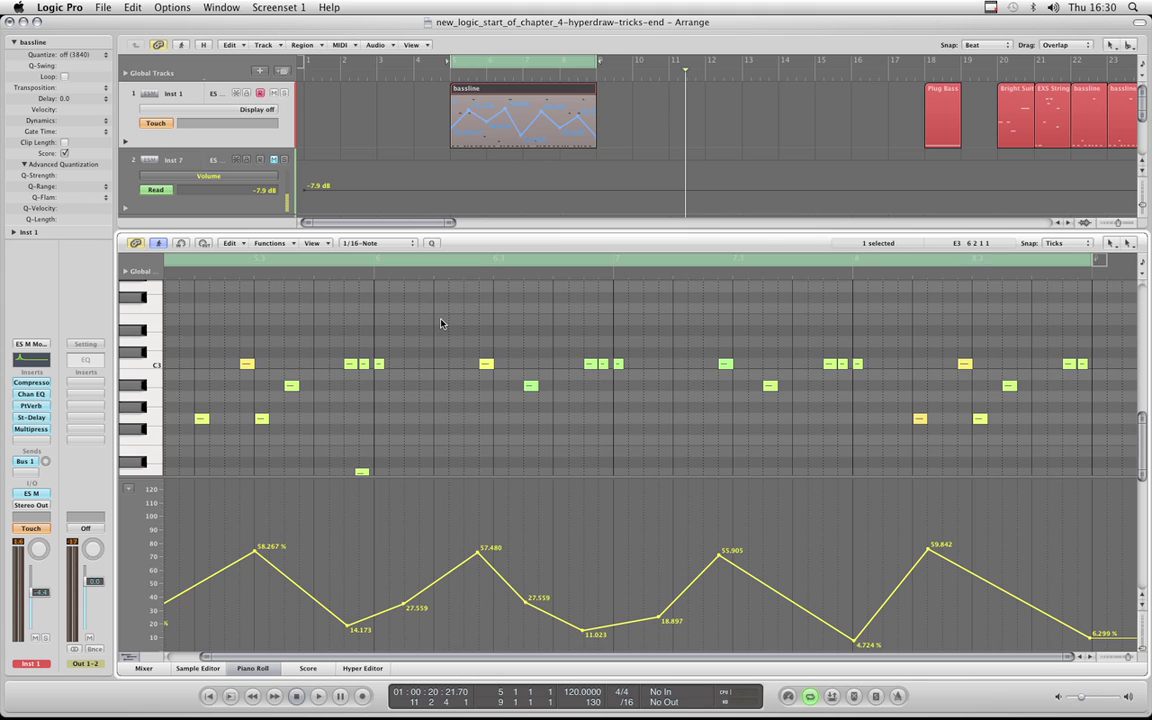
{"action": "left_click", "coordinate": [256, 111]}
{"action": "mouse_move", "coordinate": [265, 38]}
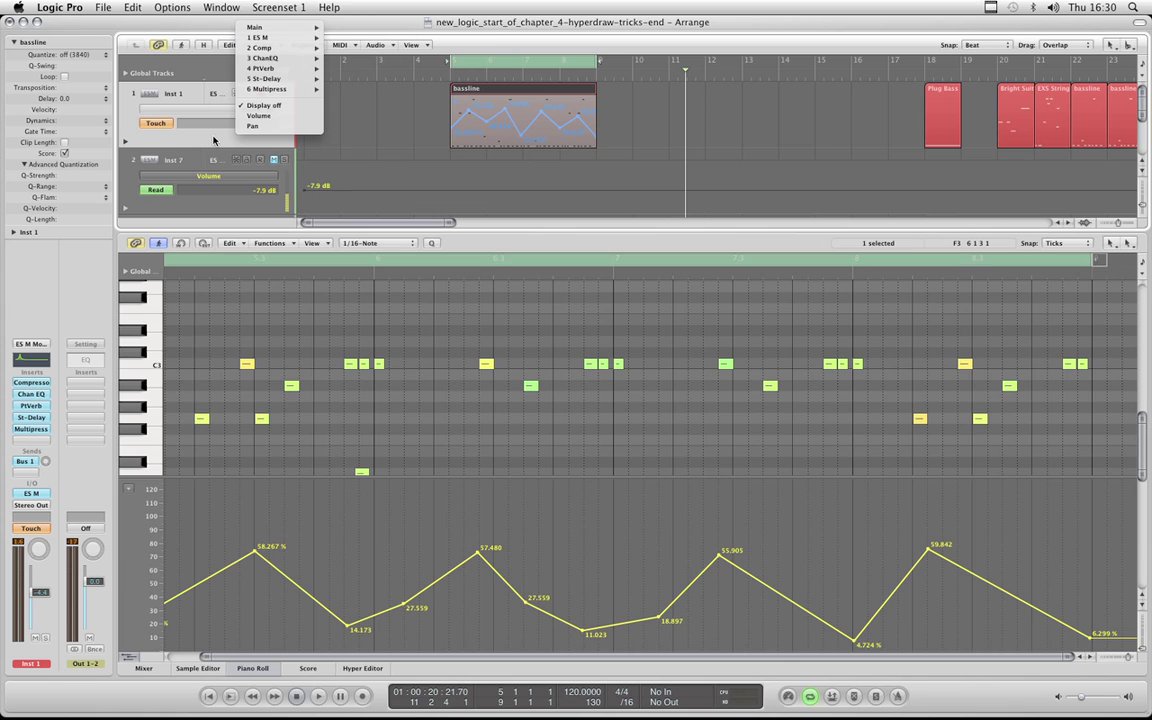
{"action": "left_click", "coordinate": [213, 140]}
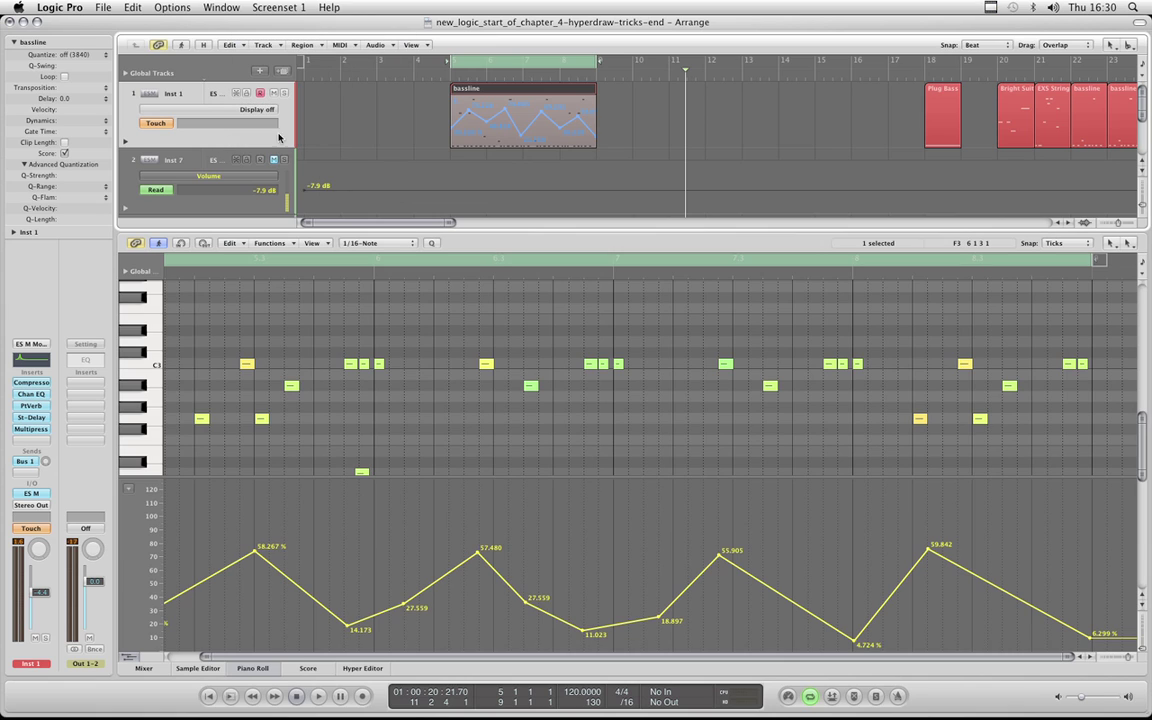
Enlarge the HyperDraw area and move the curve peak just before 6.3 slightly earlier, down to about 52.755.
{"action": "left_click_drag", "start_coordinate": [578, 481], "coordinate": [545, 428]}
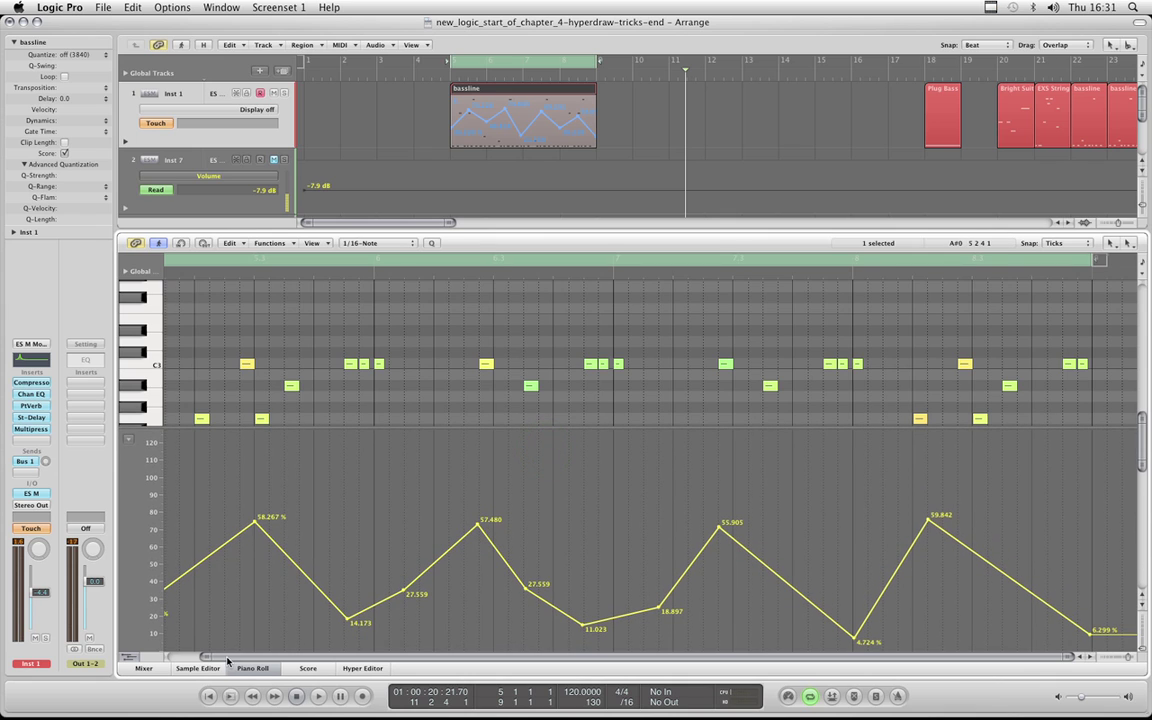
{"action": "left_click_drag", "start_coordinate": [226, 656], "coordinate": [196, 656]}
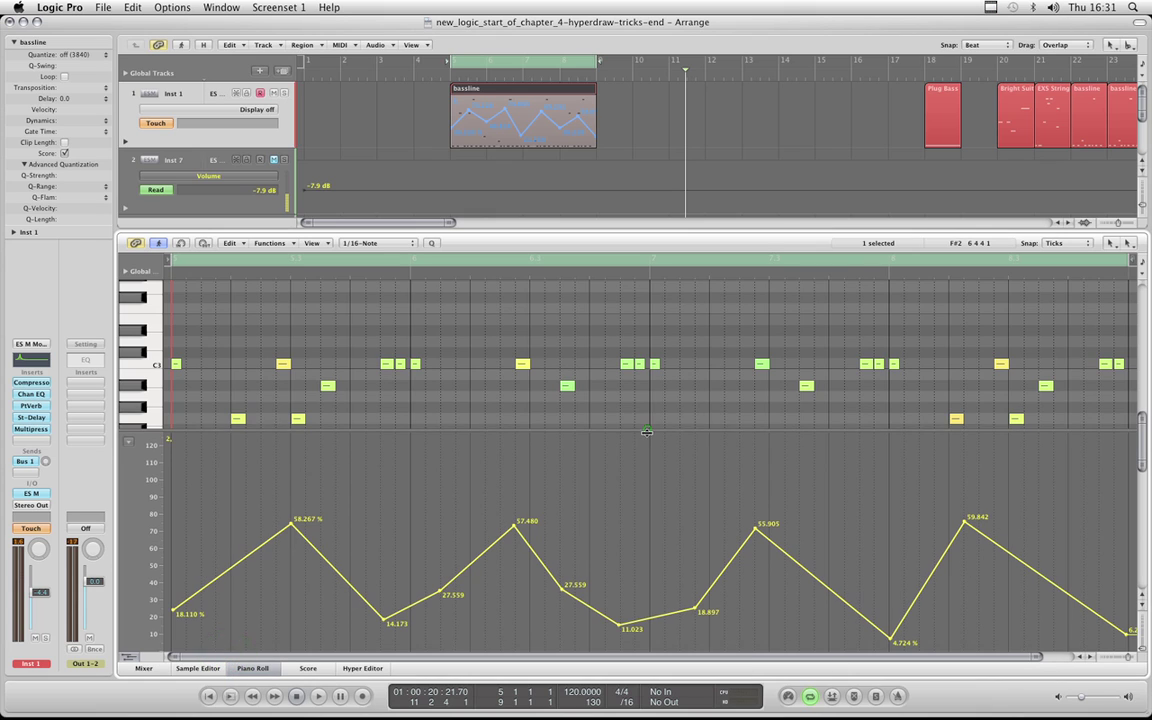
{"action": "left_click_drag", "start_coordinate": [648, 425], "coordinate": [648, 429]}
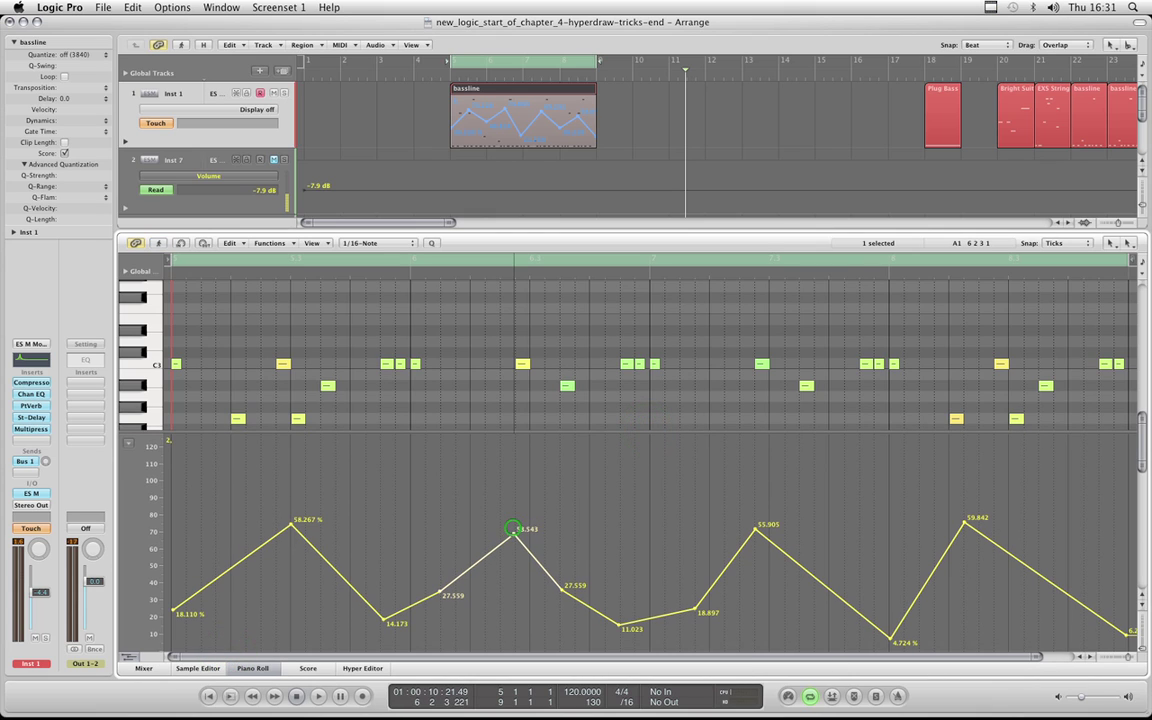
{"action": "left_click_drag", "start_coordinate": [513, 530], "coordinate": [501, 536]}
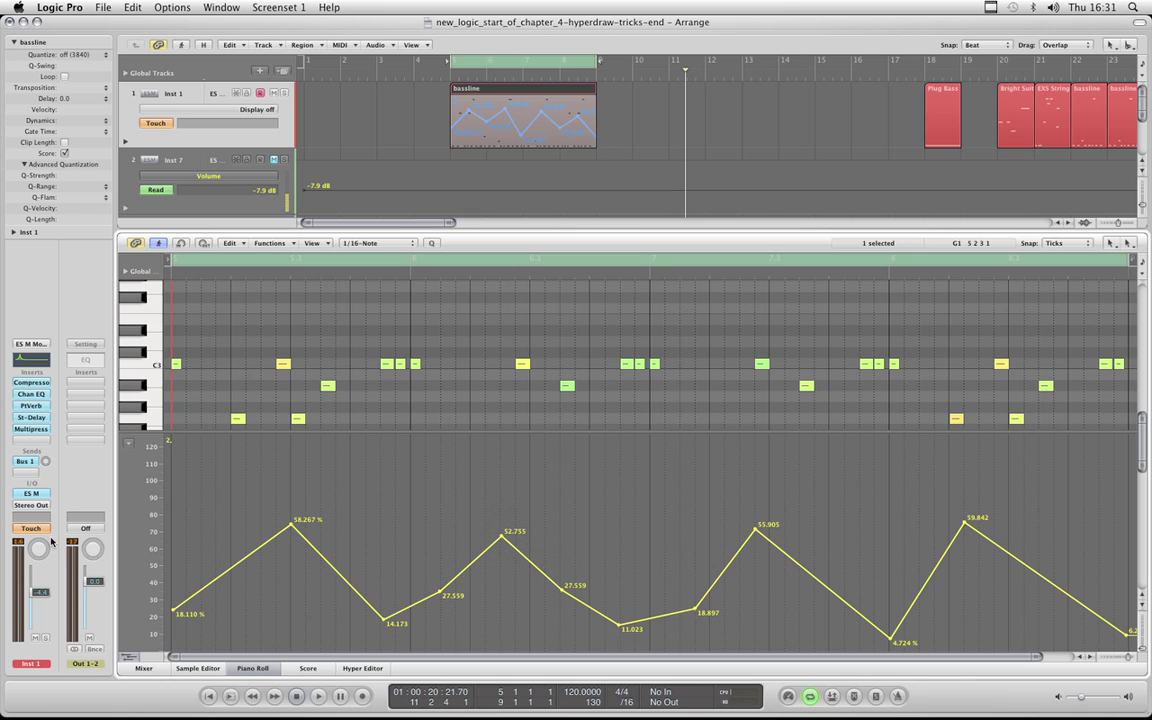
Examine the ES M instrument's controls on Inst 1 and its parameters available for track automation, such as Cutoff and Resonance.
{"action": "left_click", "coordinate": [32, 495]}
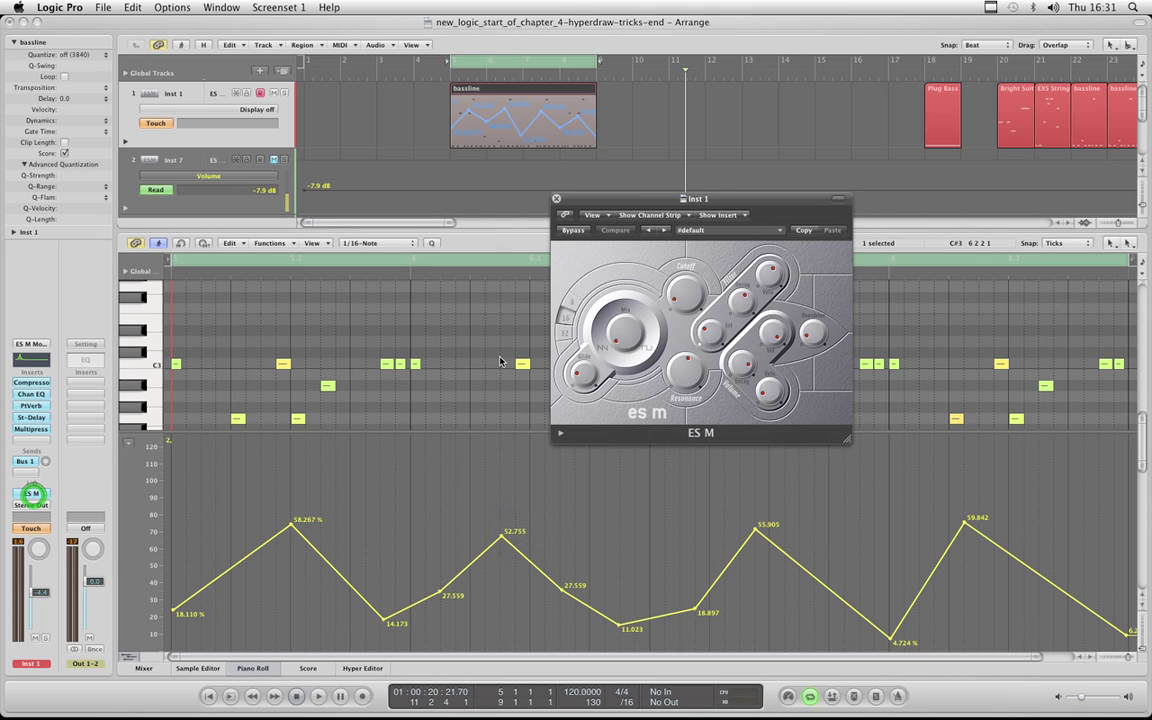
{"action": "left_click", "coordinate": [558, 200]}
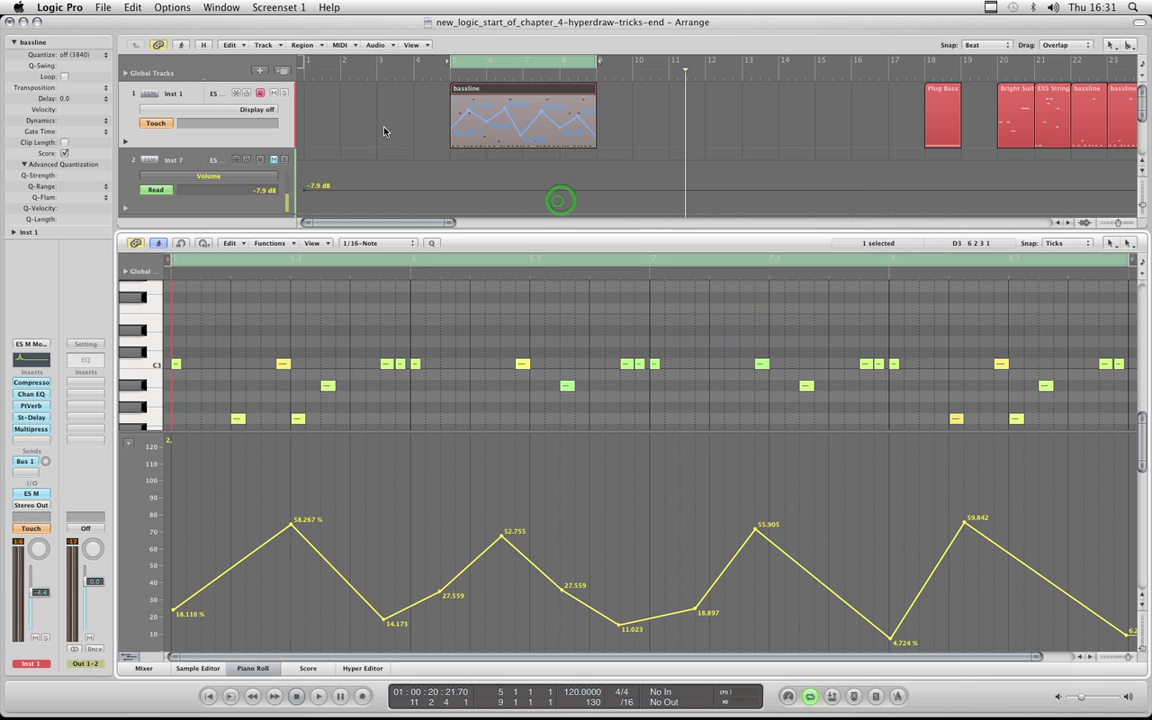
{"action": "left_click", "coordinate": [240, 108]}
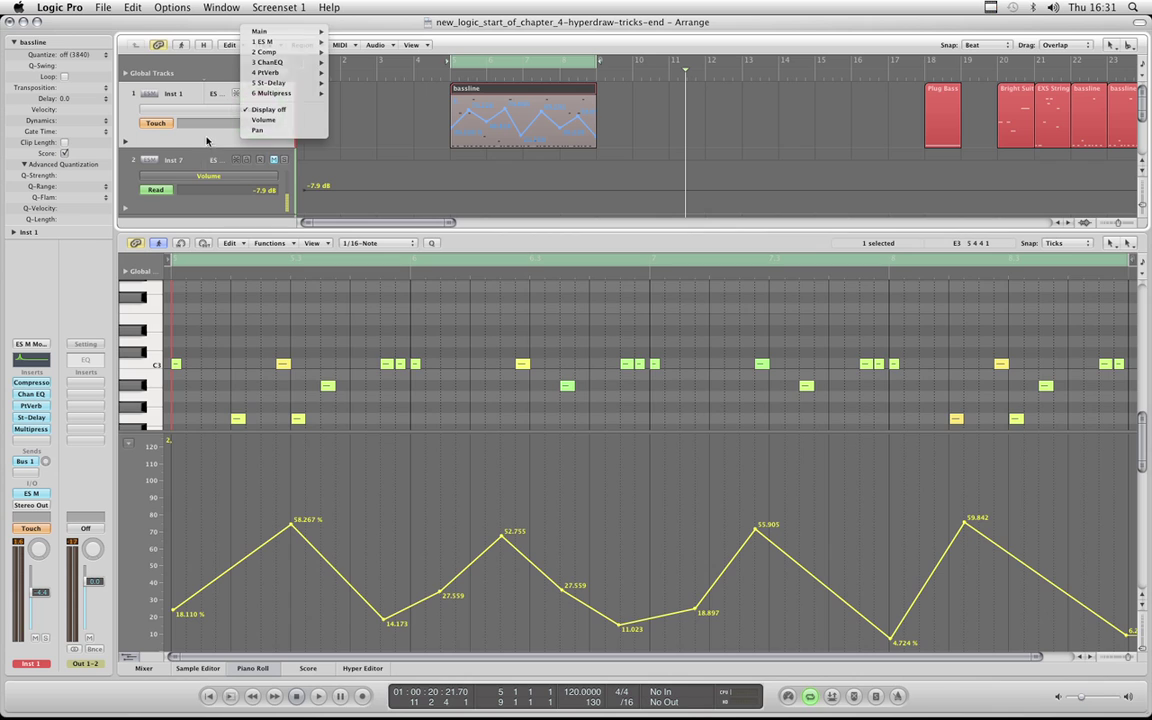
{"action": "left_click", "coordinate": [186, 133]}
{"action": "left_click_drag", "start_coordinate": [630, 437], "coordinate": [630, 448]}
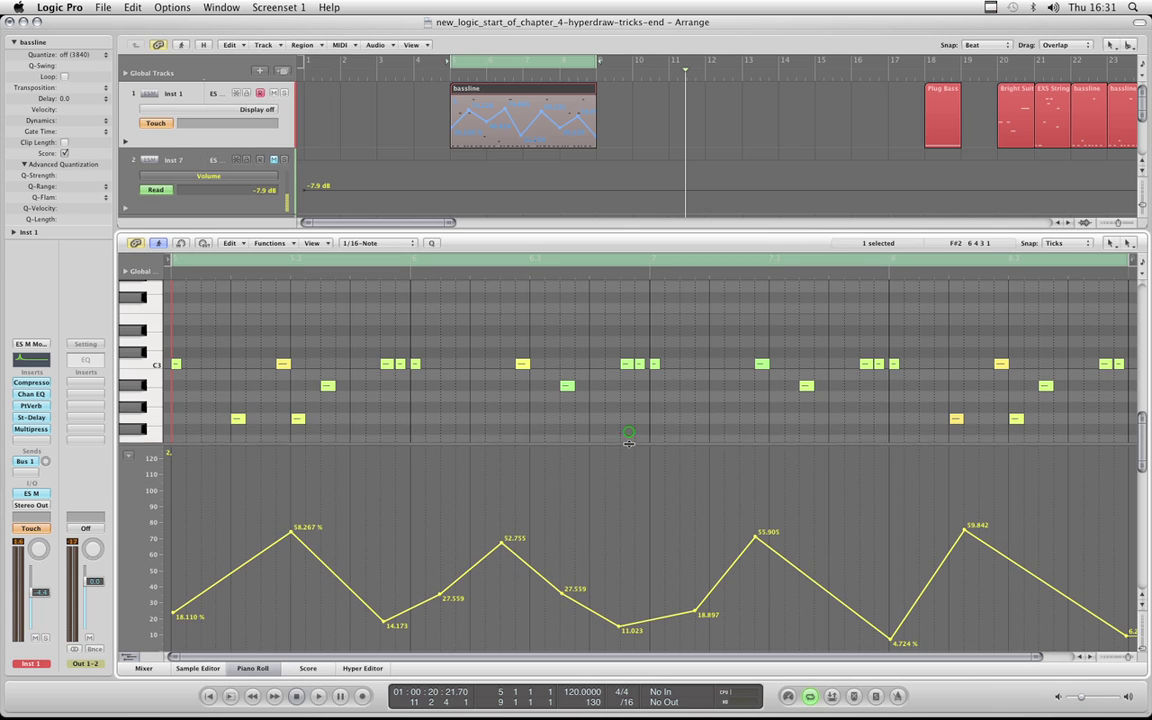
{"action": "left_click", "coordinate": [501, 541]}
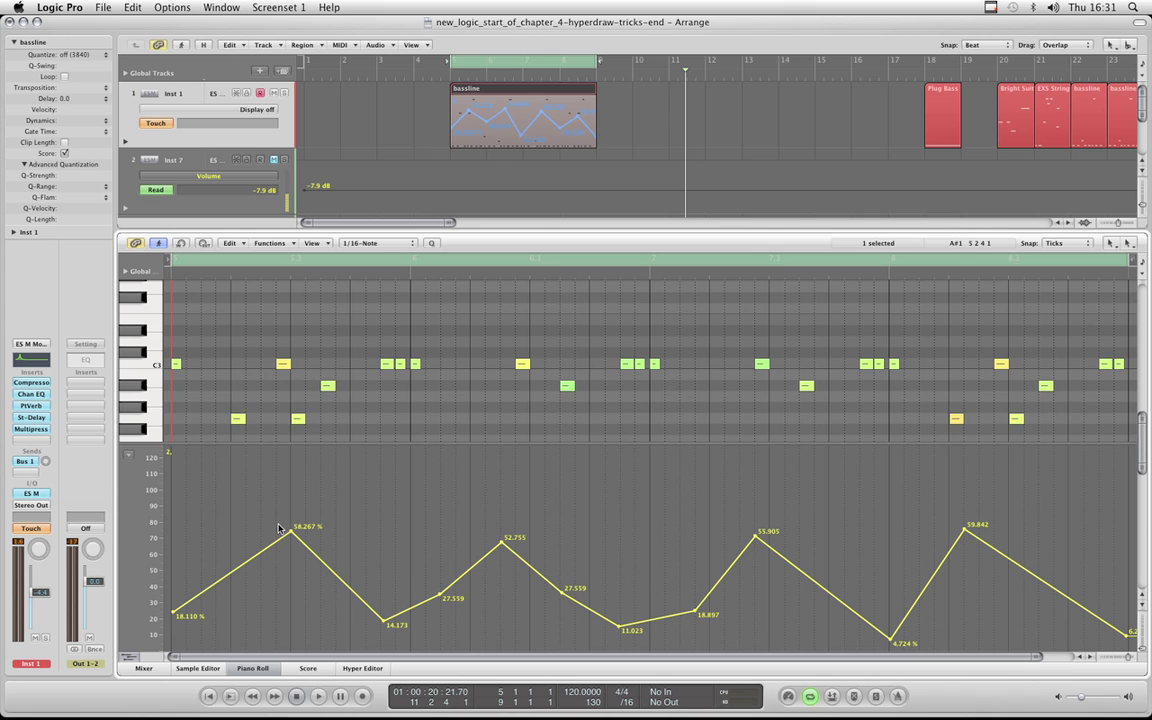
{"action": "left_click", "coordinate": [247, 111]}
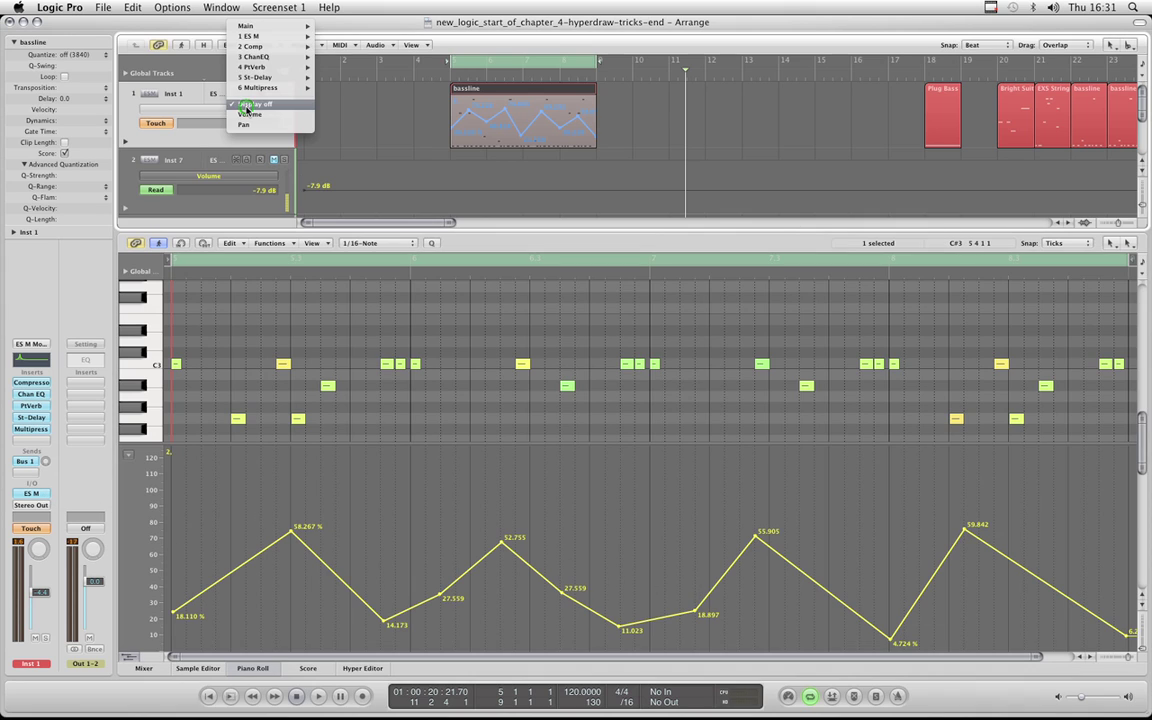
{"action": "mouse_move", "coordinate": [262, 36]}
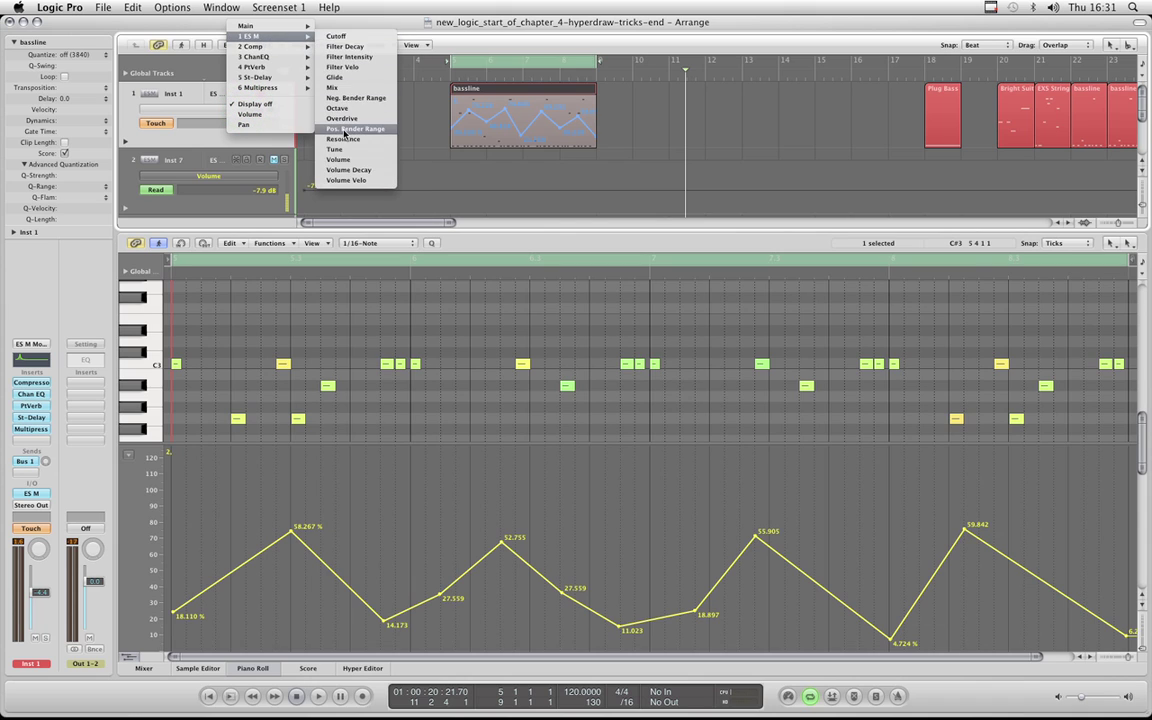
{"action": "left_click", "coordinate": [252, 141]}
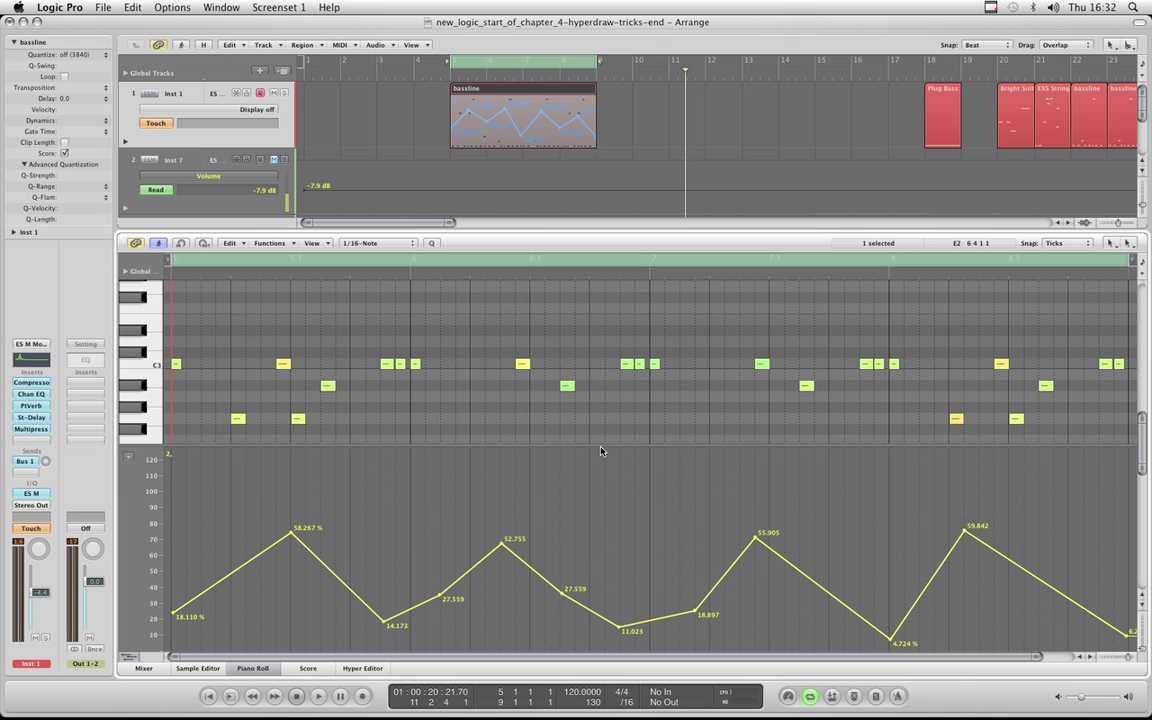
{"action": "left_click_drag", "start_coordinate": [600, 446], "coordinate": [600, 443]}
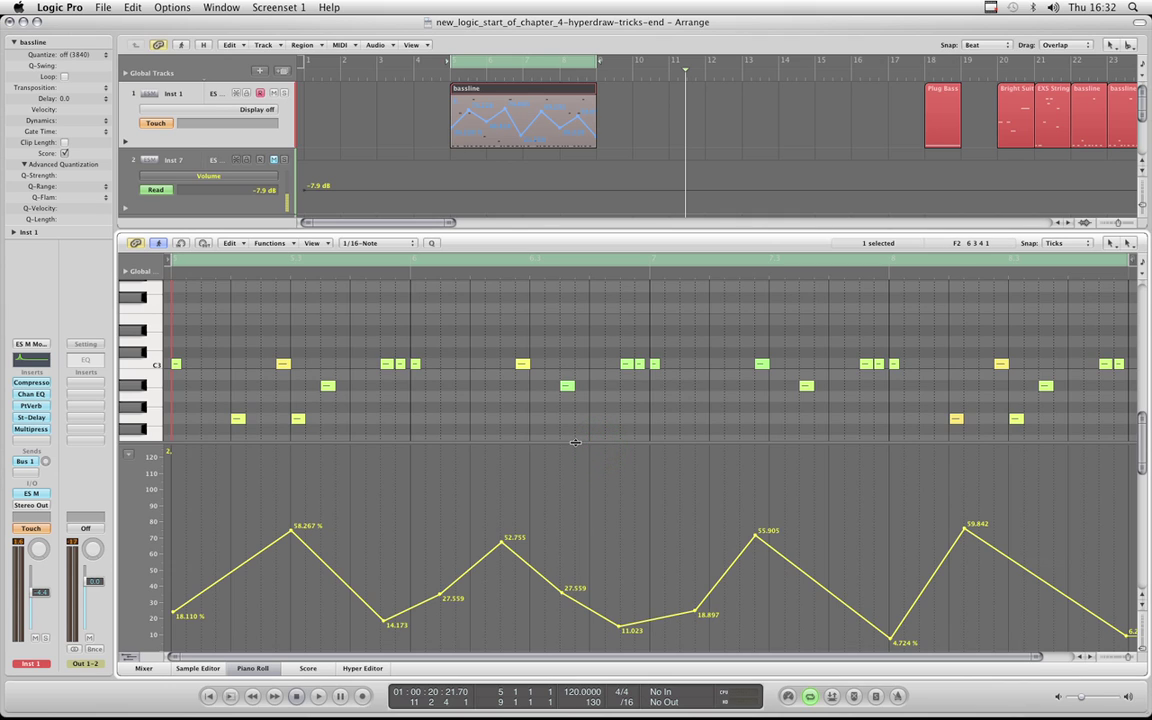
{"action": "left_click", "coordinate": [575, 442]}
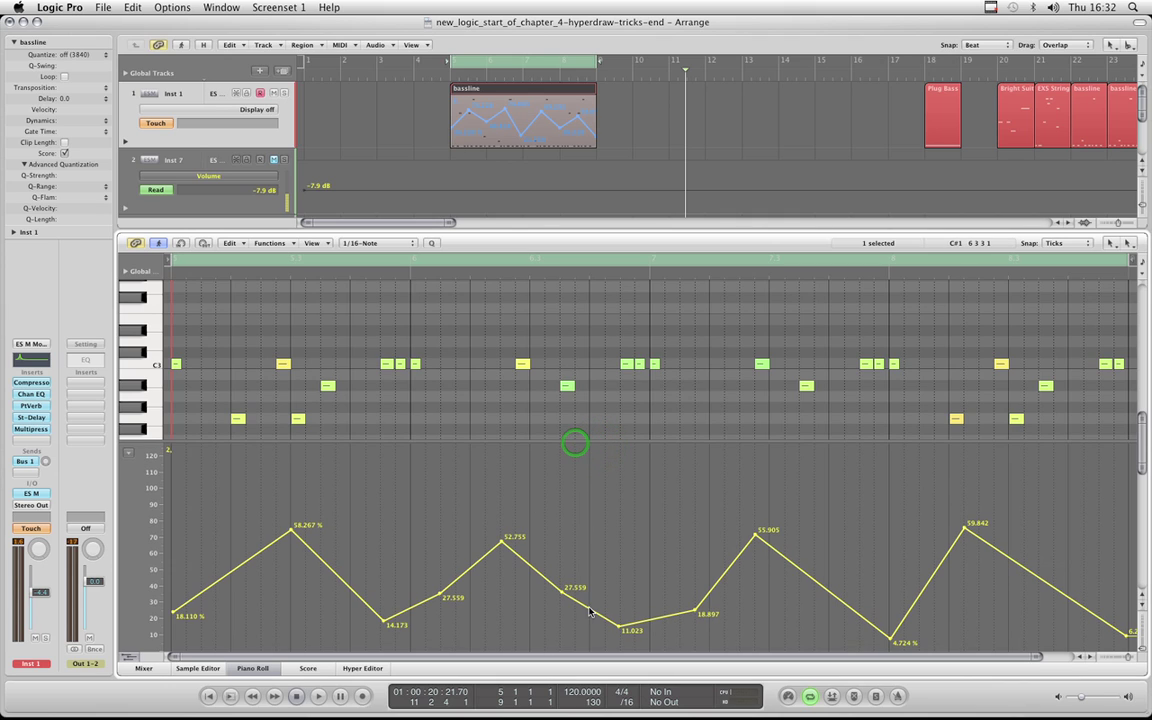
Open the ES M instrument, raise the HyperDraw peak just before 6.3 to about 96.062, and play the bassline region.
{"action": "left_click", "coordinate": [33, 494]}
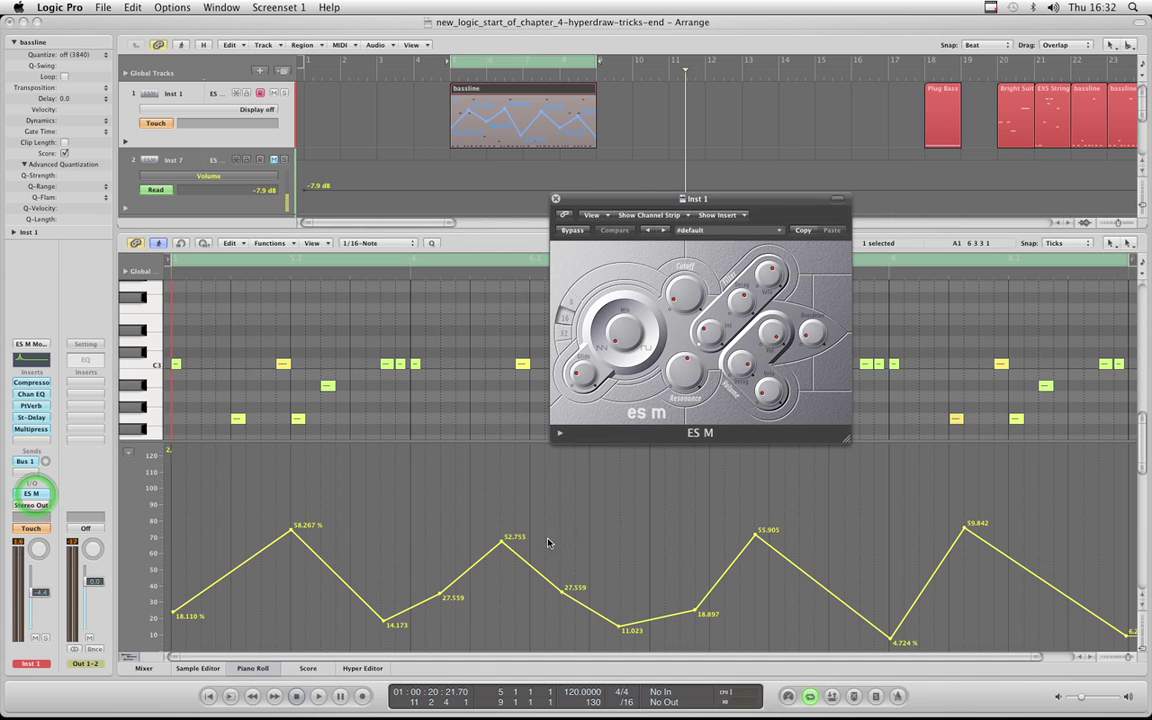
{"action": "left_click_drag", "start_coordinate": [500, 543], "coordinate": [501, 452]}
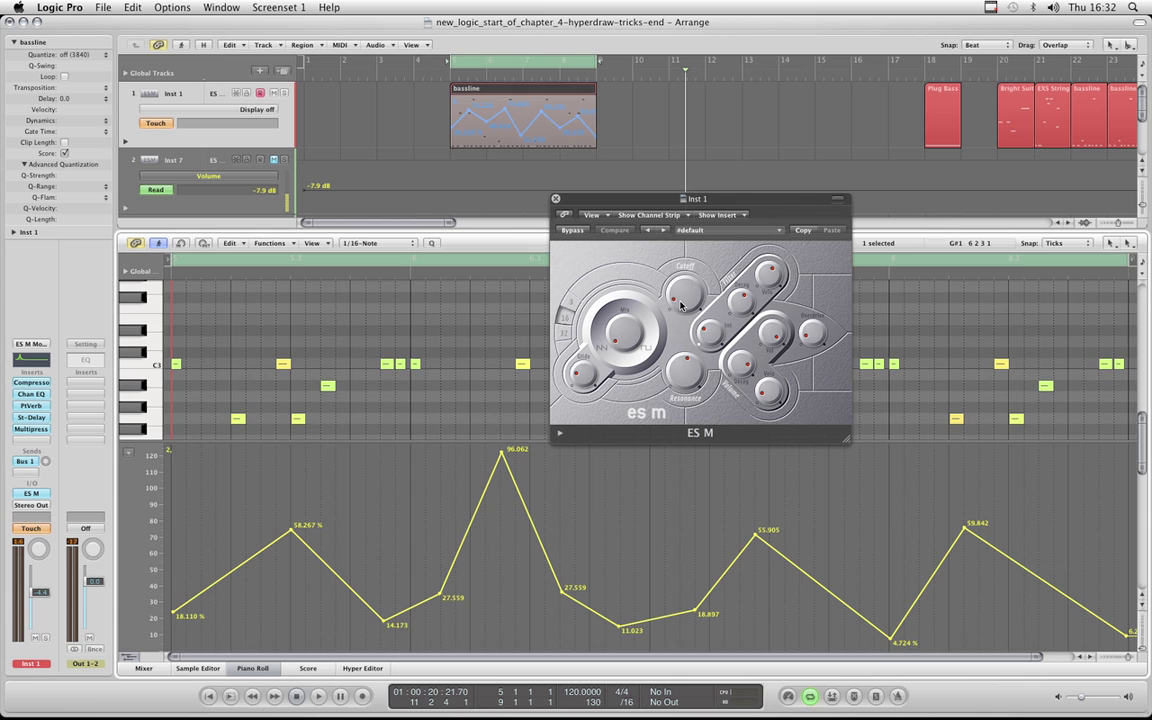
{"action": "key", "text": "space"}
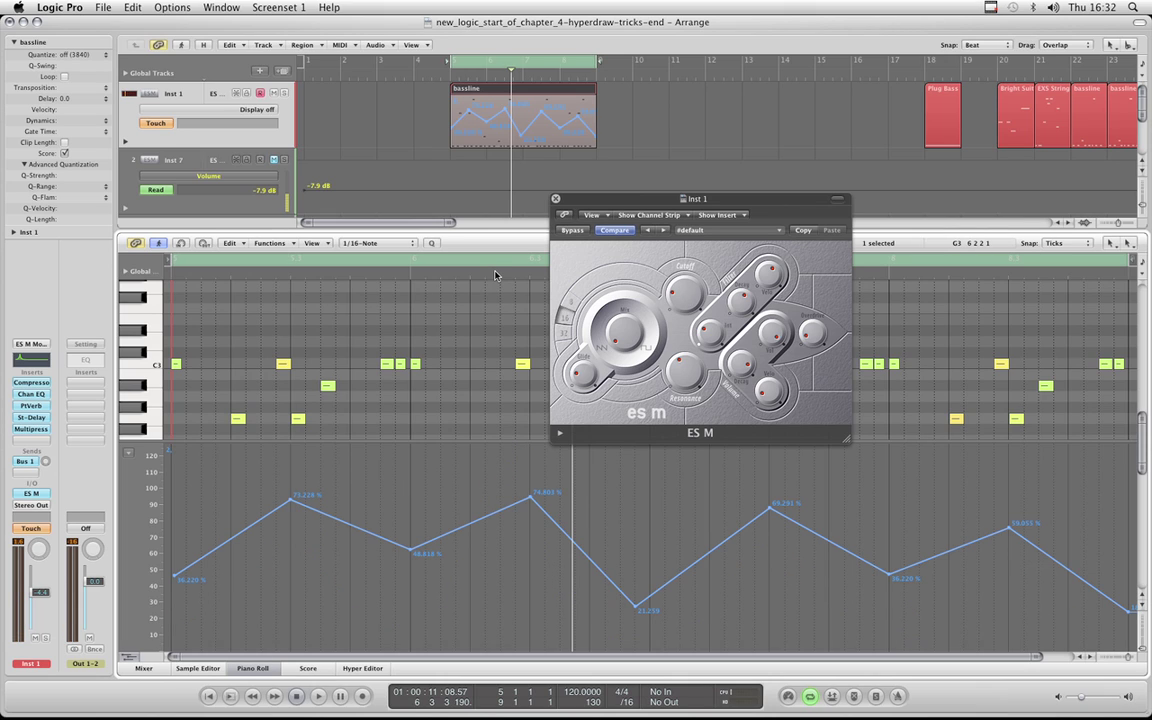
{"action": "key", "text": "space"}
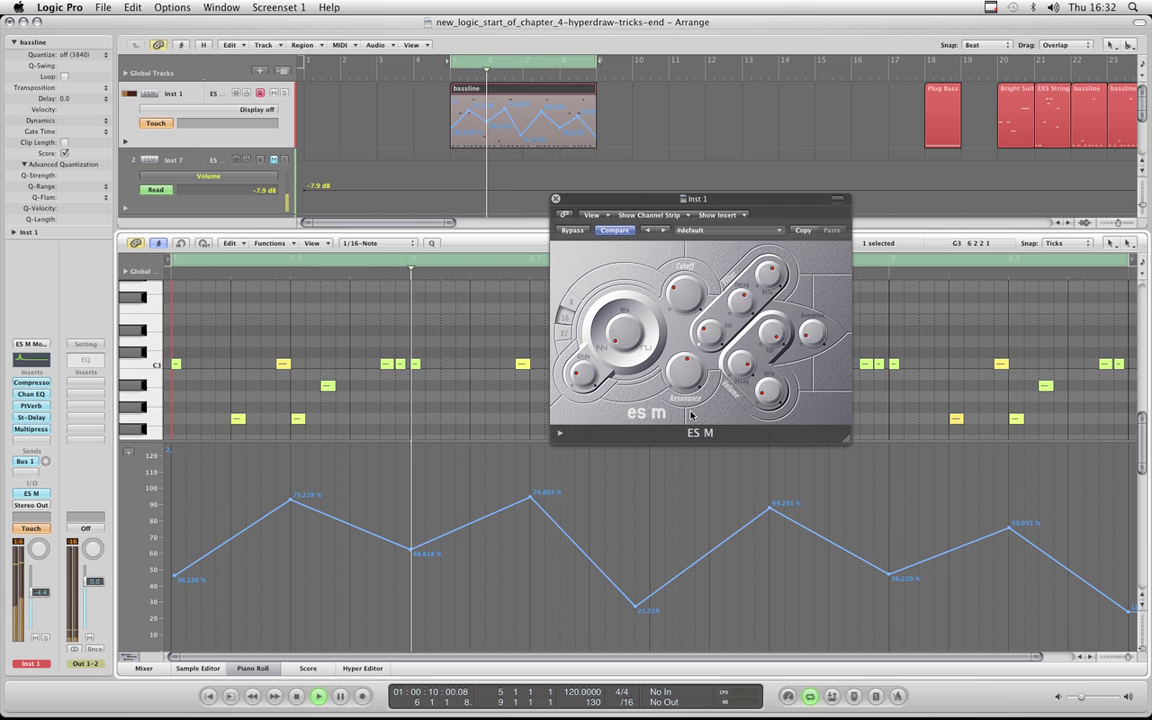
{"action": "key", "text": "space"}
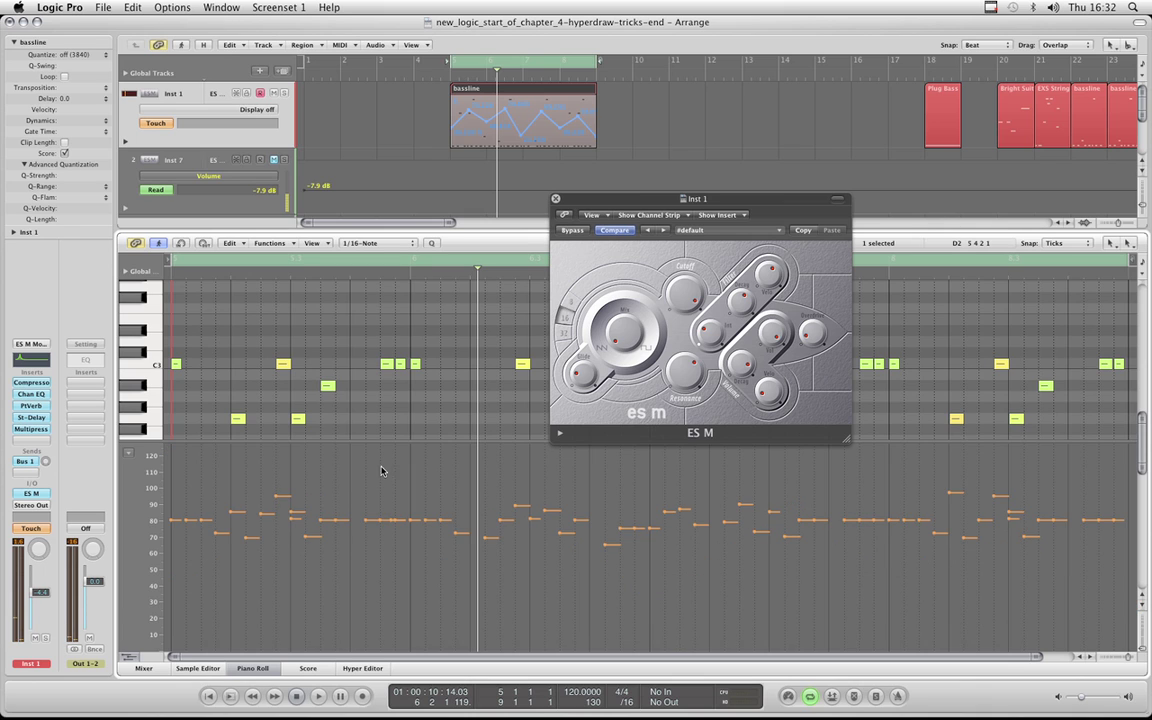
Hide and reshow the HyperDraw lane, close the ES M instrument, and lower the peak just before 6.3 to about 84.251.
{"action": "key", "text": "ctrl+h"}
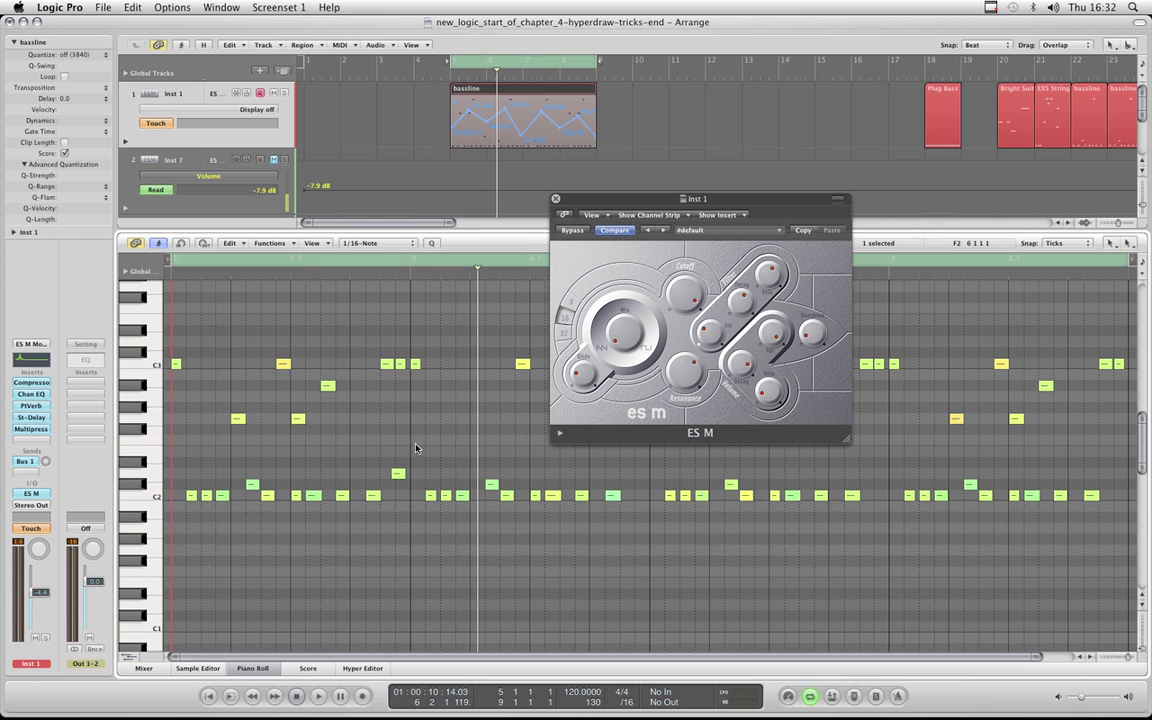
{"action": "key", "text": "ctrl+h"}
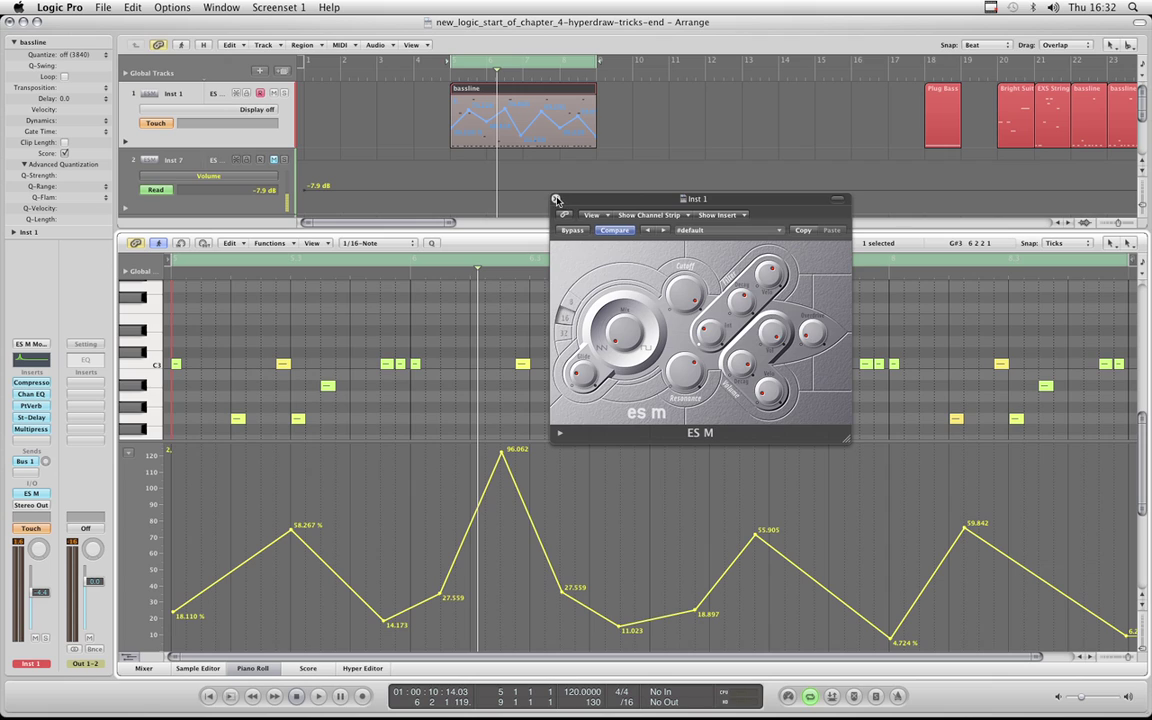
{"action": "left_click", "coordinate": [557, 200]}
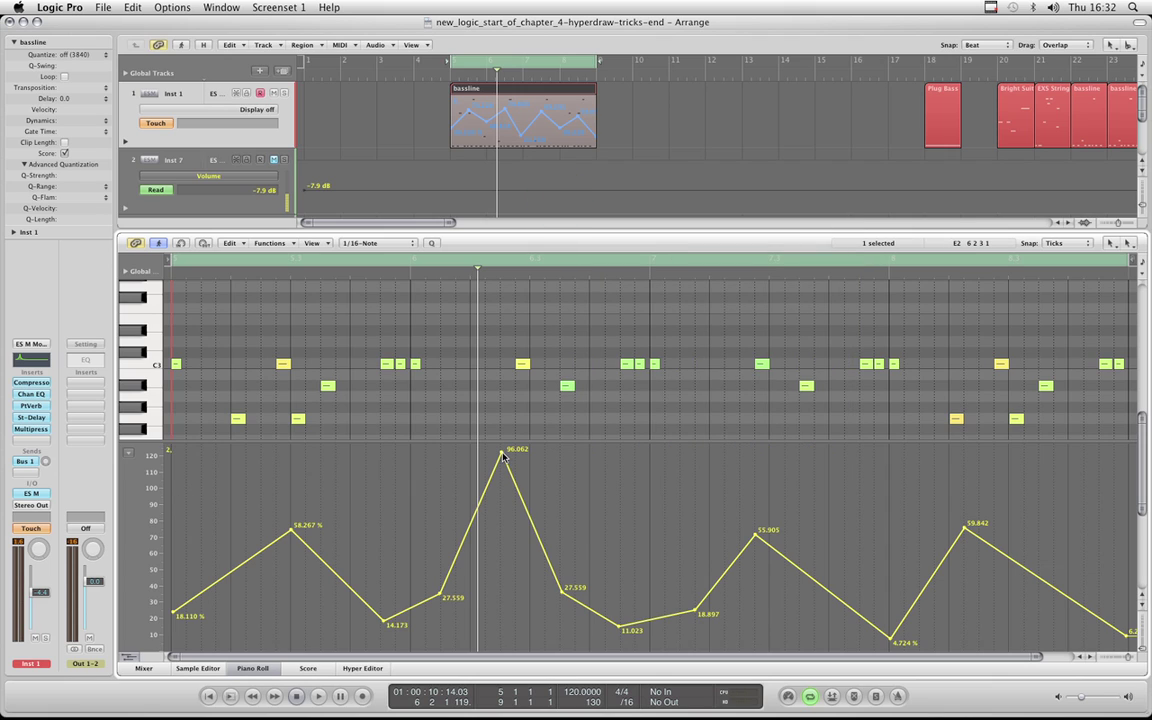
{"action": "left_click_drag", "start_coordinate": [502, 454], "coordinate": [502, 476]}
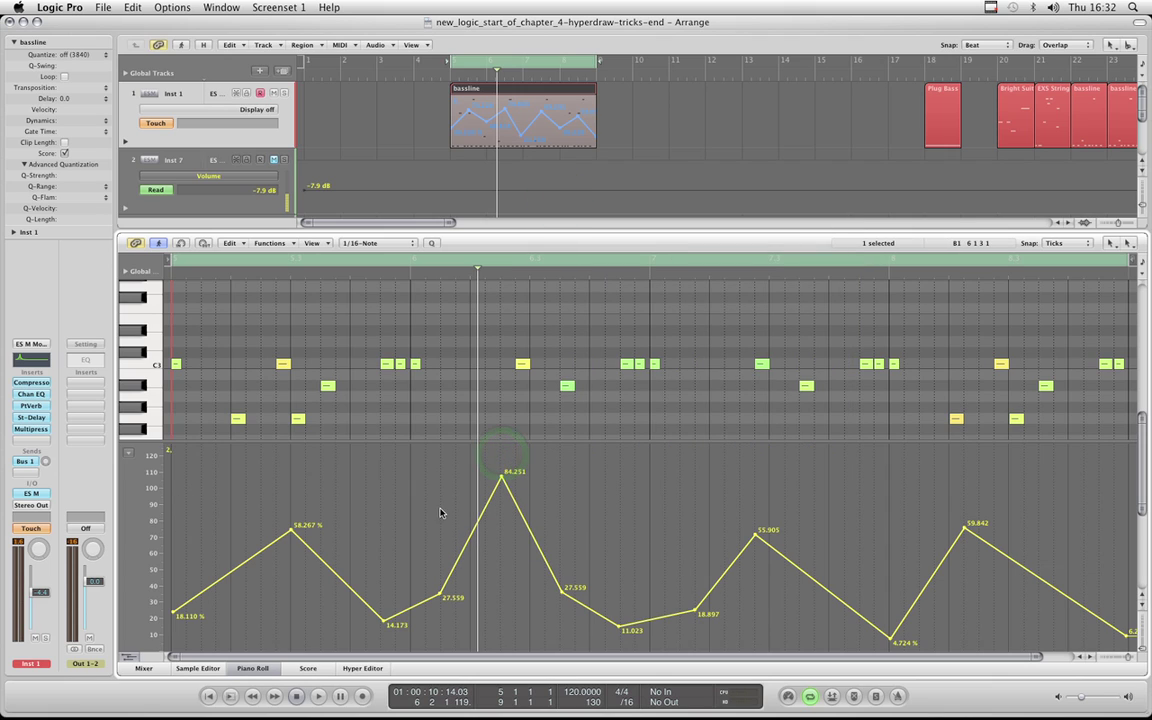
Open the full list of other HyperDraw controllers and move its window clear of the peak just before 6.3.
{"action": "left_click", "coordinate": [131, 456]}
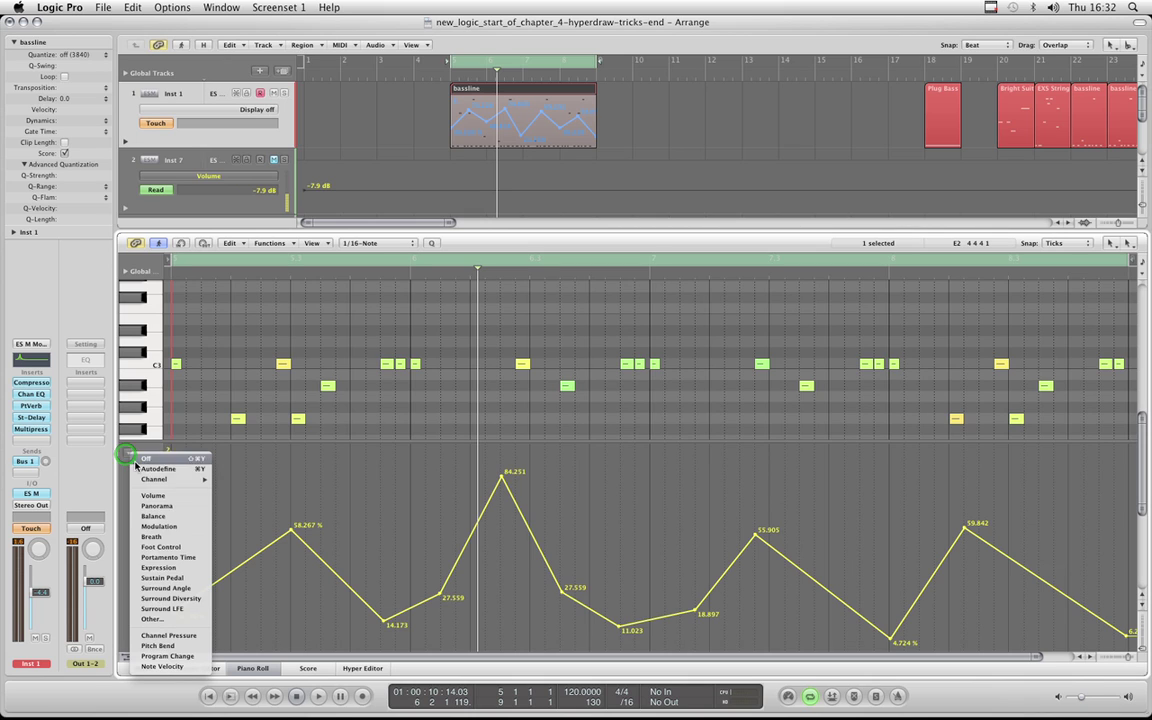
{"action": "left_click", "coordinate": [157, 619]}
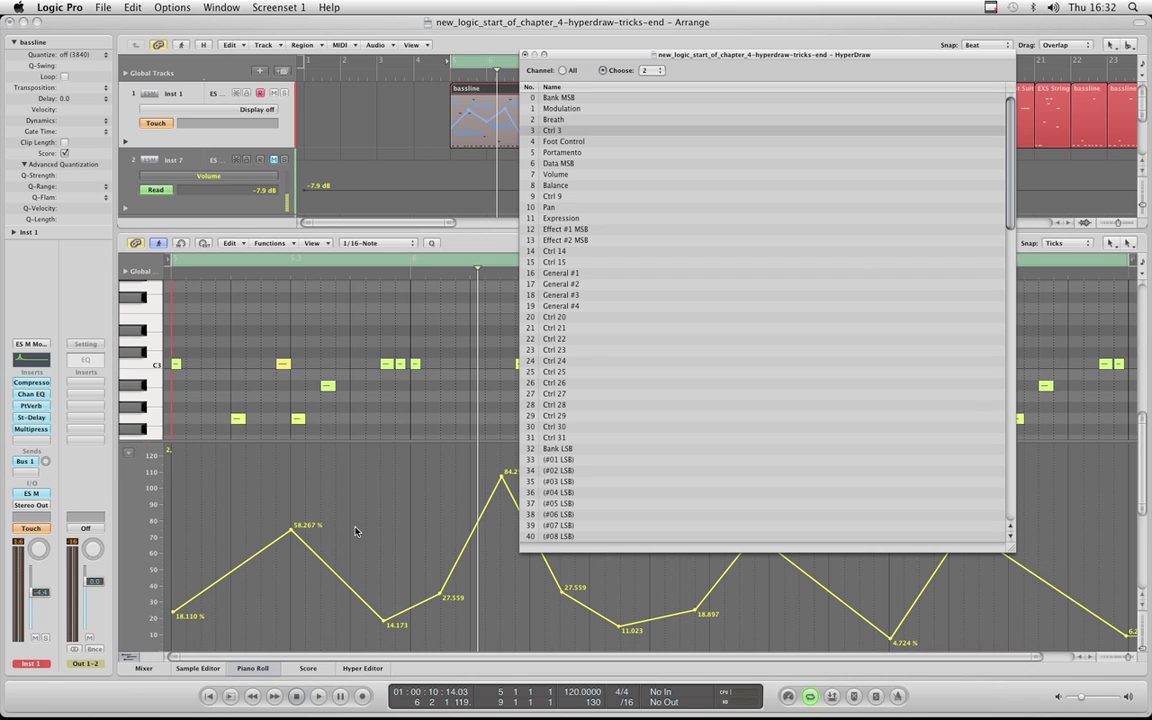
{"action": "left_click_drag", "start_coordinate": [657, 54], "coordinate": [742, 64]}
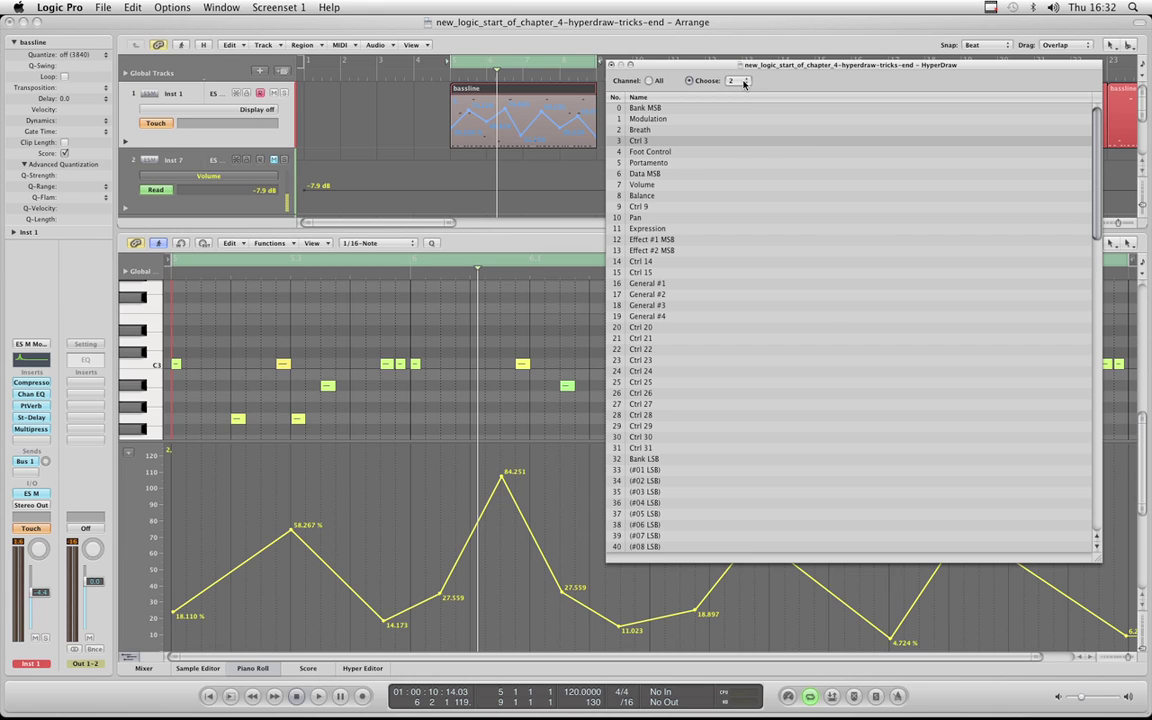
{"action": "left_click", "coordinate": [186, 97]}
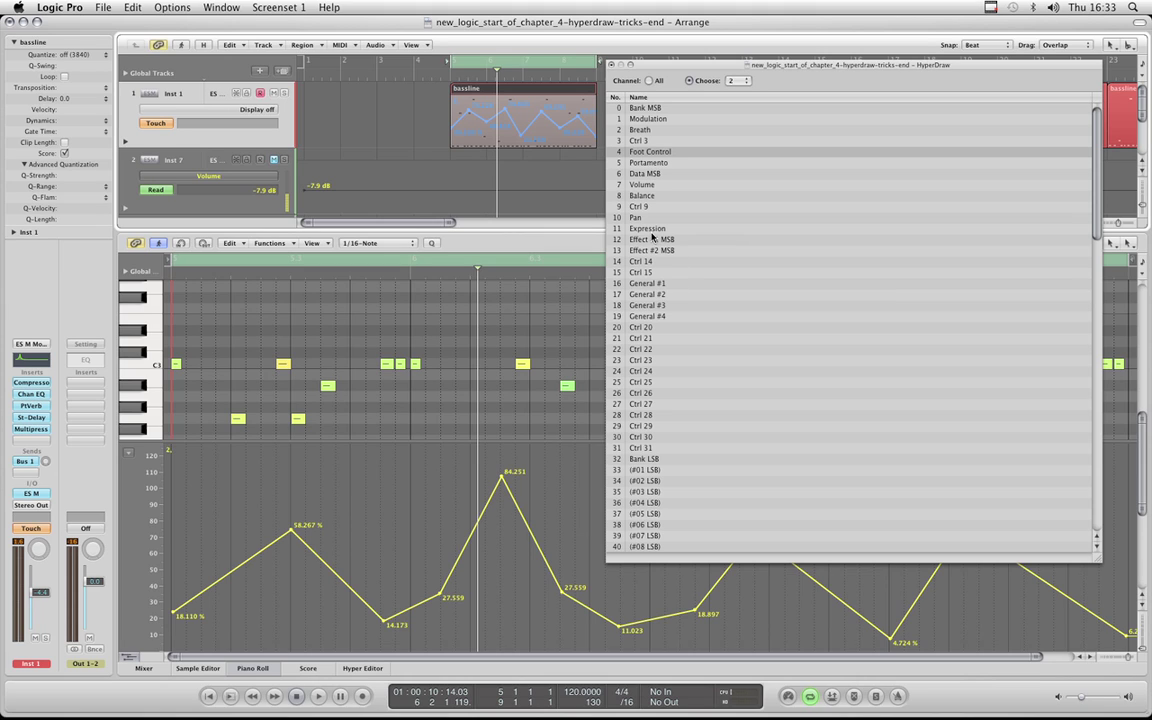
{"action": "left_click", "coordinate": [13, 233]}
{"action": "left_click", "coordinate": [546, 236]}
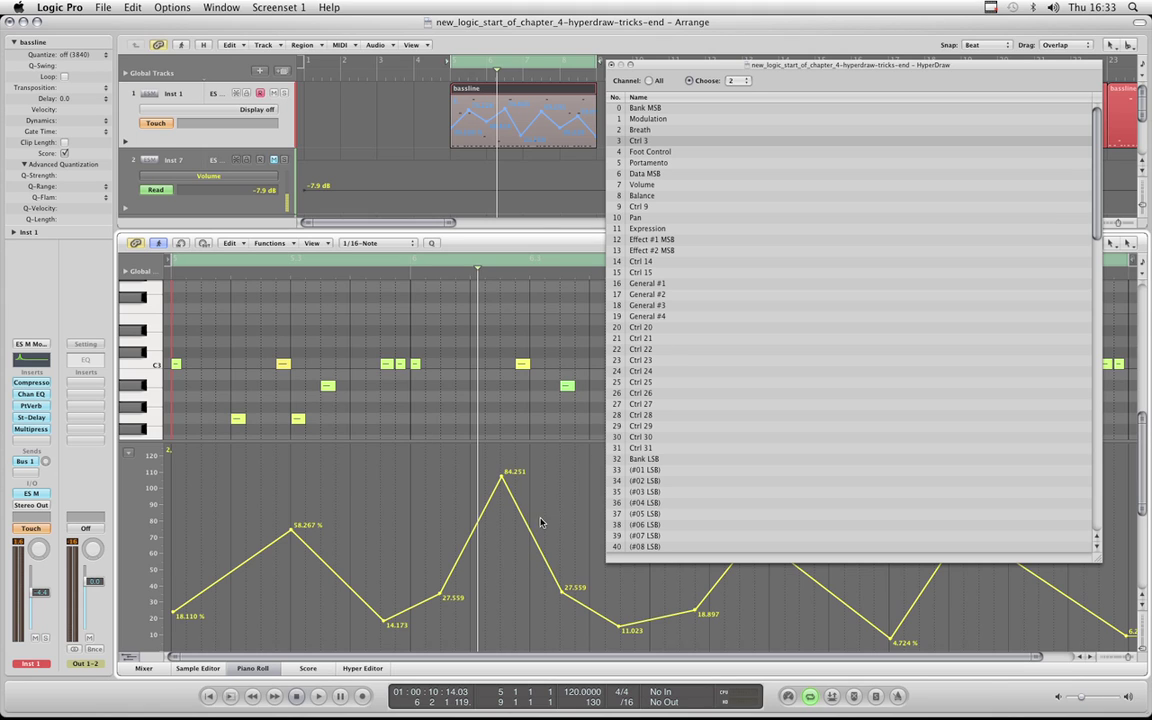
Browse the HyperDraw data of several controllers, including Breath, Ctrl 14, Ctrl 21, Ctrl 24 and Ctrl 27, and return to Ctrl 3.
{"action": "left_click", "coordinate": [643, 131]}
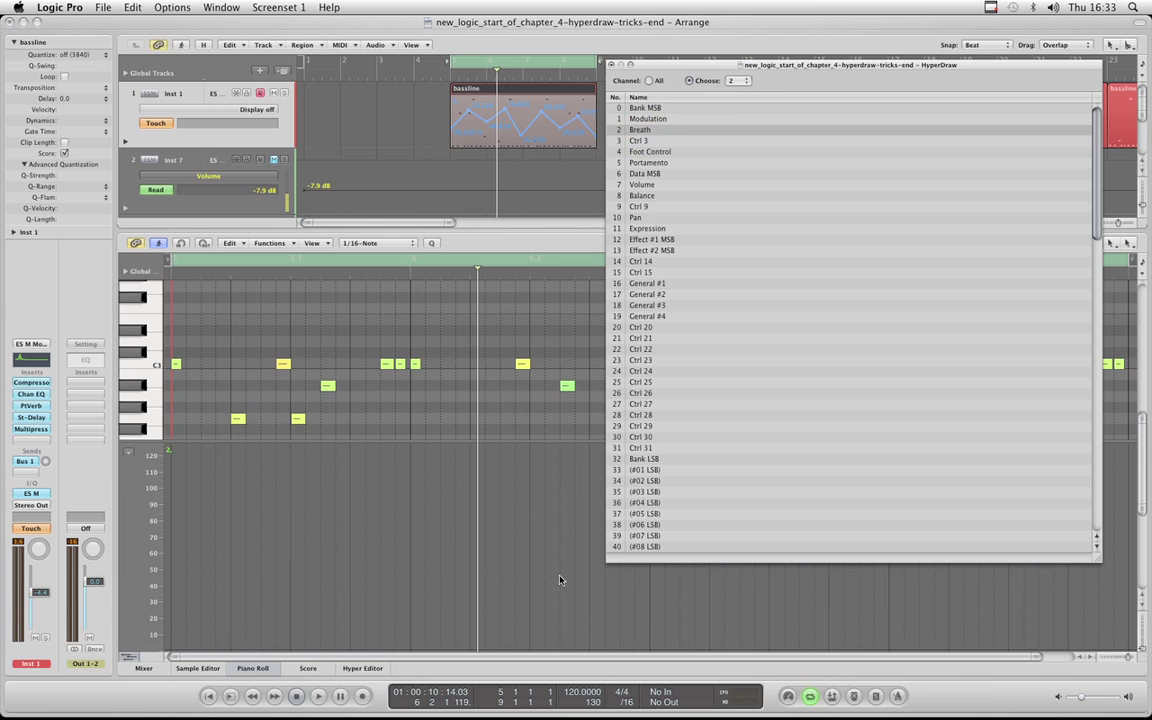
{"action": "left_click", "coordinate": [645, 262]}
{"action": "left_click", "coordinate": [646, 342]}
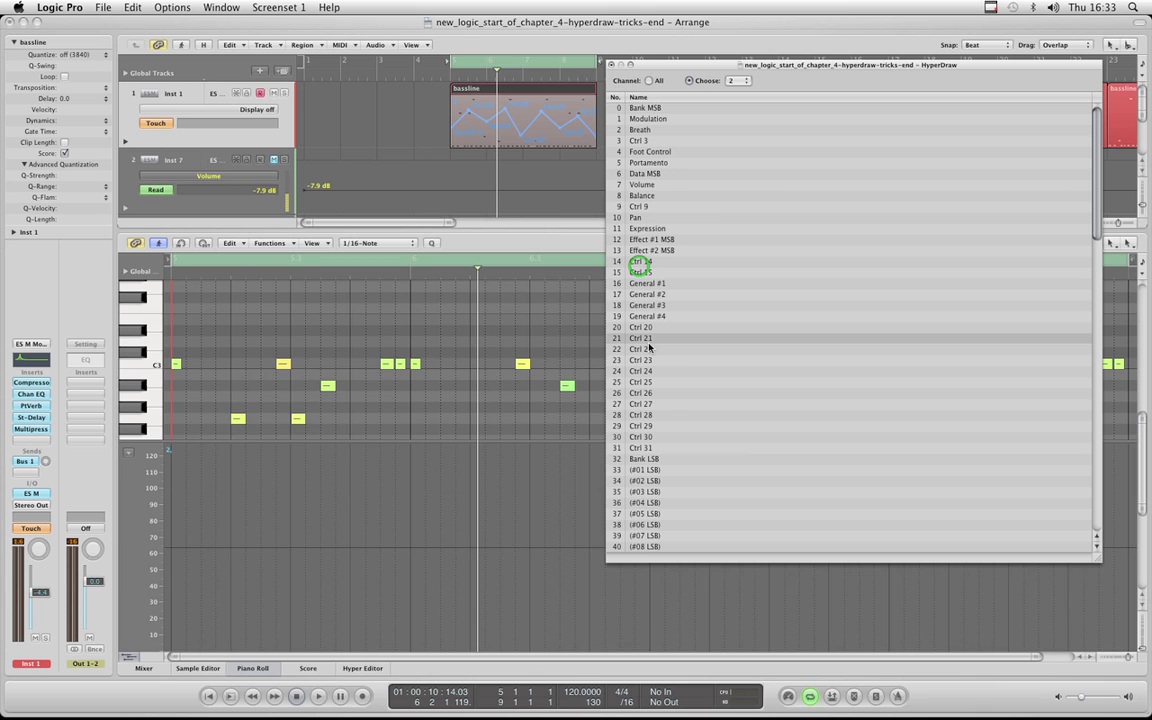
{"action": "left_click", "coordinate": [657, 403]}
{"action": "left_click", "coordinate": [645, 305]}
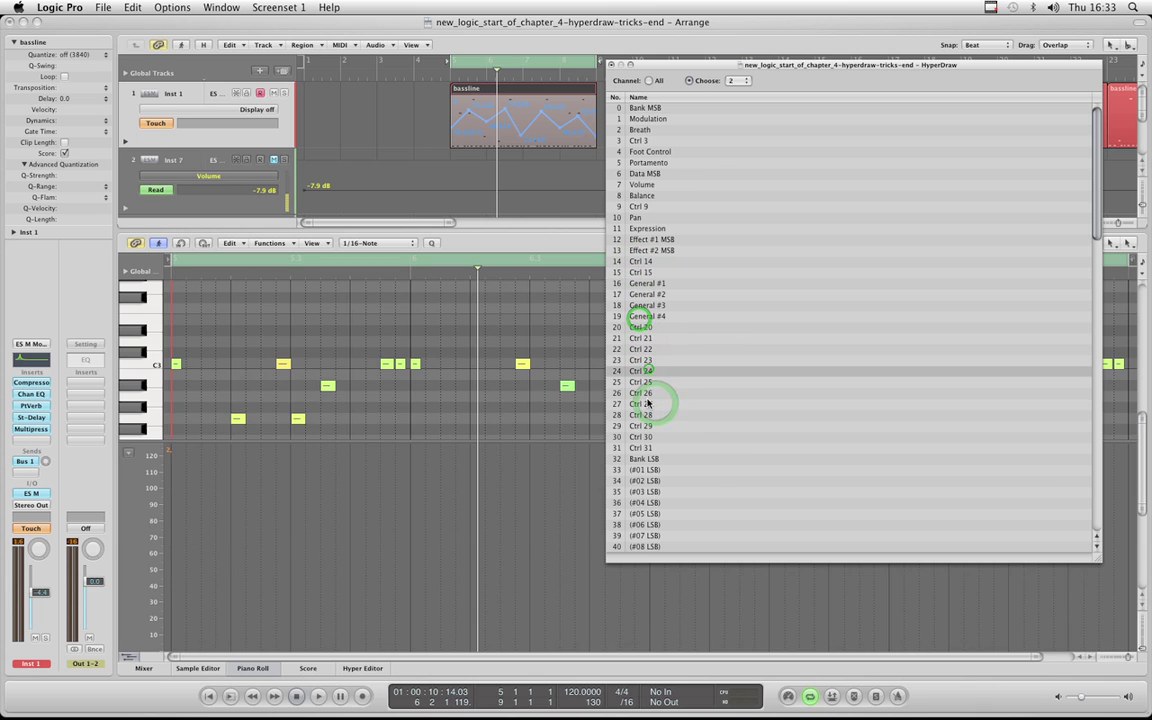
{"action": "left_click", "coordinate": [649, 371]}
{"action": "left_click", "coordinate": [648, 400]}
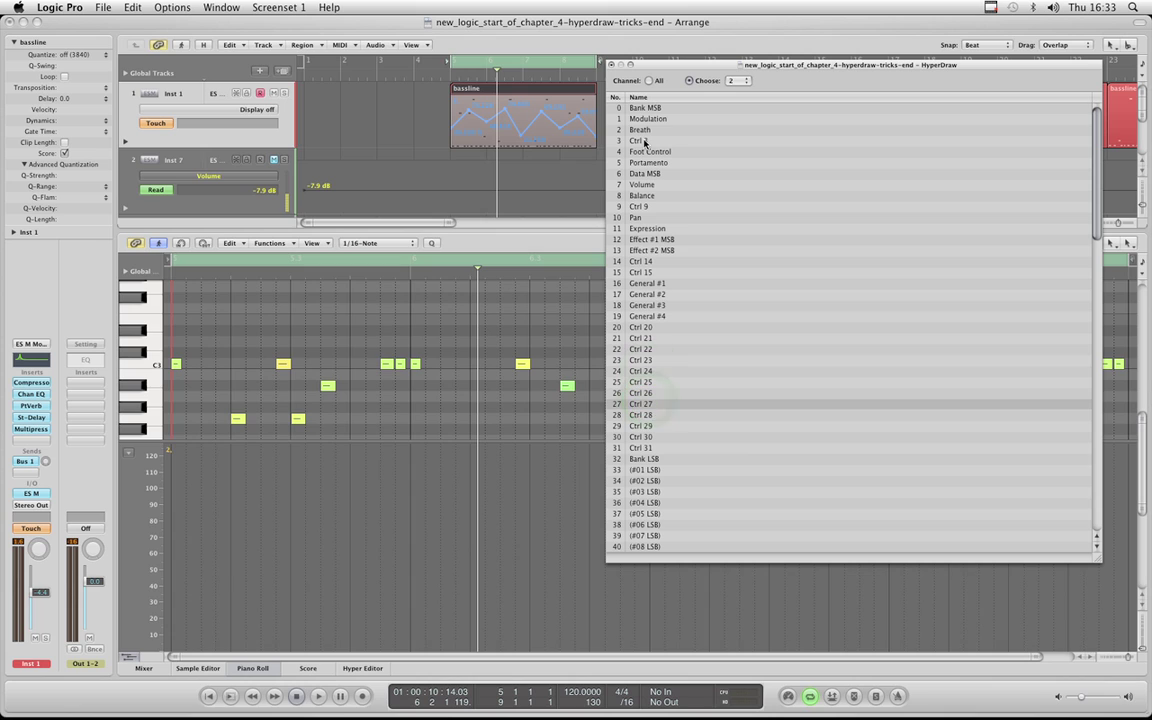
{"action": "left_click", "coordinate": [640, 140]}
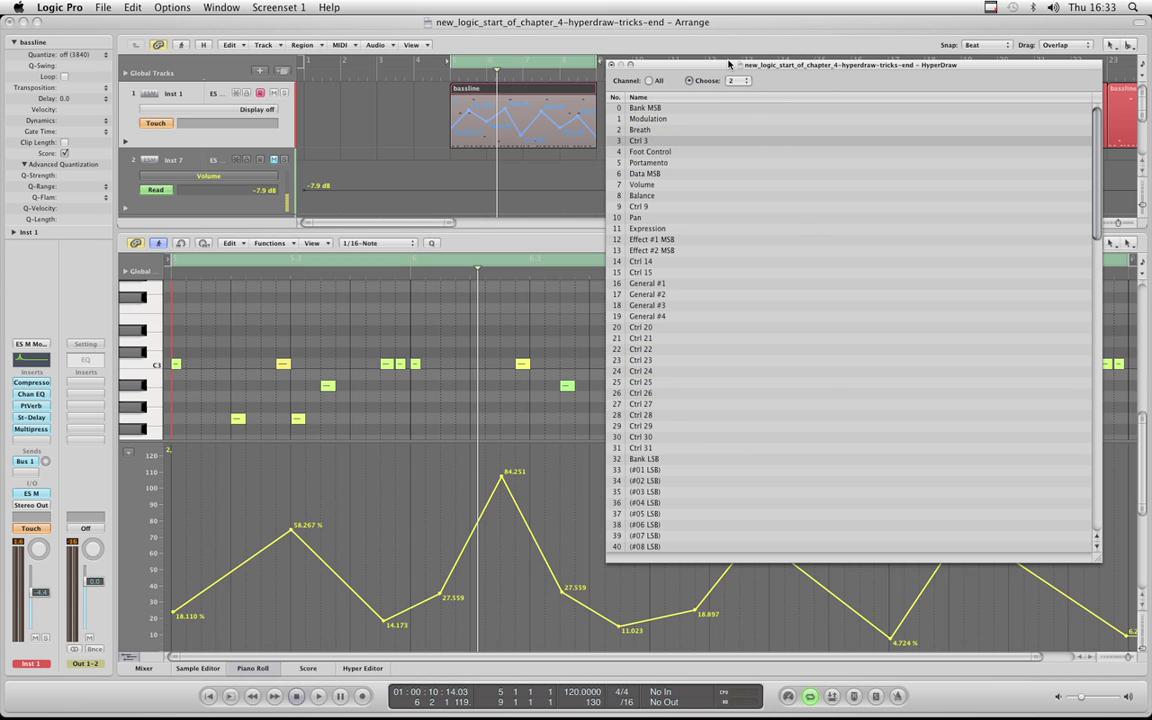
Switch the controller list's channel to 1 and back to 2, and enlarge the HyperDraw lane slightly.
{"action": "left_click_drag", "start_coordinate": [727, 66], "coordinate": [749, 39]}
{"action": "left_click", "coordinate": [758, 52]}
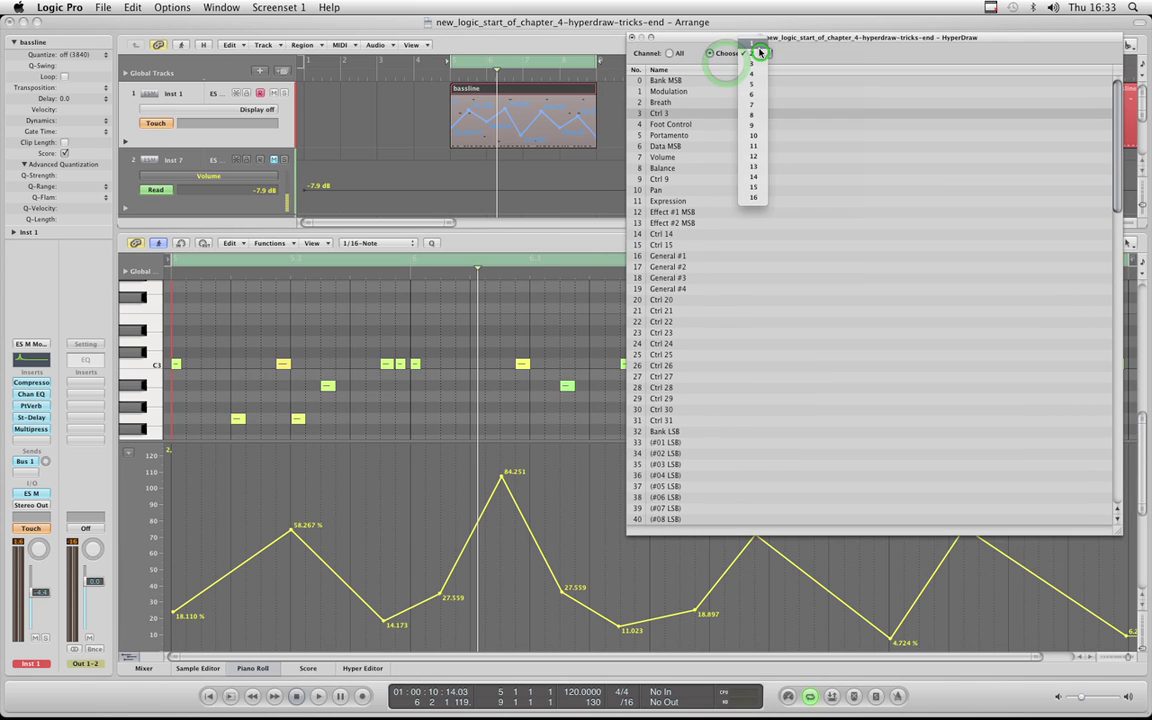
{"action": "left_click", "coordinate": [758, 50]}
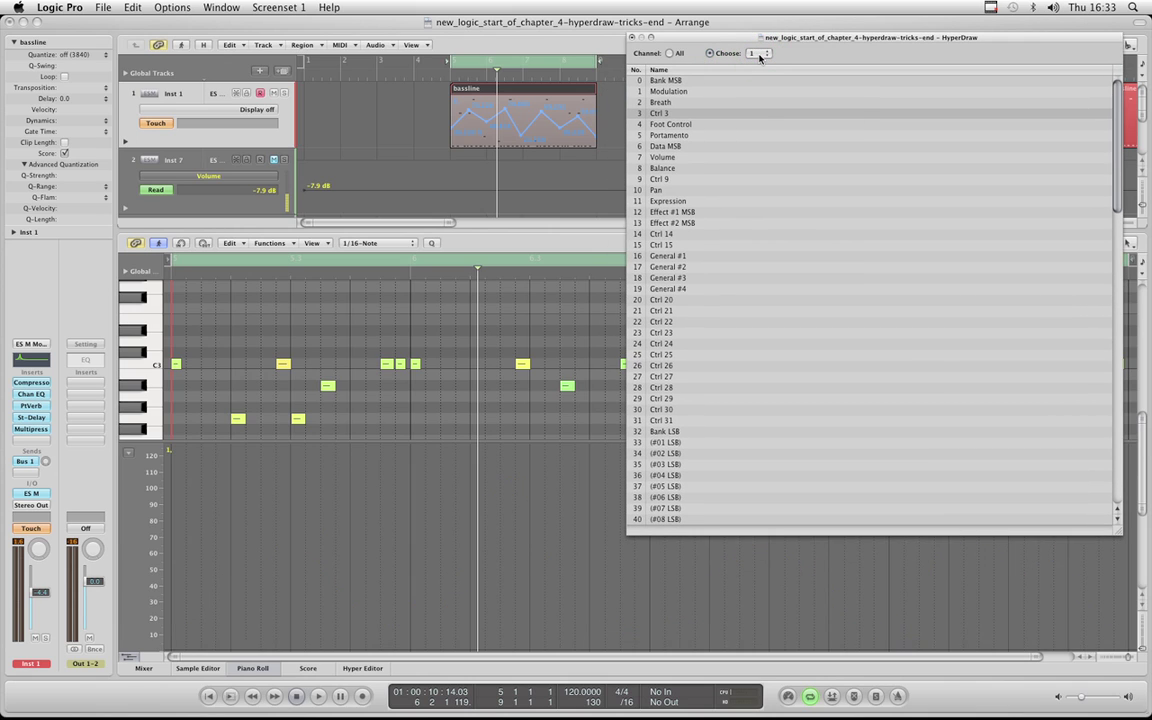
{"action": "left_click", "coordinate": [759, 53]}
{"action": "left_click", "coordinate": [758, 60]}
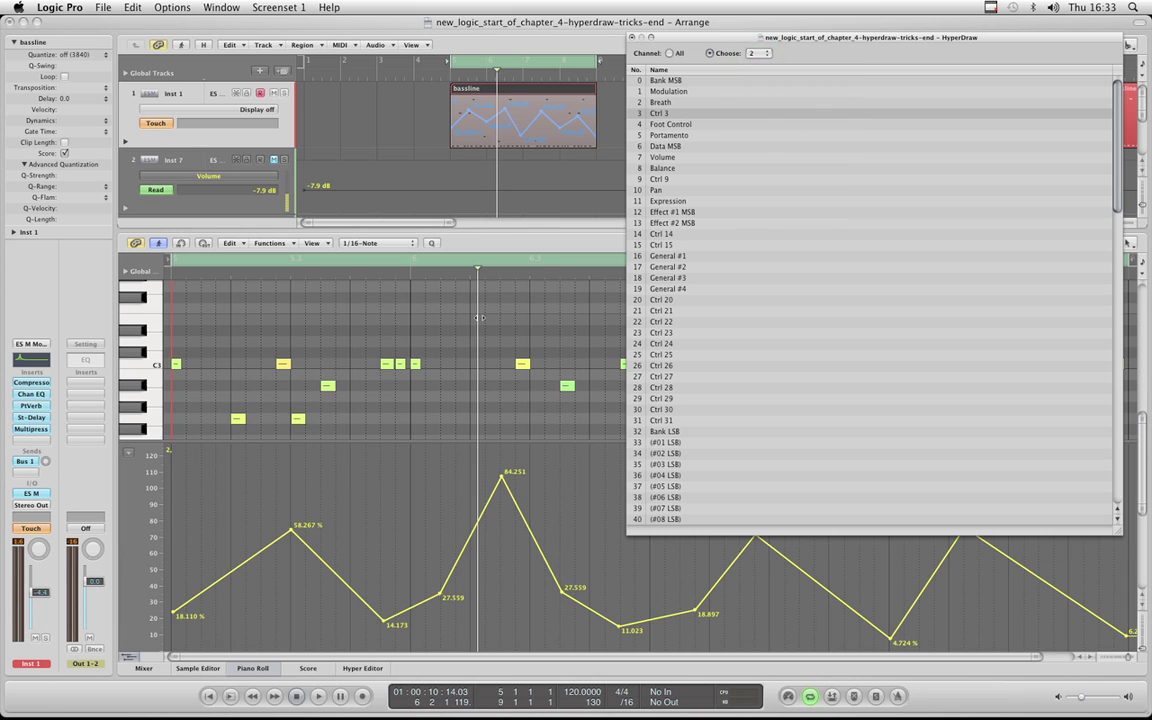
{"action": "left_click", "coordinate": [479, 318]}
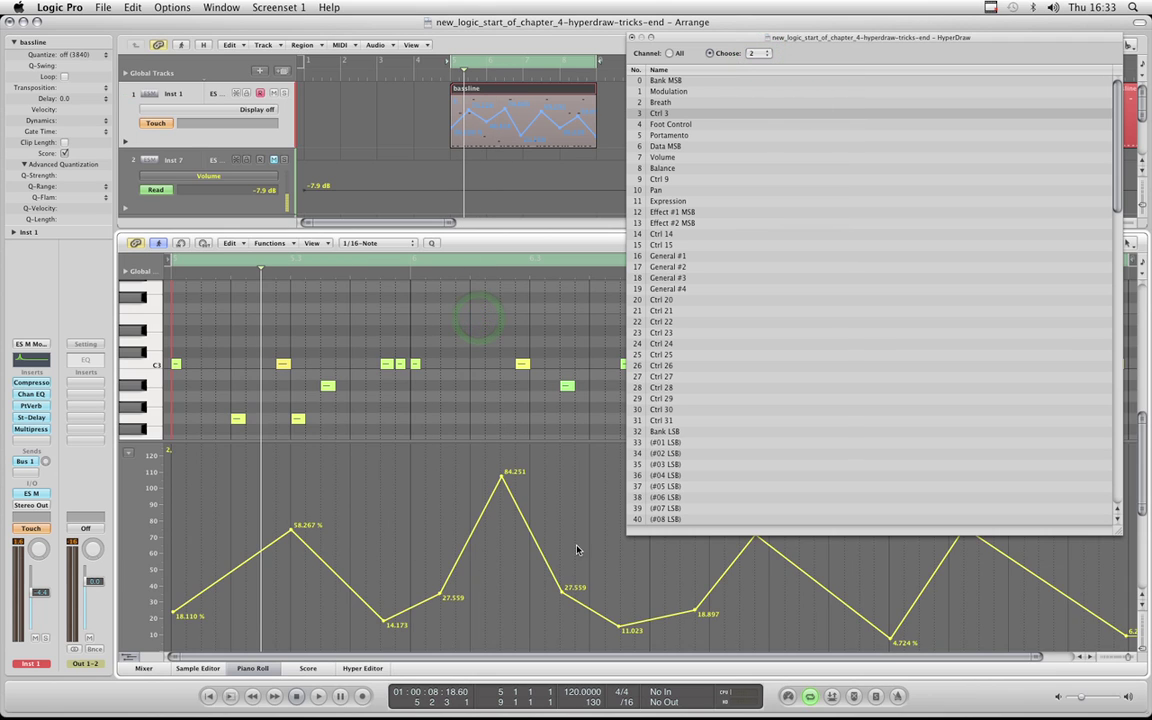
{"action": "left_click_drag", "start_coordinate": [557, 441], "coordinate": [560, 431]}
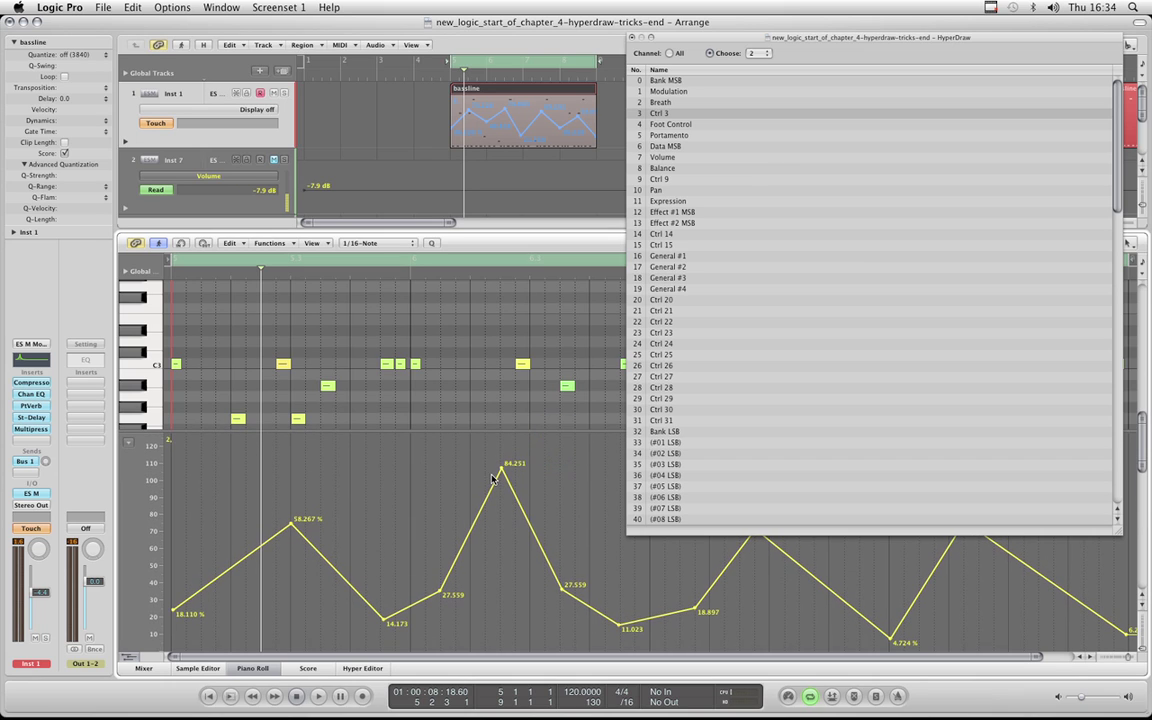
Browse the HyperDraw data of Volume, Expression, General #1, General #2 and Ctrl 23 on channel 2, returning to Ctrl 3.
{"action": "left_click", "coordinate": [665, 157]}
{"action": "left_click", "coordinate": [667, 201]}
{"action": "left_click", "coordinate": [670, 256]}
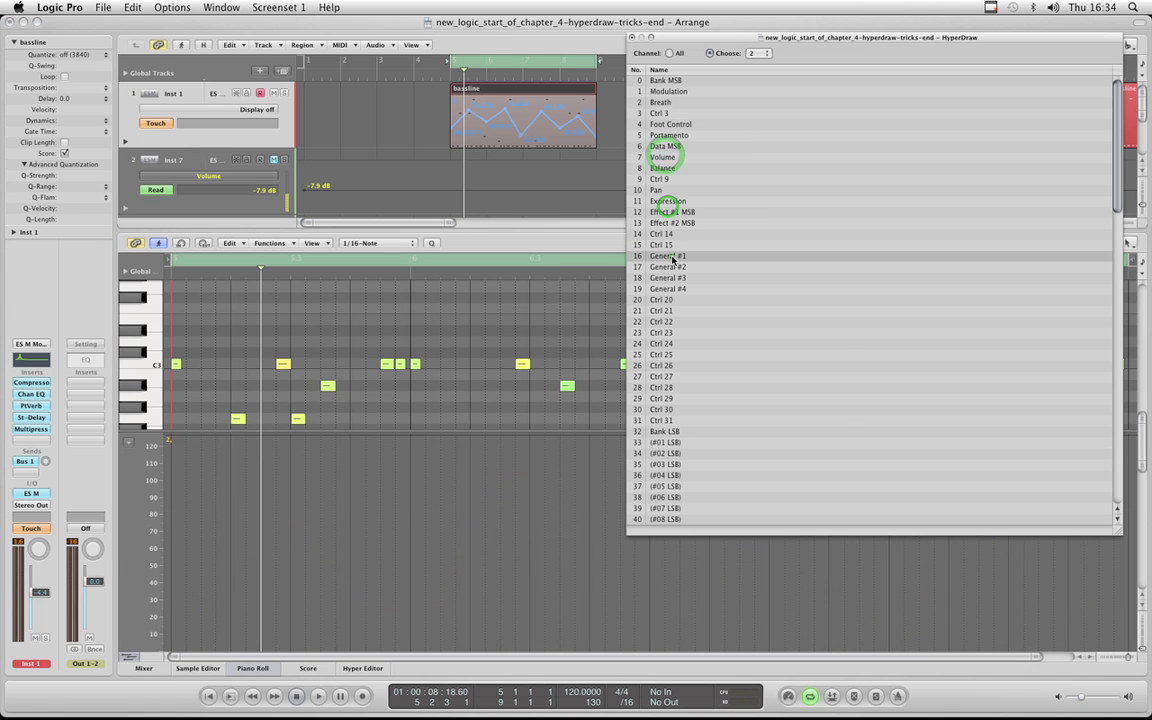
{"action": "left_click", "coordinate": [659, 113]}
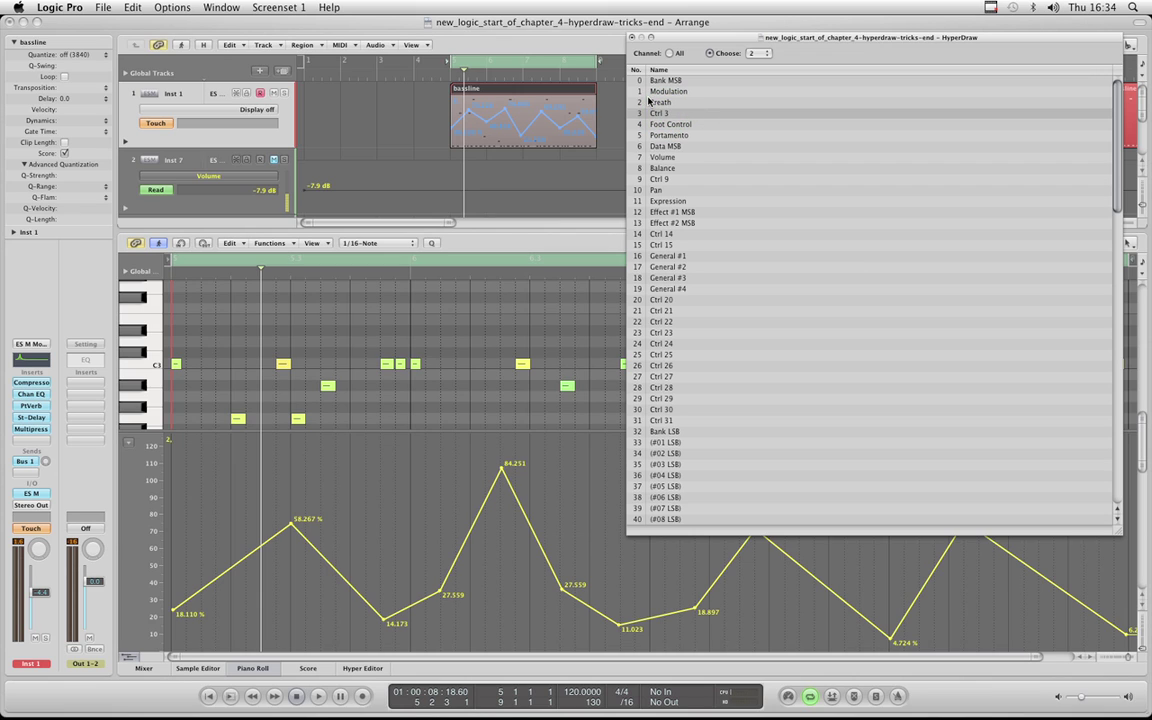
{"action": "left_click", "coordinate": [666, 157]}
{"action": "left_click", "coordinate": [668, 267]}
{"action": "left_click", "coordinate": [665, 332]}
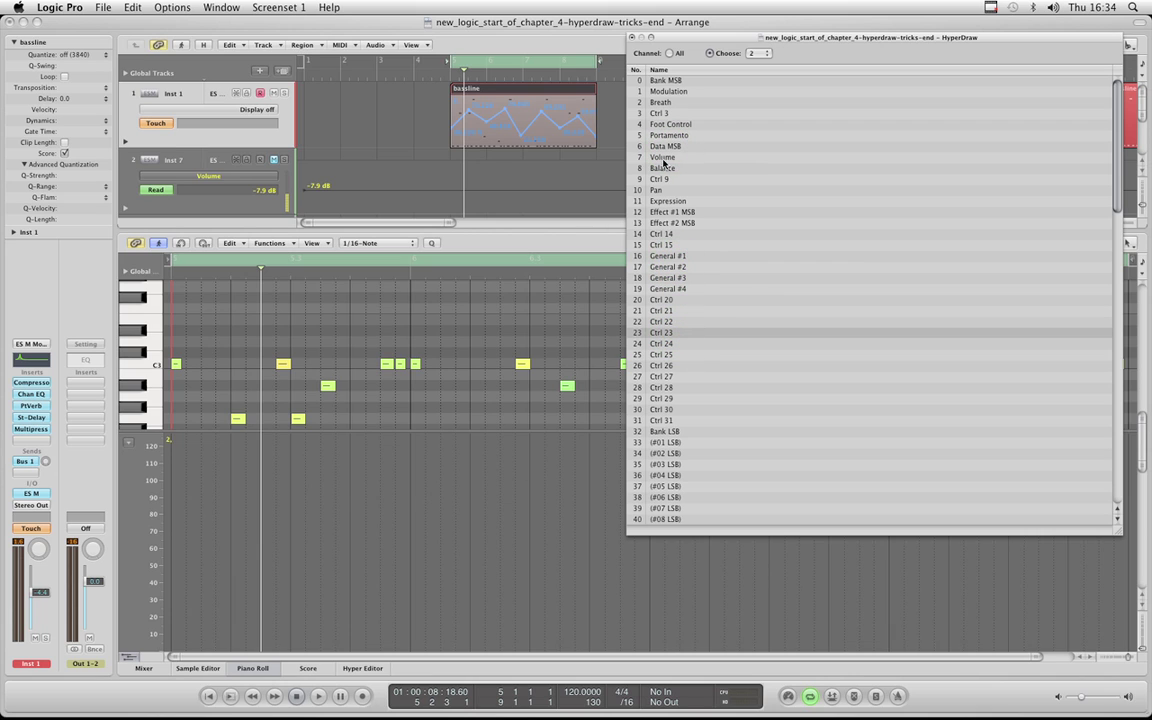
{"action": "left_click", "coordinate": [663, 114]}
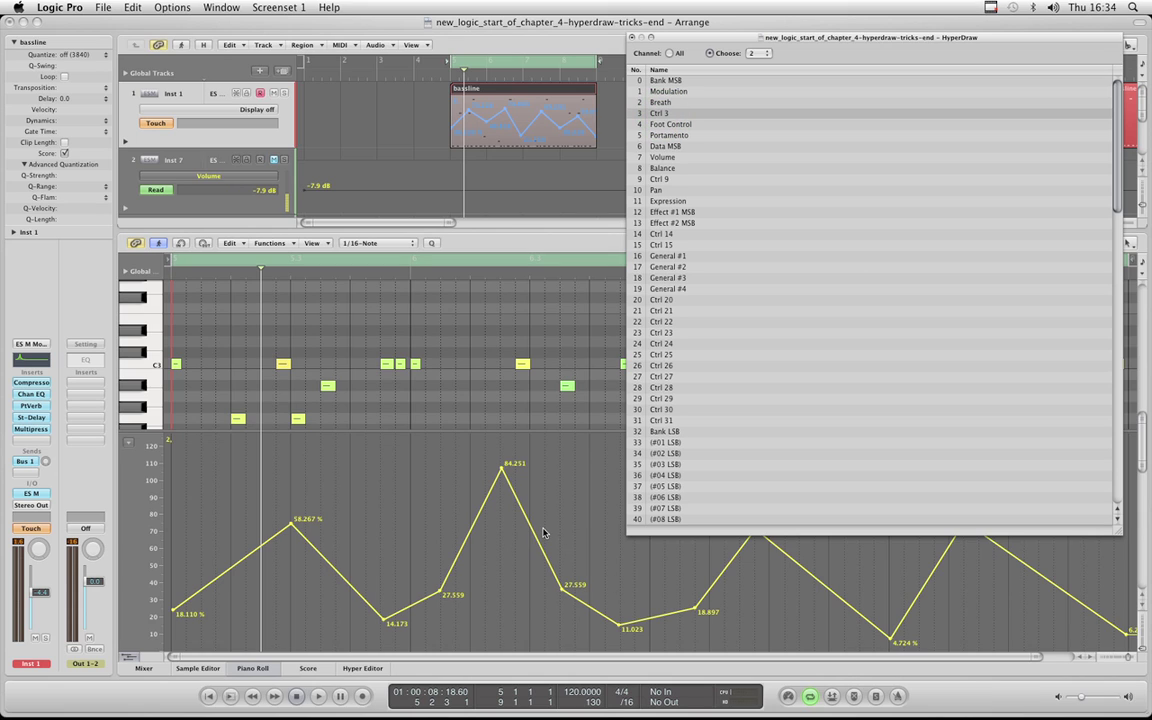
Check the Ctrl 3 data on channel 1 once more and return to channel 2.
{"action": "left_click", "coordinate": [757, 53]}
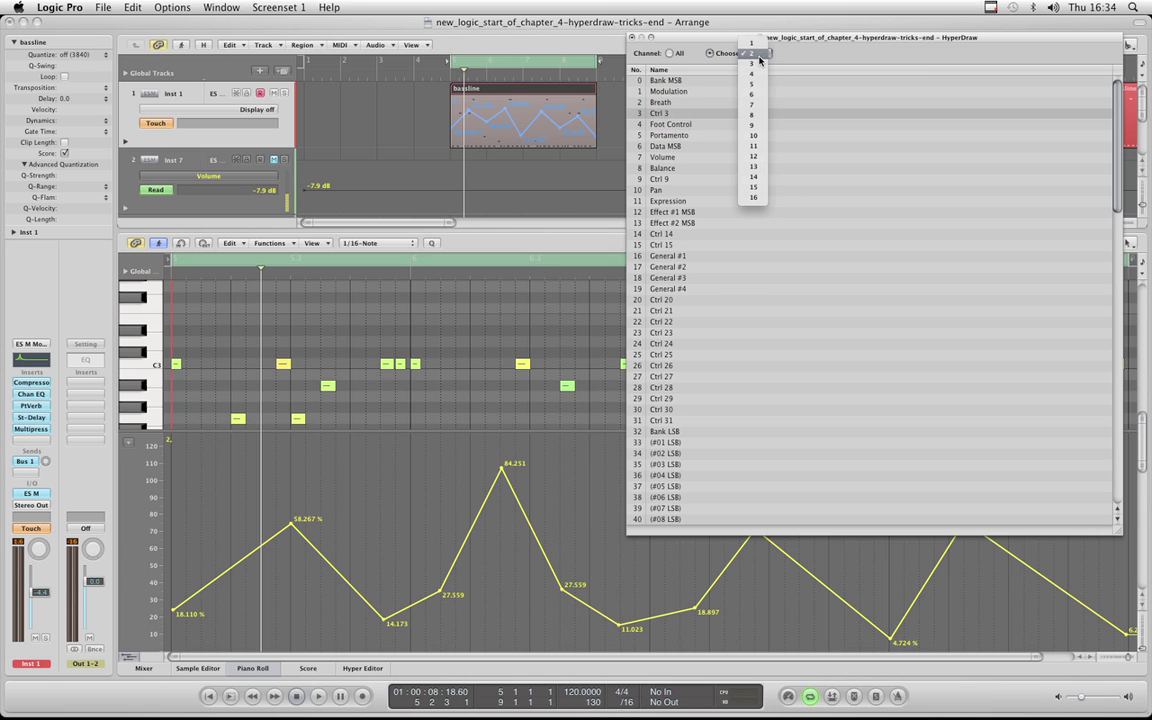
{"action": "left_click", "coordinate": [758, 53]}
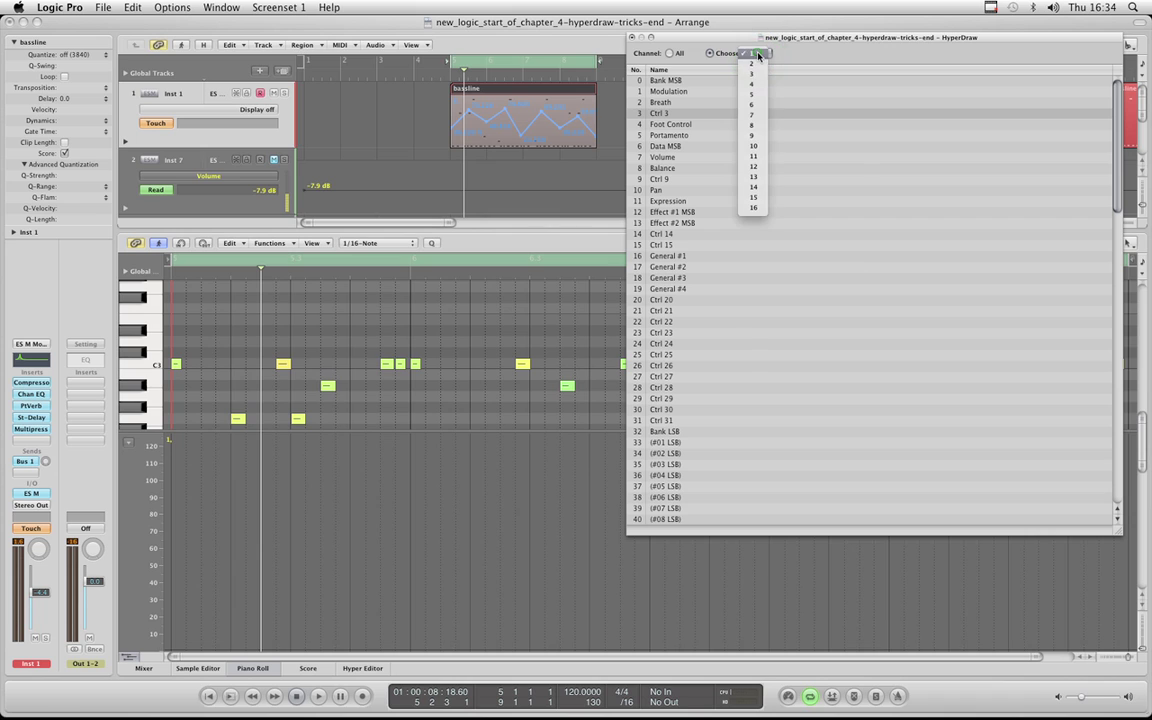
{"action": "left_click", "coordinate": [752, 62]}
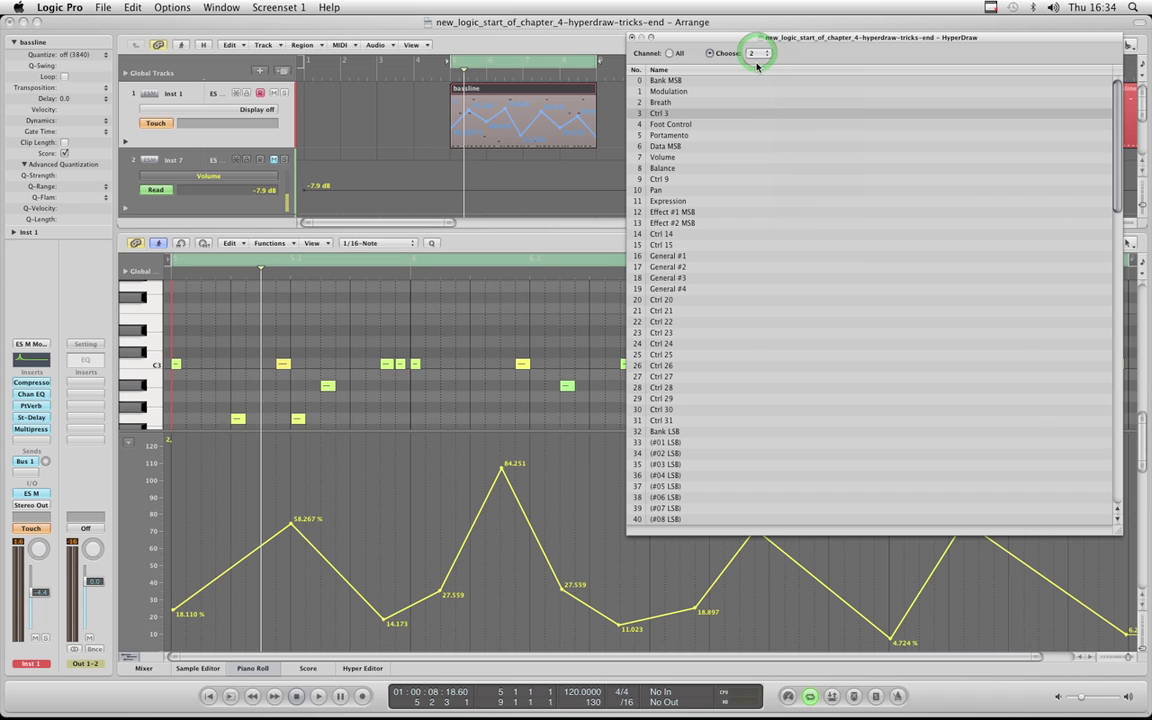
{"action": "left_click", "coordinate": [513, 432]}
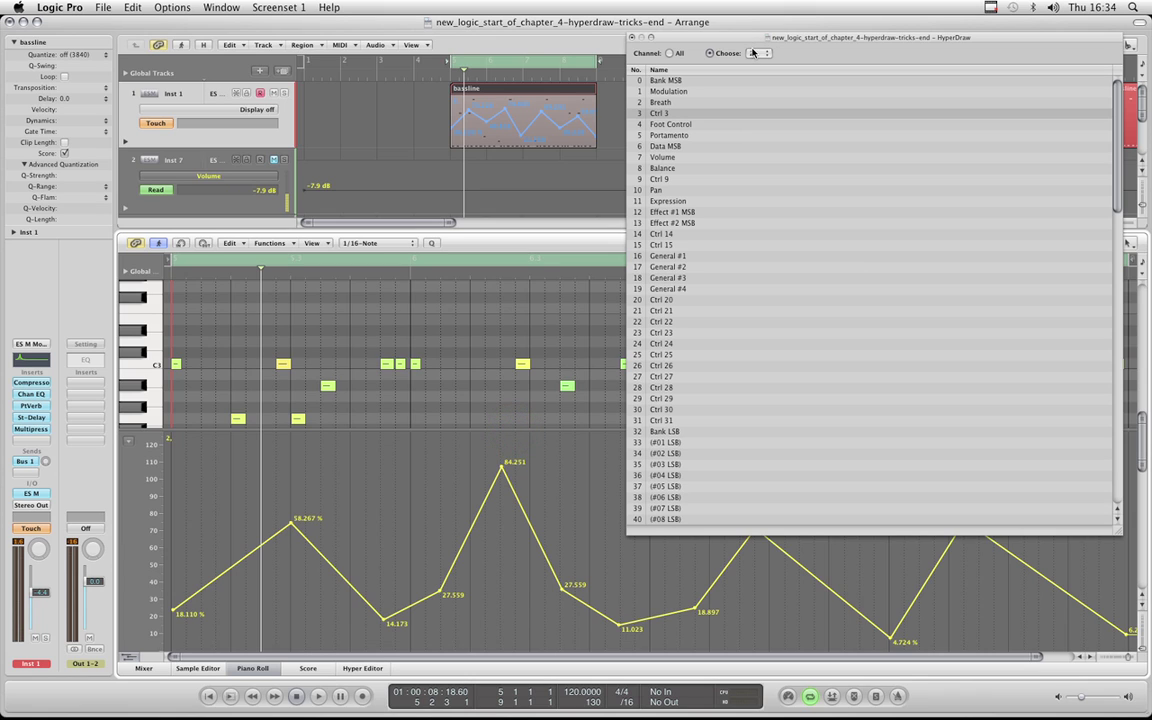
Examine the ES M parameters available for automation on the Inst 1 track without choosing one.
{"action": "left_click", "coordinate": [253, 116]}
{"action": "mouse_move", "coordinate": [255, 37]}
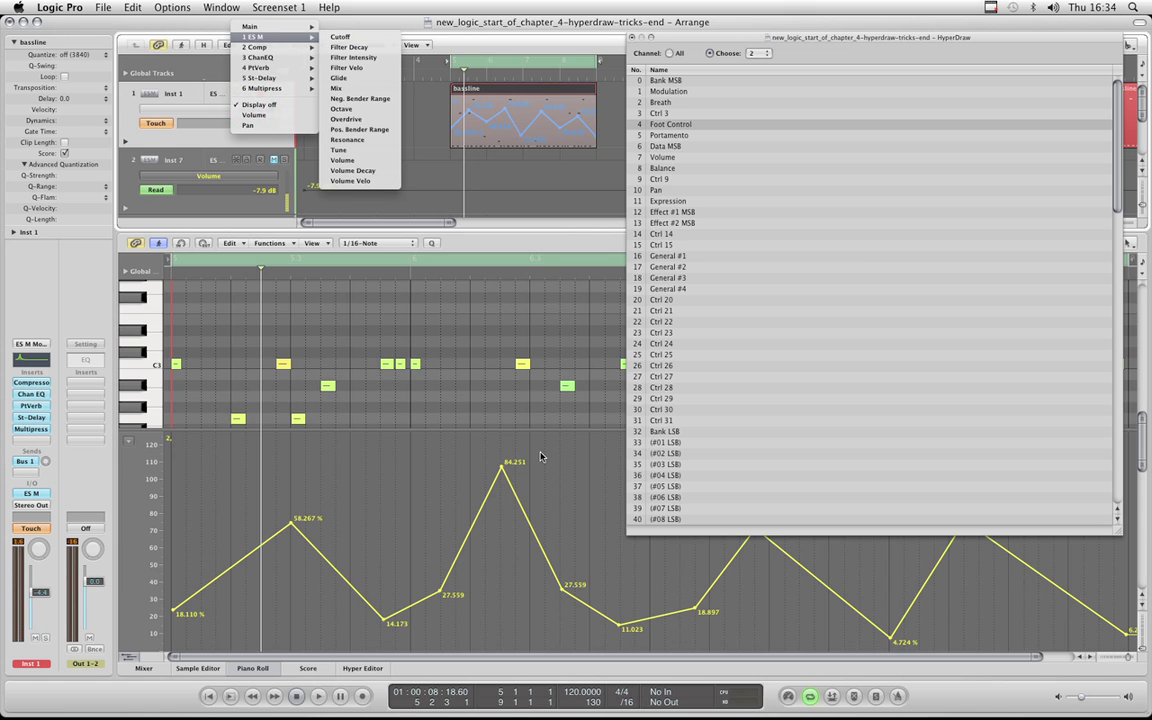
{"action": "left_click", "coordinate": [537, 247]}
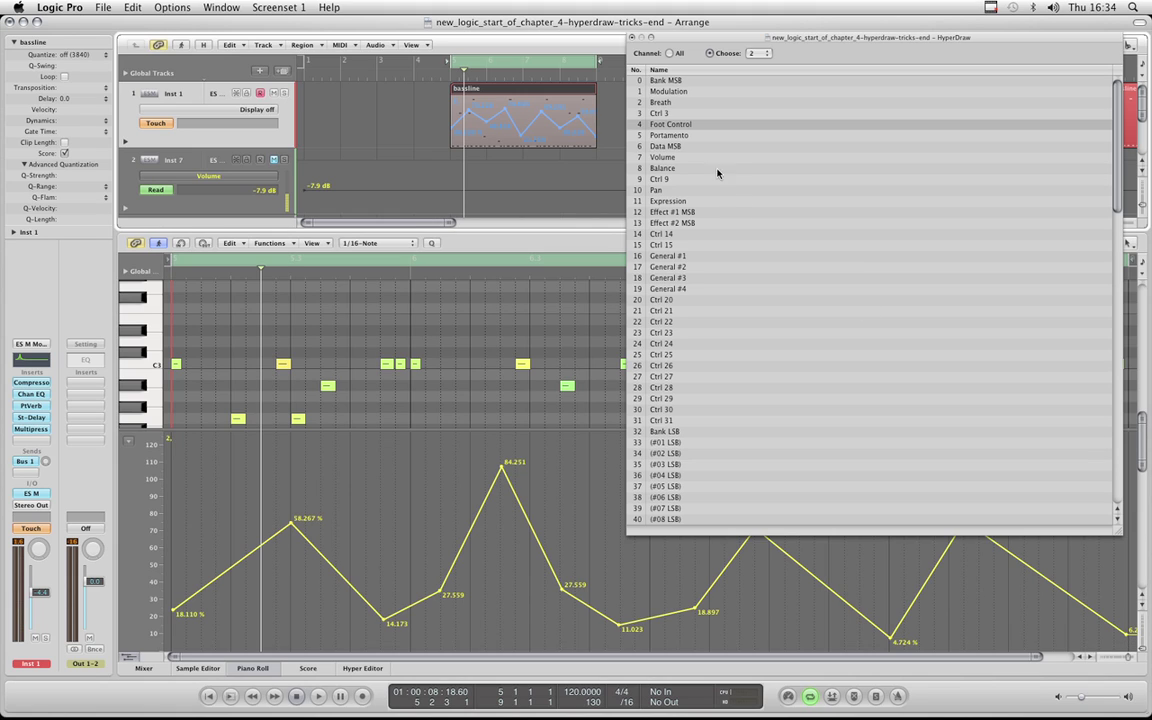
Try to delete all the HyperDraw curve's nodes across the bassline region, and undo the changes.
{"action": "left_click", "coordinate": [632, 37]}
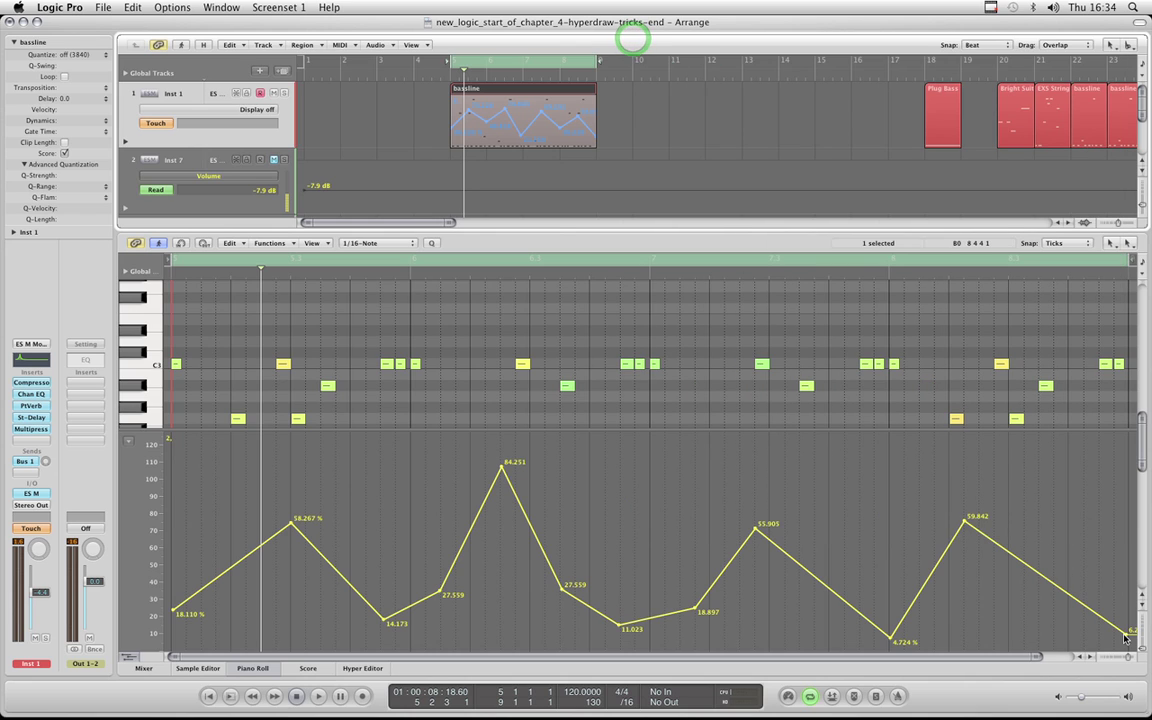
{"action": "mouse_move", "coordinate": [1128, 638]}
{"action": "left_mouse_down"}
{"action": "mouse_move", "coordinate": [760, 526]}
{"action": "mouse_move", "coordinate": [175, 604]}
{"action": "mouse_move", "coordinate": [180, 590]}
{"action": "mouse_move", "coordinate": [175, 609]}
{"action": "left_mouse_up"}
{"action": "left_click", "coordinate": [260, 260]}
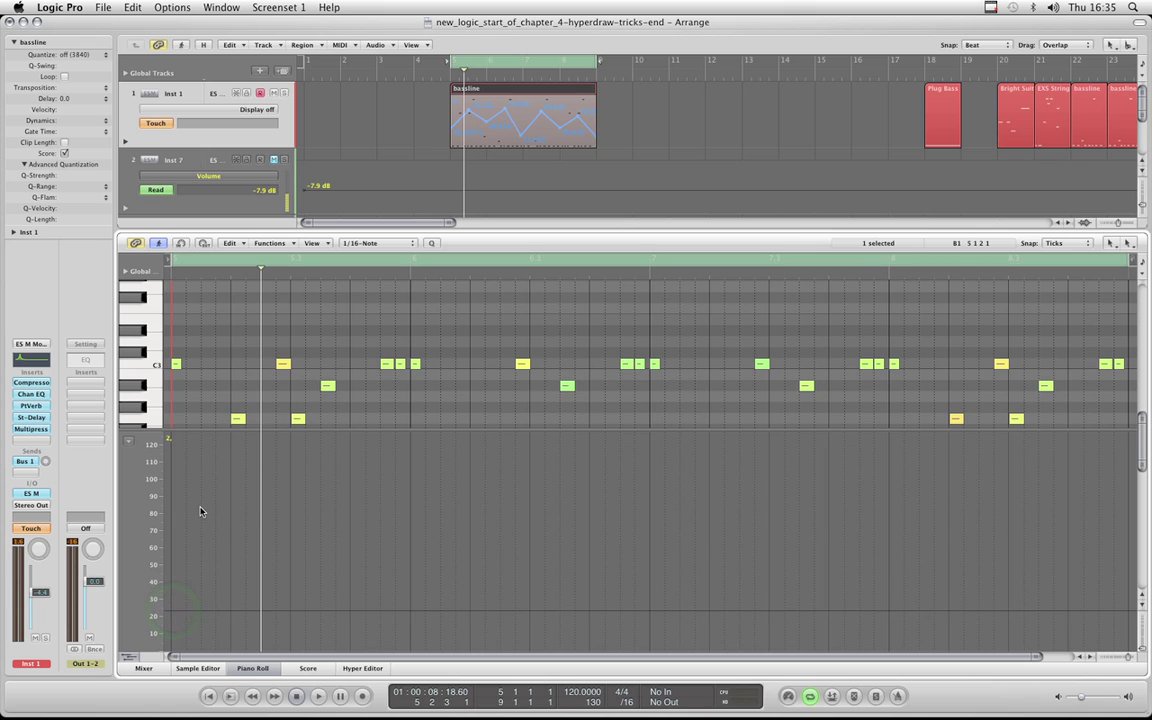
{"action": "key", "text": "super+z"}
{"action": "key", "text": "super+z"}
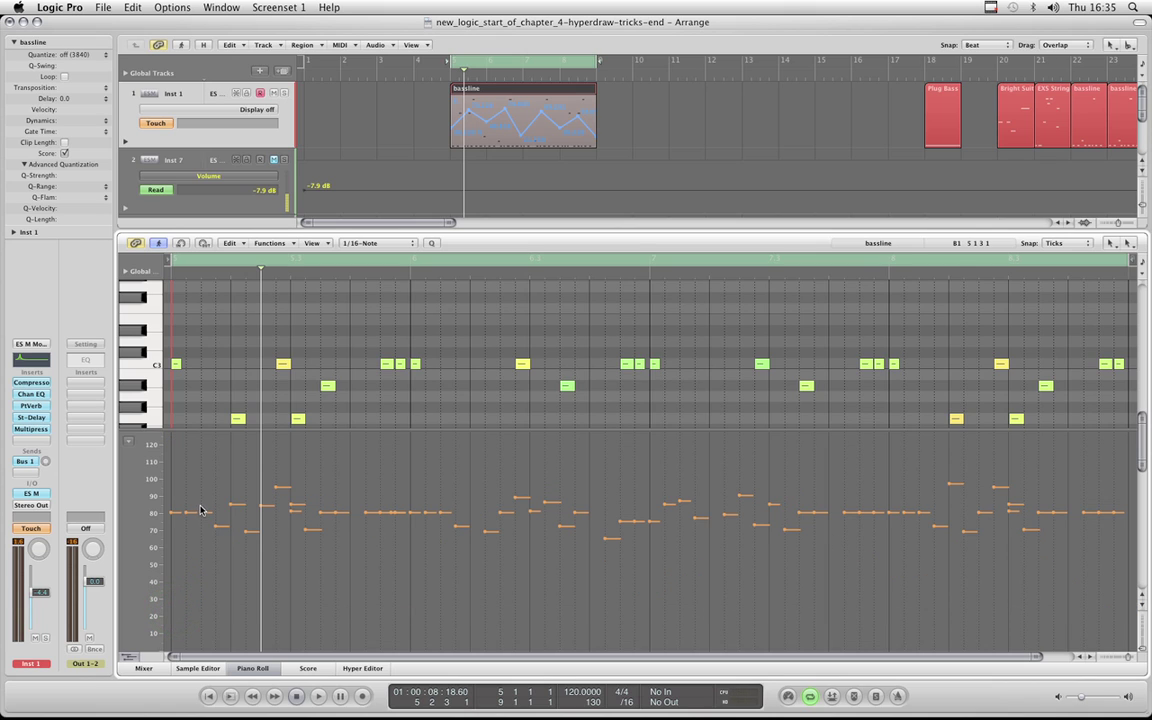
Reopen the list of other HyperDraw controllers and display Ctrl 3 on channel 2.
{"action": "left_click", "coordinate": [127, 447]}
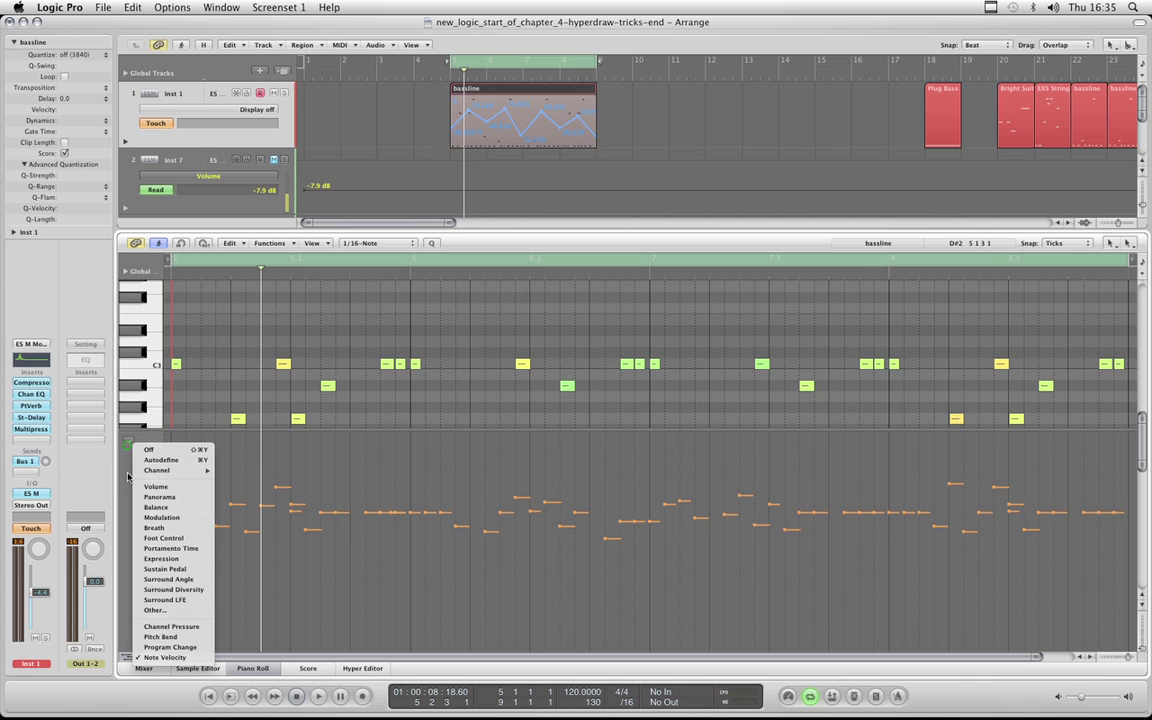
{"action": "left_click", "coordinate": [155, 610]}
{"action": "left_click", "coordinate": [659, 113]}
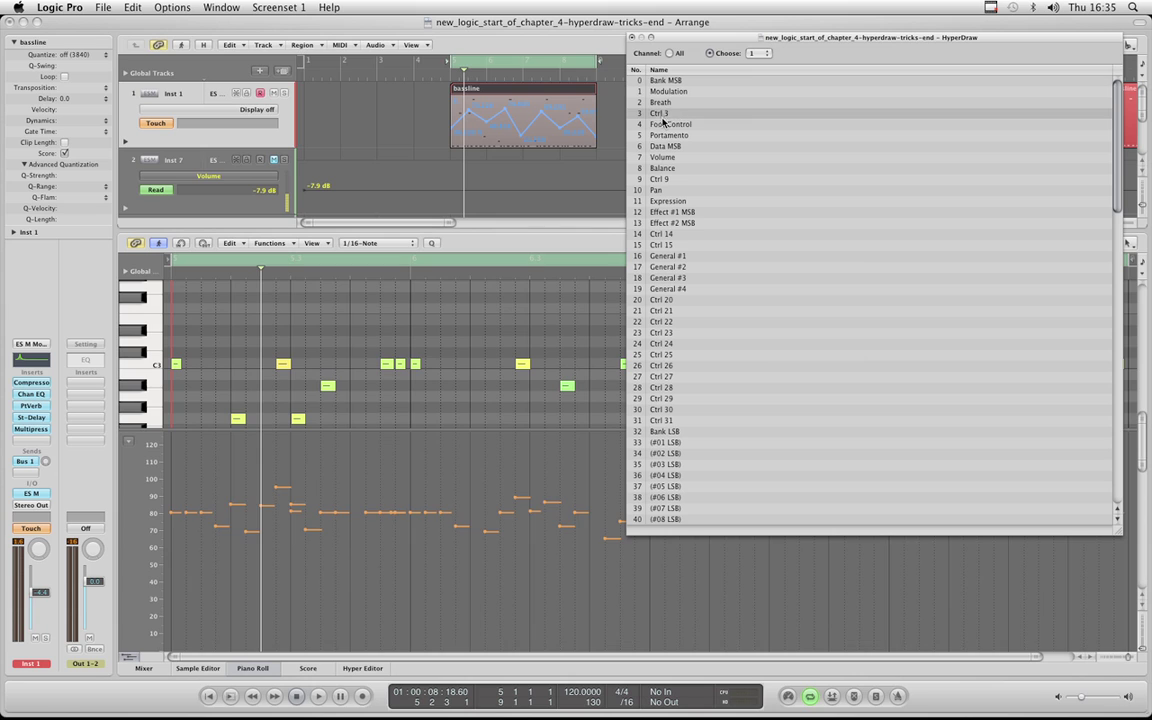
{"action": "left_click", "coordinate": [753, 53]}
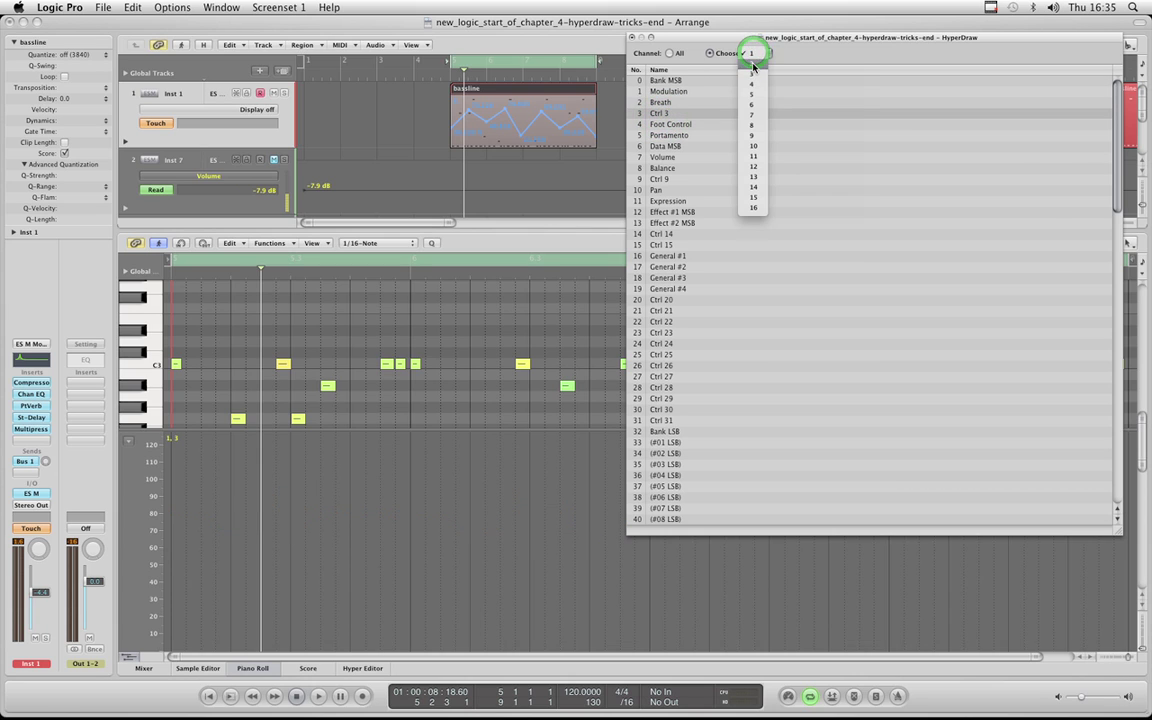
{"action": "left_click", "coordinate": [753, 74]}
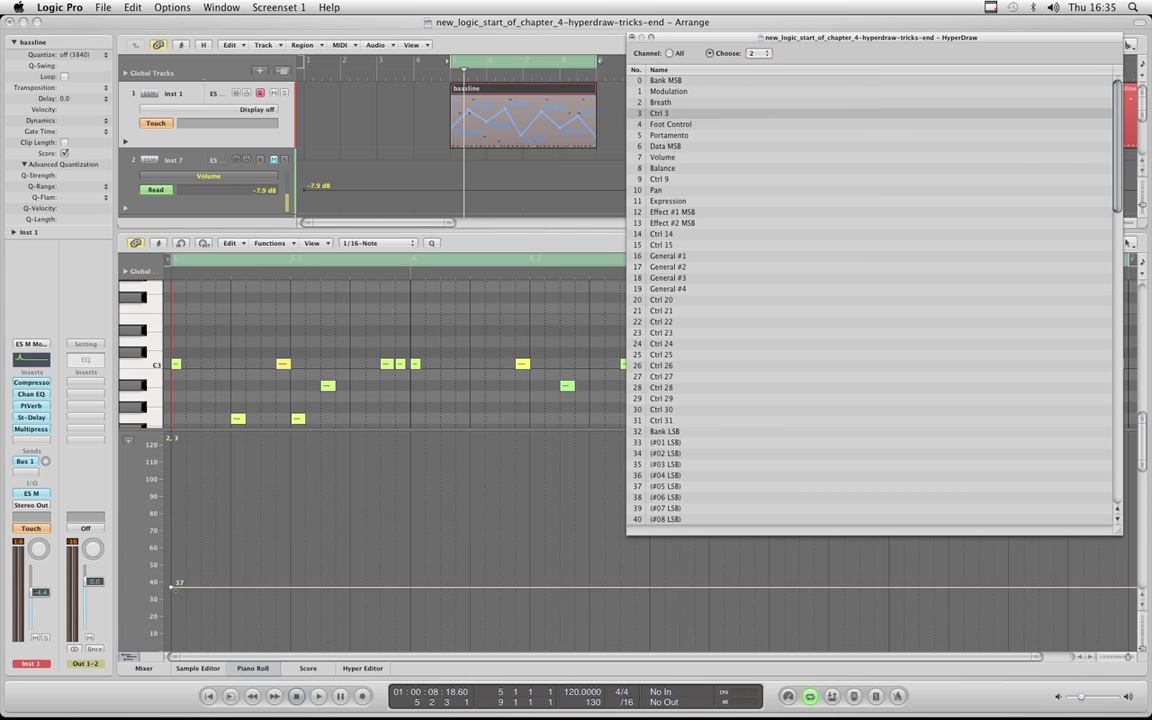
Draw a Ctrl 3 curve from 33 at bar 5 to 99 near 5.4, 18 after 6.3, a peak after 7.3, and 4 at the end.
{"action": "left_click", "coordinate": [183, 595]}
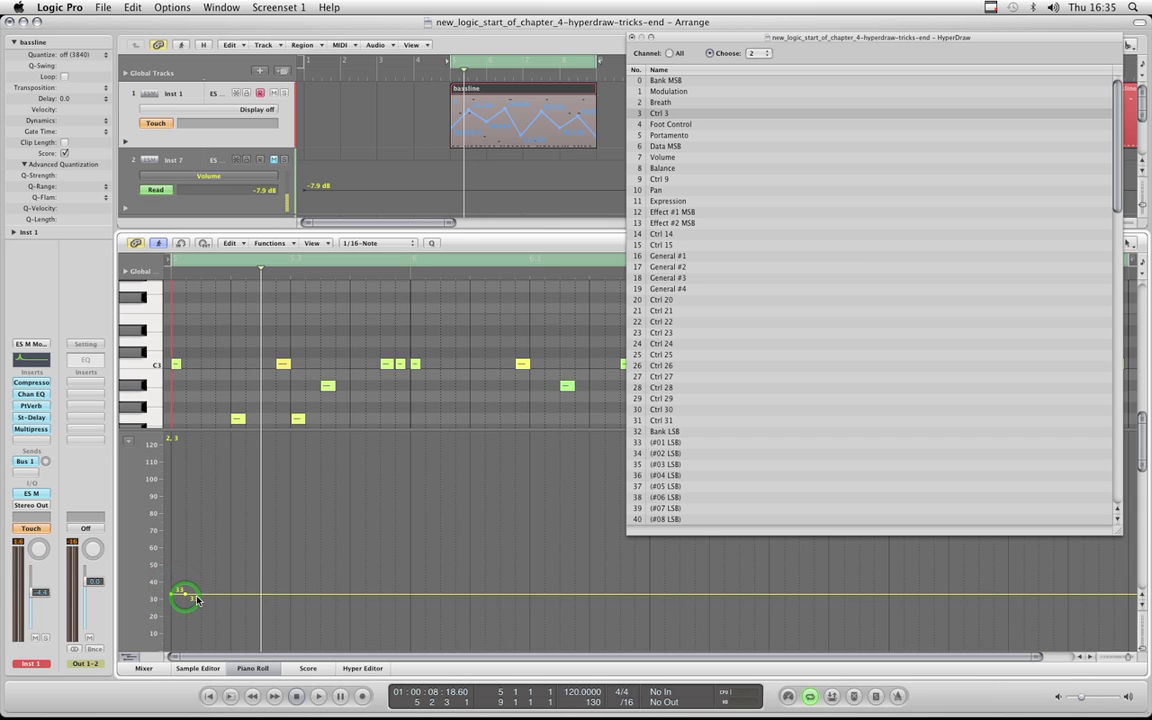
{"action": "left_click_drag", "start_coordinate": [187, 597], "coordinate": [346, 481]}
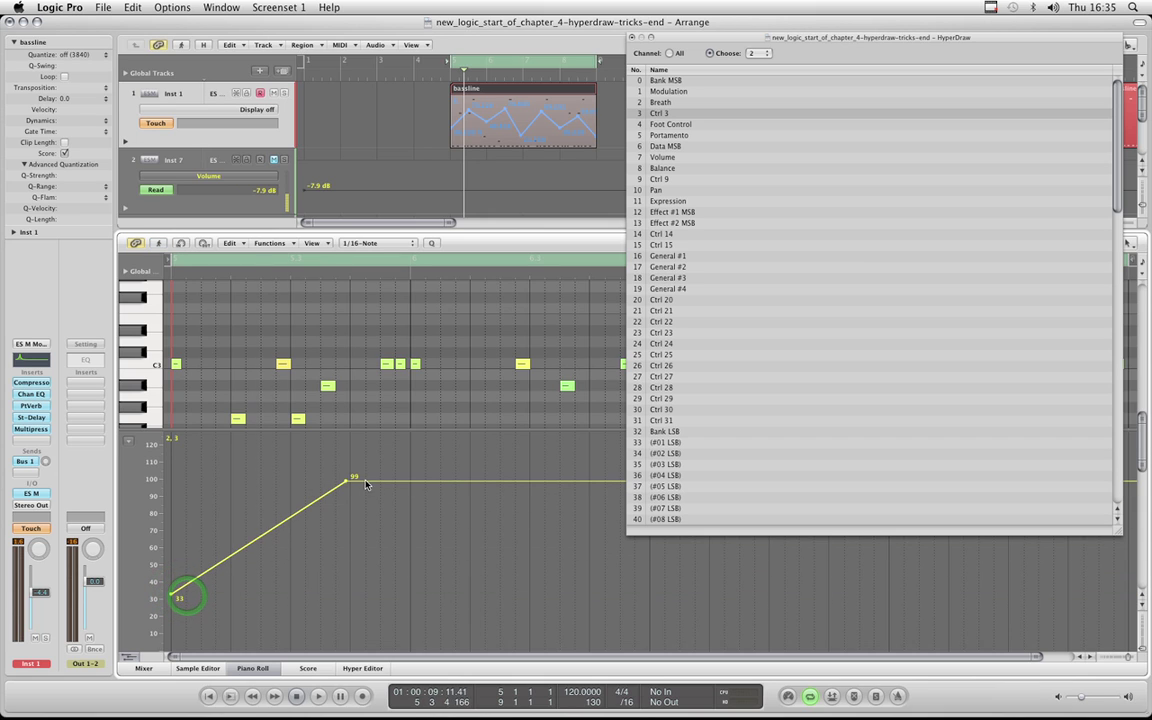
{"action": "left_click_drag", "start_coordinate": [476, 485], "coordinate": [539, 617]}
{"action": "left_click_drag", "start_coordinate": [668, 622], "coordinate": [794, 518]}
{"action": "left_click_drag", "start_coordinate": [710, 42], "coordinate": [389, 25]}
{"action": "left_click_drag", "start_coordinate": [950, 519], "coordinate": [1130, 642]}
{"action": "key", "text": "space"}
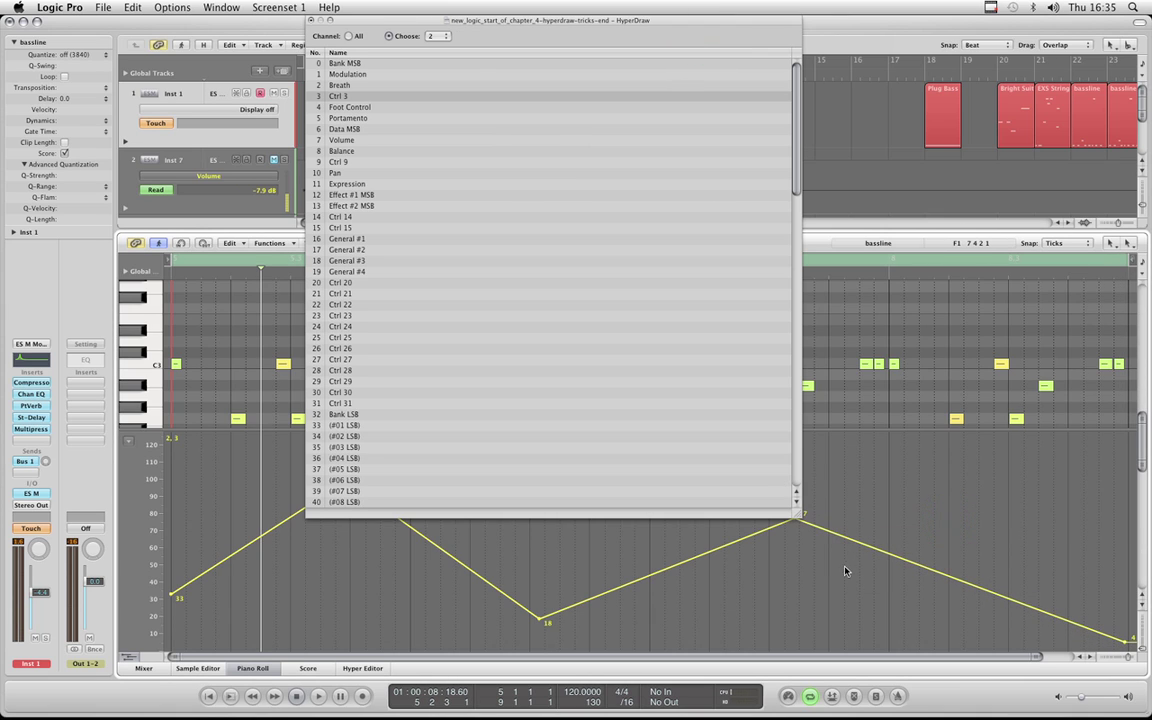
Move the Ctrl 3 curve's second peak to 88 just before bar 8, and close the controller list.
{"action": "left_click_drag", "start_coordinate": [797, 519], "coordinate": [860, 498]}
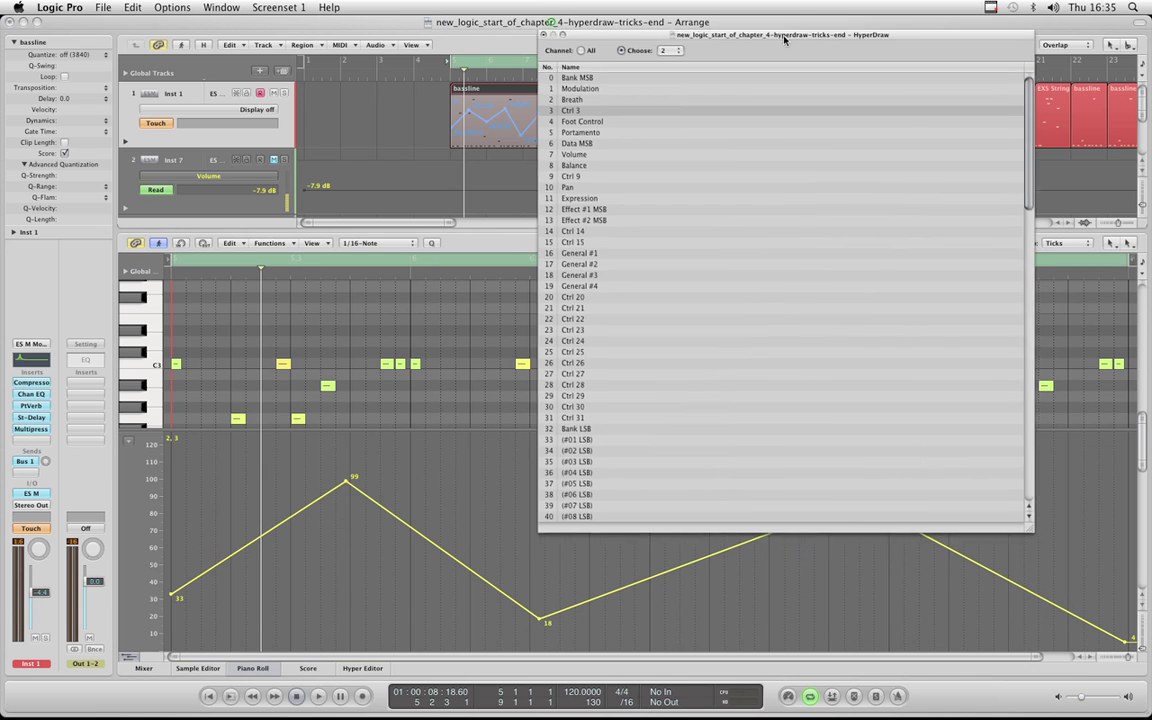
{"action": "left_click_drag", "start_coordinate": [551, 20], "coordinate": [789, 33]}
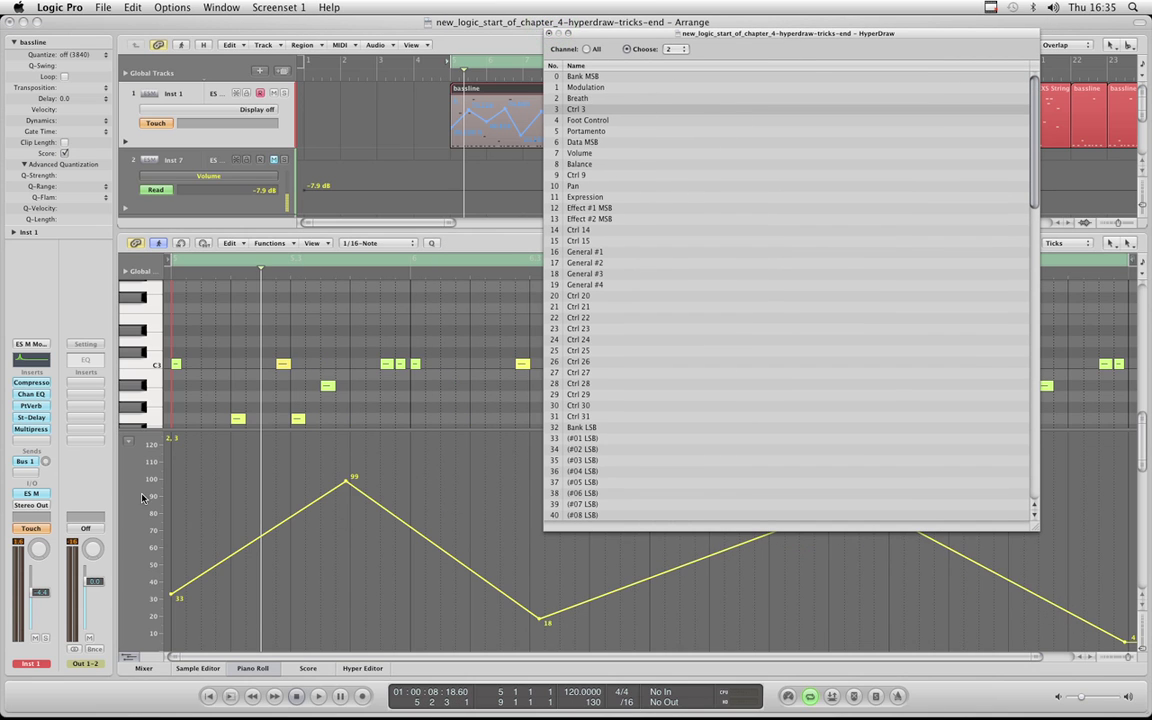
{"action": "left_click", "coordinate": [548, 34]}
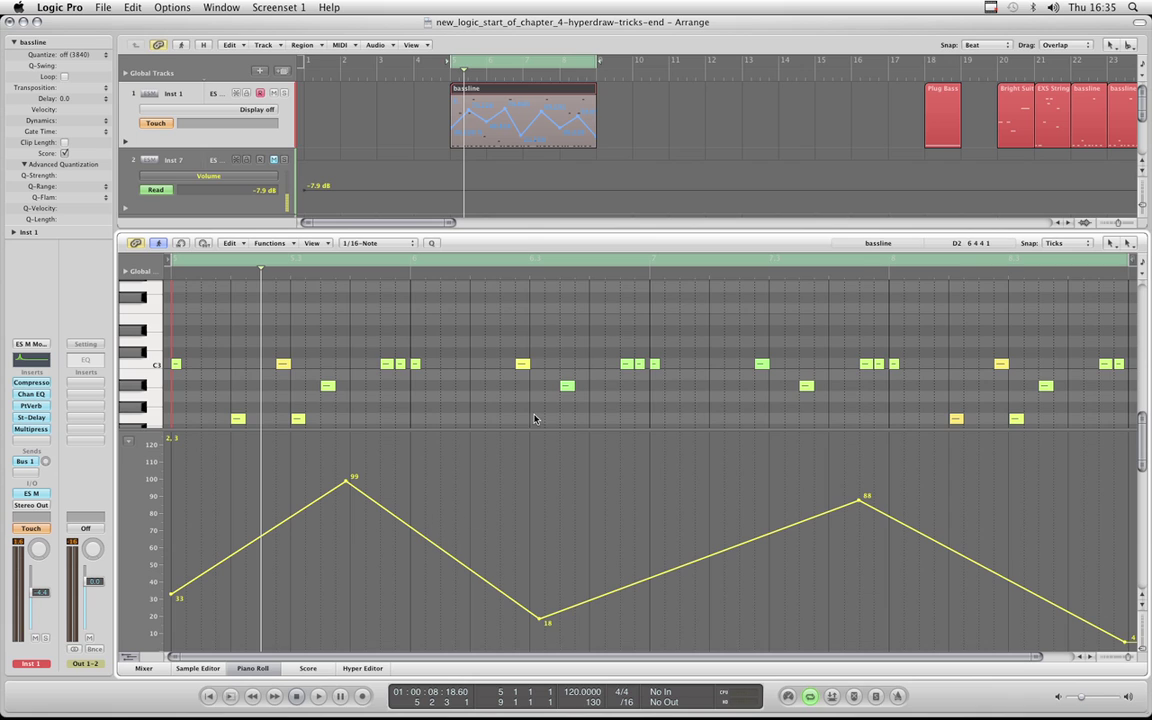
Open the ES M instrument and play the bassline region to check how the new curve moves its knobs.
{"action": "left_click", "coordinate": [31, 494]}
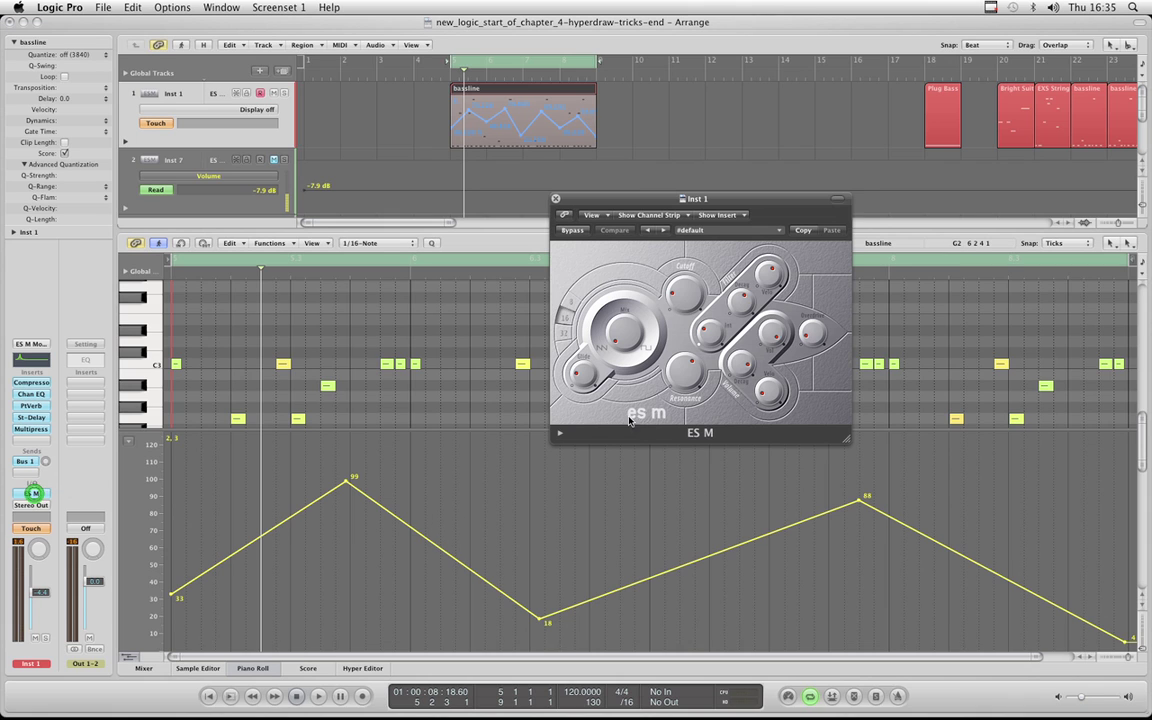
{"action": "key", "text": "space"}
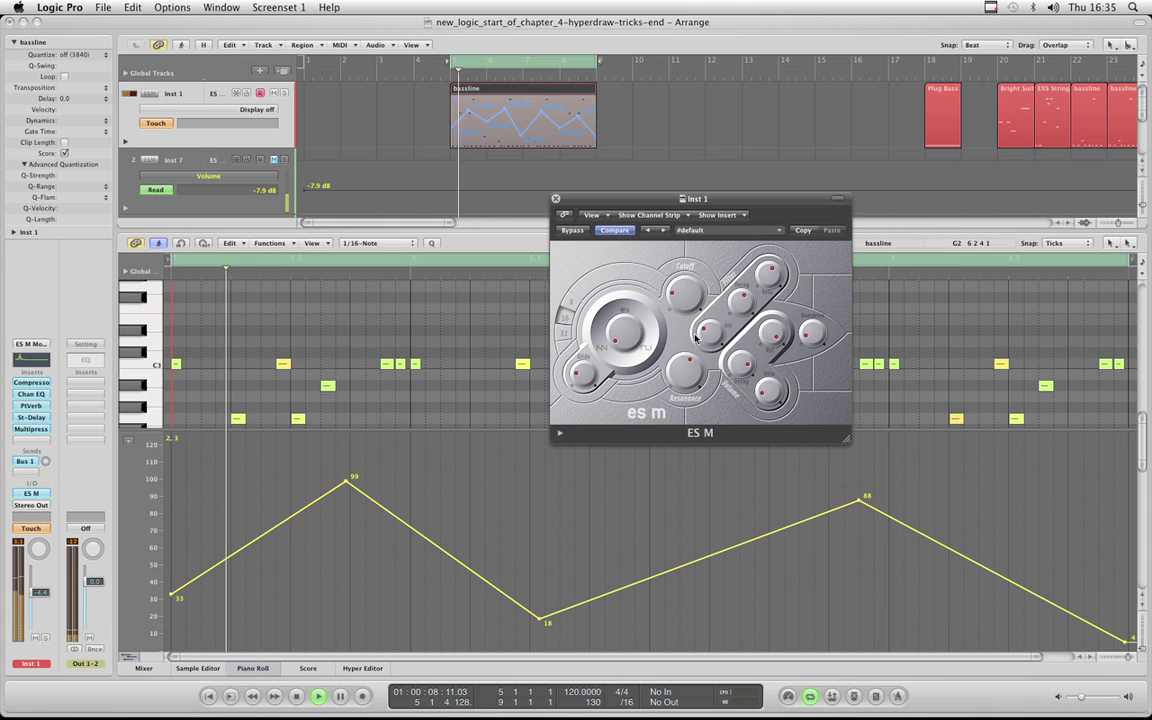
{"action": "left_click_drag", "start_coordinate": [690, 291], "coordinate": [697, 338]}
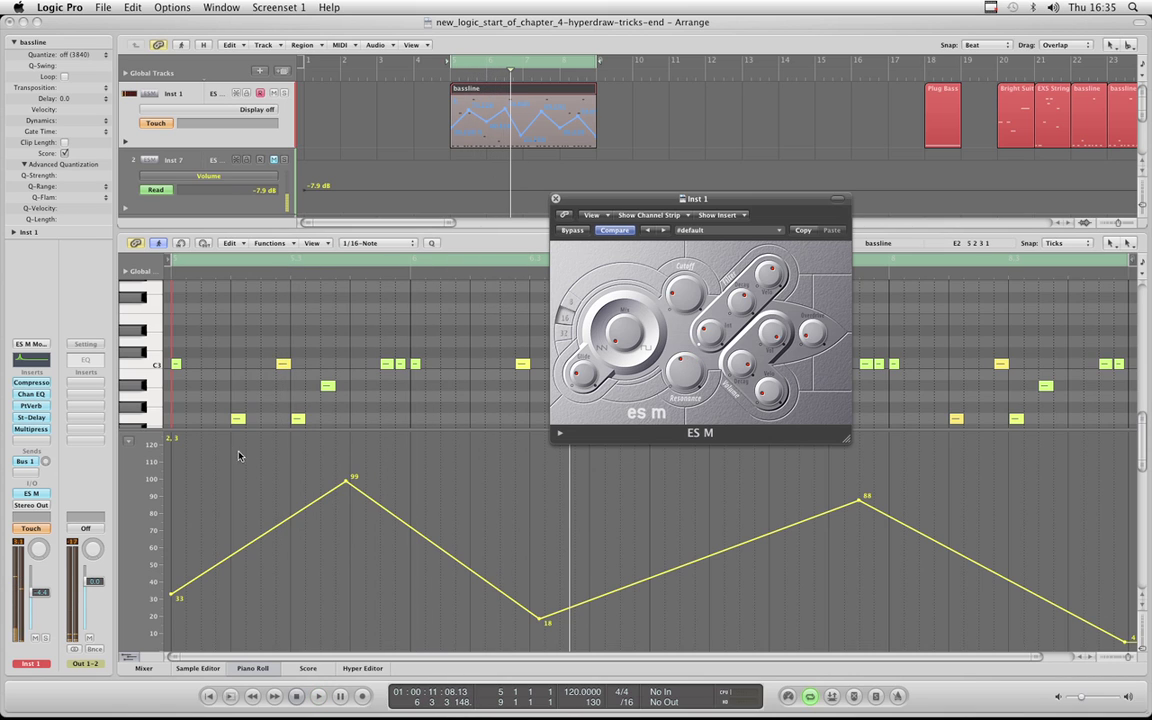
Stop at the HyperDraw lane, reopen the list of other controllers, and set its channel to 1 for Ctrl 3.
{"action": "left_click", "coordinate": [128, 445]}
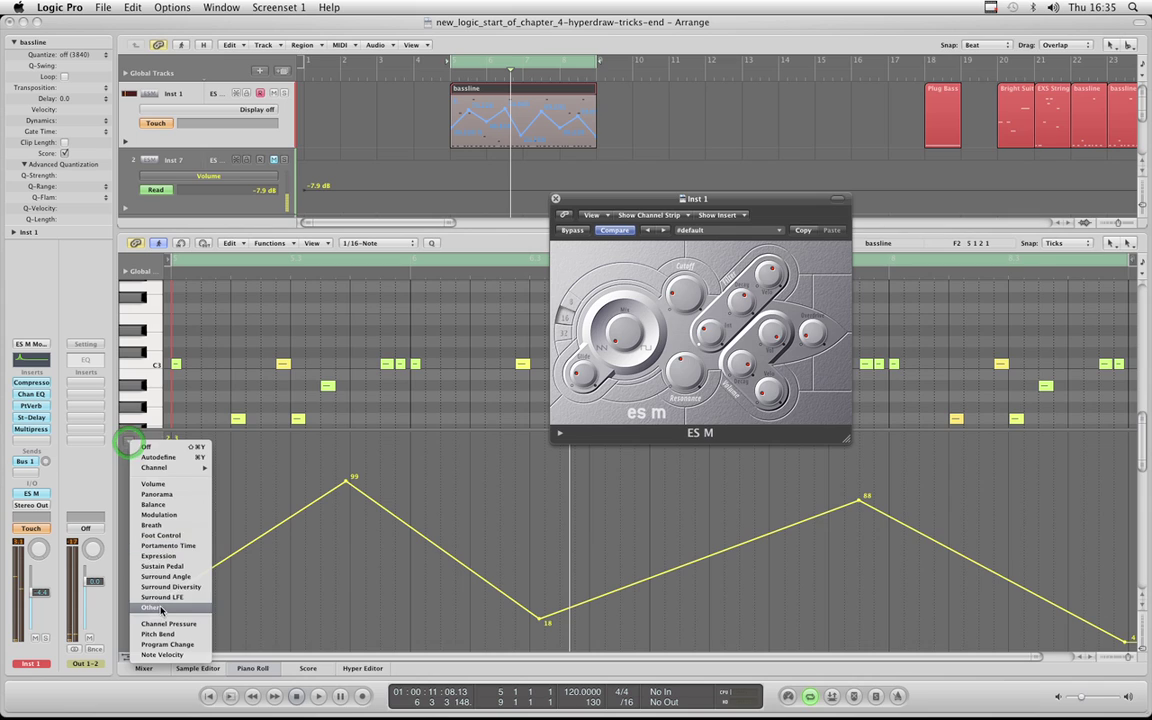
{"action": "left_click", "coordinate": [160, 648]}
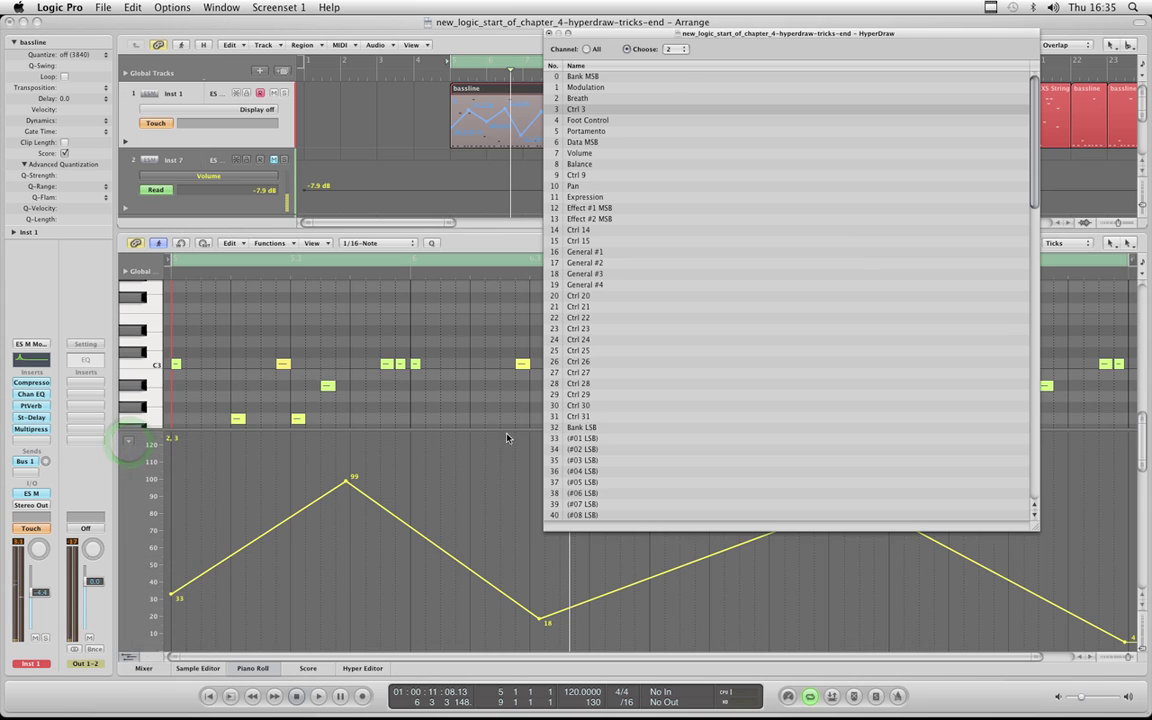
{"action": "left_click", "coordinate": [676, 52]}
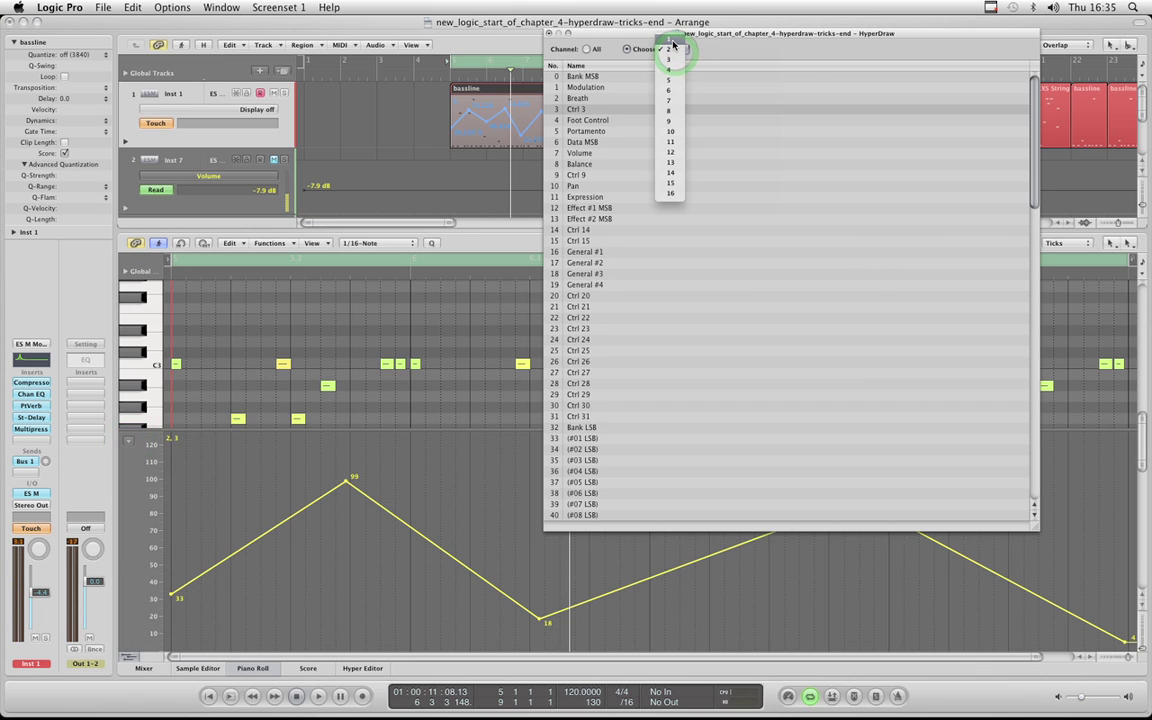
{"action": "left_click", "coordinate": [673, 42]}
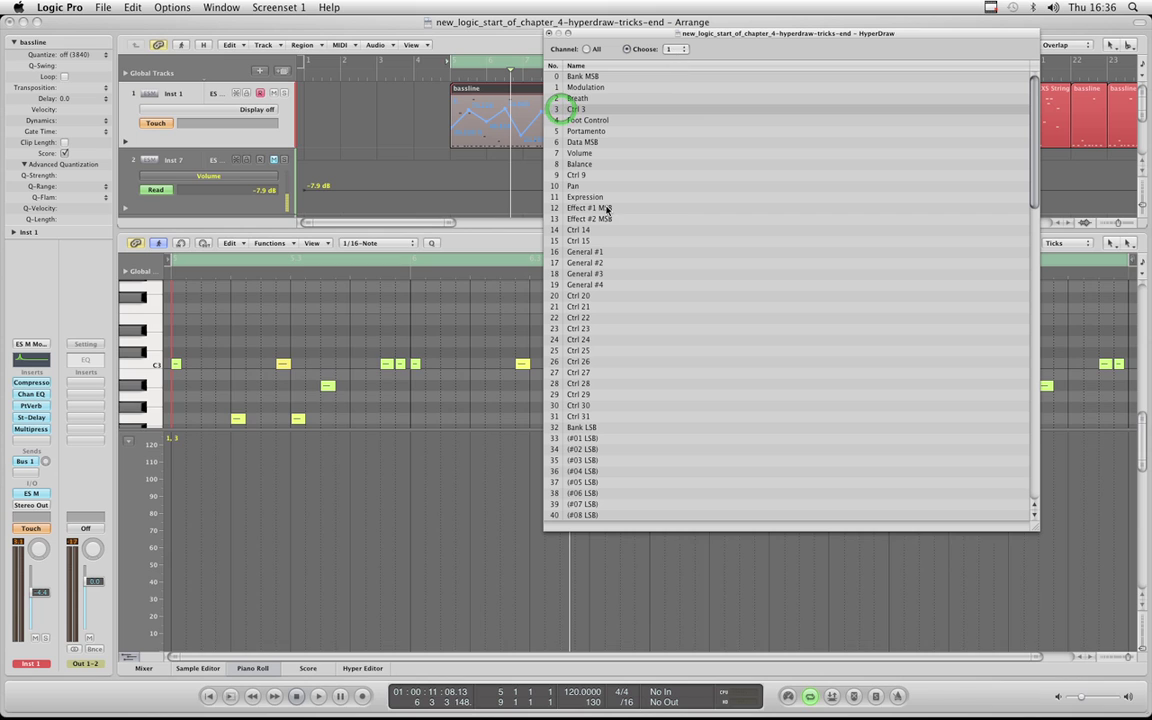
Draw a channel 1 Ctrl 3 curve from 33 at bar 5 to 110 near bar 6, 10 after 6.4, 65 after 7.3, and 9 before 8.4.
{"action": "left_click", "coordinate": [184, 598]}
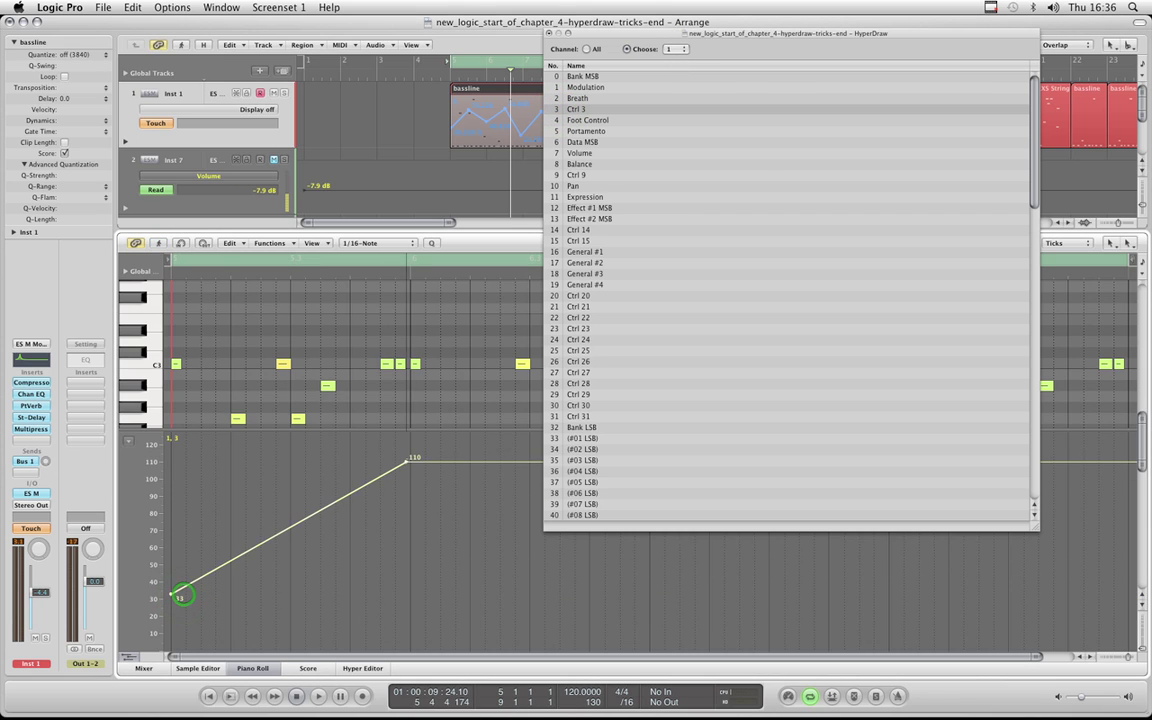
{"action": "left_click", "coordinate": [407, 460]}
{"action": "left_click_drag", "start_coordinate": [493, 463], "coordinate": [607, 630]}
{"action": "left_click_drag", "start_coordinate": [710, 634], "coordinate": [778, 538]}
{"action": "left_click_drag", "start_coordinate": [916, 543], "coordinate": [1045, 633]}
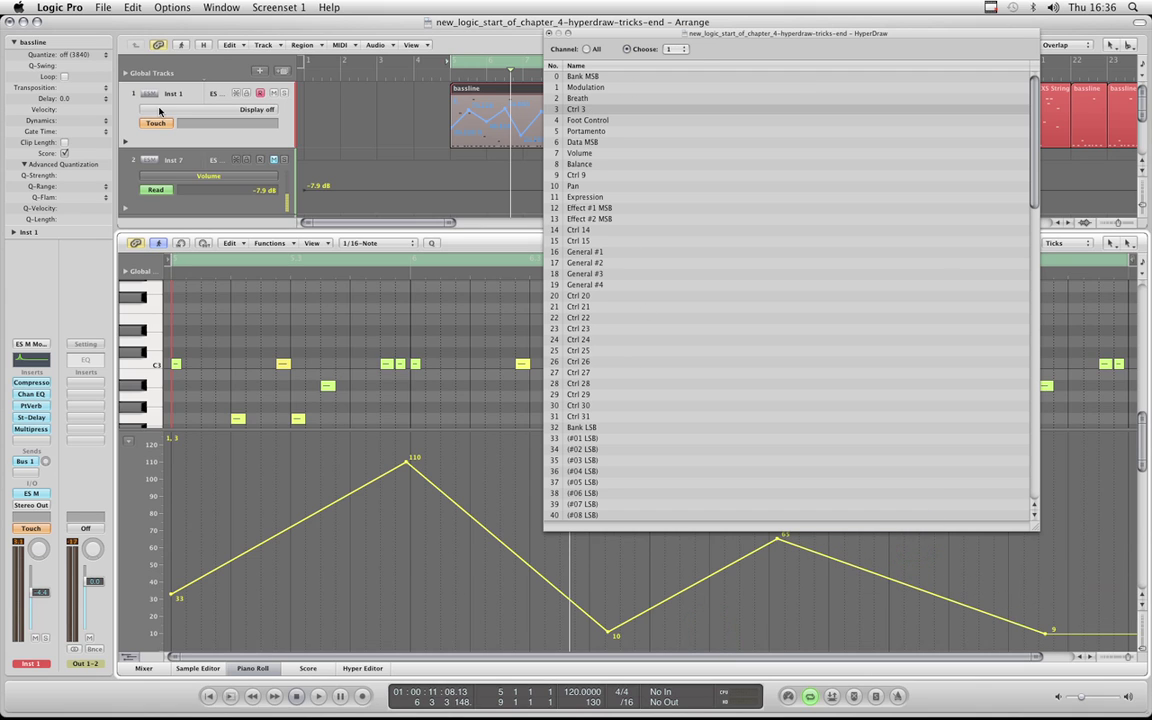
Open the ES M instrument and play the bassline region to check which knob the channel 1 Ctrl 3 curve moves.
{"action": "left_click", "coordinate": [40, 495]}
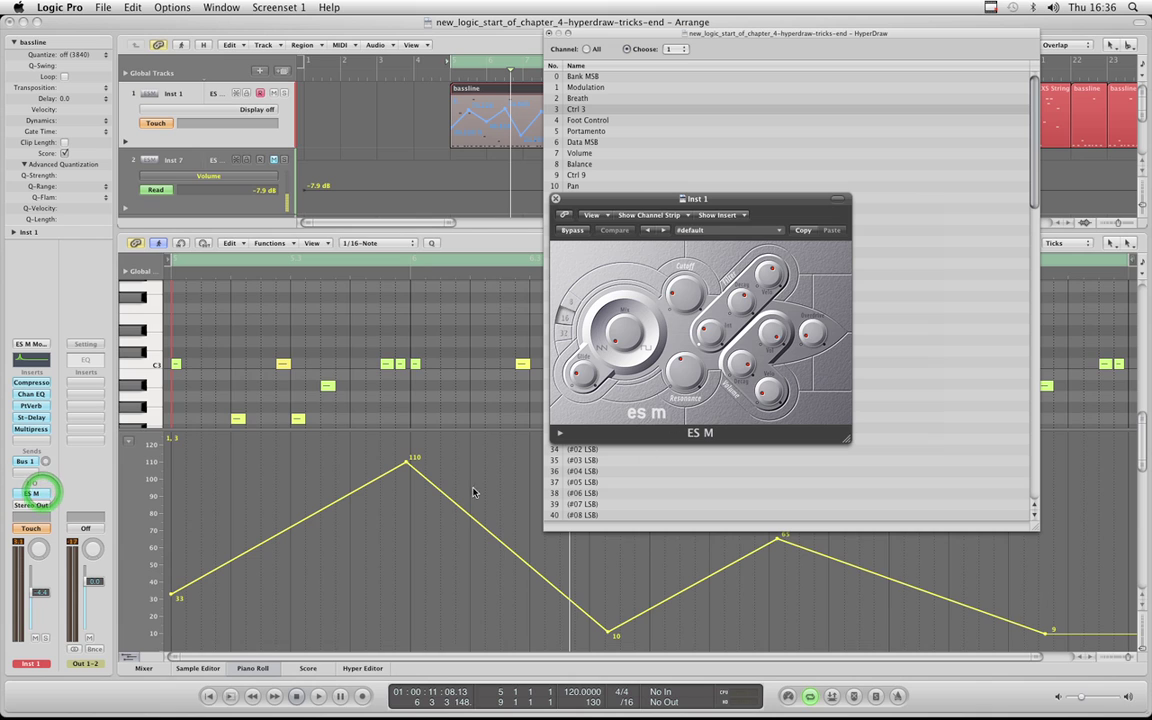
{"action": "key", "text": "space"}
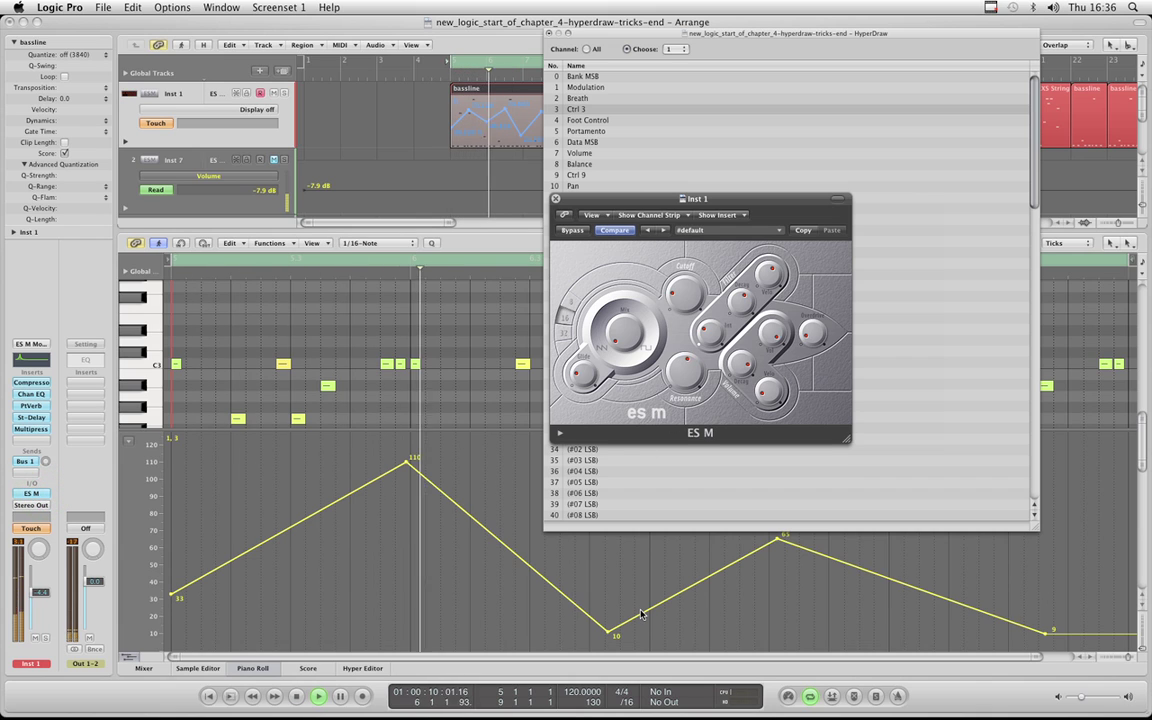
{"action": "key", "text": "space"}
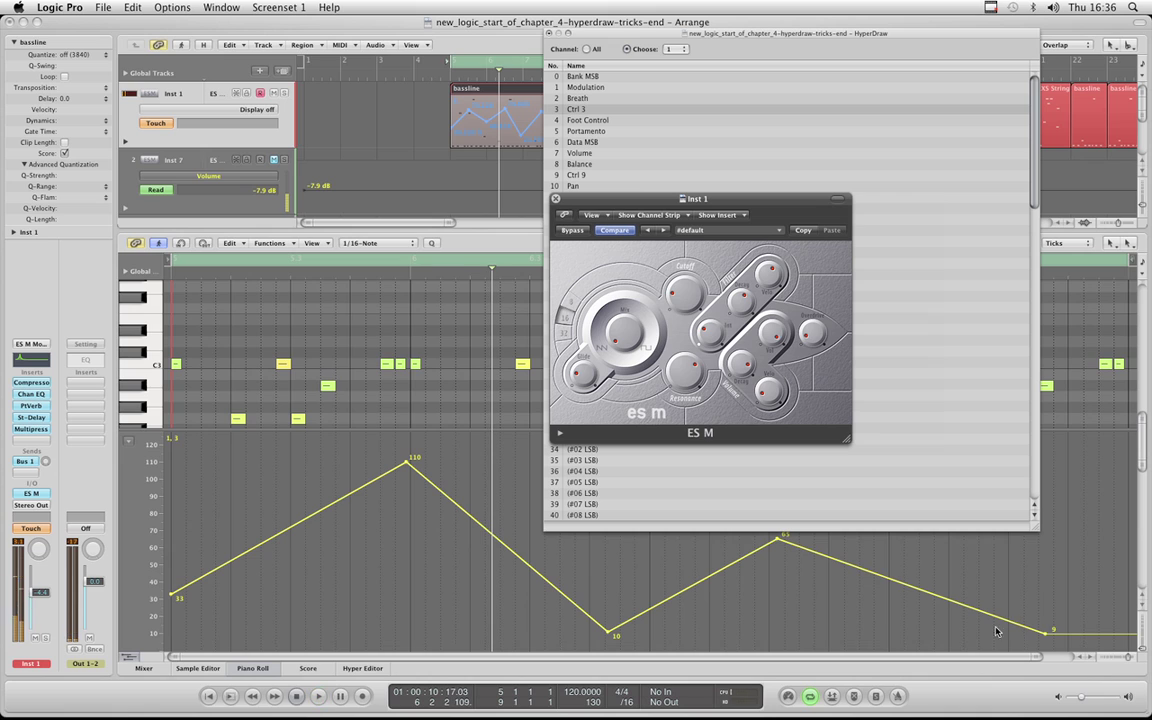
Undo the edits that drew the Ctrl 3 curve on channel 1 until the lane is empty.
{"action": "left_click", "coordinate": [1047, 640]}
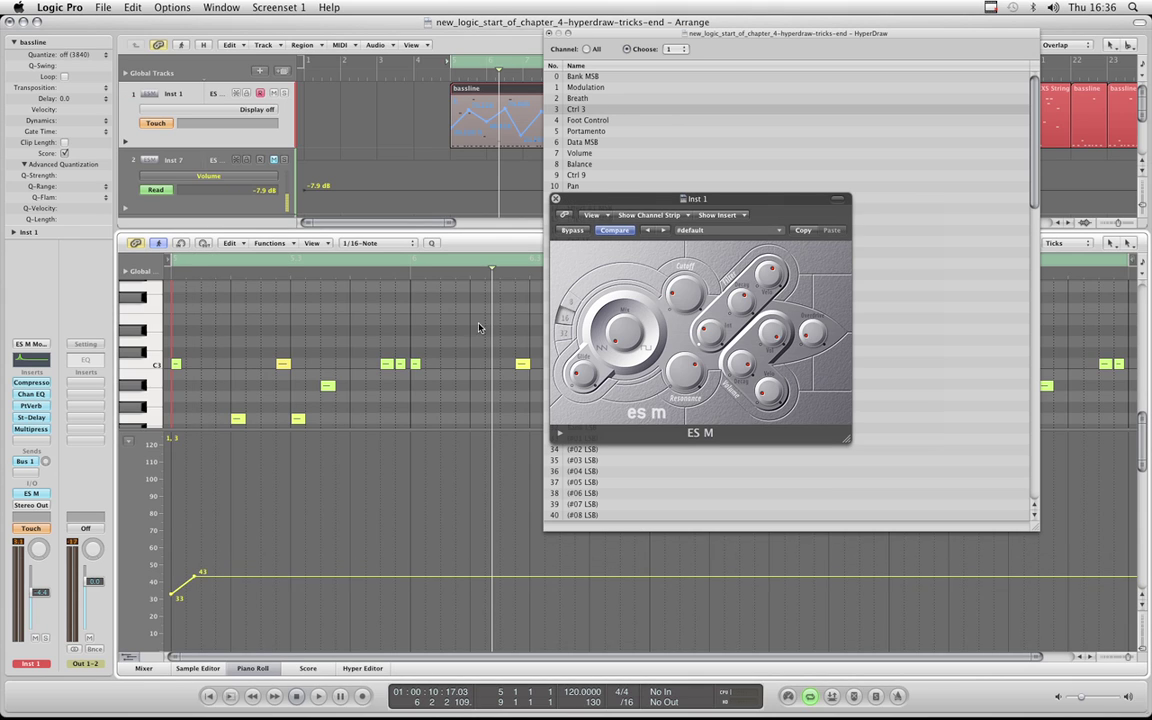
{"action": "key", "text": "super+z"}
{"action": "key", "text": "super+z"}
{"action": "key", "text": "super+z"}
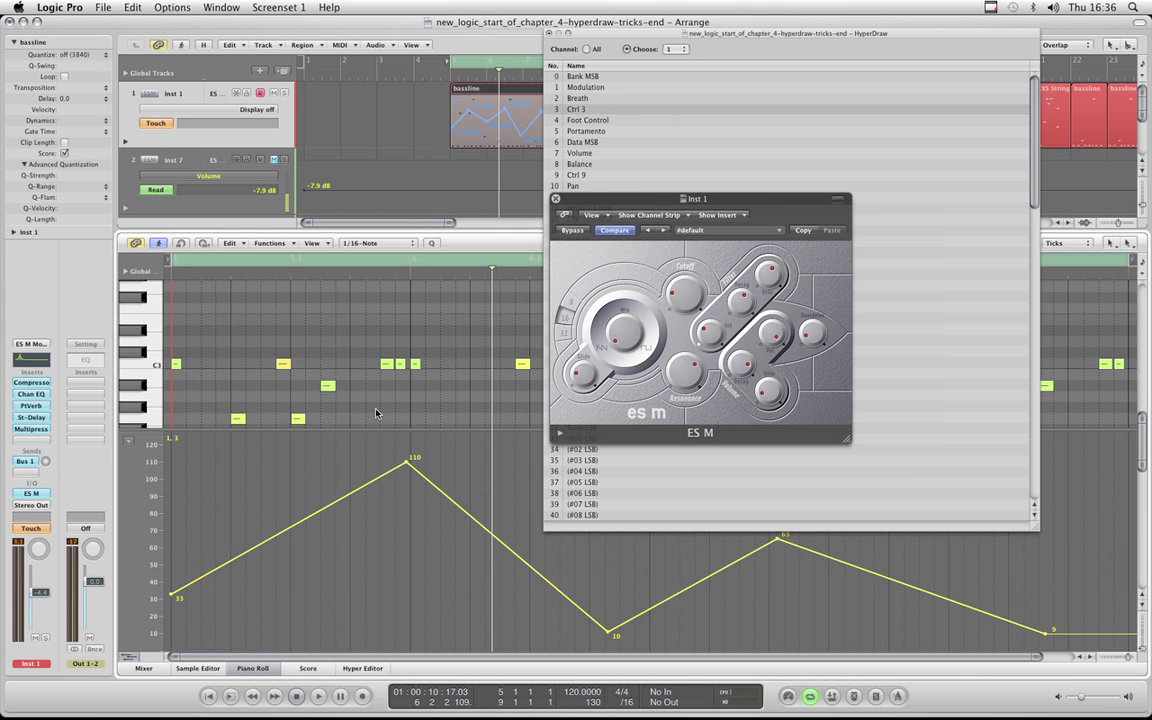
{"action": "key", "text": "super+z"}
{"action": "key", "text": "super+z"}
{"action": "key", "text": "super+z"}
{"action": "key", "text": "super+z"}
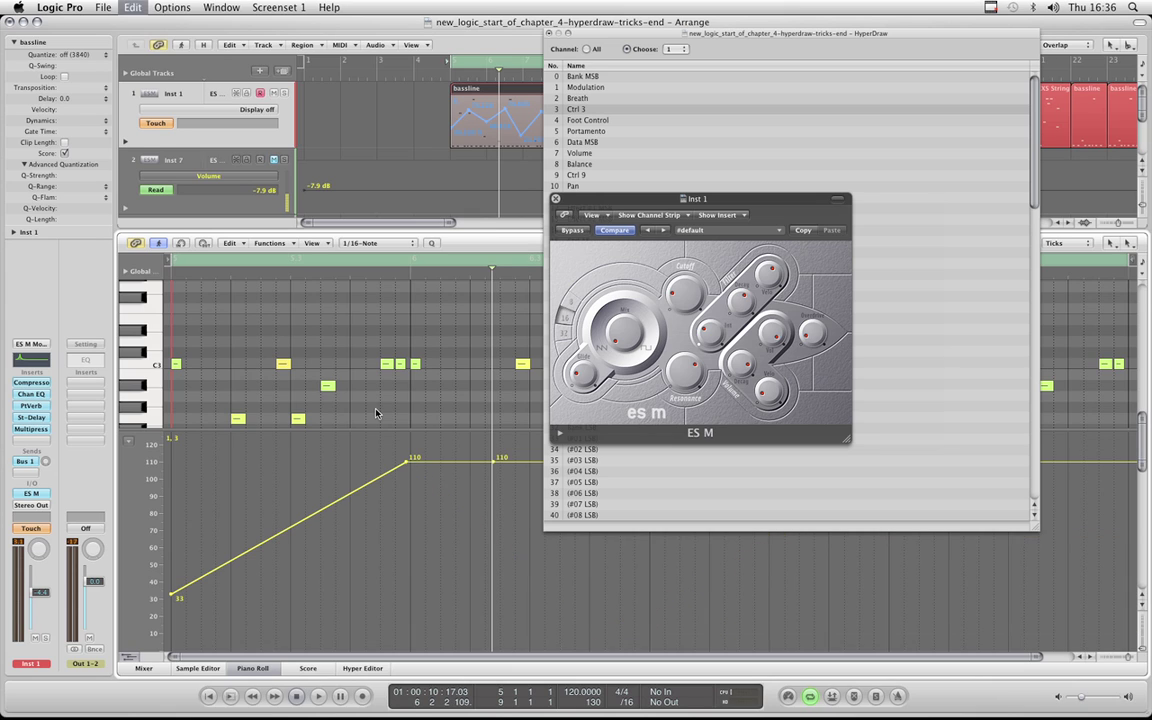
{"action": "key", "text": "super+z"}
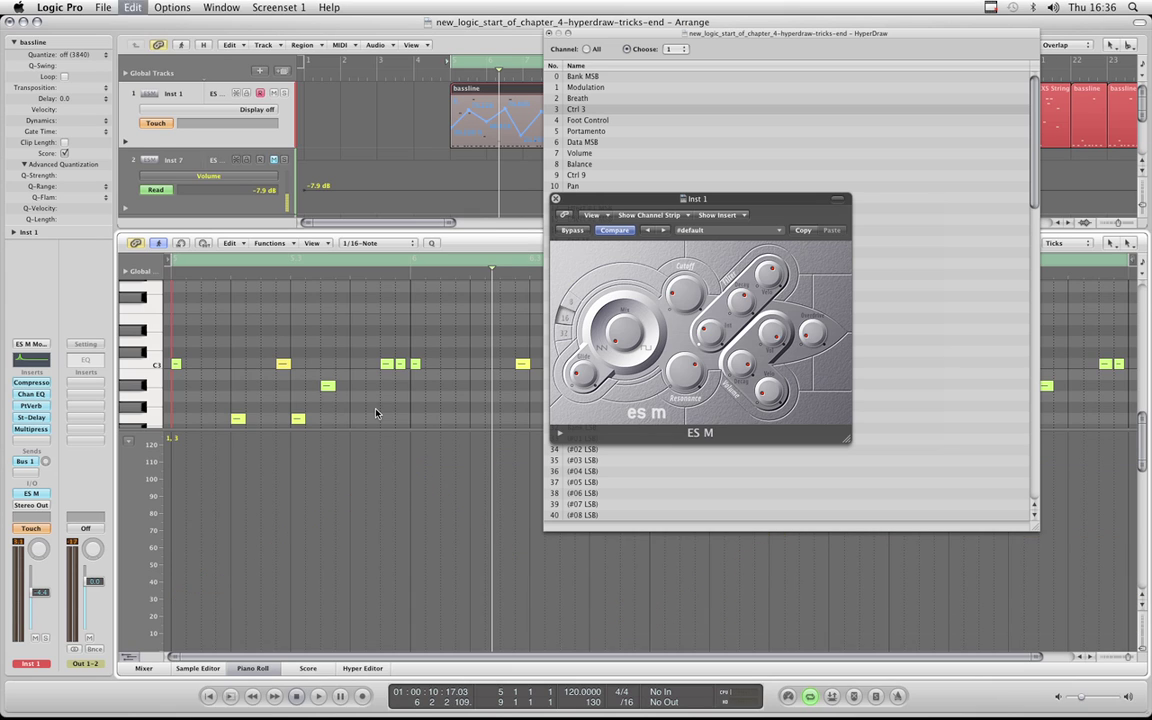
Keep undoing past the channel 2 Ctrl 3 curve, then return the lane to the original percentage curve on channel 2.
{"action": "key", "text": "super+z"}
{"action": "key", "text": "super+z"}
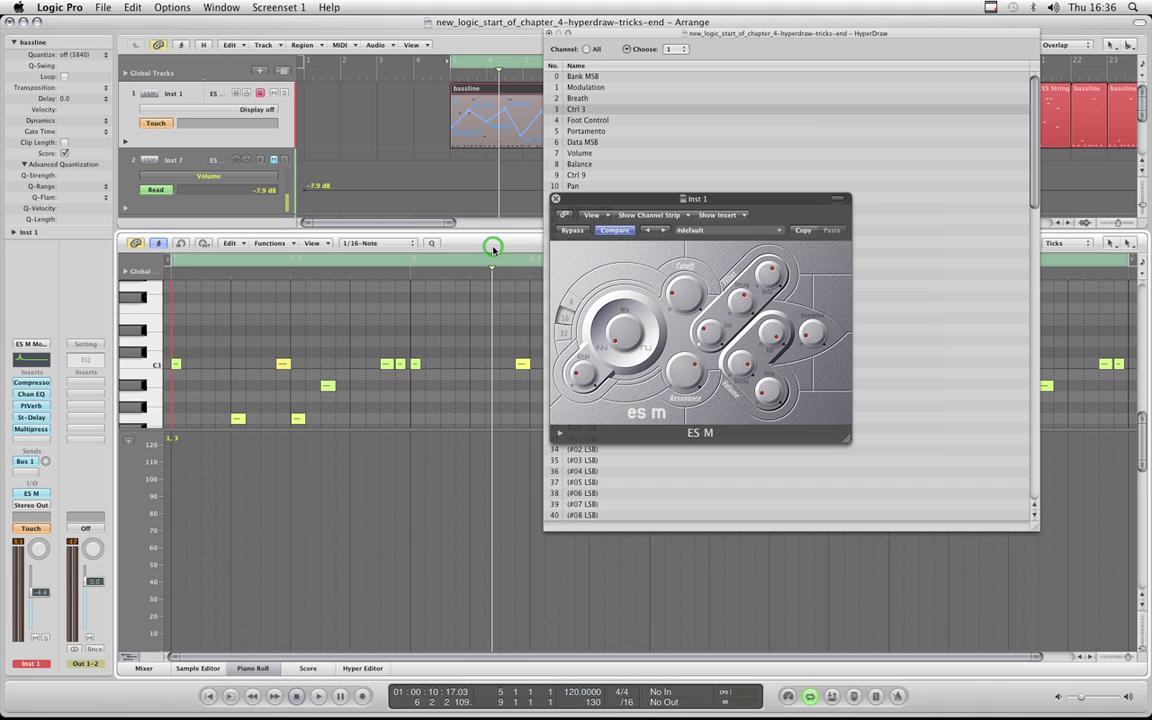
{"action": "key", "text": "super+z"}
{"action": "key", "text": "super+z"}
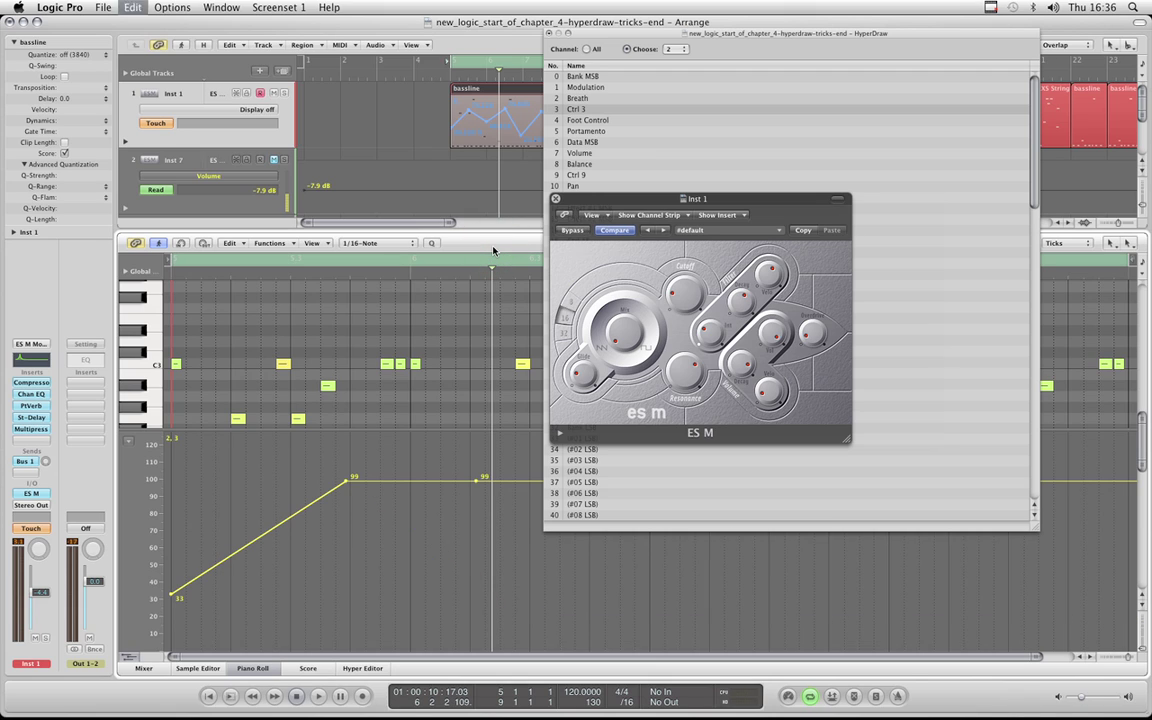
{"action": "key", "text": "super+z"}
{"action": "key", "text": "super+z"}
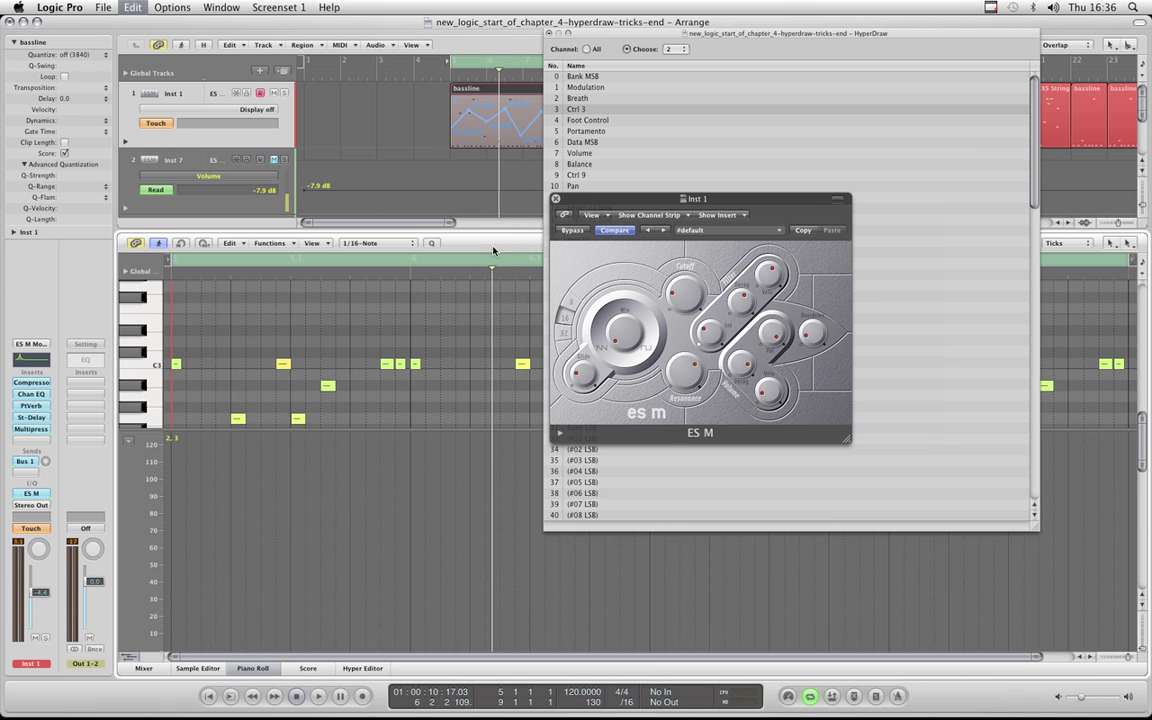
{"action": "key", "text": "super+z"}
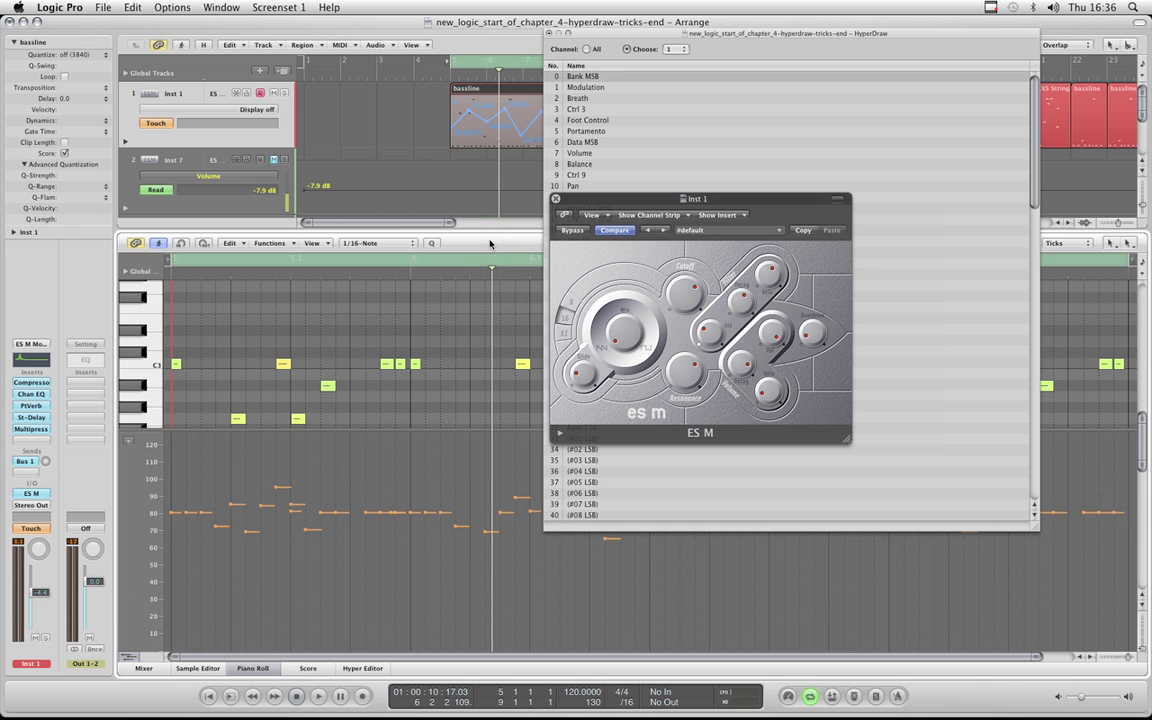
{"action": "key", "text": "super+z"}
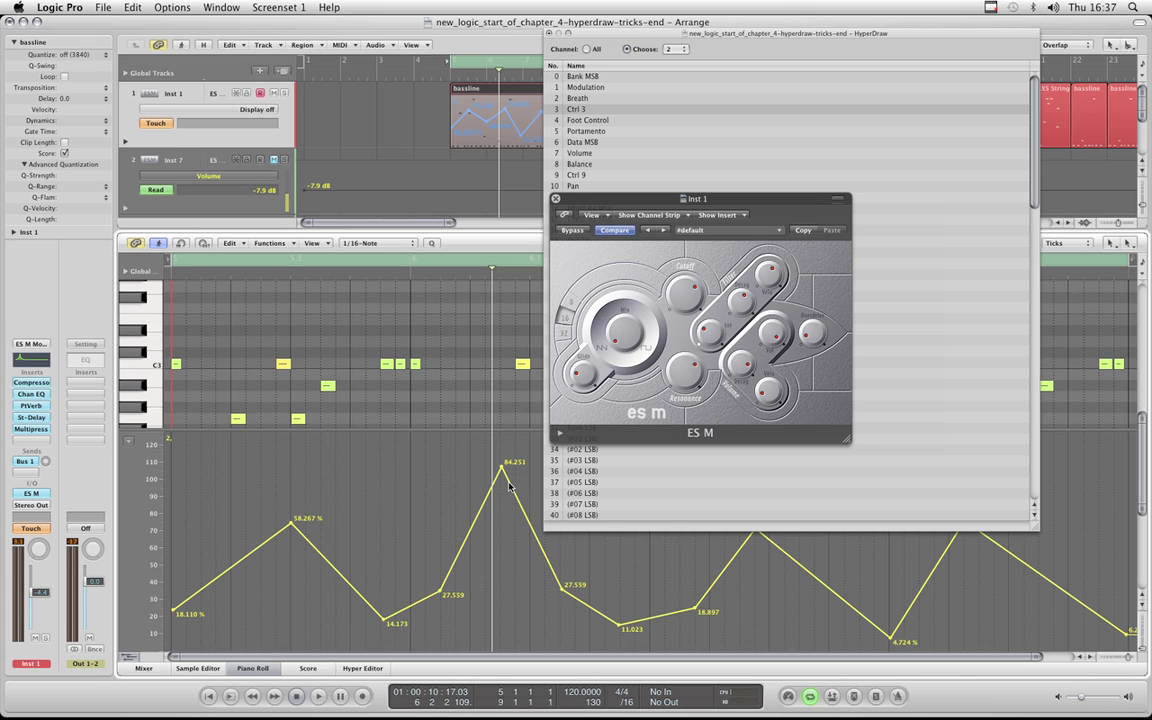
Lower the curve's highest peak, between bar 6 and 6.3, to 78.740 and play briefly to check the Cutoff knob.
{"action": "left_click_drag", "start_coordinate": [503, 469], "coordinate": [503, 481]}
{"action": "key", "text": "space"}
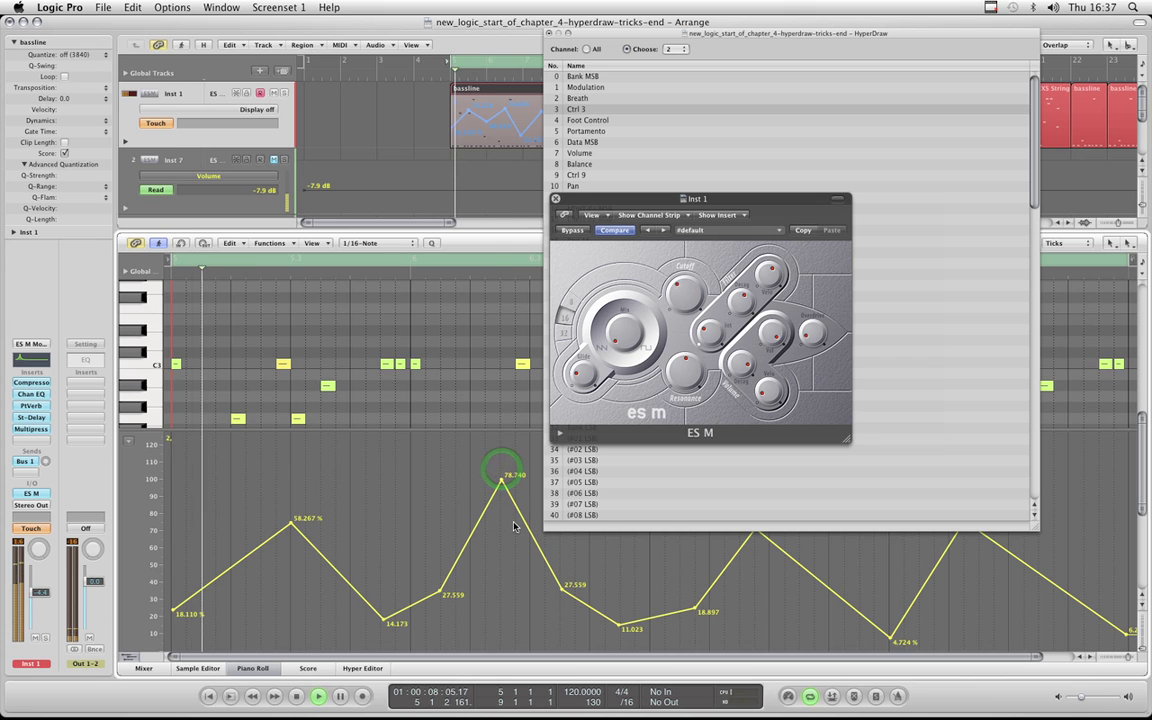
{"action": "key", "text": "space"}
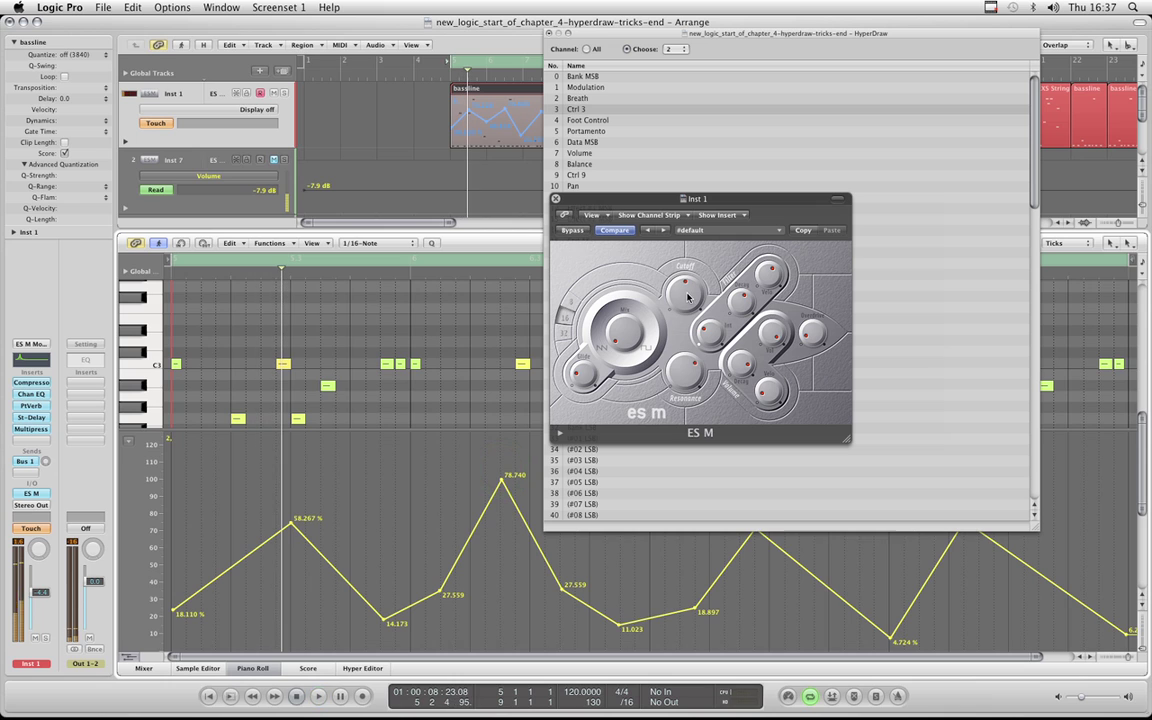
Close the ES M window and the controller list, and move the playhead to about 6 2 4 1.
{"action": "left_click", "coordinate": [557, 200]}
{"action": "left_click_drag", "start_coordinate": [587, 36], "coordinate": [622, 61]}
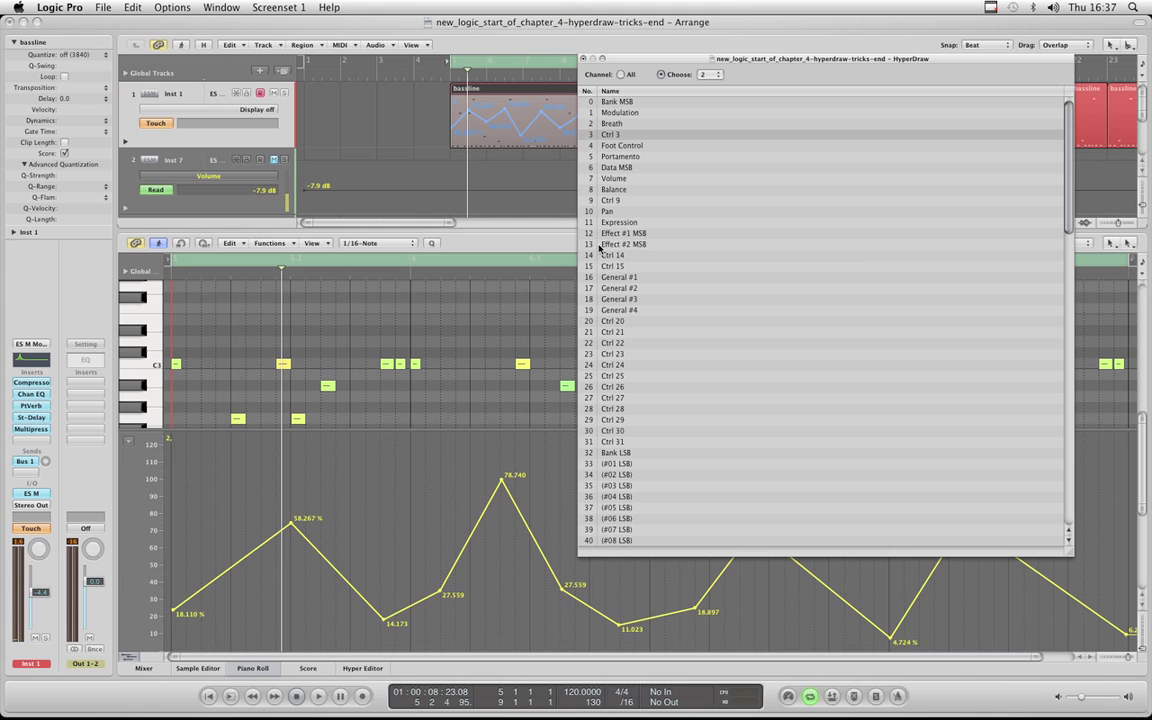
{"action": "left_click", "coordinate": [584, 59]}
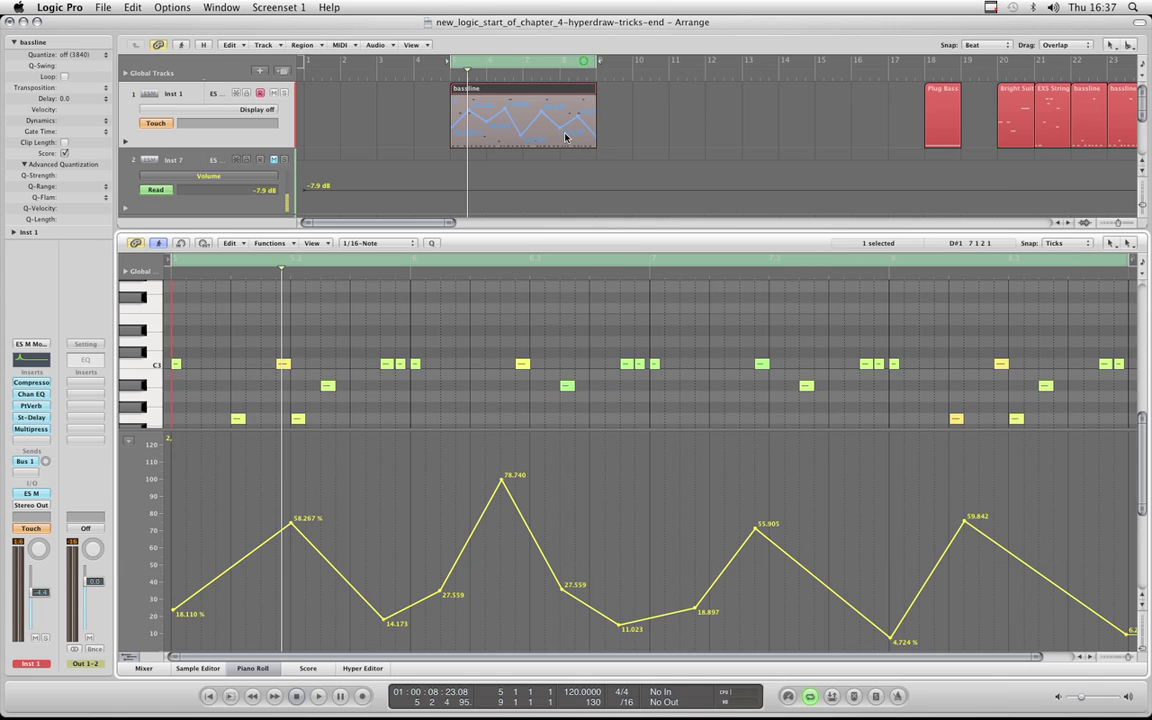
{"action": "left_click_drag", "start_coordinate": [281, 313], "coordinate": [517, 323]}
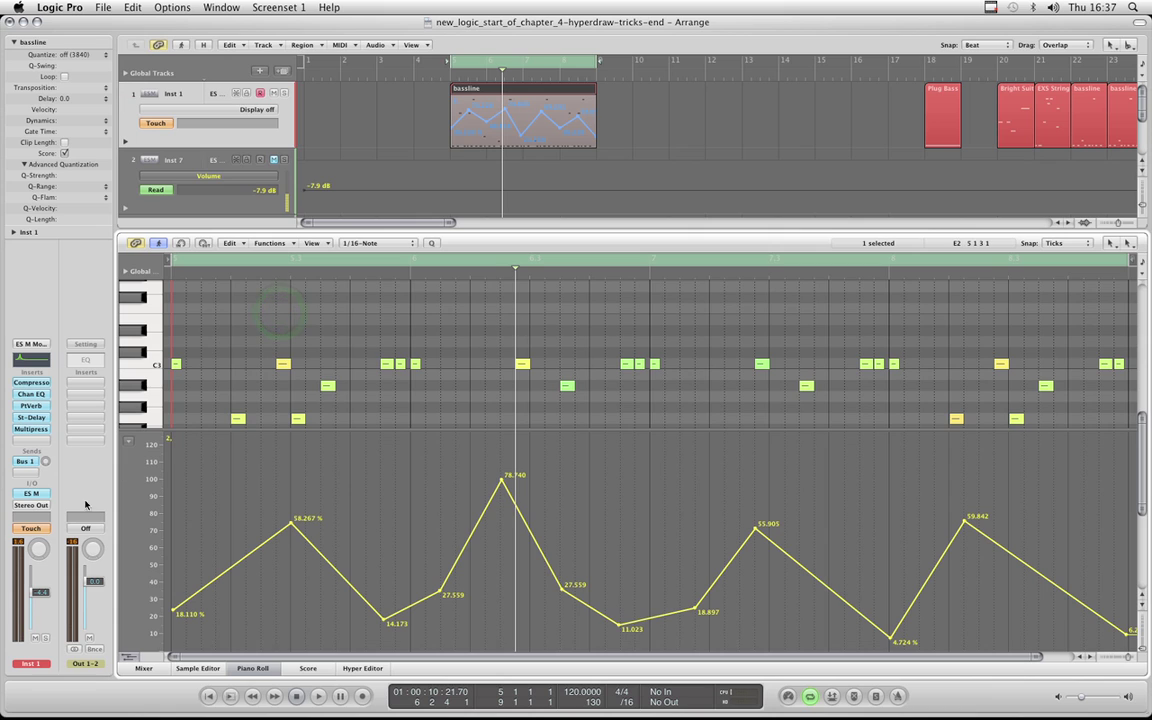
Open the ES M instrument to examine its knobs, and close it again.
{"action": "left_click", "coordinate": [44, 499]}
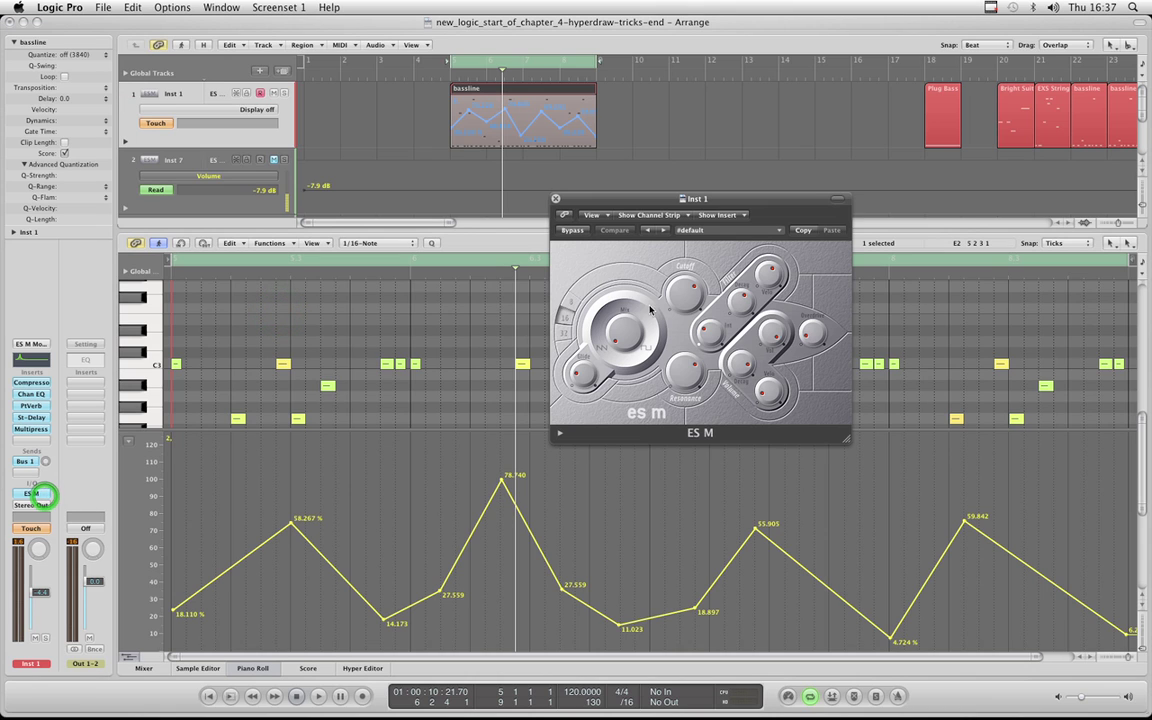
{"action": "left_click_drag", "start_coordinate": [648, 200], "coordinate": [659, 232]}
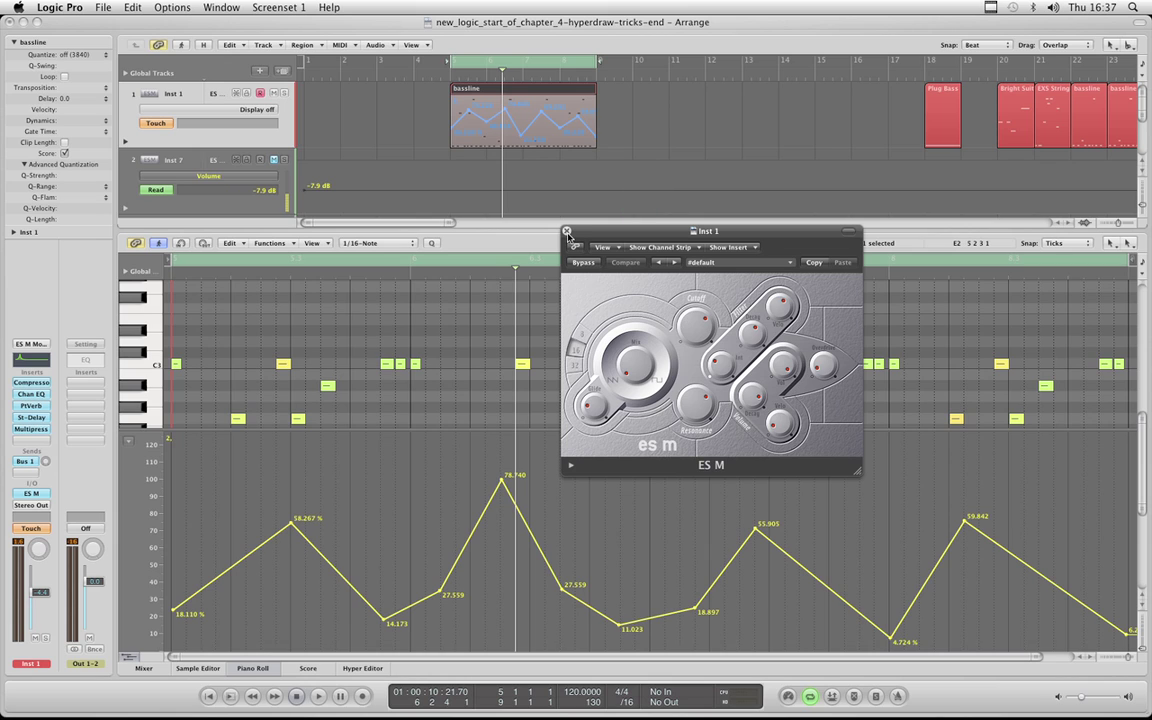
{"action": "left_click", "coordinate": [566, 232]}
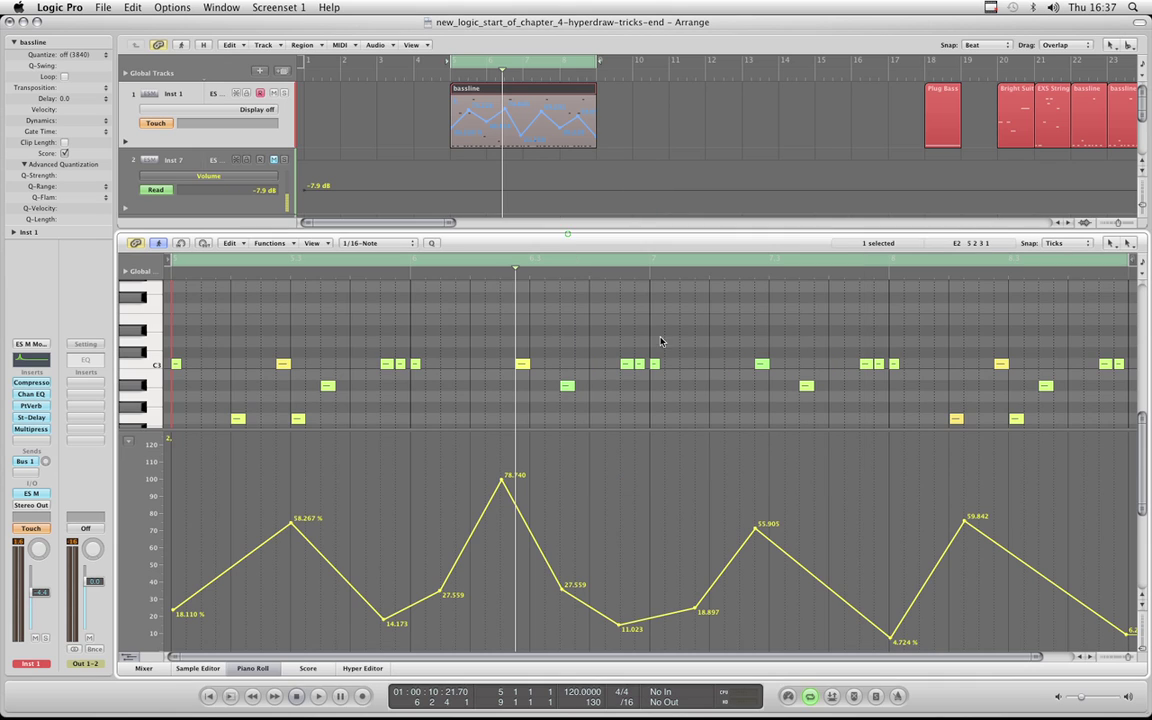
Open the list of other HyperDraw controllers to review the numbered entries for channel 2, and close it.
{"action": "left_click", "coordinate": [128, 441]}
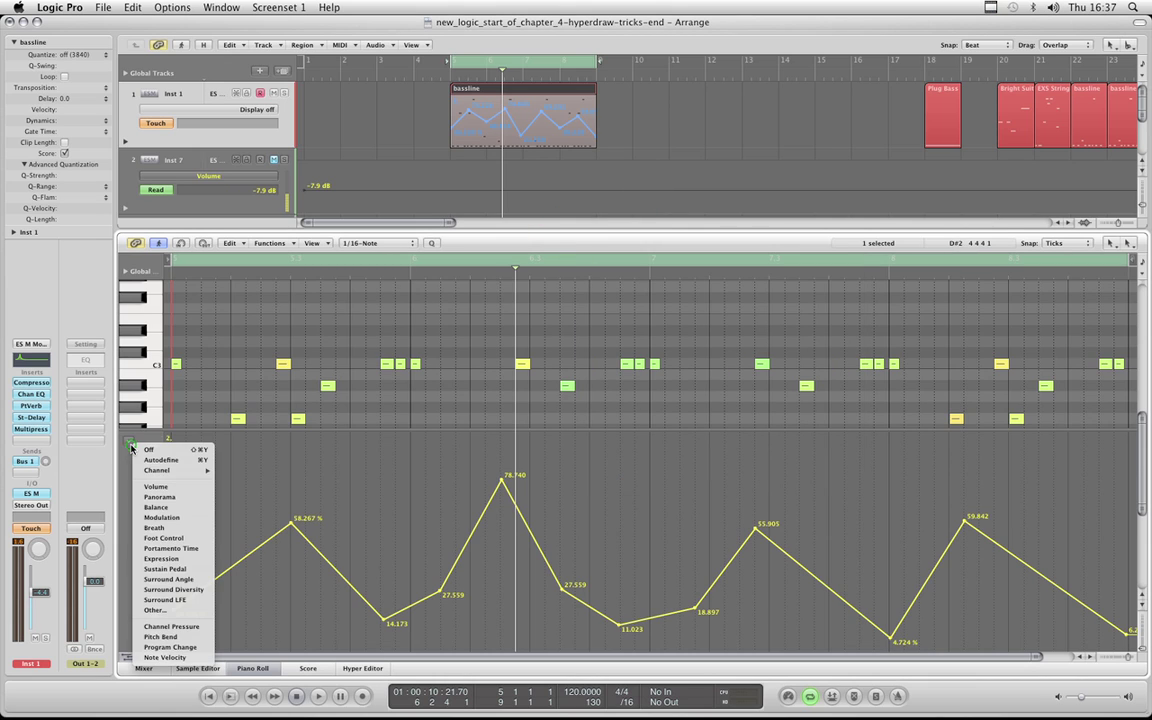
{"action": "left_click", "coordinate": [160, 612]}
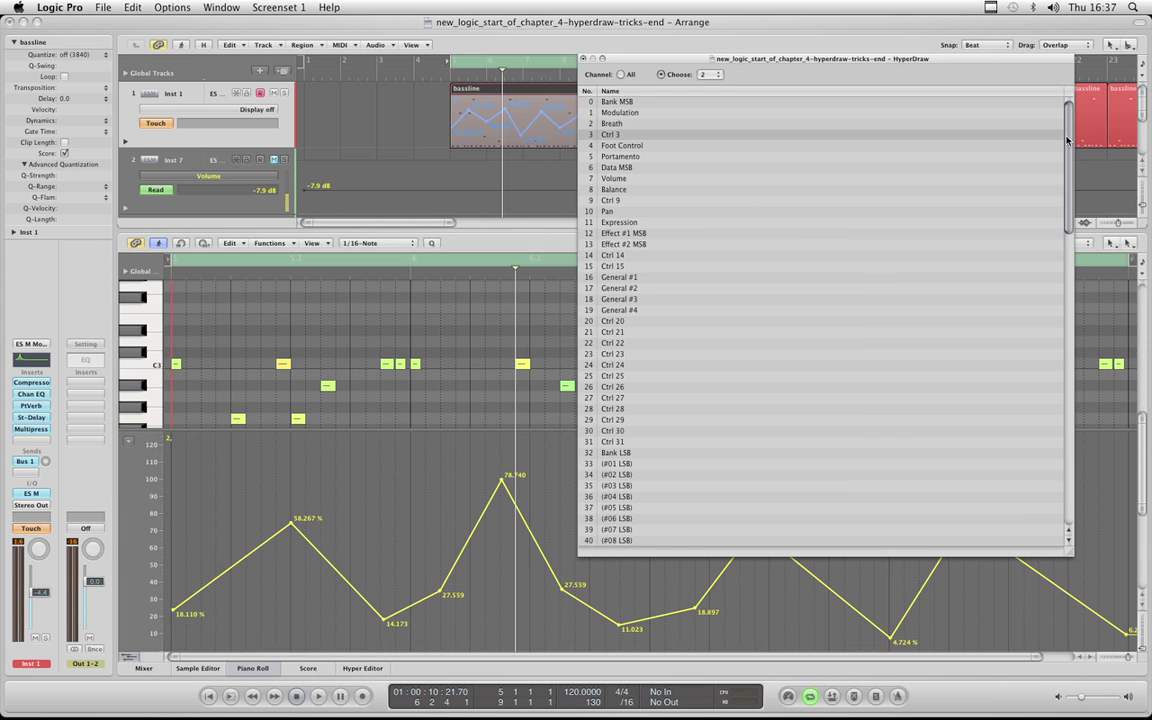
{"action": "mouse_move", "coordinate": [1066, 140]}
{"action": "left_mouse_down"}
{"action": "mouse_move", "coordinate": [1066, 470]}
{"action": "mouse_move", "coordinate": [1076, 213]}
{"action": "mouse_move", "coordinate": [1066, 117]}
{"action": "left_mouse_up"}
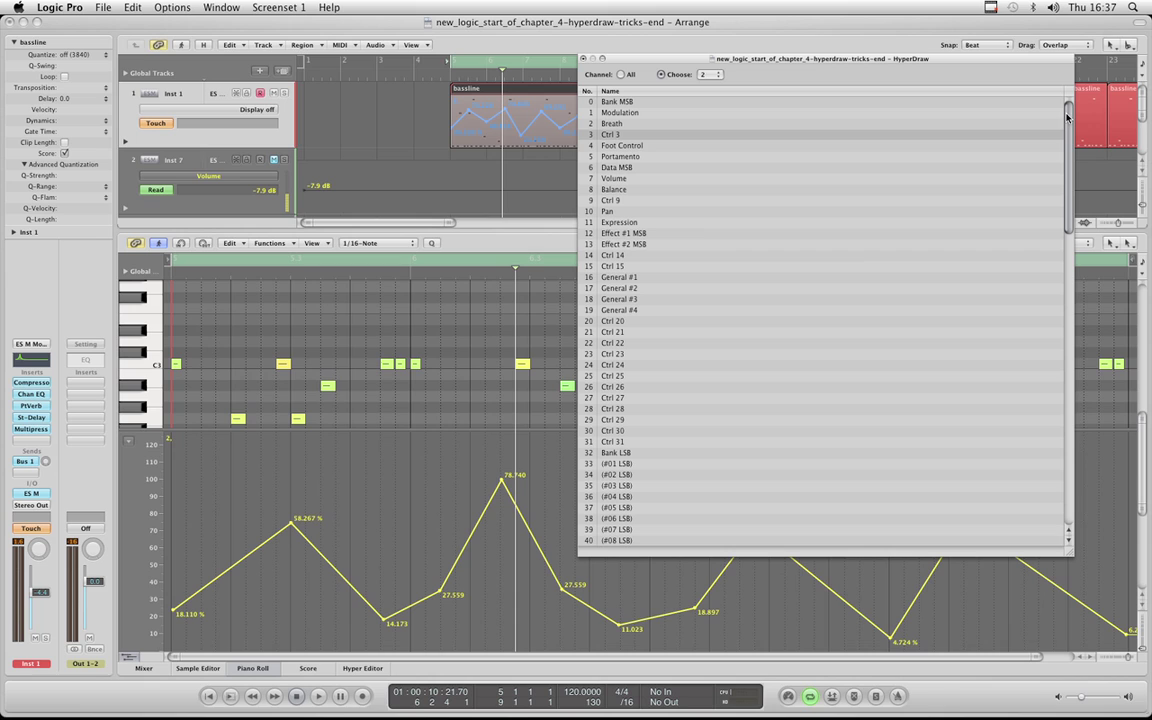
{"action": "left_click", "coordinate": [583, 58]}
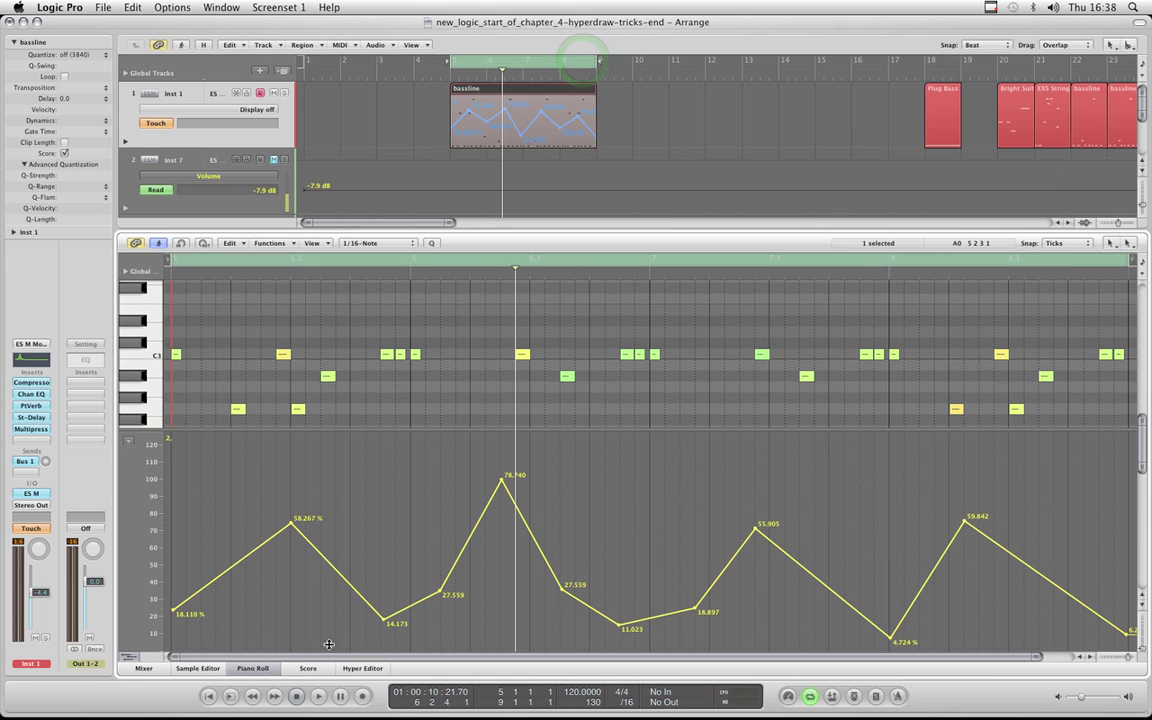
Hide the Piano Roll and review the ES M and effect parameters offered for track automation on Inst 1.
{"action": "left_click", "coordinate": [262, 672]}
{"action": "left_click", "coordinate": [257, 109]}
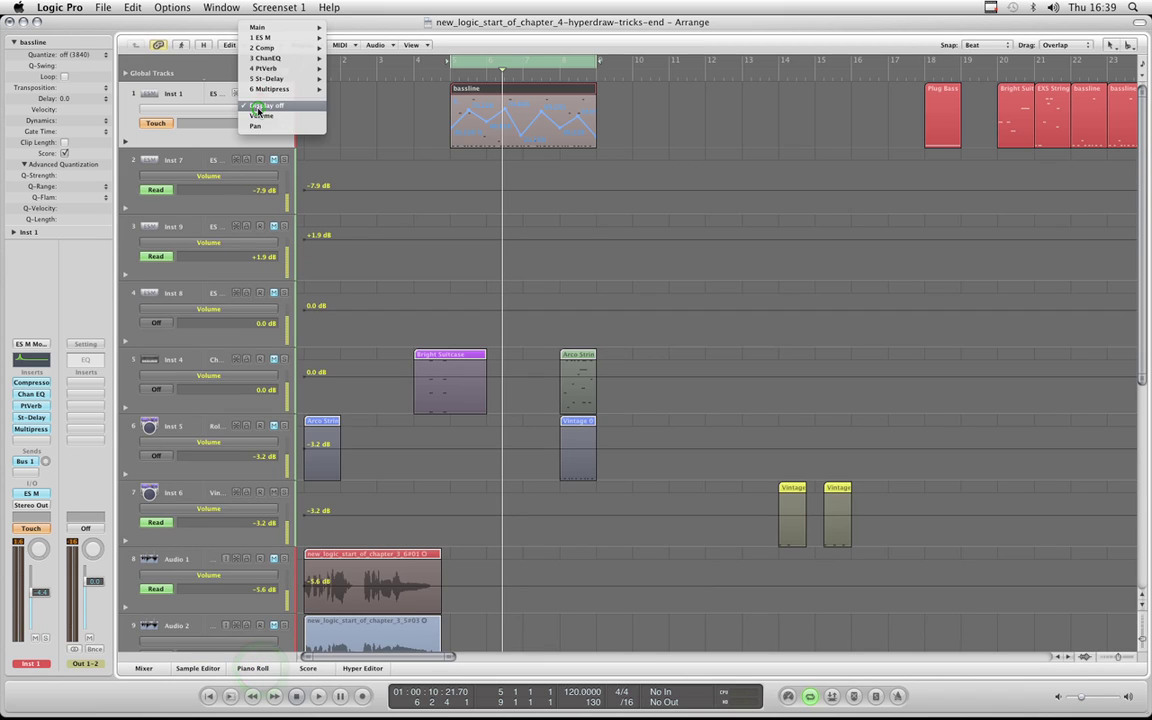
{"action": "mouse_move", "coordinate": [268, 37]}
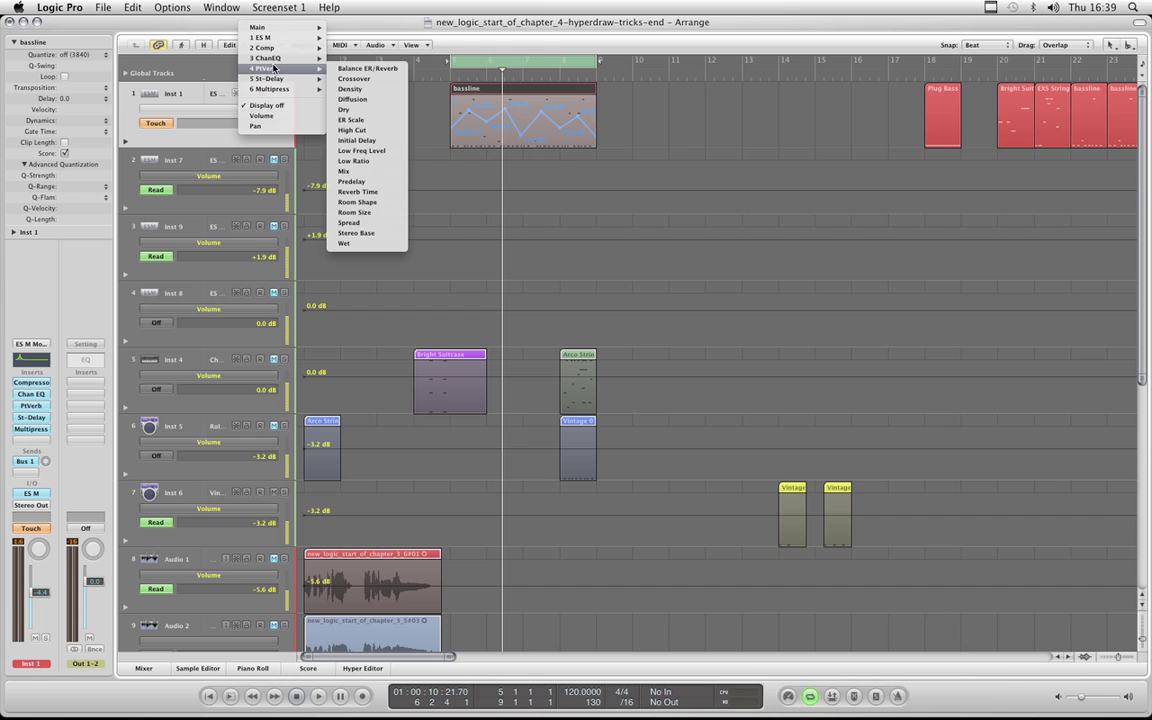
{"action": "mouse_move", "coordinate": [268, 40]}
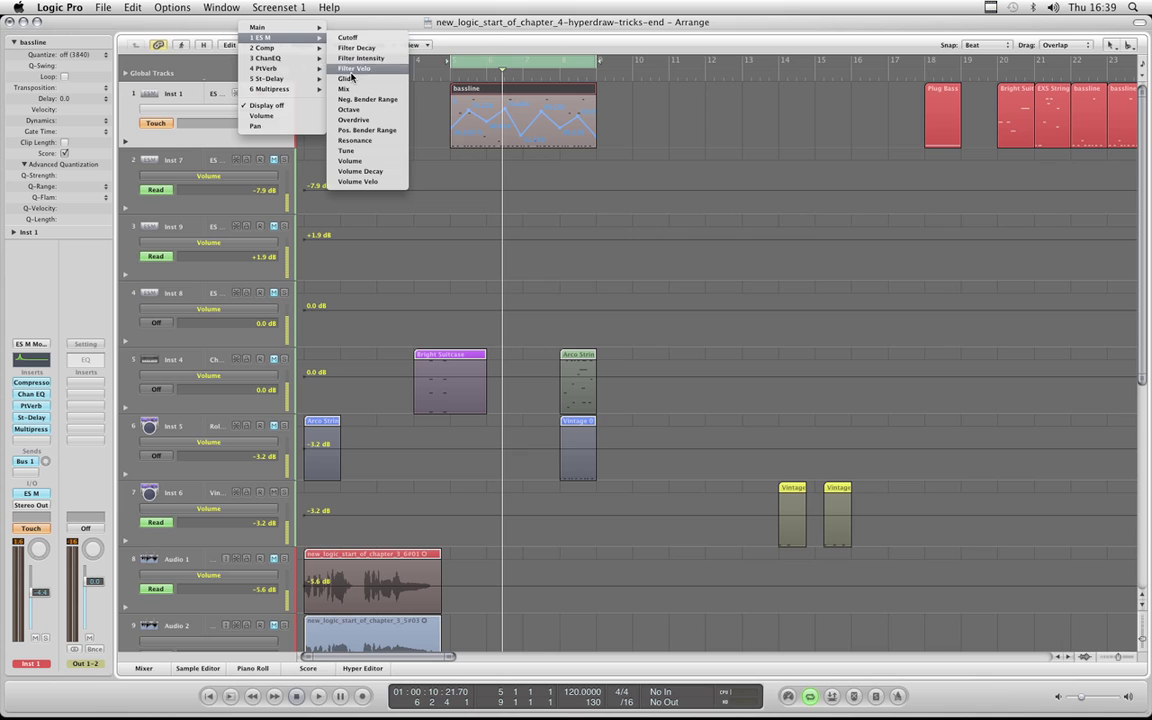
{"action": "left_click", "coordinate": [474, 44]}
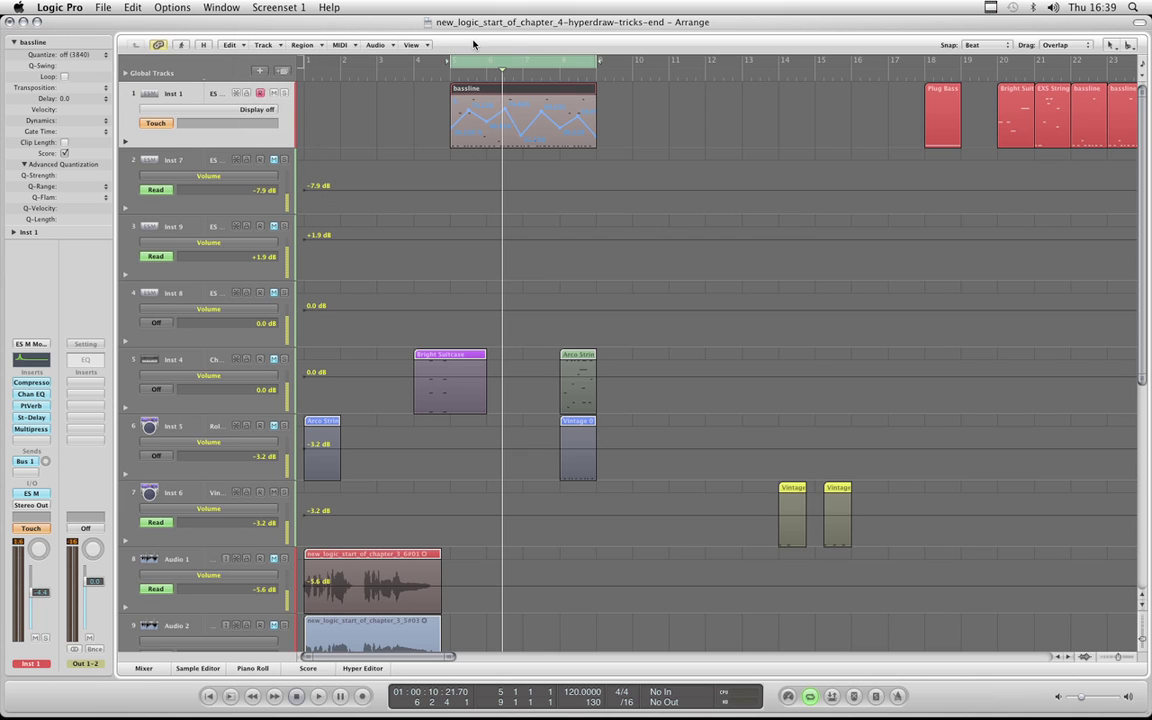
Show the Piano Roll again, open the ES M instrument to examine its filter Decay knob, and close the instrument.
{"action": "left_click", "coordinate": [252, 668]}
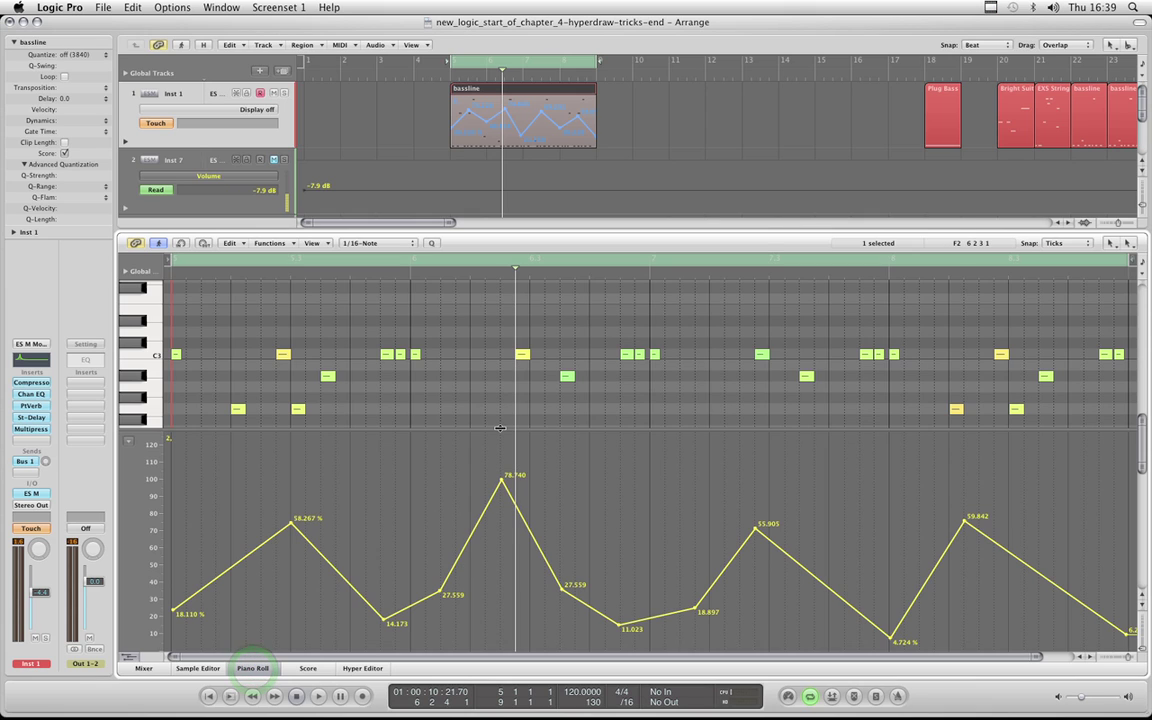
{"action": "left_click_drag", "start_coordinate": [500, 428], "coordinate": [500, 431]}
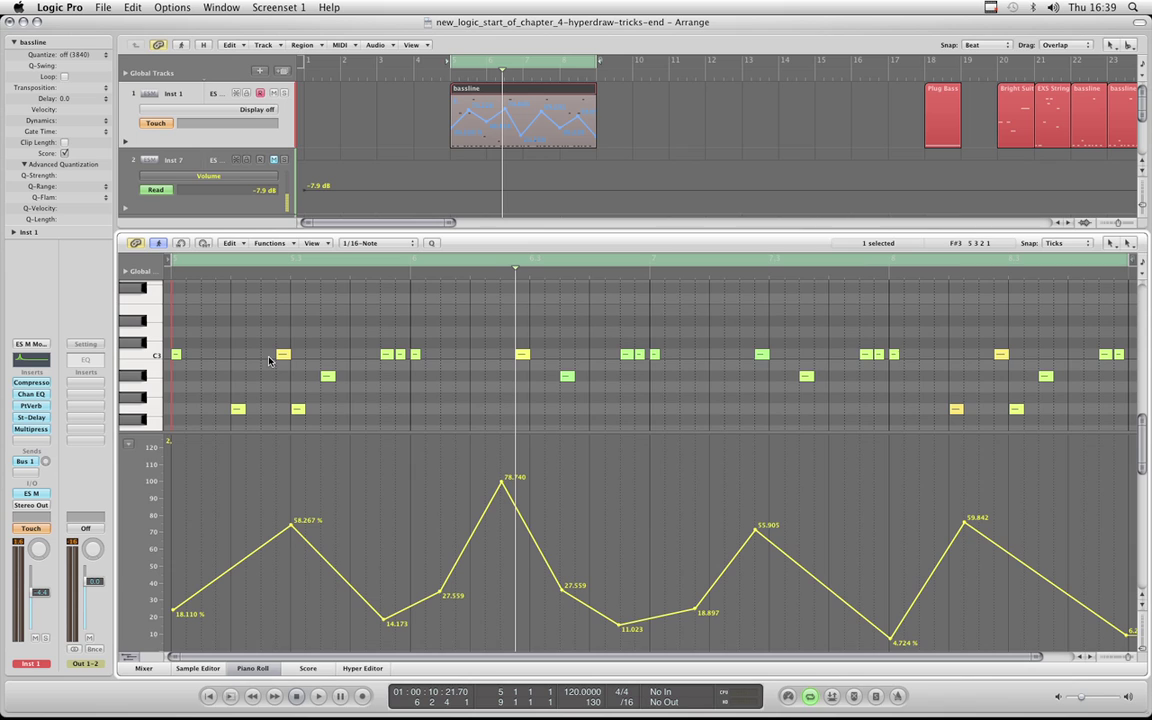
{"action": "left_click", "coordinate": [31, 493]}
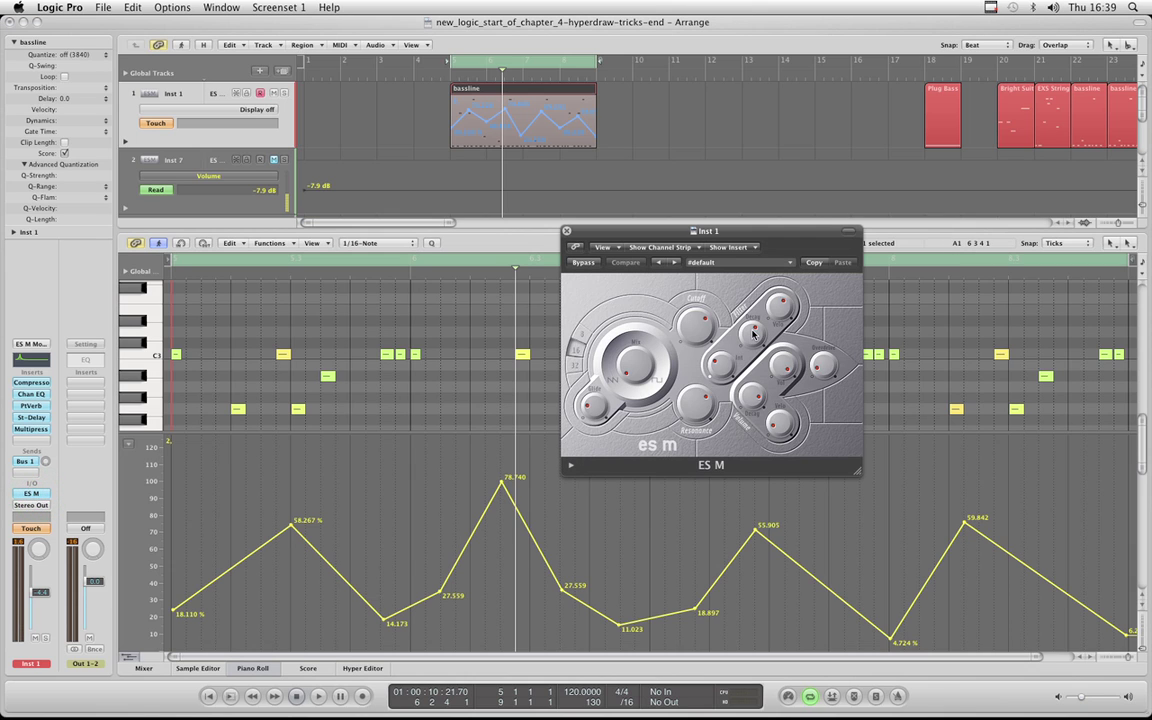
{"action": "left_click_drag", "start_coordinate": [753, 335], "coordinate": [753, 310]}
{"action": "left_click", "coordinate": [566, 232]}
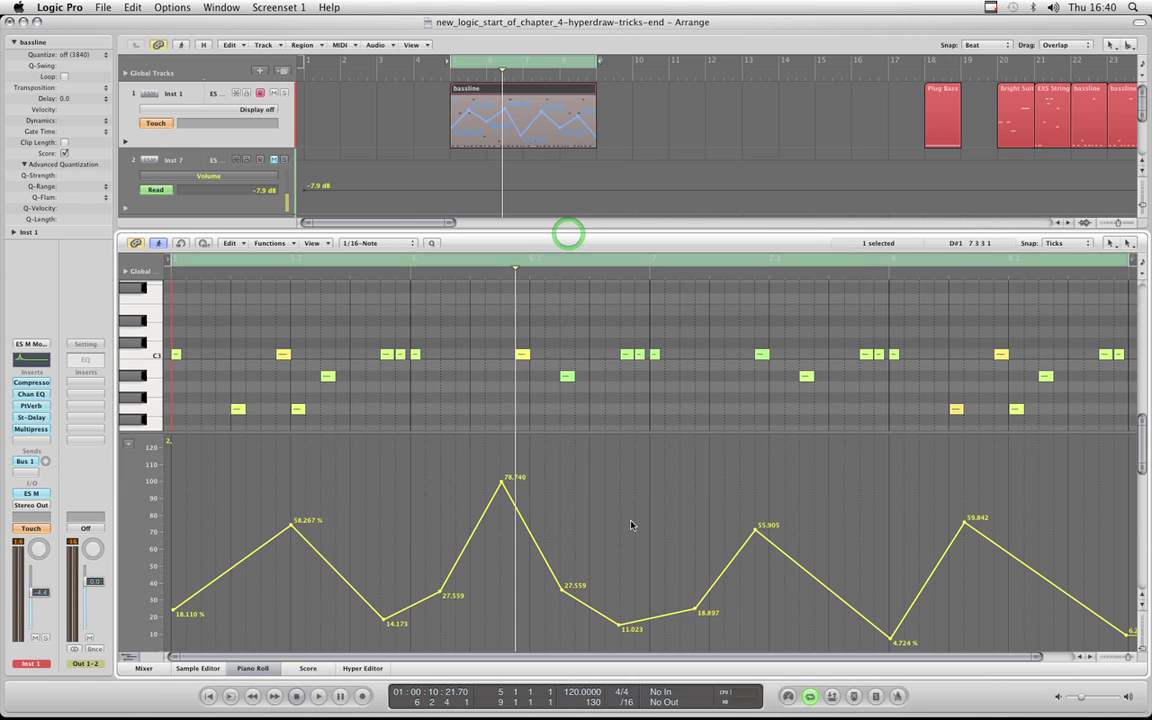
Bring up the numbered list of other HyperDraw controllers for channel 2 once more, and close it.
{"action": "left_click", "coordinate": [127, 443]}
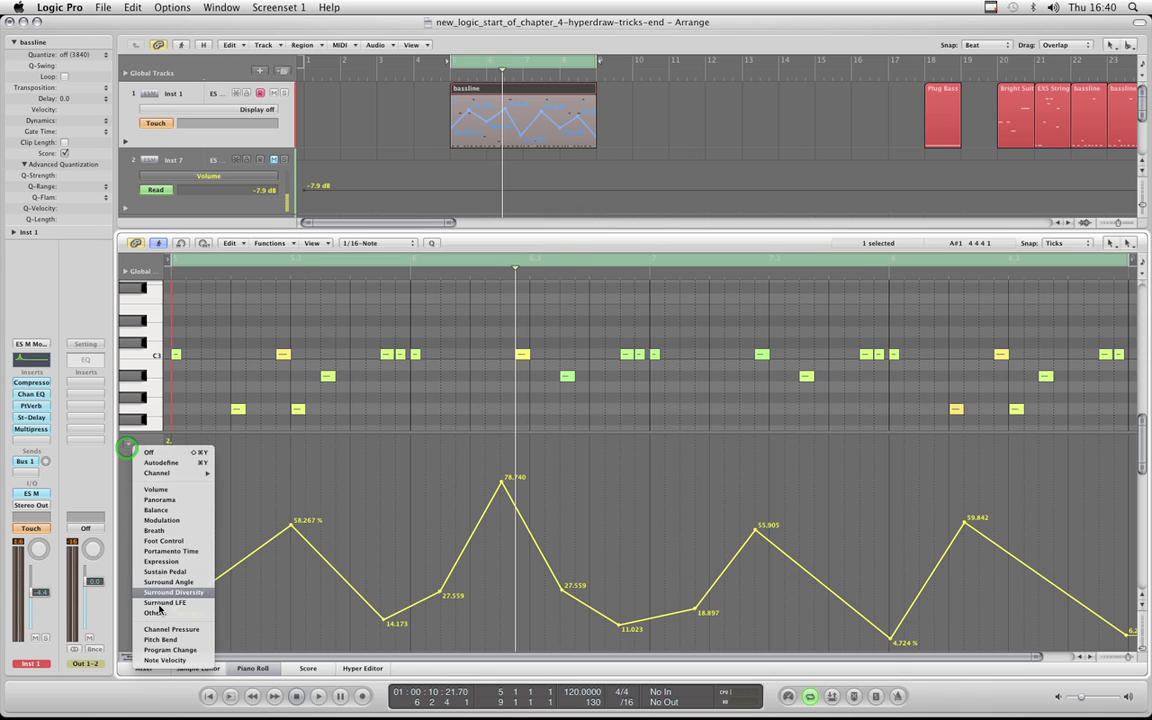
{"action": "left_click", "coordinate": [160, 556]}
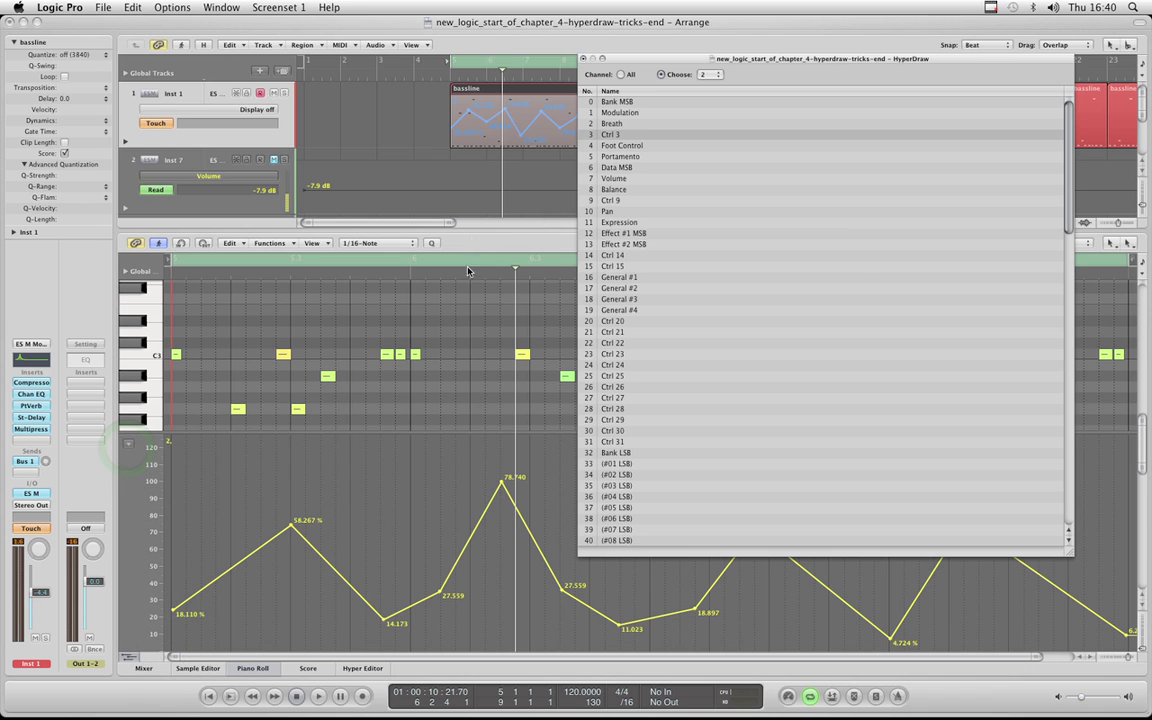
{"action": "left_click", "coordinate": [583, 59]}
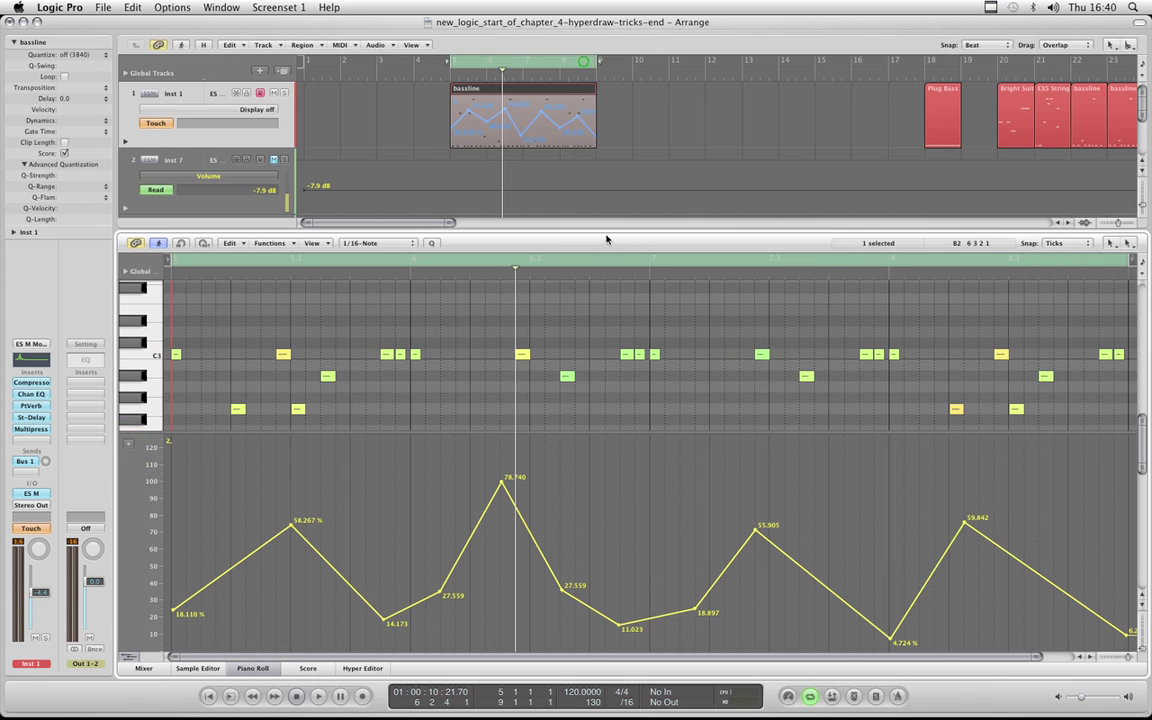
Display ES M Filter Decay as the automation parameter on Inst 1 and add an automation node within the bassline region.
{"action": "left_click", "coordinate": [253, 113]}
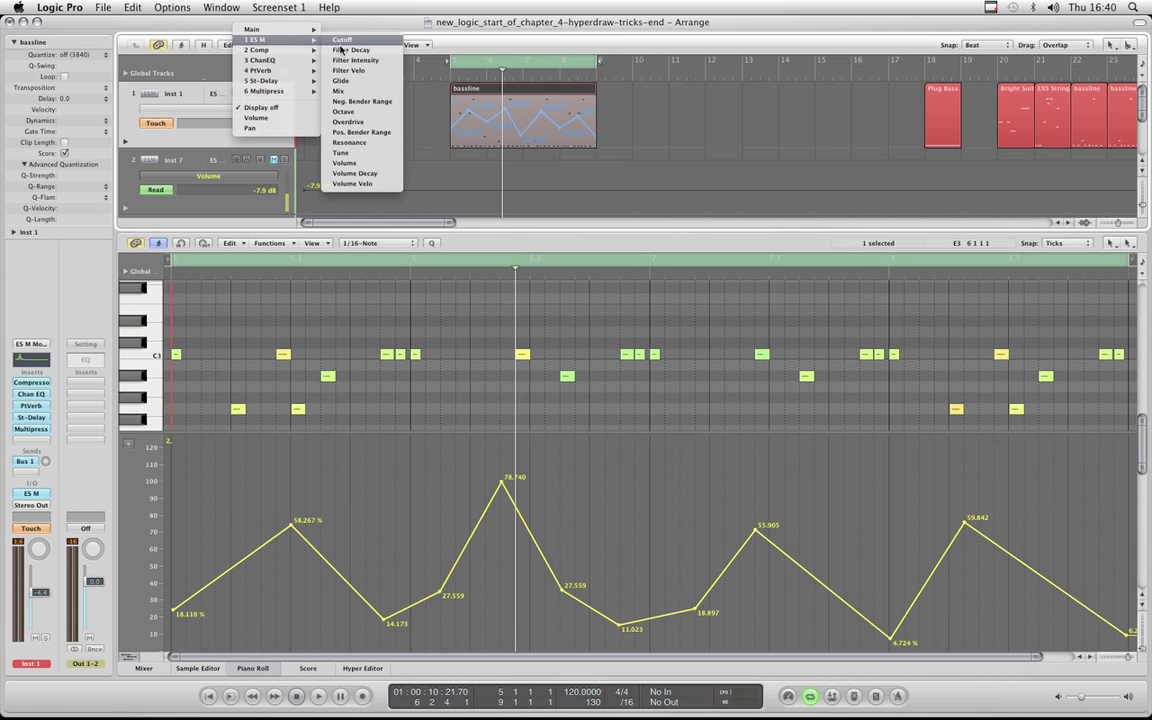
{"action": "left_click", "coordinate": [343, 50]}
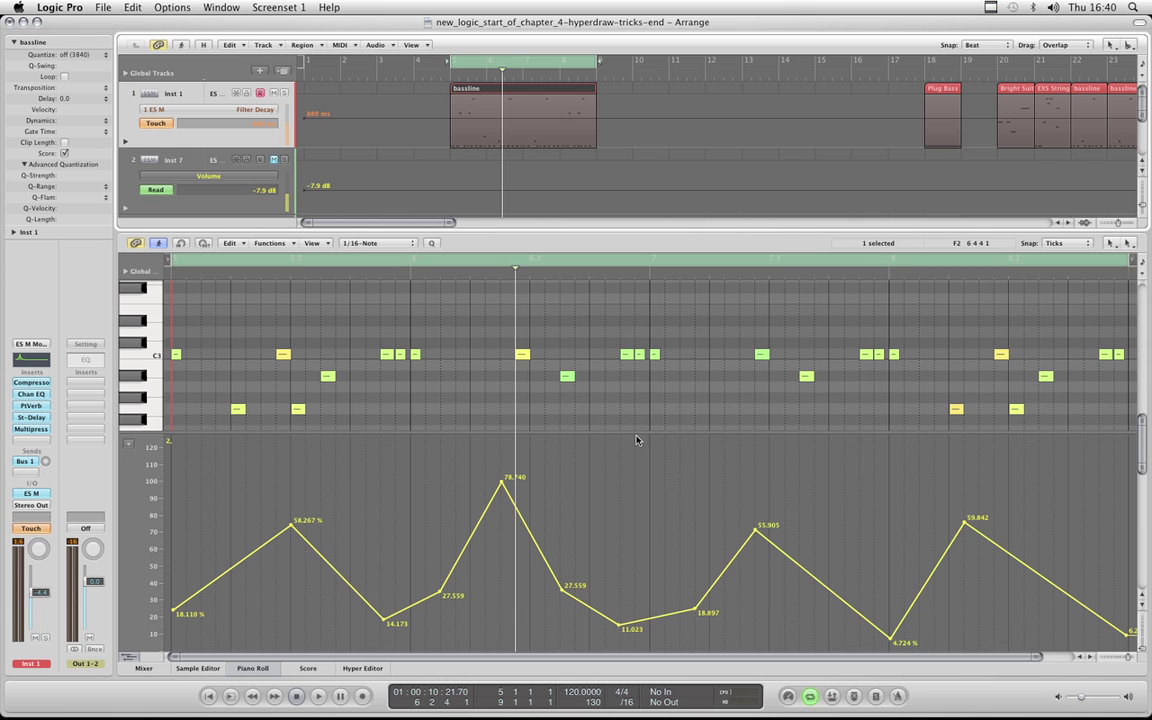
{"action": "left_click", "coordinate": [245, 109]}
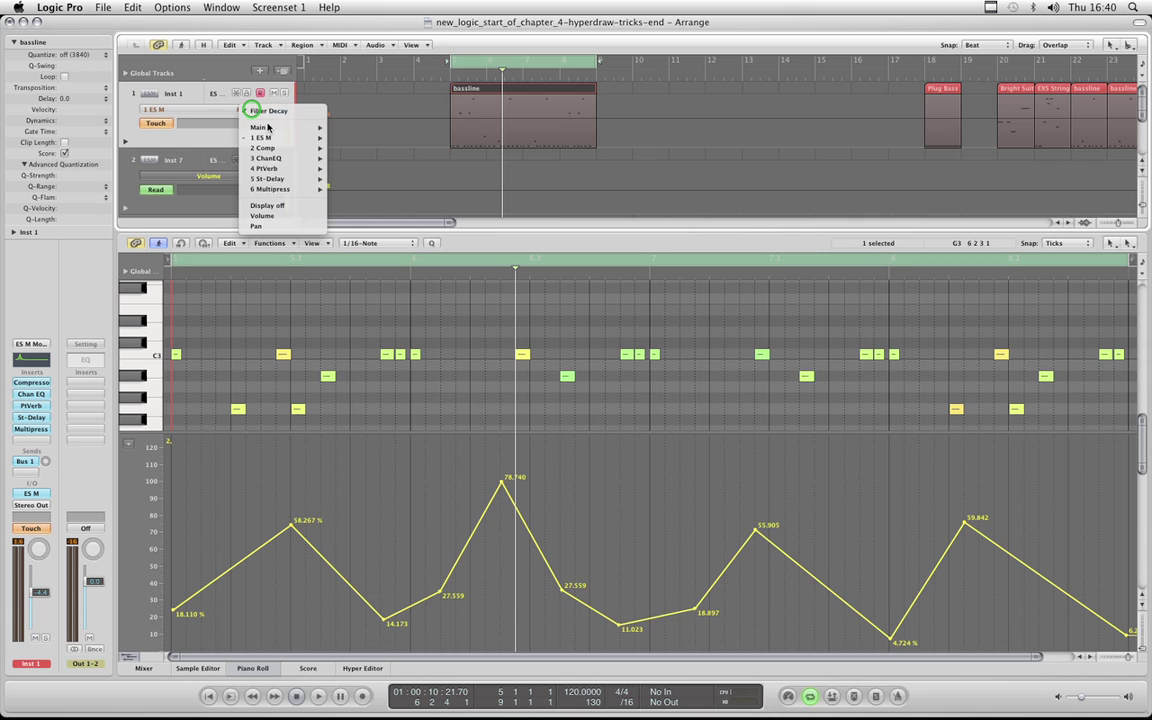
{"action": "mouse_move", "coordinate": [262, 137]}
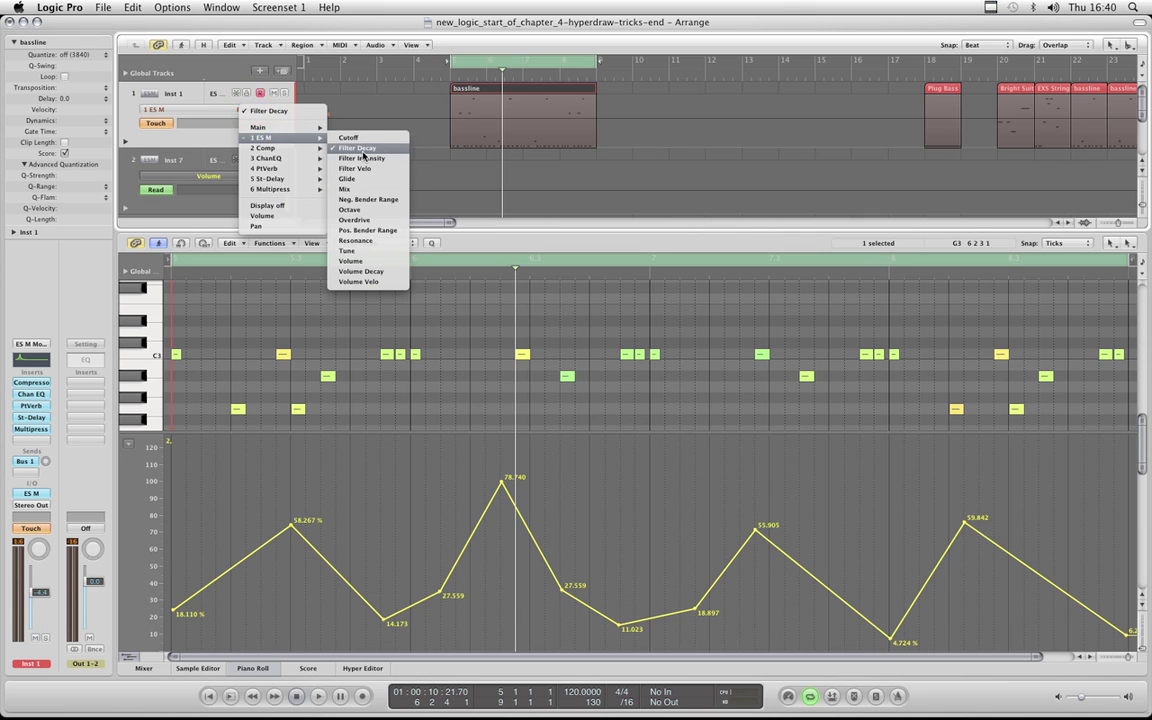
{"action": "left_click", "coordinate": [363, 152]}
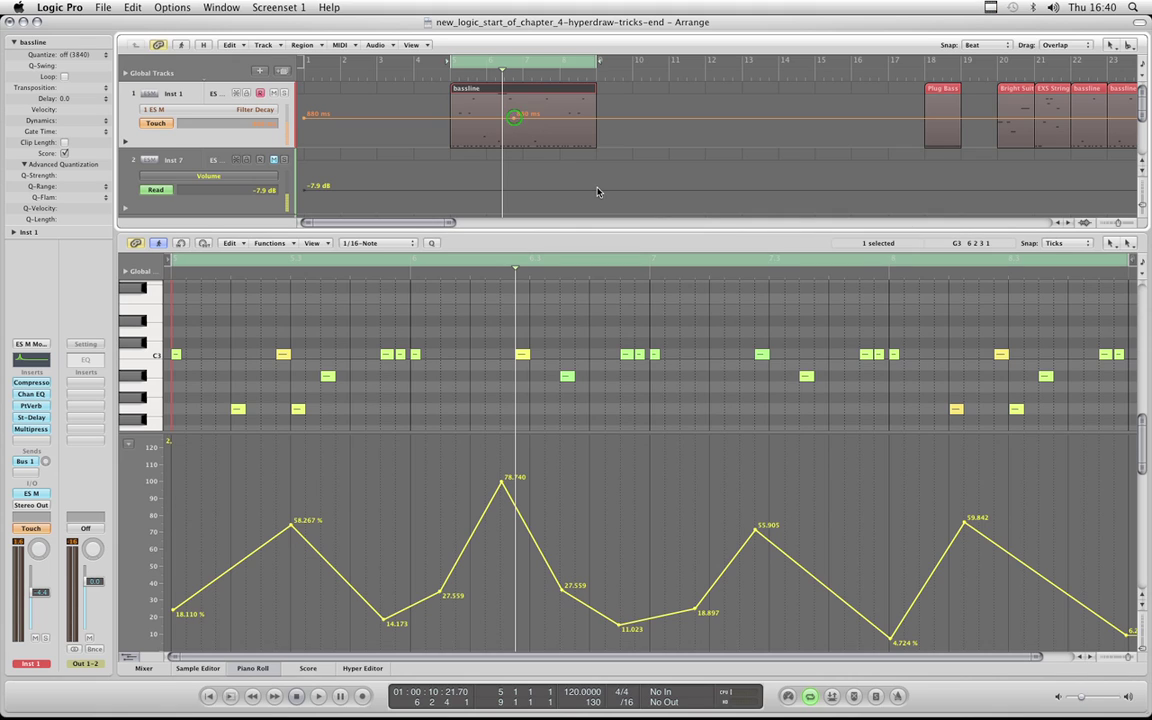
{"action": "left_click", "coordinate": [513, 118]}
Move the visible Filter Decay track automation on Inst 1 into the bassline region.
{"action": "left_click", "coordinate": [279, 45]}
{"action": "mouse_move", "coordinate": [300, 57]}
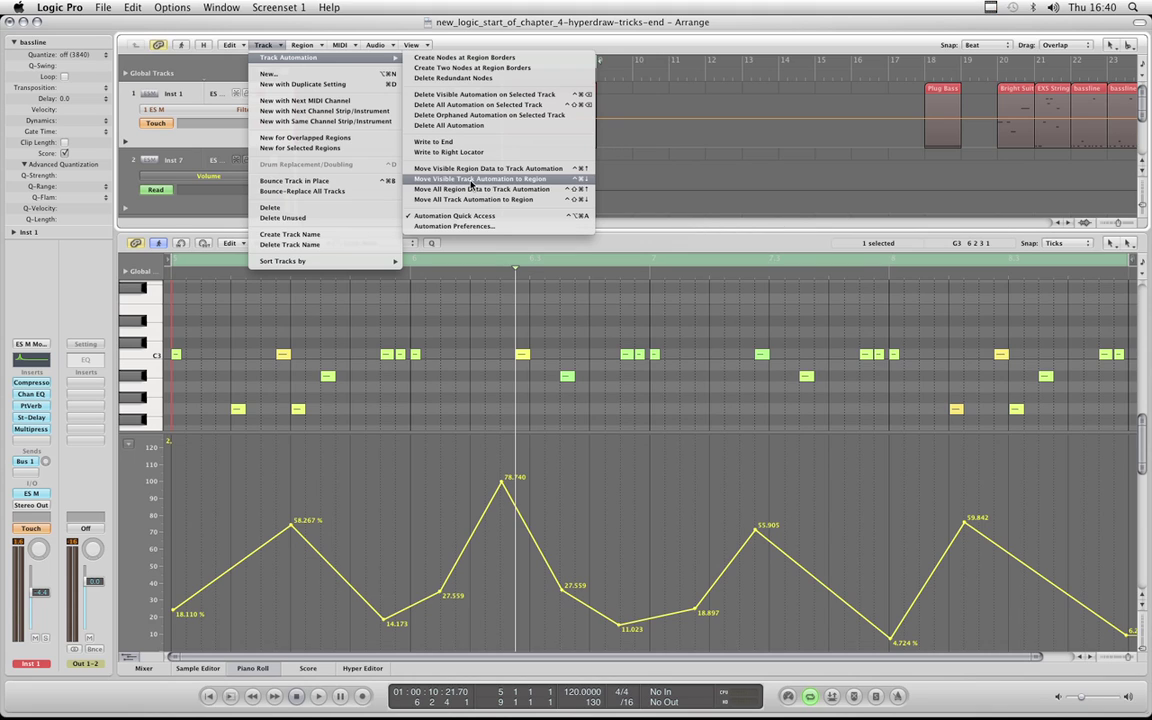
{"action": "left_click", "coordinate": [471, 180]}
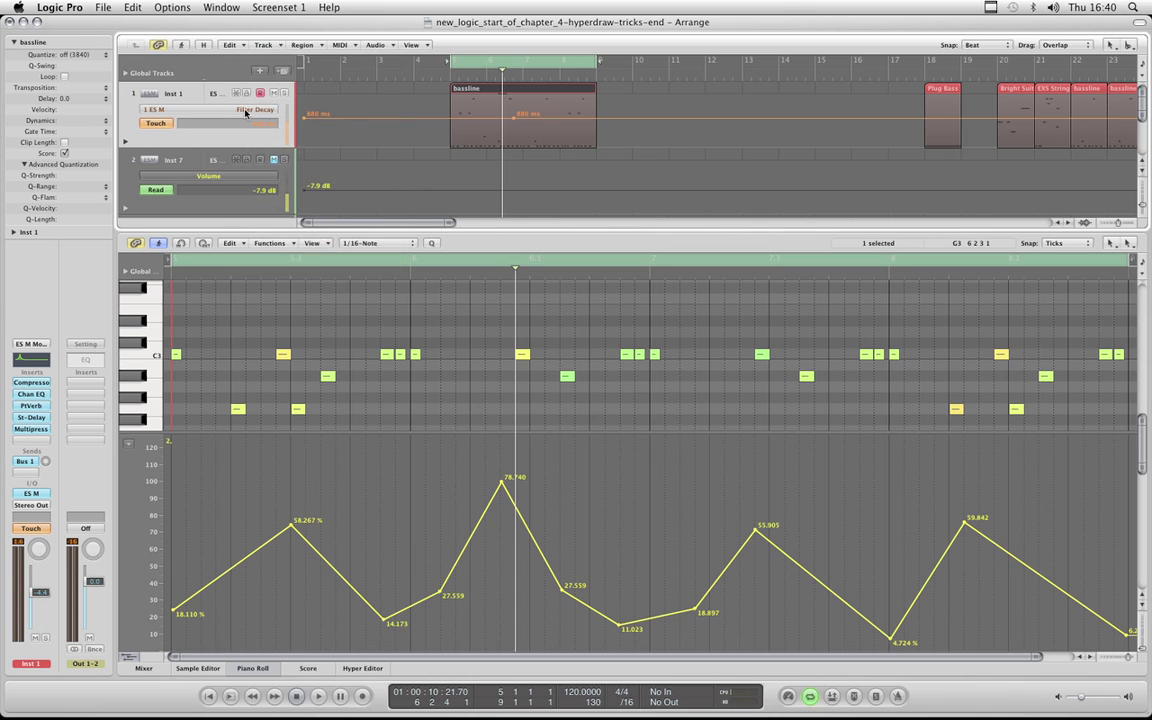
{"action": "left_click", "coordinate": [245, 113]}
{"action": "left_click", "coordinate": [244, 106]}
{"action": "left_click", "coordinate": [264, 45]}
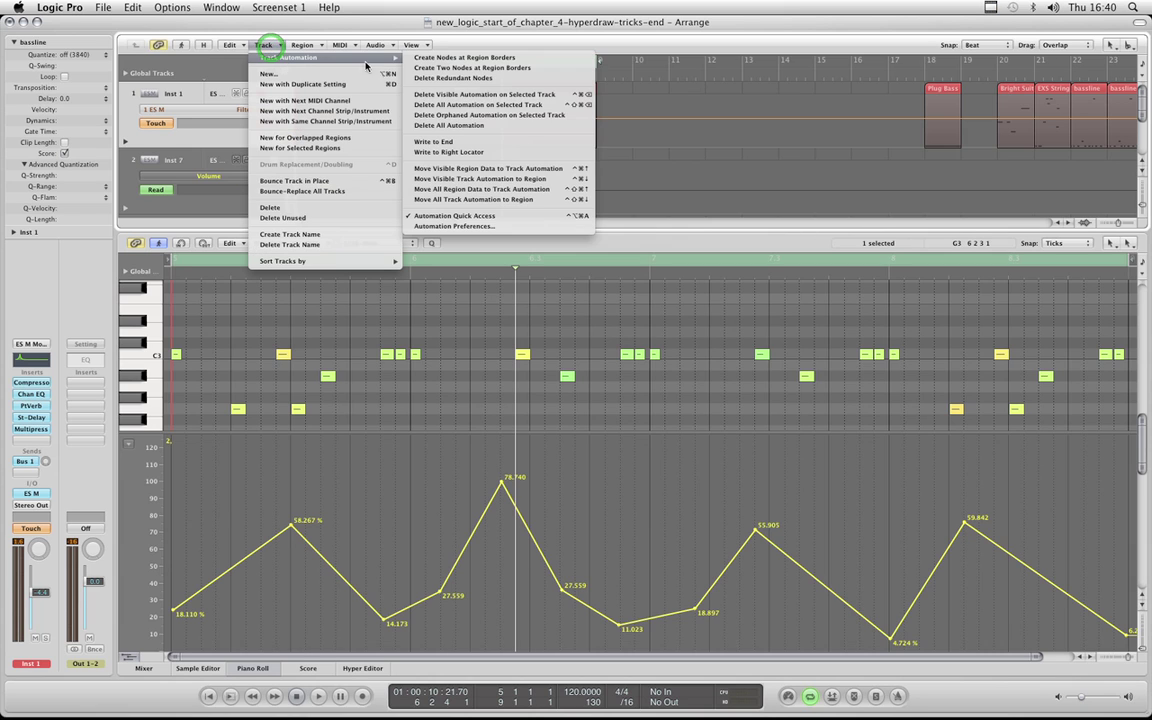
{"action": "left_click", "coordinate": [478, 180]}
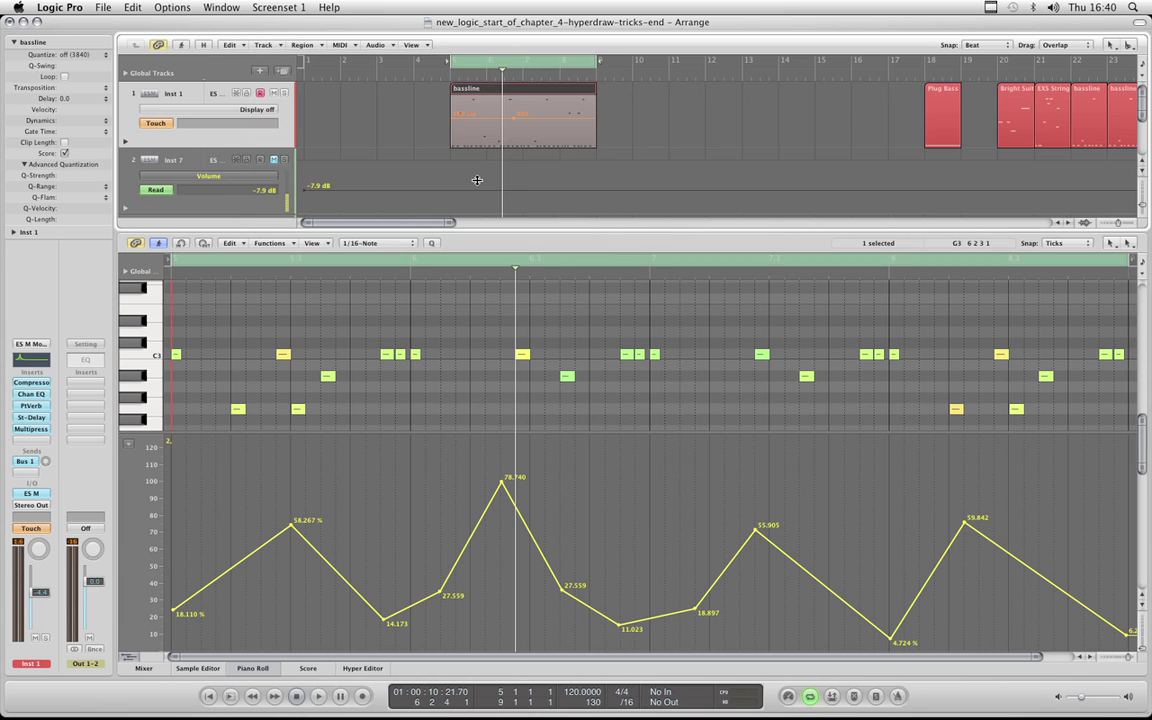
Select ES M Filter Decay on Inst 1 again and show its region data in the Piano Roll's HyperDraw area.
{"action": "left_click", "coordinate": [247, 114]}
{"action": "left_click", "coordinate": [249, 111]}
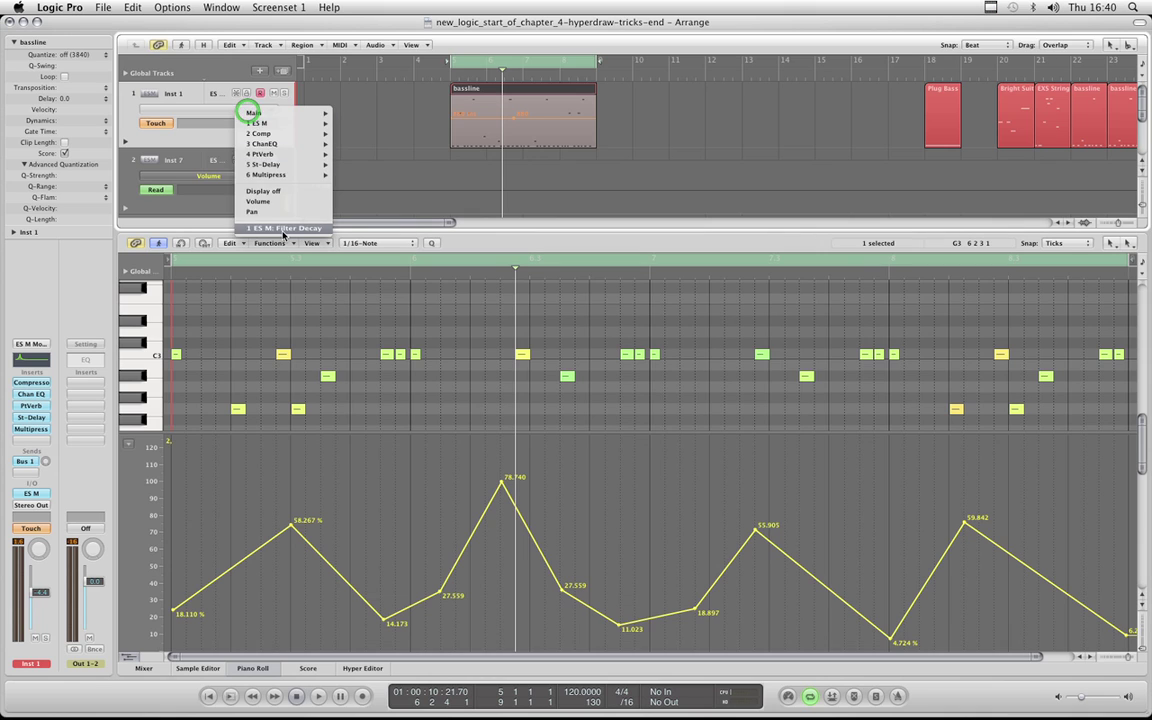
{"action": "left_click", "coordinate": [305, 119]}
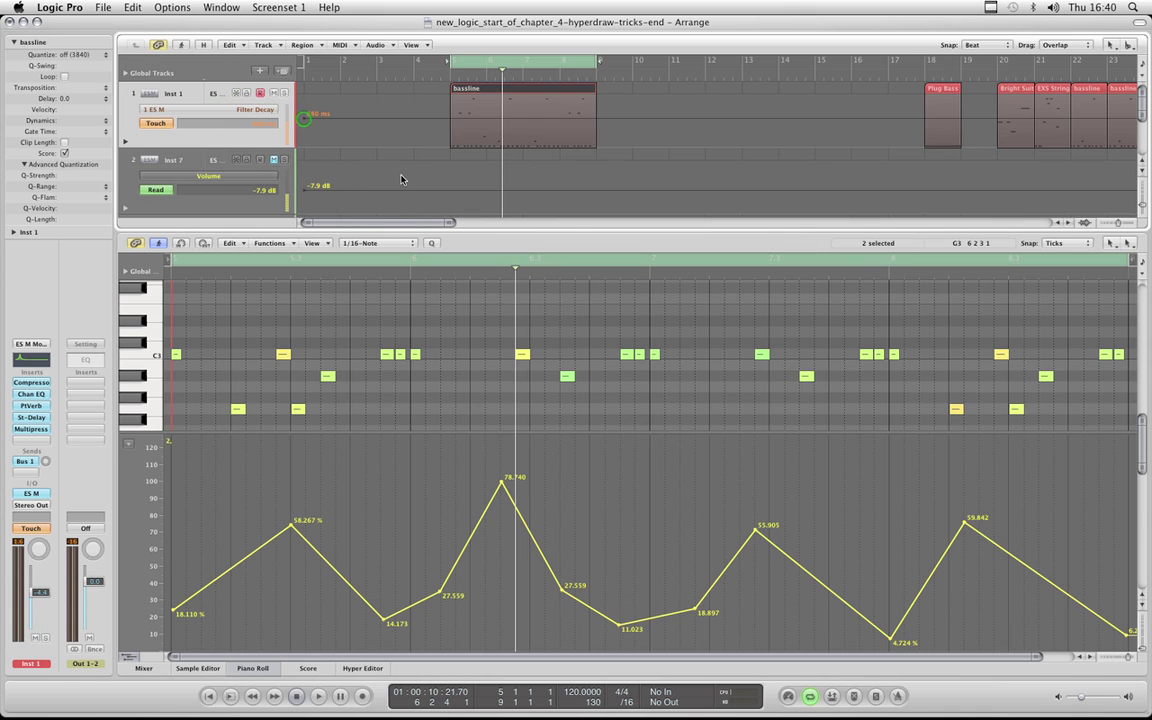
{"action": "left_click", "coordinate": [596, 252]}
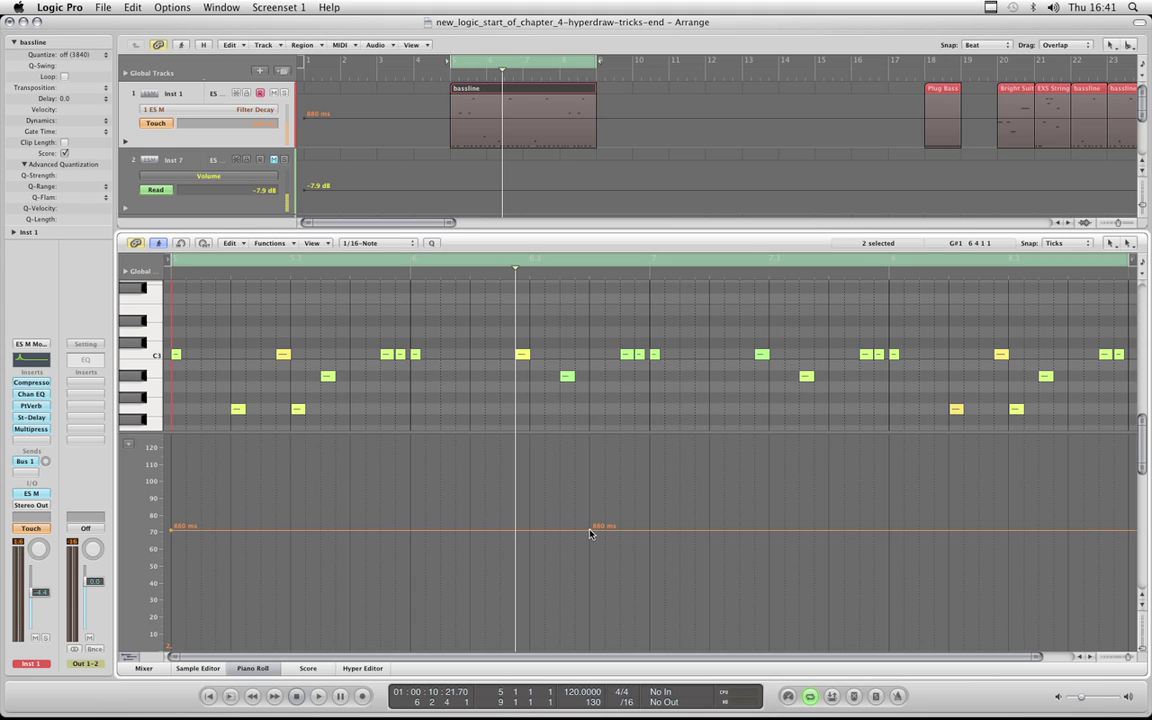
Review the automation parameters offered for Inst 1, keeping ES M Filter Decay as the chosen parameter.
{"action": "left_click", "coordinate": [258, 110]}
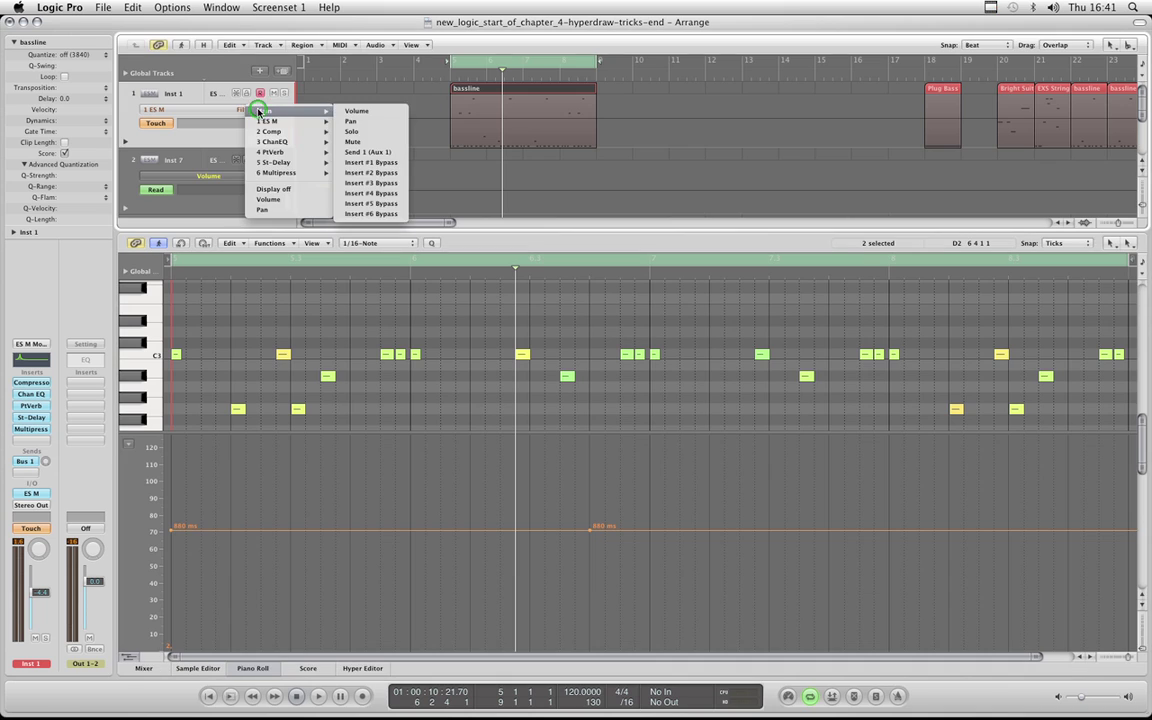
{"action": "left_click", "coordinate": [258, 108]}
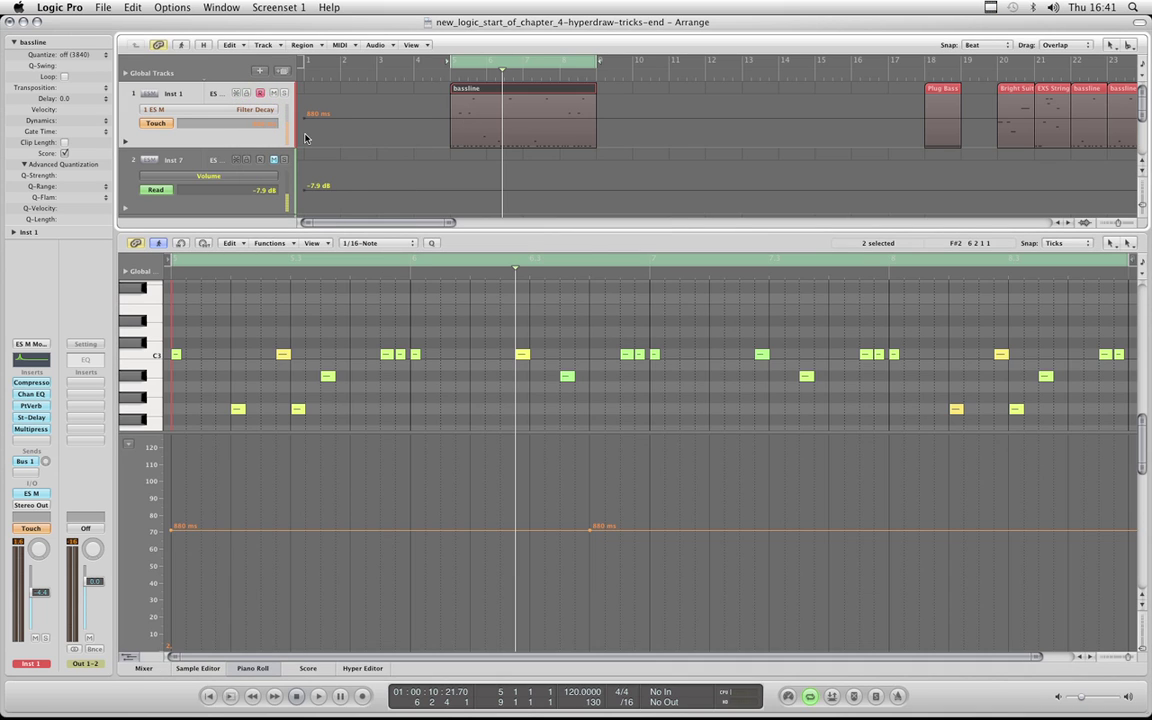
{"action": "left_click", "coordinate": [245, 113]}
{"action": "mouse_move", "coordinate": [252, 122]}
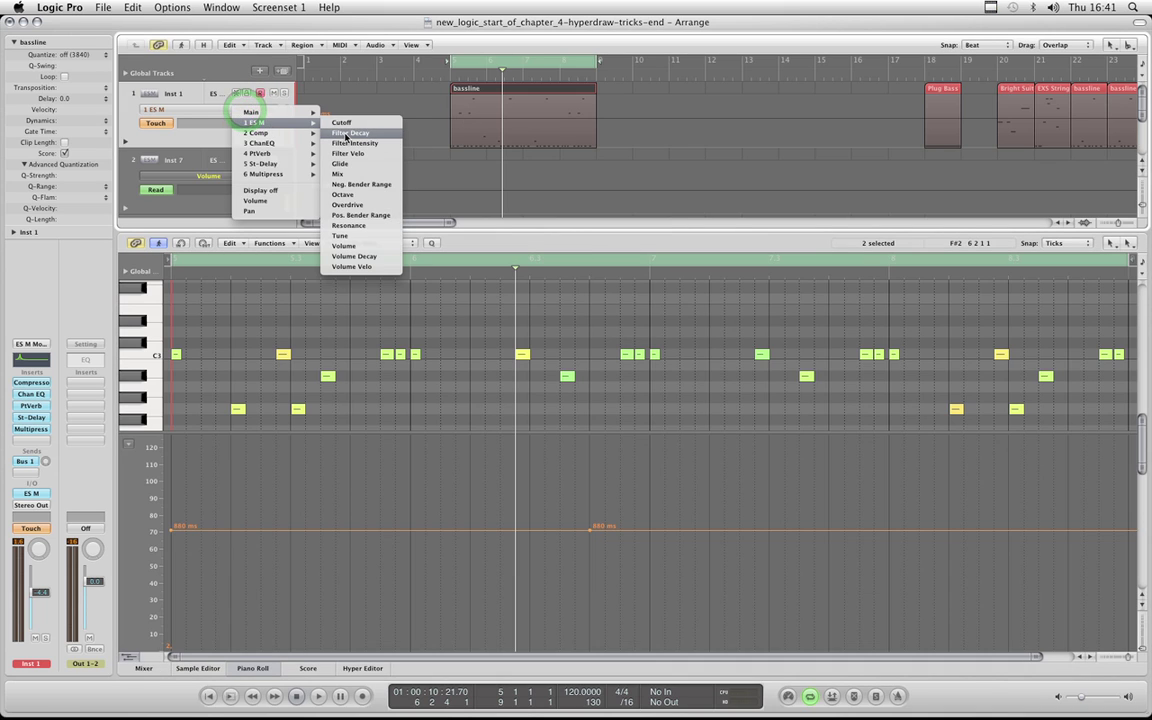
{"action": "left_click", "coordinate": [332, 136]}
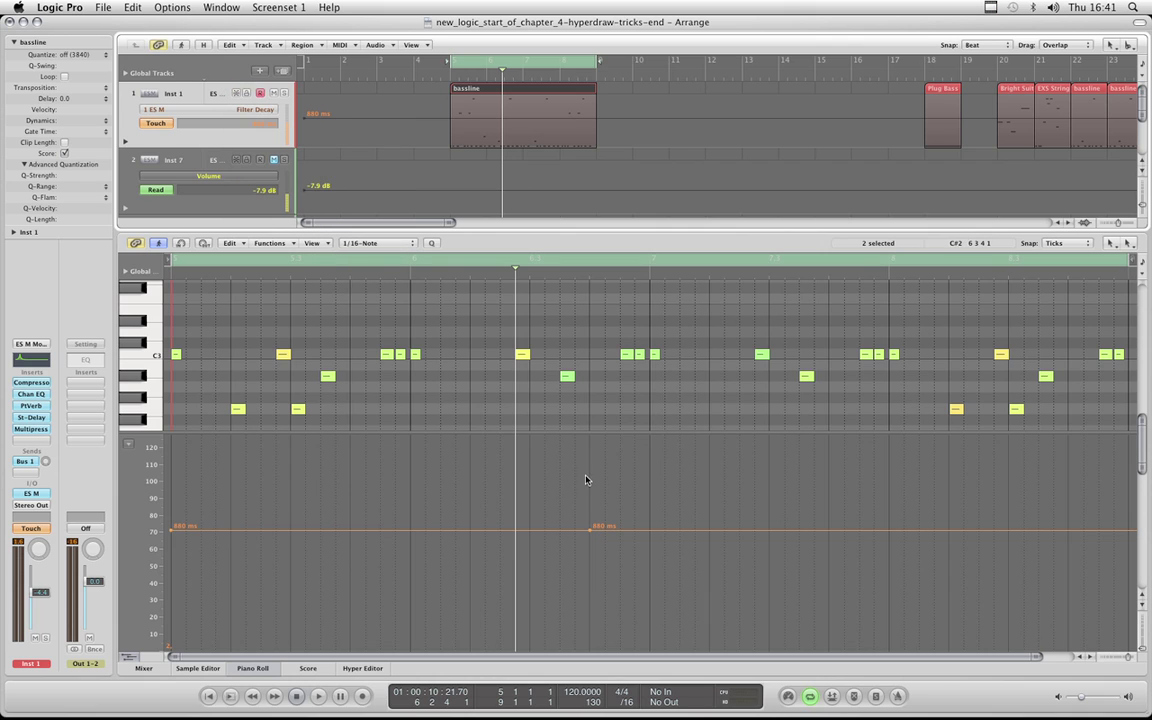
Raise the middle Filter Decay node to about 2900 ms and add nodes before it at about 47 ms and 1100 ms.
{"action": "left_click", "coordinate": [590, 533]}
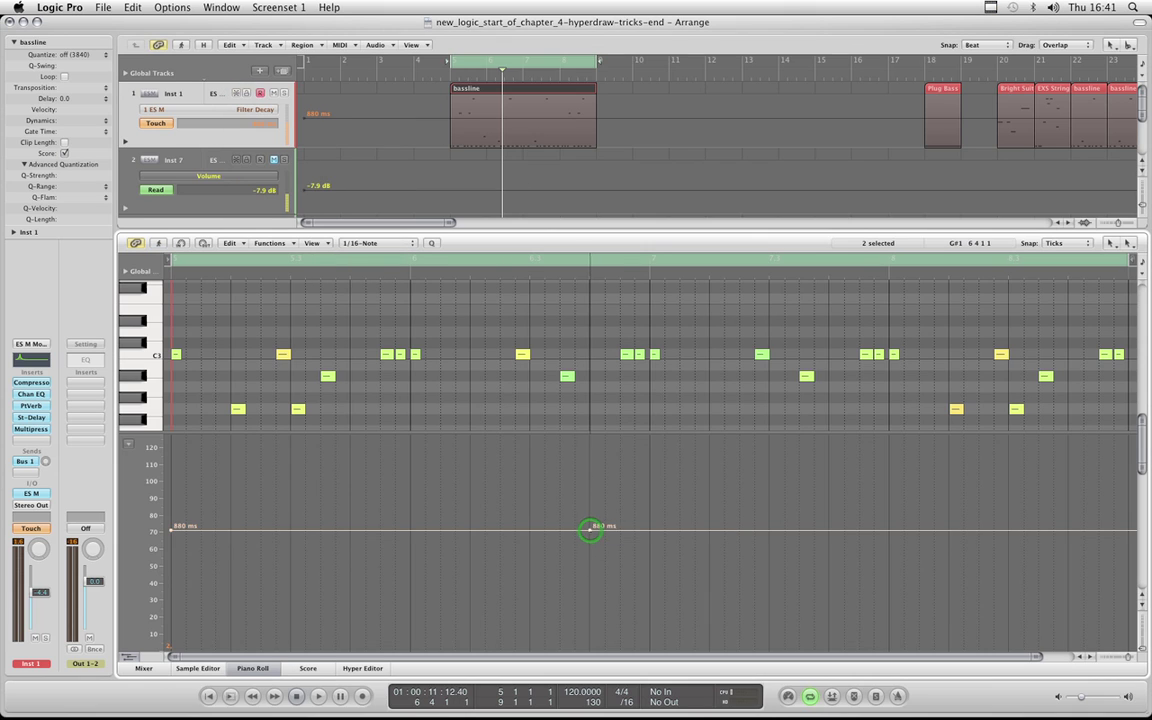
{"action": "left_click_drag", "start_coordinate": [590, 533], "coordinate": [590, 537]}
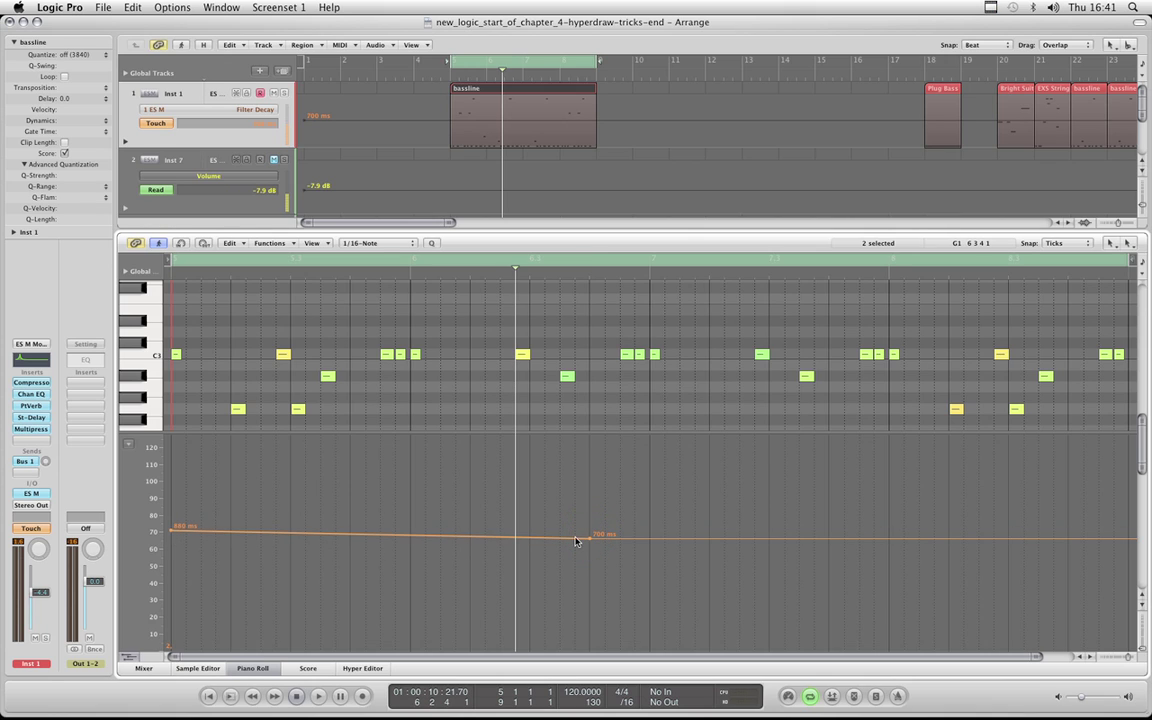
{"action": "left_click_drag", "start_coordinate": [590, 537], "coordinate": [590, 470]}
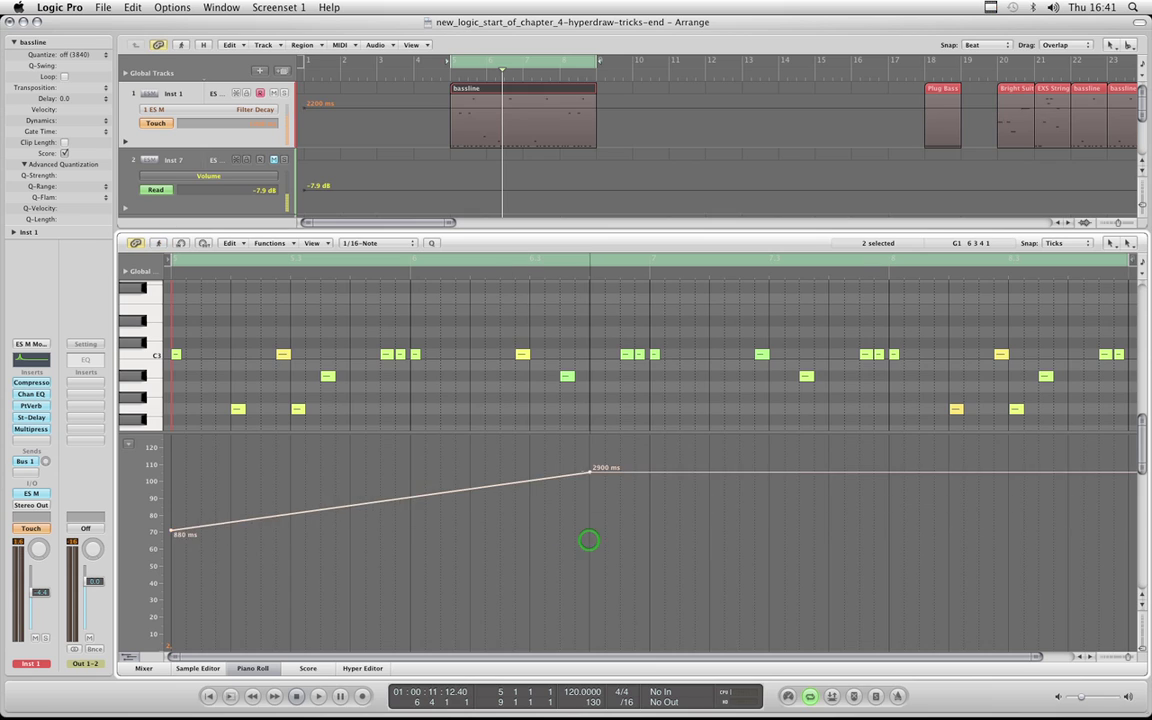
{"action": "left_click", "coordinate": [352, 507]}
{"action": "left_click_drag", "start_coordinate": [352, 507], "coordinate": [352, 604]}
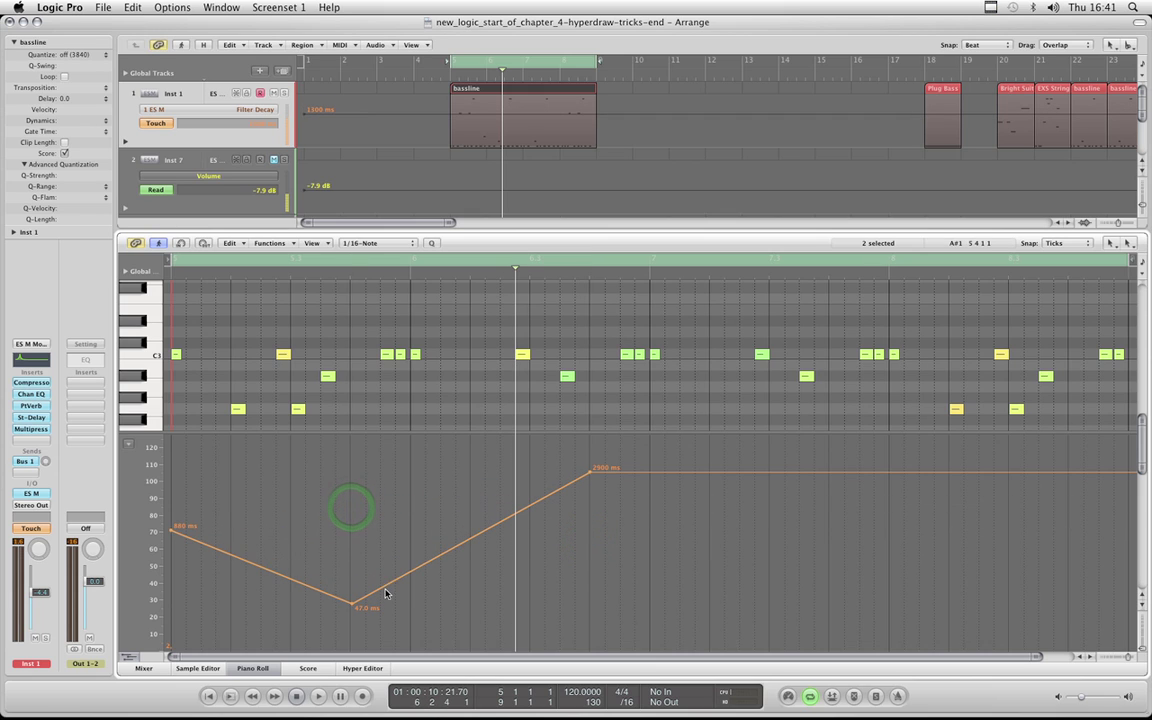
{"action": "left_click_drag", "start_coordinate": [457, 551], "coordinate": [443, 521]}
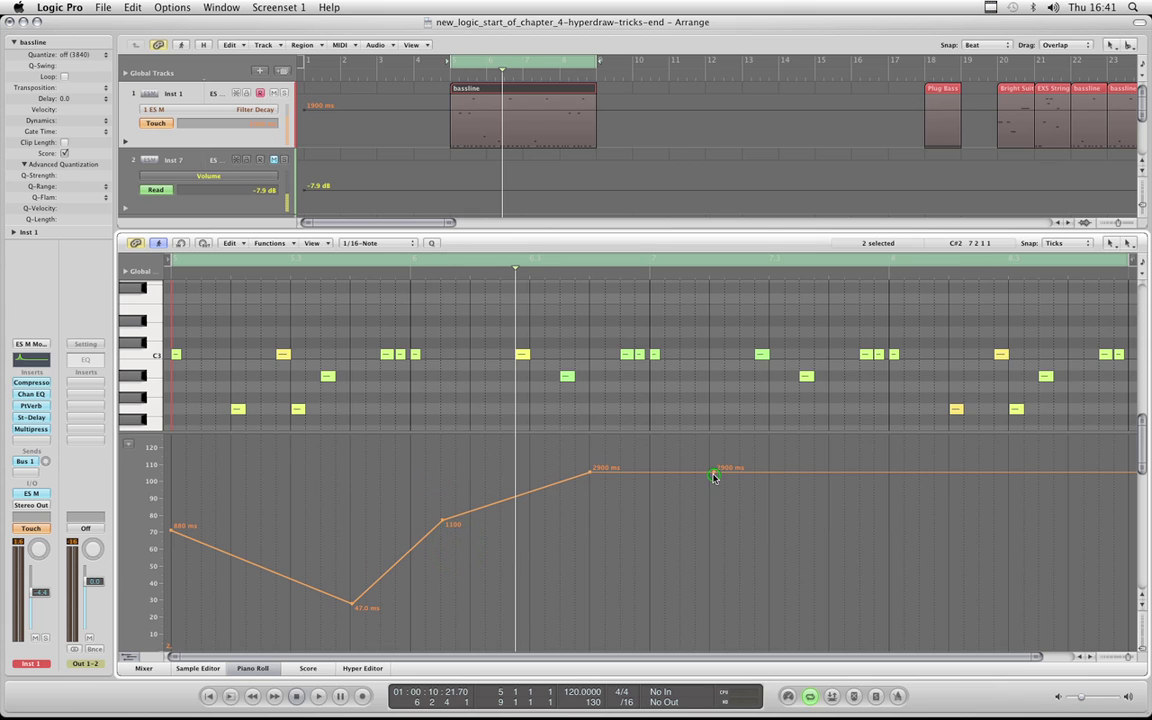
Continue the Filter Decay curve with nodes at about 160, 30, 160, 2900 and 4.6 ms through the region's second half.
{"action": "left_click_drag", "start_coordinate": [713, 476], "coordinate": [713, 578]}
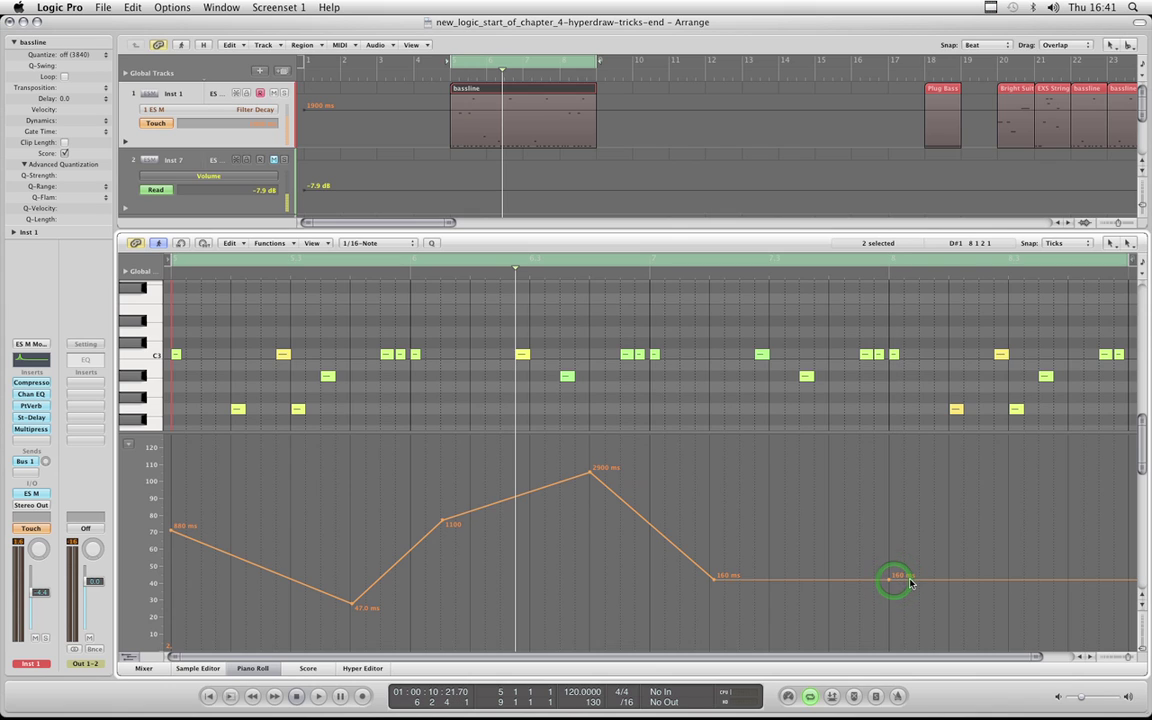
{"action": "left_click_drag", "start_coordinate": [949, 580], "coordinate": [948, 470]}
{"action": "left_click_drag", "start_coordinate": [1066, 476], "coordinate": [1099, 629]}
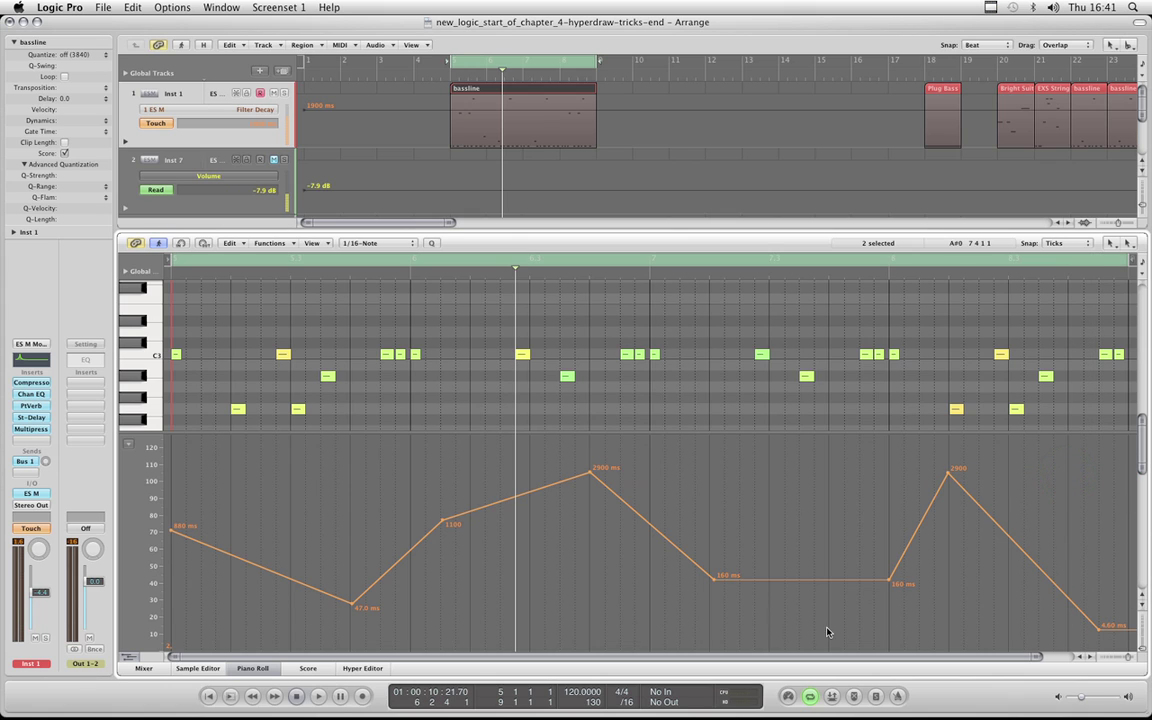
{"action": "left_click_drag", "start_coordinate": [798, 580], "coordinate": [796, 608]}
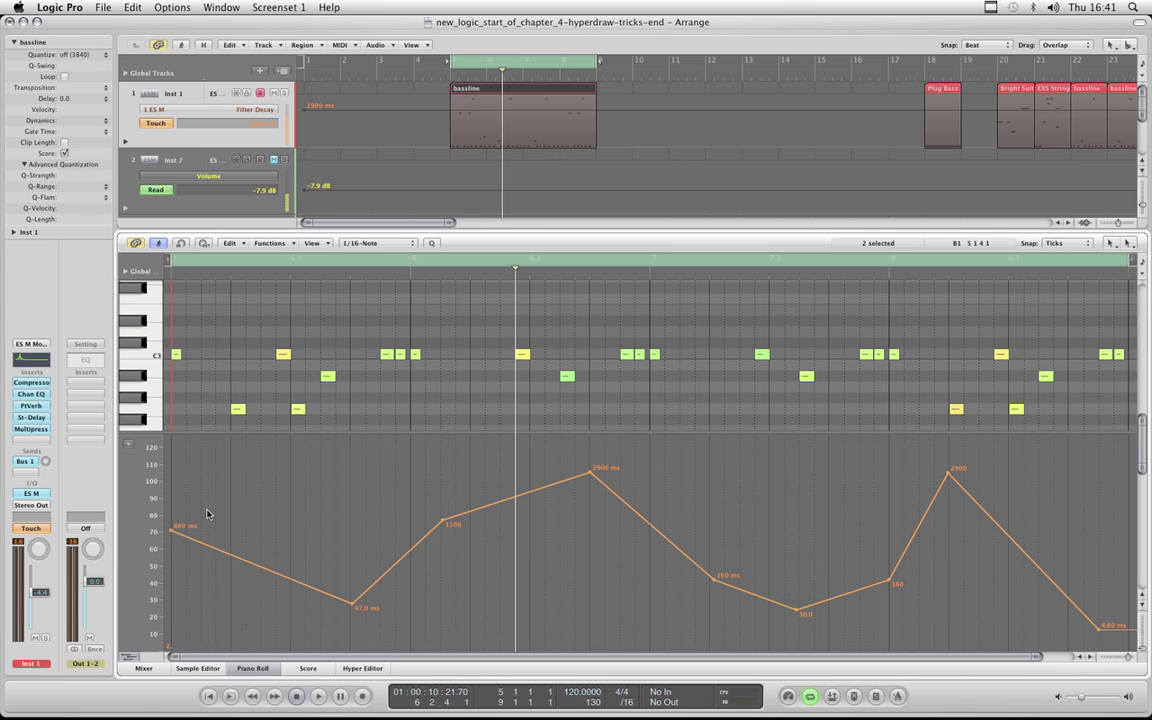
Raise the Filter Decay nodes in bar 6 to about 1300 ms and 3200 ms, and add a 300 ms dip between them.
{"action": "mouse_move", "coordinate": [440, 525]}
{"action": "left_mouse_down"}
{"action": "mouse_move", "coordinate": [441, 556]}
{"action": "mouse_move", "coordinate": [444, 516]}
{"action": "left_mouse_up"}
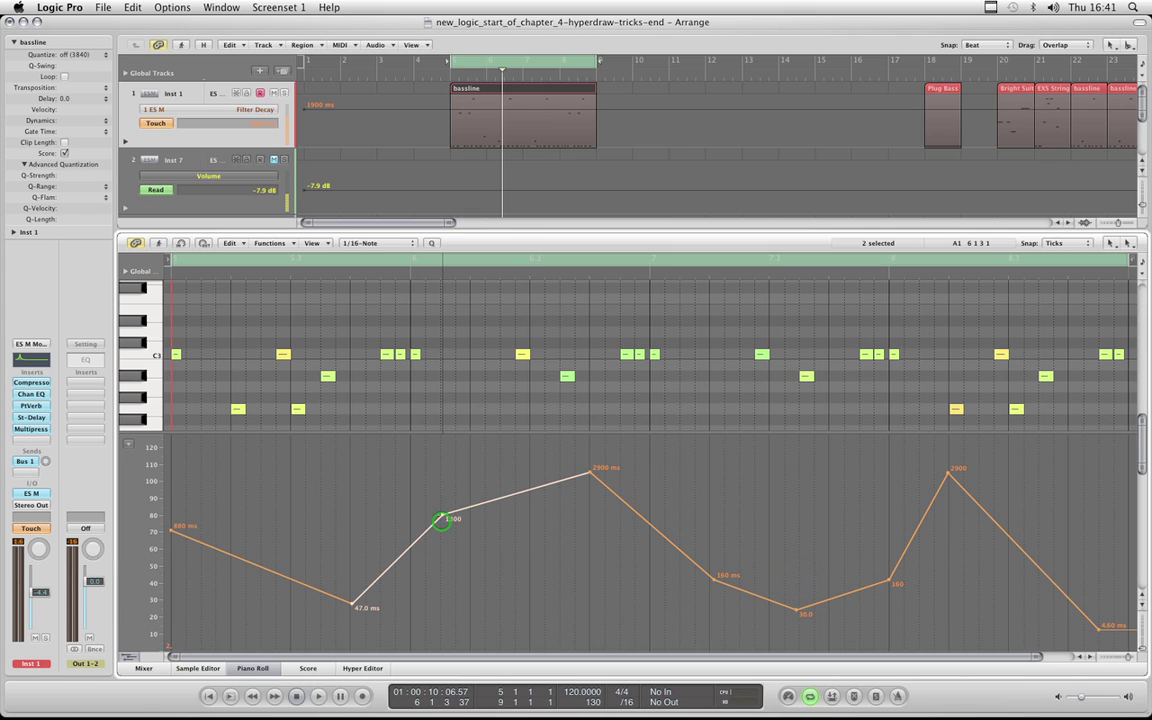
{"action": "left_click_drag", "start_coordinate": [589, 474], "coordinate": [590, 464]}
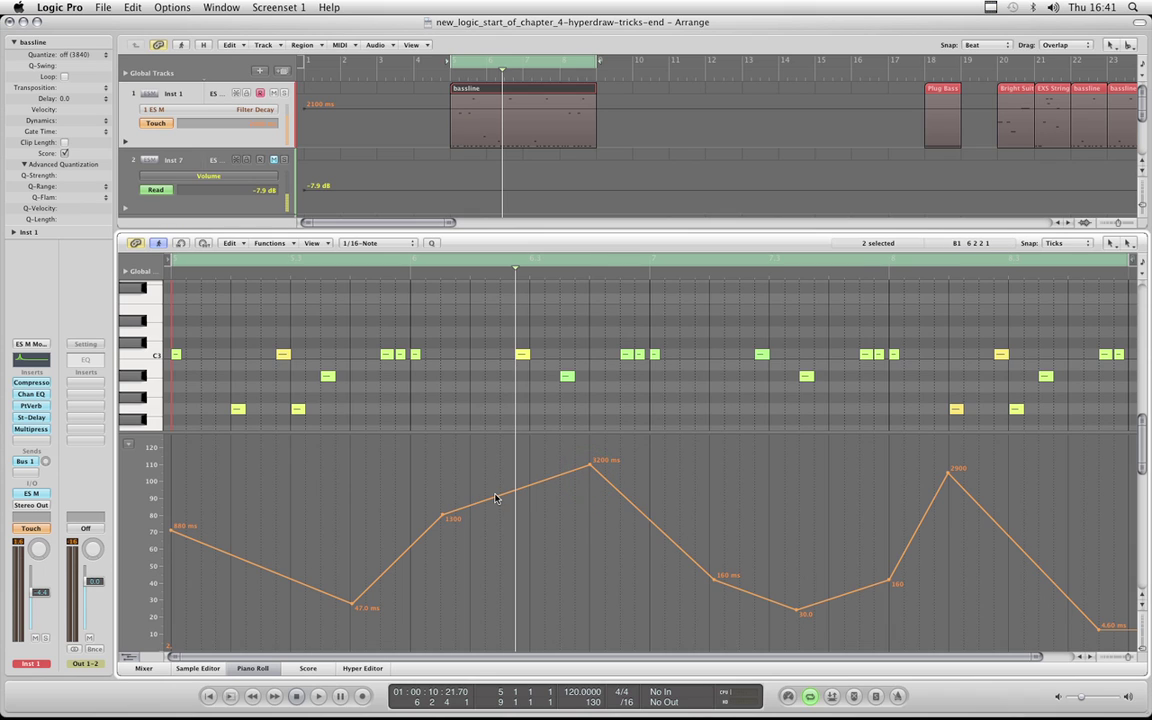
{"action": "left_click_drag", "start_coordinate": [497, 497], "coordinate": [529, 566]}
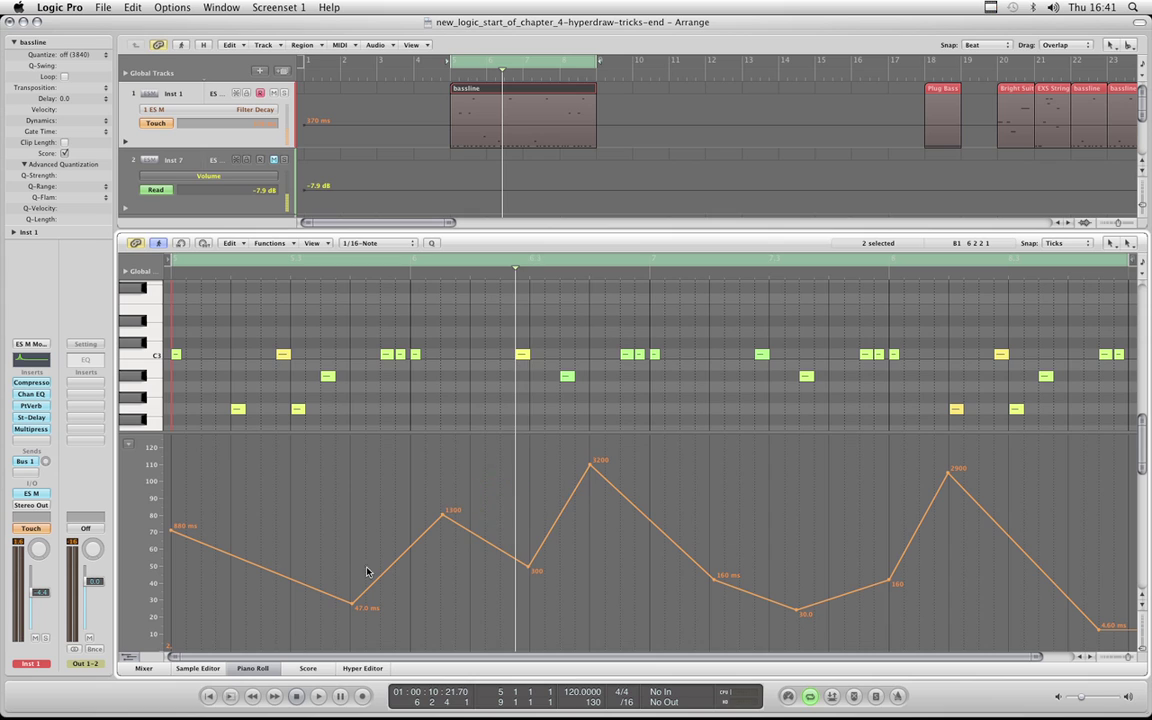
Open the ES M instrument, play the bassline to watch the filter Decay knob follow the curve, and close the instrument.
{"action": "left_click", "coordinate": [40, 494]}
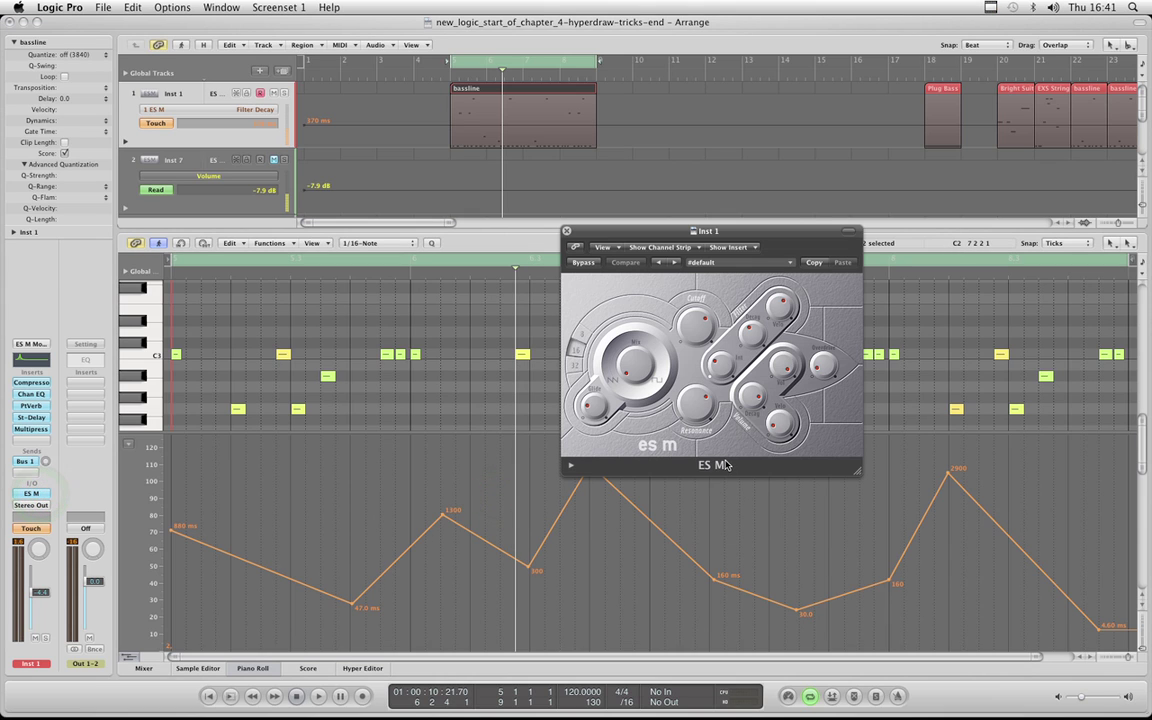
{"action": "key", "text": "space"}
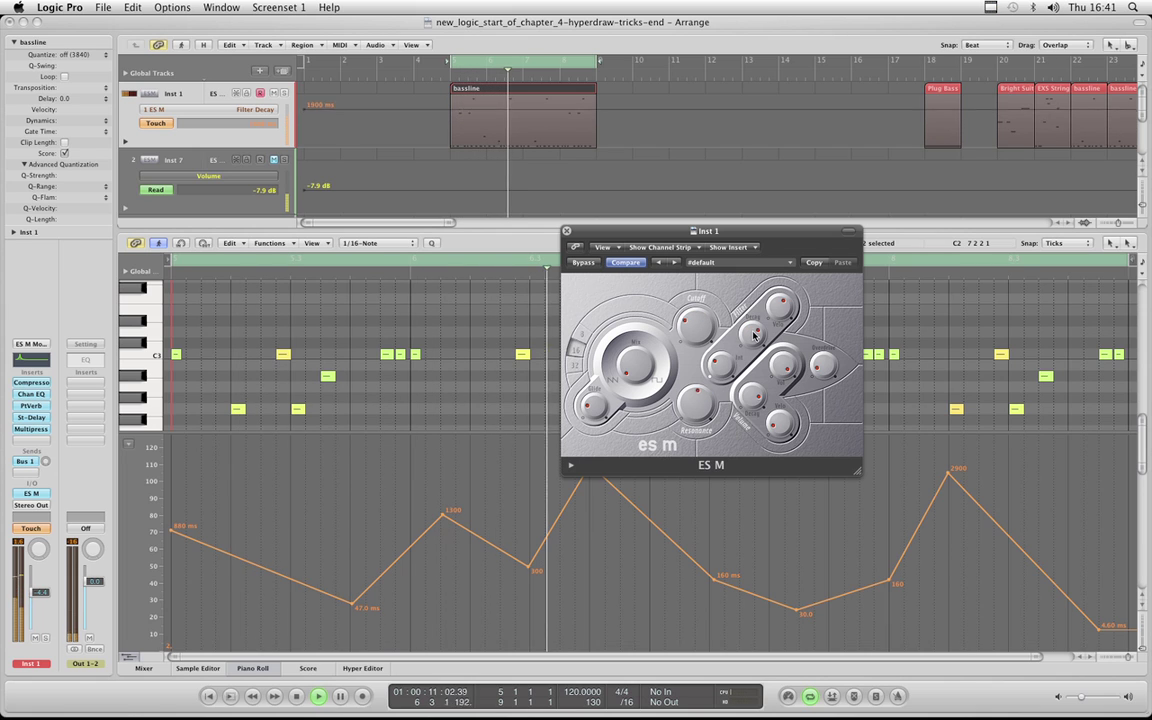
{"action": "left_click", "coordinate": [566, 232]}
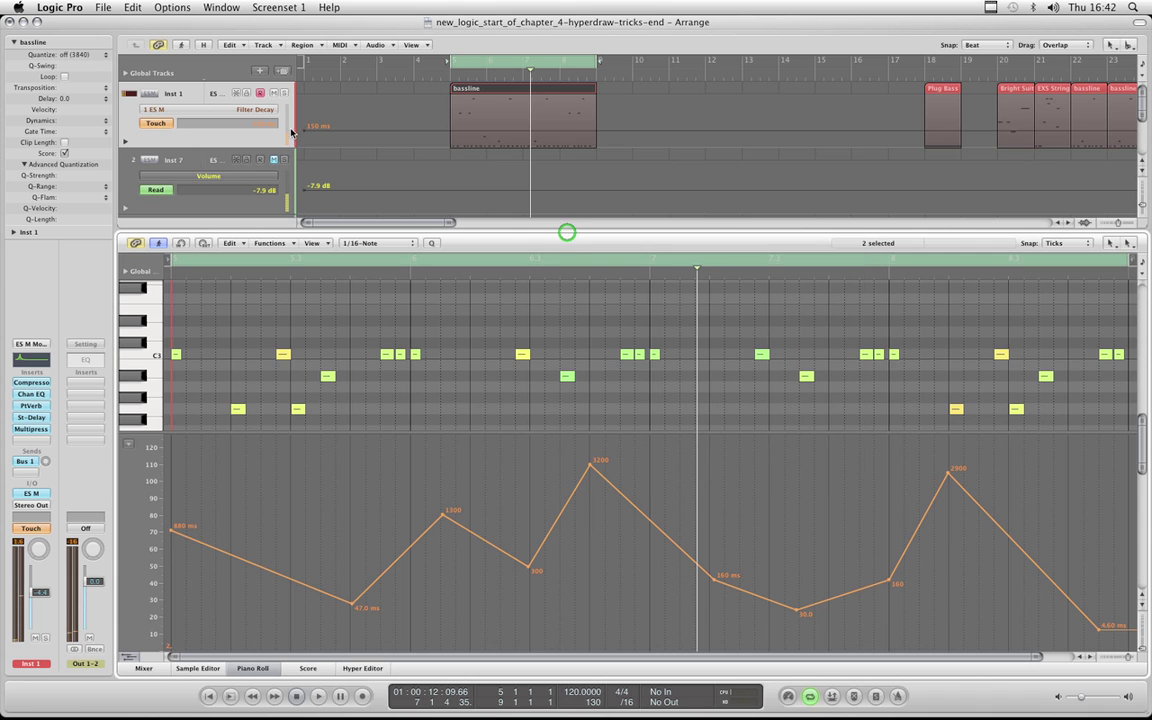
Choose ES M Overdrive as the automation parameter displayed on Inst 1.
{"action": "left_click", "coordinate": [257, 110]}
{"action": "mouse_move", "coordinate": [295, 123]}
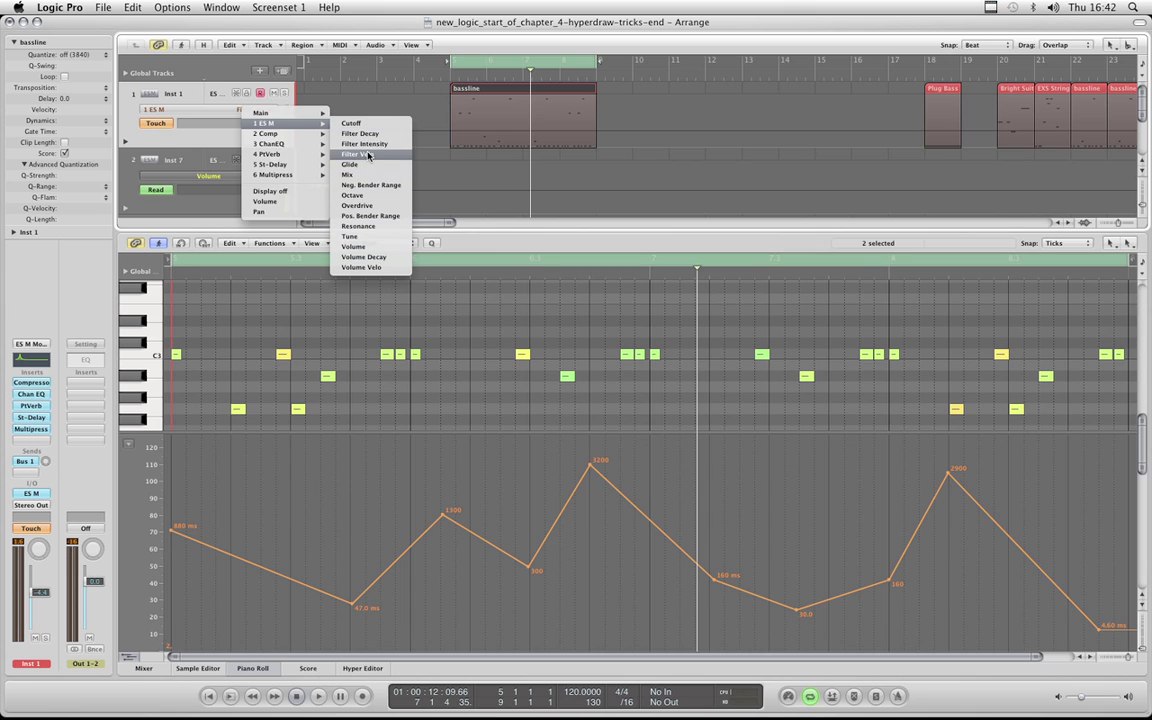
{"action": "left_click", "coordinate": [360, 205]}
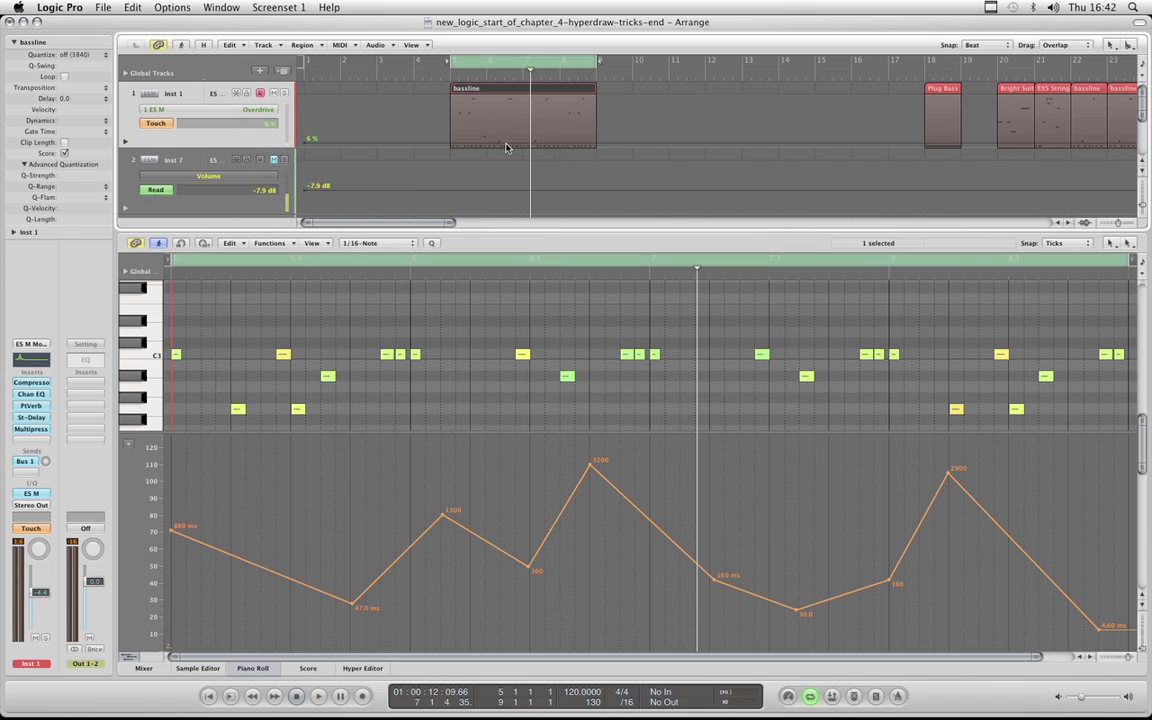
Add an Overdrive node at 54 % in bar 6 of the bassline region and move the visible track automation into the region.
{"action": "left_click", "coordinate": [514, 120]}
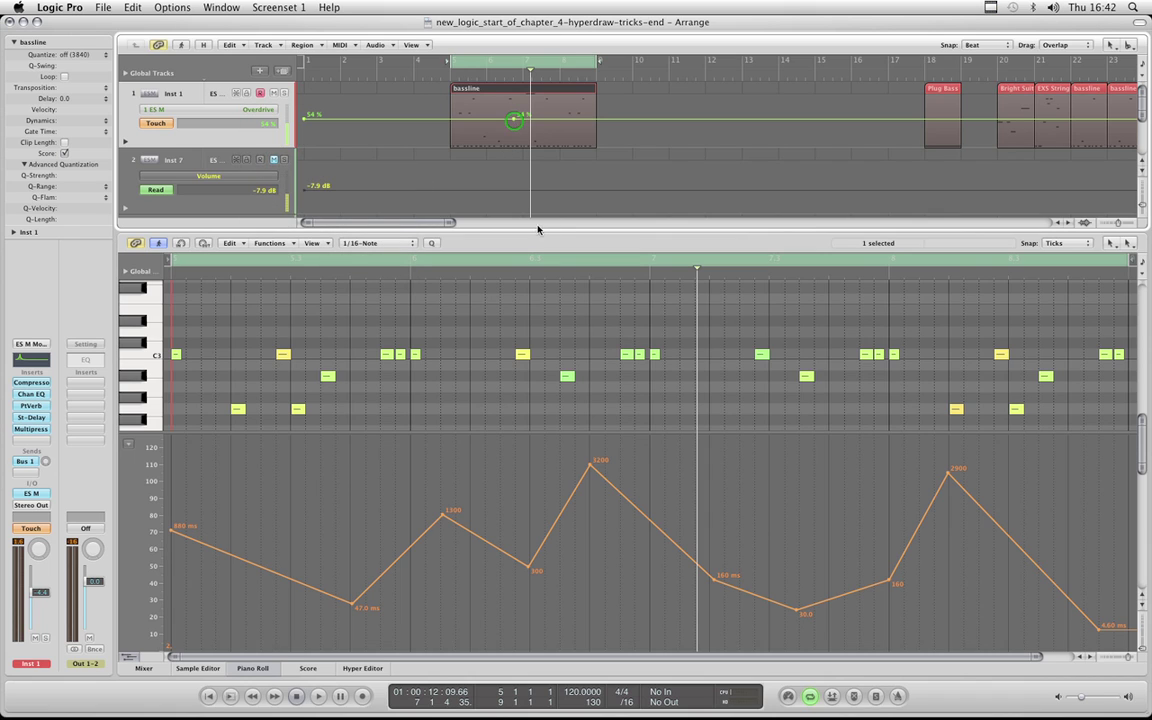
{"action": "left_click", "coordinate": [268, 45]}
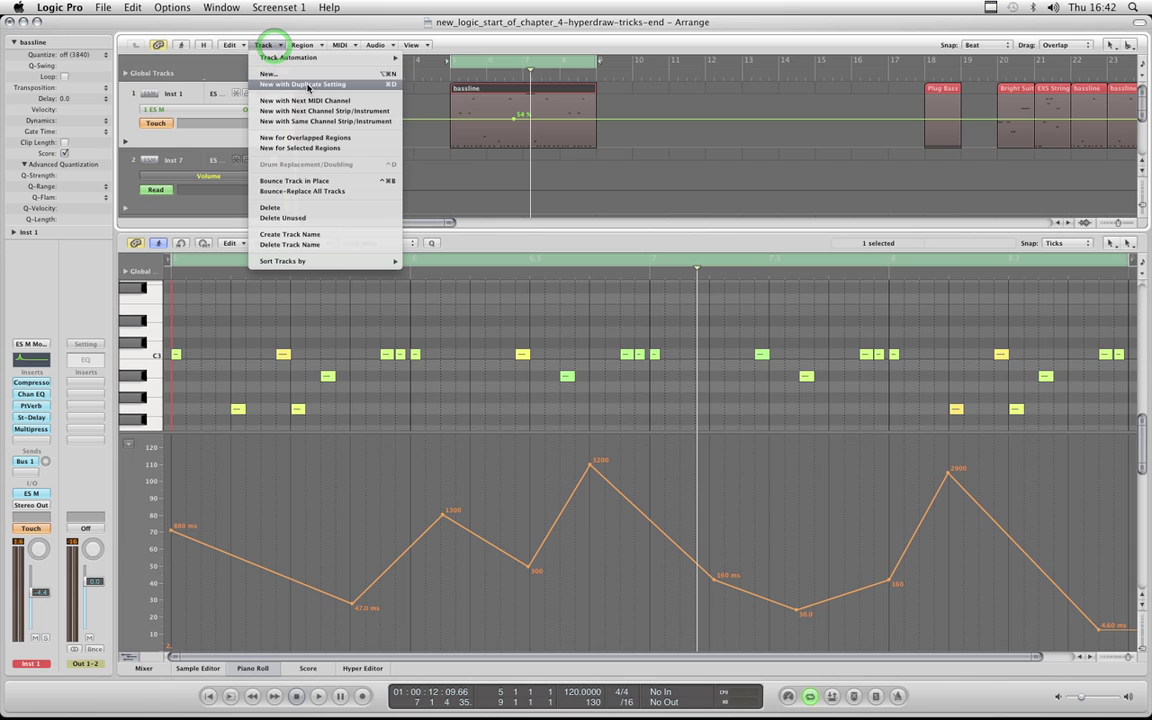
{"action": "mouse_move", "coordinate": [300, 57]}
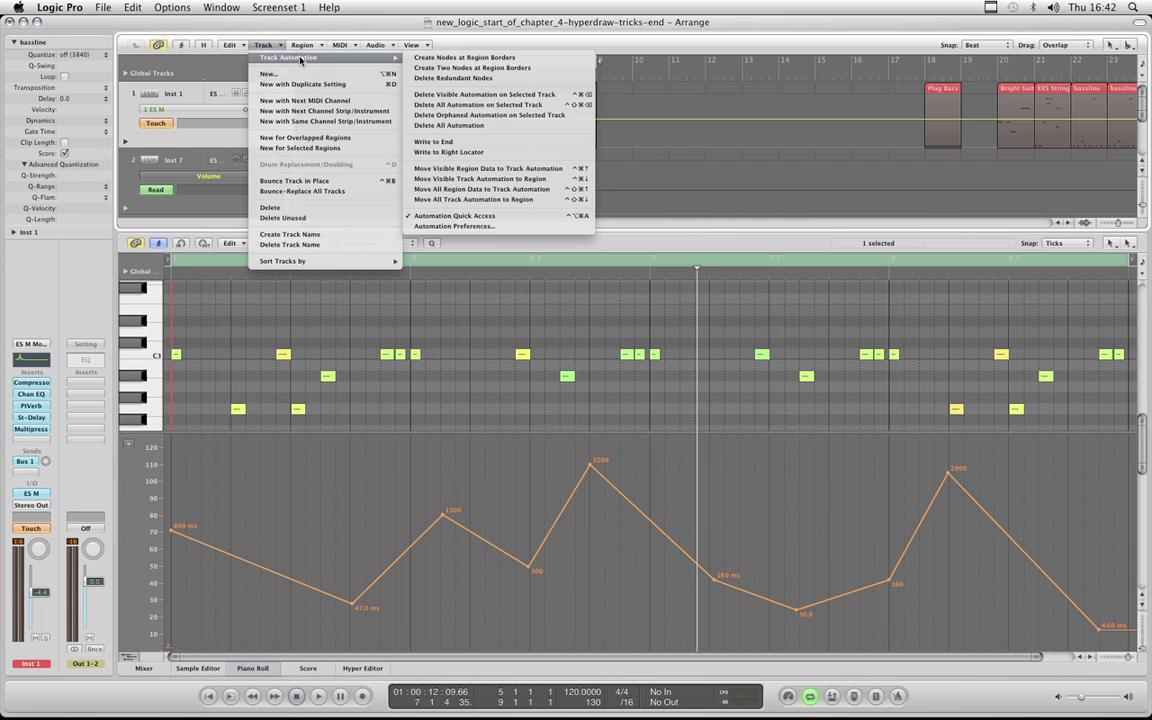
{"action": "left_click", "coordinate": [494, 180]}
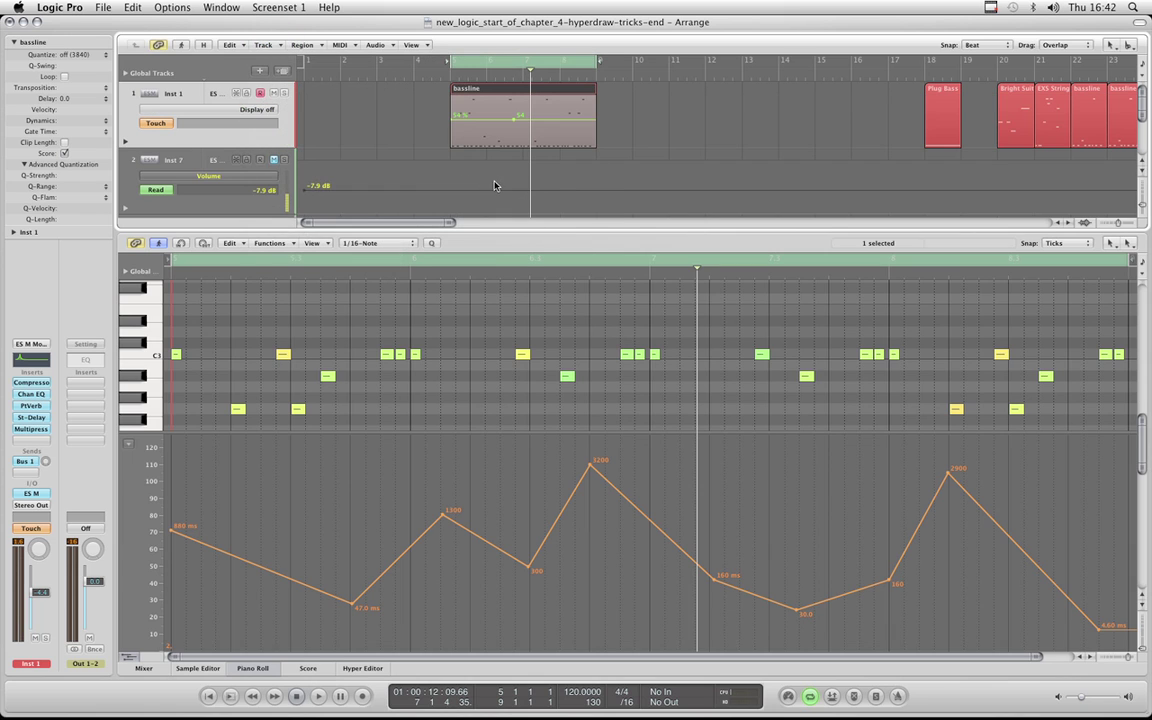
Display ES M Overdrive on Inst 1 again, remove its leftover track automation, and show the region's Overdrive data in HyperDraw.
{"action": "left_click", "coordinate": [265, 114]}
{"action": "left_click", "coordinate": [258, 106]}
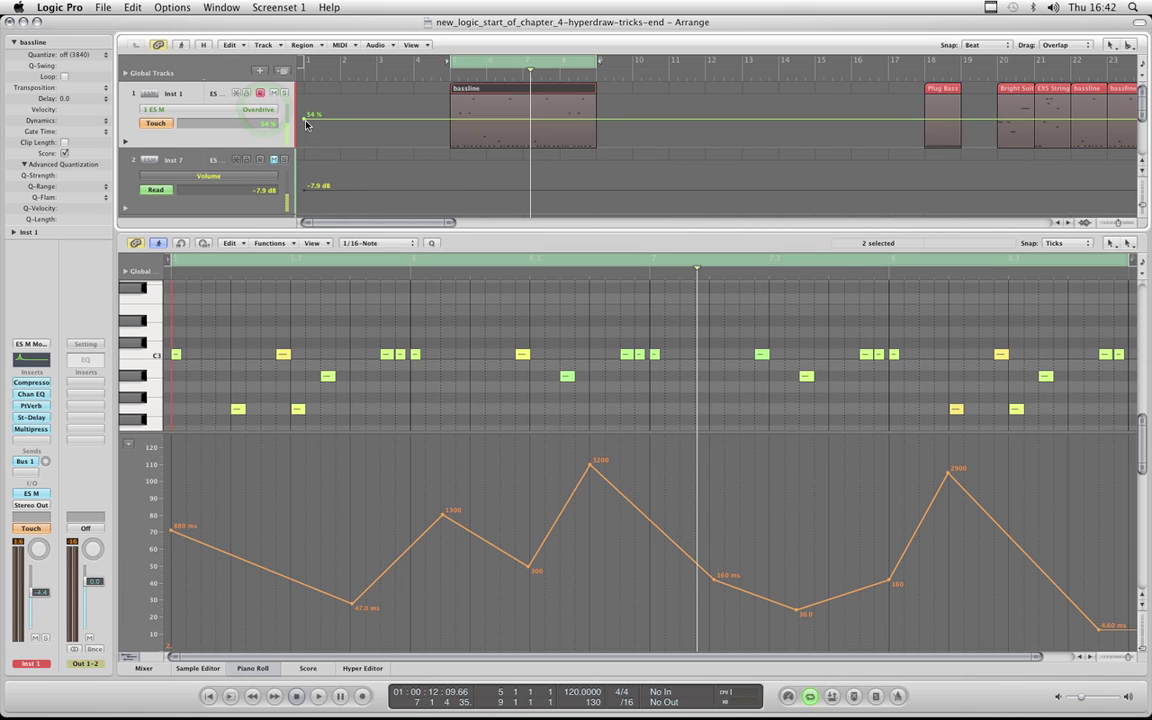
{"action": "left_click", "coordinate": [274, 111]}
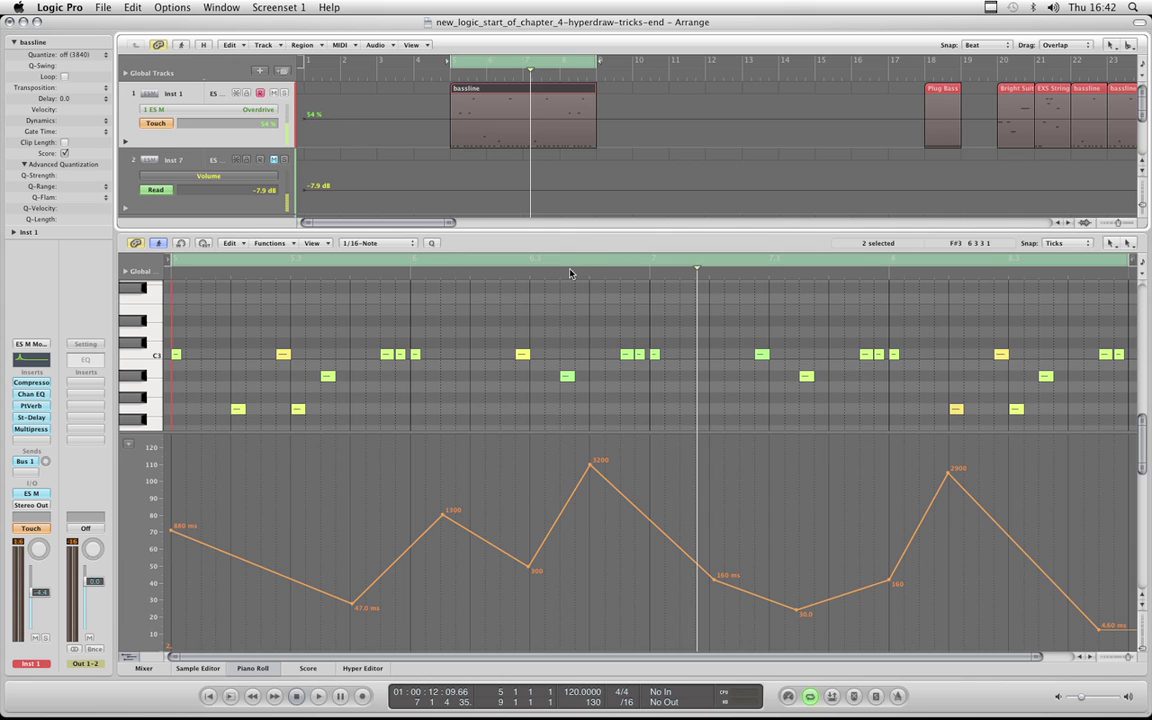
{"action": "left_click", "coordinate": [575, 250]}
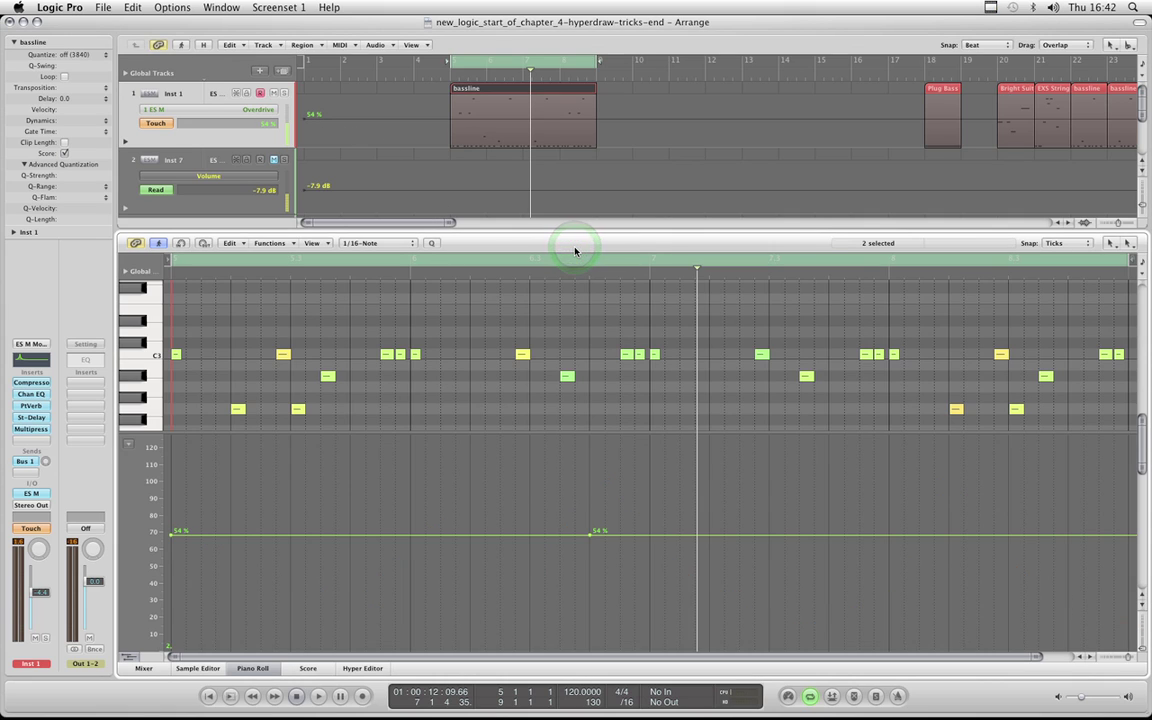
Shape the region's Overdrive curve with nodes at 17 % in bar 5, 74 % in bar 6, 22 % in bar 7 and 84 % in bar 8.
{"action": "left_click_drag", "start_coordinate": [590, 540], "coordinate": [590, 490]}
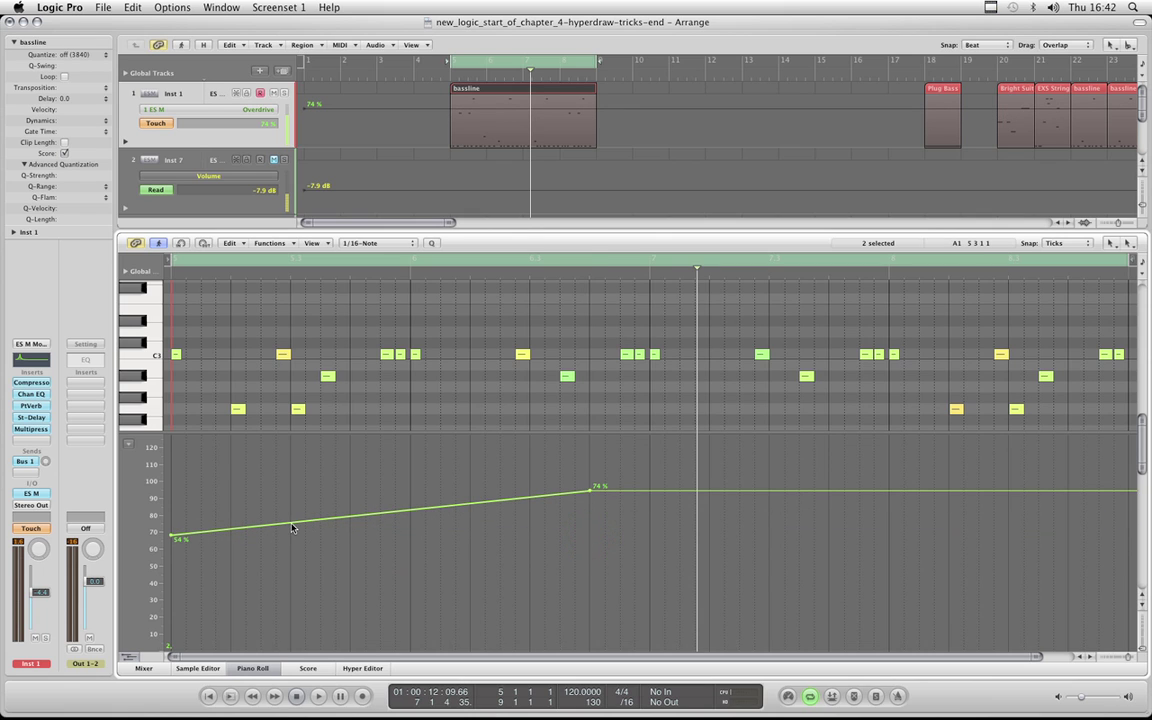
{"action": "mouse_move", "coordinate": [291, 527]}
{"action": "left_mouse_down"}
{"action": "mouse_move", "coordinate": [360, 597]}
{"action": "mouse_move", "coordinate": [350, 613]}
{"action": "left_mouse_up"}
{"action": "key", "text": "space"}
{"action": "left_click_drag", "start_coordinate": [765, 490], "coordinate": [795, 600]}
{"action": "left_click_drag", "start_coordinate": [944, 604], "coordinate": [948, 468]}
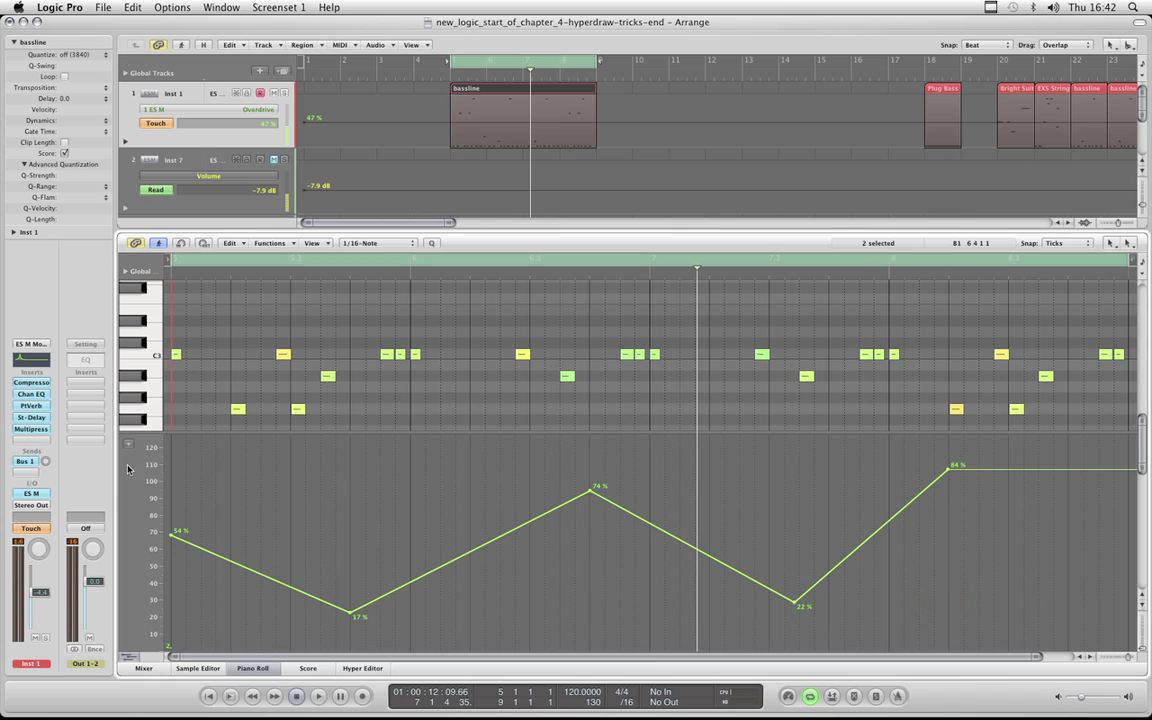
Open the HyperDraw list of other controllers, examine the numbered MIDI controllers, and close the list.
{"action": "left_click", "coordinate": [128, 443]}
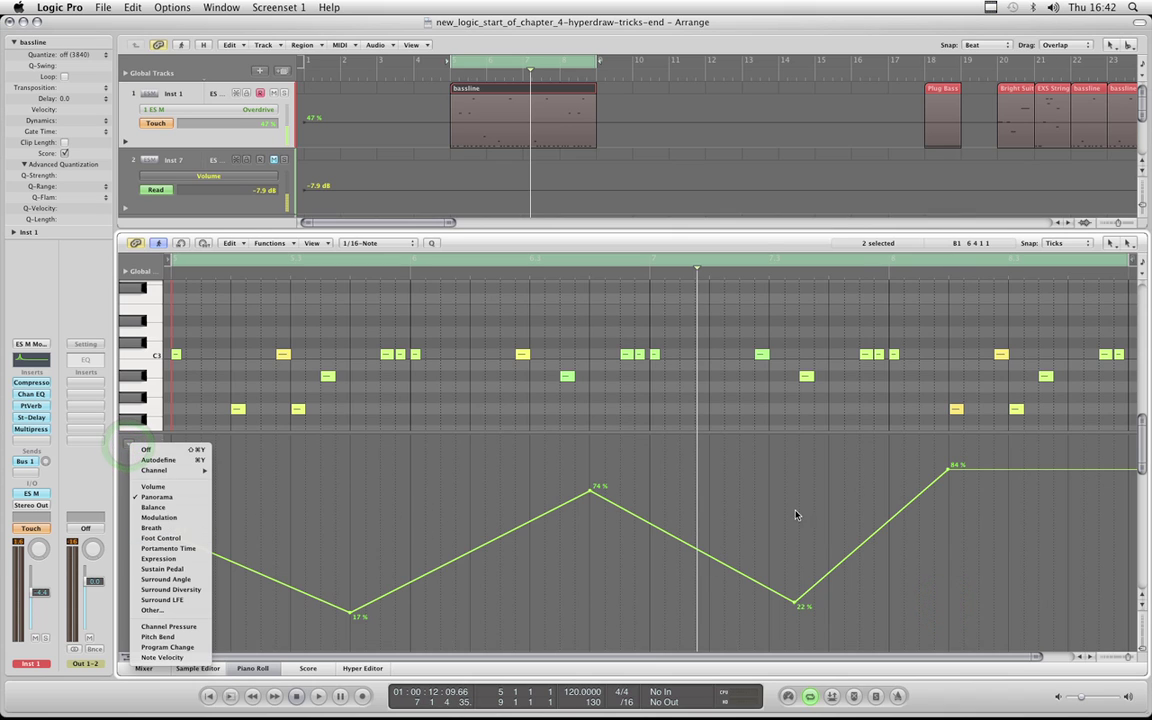
{"action": "left_click", "coordinate": [158, 610]}
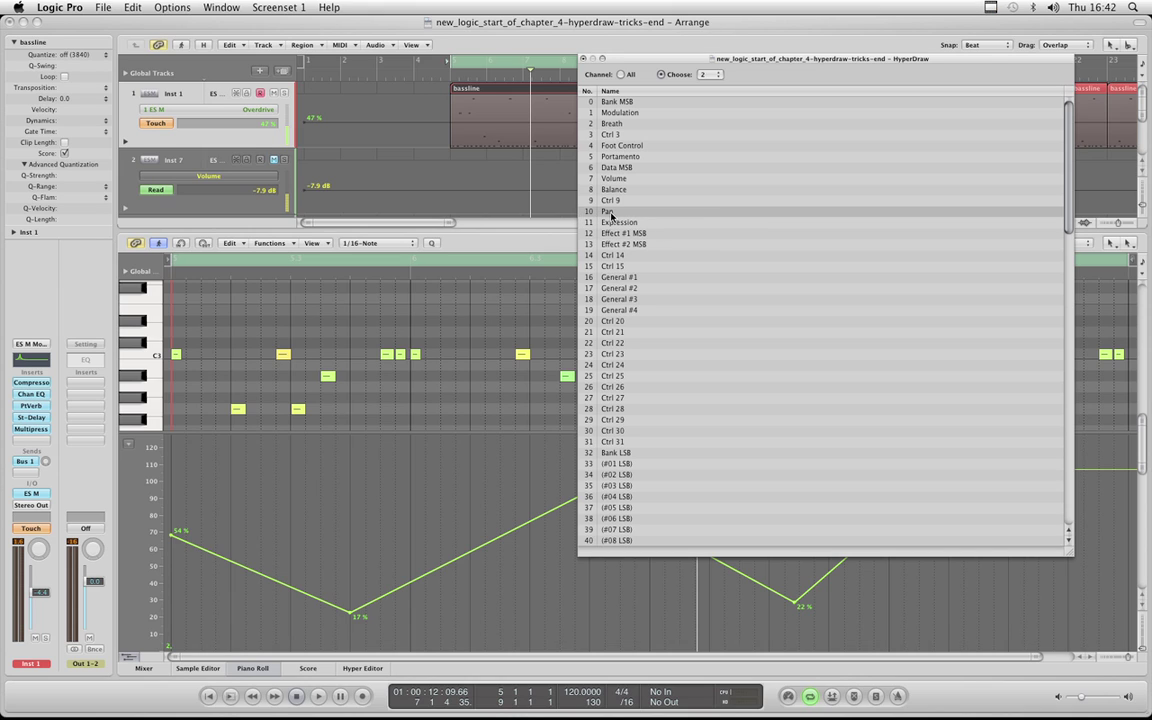
{"action": "left_click", "coordinate": [583, 59]}
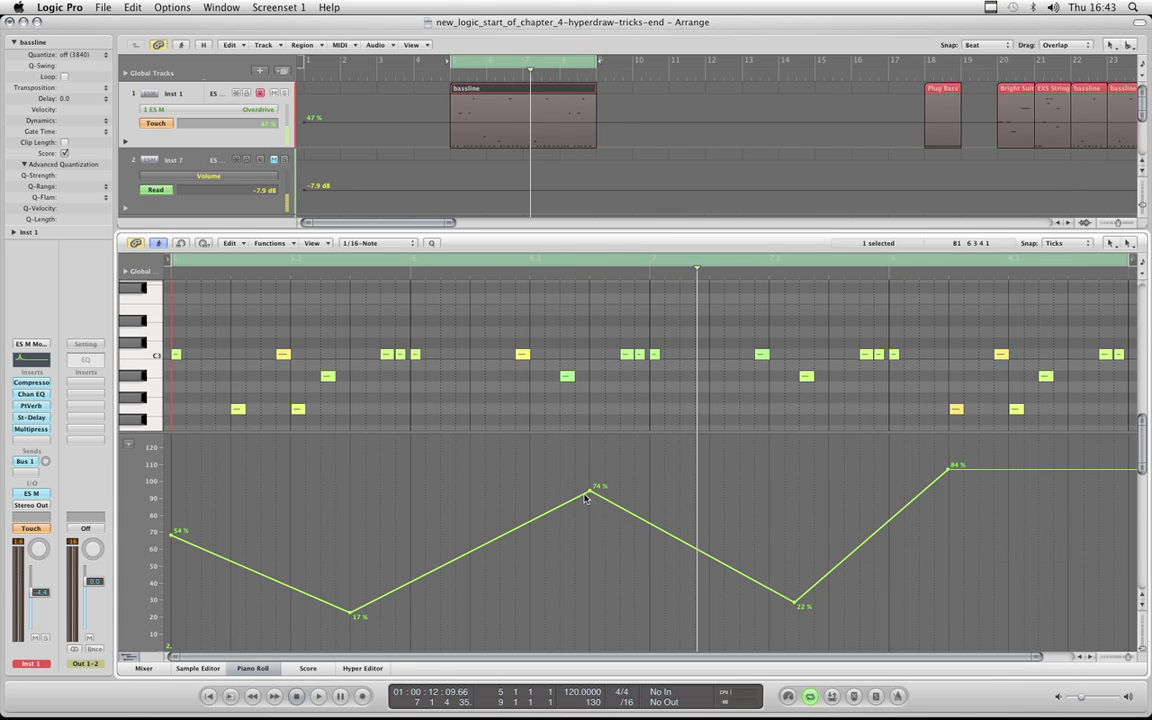
Raise the bar 6 Overdrive peak to 79 %, shift the bar 7 dip earlier at 13 %, and add nodes at 8 % and 33 %.
{"action": "left_click_drag", "start_coordinate": [589, 495], "coordinate": [590, 477]}
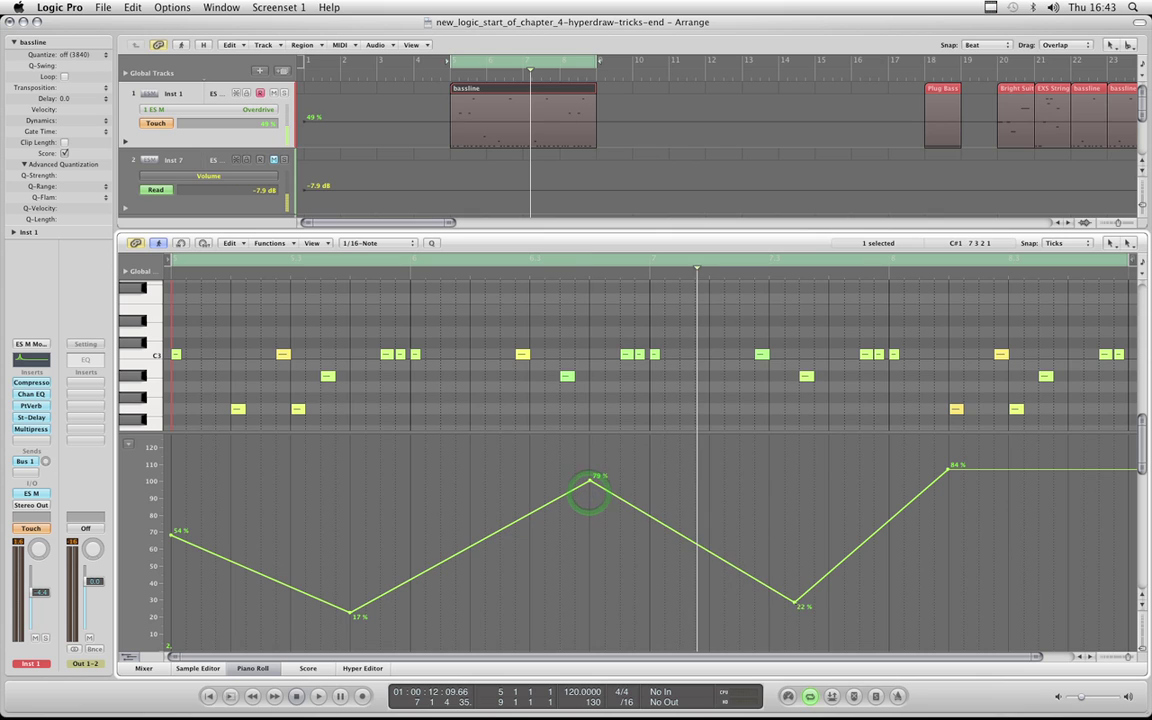
{"action": "left_click_drag", "start_coordinate": [795, 603], "coordinate": [718, 621]}
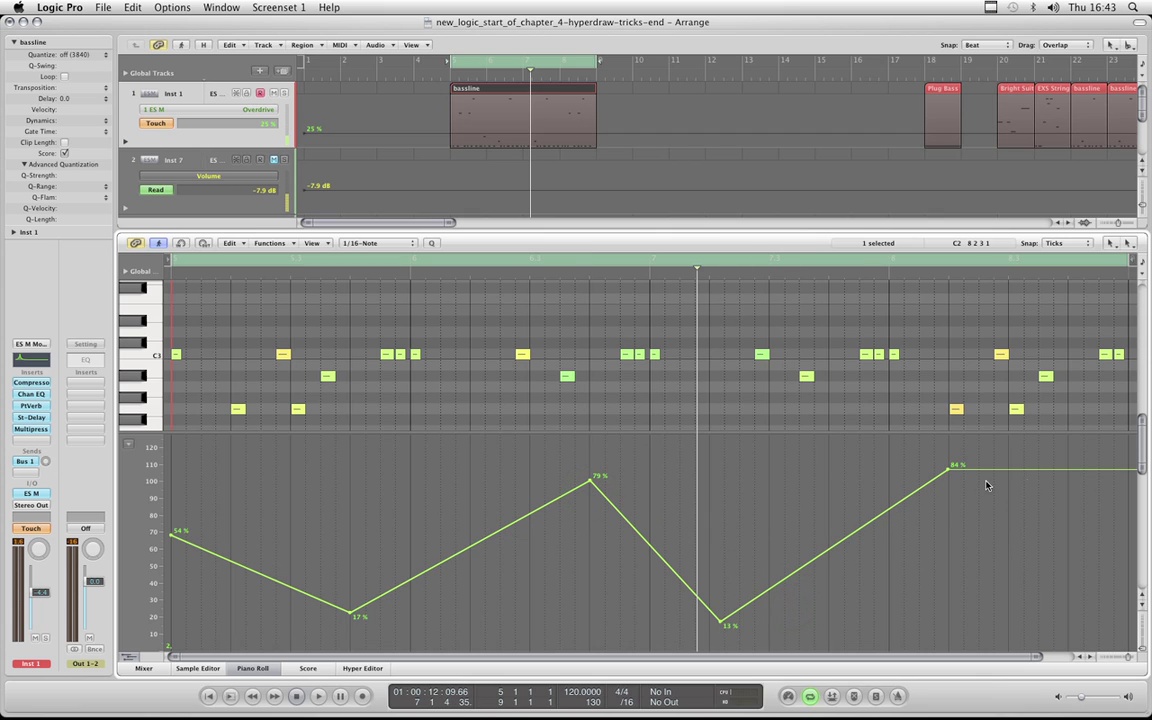
{"action": "left_click_drag", "start_coordinate": [1062, 478], "coordinate": [1062, 609]}
{"action": "key", "text": "super+z"}
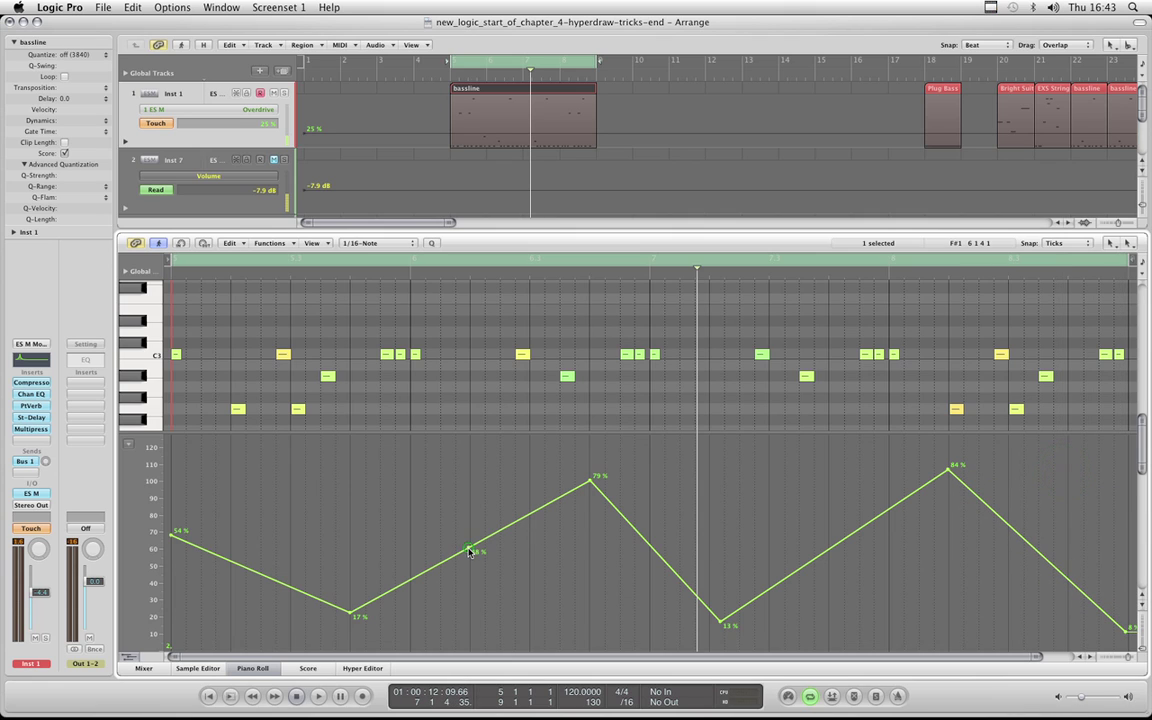
{"action": "left_click_drag", "start_coordinate": [468, 548], "coordinate": [488, 579]}
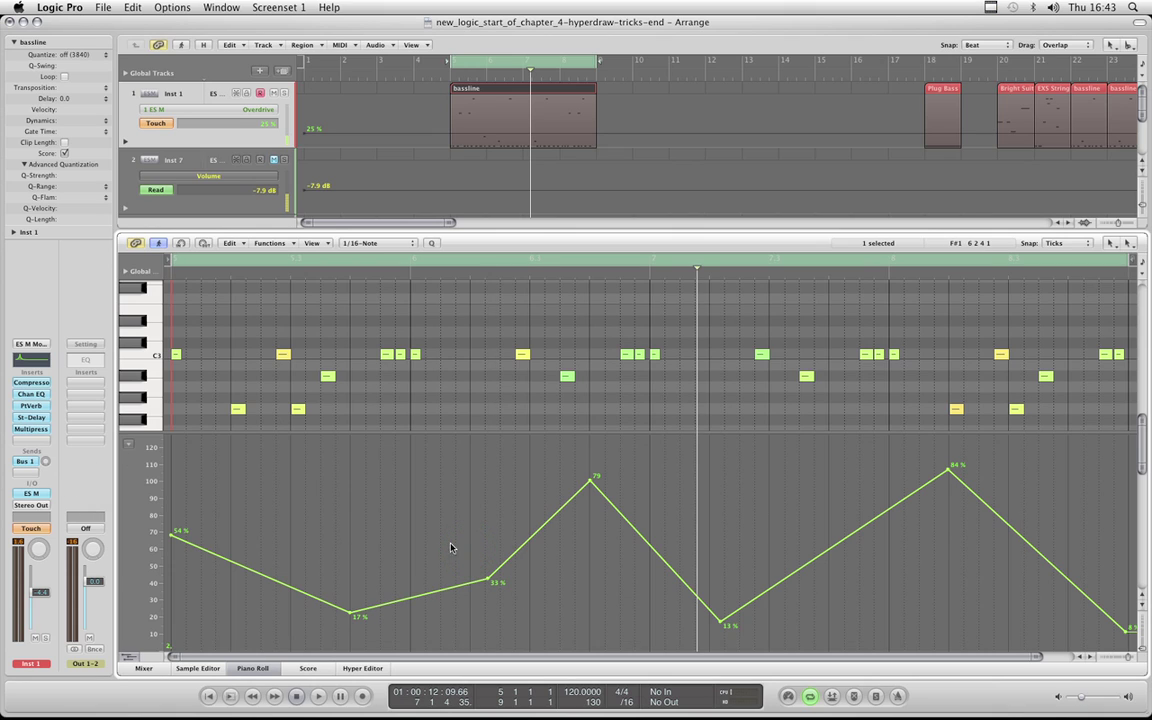
Open the ES M instrument, play the bassline to watch the Overdrive knob follow the curve, and close the instrument.
{"action": "left_click", "coordinate": [36, 494]}
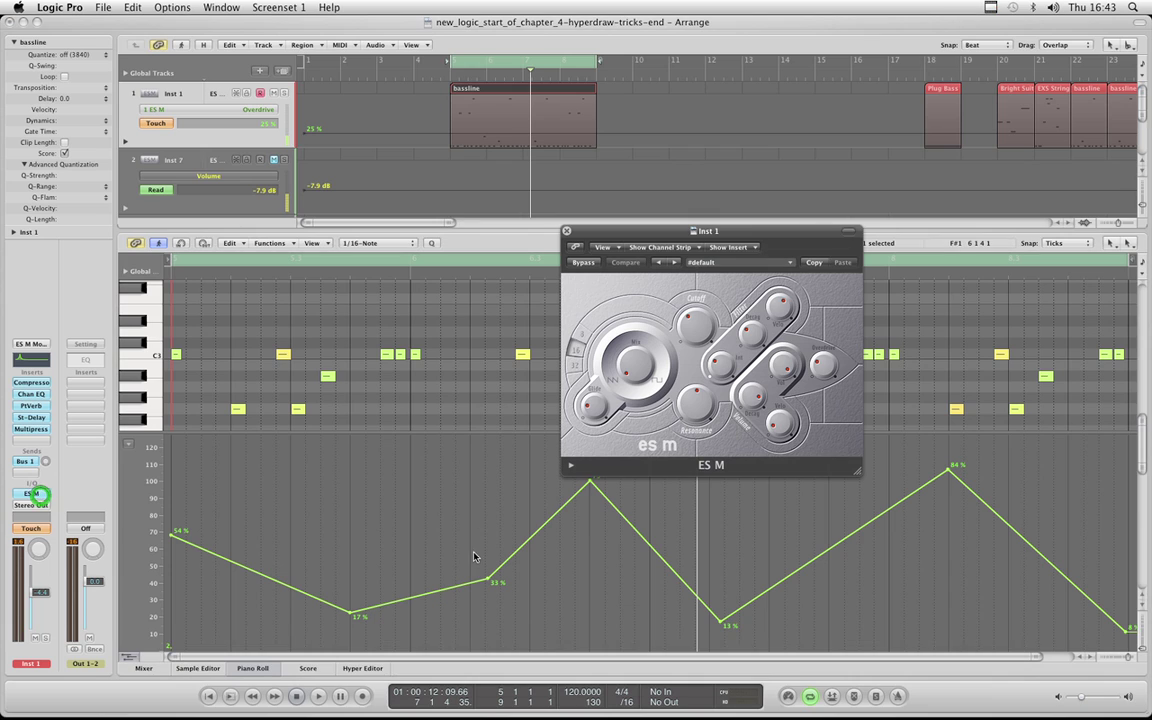
{"action": "left_click_drag", "start_coordinate": [820, 367], "coordinate": [821, 366]}
{"action": "key", "text": "space"}
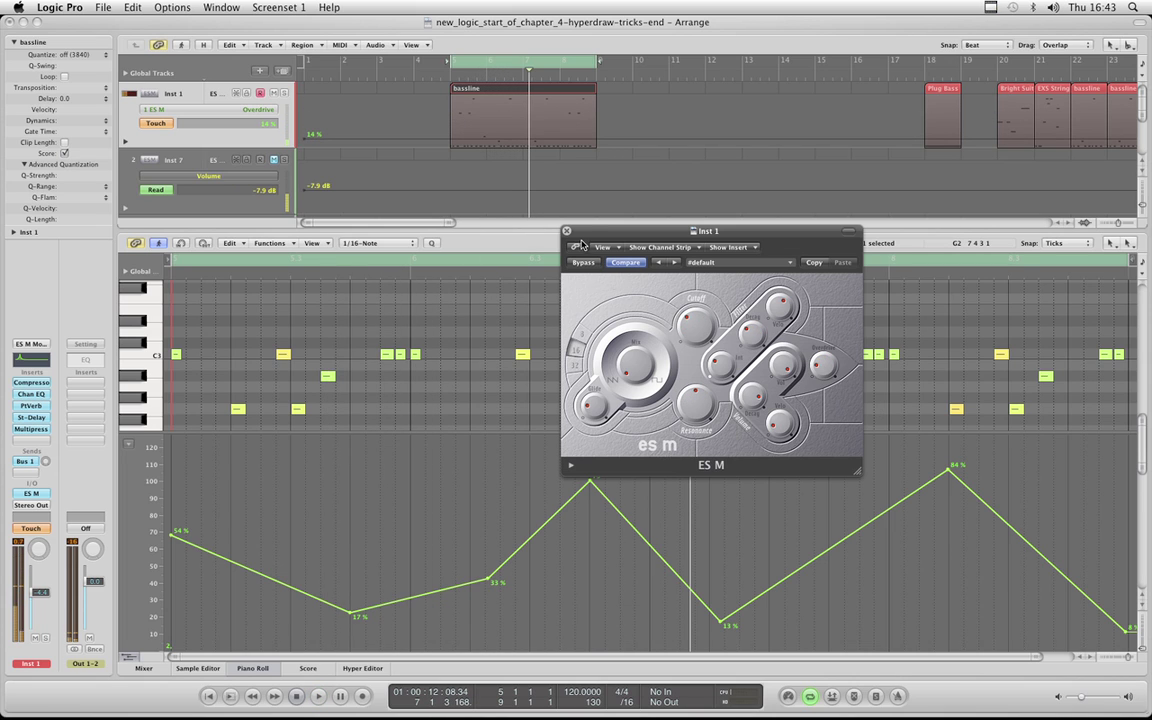
{"action": "key", "text": "super+w"}
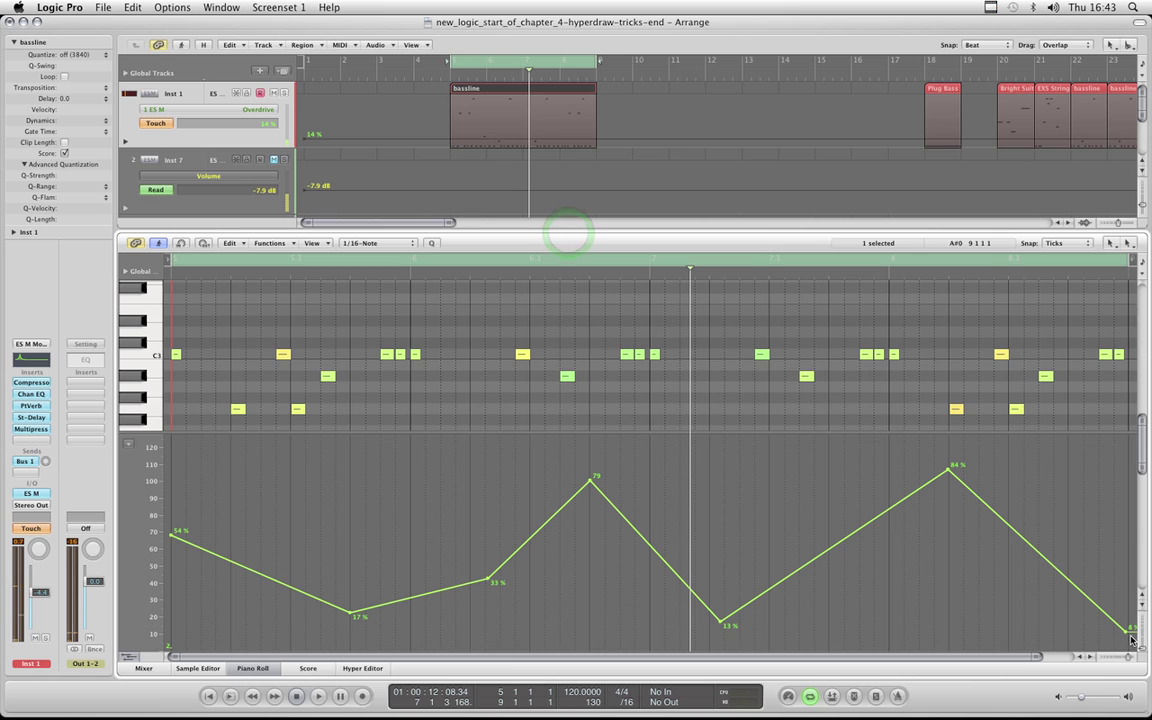
Delete all the Overdrive nodes from the bassline region's HyperDraw curve.
{"action": "mouse_move", "coordinate": [996, 521]}
{"action": "left_mouse_down"}
{"action": "mouse_move", "coordinate": [656, 579]}
{"action": "mouse_move", "coordinate": [347, 566]}
{"action": "mouse_move", "coordinate": [172, 535]}
{"action": "left_mouse_up"}
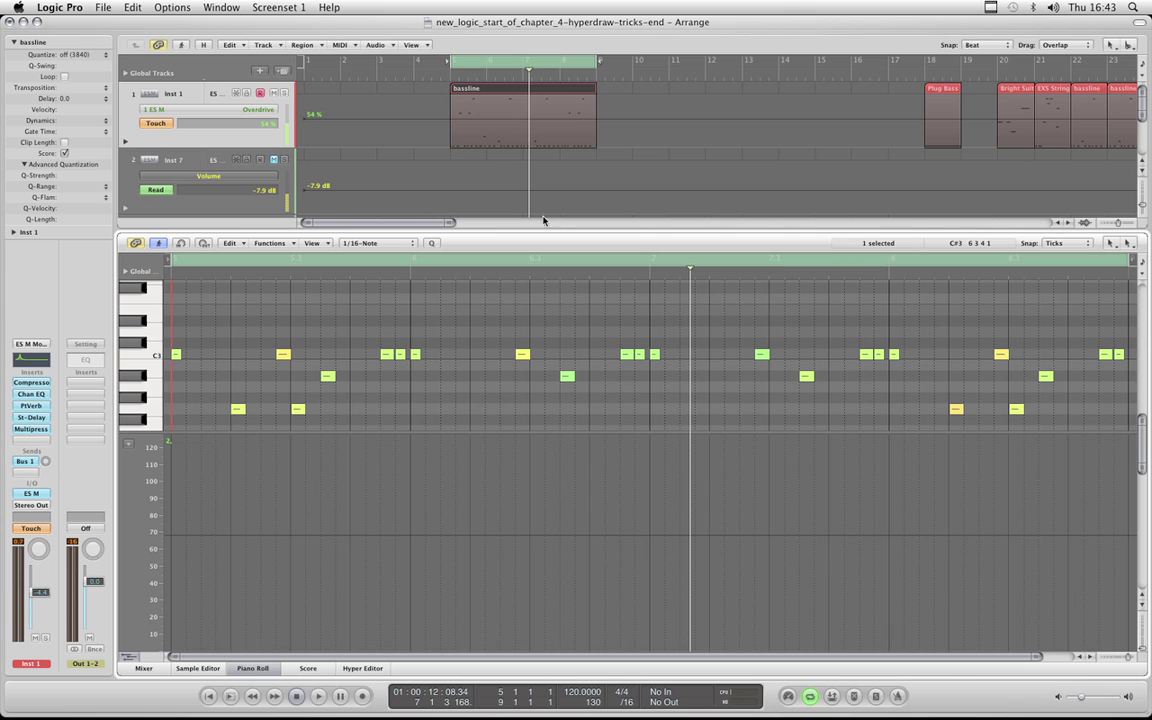
Try placing an Overdrive node at 52 % in bar 6, and remove the curve's nodes.
{"action": "left_click", "coordinate": [432, 538]}
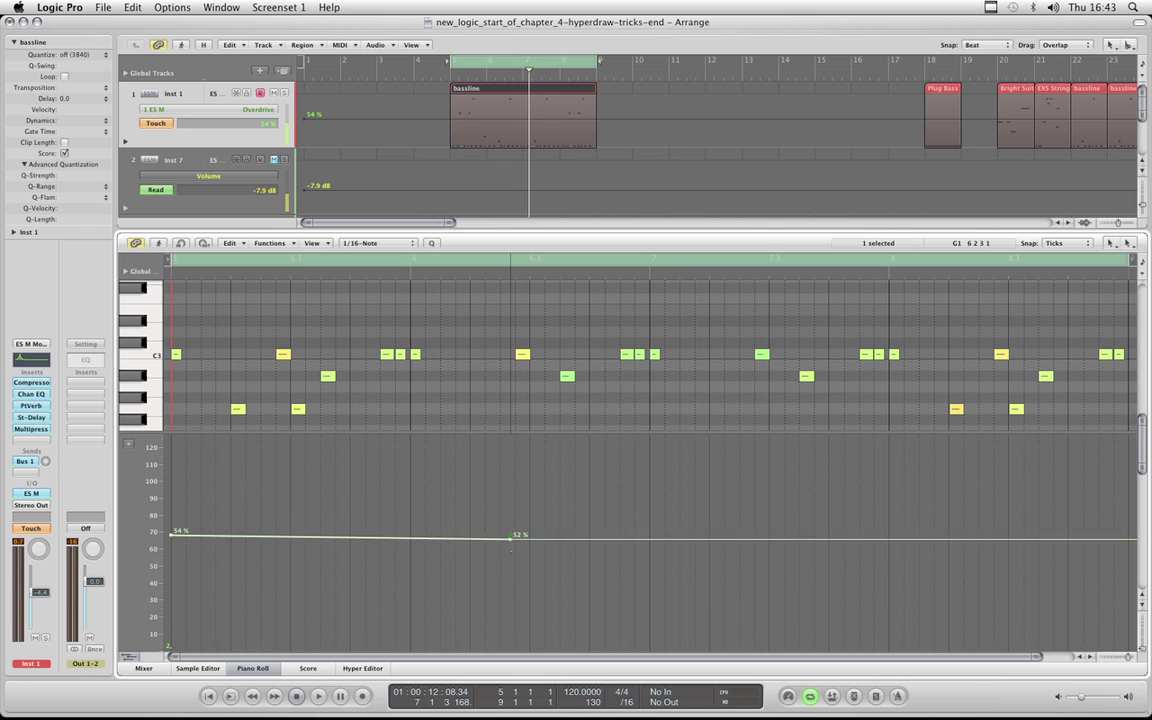
{"action": "left_click_drag", "start_coordinate": [513, 542], "coordinate": [511, 546]}
{"action": "left_click", "coordinate": [511, 546]}
{"action": "left_click", "coordinate": [170, 537]}
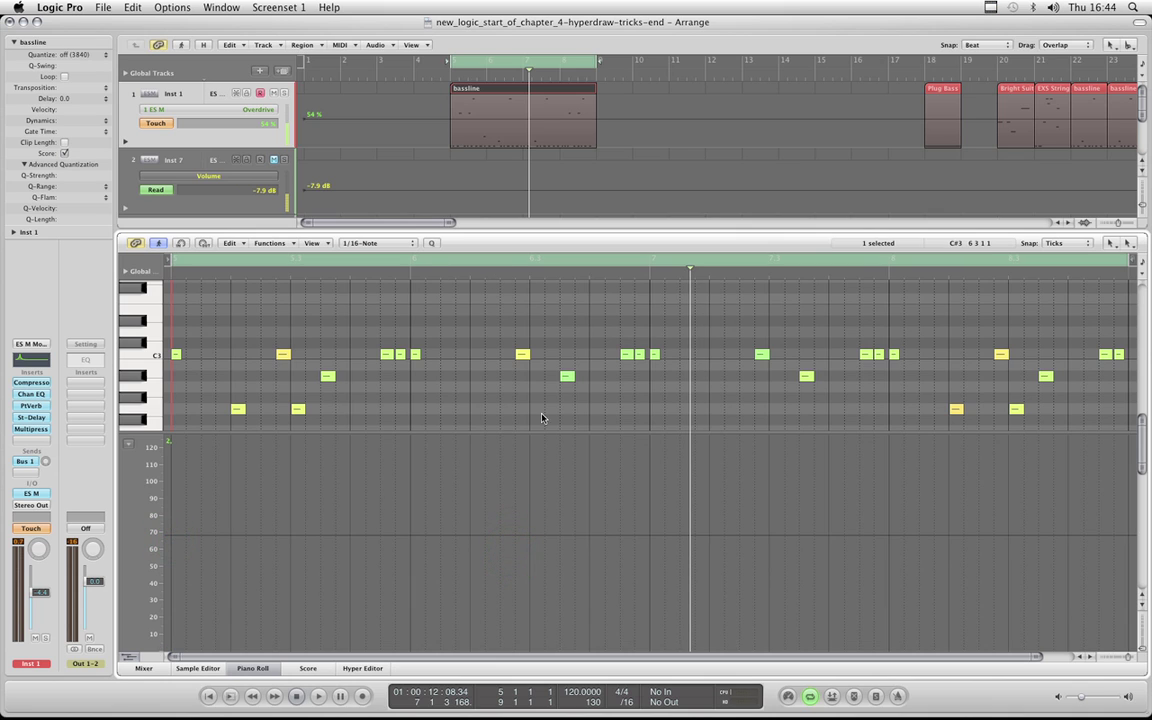
Adjust the heights of the Piano Roll pane and its HyperDraw area.
{"action": "mouse_move", "coordinate": [539, 433]}
{"action": "left_mouse_down"}
{"action": "mouse_move", "coordinate": [539, 468]}
{"action": "mouse_move", "coordinate": [540, 442]}
{"action": "left_mouse_up"}
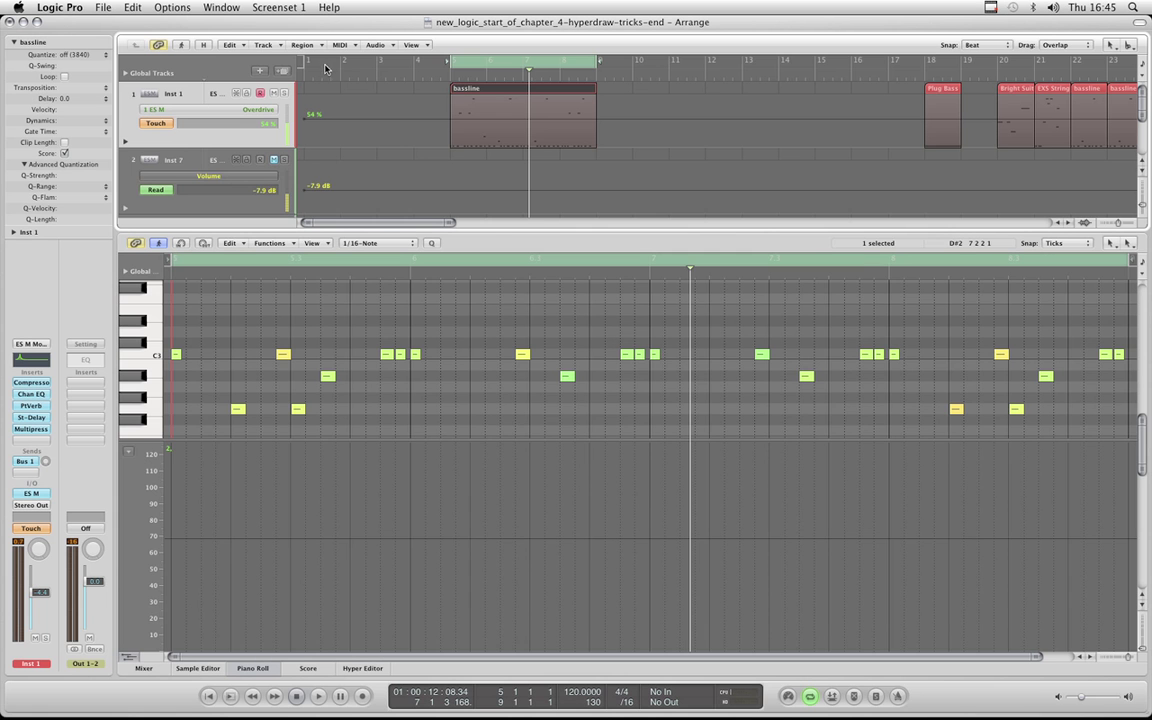
{"action": "left_click_drag", "start_coordinate": [487, 229], "coordinate": [488, 234]}
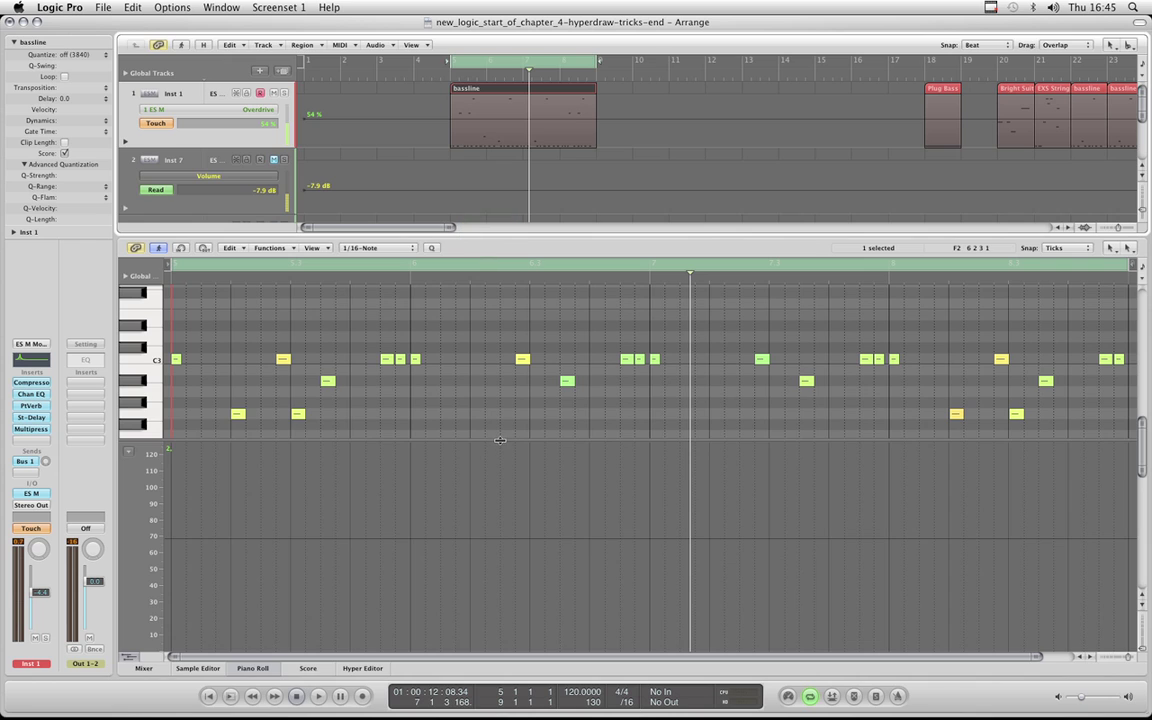
{"action": "left_click_drag", "start_coordinate": [499, 438], "coordinate": [511, 476]}
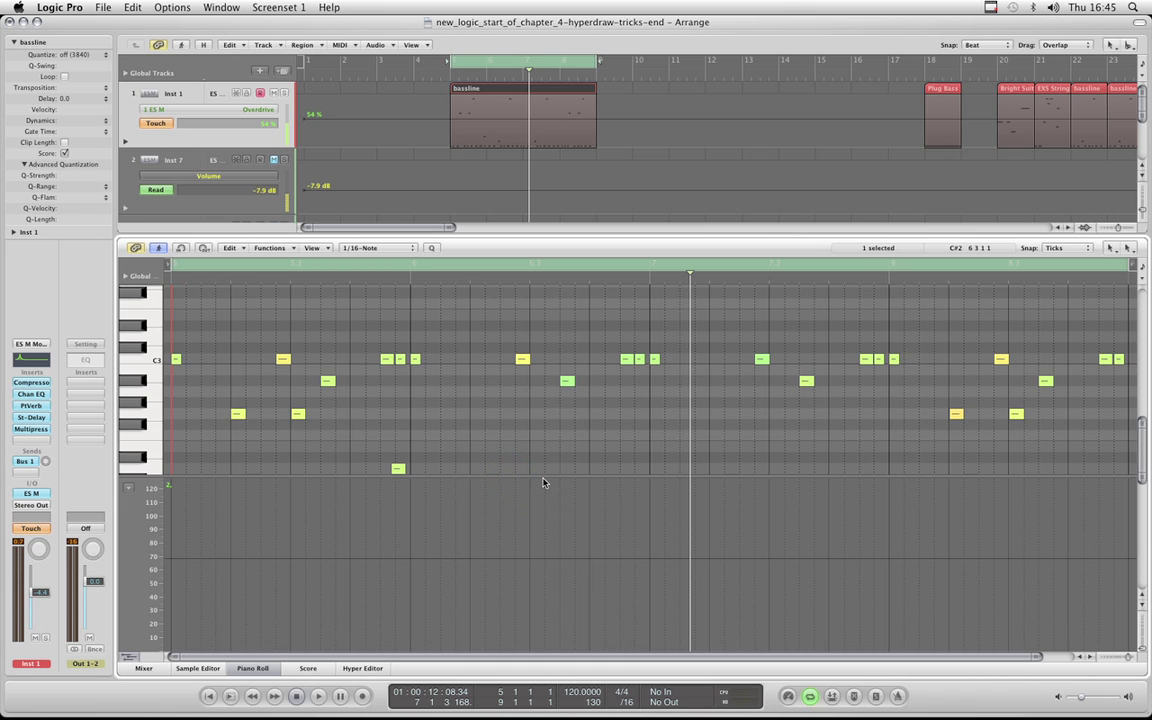
{"action": "left_click_drag", "start_coordinate": [543, 478], "coordinate": [553, 444]}
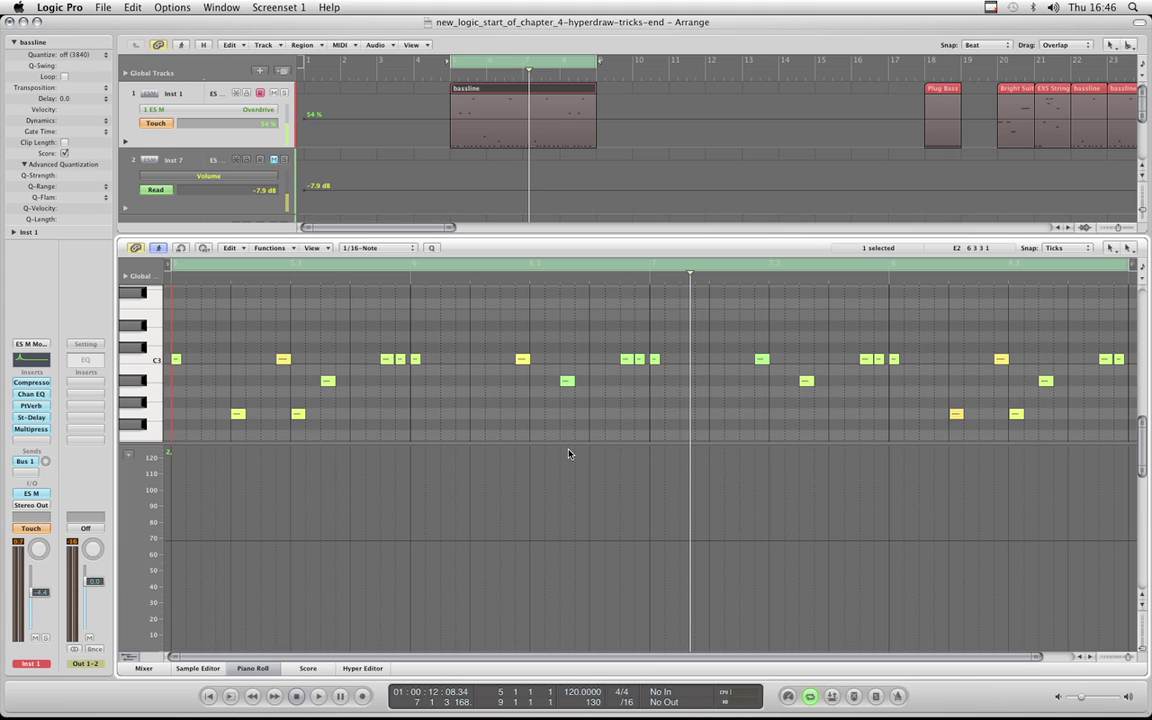
Draw an Overdrive curve that rises from 54 % to 80 % in bar 5, holds into bar 6 and falls to 48 %.
{"action": "left_click", "coordinate": [274, 543]}
{"action": "left_click_drag", "start_coordinate": [324, 541], "coordinate": [376, 483]}
{"action": "left_click", "coordinate": [469, 488]}
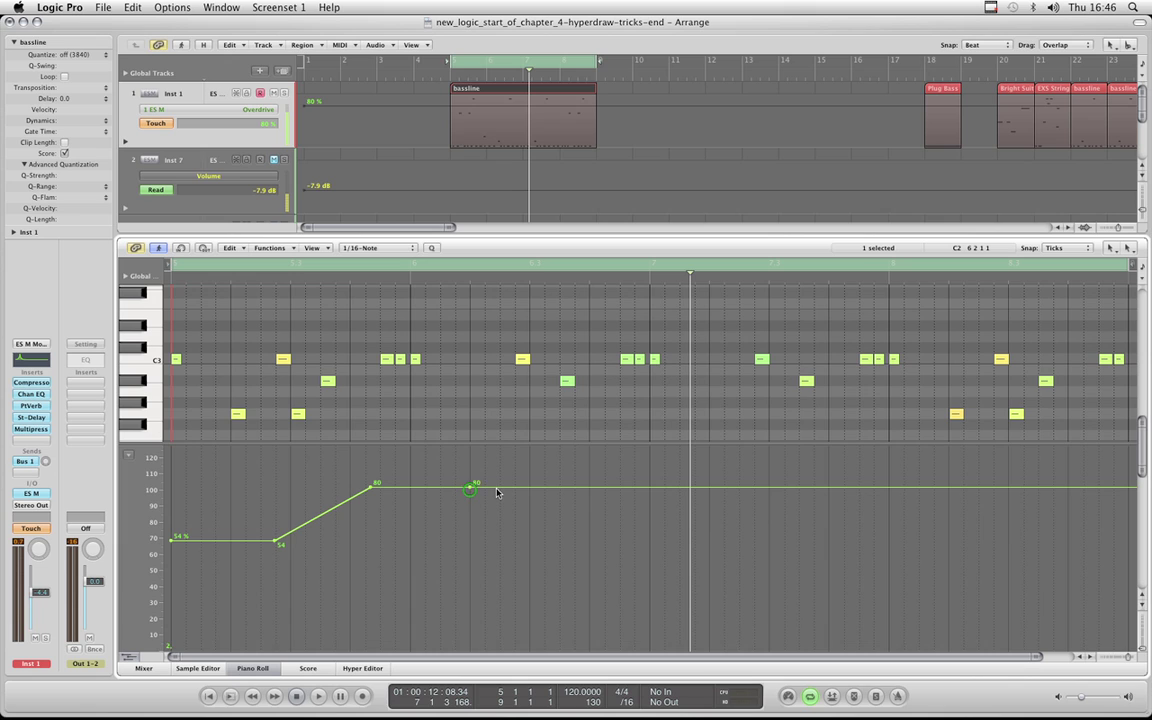
{"action": "mouse_move", "coordinate": [497, 489]}
{"action": "left_mouse_down"}
{"action": "mouse_move", "coordinate": [566, 581]}
{"action": "mouse_move", "coordinate": [572, 551]}
{"action": "left_mouse_up"}
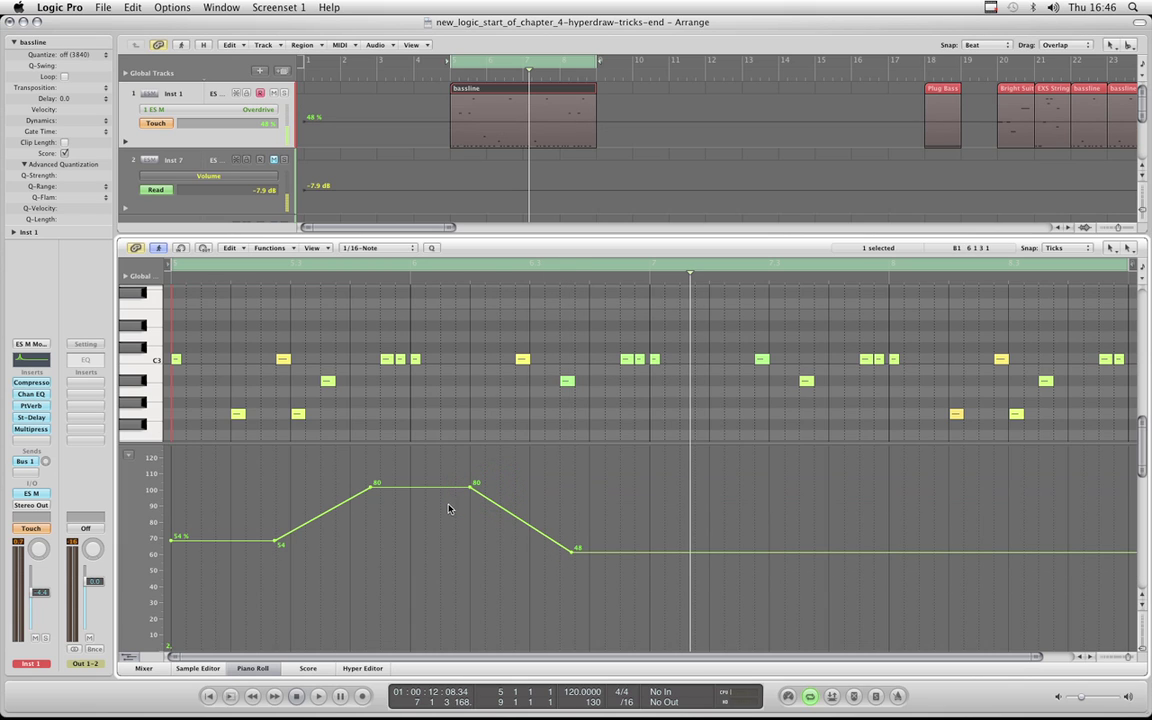
Move the 48 % node to beat 3 of bar 6 and add another 48 % node directly below the second 80 % node.
{"action": "mouse_move", "coordinate": [572, 551]}
{"action": "left_mouse_down"}
{"action": "mouse_move", "coordinate": [478, 549]}
{"action": "mouse_move", "coordinate": [550, 551]}
{"action": "mouse_move", "coordinate": [531, 553]}
{"action": "left_mouse_up"}
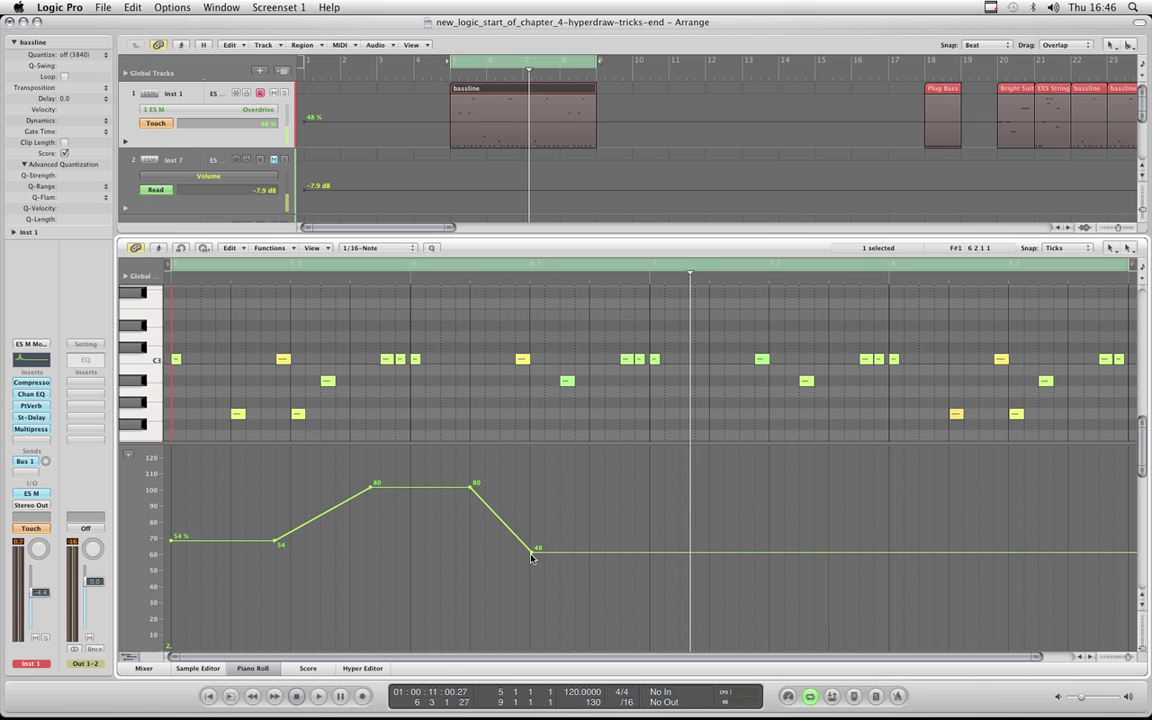
{"action": "left_click", "coordinate": [531, 551]}
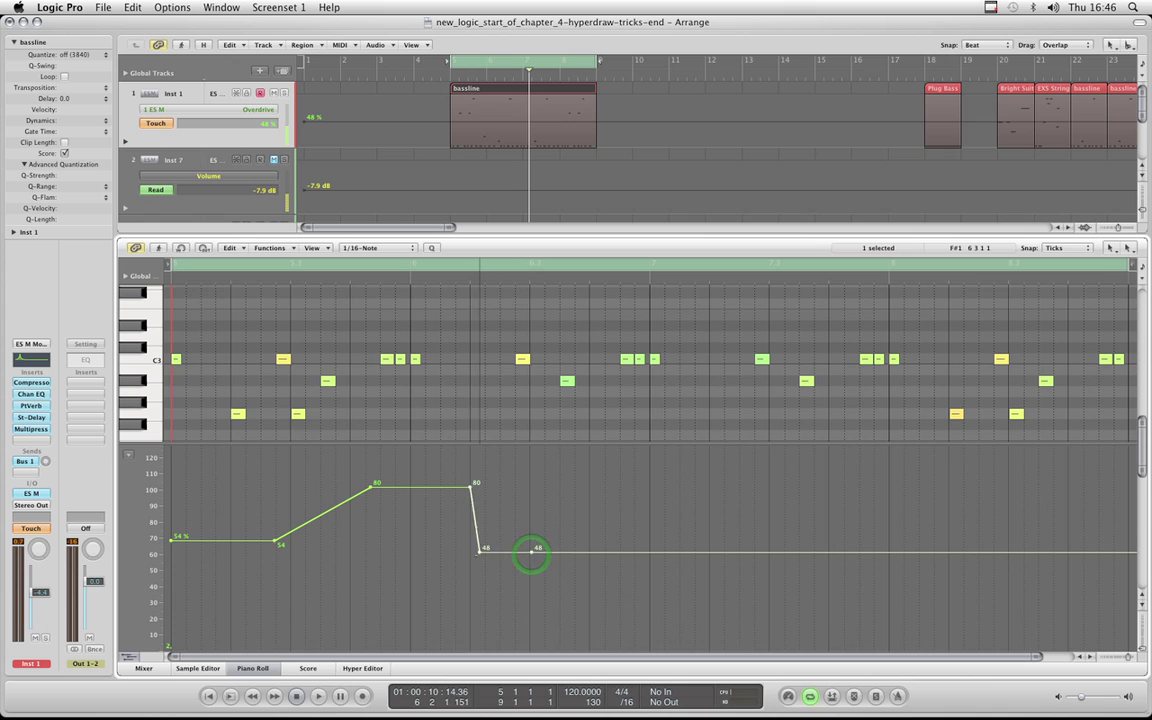
{"action": "left_click_drag", "start_coordinate": [478, 551], "coordinate": [470, 551]}
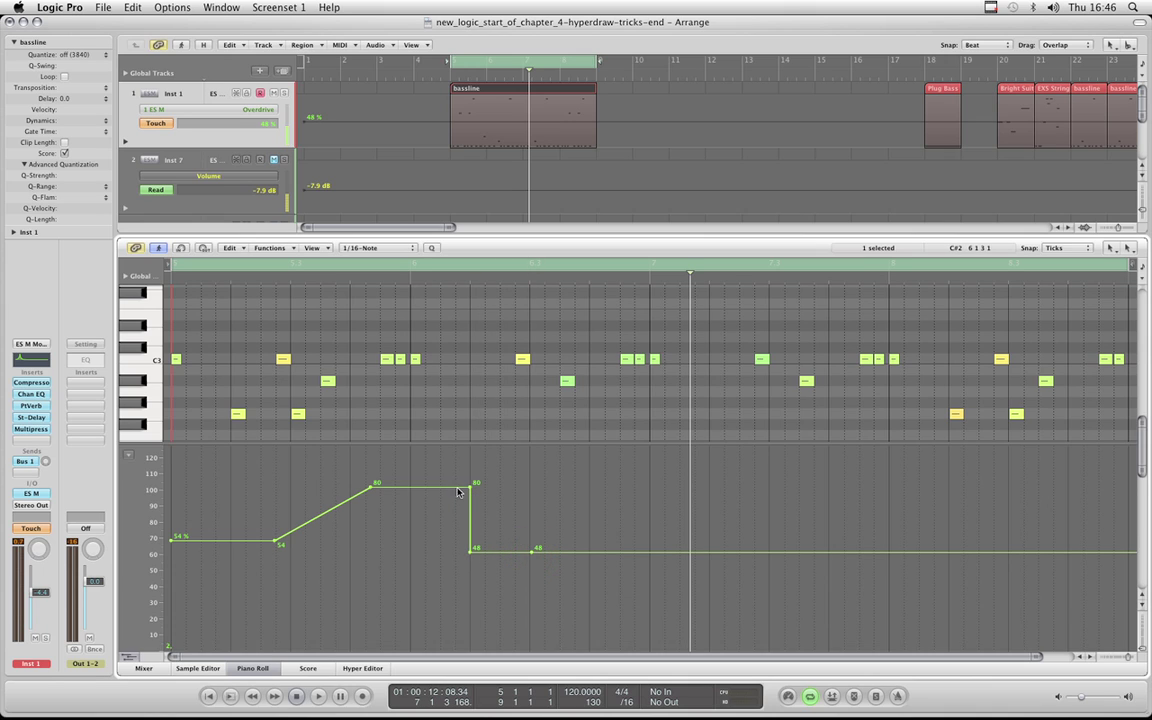
Delete every node of the Overdrive curve, working back from bar 6 to the region's start.
{"action": "left_click", "coordinate": [531, 553]}
{"action": "left_click", "coordinate": [470, 553]}
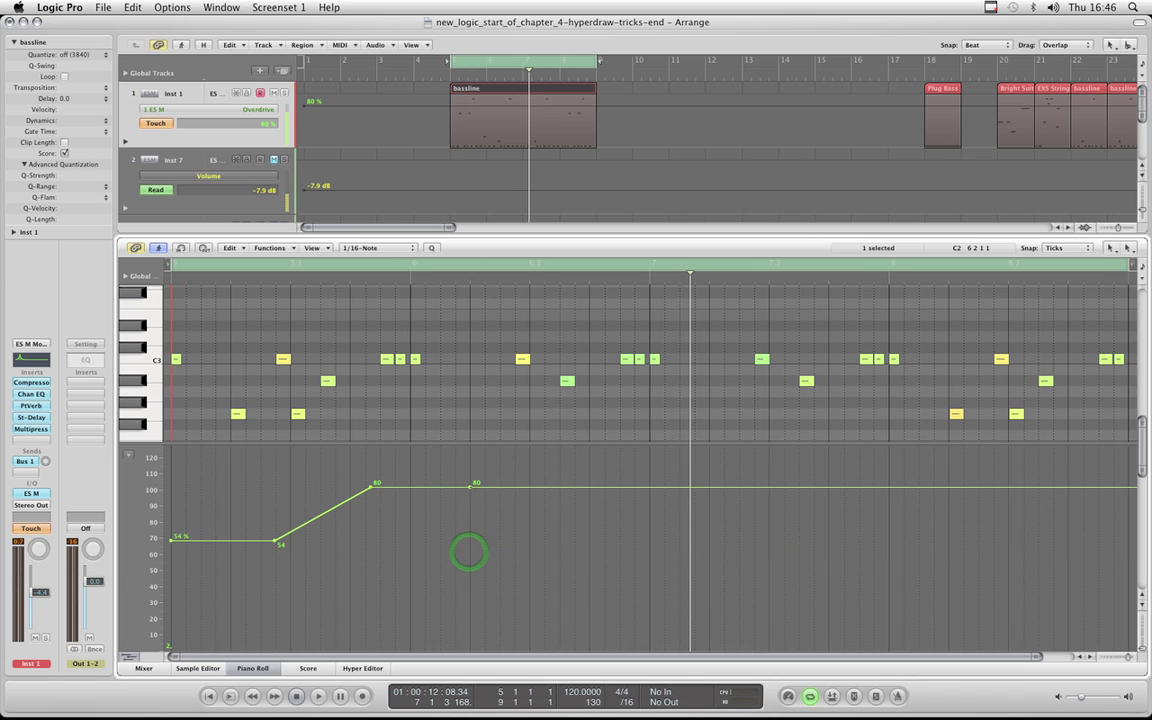
{"action": "left_click", "coordinate": [470, 487]}
{"action": "left_click", "coordinate": [373, 486]}
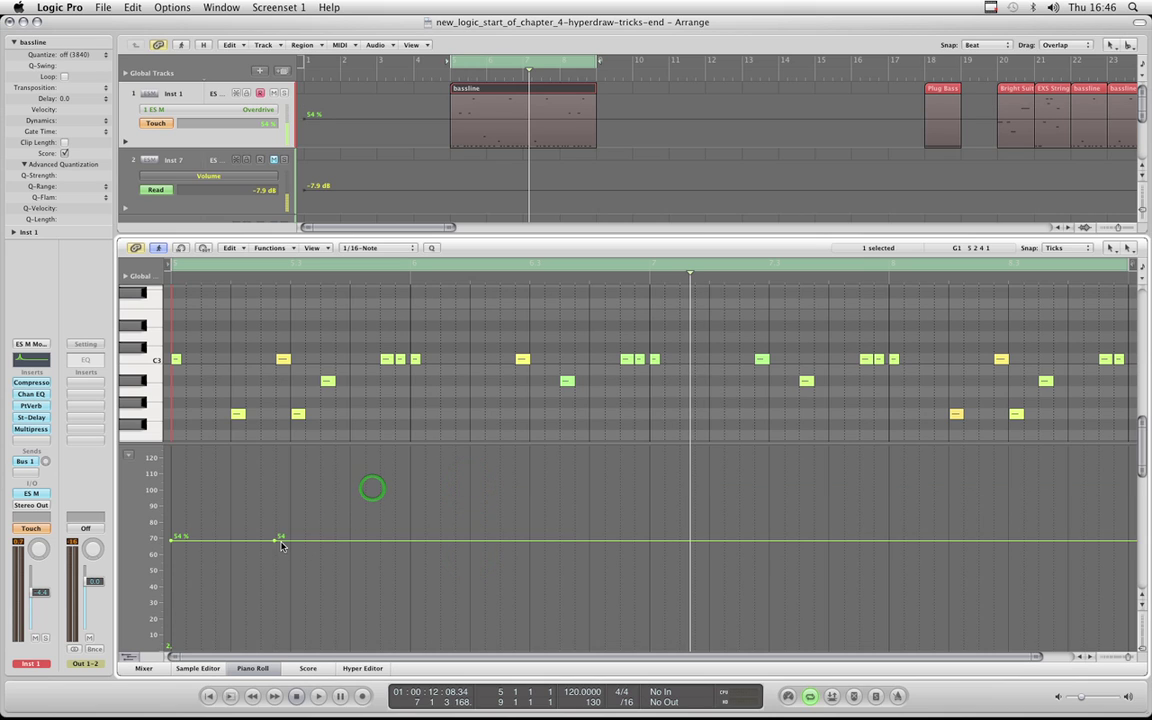
{"action": "left_click", "coordinate": [277, 541]}
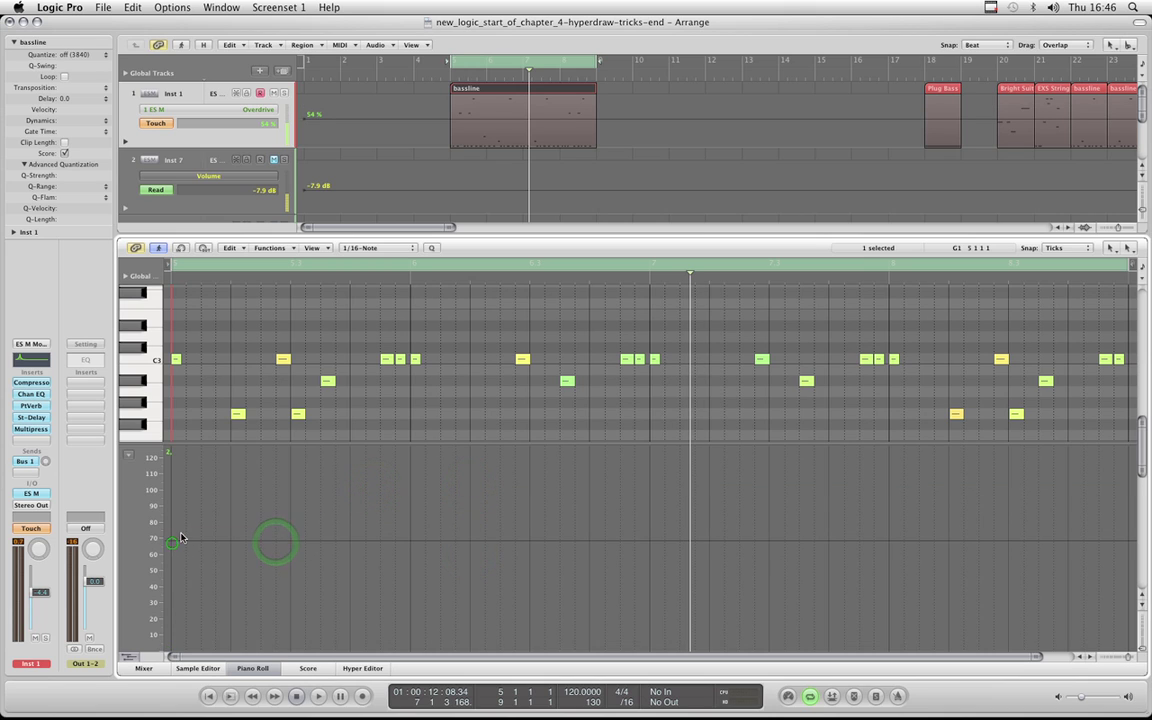
{"action": "left_click", "coordinate": [172, 541]}
Move the playhead to the start of bar 8.
{"action": "left_click_drag", "start_coordinate": [690, 281], "coordinate": [888, 291]}
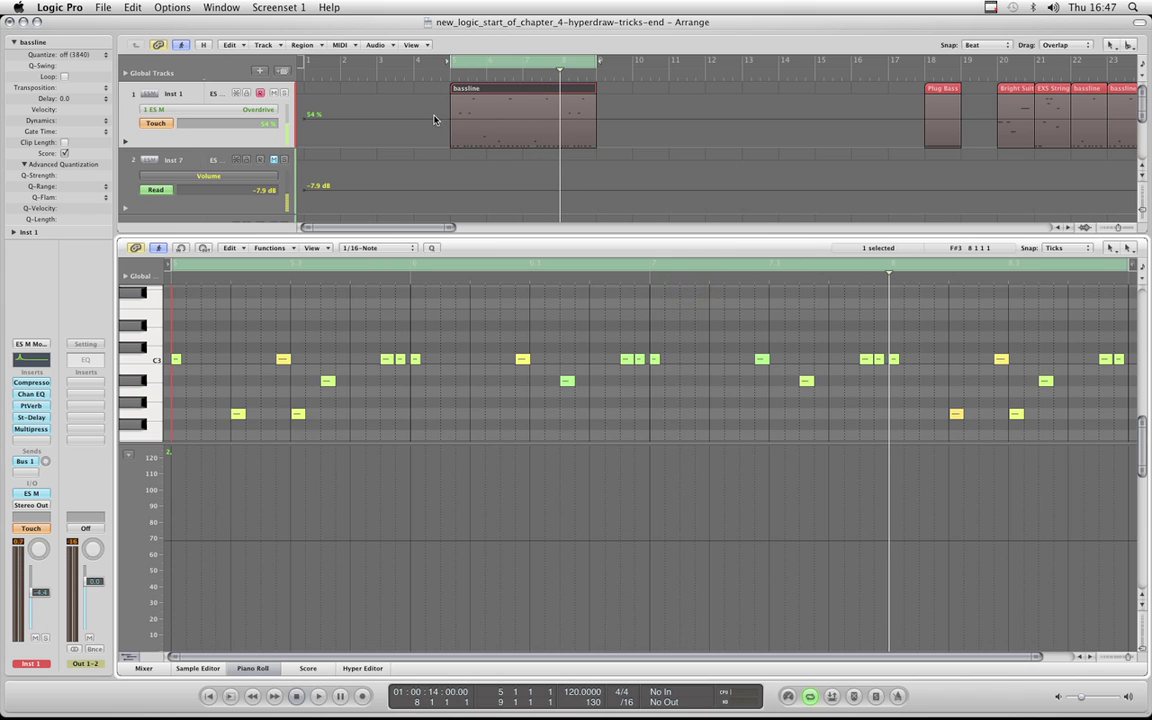
Enlarge the Piano Roll and its HyperDraw area, and hide the track automation in the Arrange area.
{"action": "left_click_drag", "start_coordinate": [605, 236], "coordinate": [605, 180]}
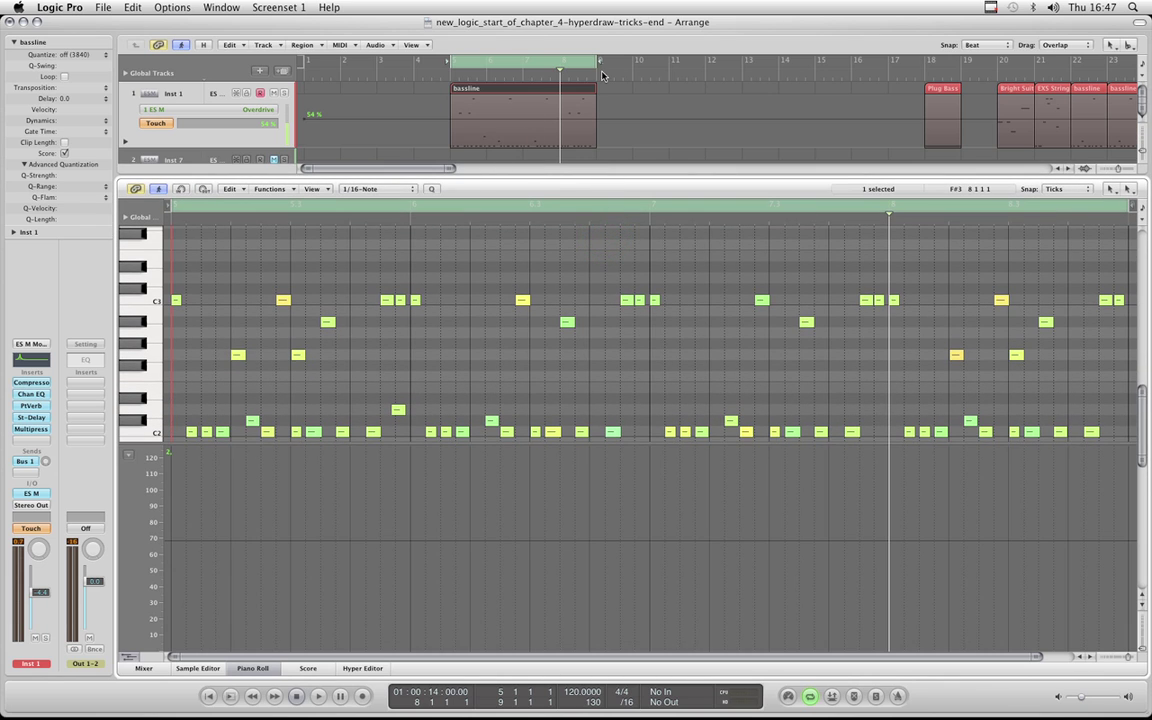
{"action": "left_click", "coordinate": [608, 45]}
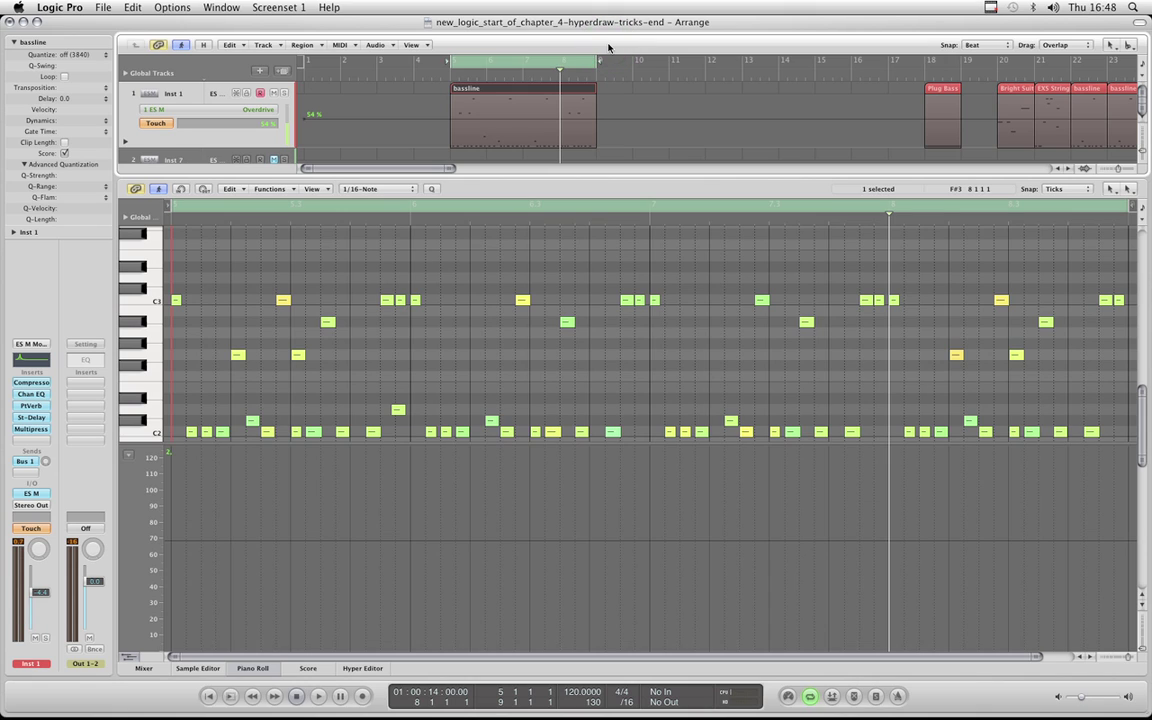
{"action": "key", "text": "a"}
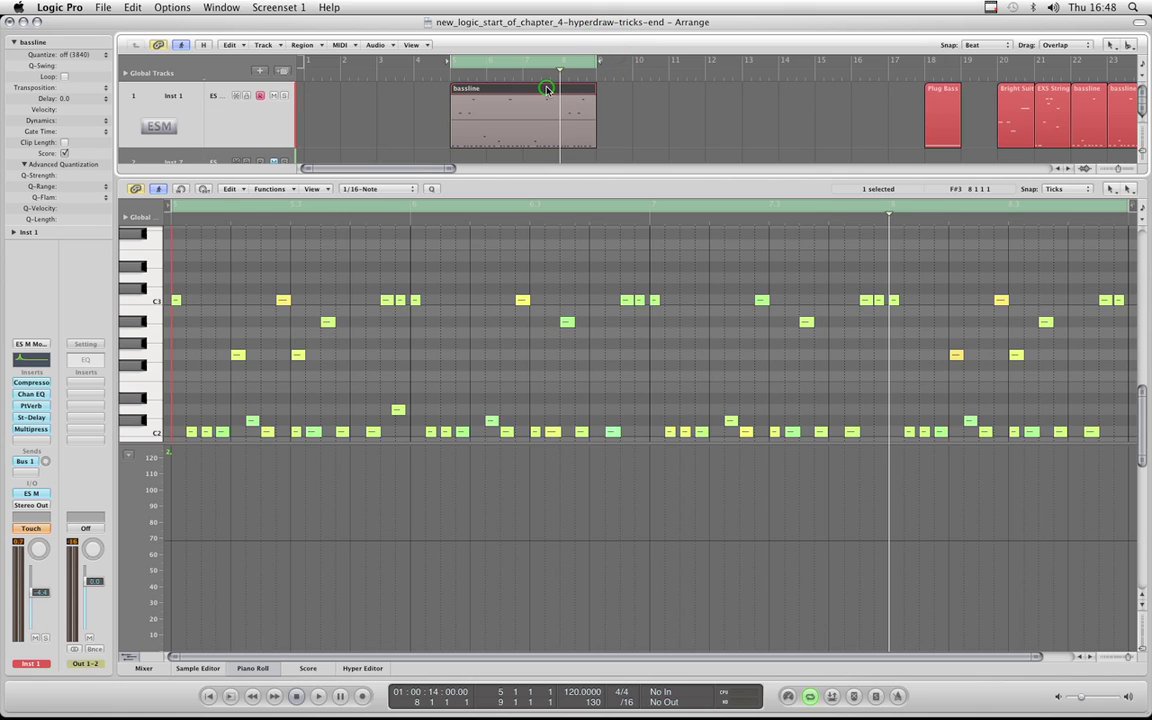
{"action": "left_click_drag", "start_coordinate": [547, 89], "coordinate": [547, 91]}
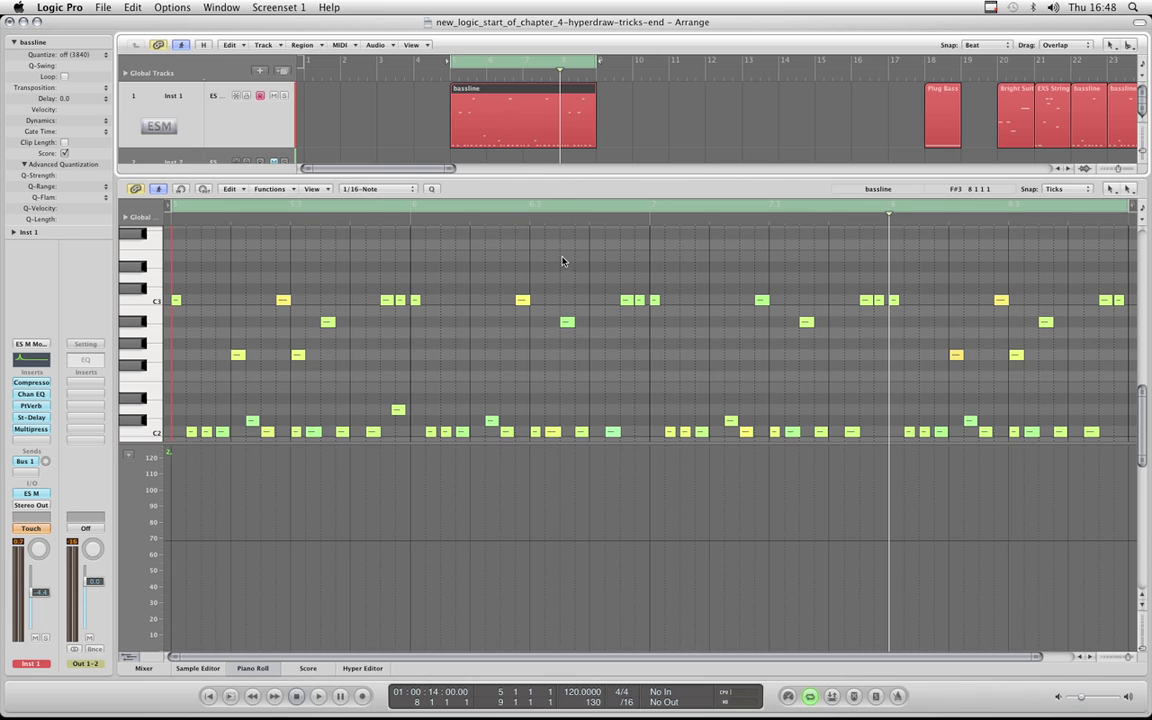
{"action": "left_click_drag", "start_coordinate": [615, 444], "coordinate": [617, 384]}
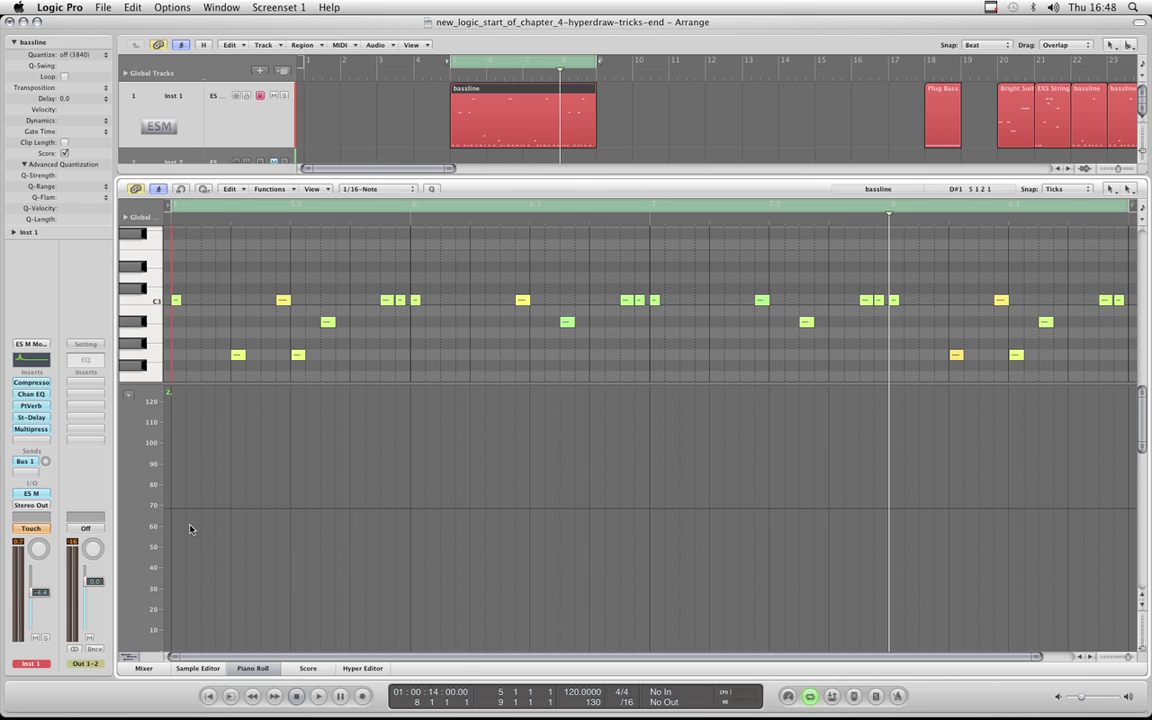
Draw an Overdrive curve in HyperDraw falling from 85 % at the region's start to 4 % just before beat 2 of bar 5.
{"action": "left_click", "coordinate": [228, 509]}
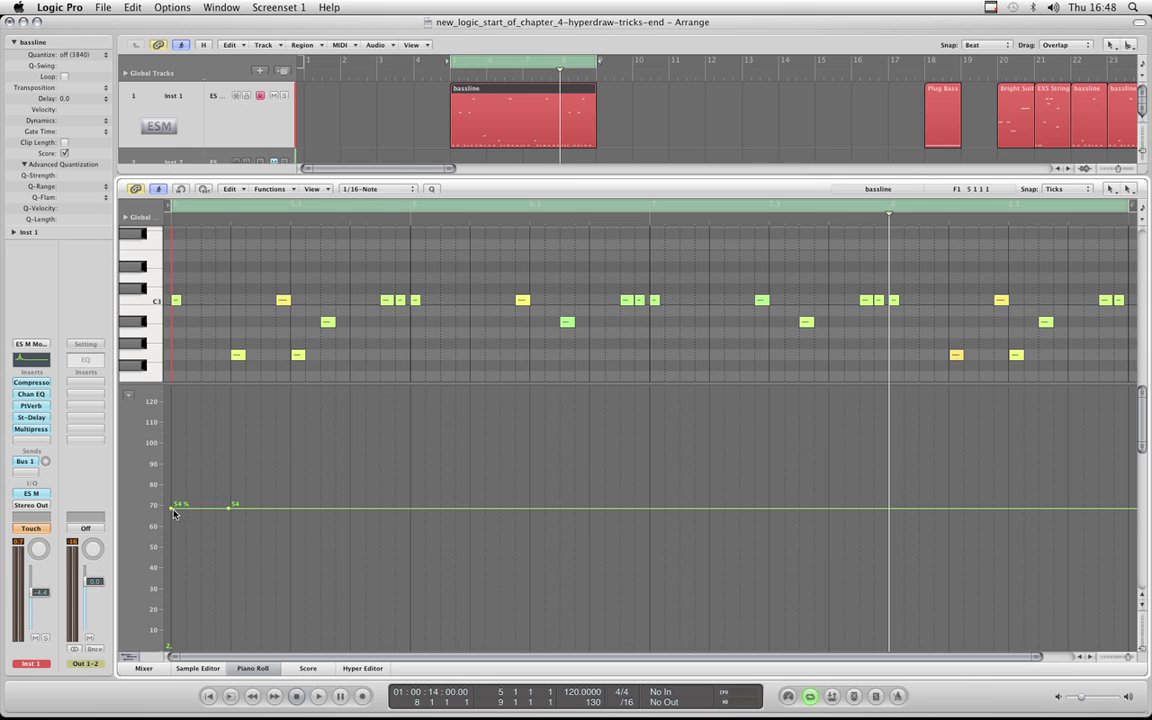
{"action": "left_click_drag", "start_coordinate": [171, 512], "coordinate": [171, 425]}
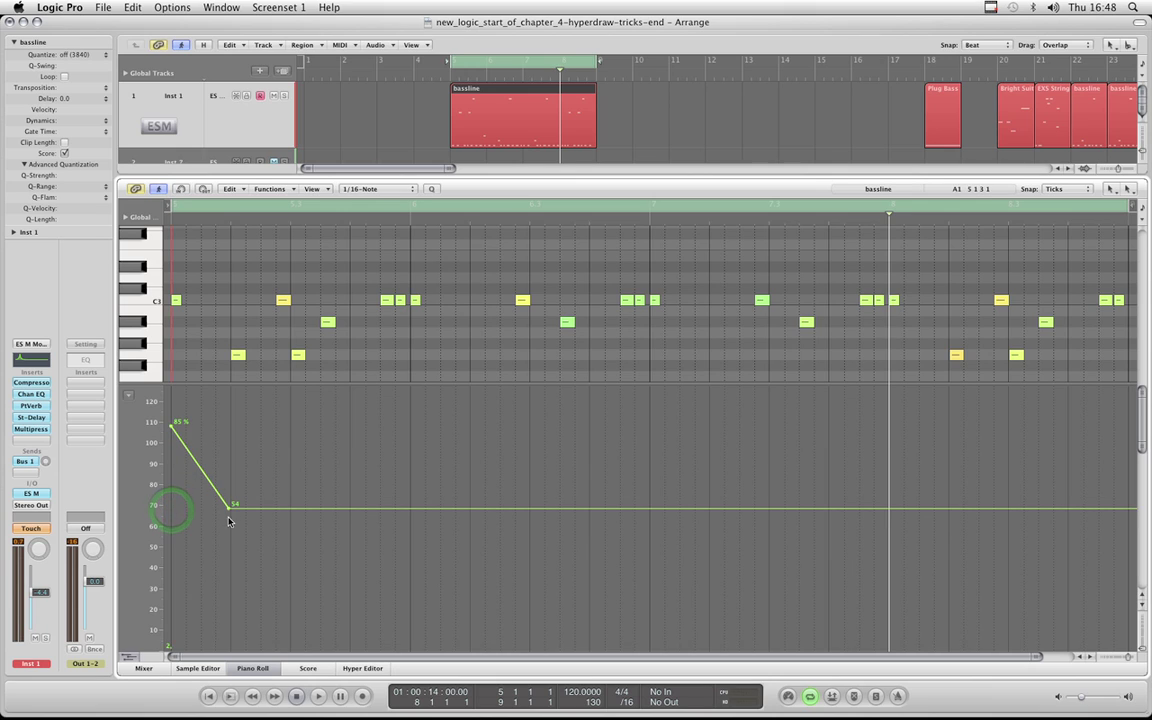
{"action": "left_click_drag", "start_coordinate": [229, 514], "coordinate": [230, 633]}
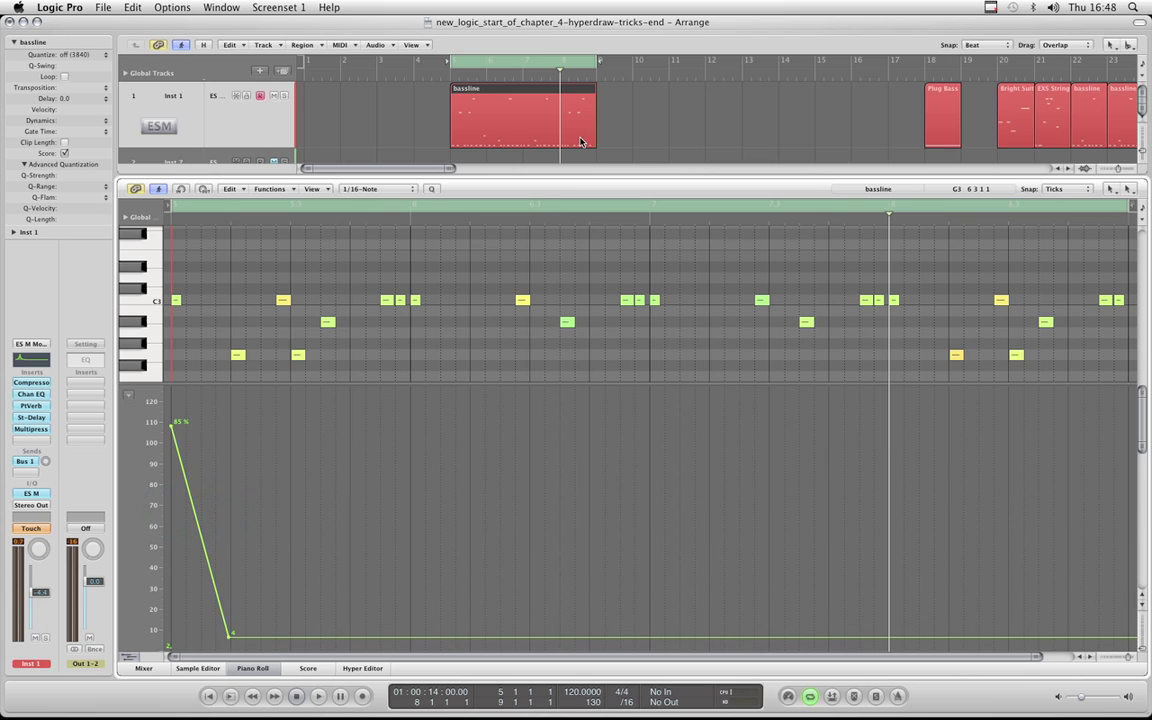
Shorten the bassline region to one bar, bar 5, and set the cycle range to the region's length.
{"action": "left_click_drag", "start_coordinate": [594, 144], "coordinate": [487, 139]}
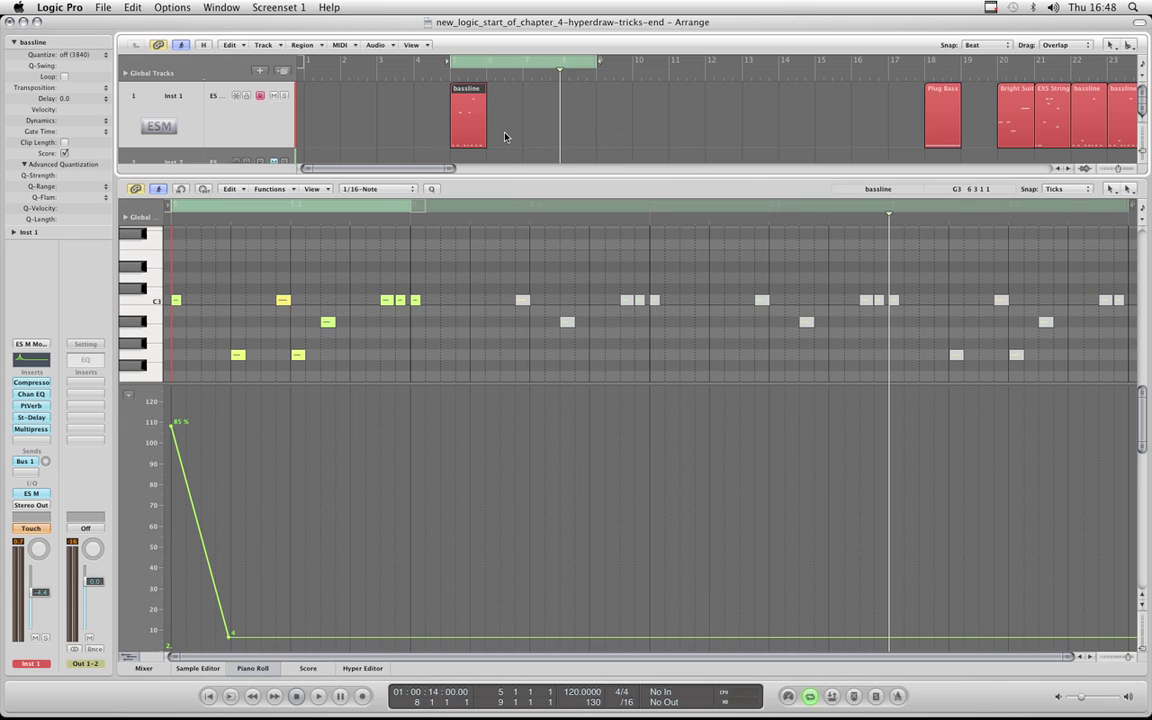
{"action": "key", "text": "z"}
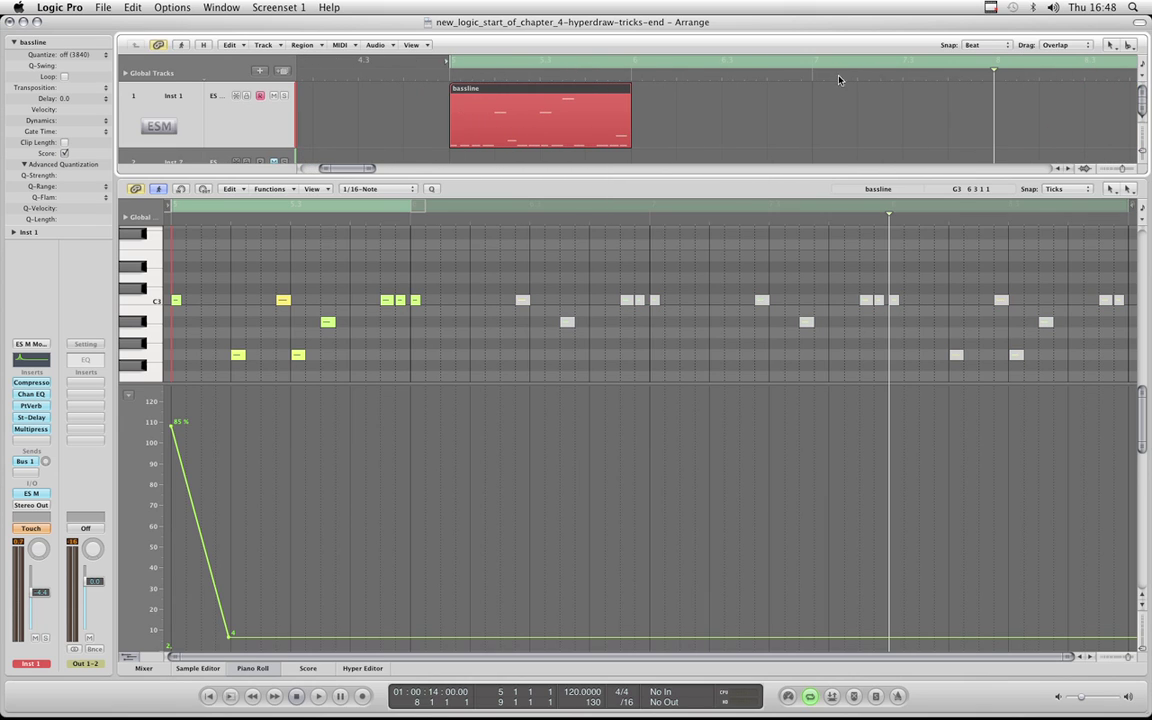
{"action": "key", "text": "ctrl+u"}
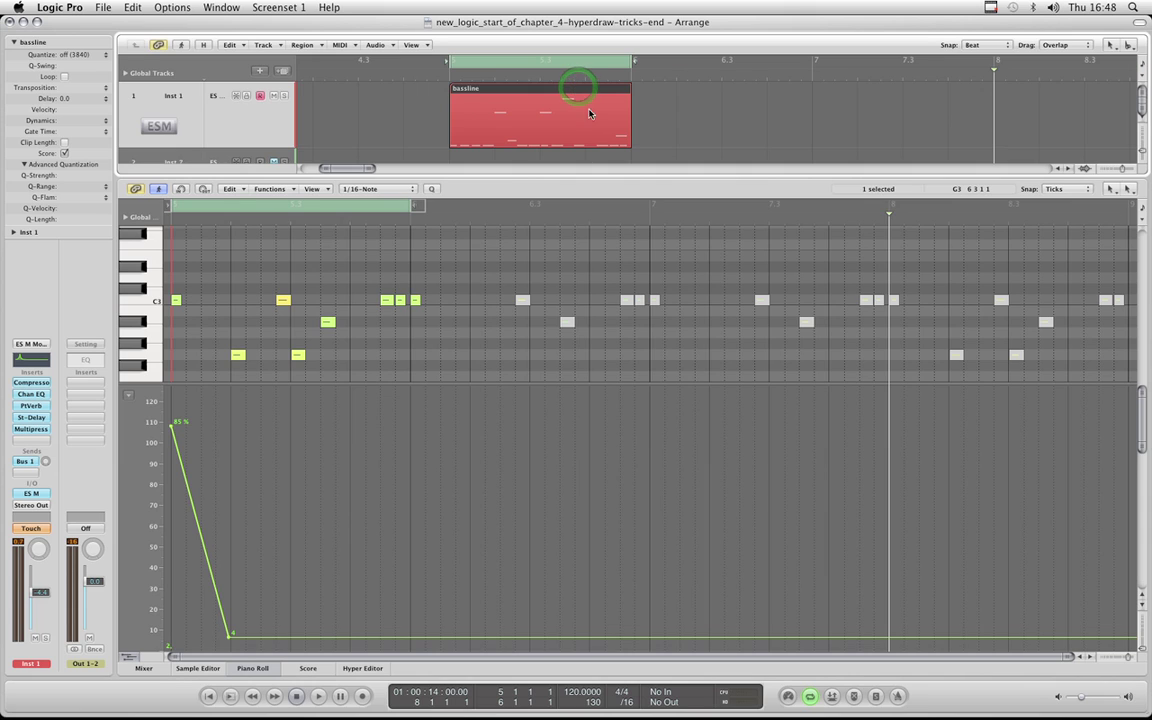
Set the Piano Roll snap to Division and move the 4 % node to the third sixteenth of beat 1.
{"action": "left_click", "coordinate": [511, 187]}
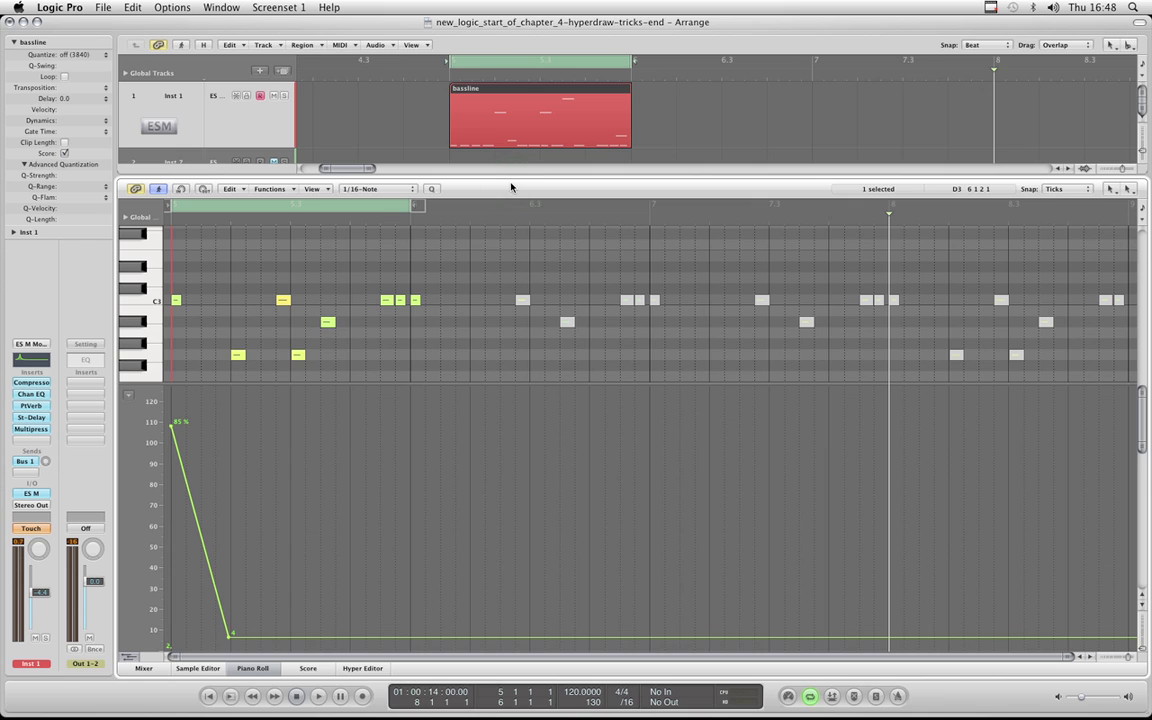
{"action": "key", "text": "z"}
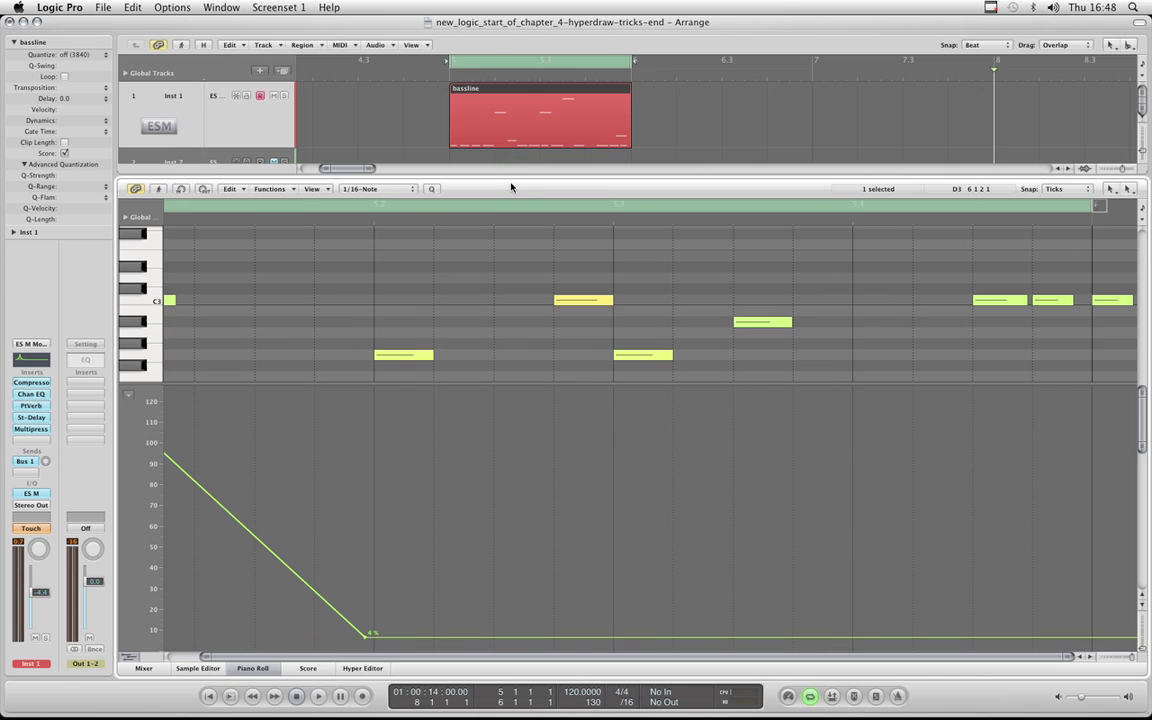
{"action": "left_click_drag", "start_coordinate": [362, 657], "coordinate": [330, 657]}
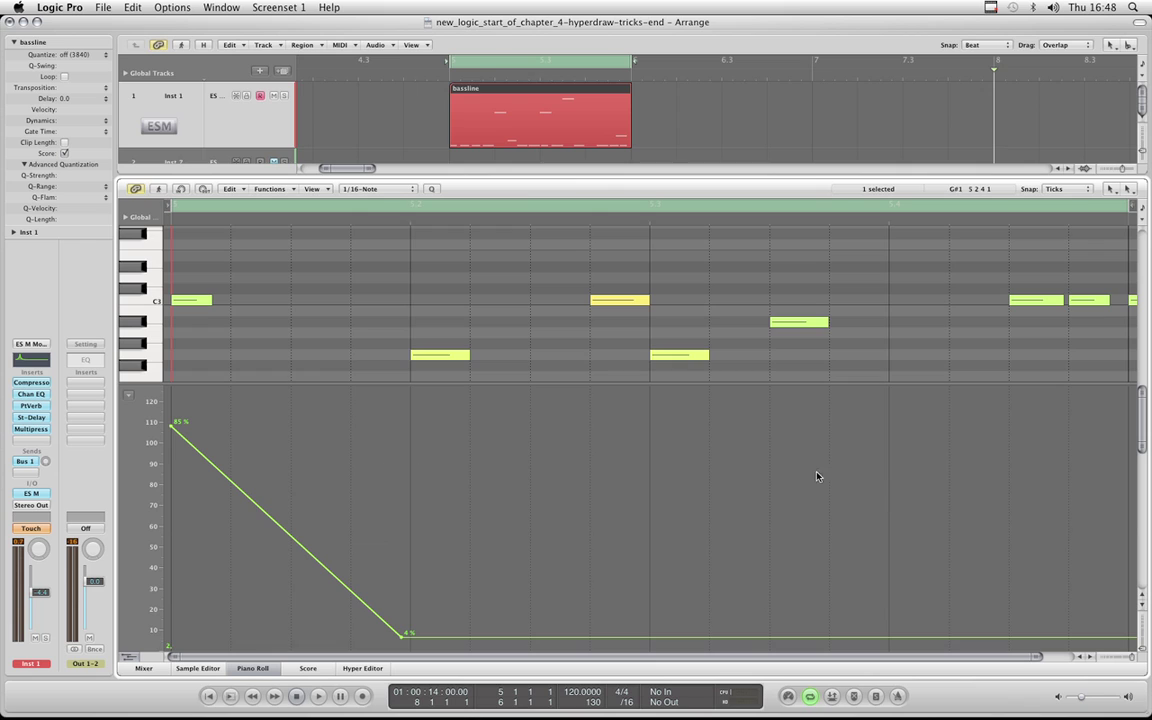
{"action": "left_click", "coordinate": [1061, 189]}
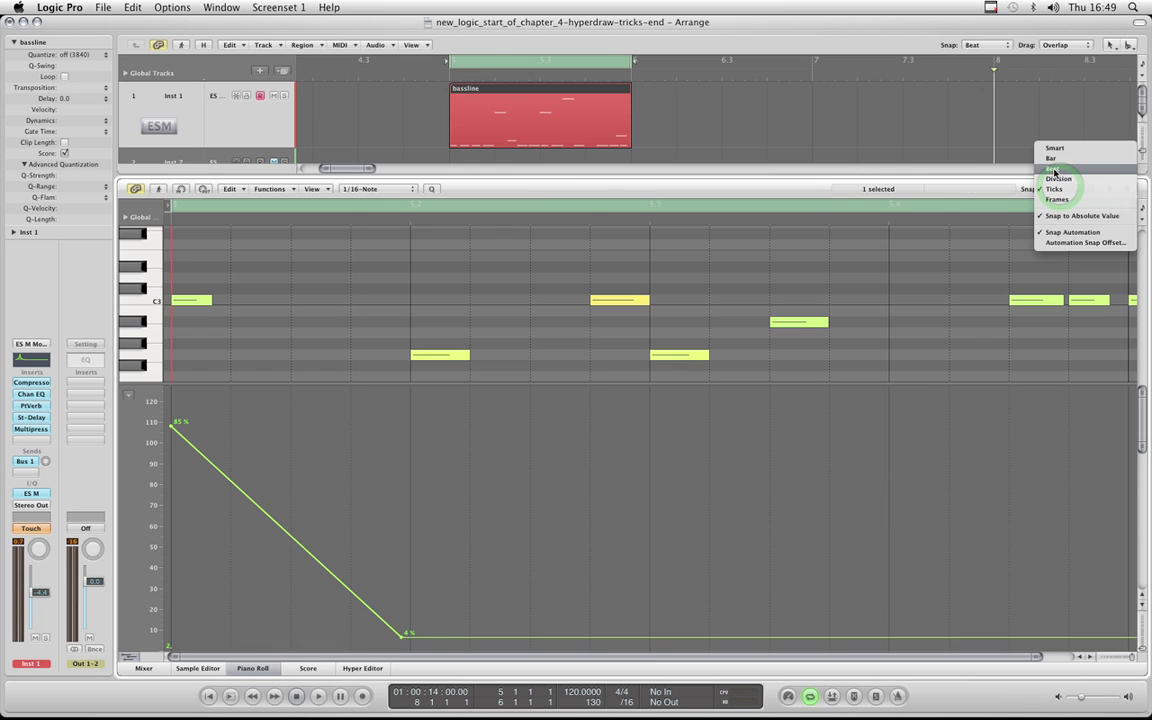
{"action": "left_click", "coordinate": [1056, 180]}
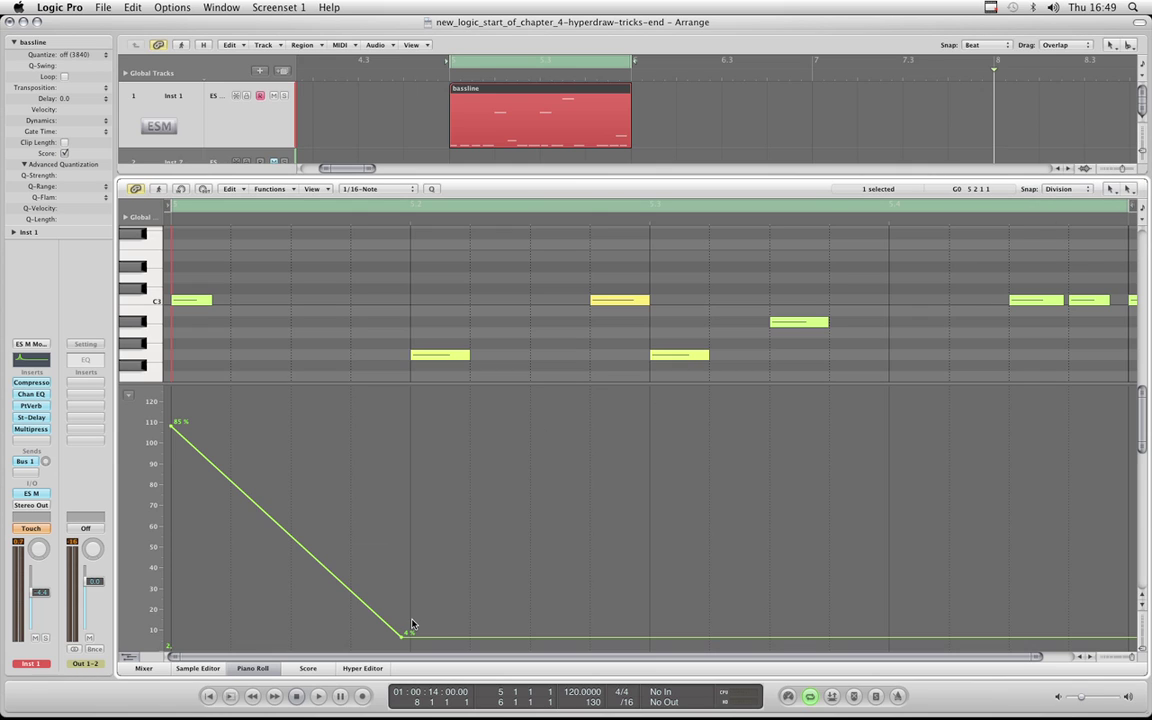
{"action": "left_click_drag", "start_coordinate": [405, 633], "coordinate": [292, 633]}
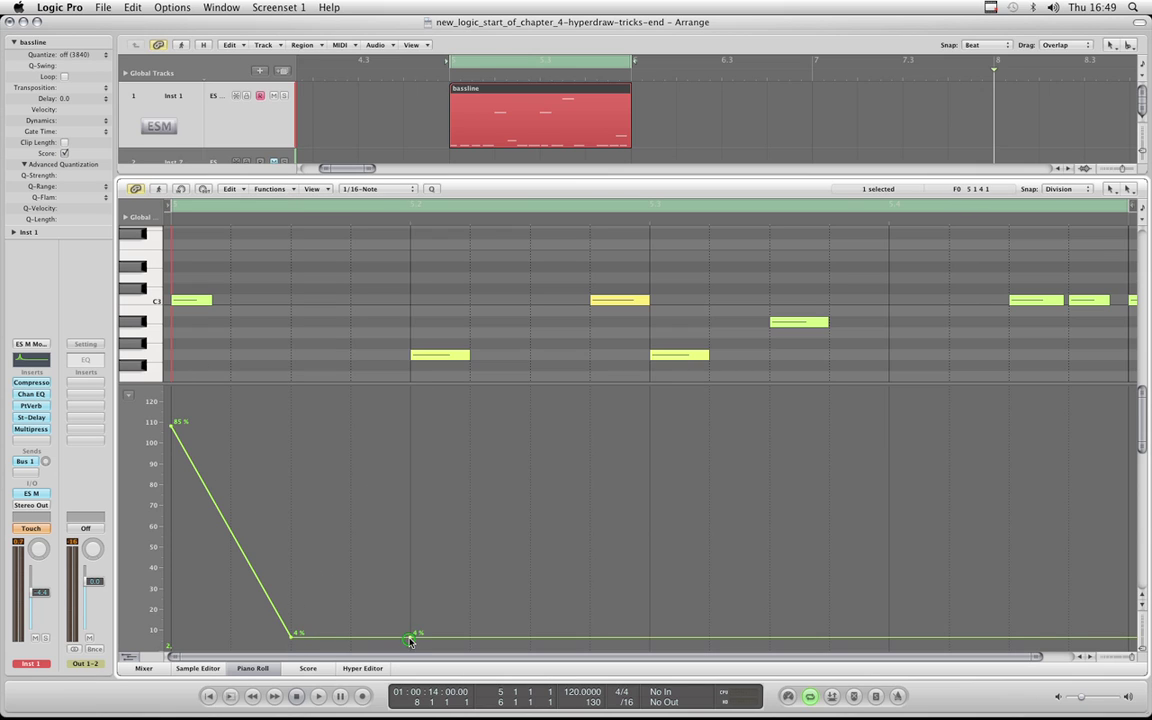
Extend the Overdrive curve as a zigzag through bar 5, with 85 % on every beat and 4 % halfway between beats.
{"action": "left_click_drag", "start_coordinate": [409, 637], "coordinate": [409, 424]}
{"action": "left_click_drag", "start_coordinate": [530, 429], "coordinate": [530, 633]}
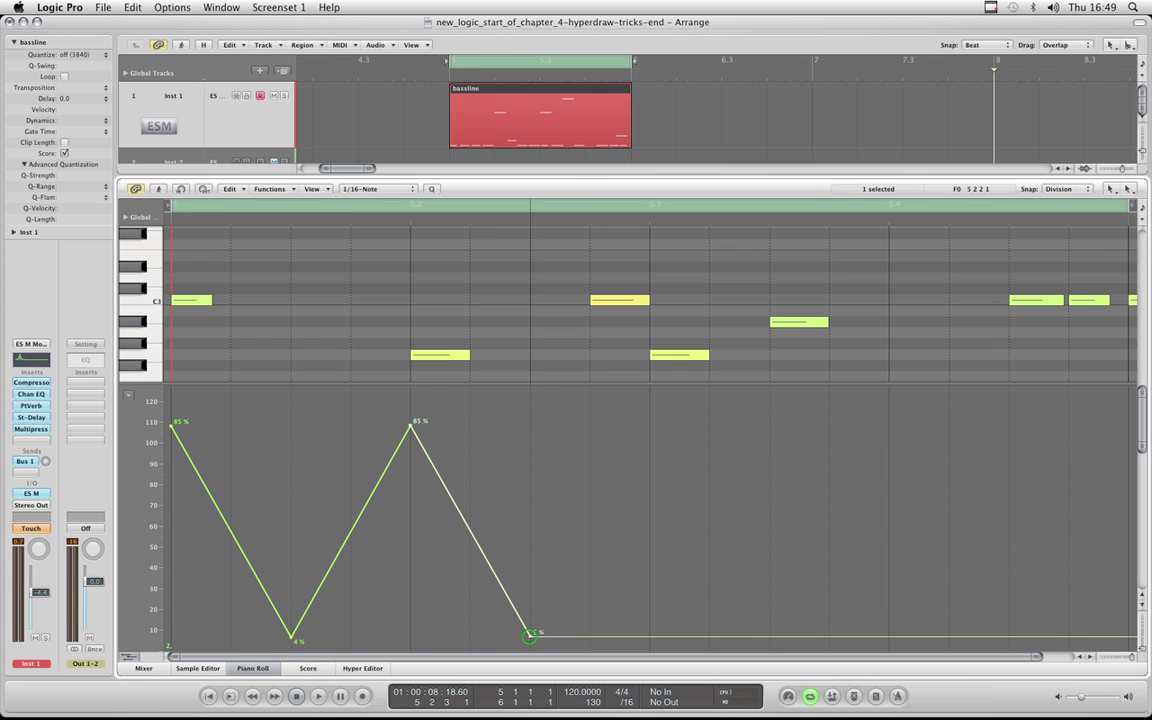
{"action": "left_click_drag", "start_coordinate": [530, 633], "coordinate": [530, 634]}
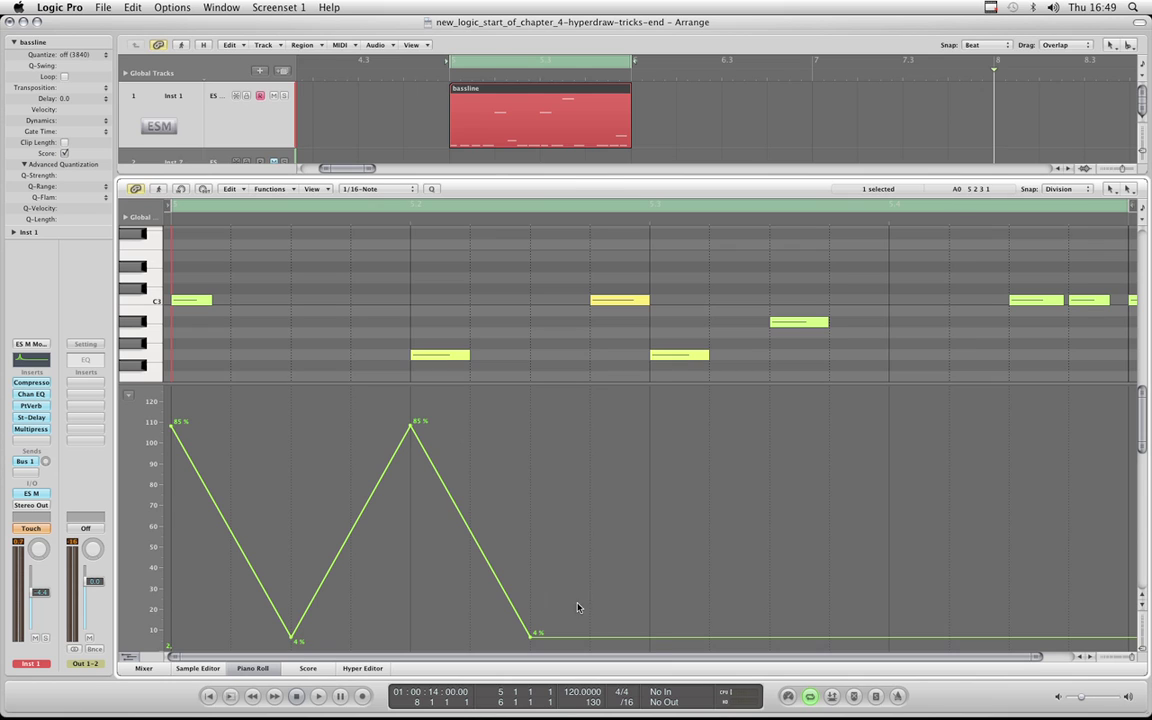
{"action": "left_click_drag", "start_coordinate": [650, 641], "coordinate": [650, 425]}
{"action": "left_click_drag", "start_coordinate": [770, 426], "coordinate": [770, 636]}
{"action": "left_click_drag", "start_coordinate": [889, 637], "coordinate": [889, 426]}
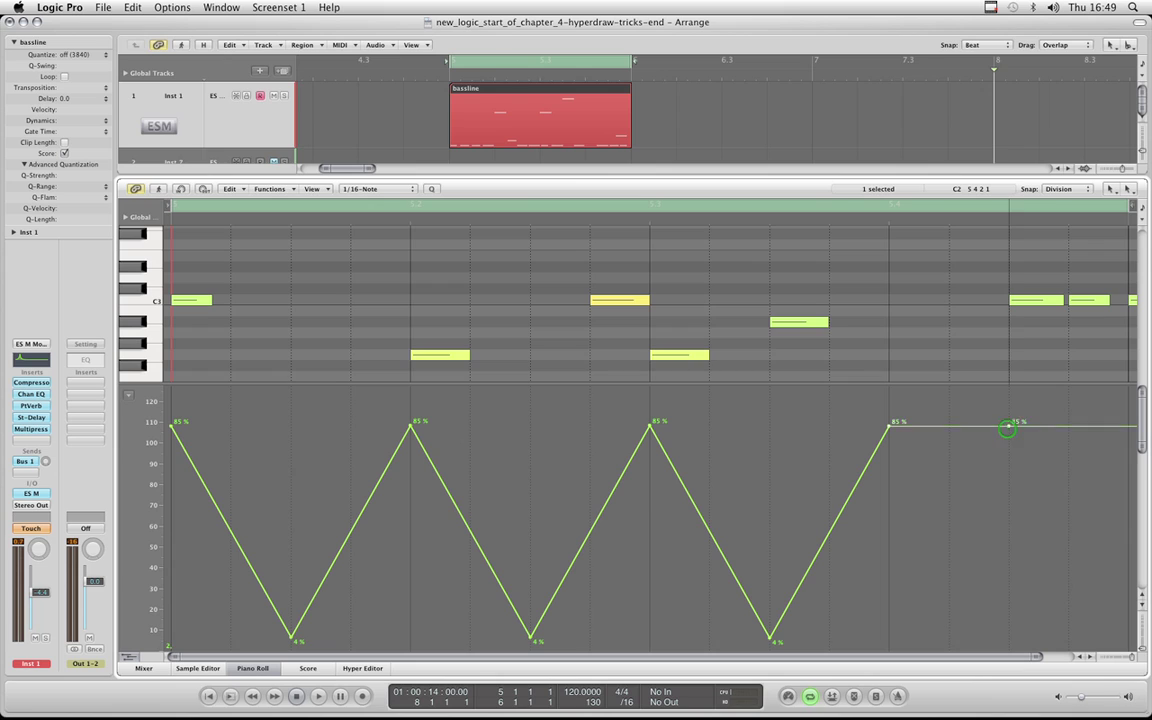
{"action": "left_click_drag", "start_coordinate": [1007, 428], "coordinate": [1008, 637]}
{"action": "left_click_drag", "start_coordinate": [1128, 638], "coordinate": [1130, 422]}
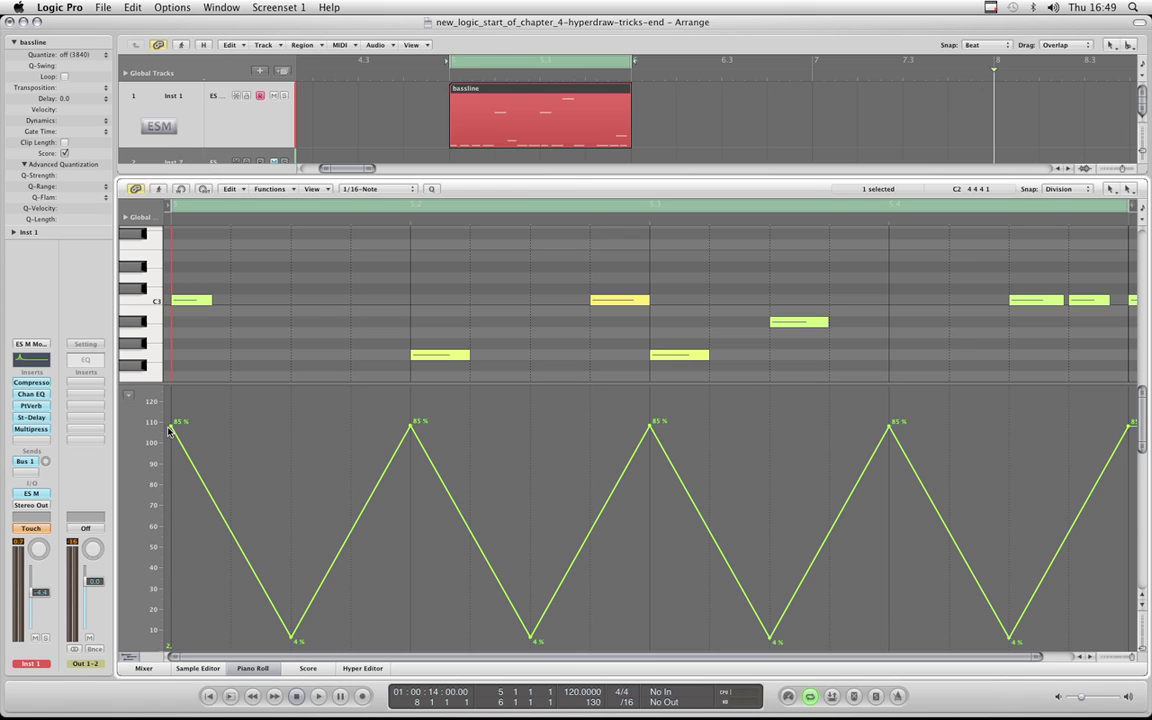
Reduce the zigzag to a single peak from 4 % at the bar's start to 85 % on the third sixteenth and 5 % on the fourth.
{"action": "left_click_drag", "start_coordinate": [172, 425], "coordinate": [172, 636]}
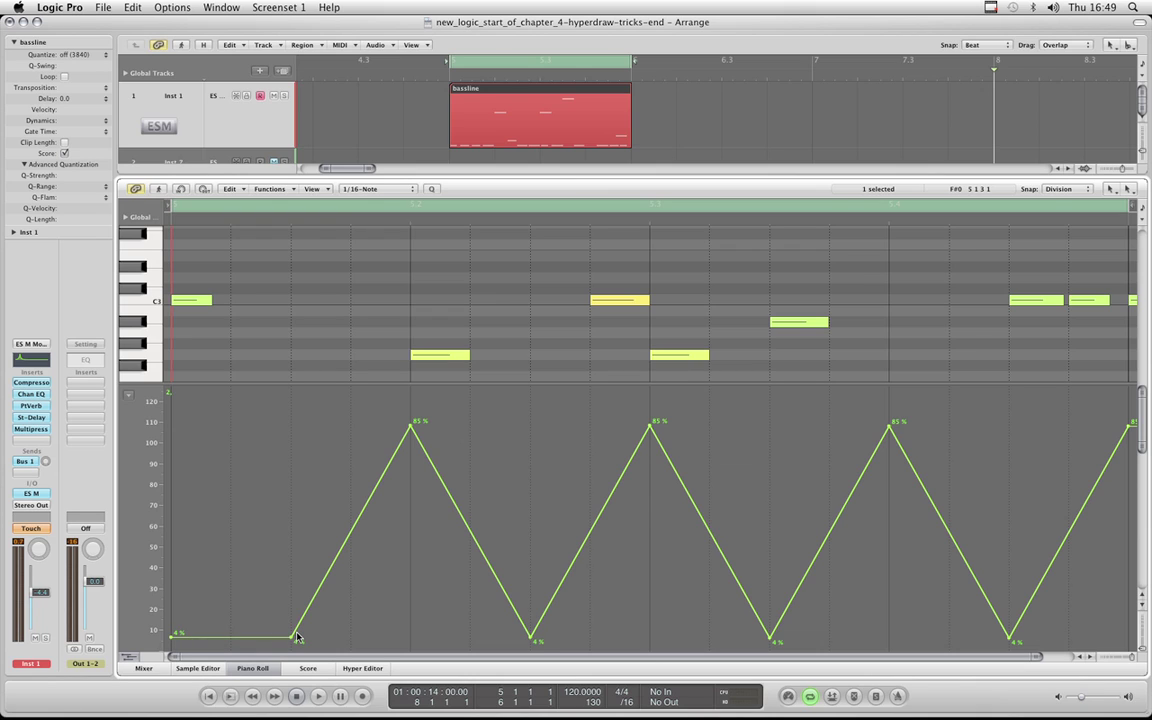
{"action": "left_click_drag", "start_coordinate": [291, 641], "coordinate": [292, 425]}
{"action": "left_click_drag", "start_coordinate": [410, 425], "coordinate": [411, 636]}
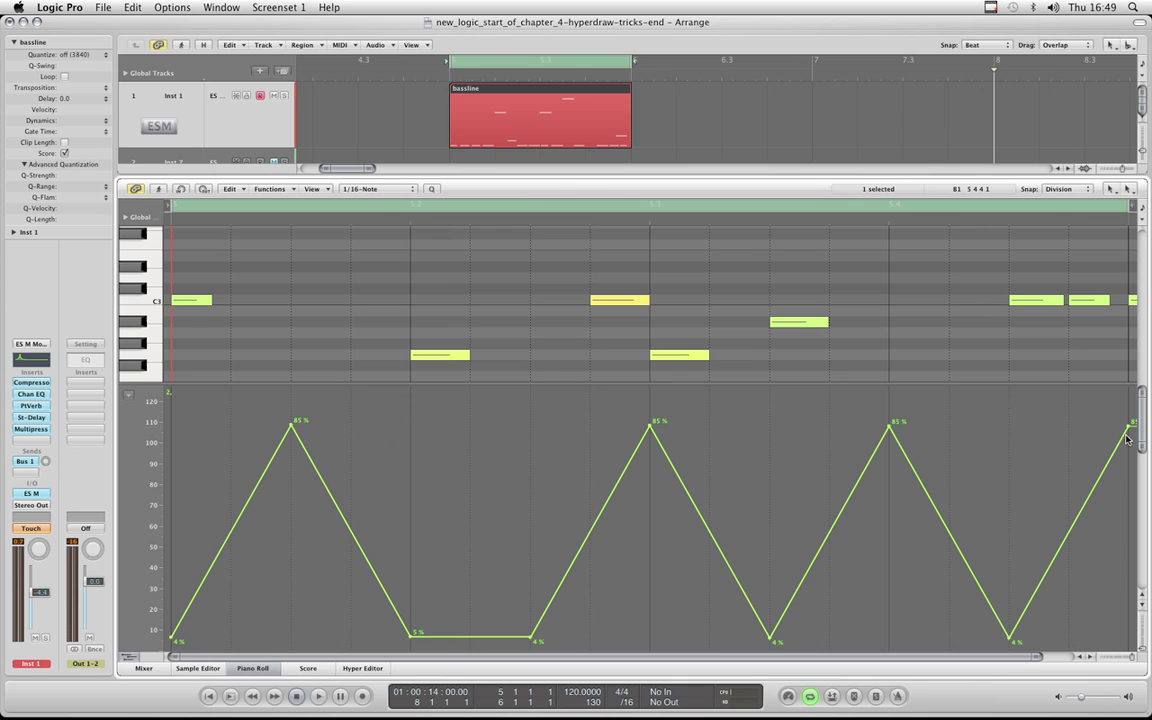
{"action": "left_click_drag", "start_coordinate": [1130, 425], "coordinate": [350, 634]}
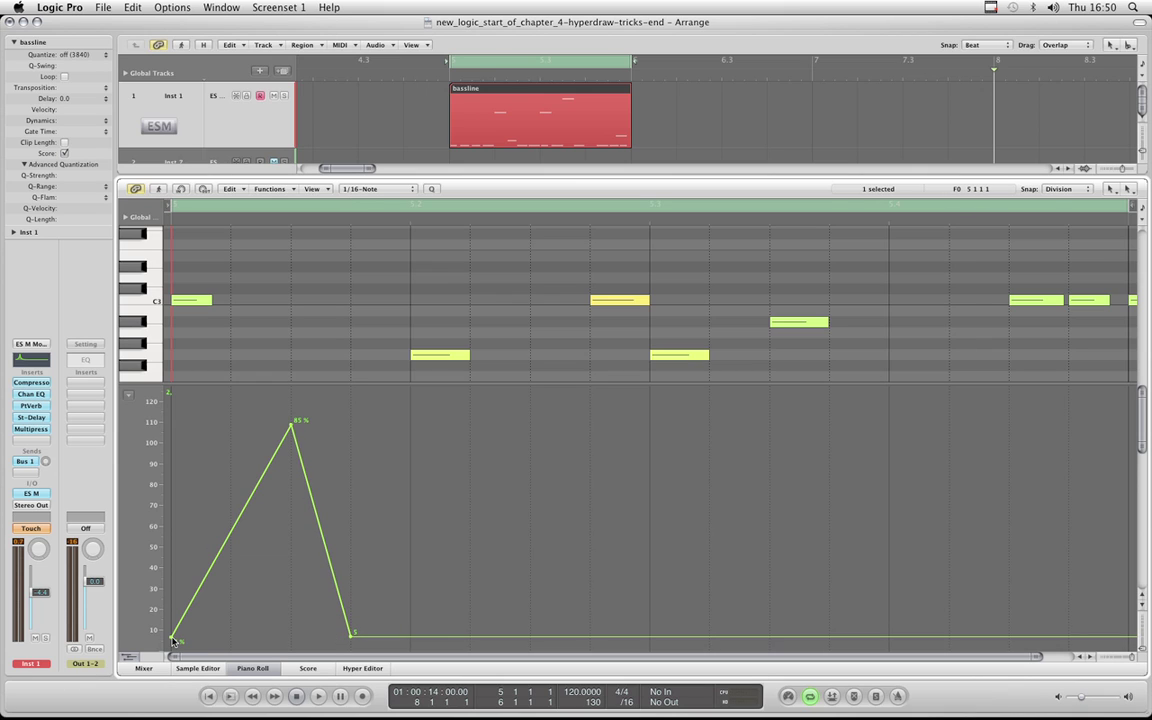
Raise the first node to 86 % and move the 85 % node to the second sixteenth of beat 1.
{"action": "left_click_drag", "start_coordinate": [172, 640], "coordinate": [172, 425]}
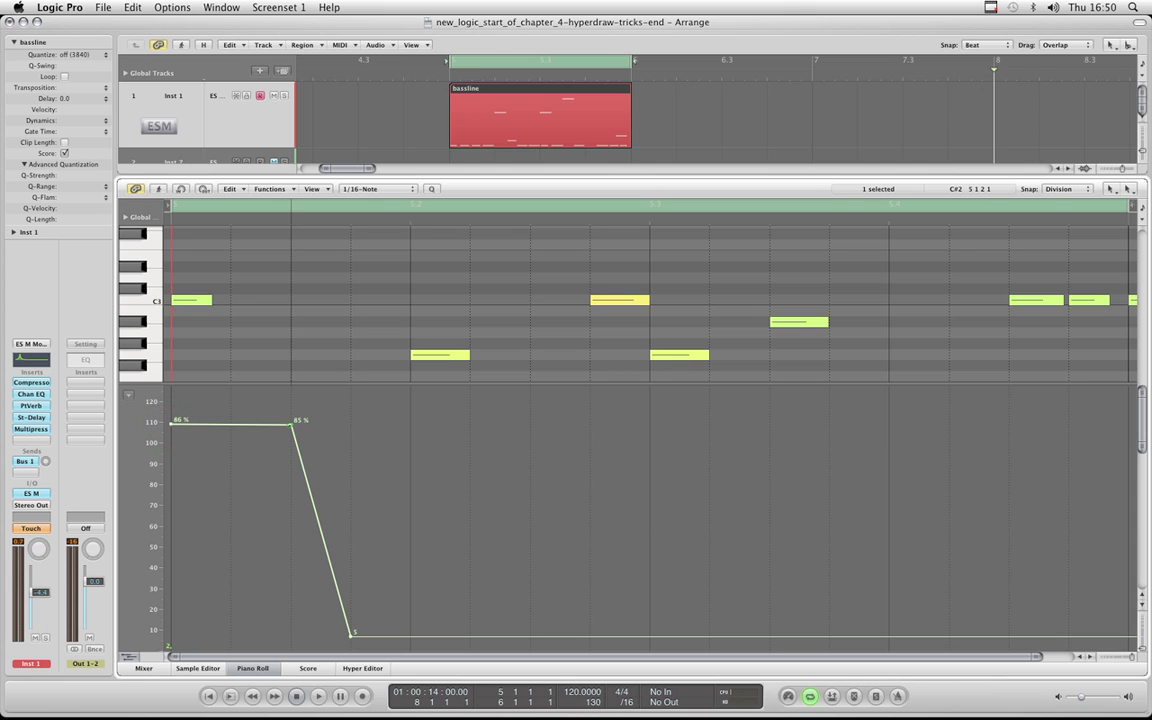
{"action": "left_click_drag", "start_coordinate": [289, 426], "coordinate": [231, 425]}
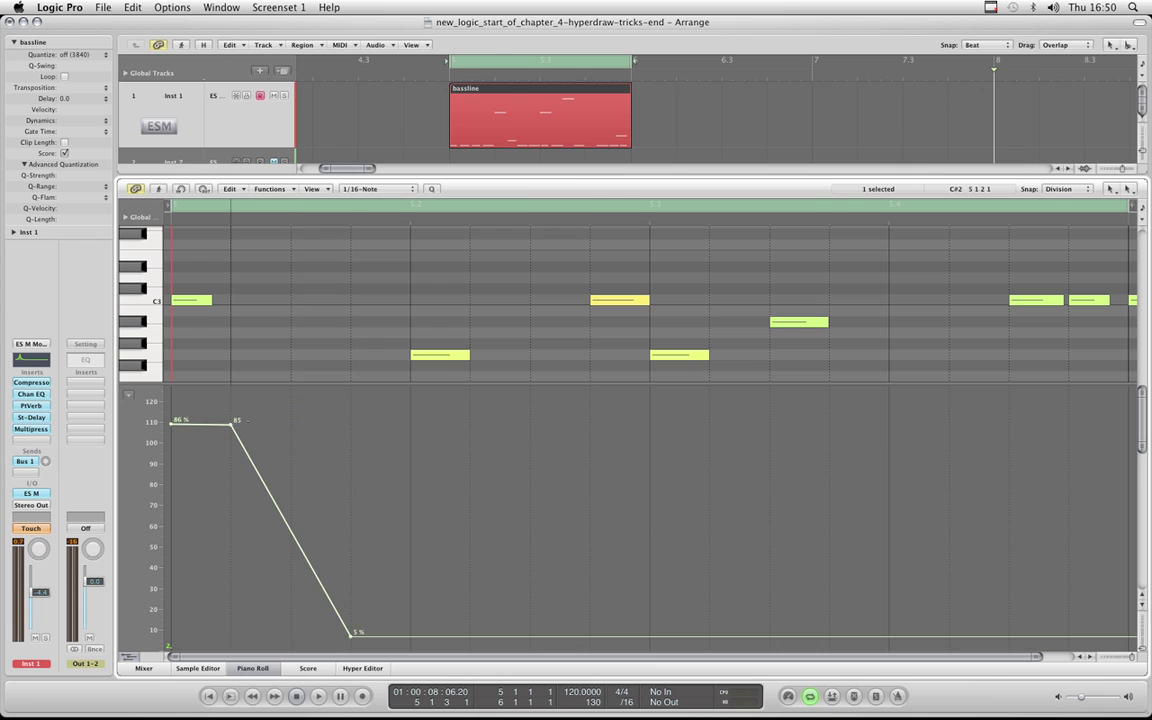
{"action": "key", "text": "super+z"}
{"action": "key", "text": "super+shift+z"}
{"action": "key", "text": "super+z"}
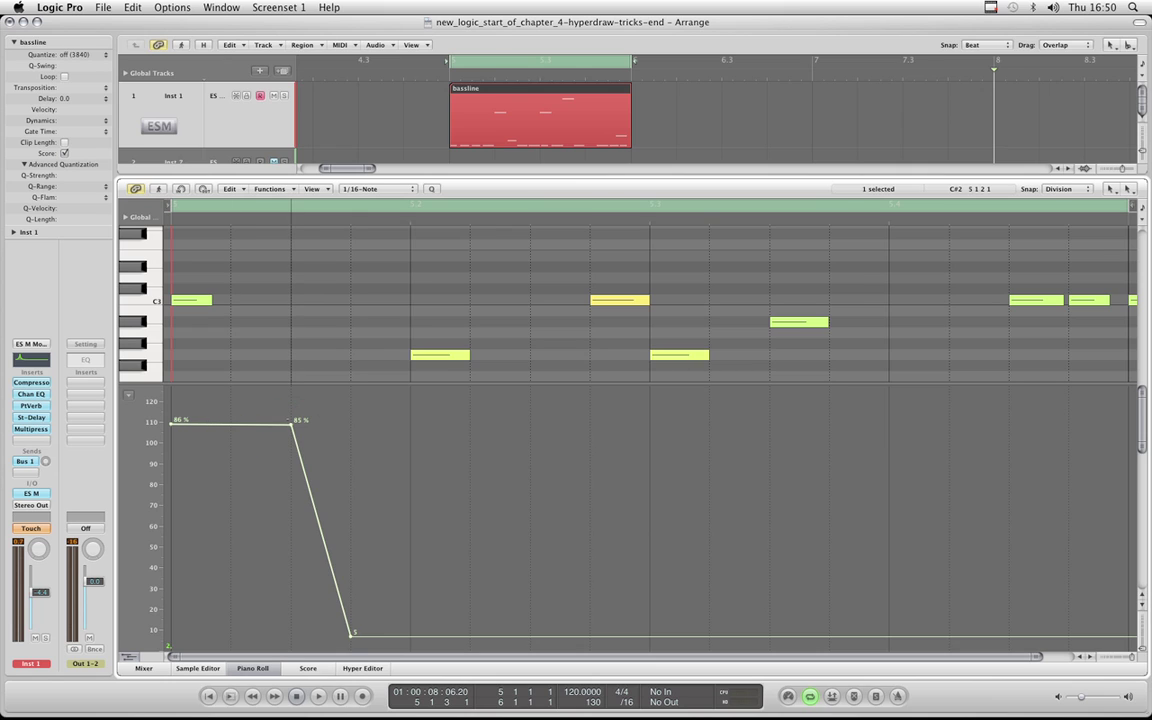
{"action": "key", "text": "super+shift+z"}
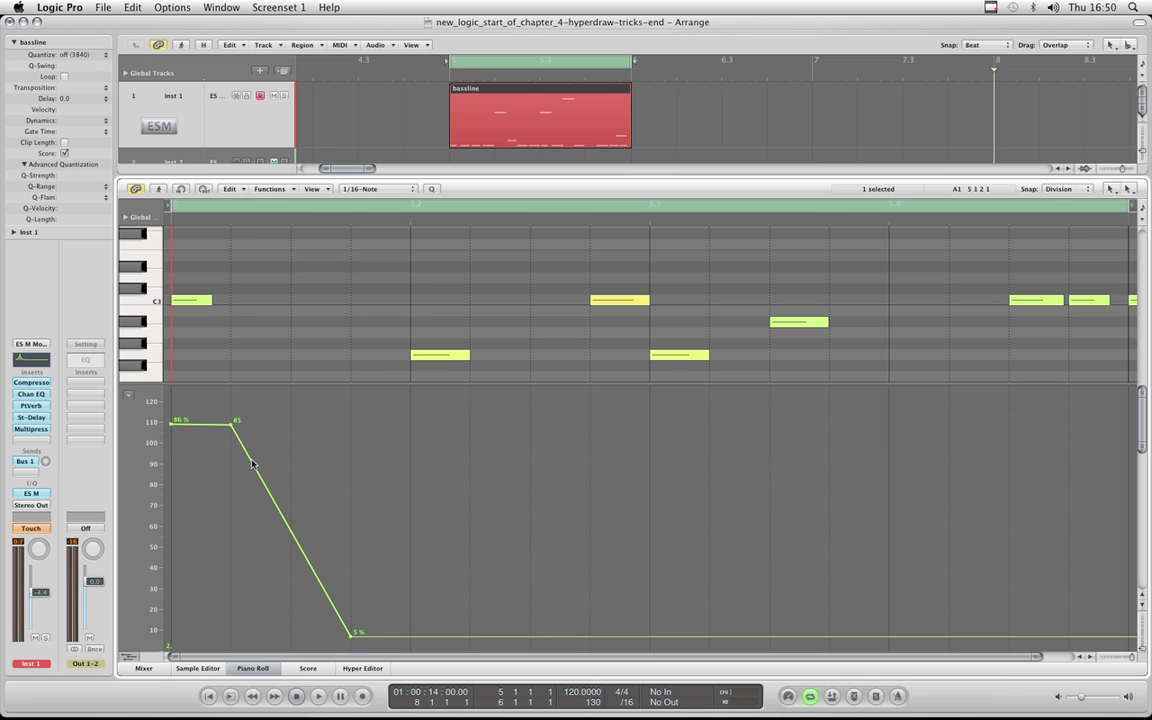
Raise the second node to 86 % and move the 5 % node to the third sixteenth of beat 1.
{"action": "left_click", "coordinate": [231, 423]}
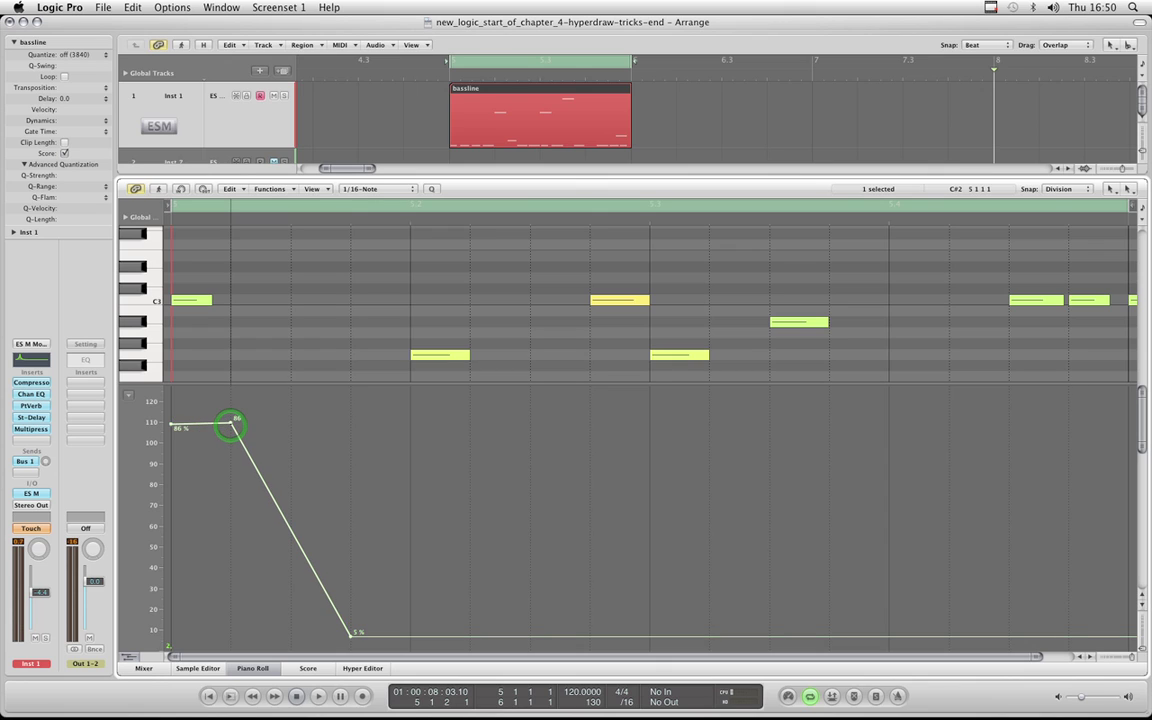
{"action": "left_click", "coordinate": [181, 427]}
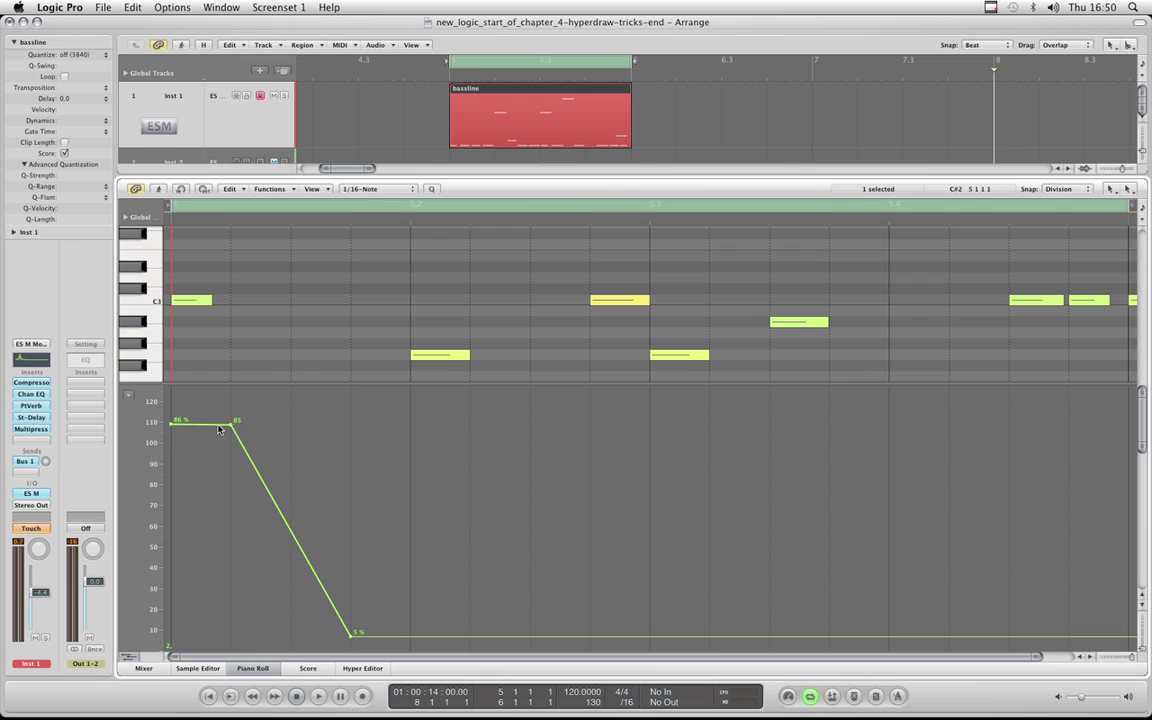
{"action": "left_click", "coordinate": [231, 425]}
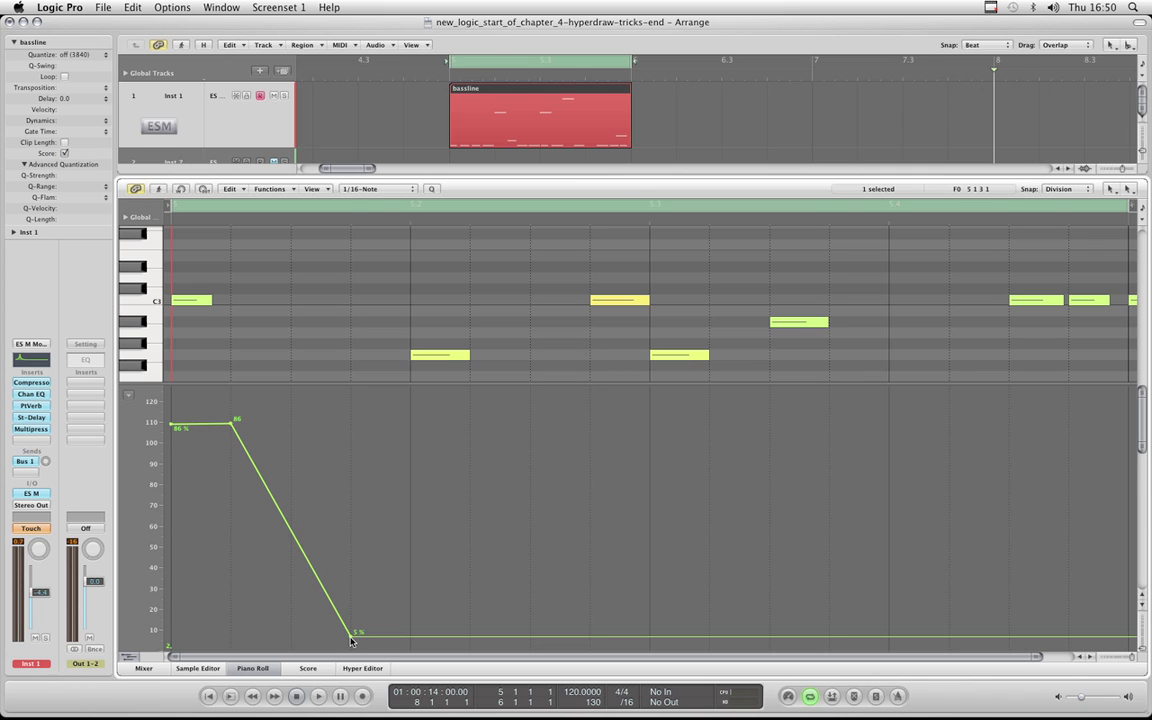
{"action": "left_click_drag", "start_coordinate": [351, 641], "coordinate": [281, 640]}
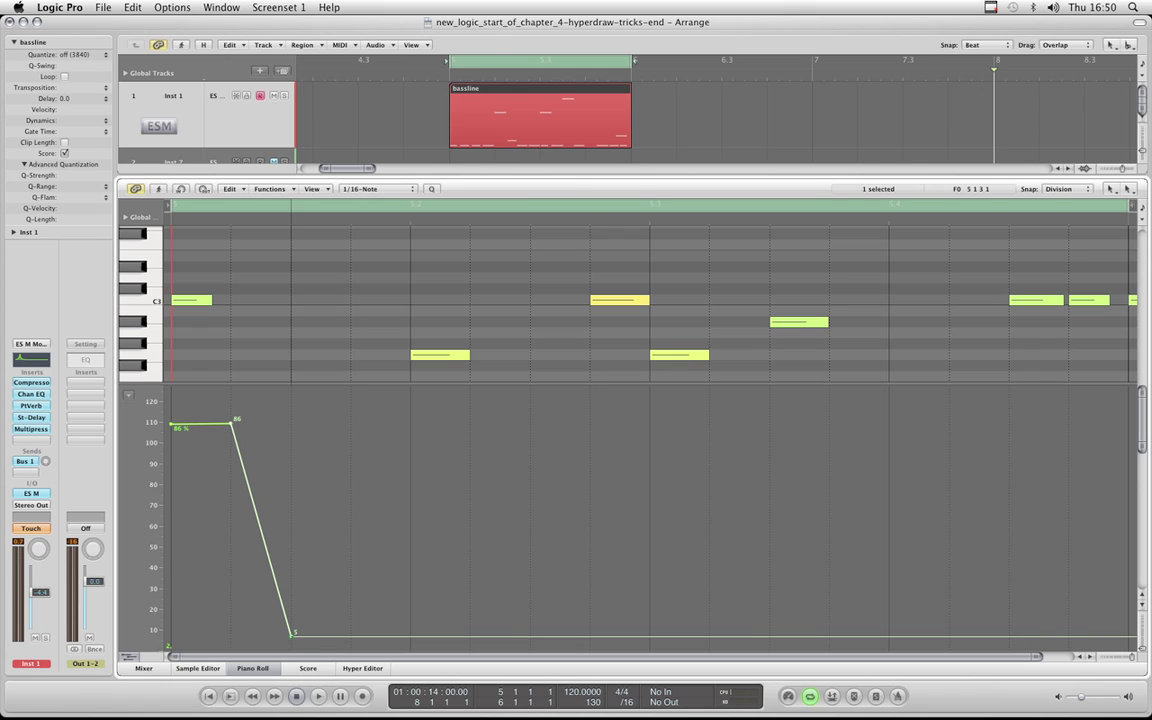
Delete the 5 % node on the third sixteenth of beat 1 and add it again at 5 %.
{"action": "left_click", "coordinate": [291, 636]}
{"action": "left_click", "coordinate": [291, 634]}
{"action": "left_click", "coordinate": [291, 635]}
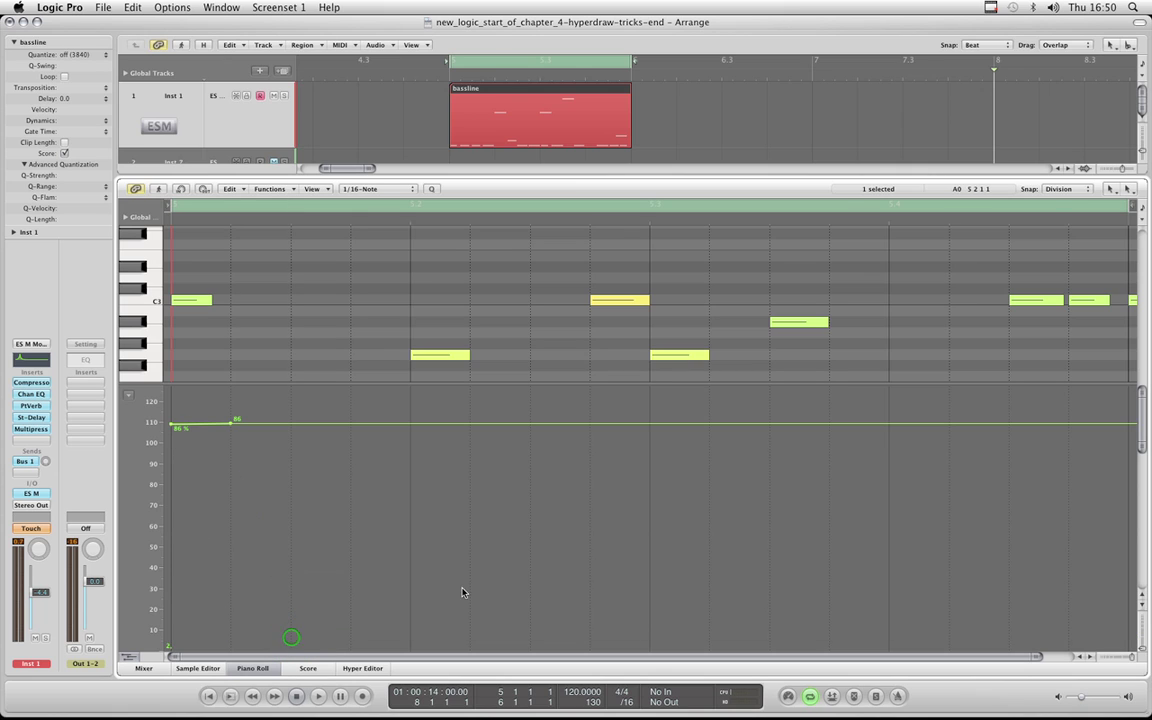
{"action": "left_click", "coordinate": [291, 424]}
{"action": "left_click_drag", "start_coordinate": [291, 424], "coordinate": [285, 638]}
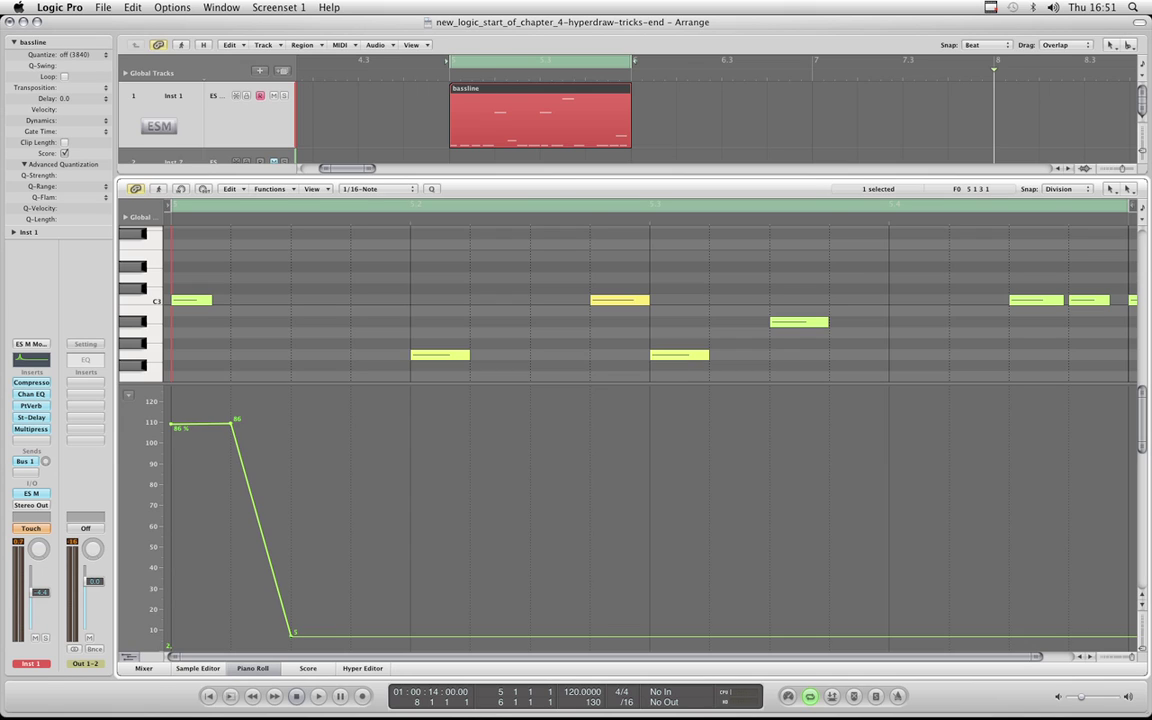
{"action": "left_click", "coordinate": [291, 634]}
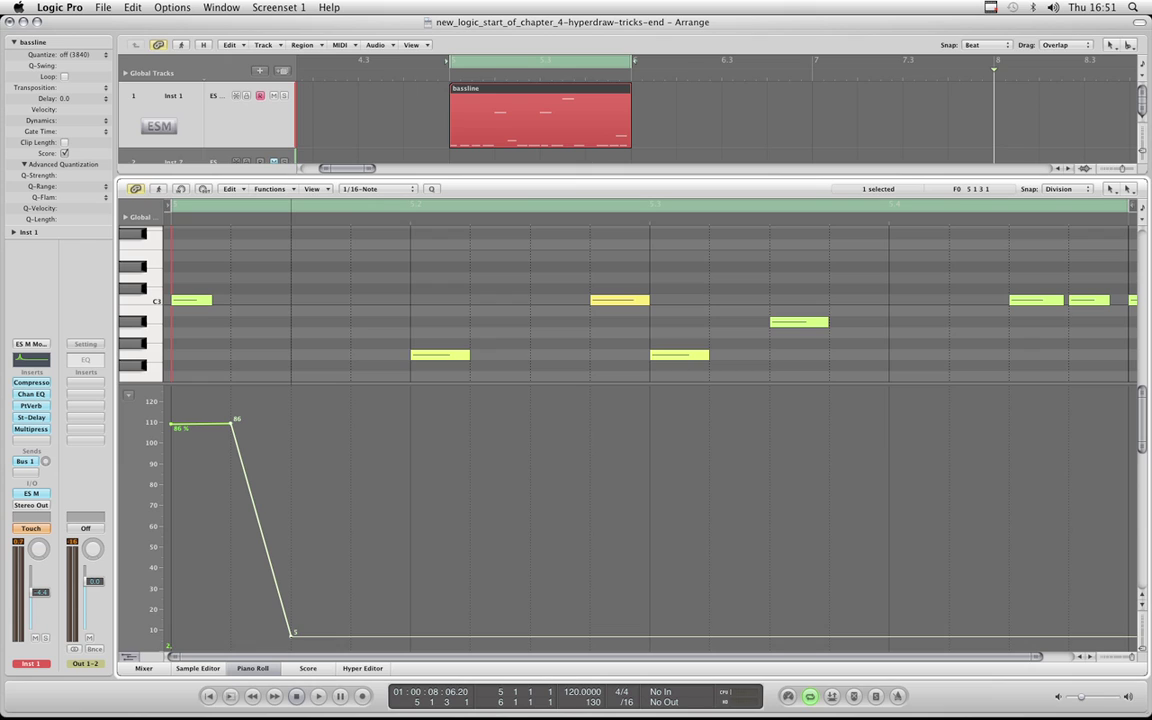
Make the curve drop vertically to 6 % on the second sixteenth of beat 1 and add 6 % nodes on the third and fourth sixteenths.
{"action": "left_click", "coordinate": [262, 637]}
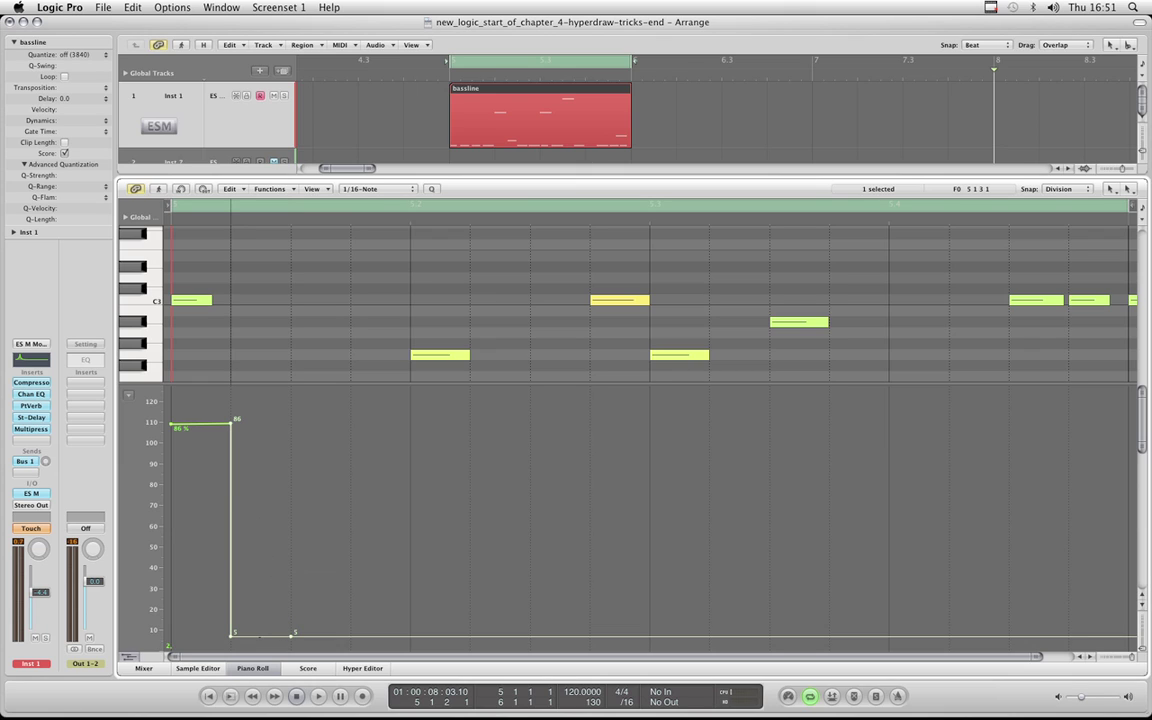
{"action": "left_click", "coordinate": [262, 636]}
{"action": "left_click", "coordinate": [250, 636]}
{"action": "left_click", "coordinate": [227, 632]}
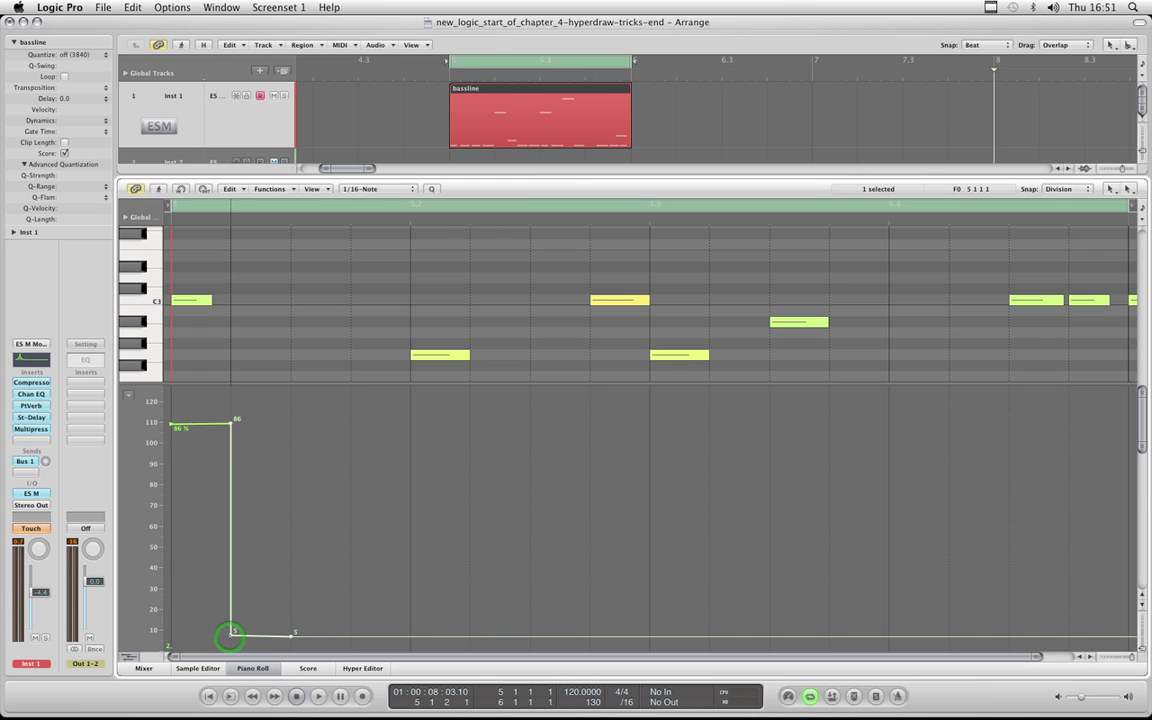
{"action": "left_click", "coordinate": [291, 633]}
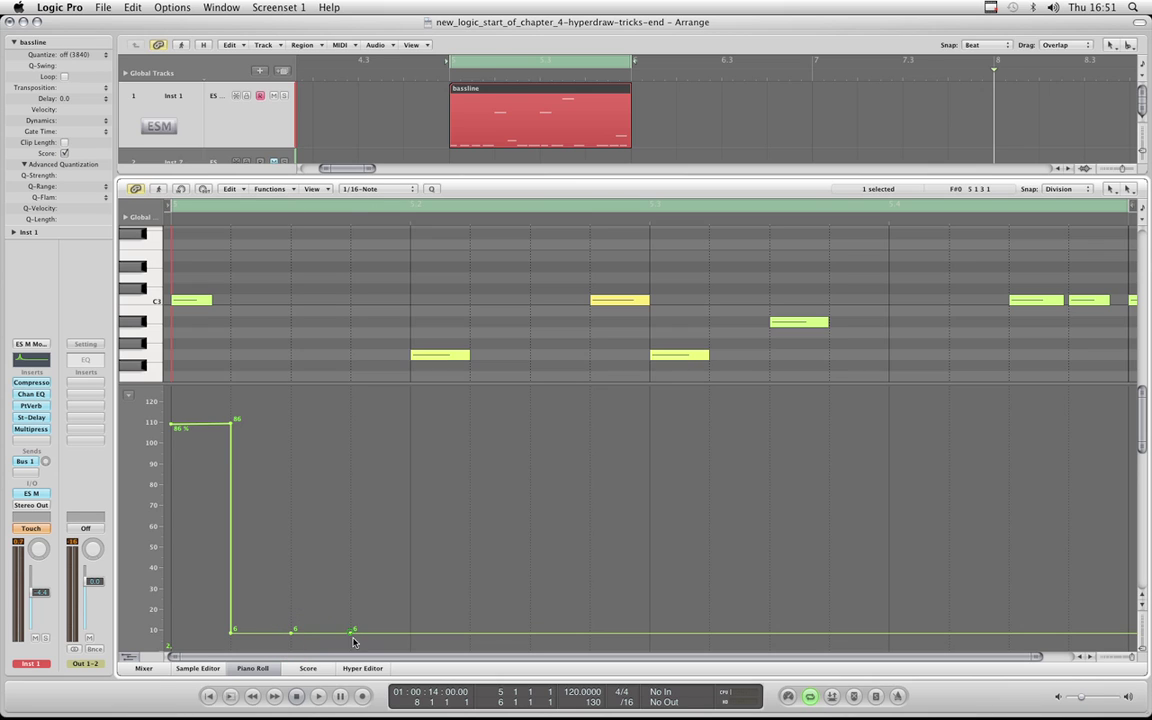
Make the curve jump vertically to 86 % on the third sixteenth of beat 1 and remove the node on the fourth sixteenth.
{"action": "left_click_drag", "start_coordinate": [352, 632], "coordinate": [350, 424]}
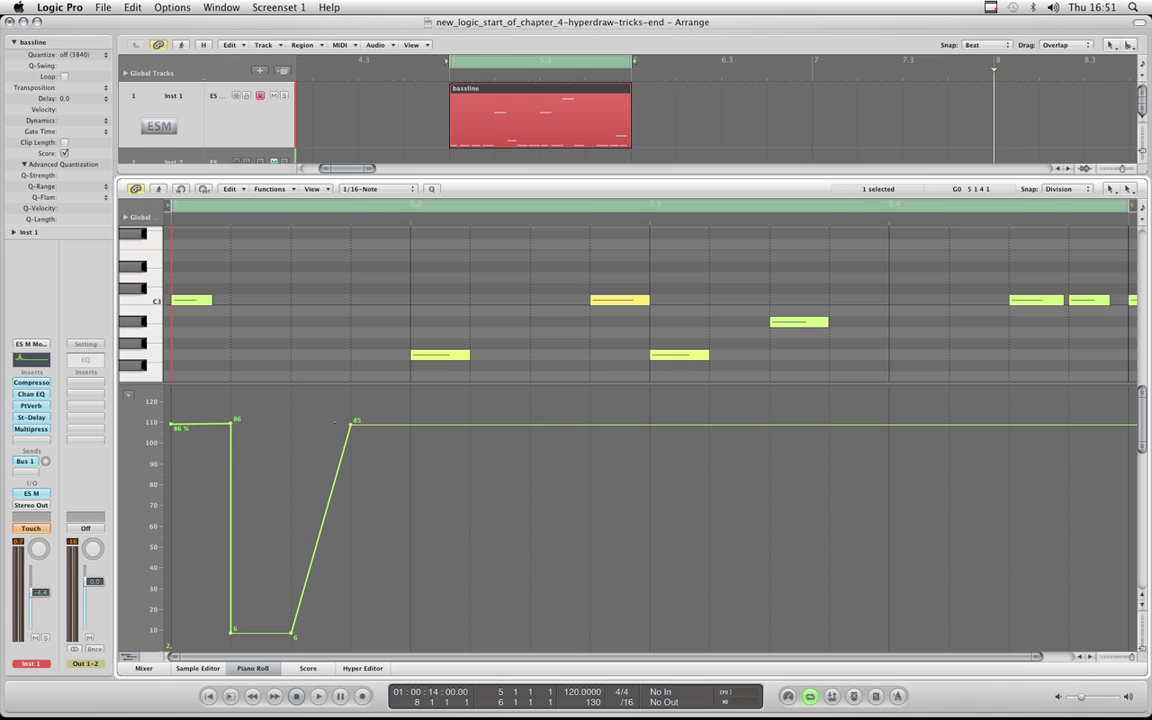
{"action": "left_click", "coordinate": [350, 426]}
{"action": "left_click", "coordinate": [291, 425]}
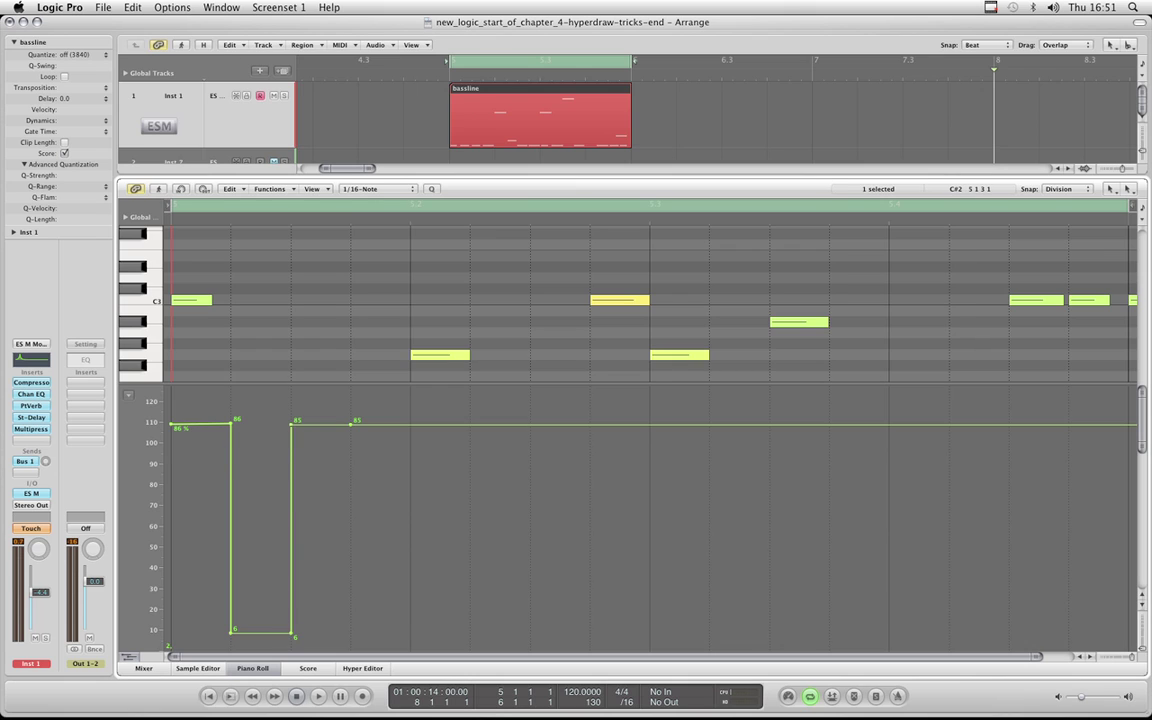
{"action": "left_click_drag", "start_coordinate": [291, 425], "coordinate": [291, 423]}
{"action": "left_click_drag", "start_coordinate": [352, 426], "coordinate": [352, 424]}
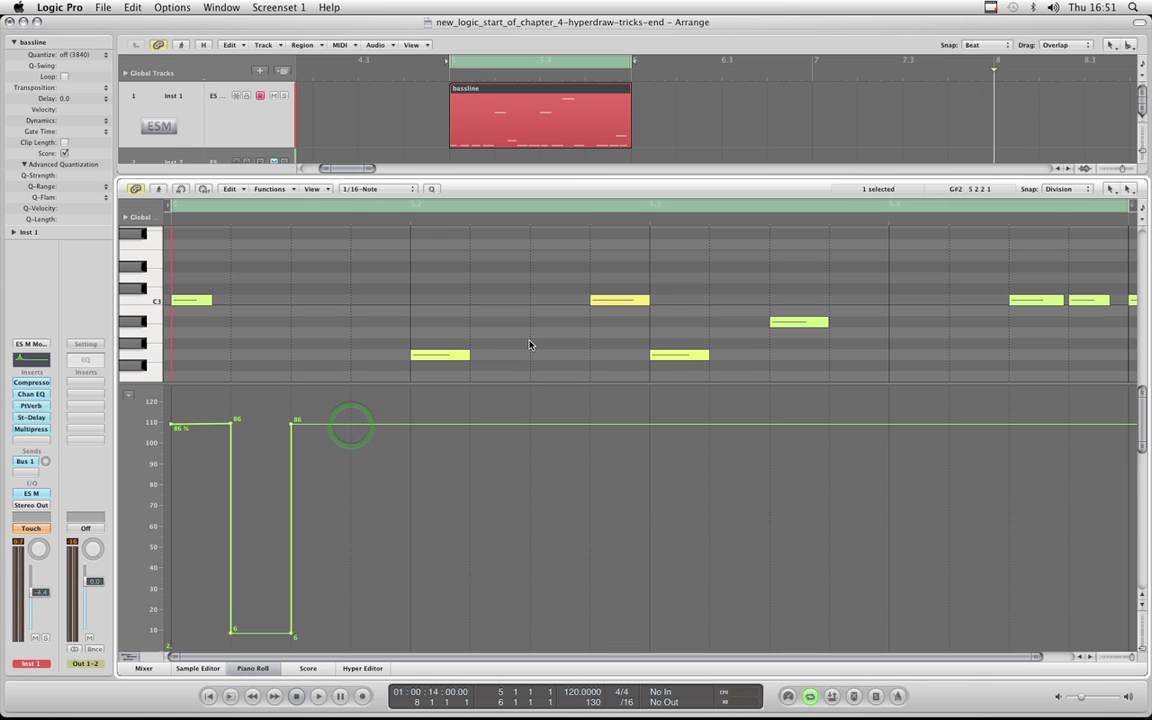
Copy the four nodes of the drop and rise, and paste them at the fourth sixteenth of beat 1.
{"action": "key", "text": "Escape"}
{"action": "left_click", "coordinate": [566, 487]}
{"action": "mouse_move", "coordinate": [305, 400]}
{"action": "left_mouse_down"}
{"action": "mouse_move", "coordinate": [236, 637]}
{"action": "mouse_move", "coordinate": [160, 636]}
{"action": "mouse_move", "coordinate": [179, 649]}
{"action": "left_mouse_up"}
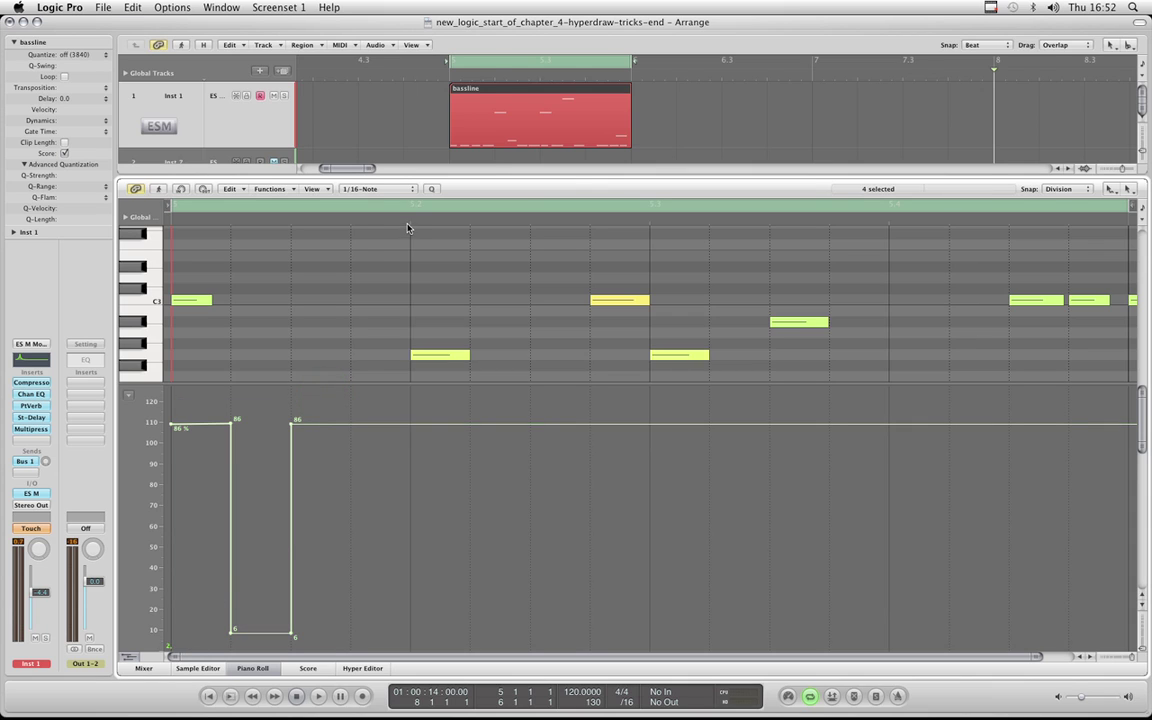
{"action": "left_click_drag", "start_coordinate": [409, 222], "coordinate": [353, 225]}
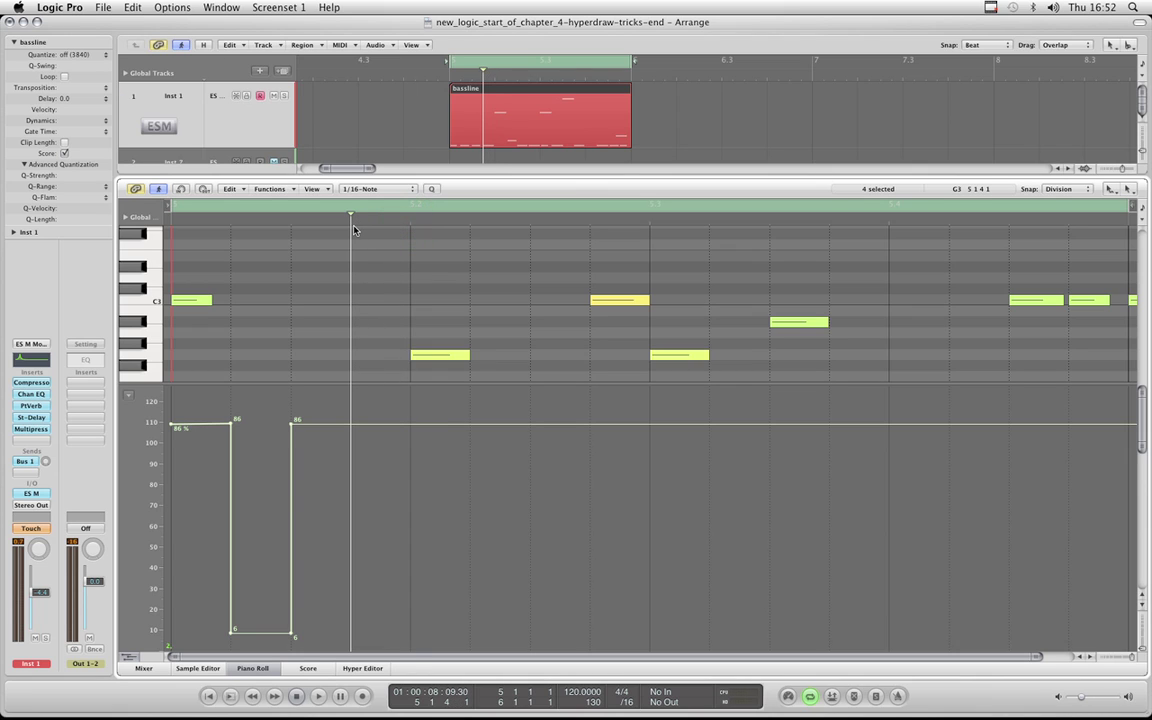
{"action": "key", "text": "super+v"}
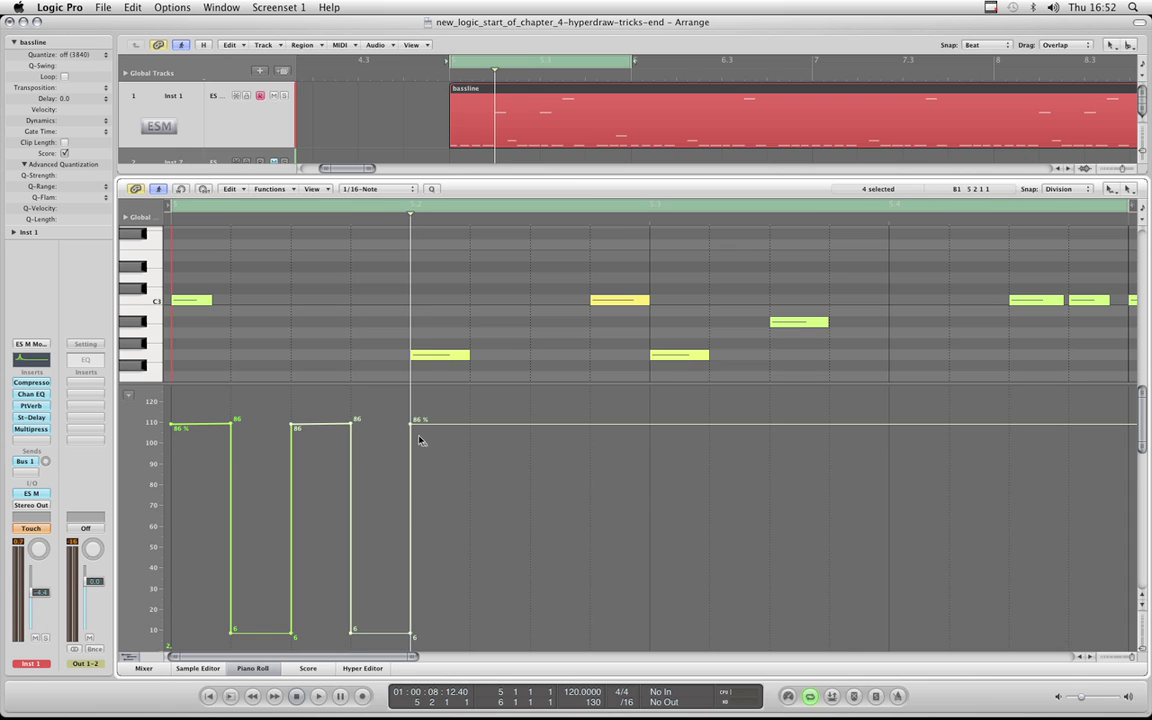
Paste further copies of the pulse at eighth-note intervals from the second sixteenth of beat 2 through the end of the bar.
{"action": "left_click", "coordinate": [471, 222]}
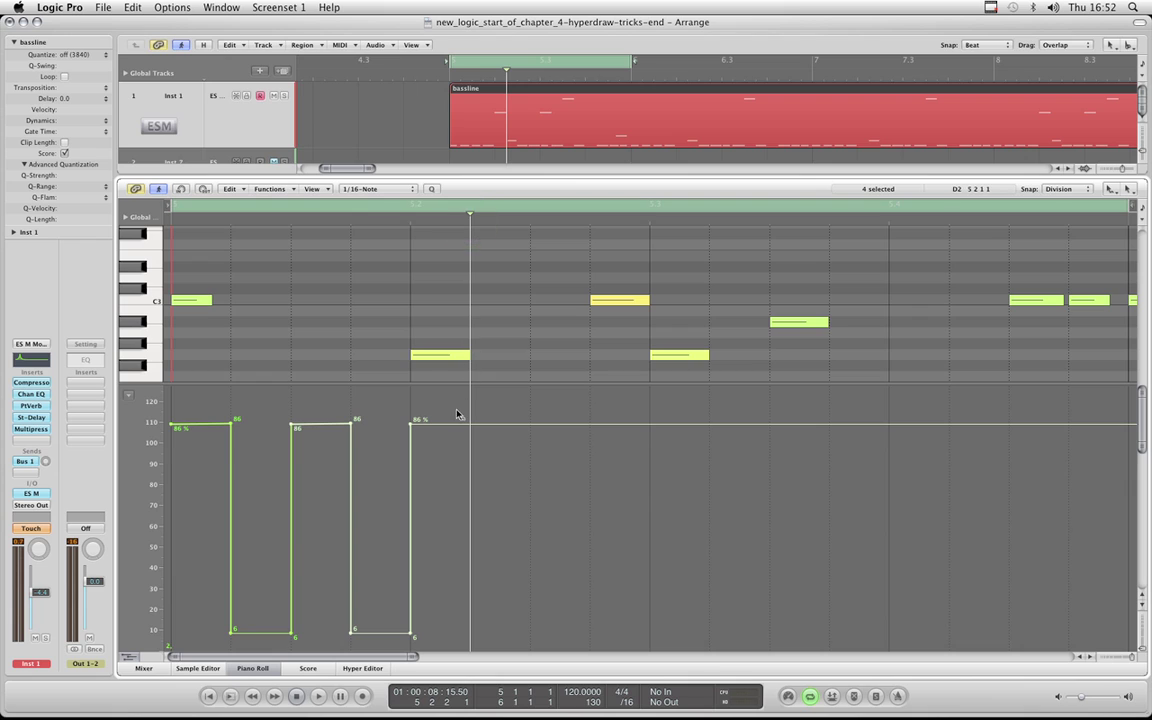
{"action": "left_click", "coordinate": [458, 405]}
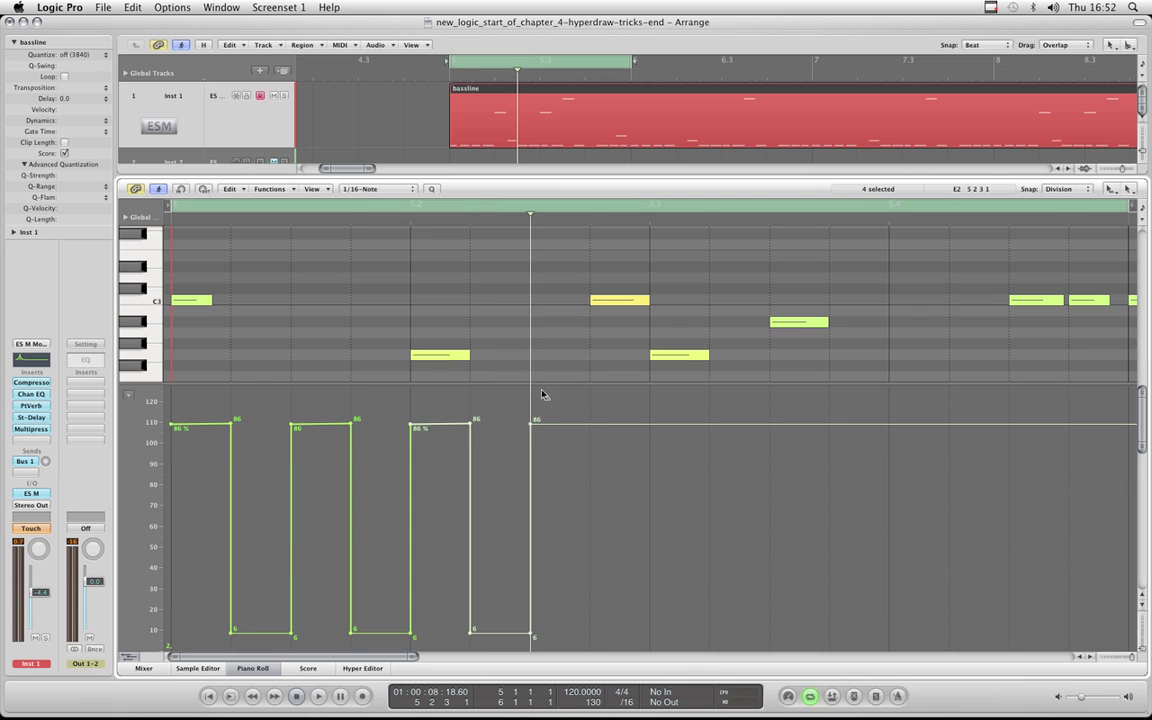
{"action": "left_click_drag", "start_coordinate": [531, 222], "coordinate": [587, 228]}
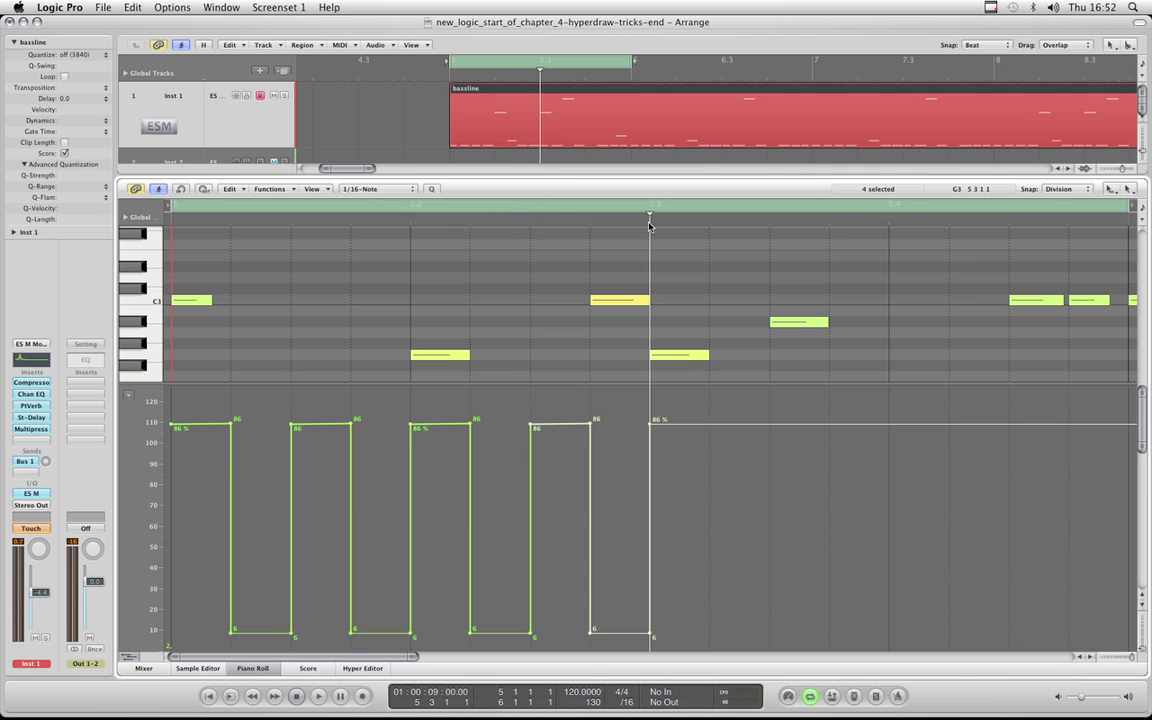
{"action": "left_click_drag", "start_coordinate": [650, 222], "coordinate": [949, 226]}
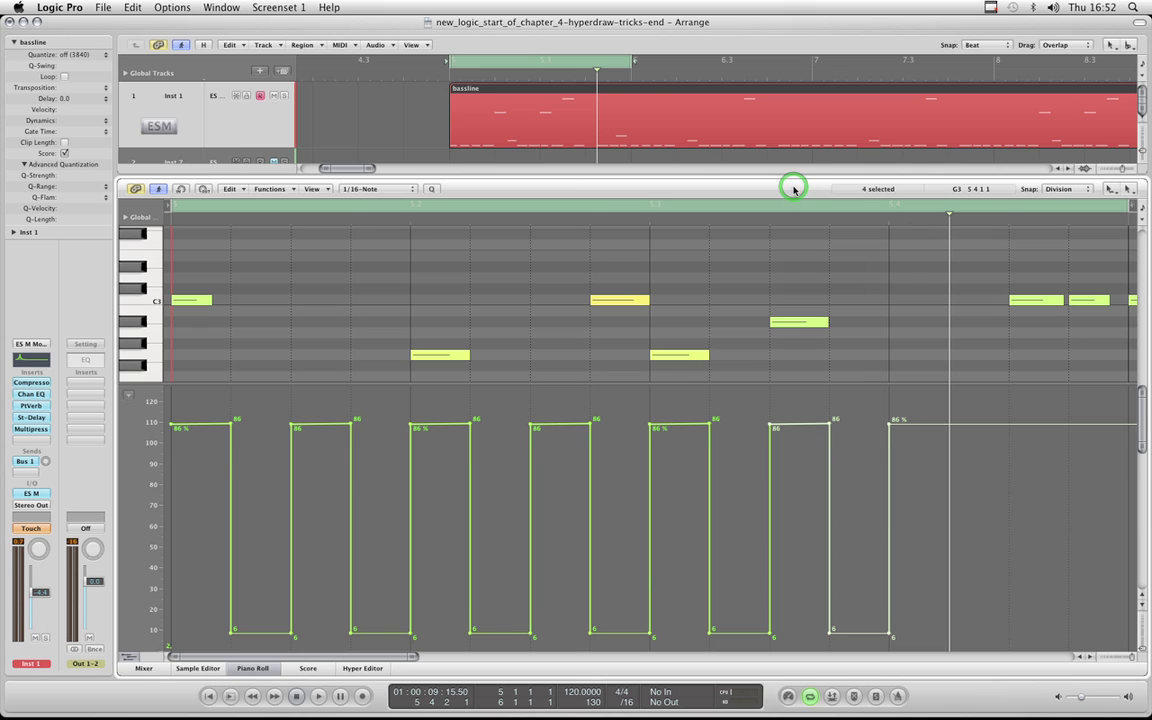
{"action": "key", "text": "period"}
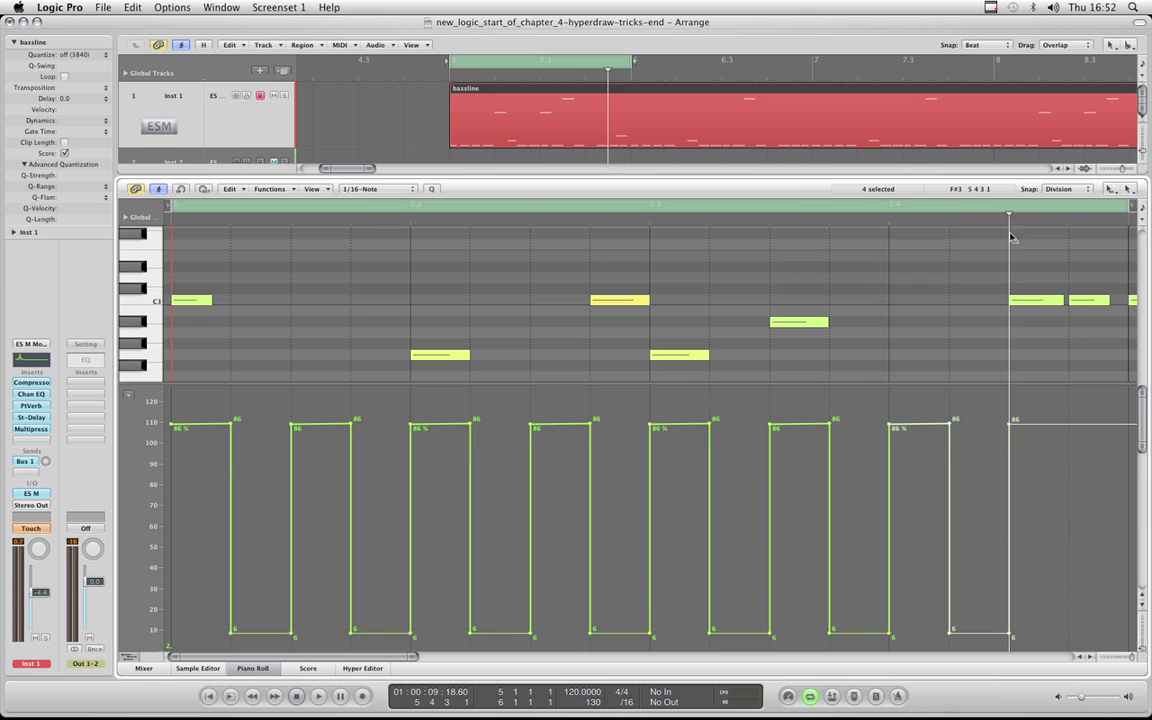
{"action": "left_click_drag", "start_coordinate": [1008, 228], "coordinate": [1127, 457]}
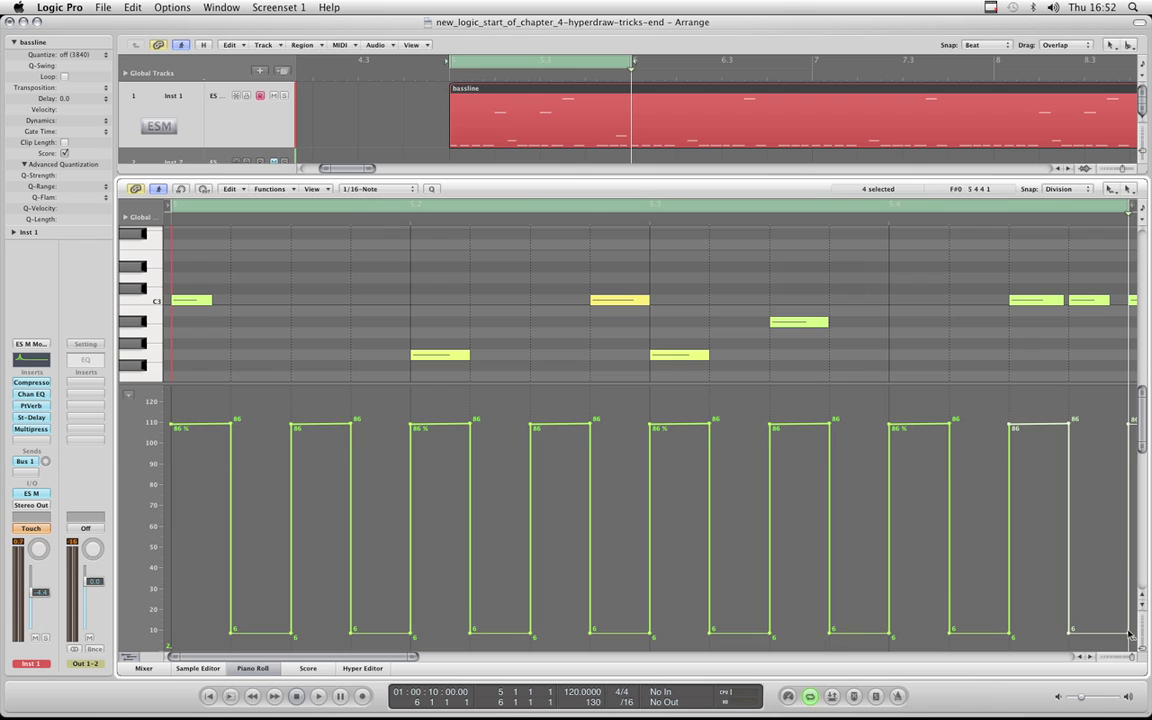
Remove the pasted pulses and stretch the remaining one so it drops on the third sixteenth of beat 1 and rises on beat 2.
{"action": "left_click", "coordinate": [1129, 427]}
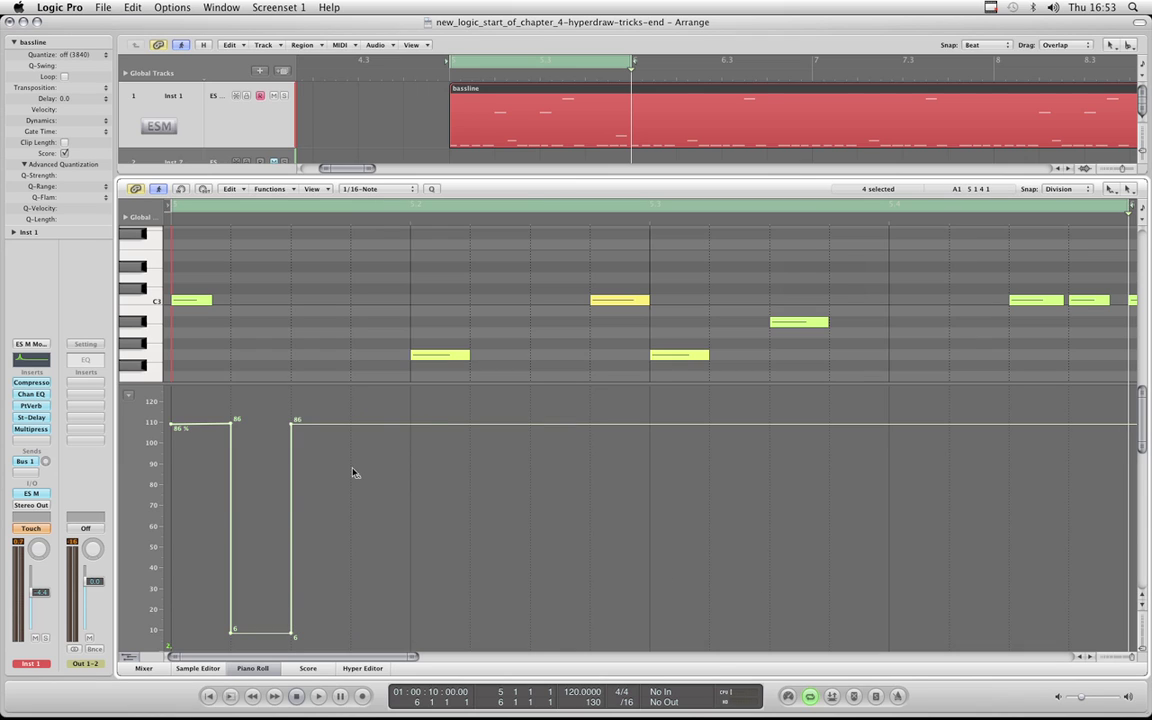
{"action": "left_click_drag", "start_coordinate": [366, 407], "coordinate": [291, 638]}
{"action": "left_click", "coordinate": [288, 630]}
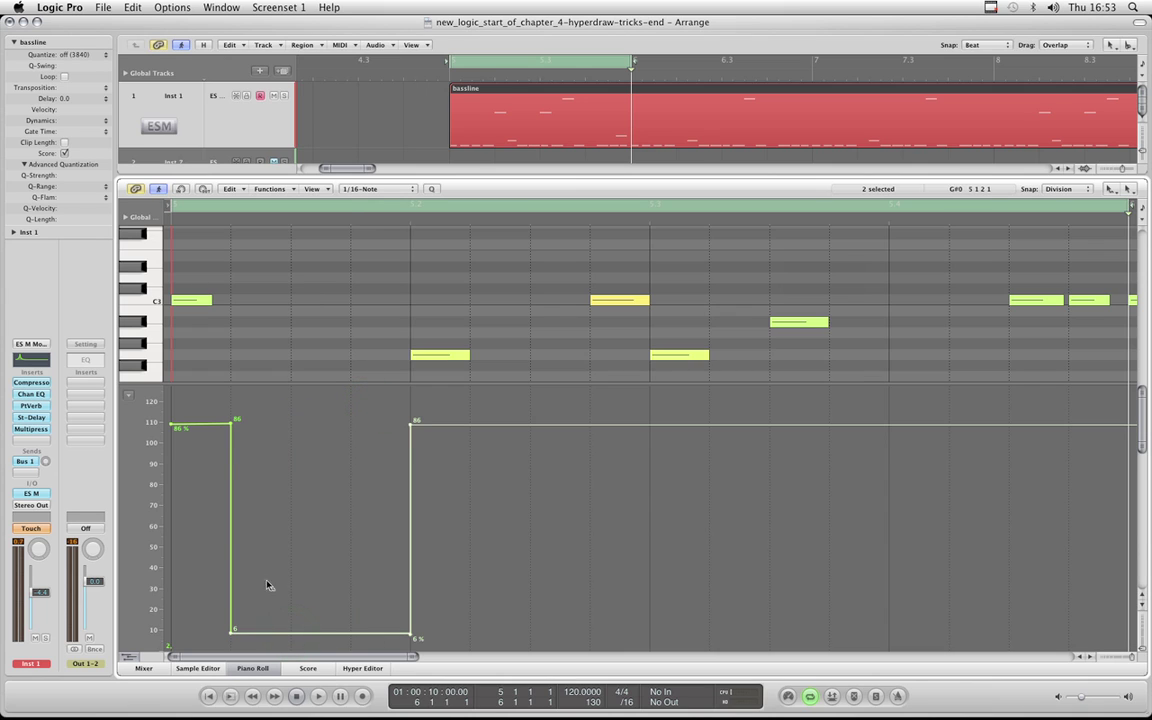
{"action": "left_click_drag", "start_coordinate": [230, 420], "coordinate": [291, 632]}
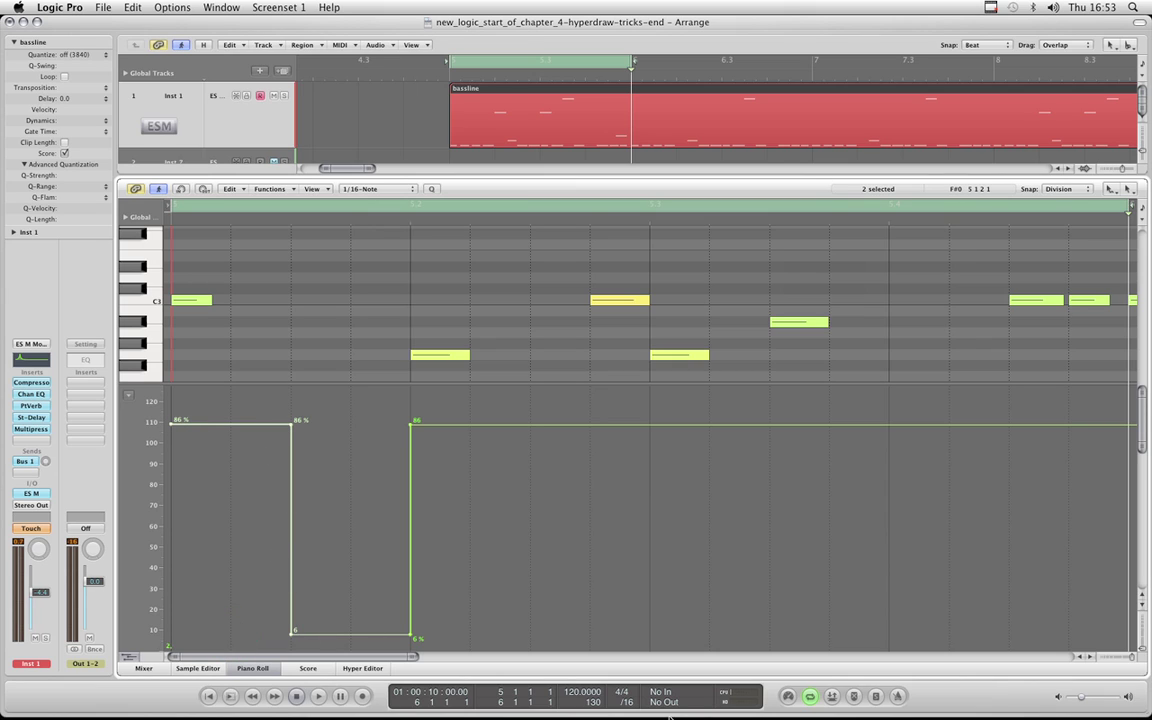
Switch the grid division to /8 and back to /16, and enlarge the HyperDraw area.
{"action": "left_click_drag", "start_coordinate": [627, 702], "coordinate": [627, 712]}
{"action": "left_click_drag", "start_coordinate": [355, 383], "coordinate": [355, 430]}
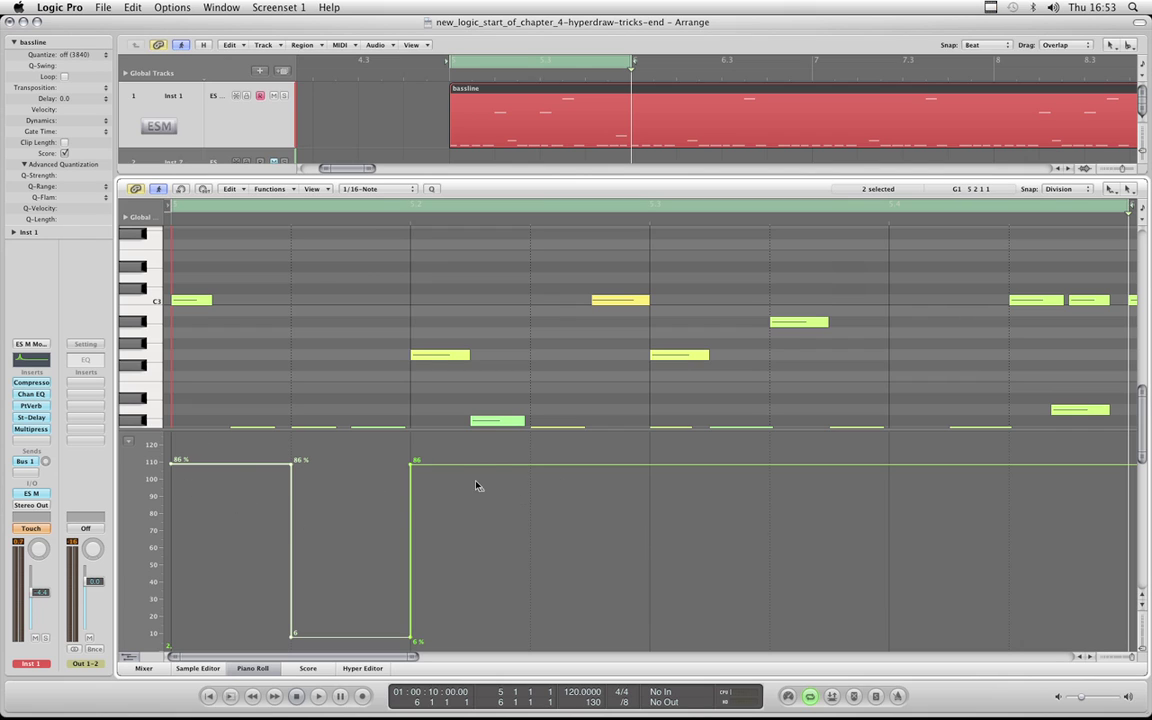
{"action": "left_click_drag", "start_coordinate": [621, 702], "coordinate": [621, 694]}
{"action": "left_click_drag", "start_coordinate": [476, 428], "coordinate": [476, 330]}
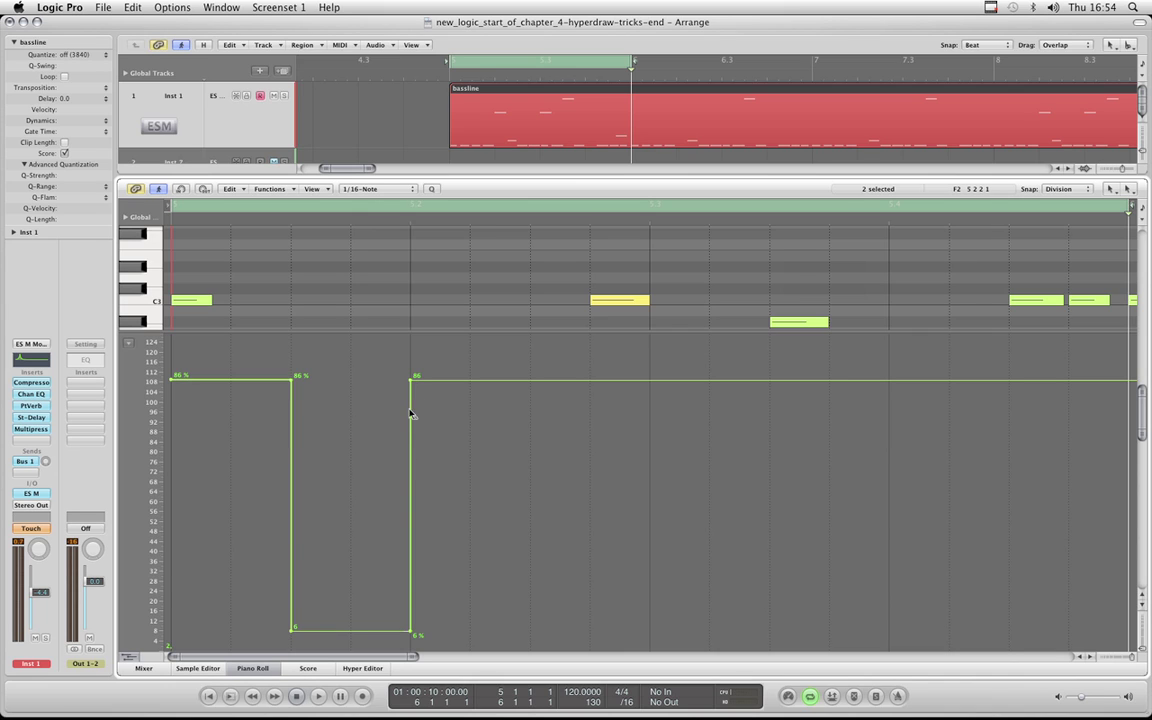
Delete all nodes except the one at the bar's start, and set that node to 54 %.
{"action": "key", "text": "Escape"}
{"action": "left_click", "coordinate": [487, 411]}
{"action": "left_click_drag", "start_coordinate": [410, 380], "coordinate": [407, 636]}
{"action": "left_click", "coordinate": [409, 628]}
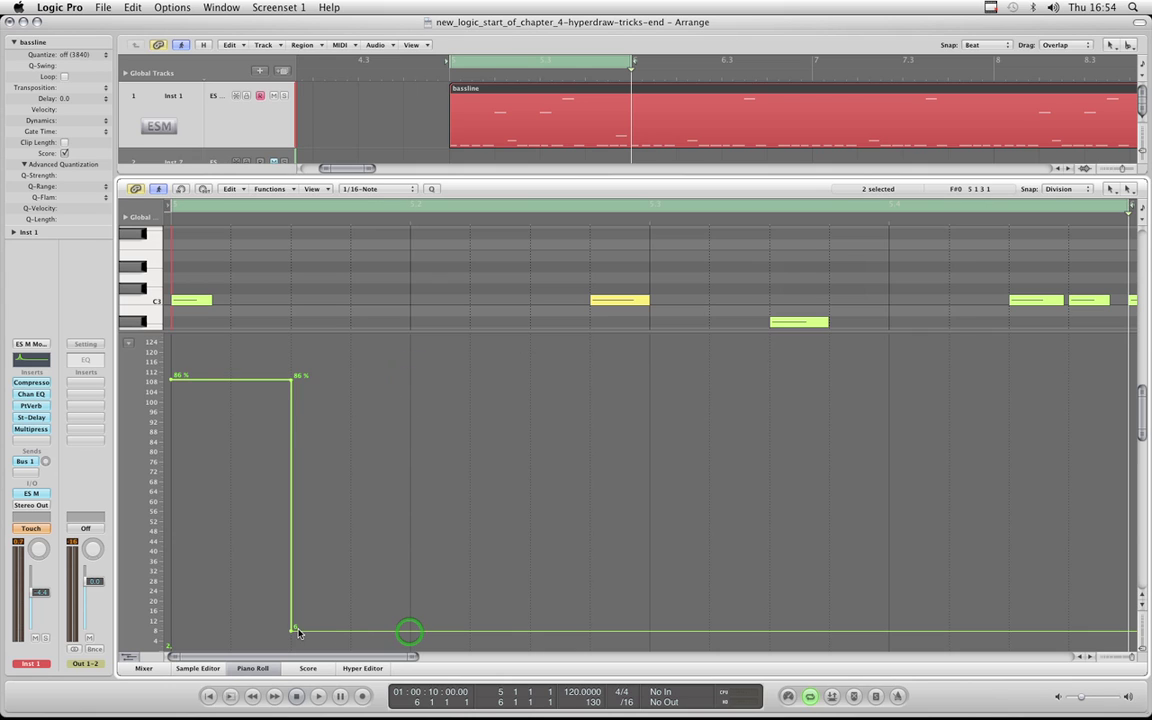
{"action": "left_click", "coordinate": [292, 631]}
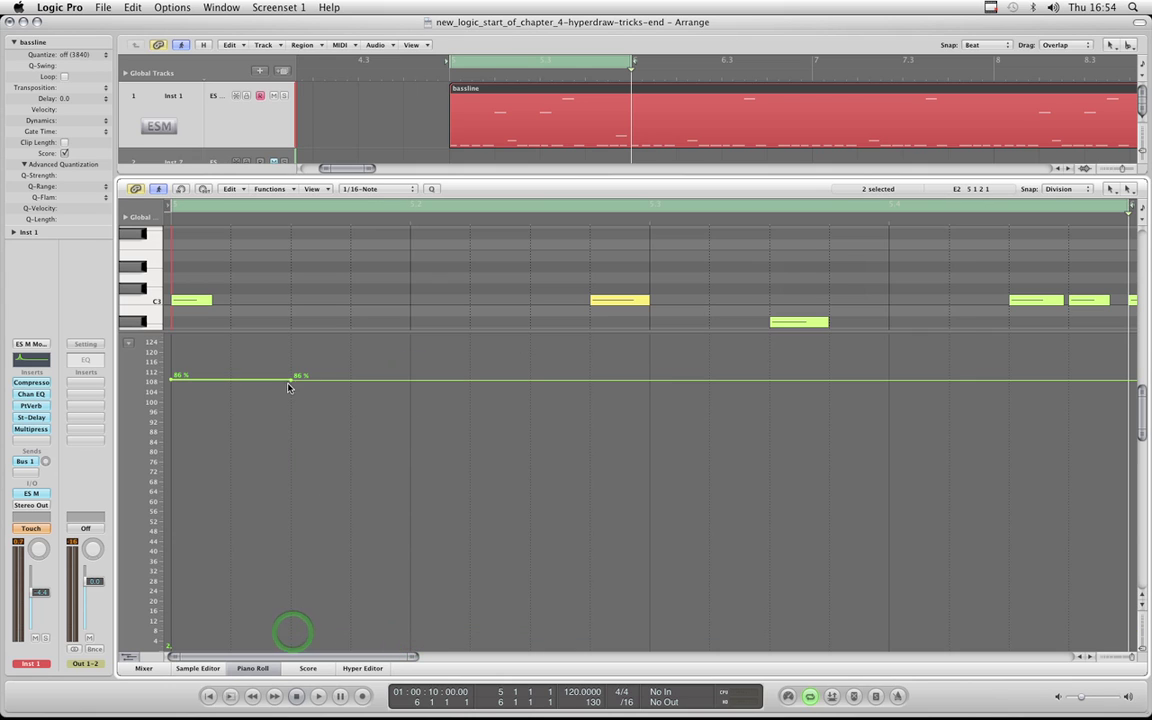
{"action": "left_click", "coordinate": [291, 378]}
{"action": "left_click_drag", "start_coordinate": [173, 385], "coordinate": [171, 478]}
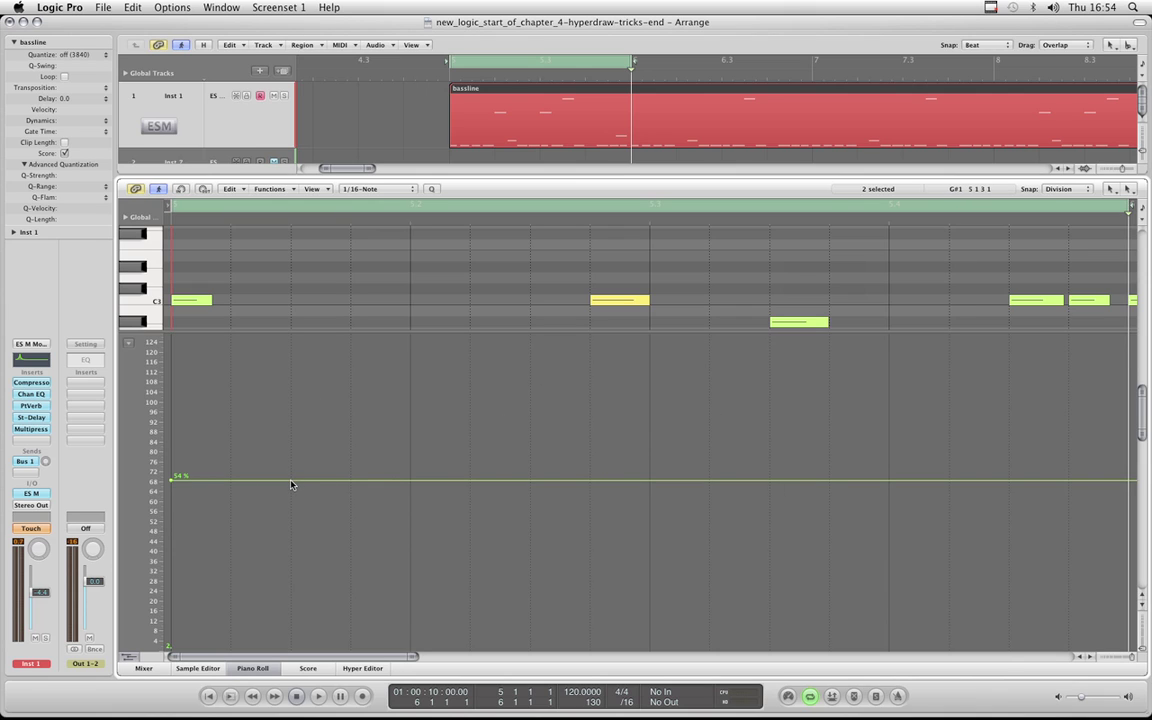
Add a 54 % node on beat 2 and a 91 % peak on the third sixteenth of beat 1.
{"action": "left_click", "coordinate": [411, 480]}
{"action": "left_click_drag", "start_coordinate": [290, 483], "coordinate": [290, 364]}
{"action": "left_click", "coordinate": [291, 346]}
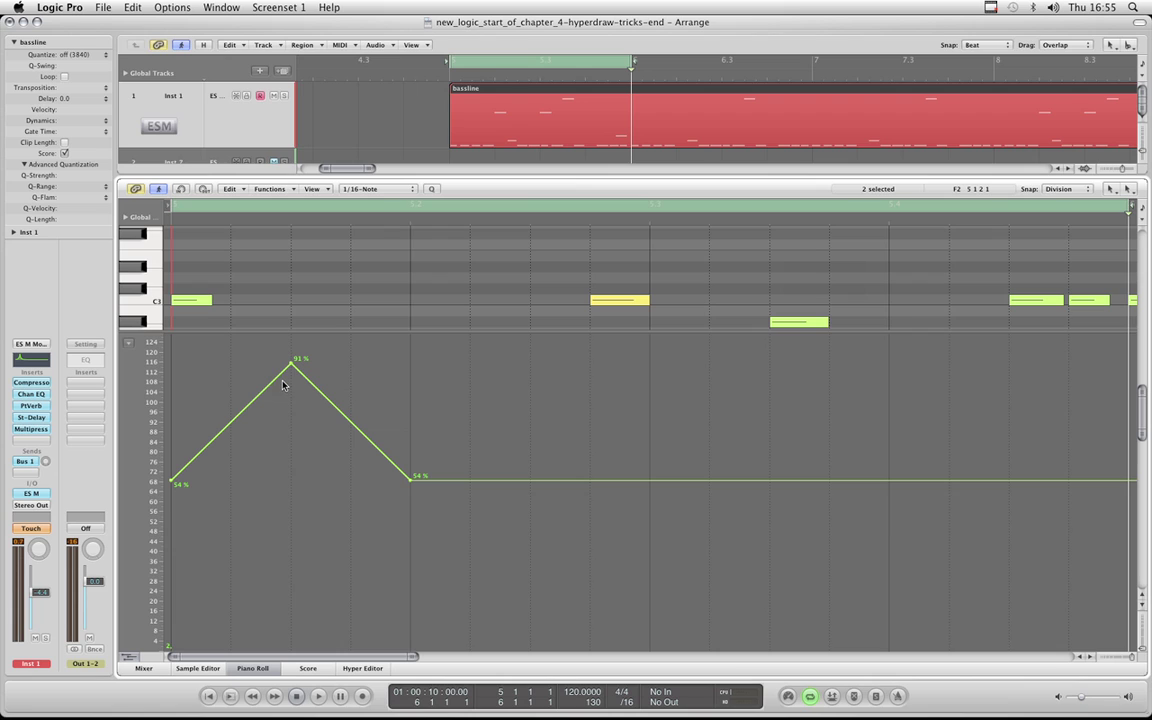
Bend the rising and falling segments of the peak outward with the Automation Curve tool to form a rounded arch.
{"action": "key", "text": "Escape"}
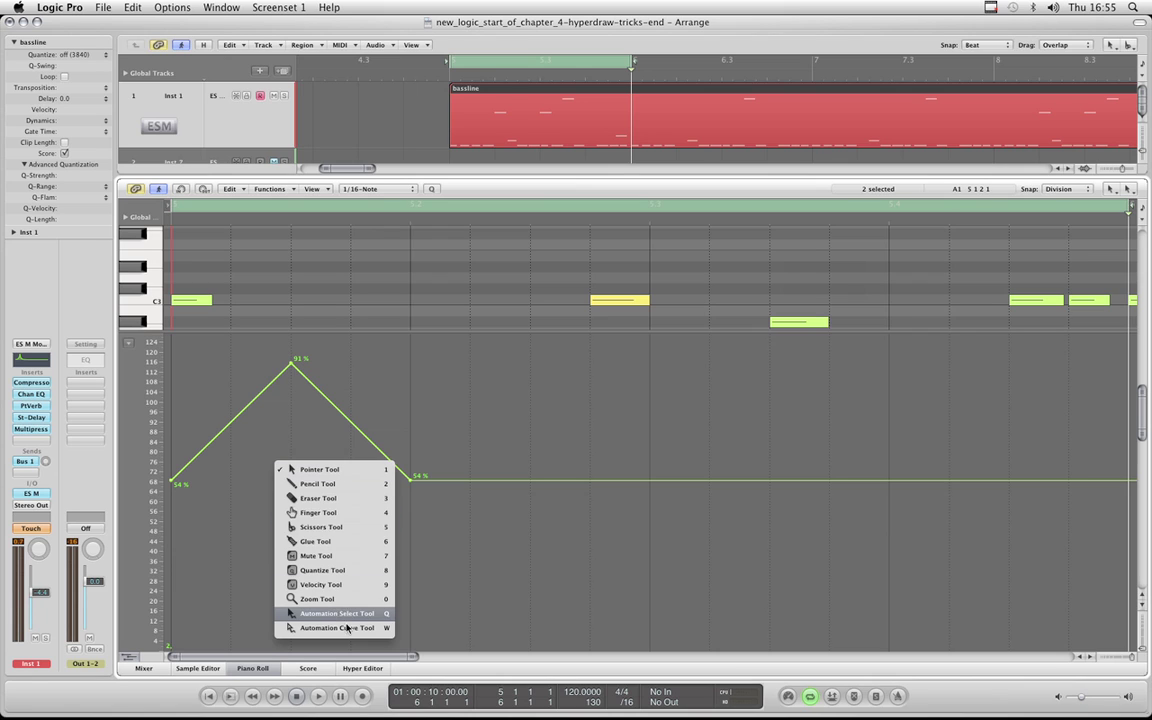
{"action": "left_click", "coordinate": [305, 571]}
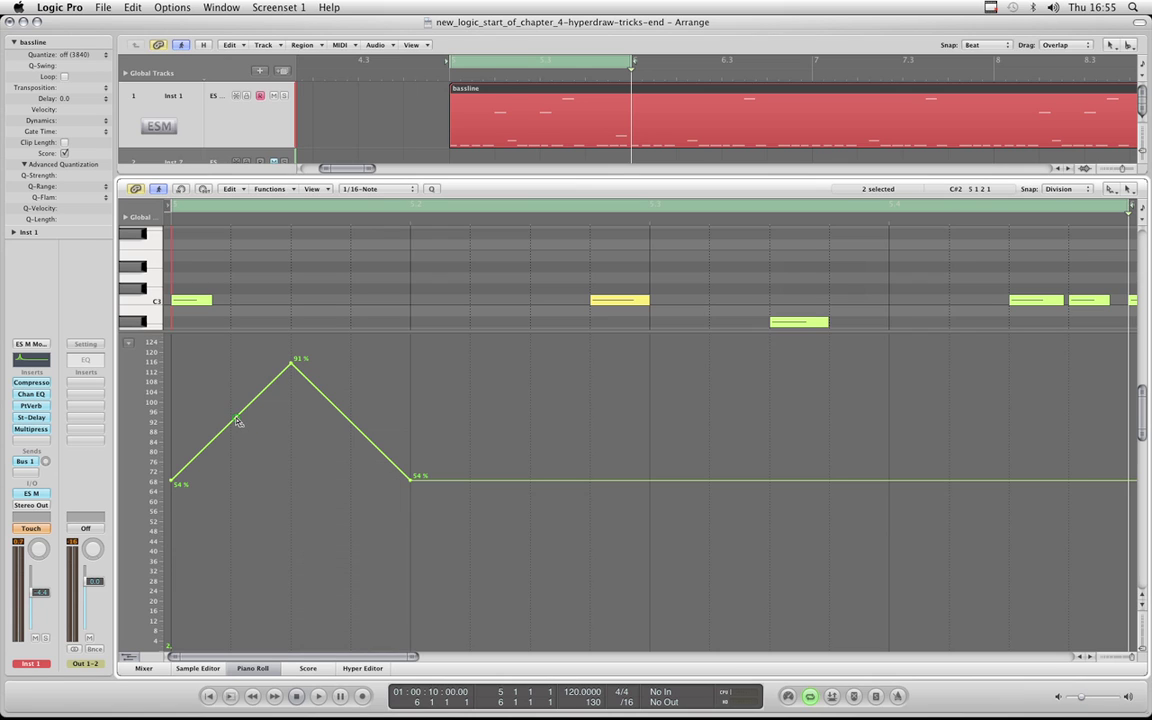
{"action": "left_click_drag", "start_coordinate": [237, 421], "coordinate": [206, 388]}
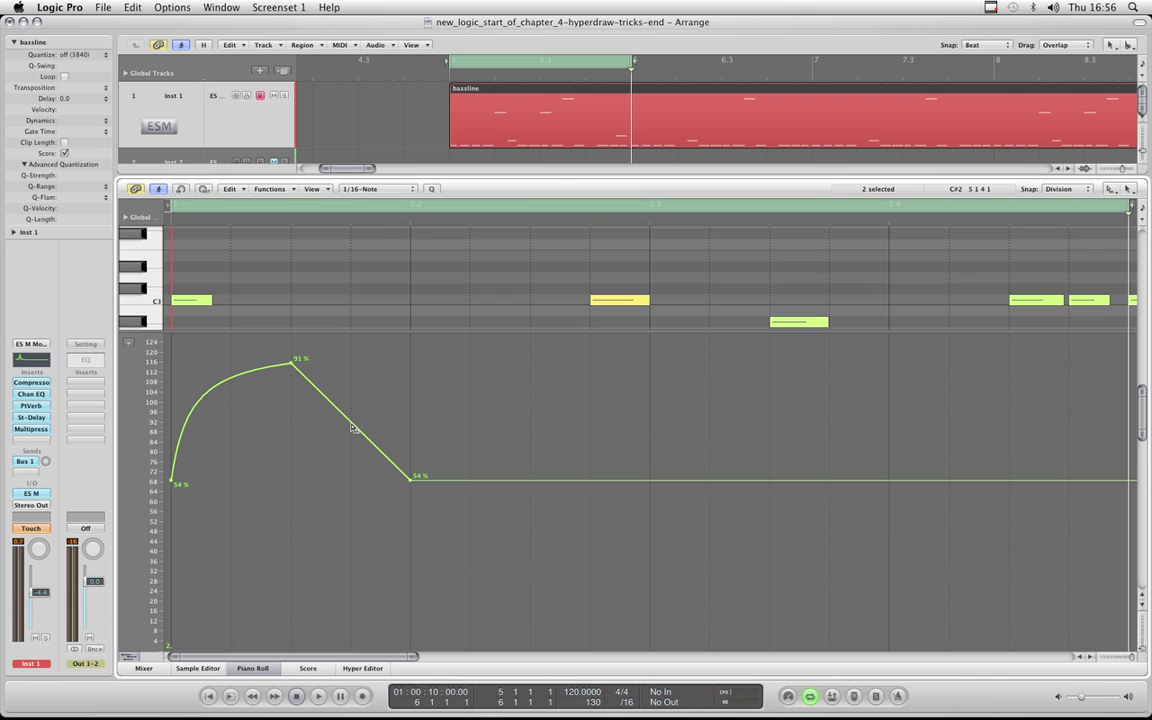
{"action": "left_click", "coordinate": [351, 426]}
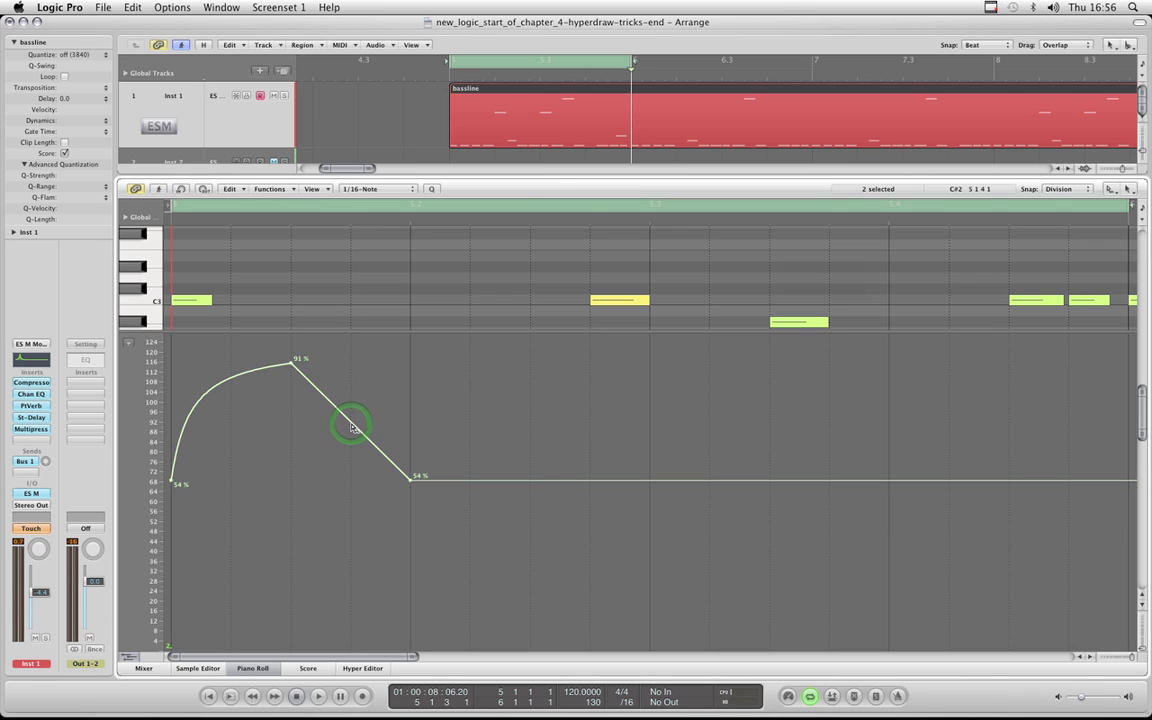
{"action": "left_click_drag", "start_coordinate": [351, 426], "coordinate": [379, 390]}
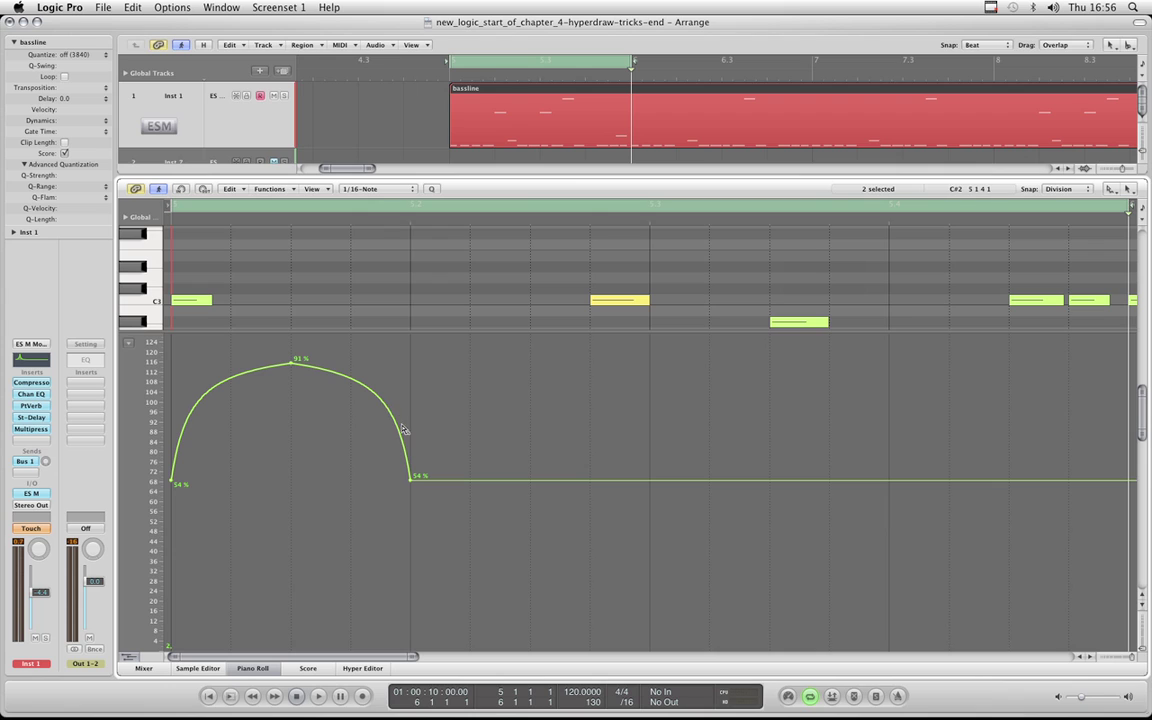
Raise the arch's peak node to 94 % with the Pointer tool.
{"action": "key", "text": "Escape"}
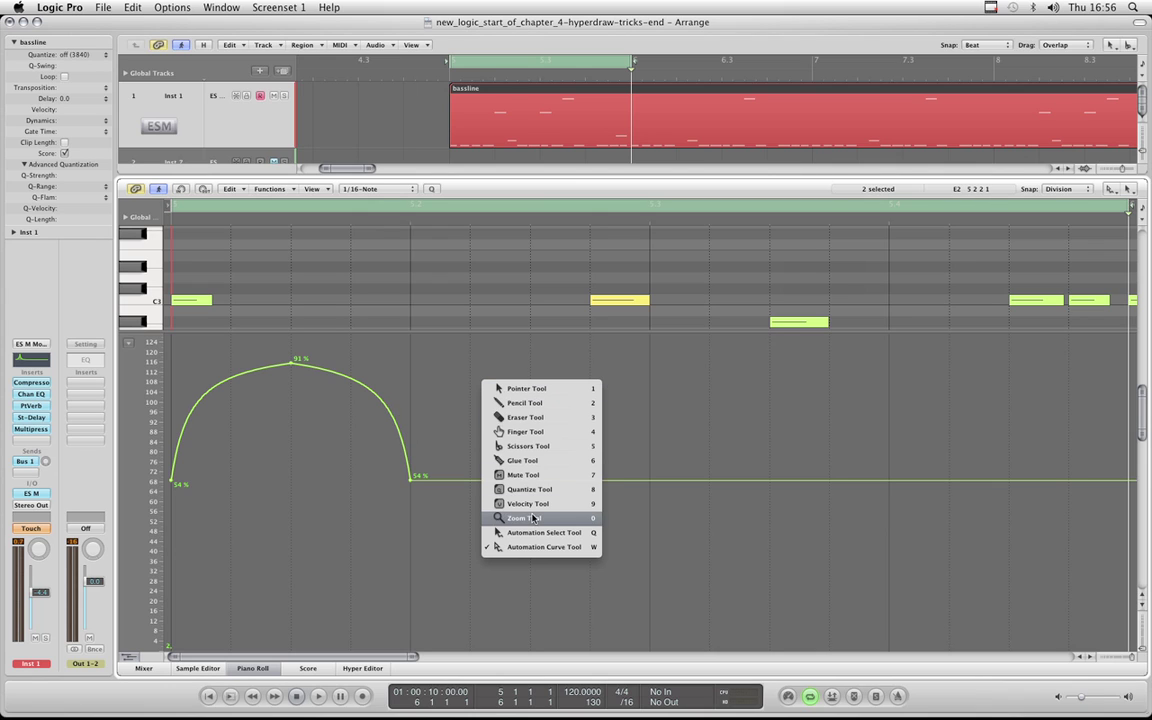
{"action": "left_click", "coordinate": [487, 388]}
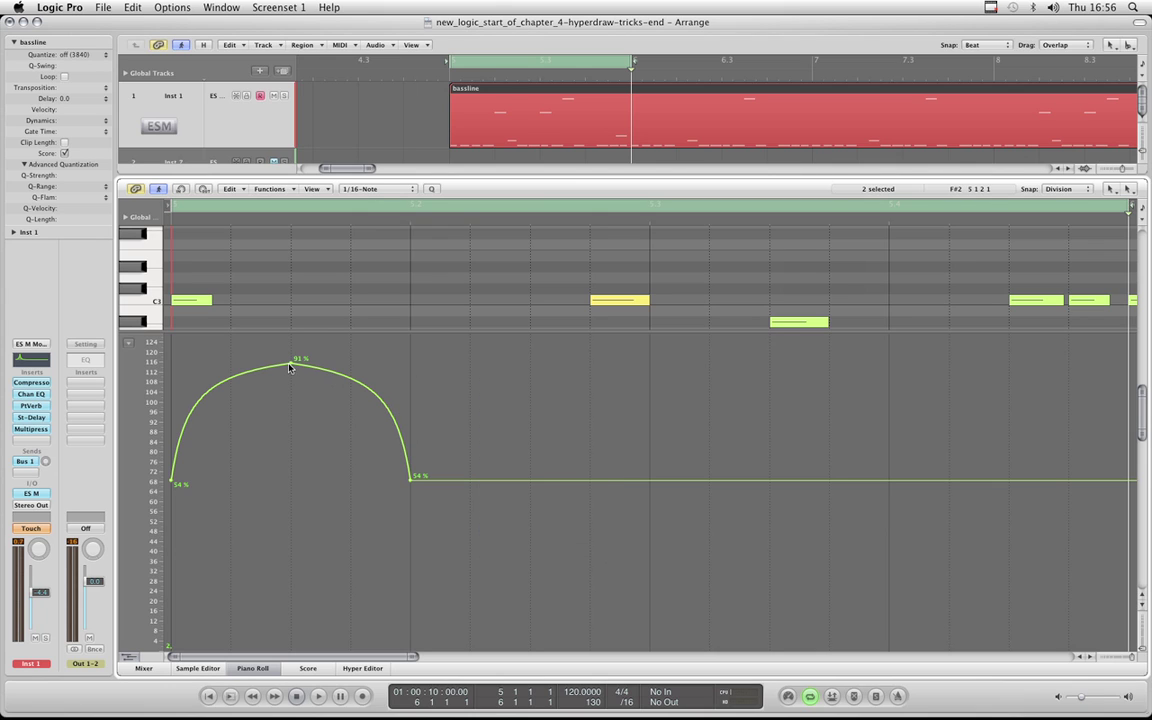
{"action": "mouse_move", "coordinate": [291, 366]}
{"action": "left_mouse_down"}
{"action": "mouse_move", "coordinate": [291, 630]}
{"action": "mouse_move", "coordinate": [291, 342]}
{"action": "mouse_move", "coordinate": [313, 624]}
{"action": "mouse_move", "coordinate": [318, 330]}
{"action": "mouse_move", "coordinate": [318, 358]}
{"action": "mouse_move", "coordinate": [291, 350]}
{"action": "mouse_move", "coordinate": [291, 625]}
{"action": "mouse_move", "coordinate": [291, 352]}
{"action": "left_mouse_up"}
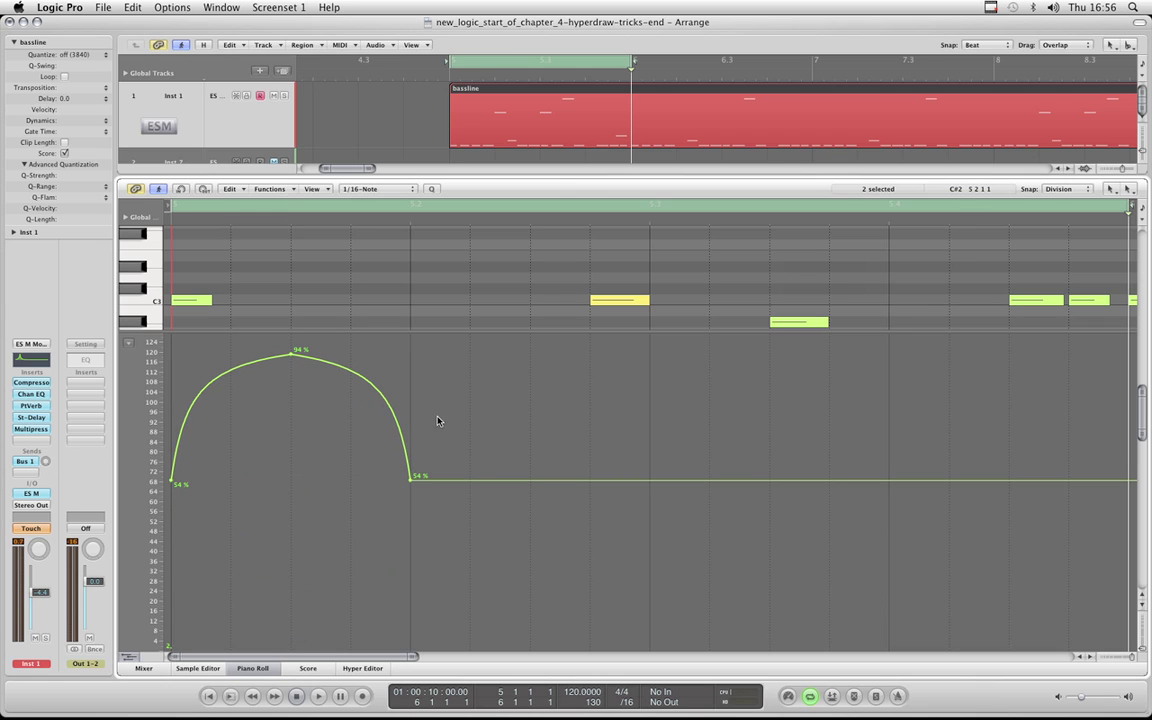
Copy the arch's nodes, paste them at beat 3, and shift the pasted nodes two sixteenths earlier.
{"action": "key", "text": "Escape"}
{"action": "key", "text": "Escape"}
{"action": "left_click_drag", "start_coordinate": [476, 350], "coordinate": [170, 500]}
{"action": "left_click", "coordinate": [650, 220]}
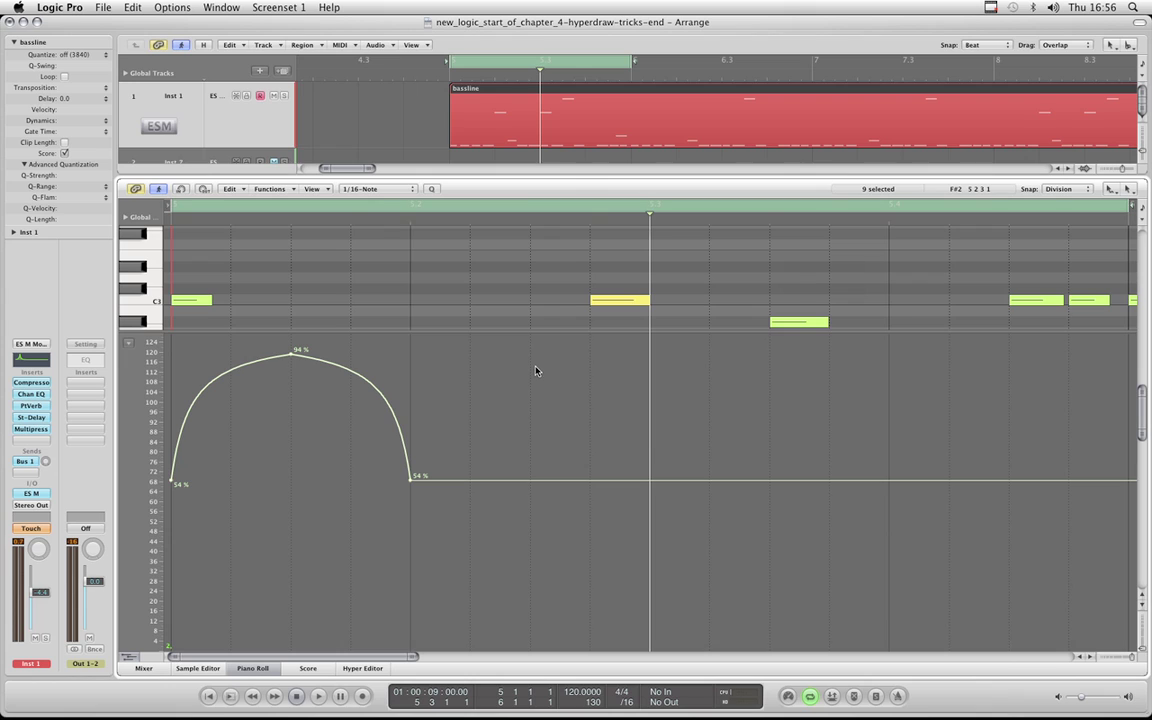
{"action": "key", "text": "super+v"}
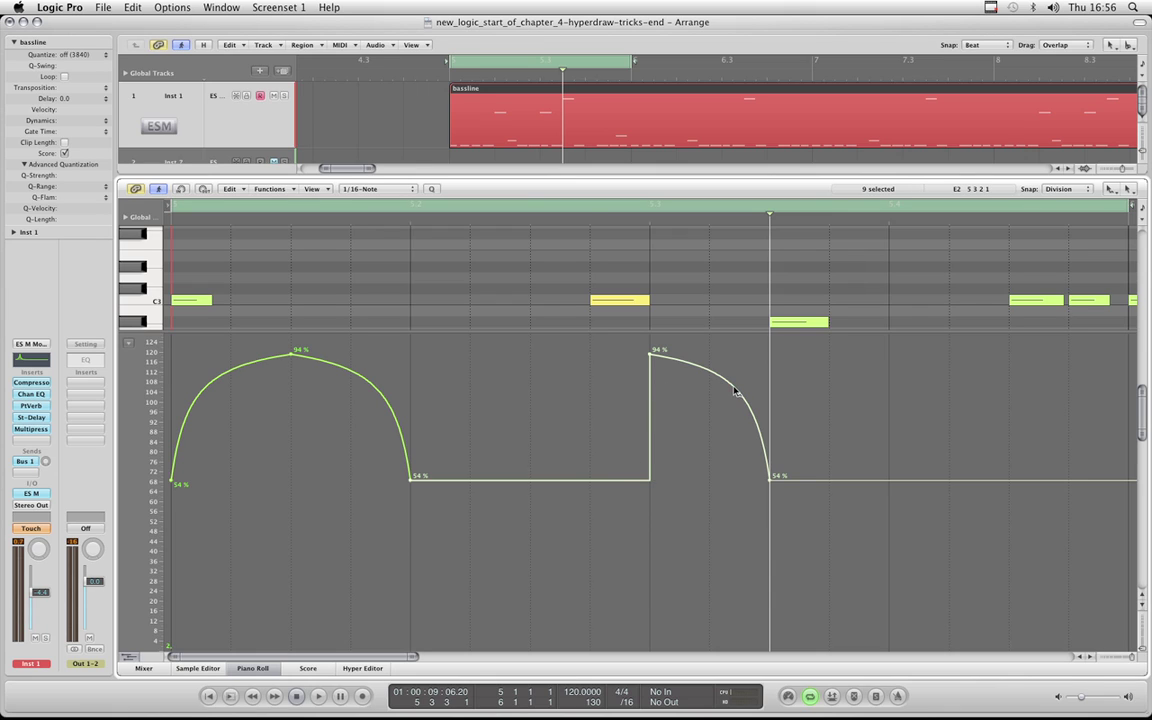
{"action": "left_click_drag", "start_coordinate": [735, 390], "coordinate": [591, 390]}
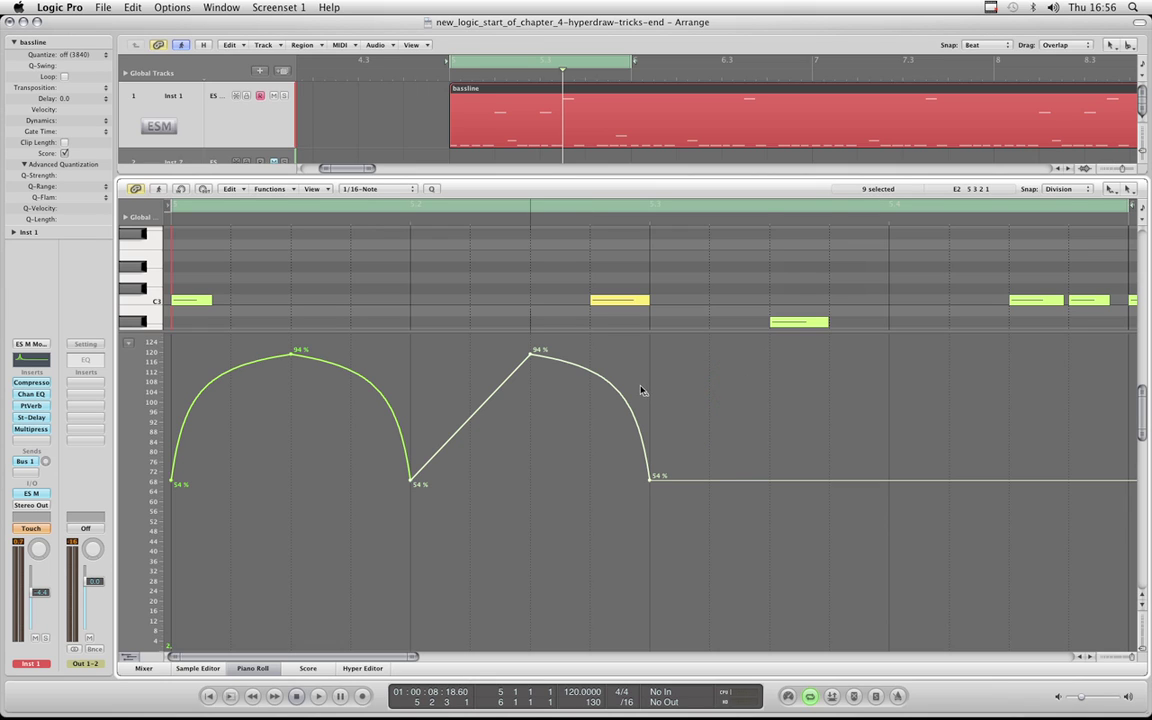
Bend the rising segment of the second arch outward with the Automation Curve tool to match the first arch.
{"action": "left_click", "coordinate": [474, 419]}
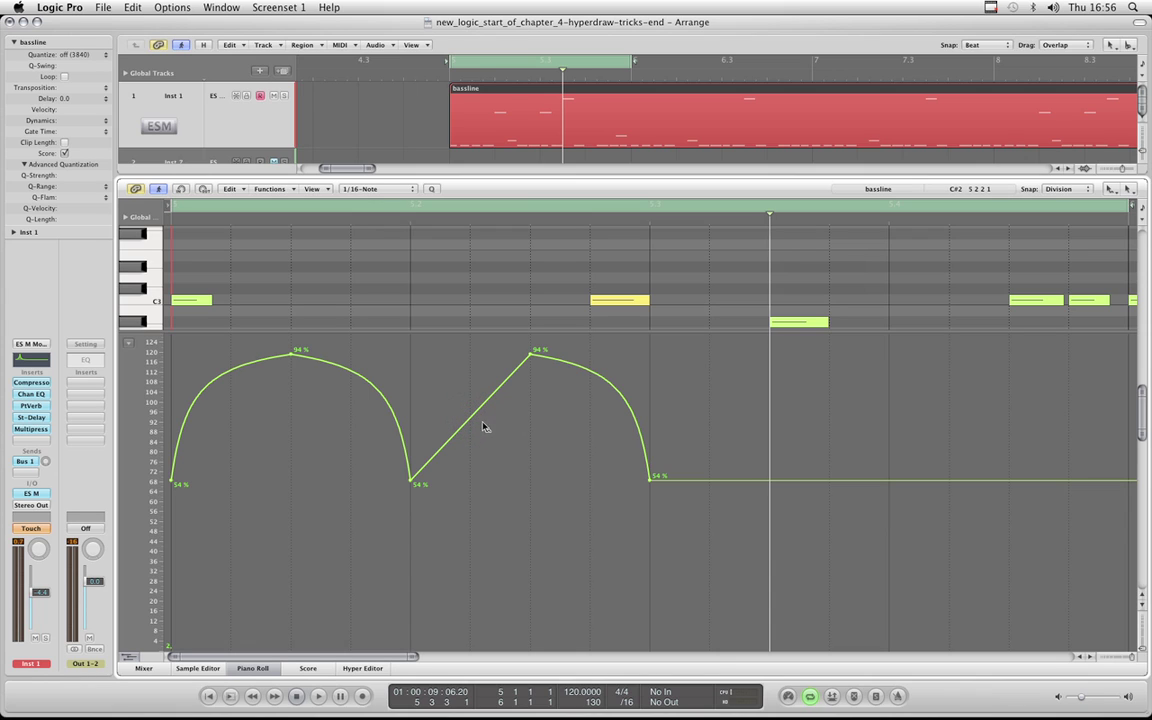
{"action": "key", "text": "Escape"}
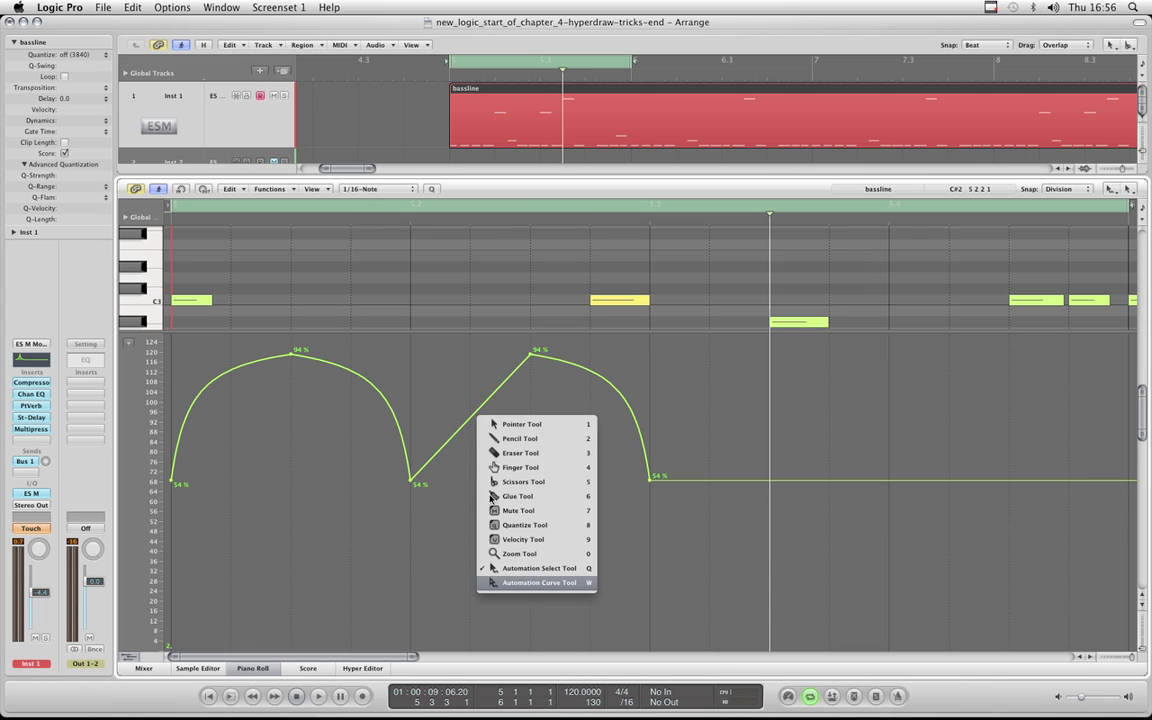
{"action": "key", "text": "w"}
{"action": "left_click_drag", "start_coordinate": [470, 417], "coordinate": [432, 373]}
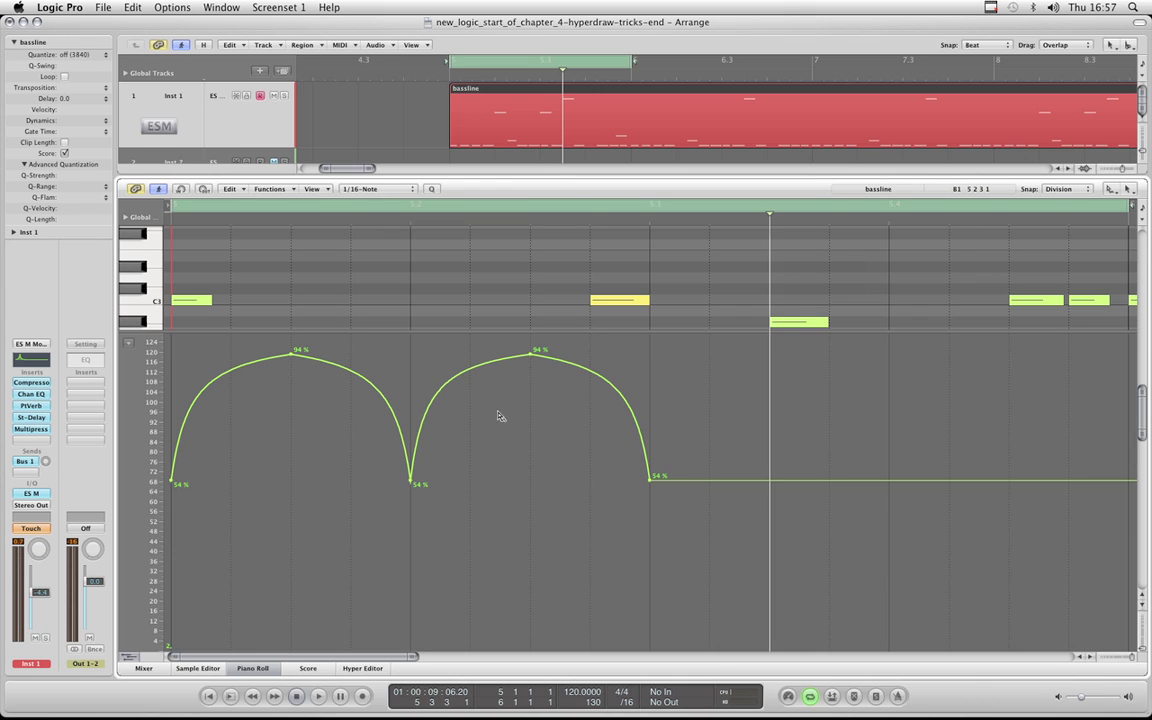
Pull the second arch's peak node down to 6 % with the Pointer tool to turn the arch into a trough.
{"action": "key", "text": "Escape"}
{"action": "left_click", "coordinate": [510, 486]}
{"action": "left_click_drag", "start_coordinate": [531, 357], "coordinate": [531, 629]}
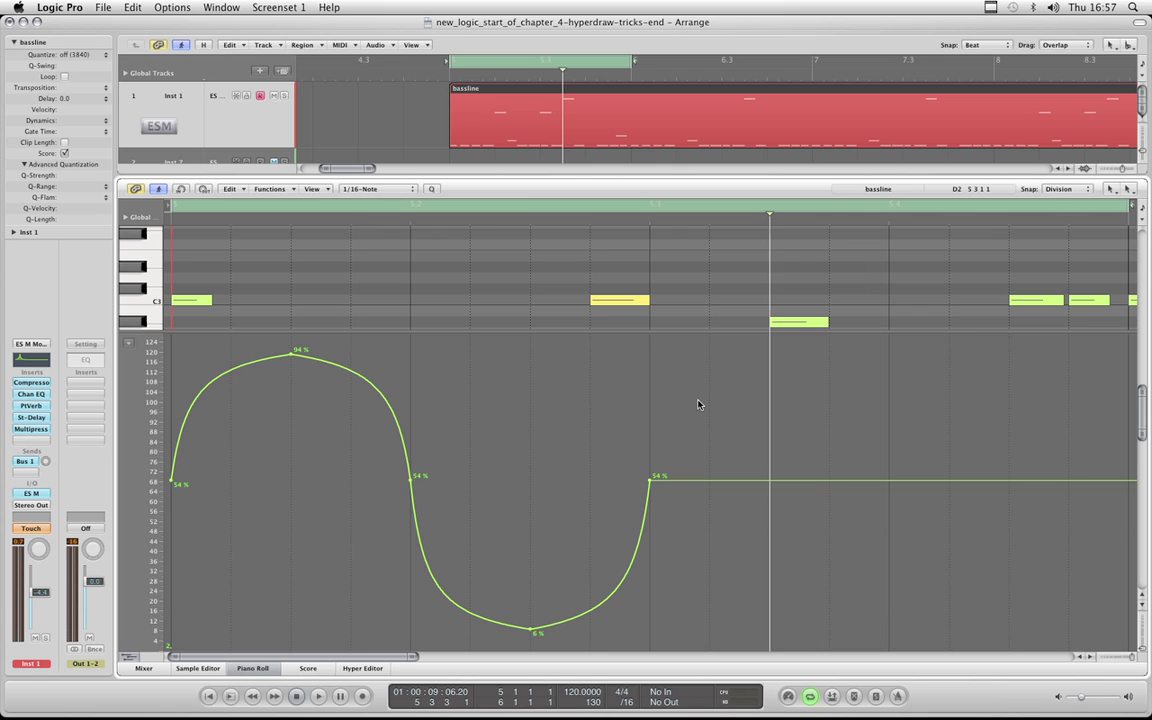
Copy all nodes of the wave with the Automation Select tool and paste them at the third sixteenth of beat 3.
{"action": "key", "text": "Escape"}
{"action": "key", "text": "Down"}
{"action": "key", "text": "Down"}
{"action": "key", "text": "Down"}
{"action": "key", "text": "Down"}
{"action": "key", "text": "Down"}
{"action": "key", "text": "Down"}
{"action": "key", "text": "Down"}
{"action": "key", "text": "Down"}
{"action": "key", "text": "Down"}
{"action": "key", "text": "Down"}
{"action": "key", "text": "Return"}
{"action": "left_click_drag", "start_coordinate": [700, 397], "coordinate": [314, 617]}
{"action": "left_click_drag", "start_coordinate": [228, 468], "coordinate": [718, 632]}
{"action": "left_click", "coordinate": [890, 222]}
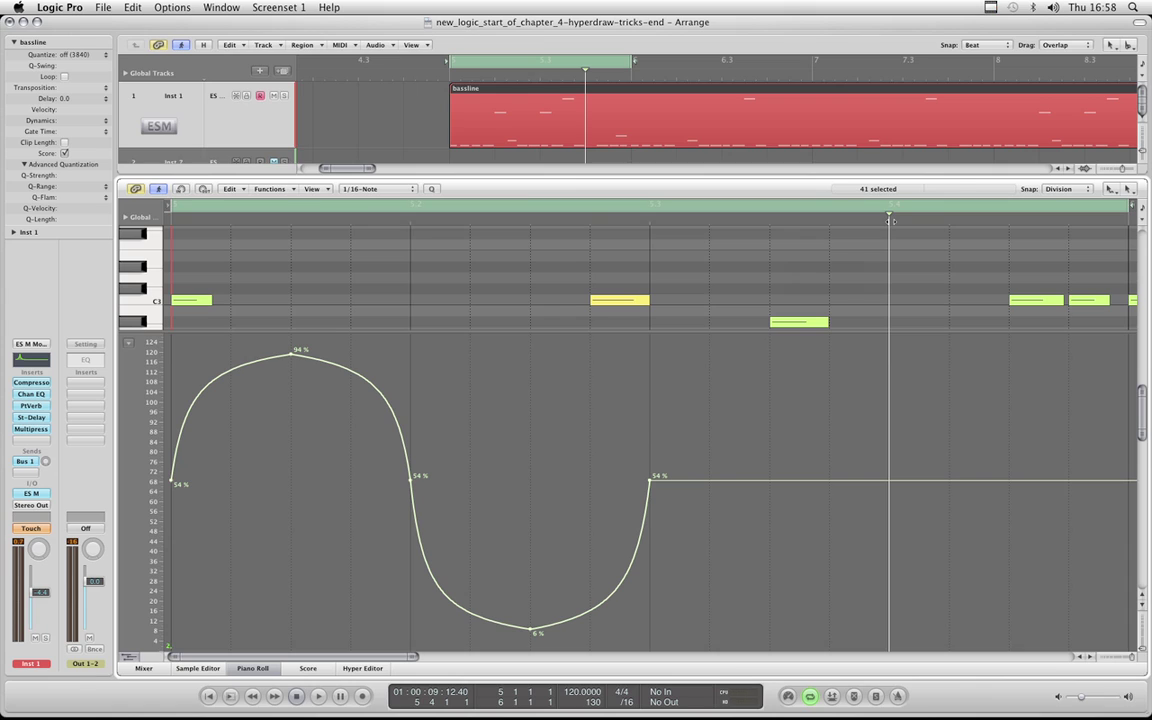
{"action": "left_click", "coordinate": [890, 217]}
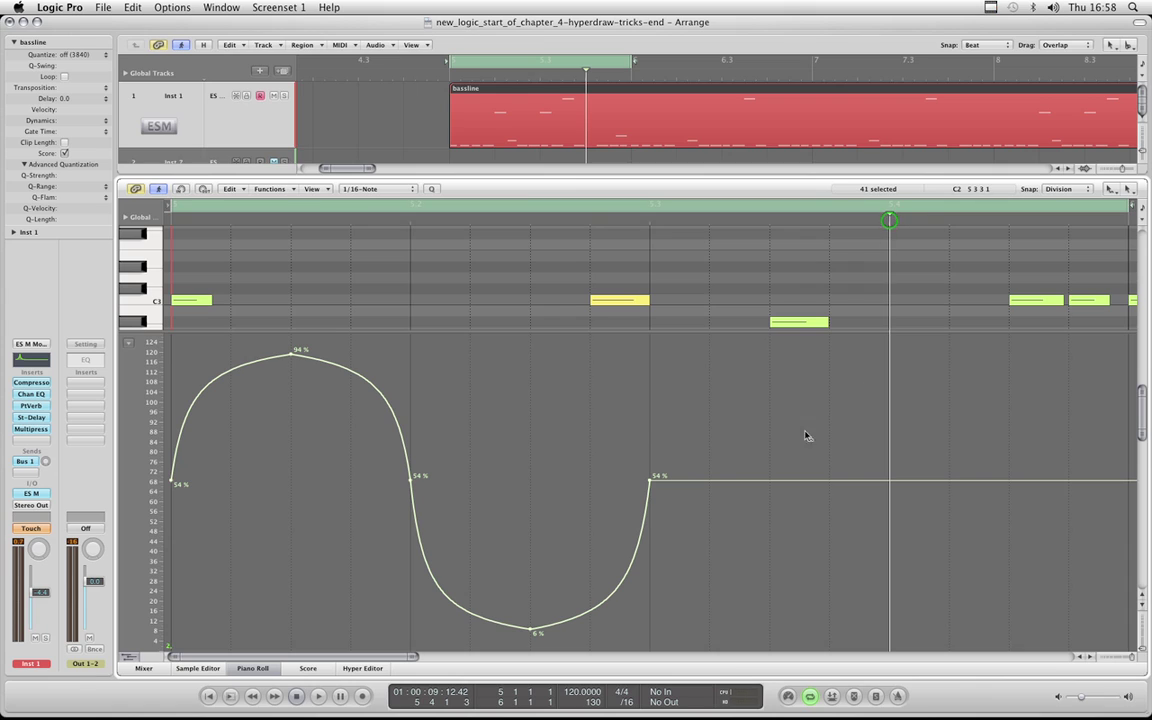
{"action": "left_click", "coordinate": [769, 218]}
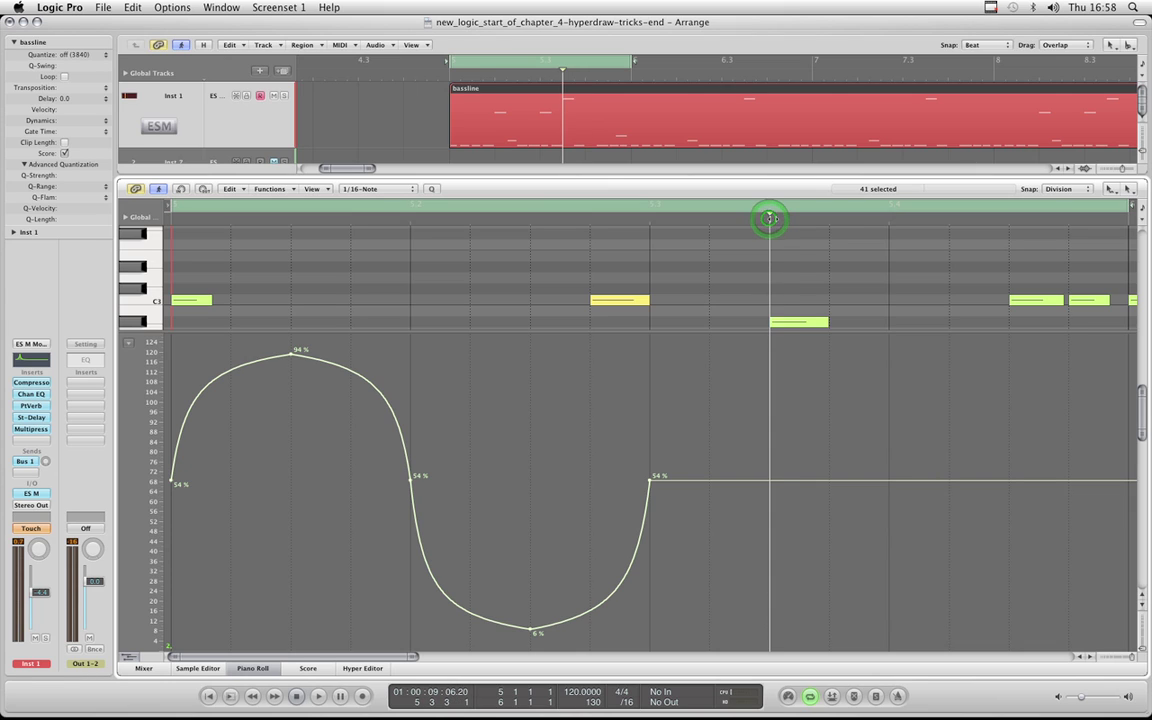
{"action": "key", "text": "super+v"}
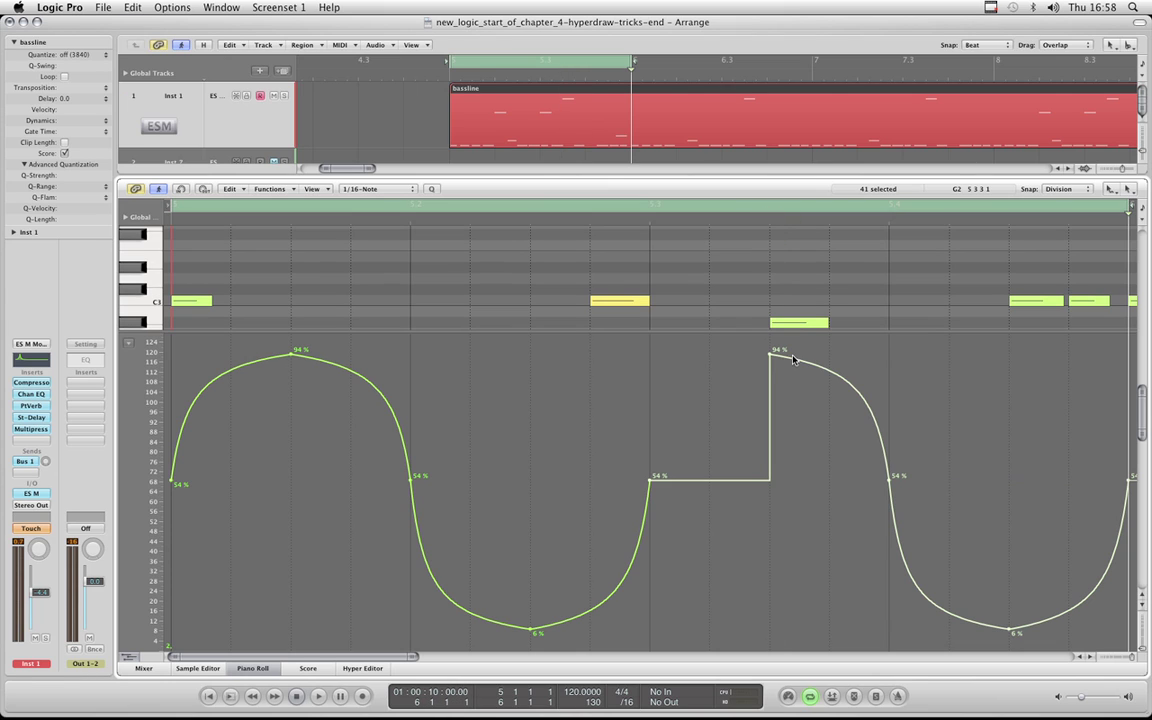
Delete the extra 54 % node directly beneath the pasted peak with the Pointer tool.
{"action": "left_click", "coordinate": [783, 457]}
{"action": "left_click", "coordinate": [783, 457]}
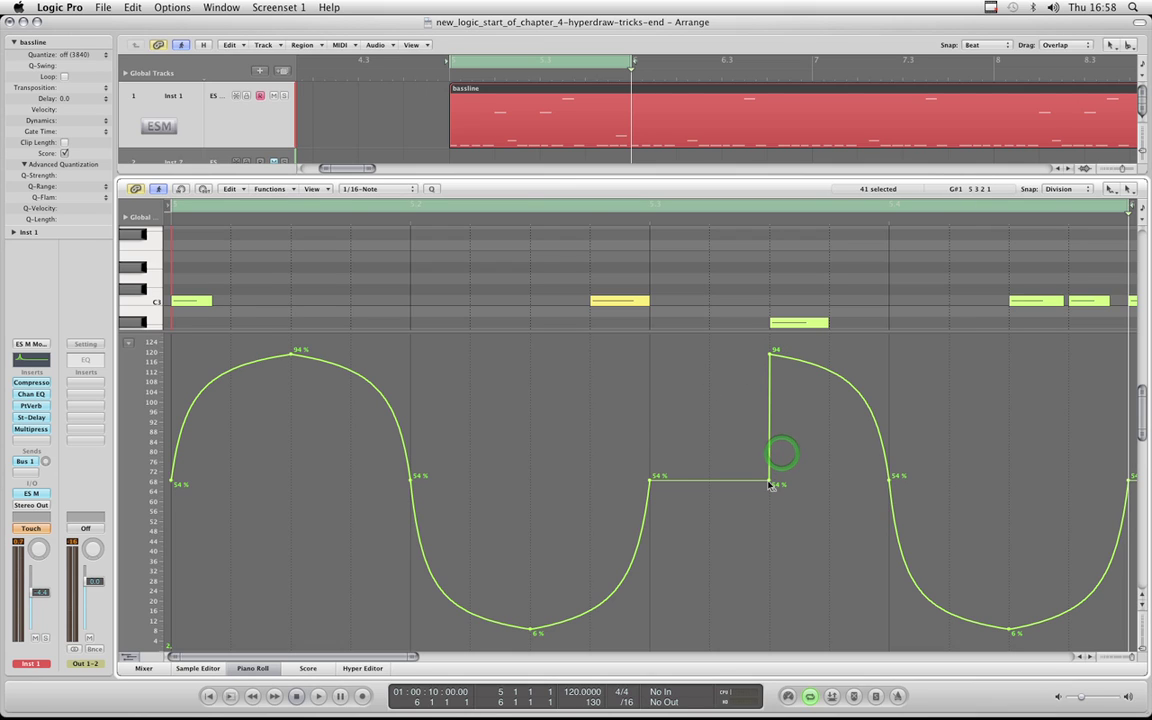
{"action": "key", "text": "Escape"}
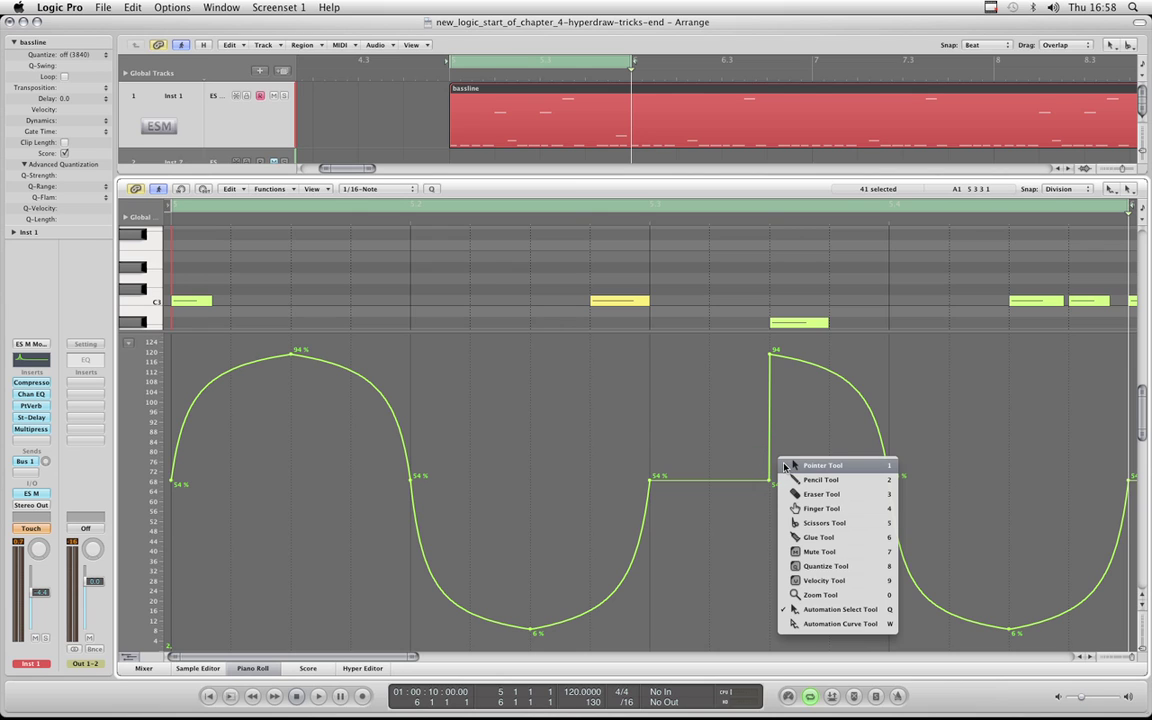
{"action": "left_click", "coordinate": [787, 466]}
{"action": "left_click", "coordinate": [769, 480]}
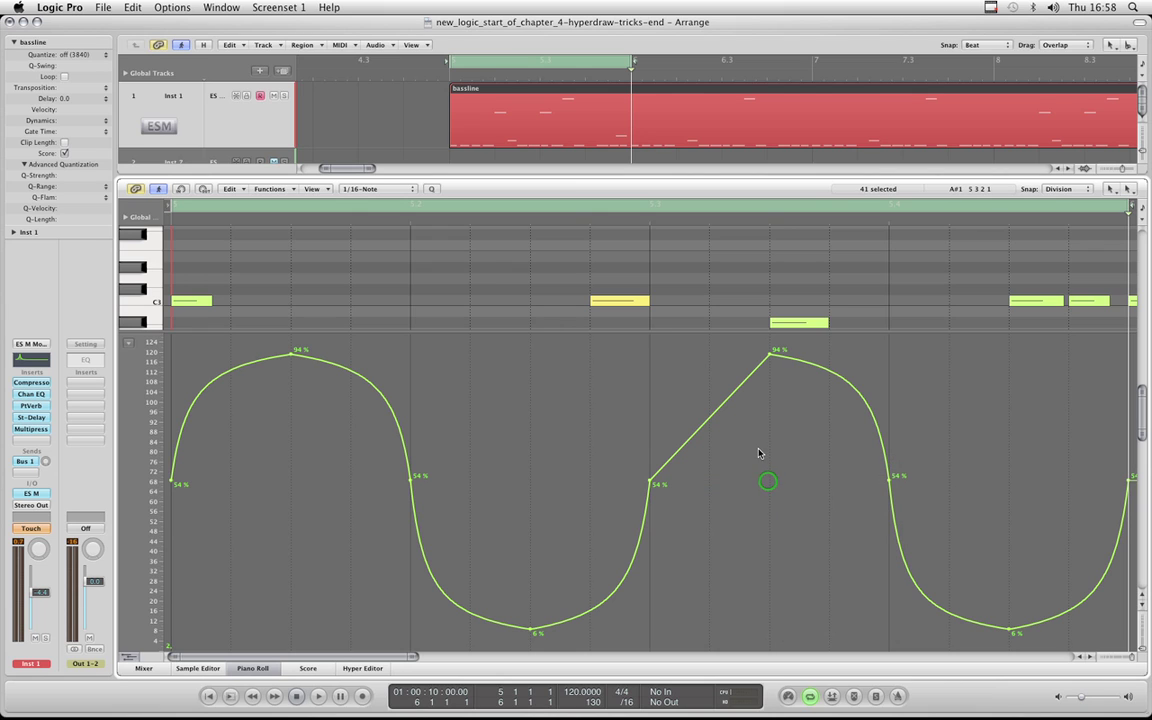
Bend the straight rise from beat 3 to the pasted peak outward with the Automation Curve tool.
{"action": "key", "text": "Escape"}
{"action": "left_click", "coordinate": [805, 609]}
{"action": "left_click_drag", "start_coordinate": [708, 425], "coordinate": [668, 373]}
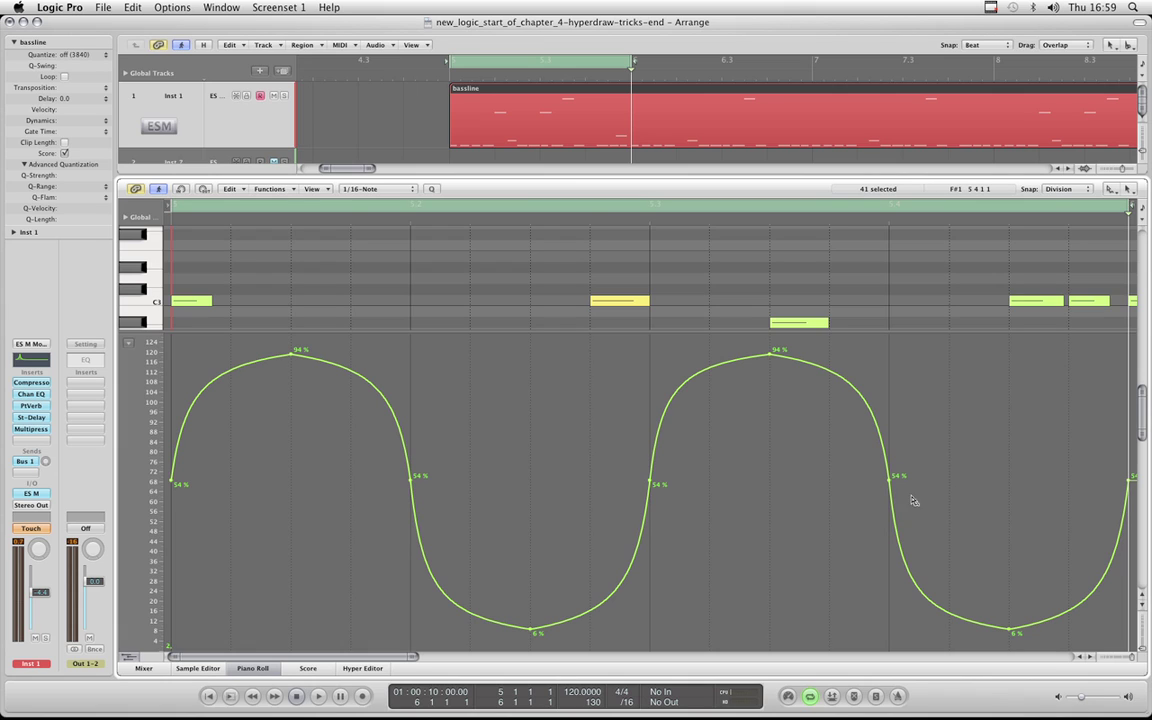
Lower both wave peaks to 89 % and raise both troughs to 7 % with the Pointer tool.
{"action": "key", "text": "Escape"}
{"action": "left_click", "coordinate": [768, 432]}
{"action": "left_click_drag", "start_coordinate": [770, 357], "coordinate": [770, 359]}
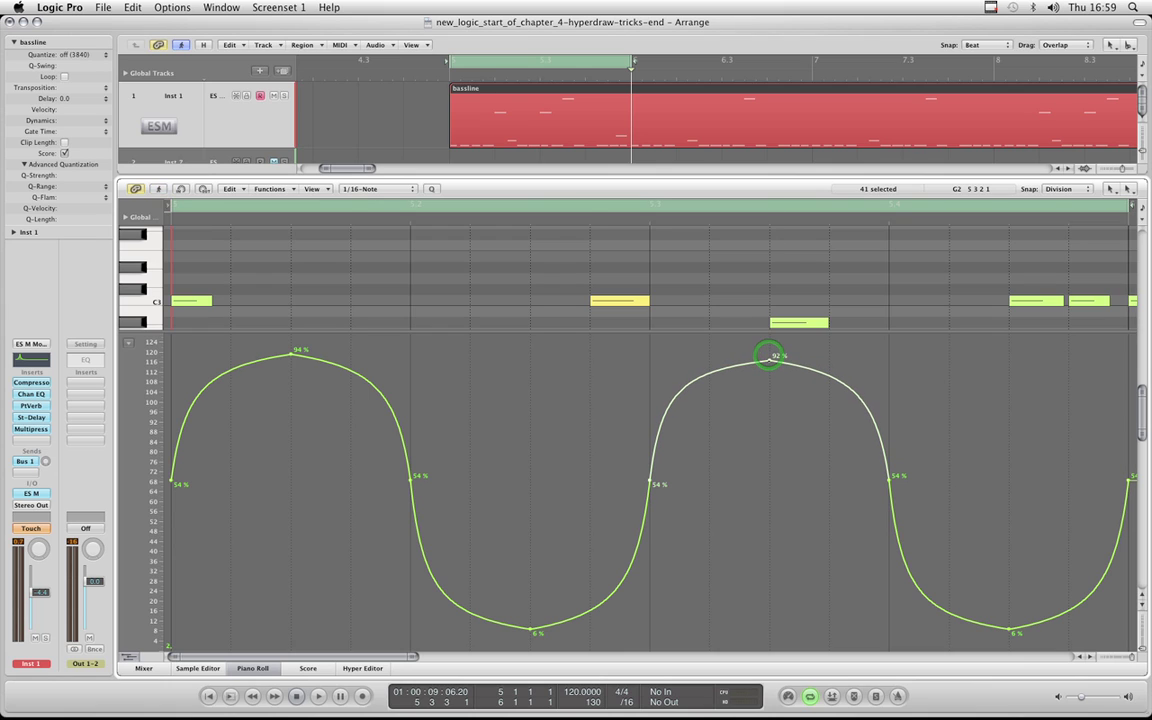
{"action": "left_click_drag", "start_coordinate": [290, 356], "coordinate": [290, 359]}
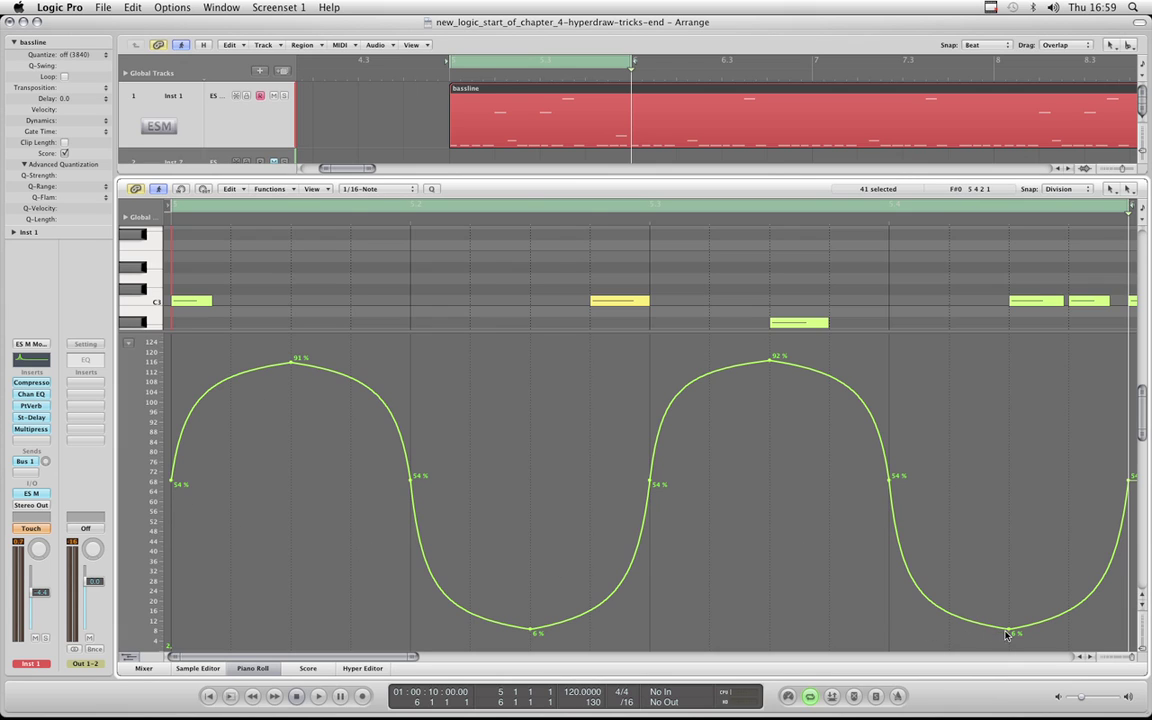
{"action": "left_click_drag", "start_coordinate": [1010, 633], "coordinate": [1010, 628]}
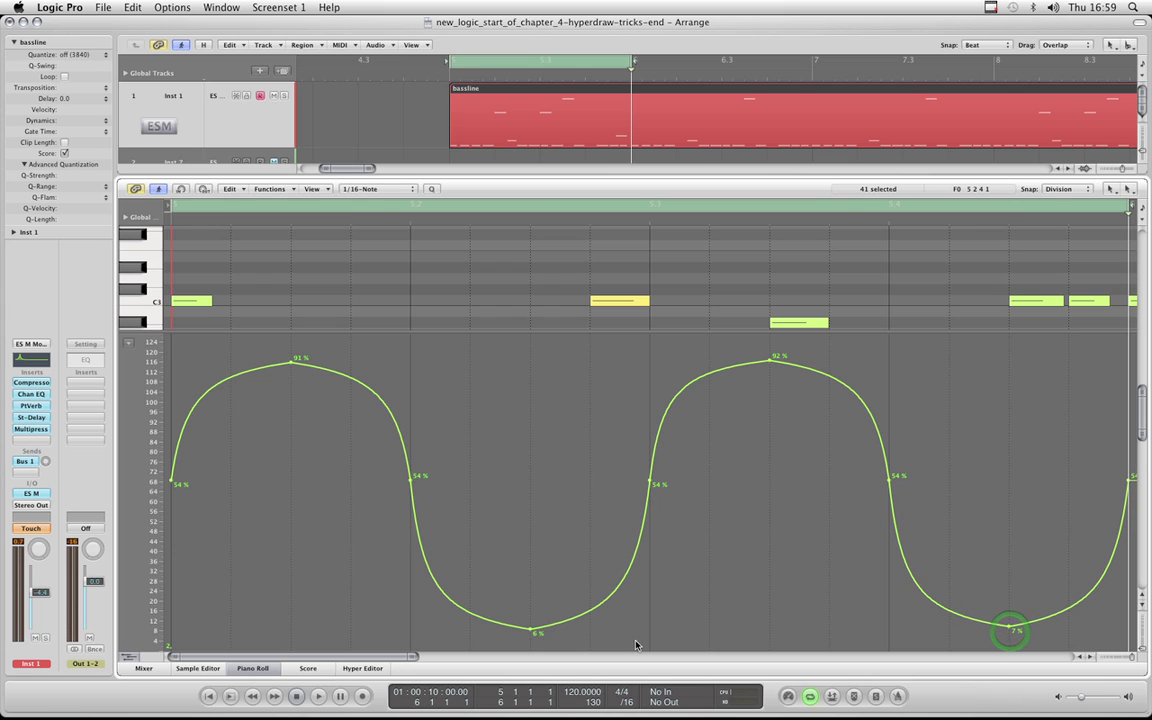
{"action": "left_click_drag", "start_coordinate": [530, 632], "coordinate": [530, 627]}
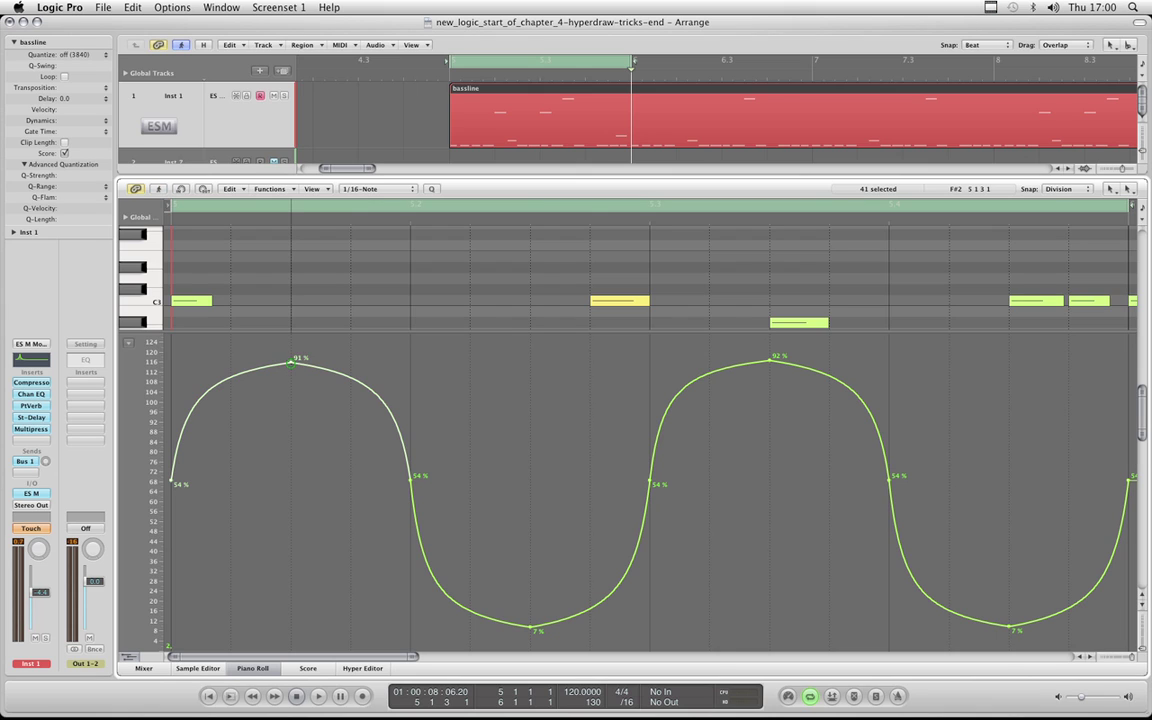
{"action": "left_click_drag", "start_coordinate": [291, 368], "coordinate": [291, 375]}
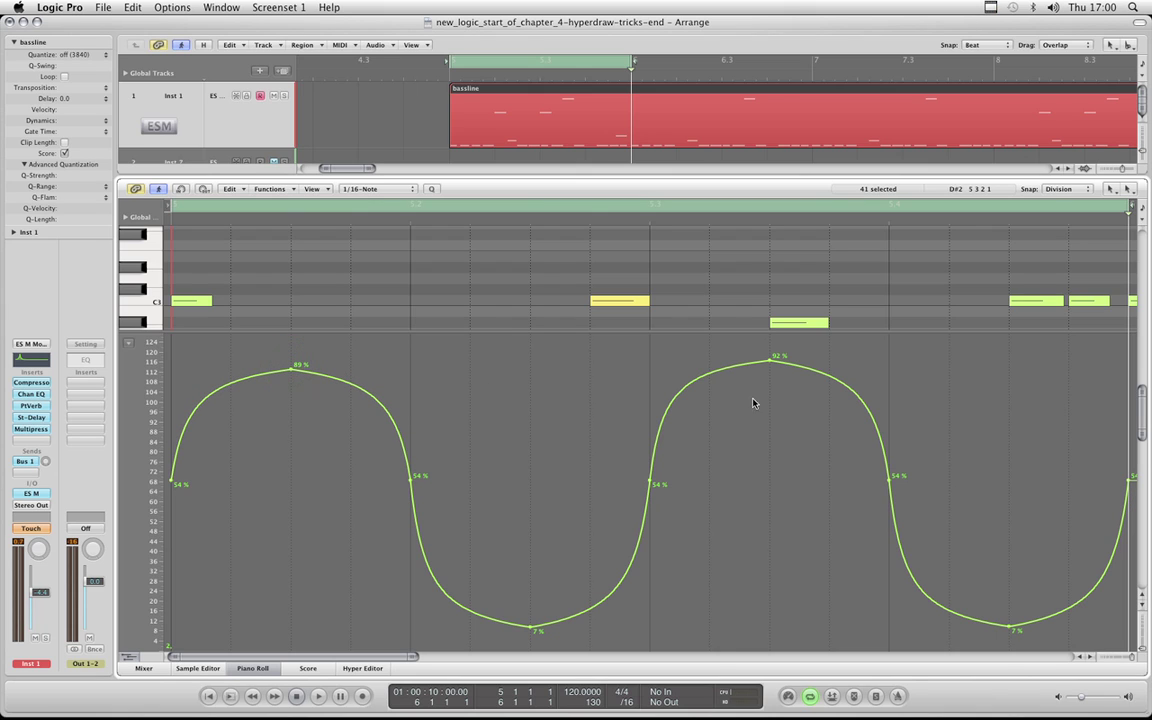
{"action": "left_click_drag", "start_coordinate": [770, 359], "coordinate": [769, 364]}
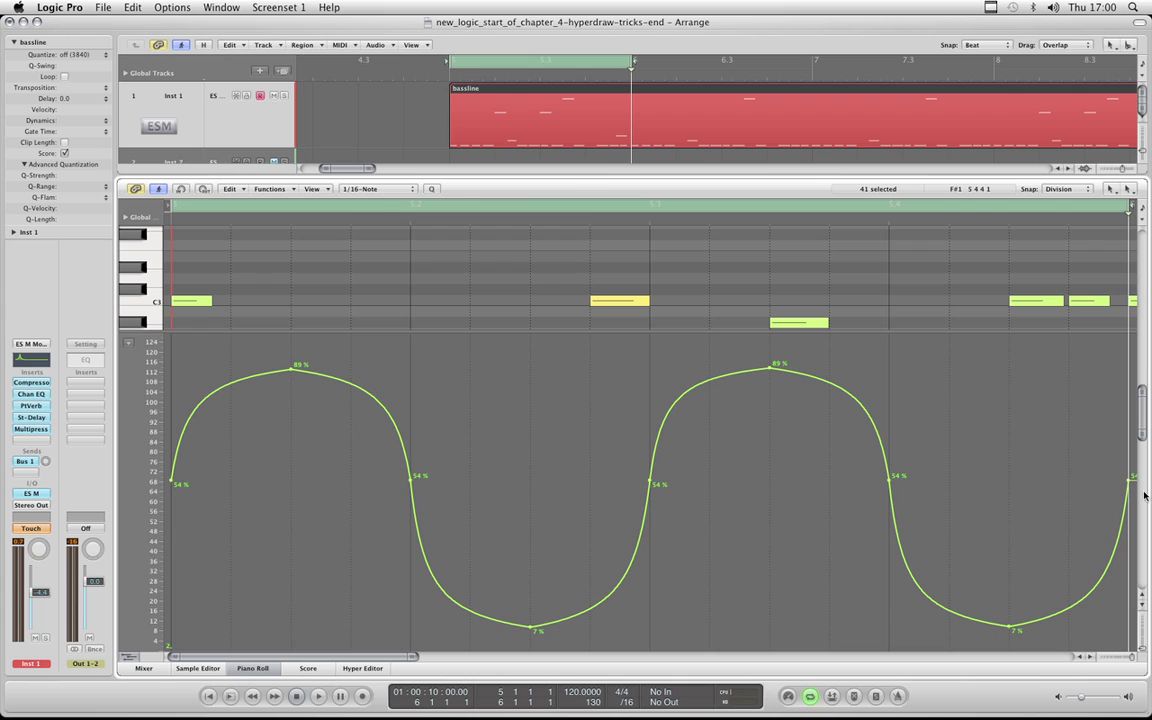
Clear the HyperDraw nodes from the bassline region and extend the cycle range to the region's end at bar 9.
{"action": "mouse_move", "coordinate": [1124, 476]}
{"action": "left_mouse_down"}
{"action": "mouse_move", "coordinate": [303, 448]}
{"action": "mouse_move", "coordinate": [159, 458]}
{"action": "mouse_move", "coordinate": [173, 462]}
{"action": "left_mouse_up"}
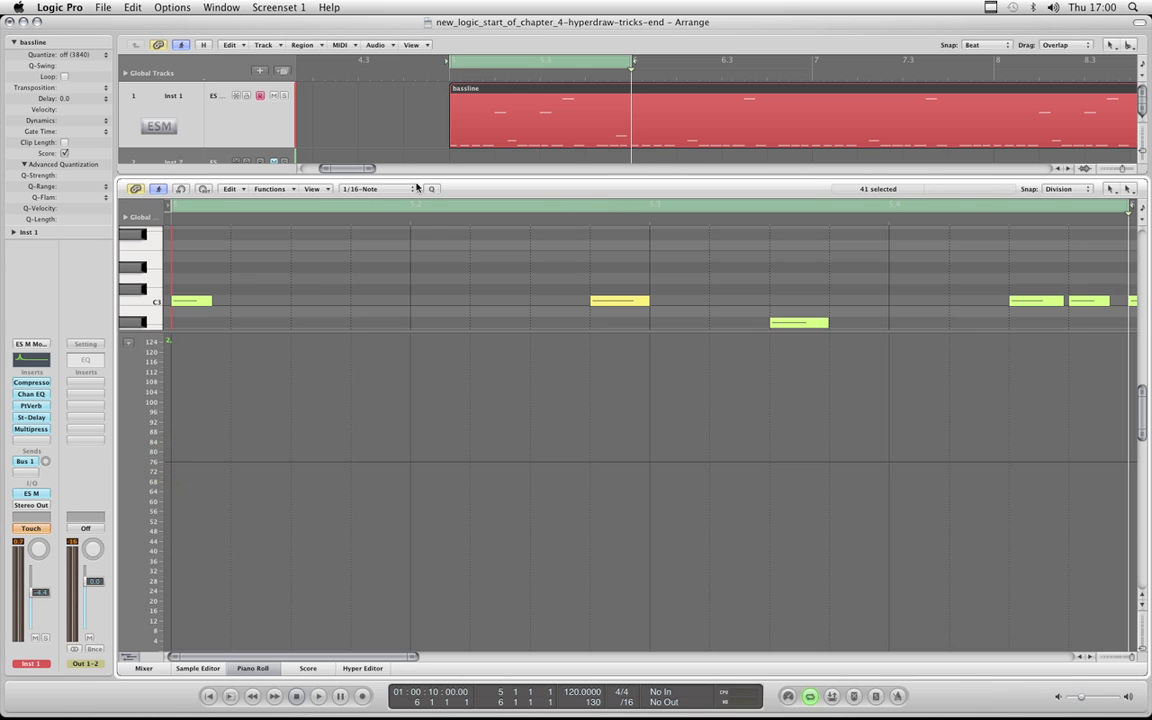
{"action": "left_click", "coordinate": [368, 170]}
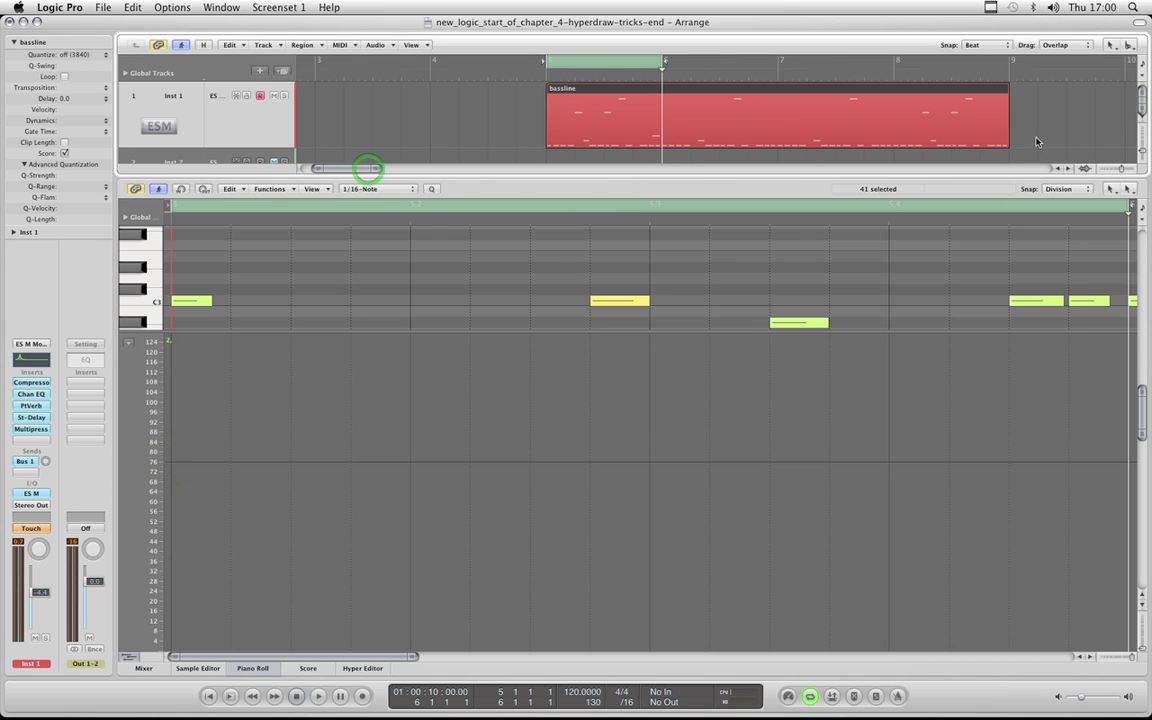
{"action": "left_click_drag", "start_coordinate": [1005, 143], "coordinate": [1030, 134]}
{"action": "left_click_drag", "start_coordinate": [662, 63], "coordinate": [1010, 85]}
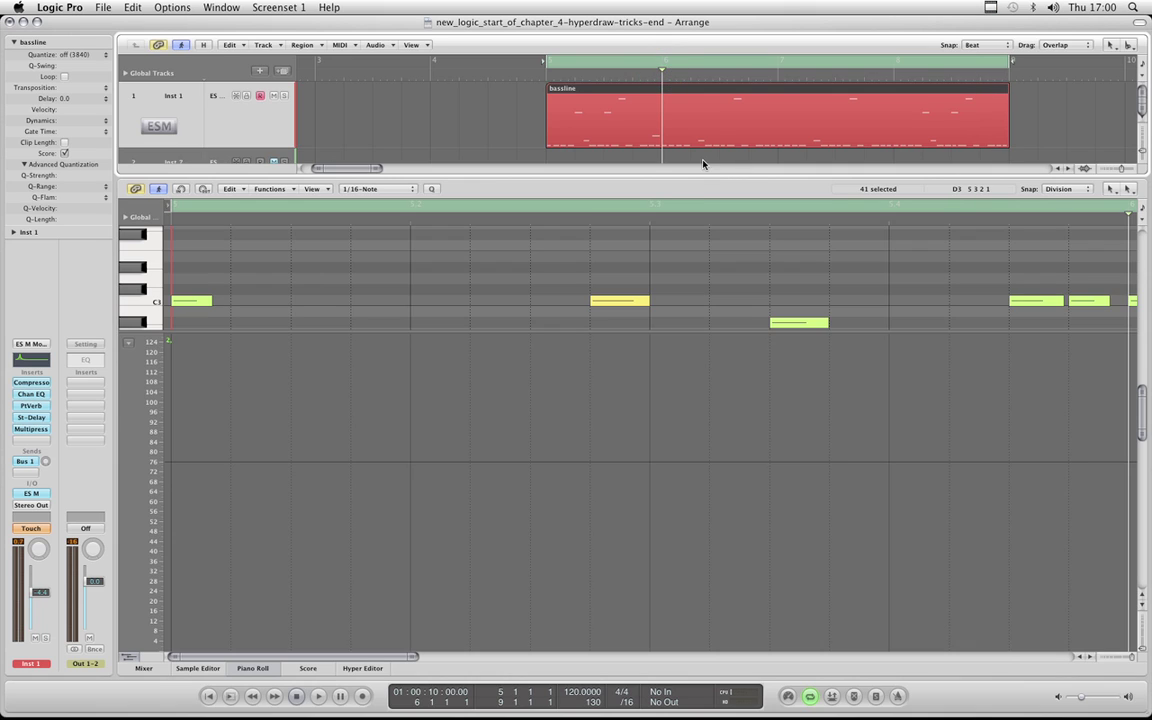
Shrink the HyperDraw area to show more of the notes, and close the Piano Roll editor.
{"action": "left_click", "coordinate": [667, 54], "text": "ctrl+alt"}
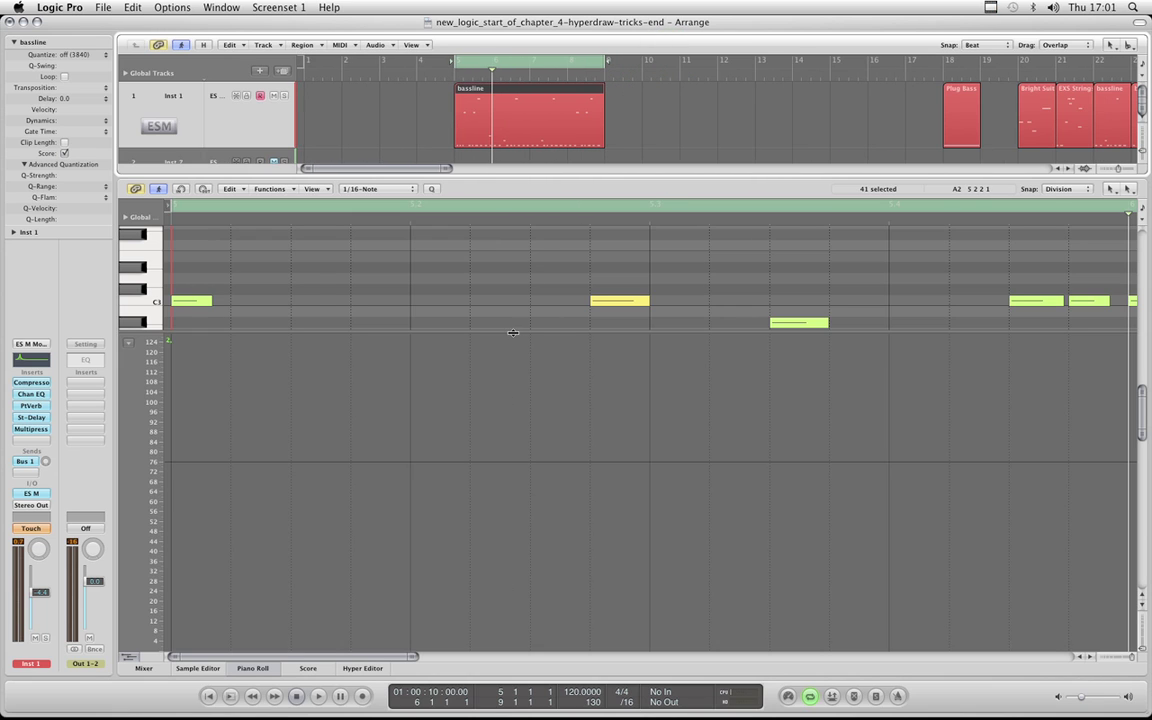
{"action": "left_click_drag", "start_coordinate": [510, 330], "coordinate": [552, 486]}
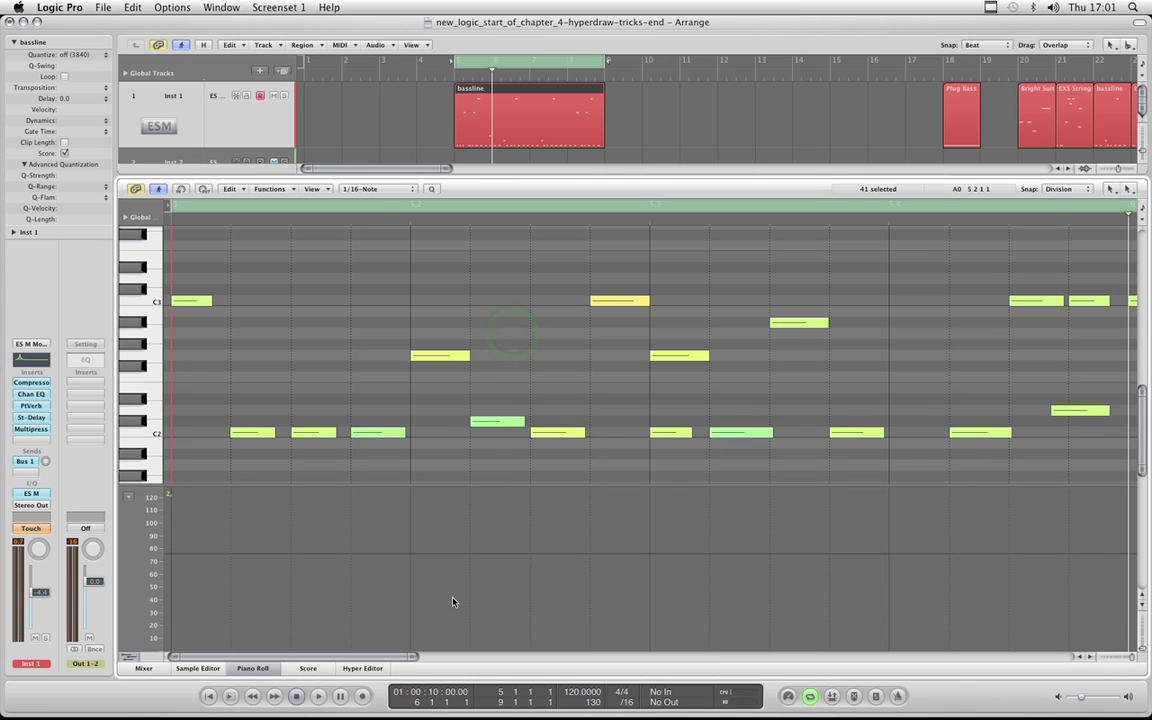
{"action": "left_click", "coordinate": [256, 668]}
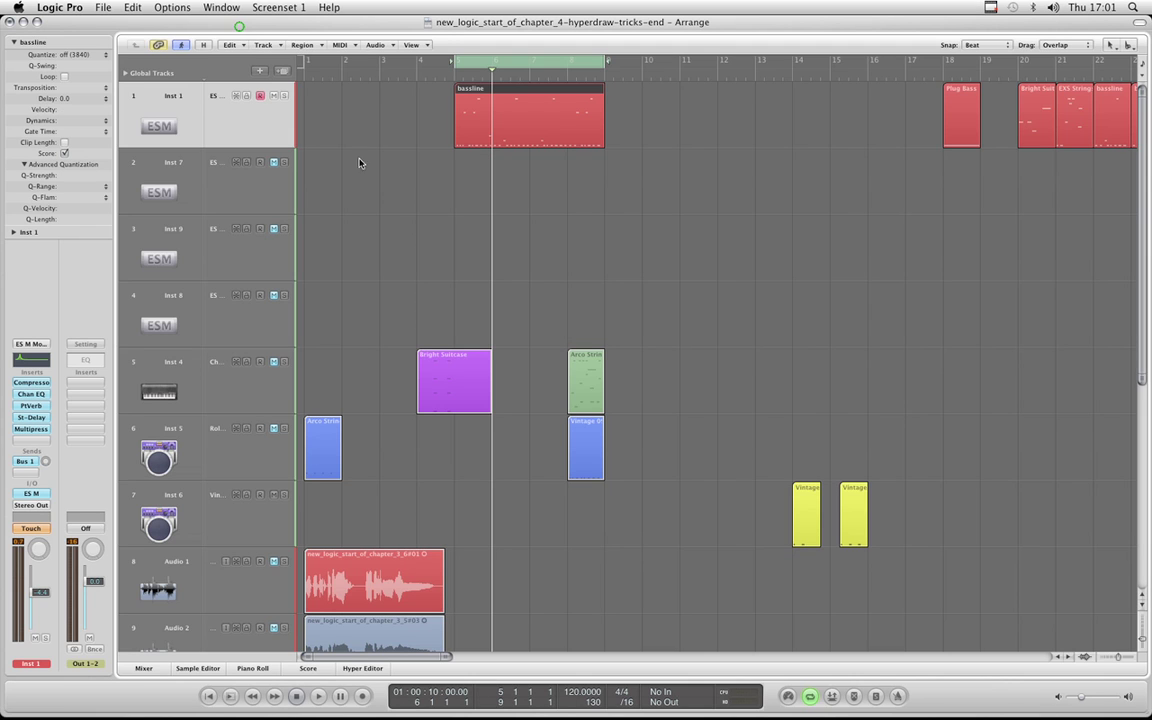
Open the recent project "waves" while keeping the current project open, and shift its window slightly to reveal the whole arrangement.
{"action": "left_click", "coordinate": [103, 7]}
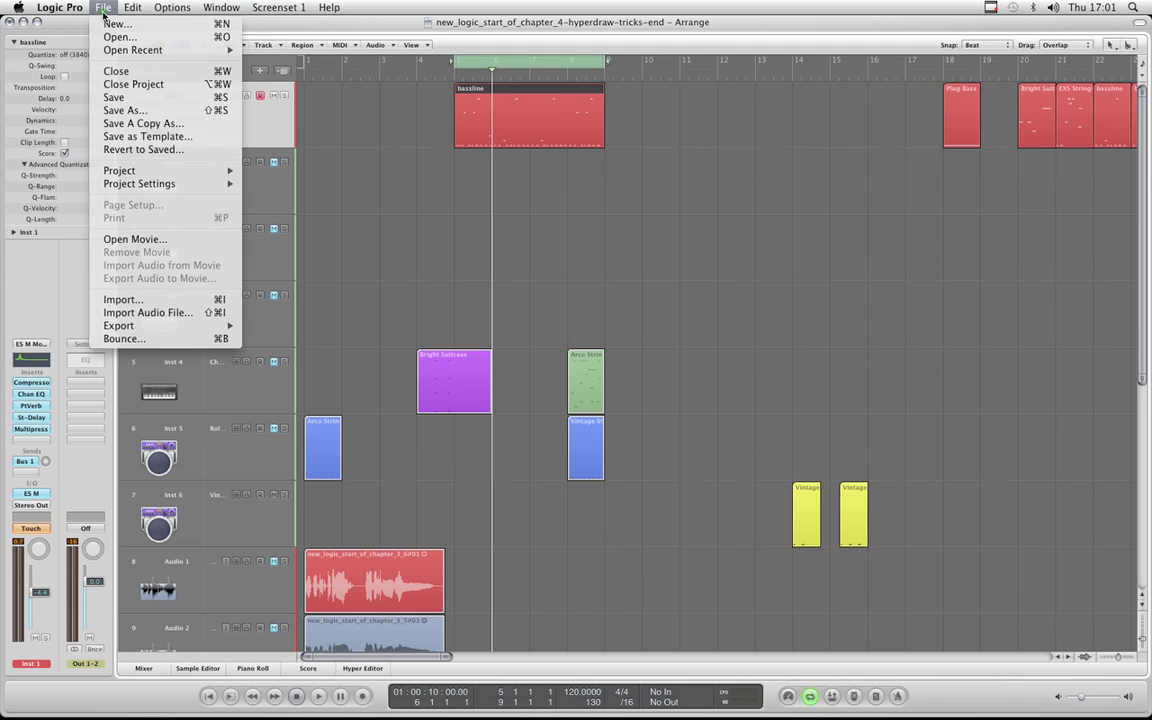
{"action": "mouse_move", "coordinate": [127, 52]}
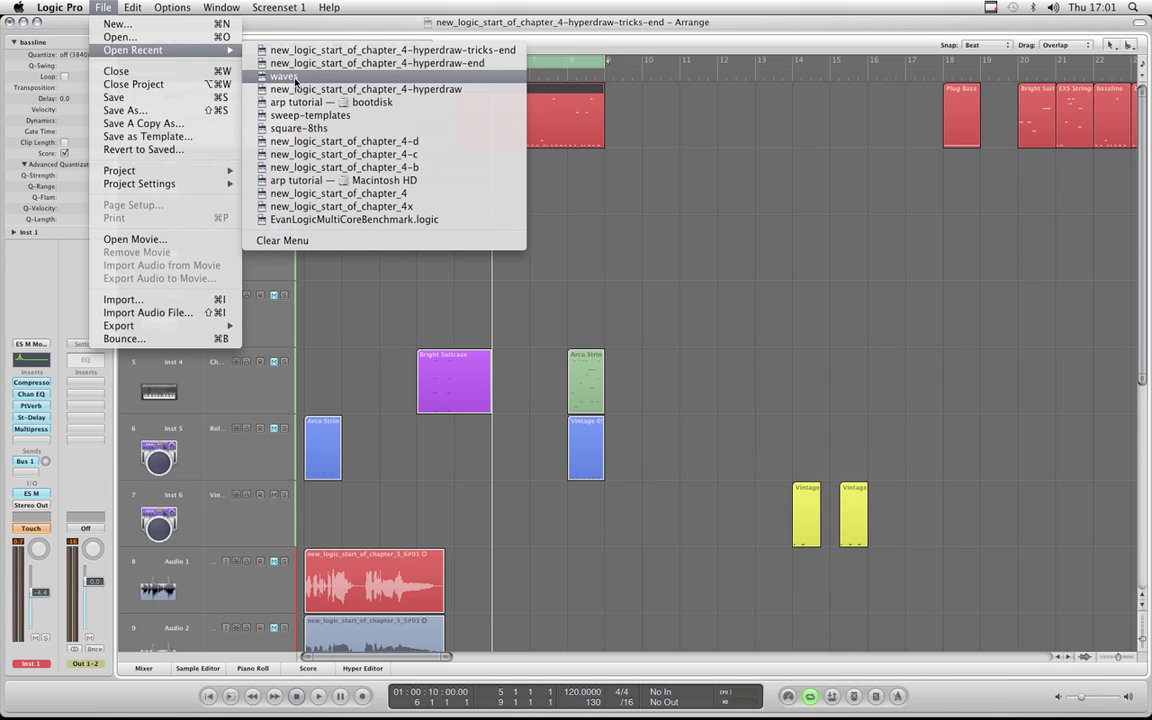
{"action": "left_click", "coordinate": [284, 77]}
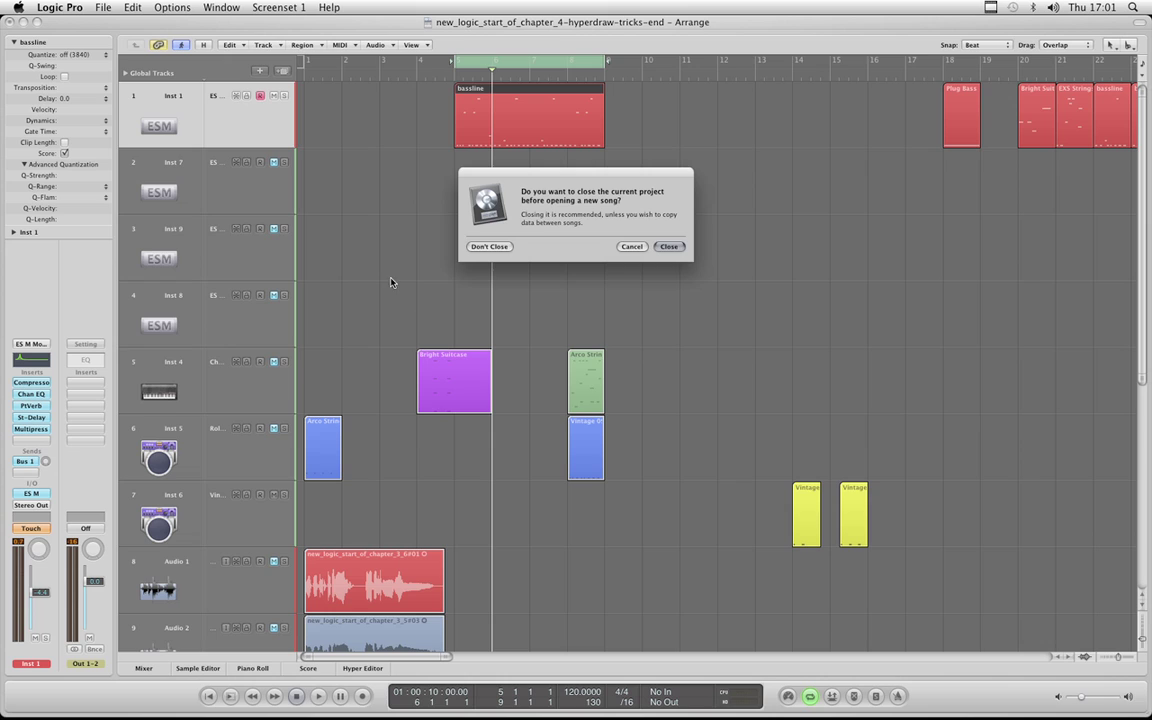
{"action": "left_click", "coordinate": [489, 246]}
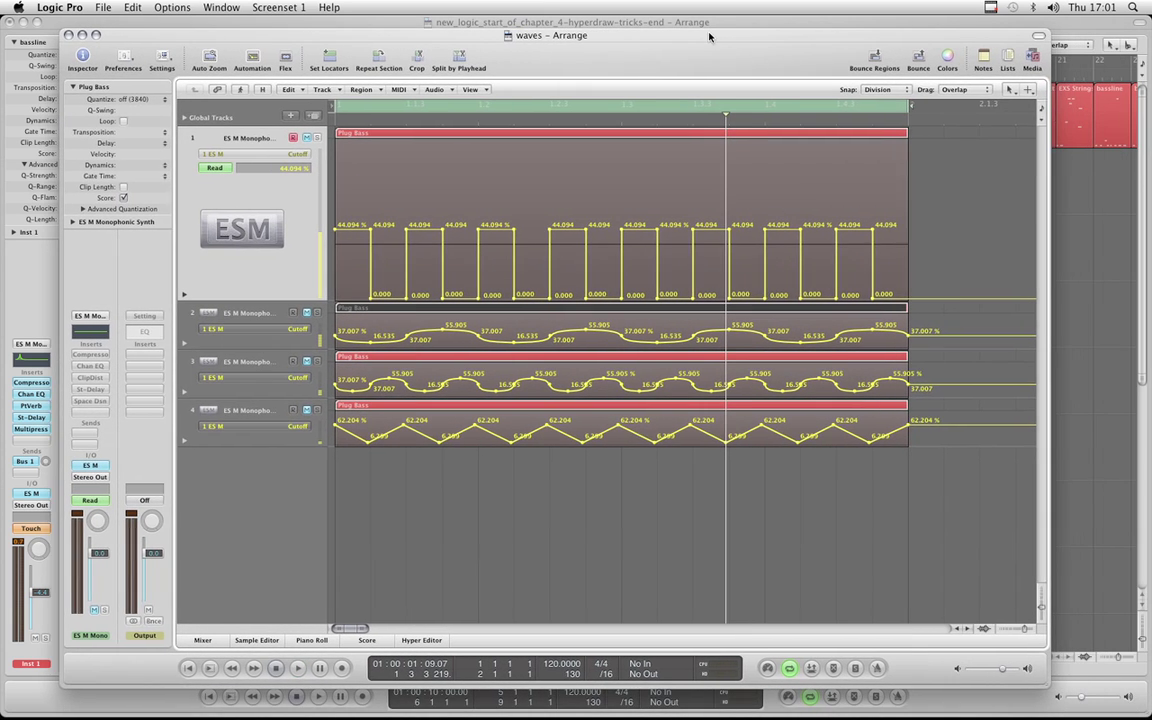
{"action": "left_click_drag", "start_coordinate": [683, 39], "coordinate": [657, 35]}
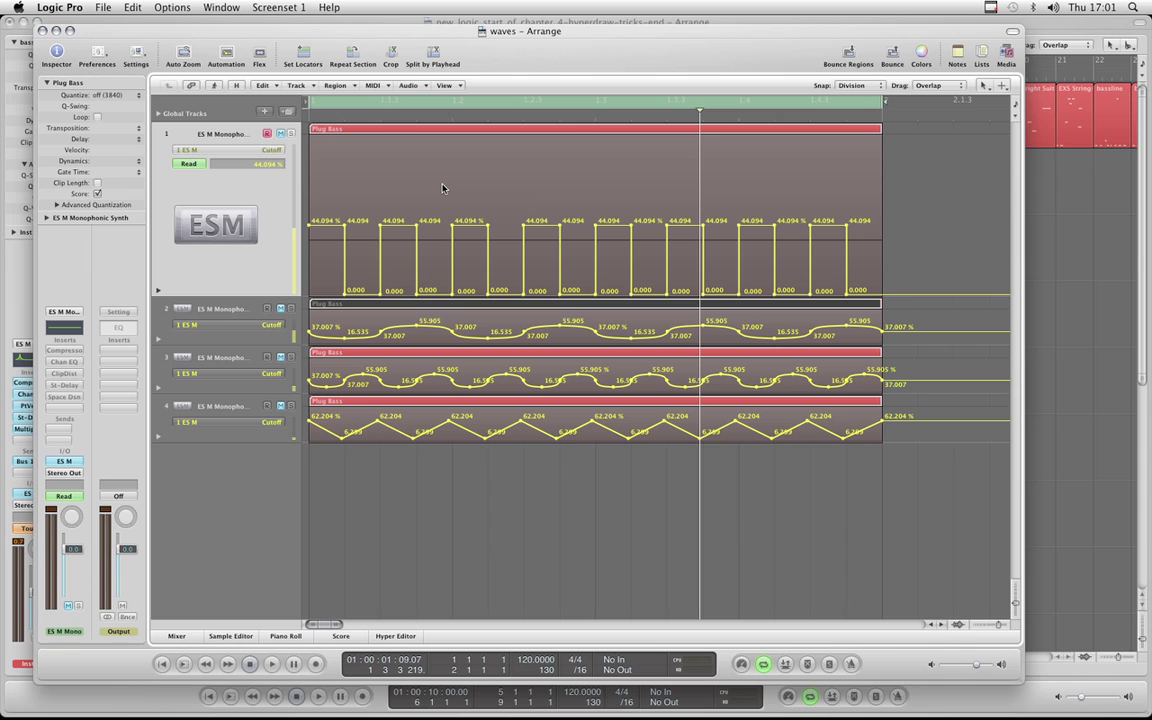
Examine the ES M Cutoff automation shapes on the four tracks of the waves project, enlarging each track in turn.
{"action": "left_click", "coordinate": [222, 313]}
{"action": "left_click", "coordinate": [240, 345]}
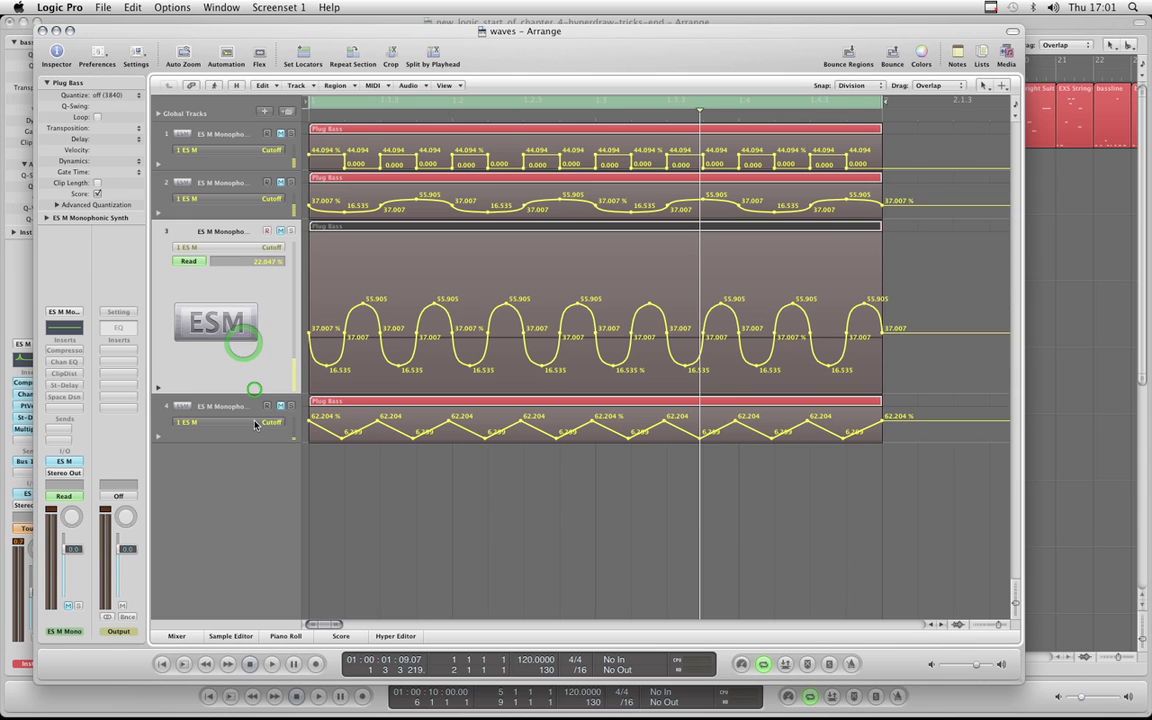
{"action": "left_click", "coordinate": [255, 432]}
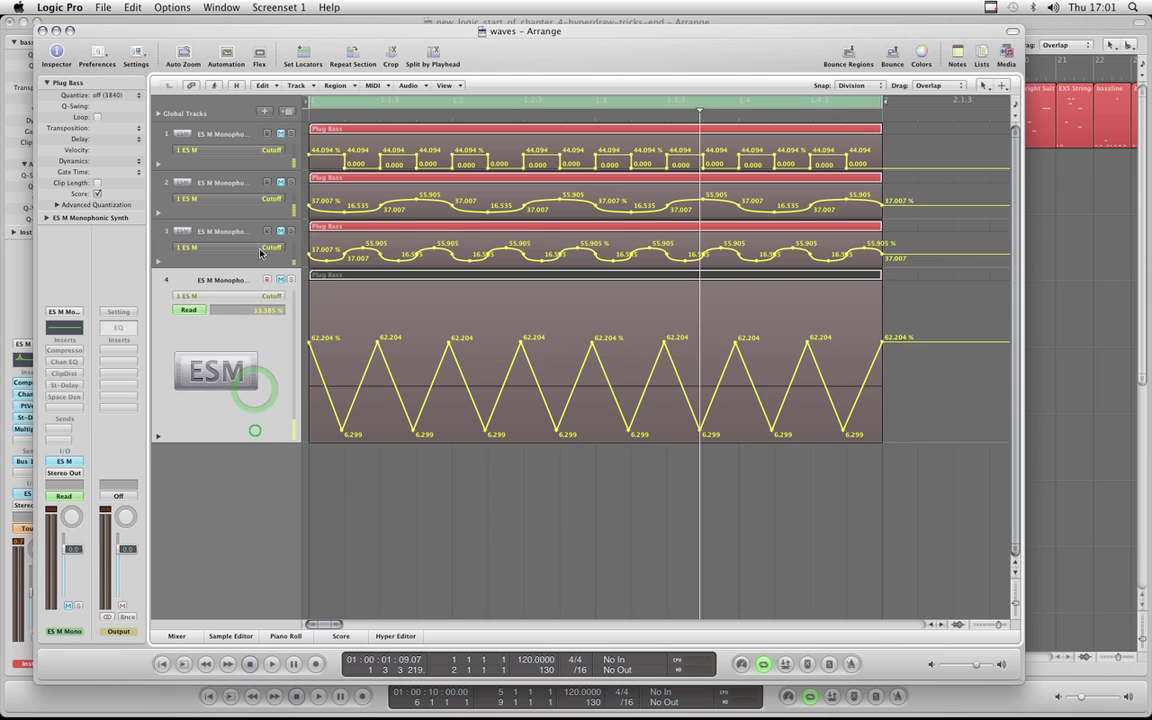
{"action": "left_click", "coordinate": [252, 155]}
{"action": "left_click", "coordinate": [240, 318]}
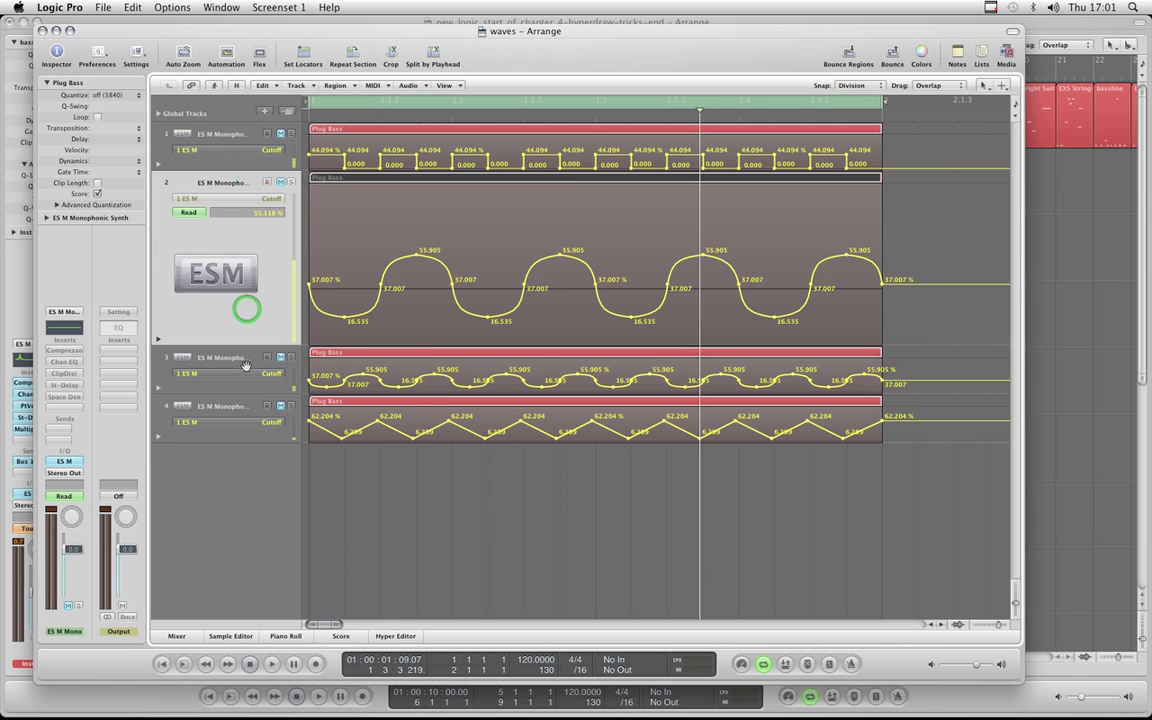
{"action": "left_click", "coordinate": [245, 352]}
{"action": "left_click", "coordinate": [253, 432]}
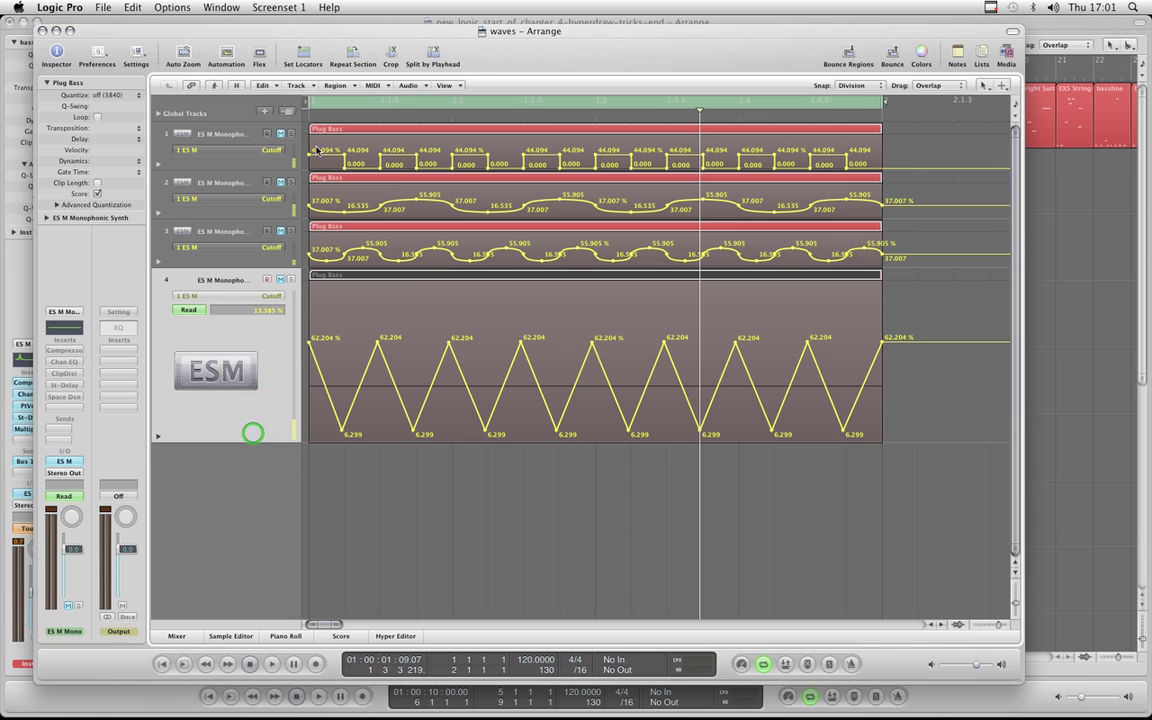
{"action": "left_click", "coordinate": [271, 164]}
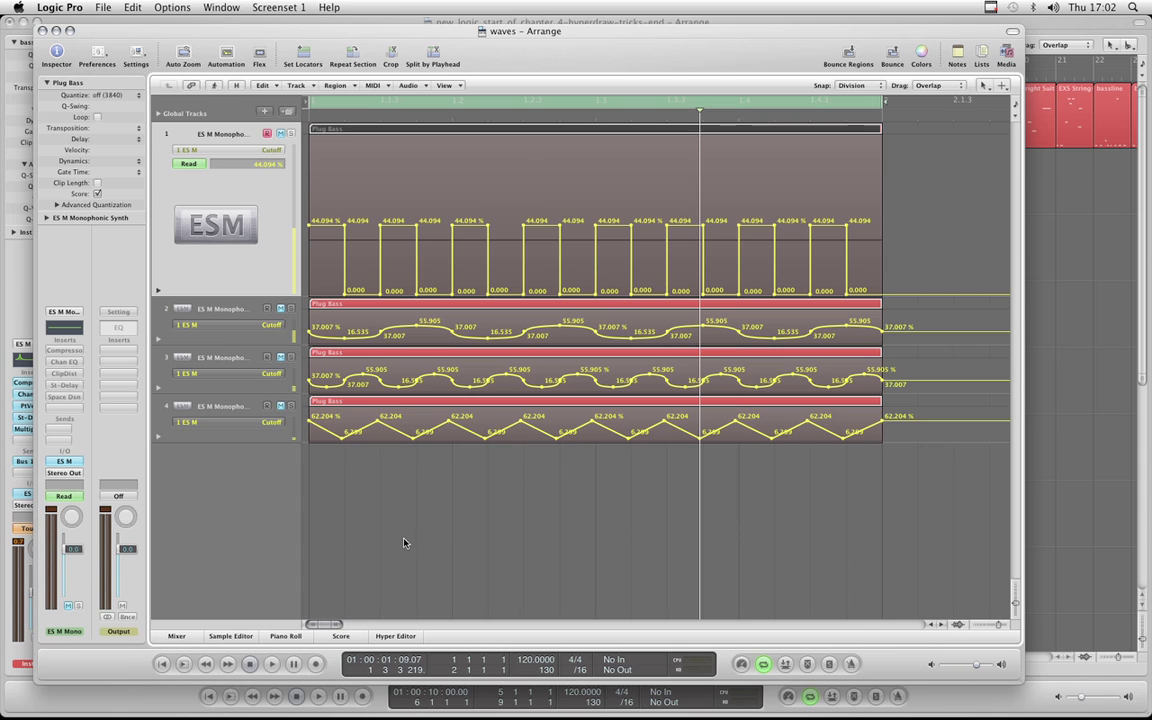
{"action": "left_click", "coordinate": [258, 307]}
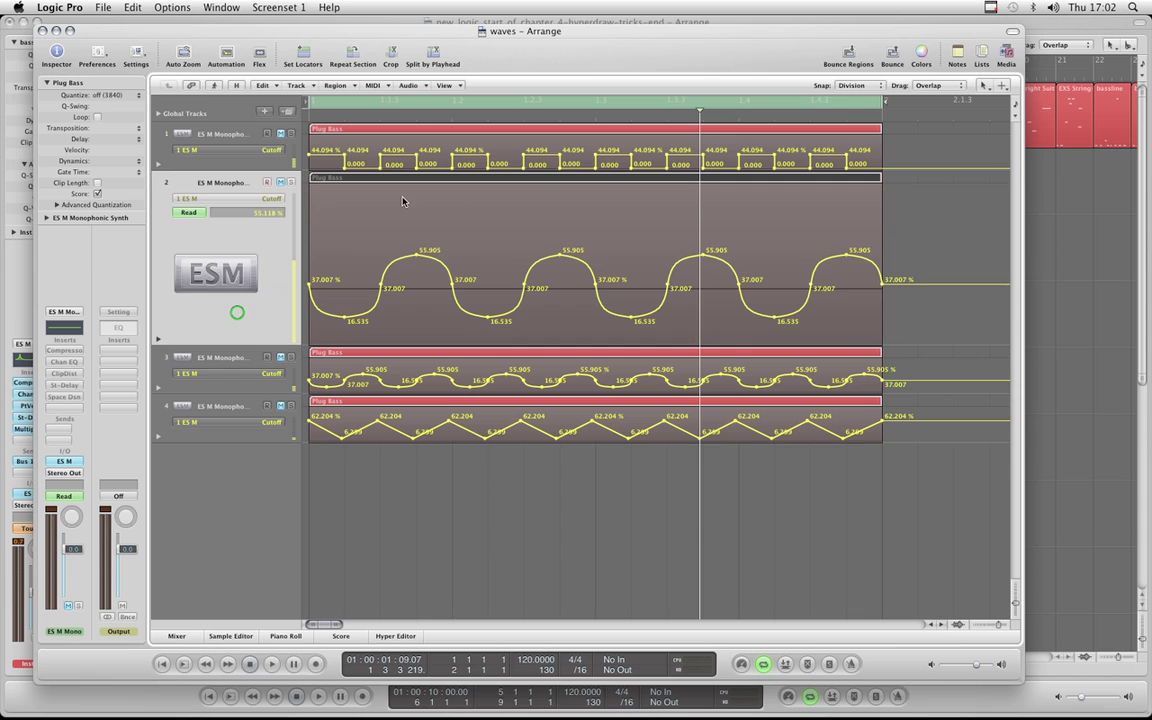
Compare the square, slow and fast curved, and triangle Cutoff waves by enlarging the four tracks again.
{"action": "left_click", "coordinate": [256, 394]}
{"action": "left_click", "coordinate": [244, 398]}
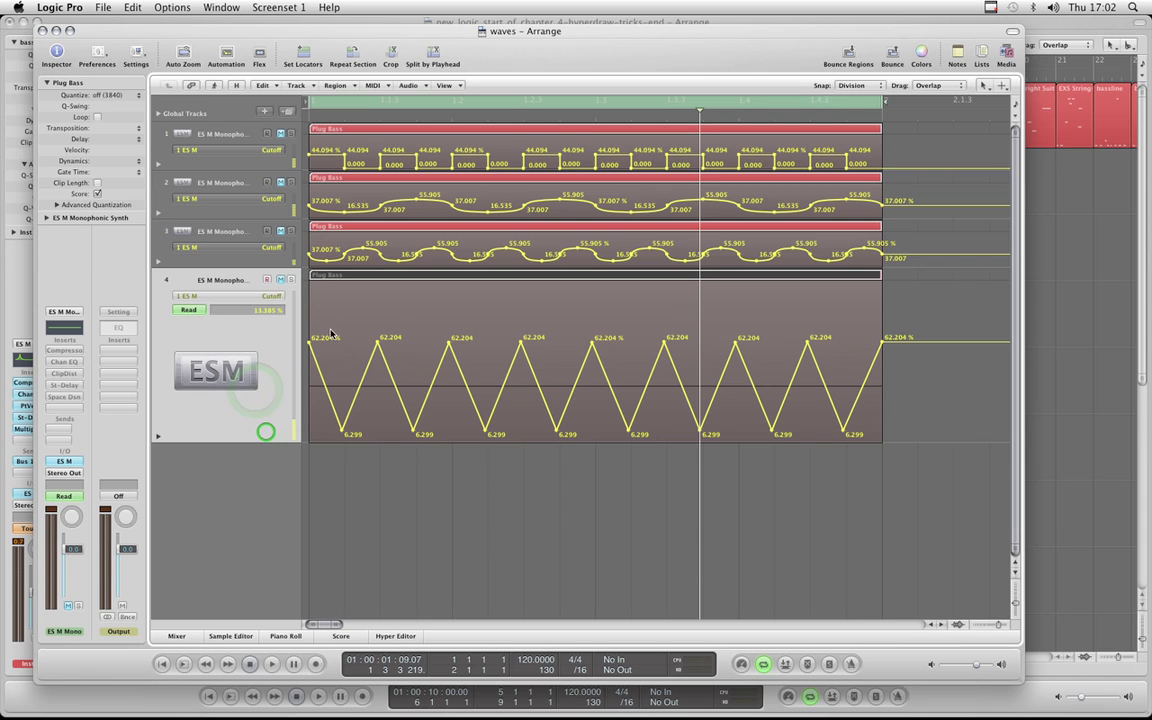
{"action": "left_click", "coordinate": [258, 260]}
{"action": "left_click", "coordinate": [240, 197]}
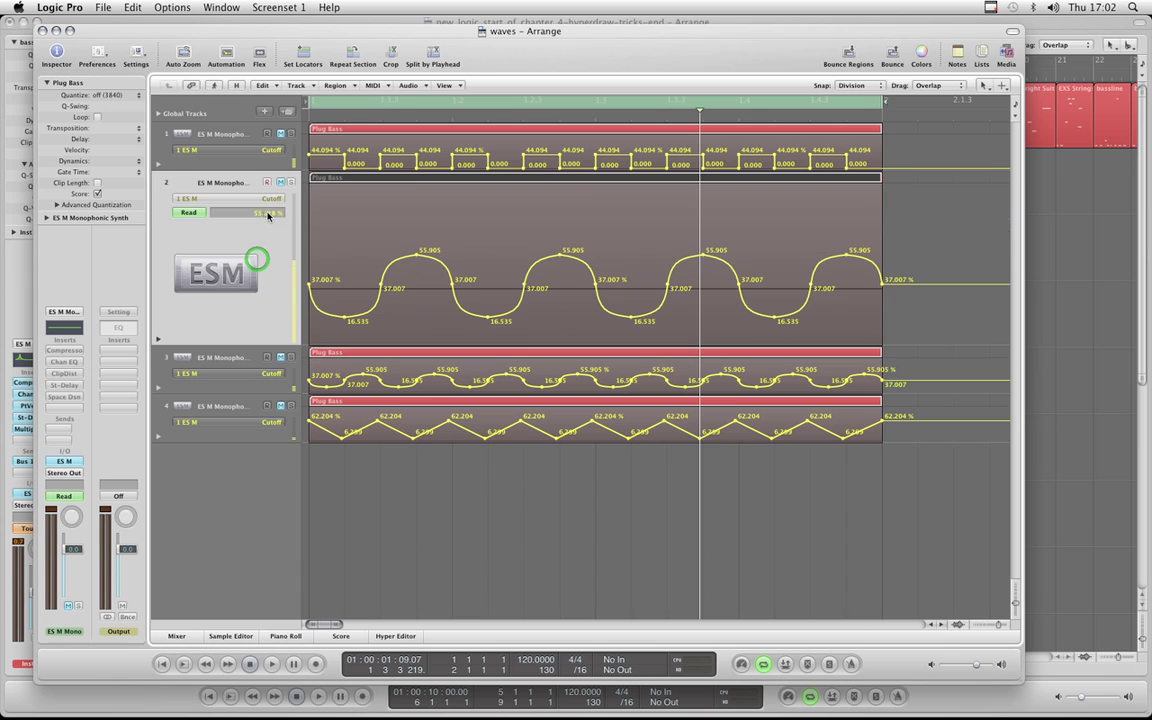
{"action": "left_click", "coordinate": [255, 143]}
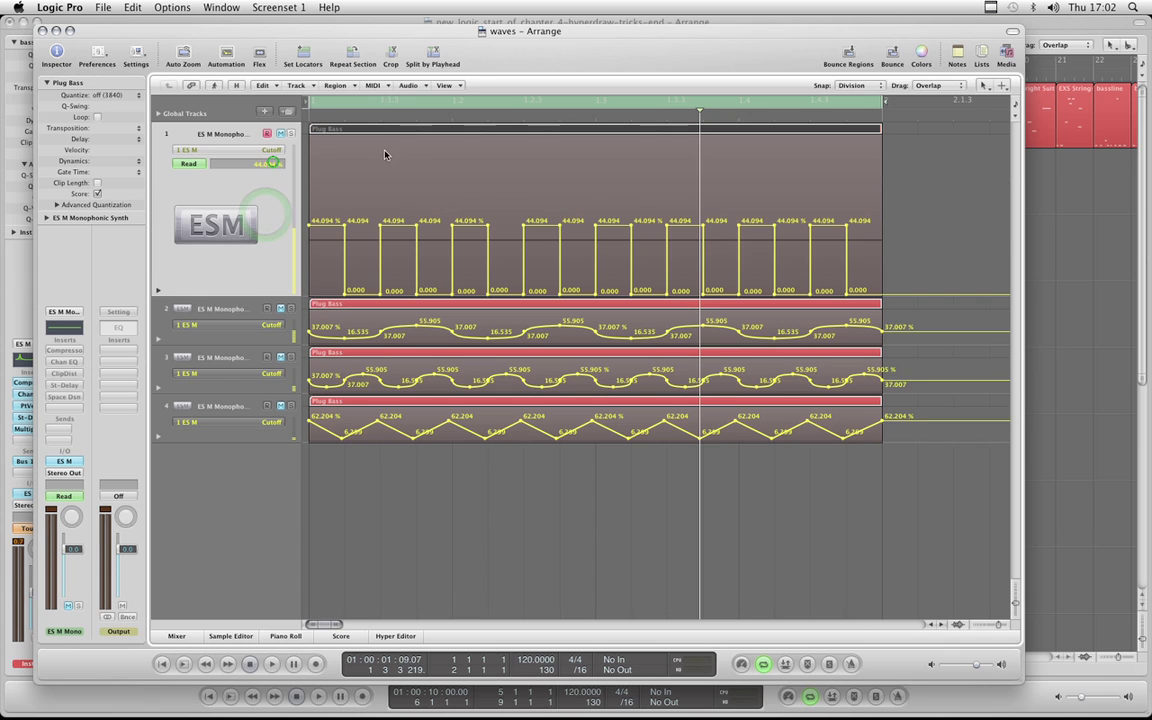
{"action": "left_click", "coordinate": [699, 118]}
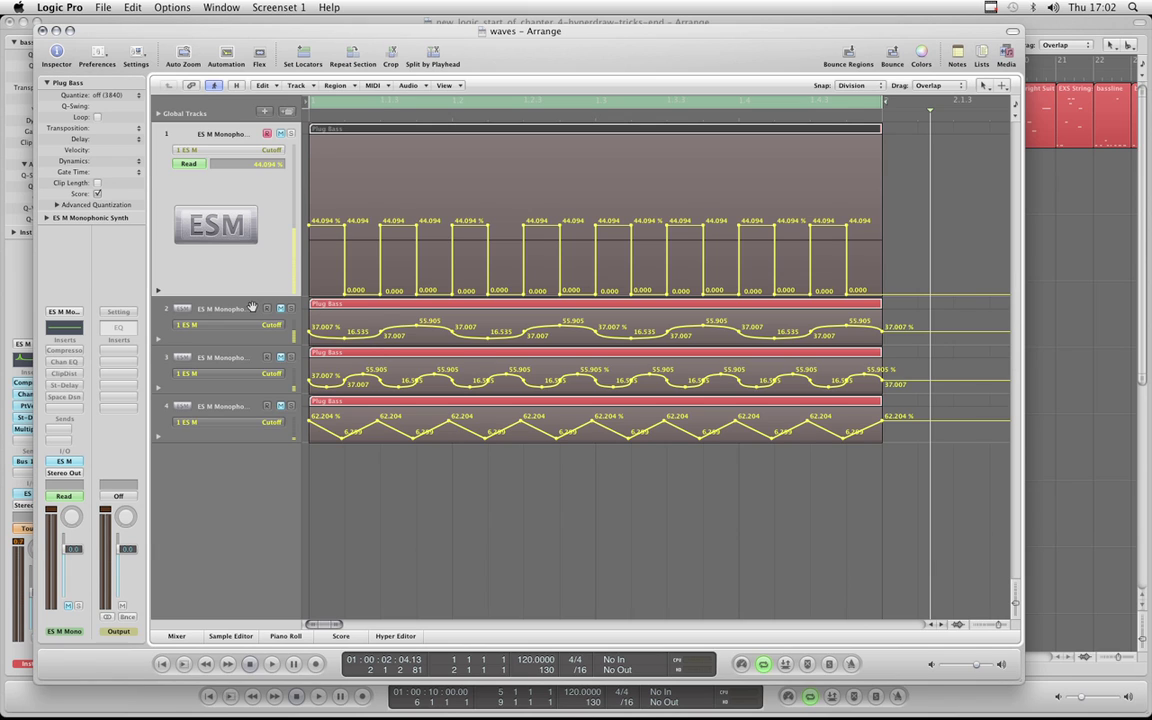
{"action": "left_click", "coordinate": [600, 325]}
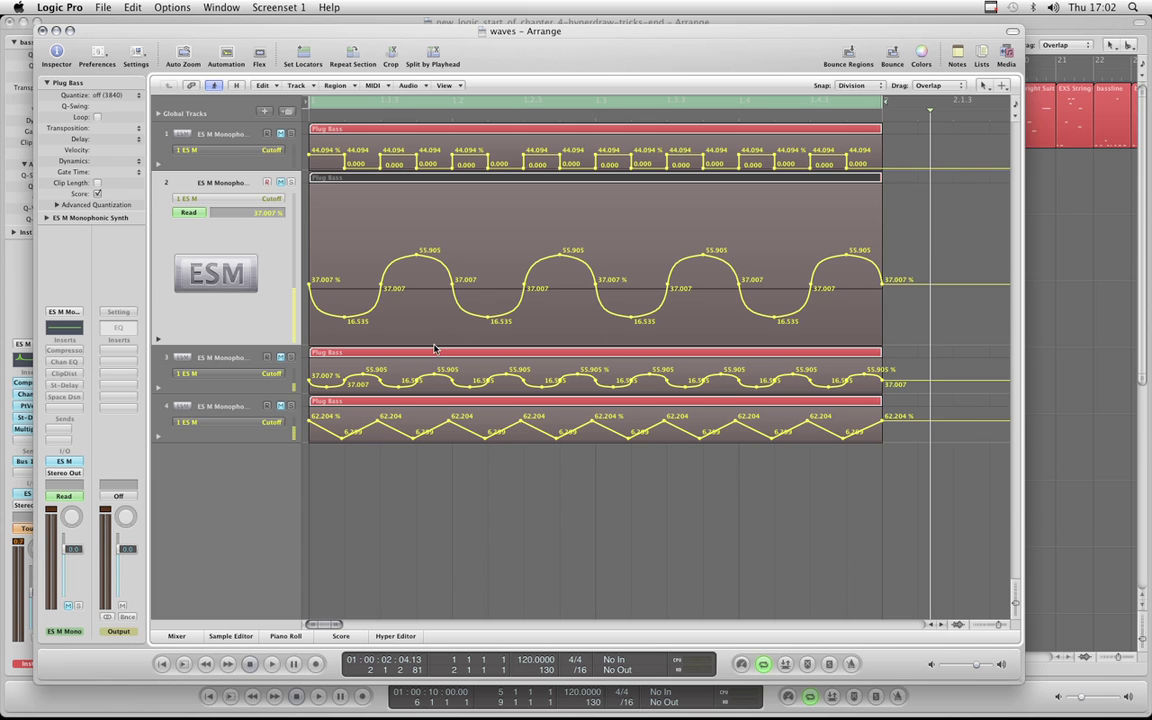
{"action": "left_click", "coordinate": [222, 356]}
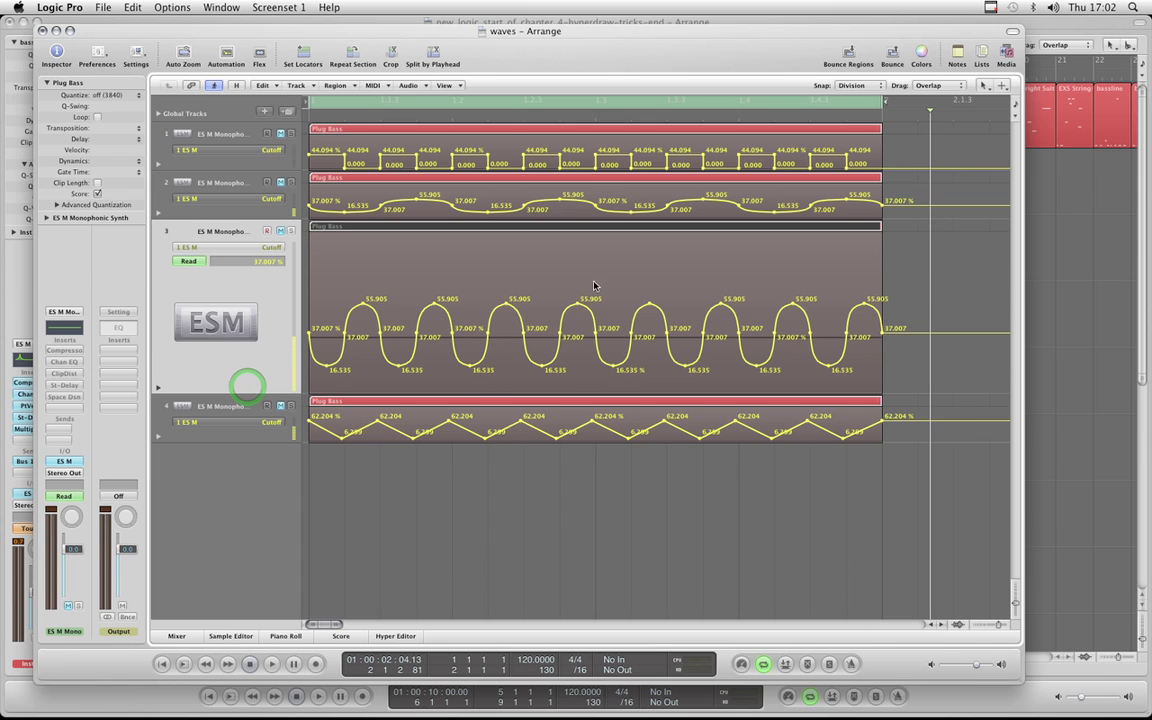
{"action": "left_click", "coordinate": [277, 437]}
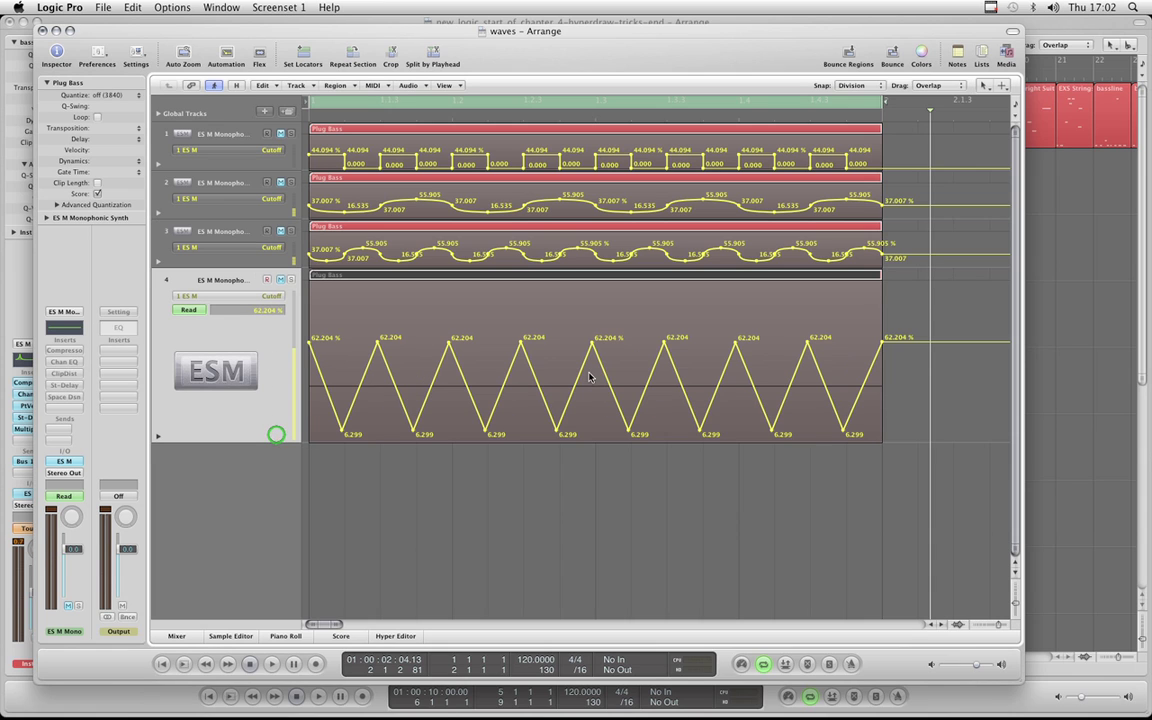
{"action": "left_click", "coordinate": [254, 167]}
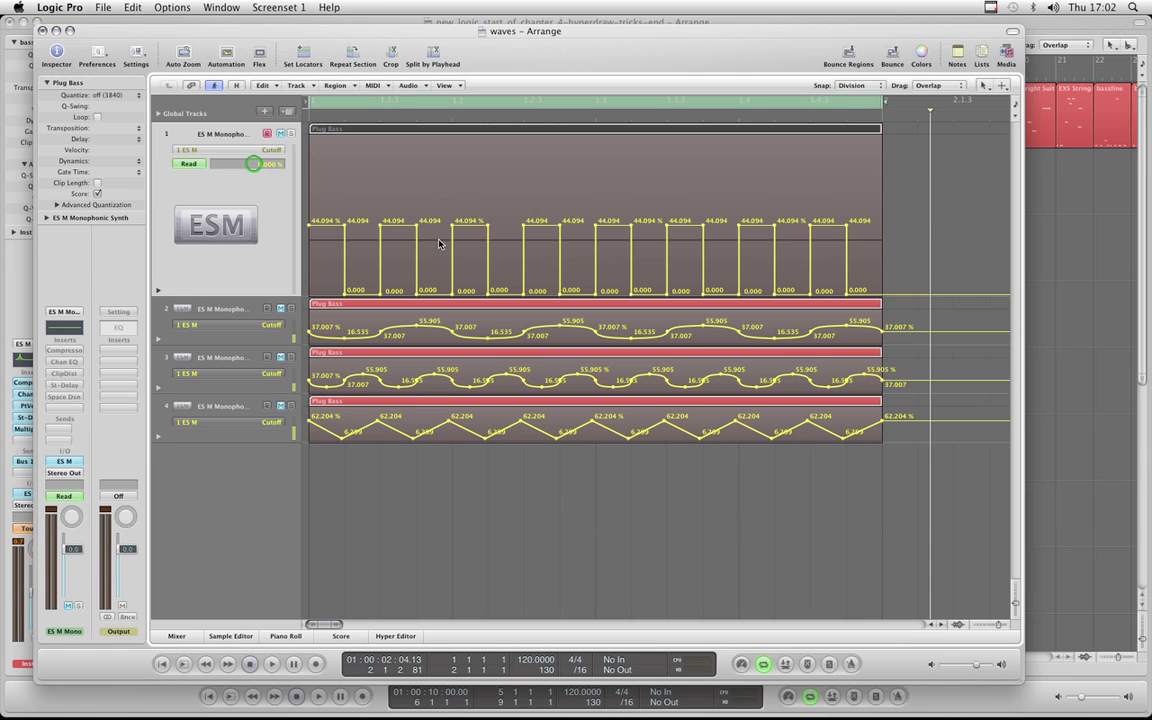
Open track 1's Plug Bass region in the Piano Roll, unmute the track, and inspect its C2 note in the Event List.
{"action": "double_click", "coordinate": [502, 138]}
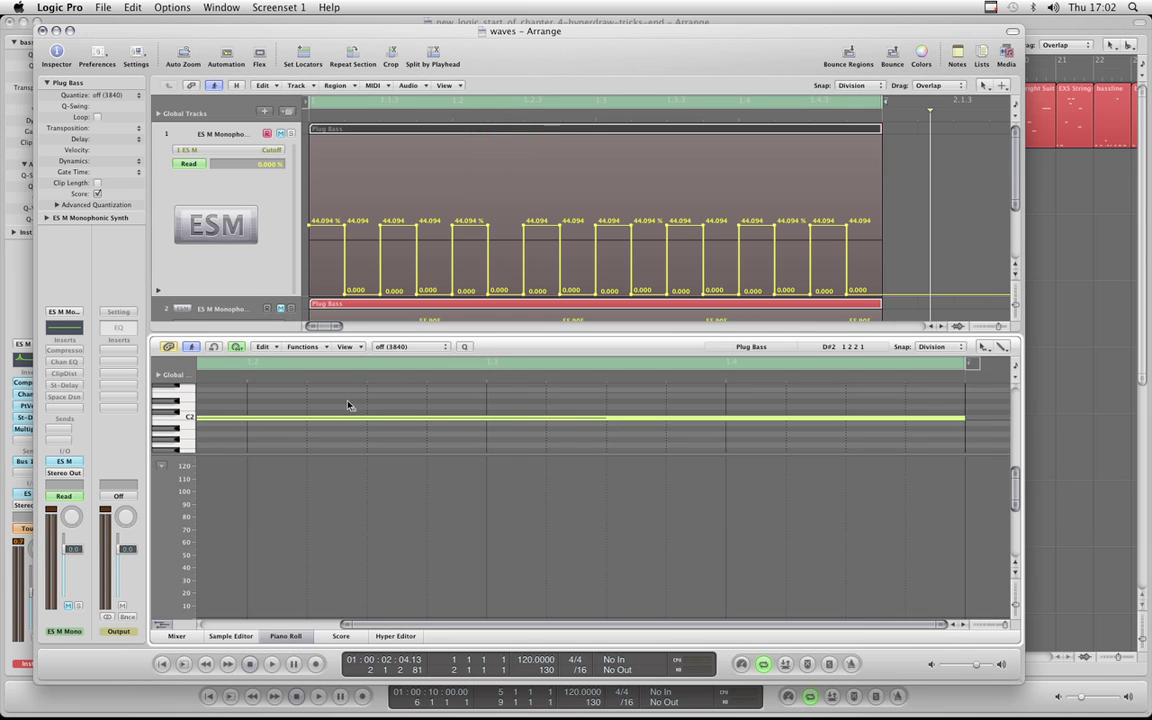
{"action": "key", "text": "Escape"}
{"action": "left_click", "coordinate": [427, 421]}
{"action": "left_click", "coordinate": [427, 421]}
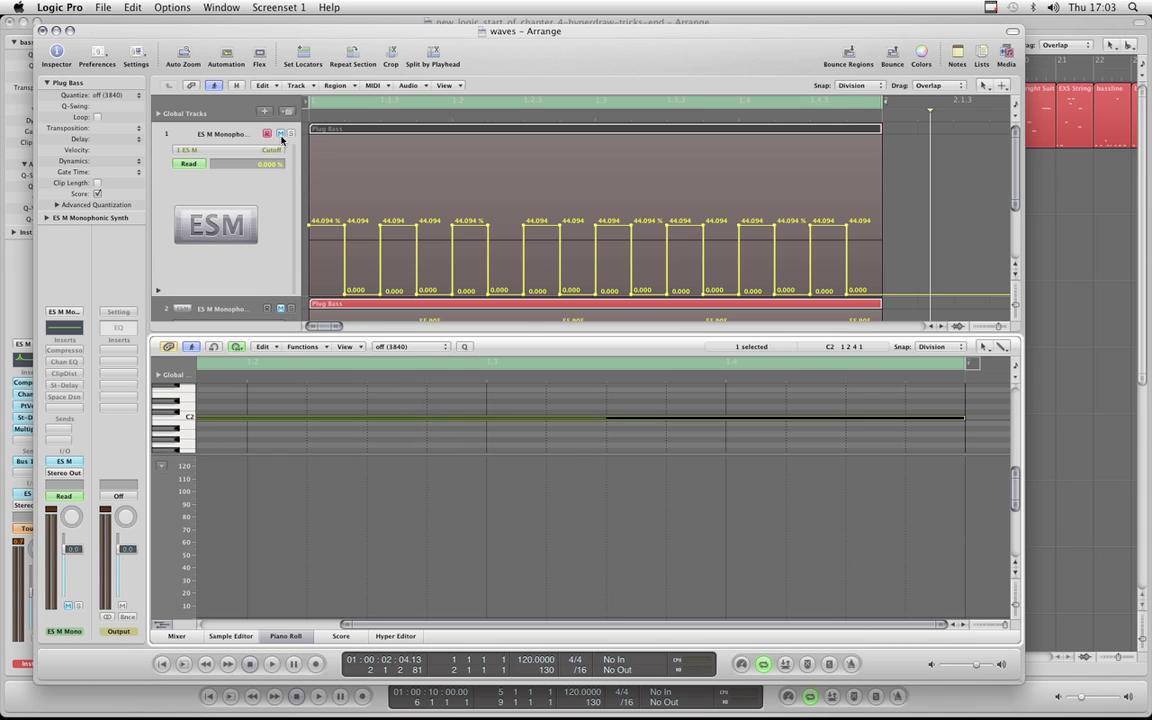
{"action": "left_click", "coordinate": [281, 136]}
{"action": "left_click", "coordinate": [462, 420]}
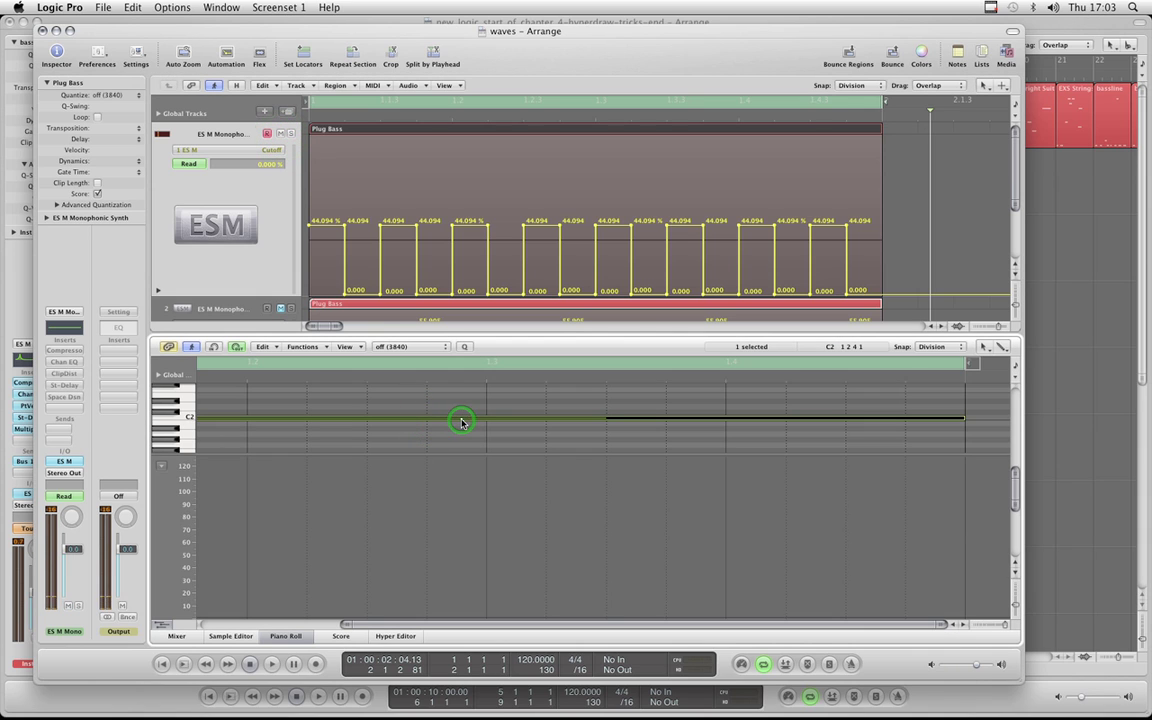
{"action": "key", "text": "e"}
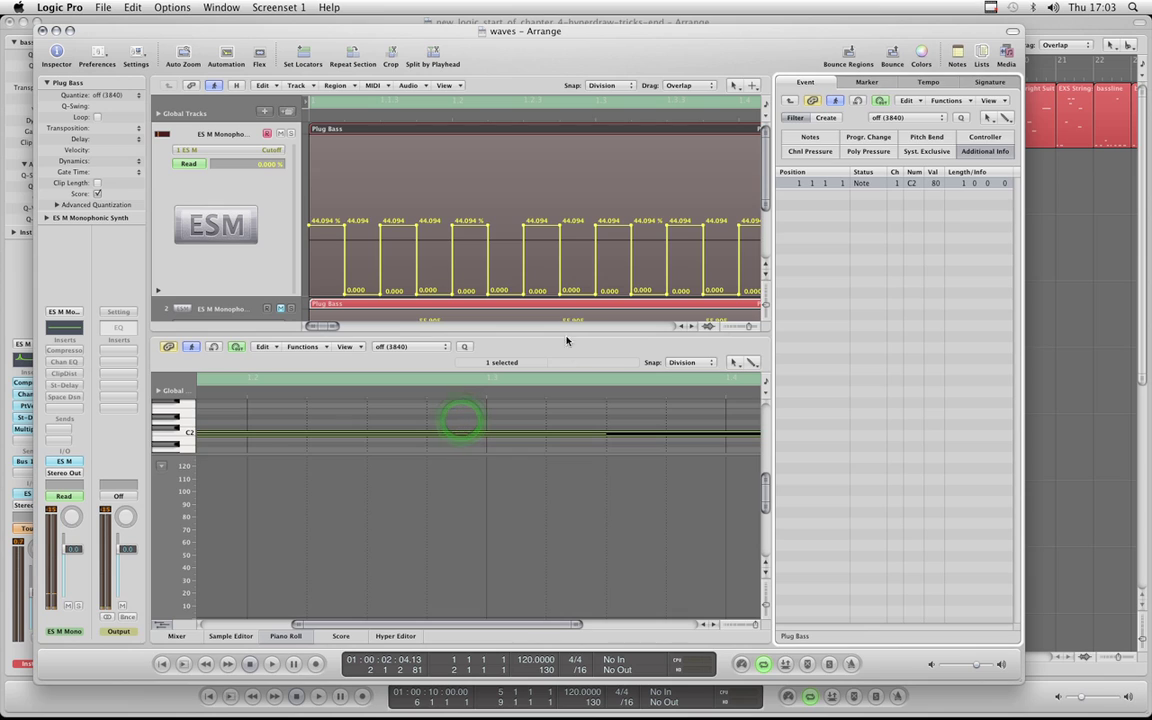
{"action": "left_click", "coordinate": [988, 58]}
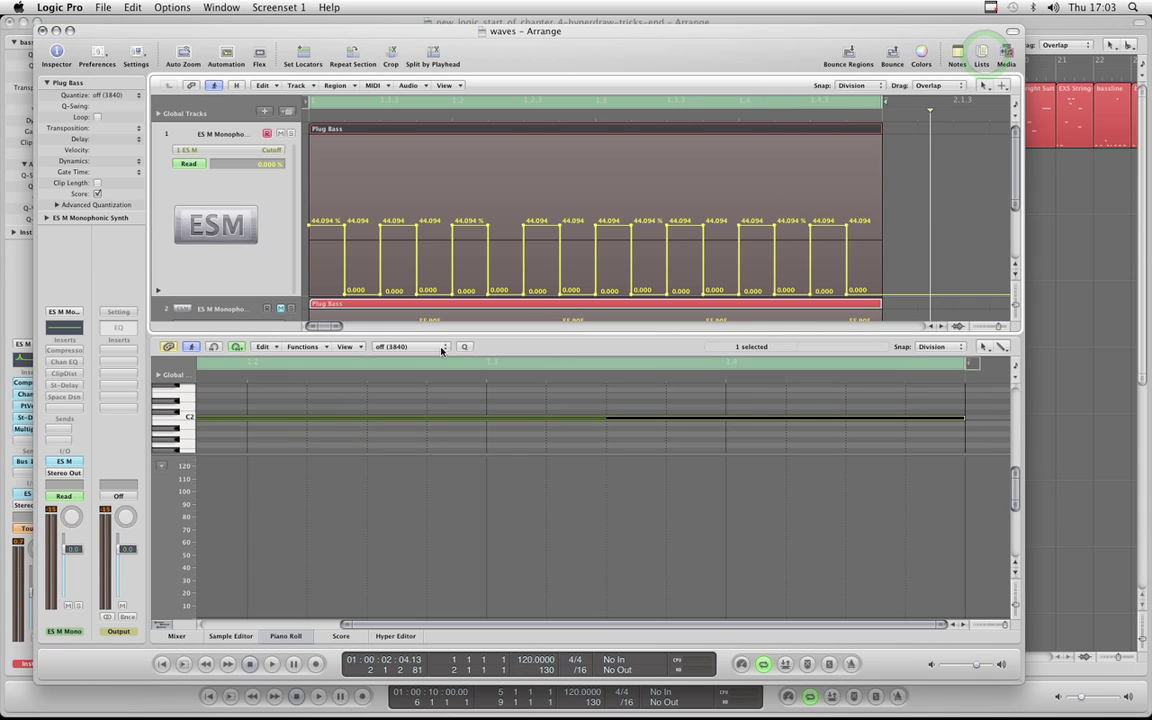
Raise the ES M synth's Cutoff to 39.370 %, audition the C2 note, and close the synth and Piano Roll.
{"action": "left_click", "coordinate": [65, 462]}
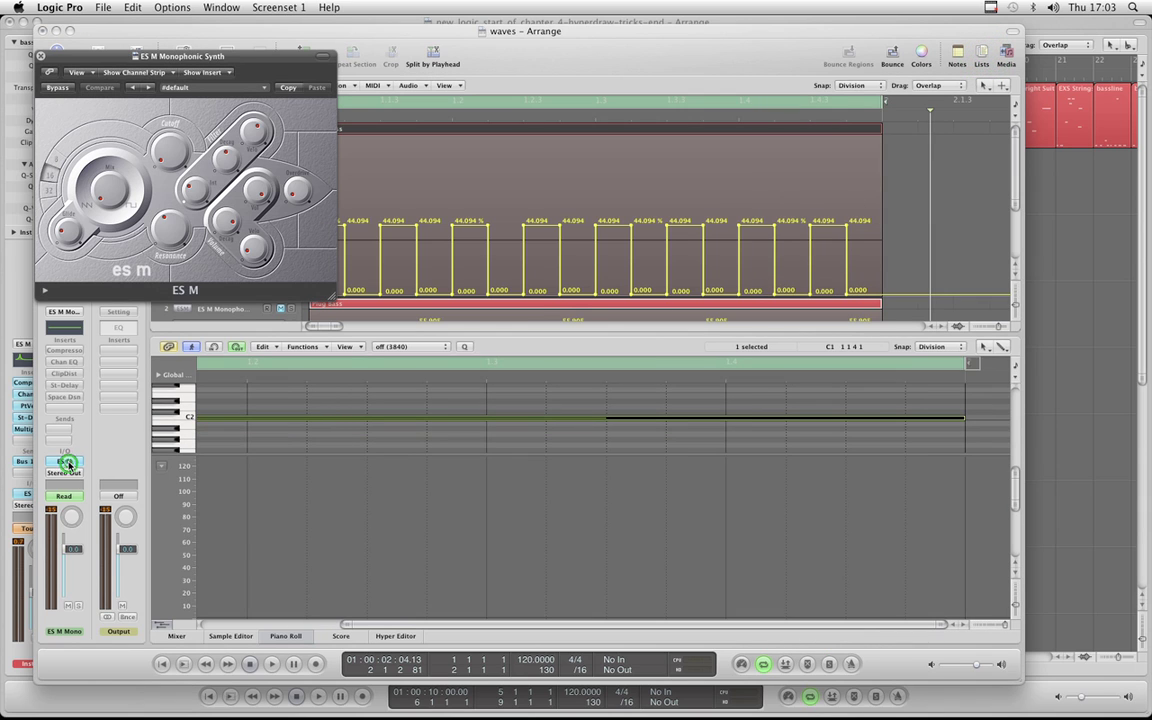
{"action": "left_click", "coordinate": [173, 148]}
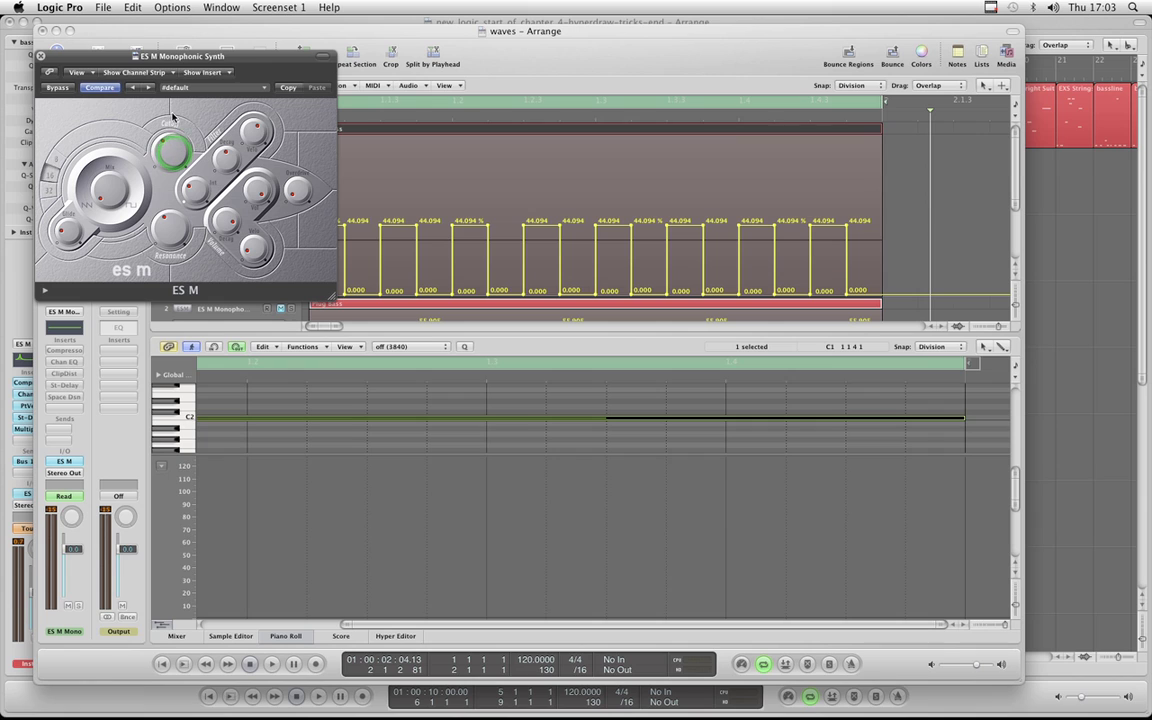
{"action": "left_click", "coordinate": [537, 421]}
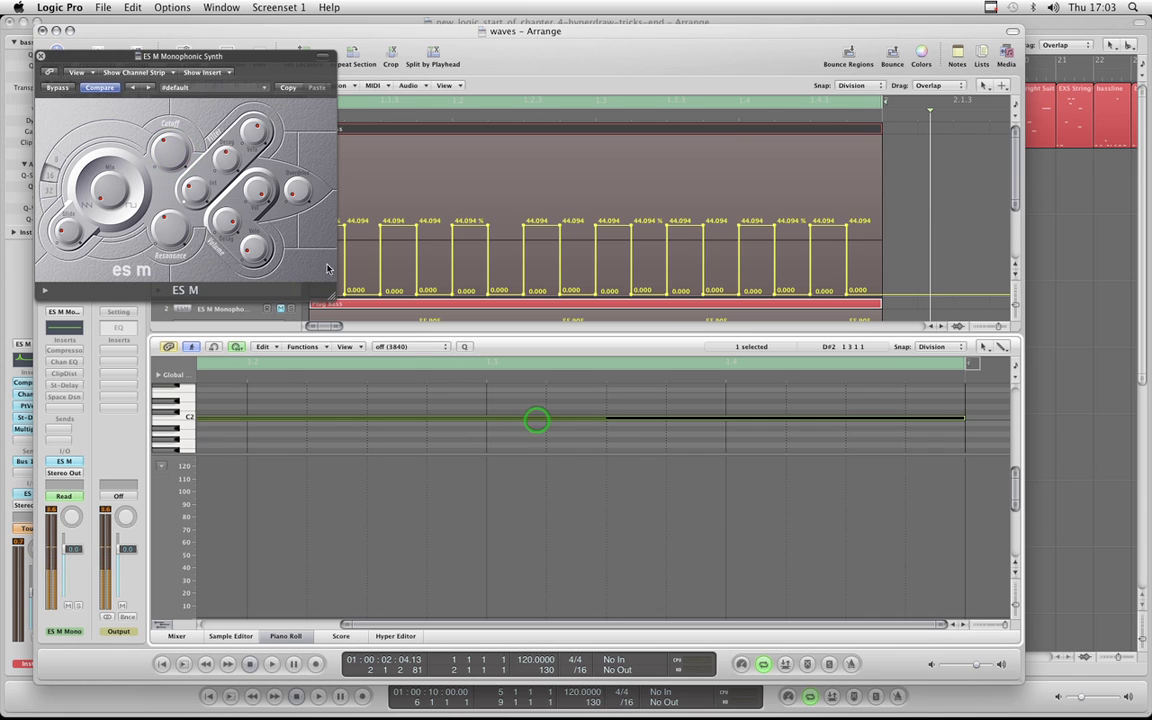
{"action": "left_click", "coordinate": [41, 56]}
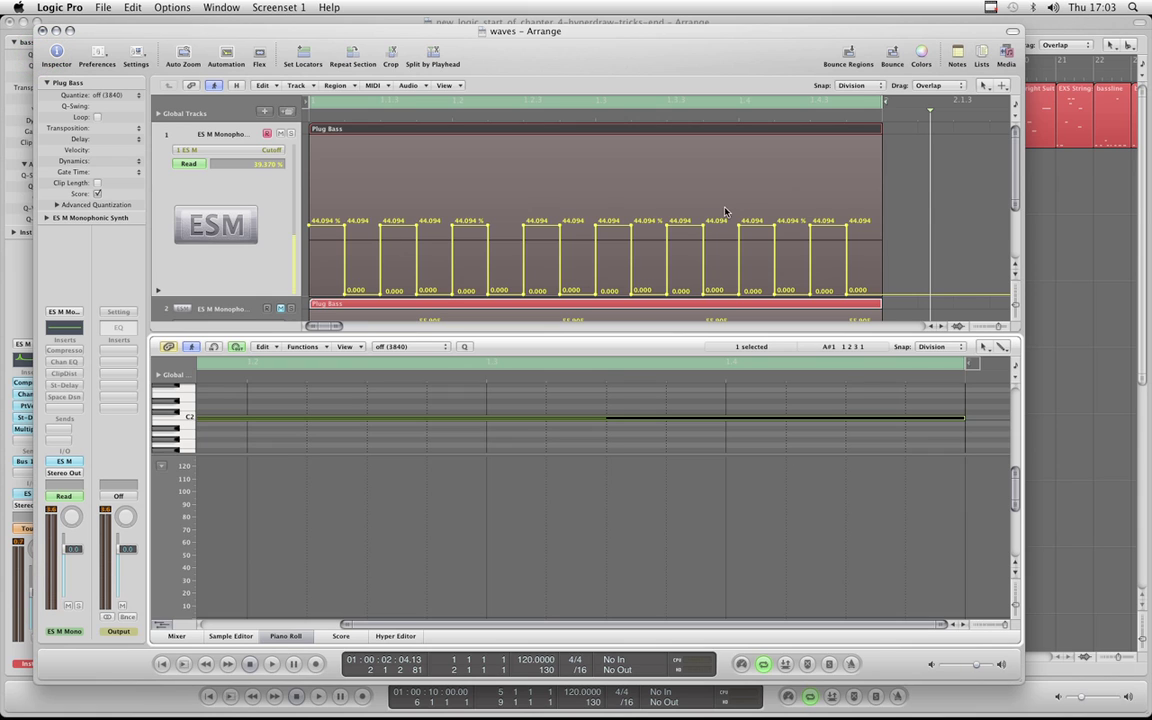
{"action": "left_click", "coordinate": [296, 637]}
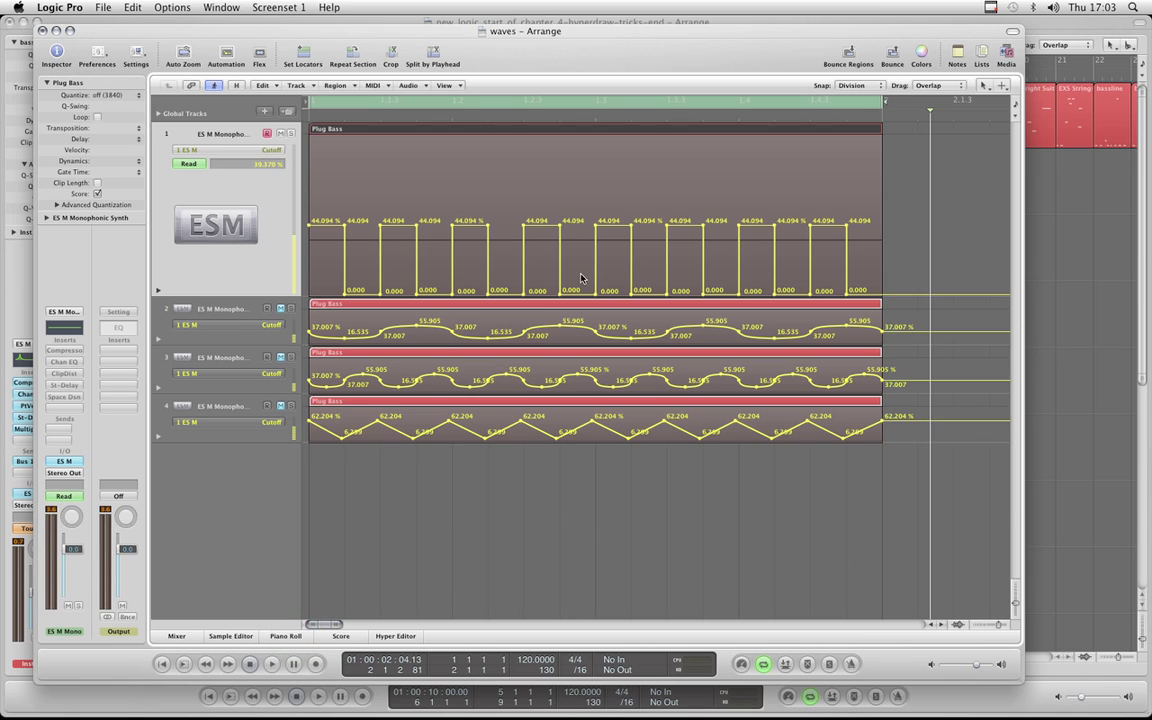
Check the automation parameters available on track 1, keeping ES M Cutoff, and play back the square-wave pulses.
{"action": "left_click", "coordinate": [268, 150]}
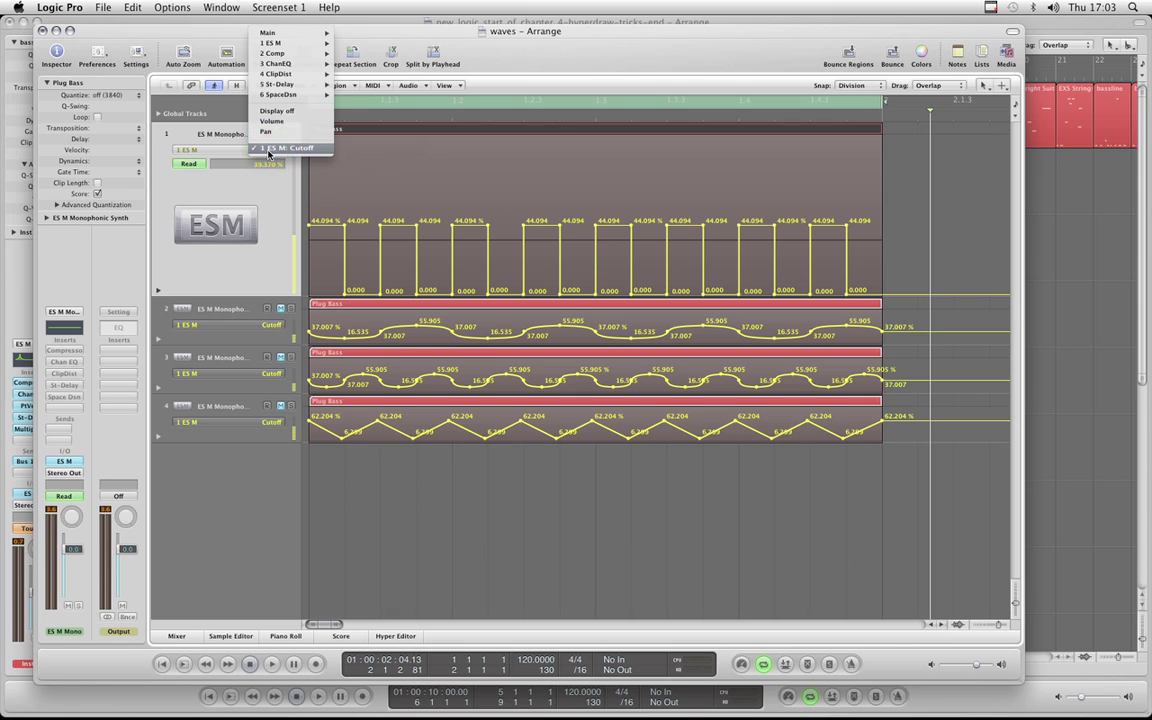
{"action": "left_click", "coordinate": [268, 205]}
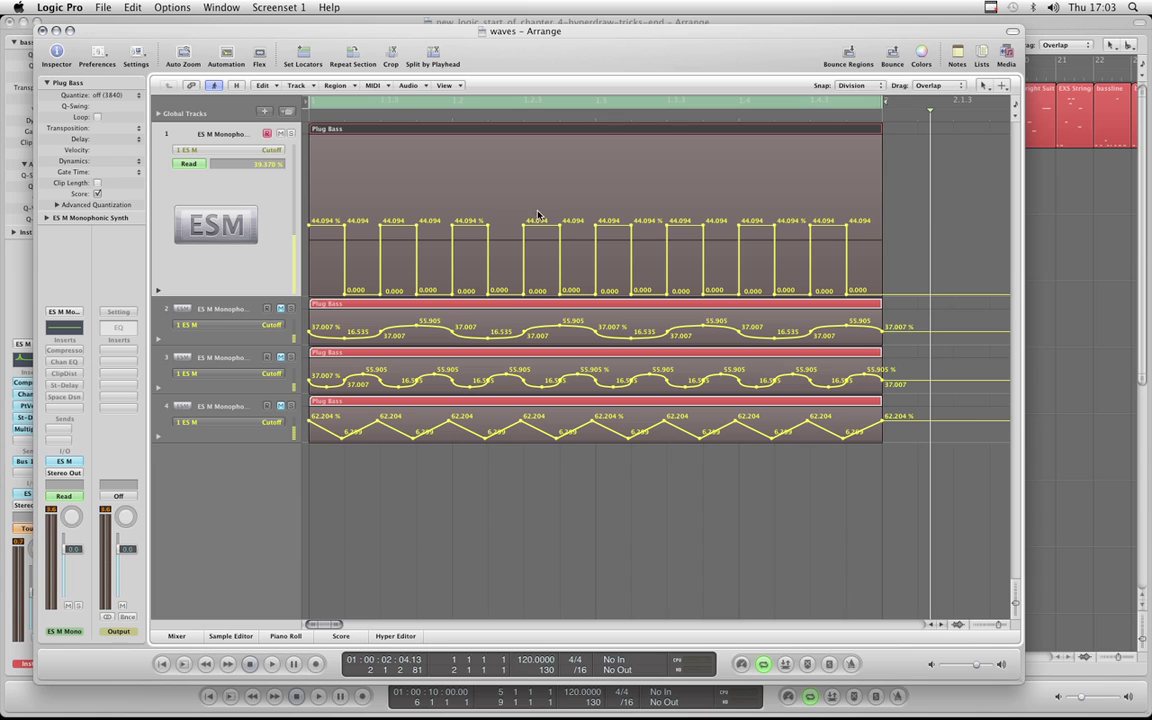
{"action": "key", "text": "space"}
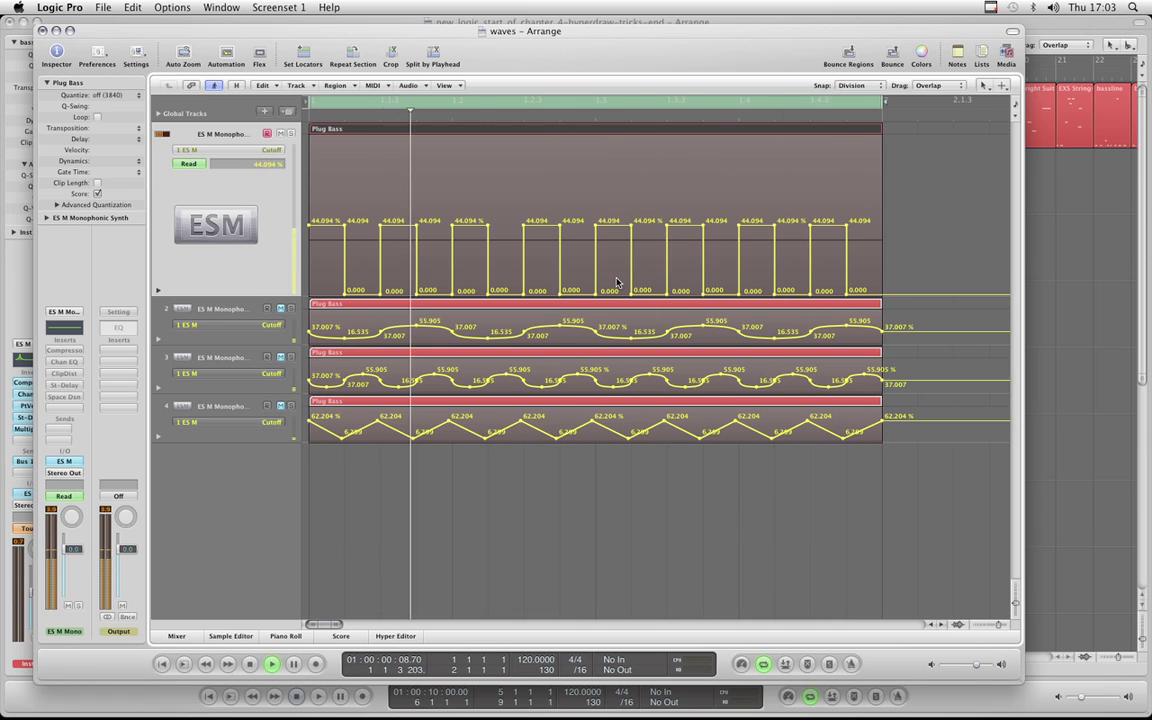
Select all eight upper segments of track 1's Cutoff square wave, raise them to 64.566 %, and play the result.
{"action": "left_click", "coordinate": [828, 226]}
{"action": "left_click", "coordinate": [757, 225], "text": "shift"}
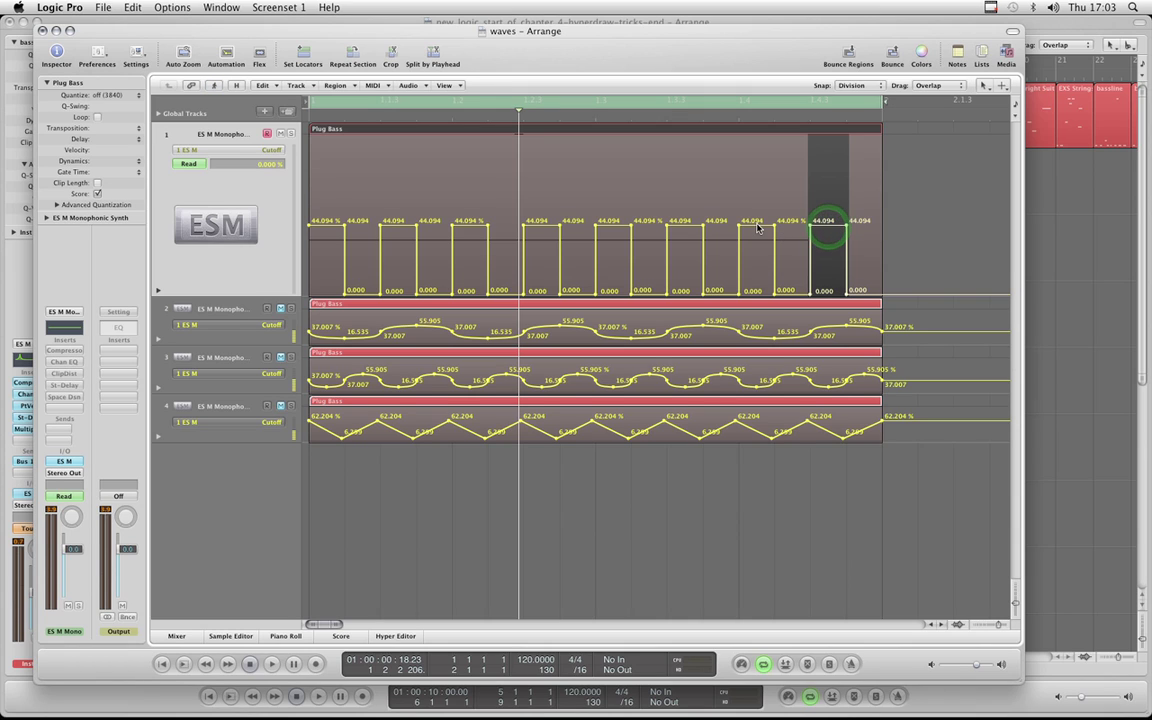
{"action": "left_click", "coordinate": [684, 228], "text": "shift"}
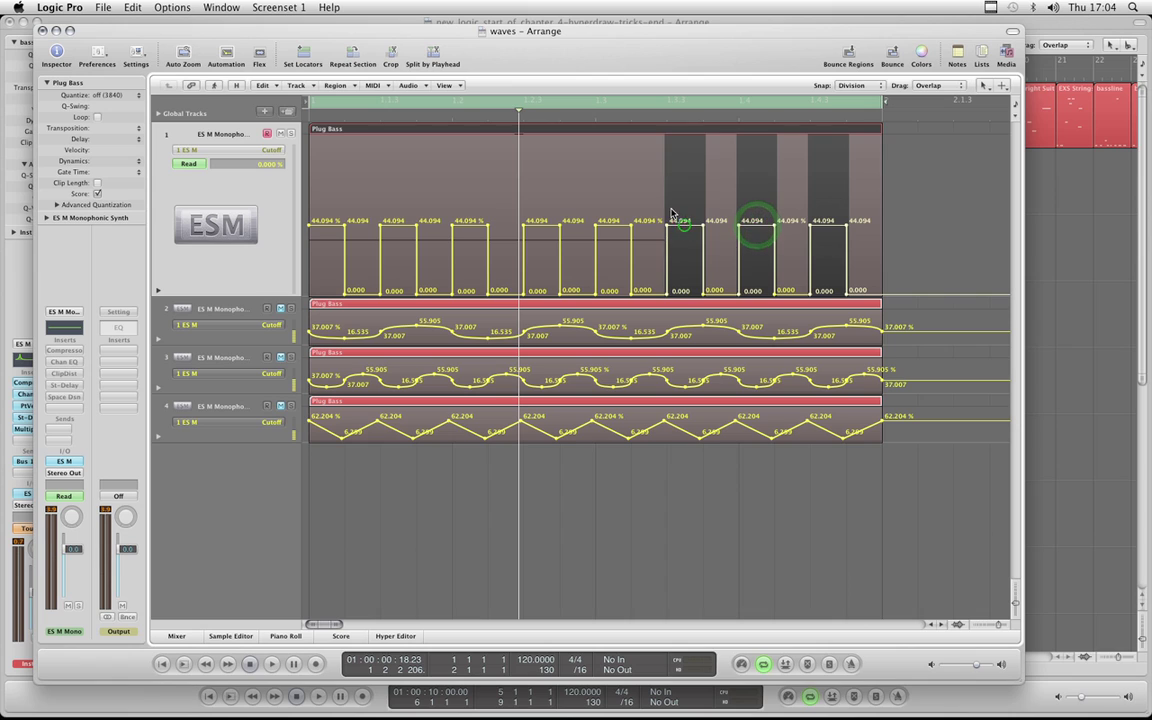
{"action": "left_click", "coordinate": [614, 229], "text": "shift"}
{"action": "left_click", "coordinate": [541, 228], "text": "shift"}
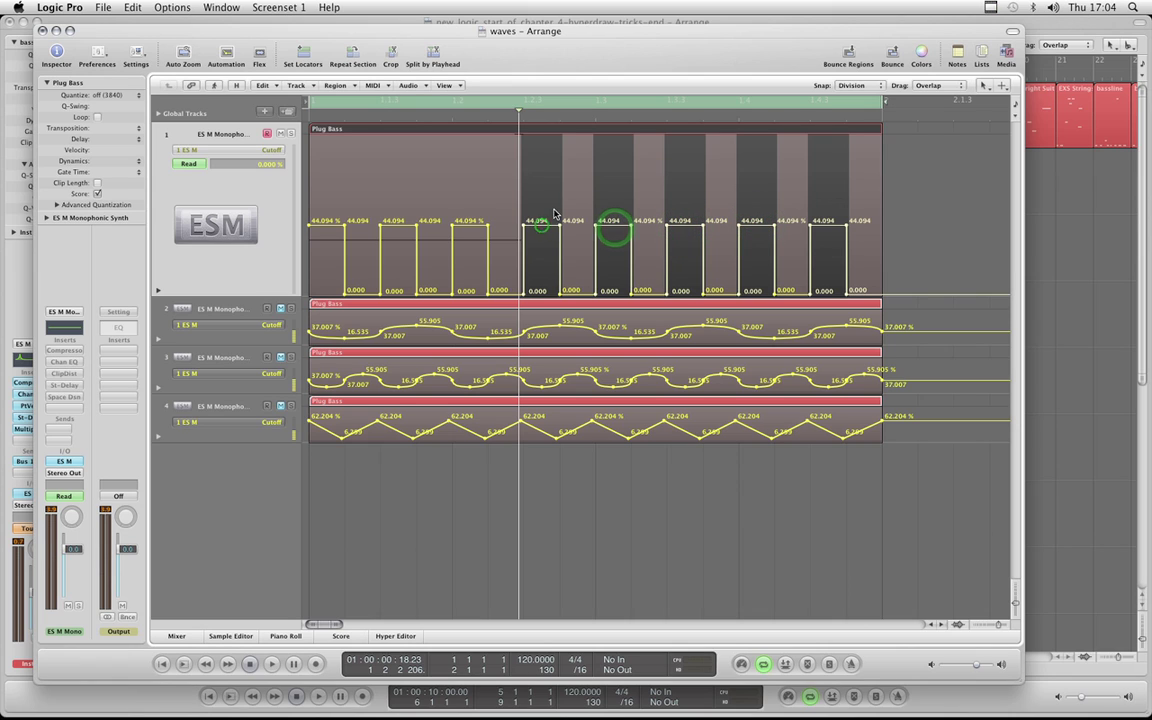
{"action": "left_click", "coordinate": [472, 230], "text": "shift"}
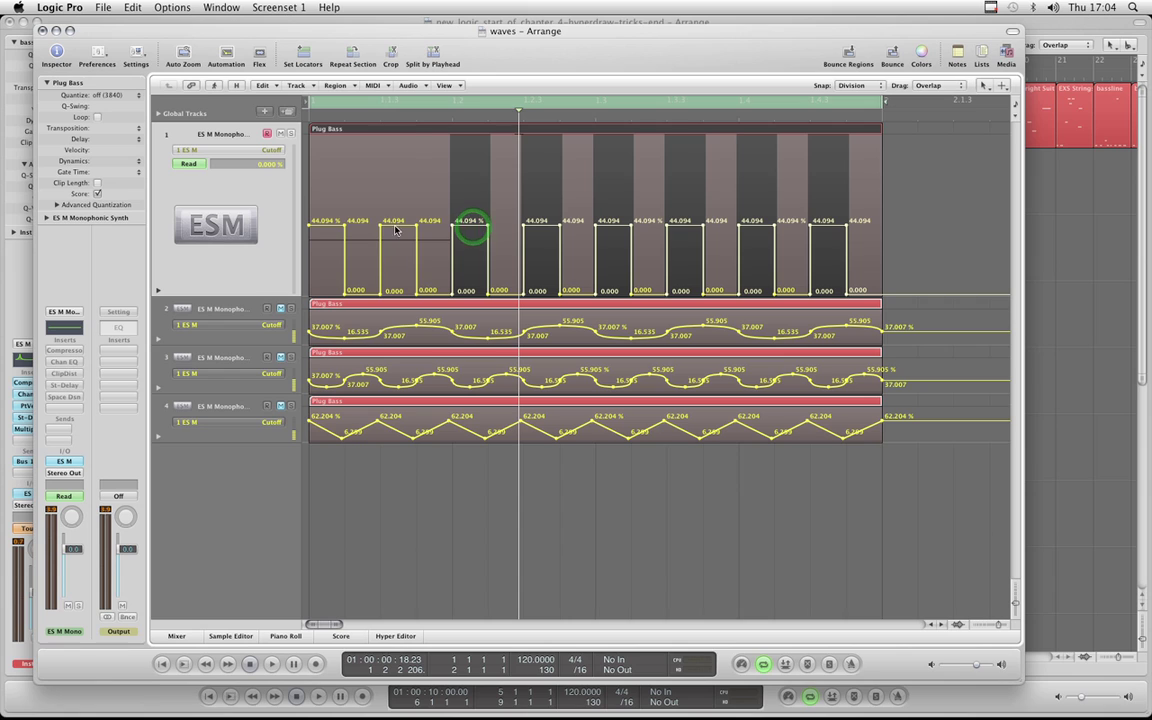
{"action": "left_click", "coordinate": [396, 227], "text": "shift"}
{"action": "left_click", "coordinate": [332, 229], "text": "shift"}
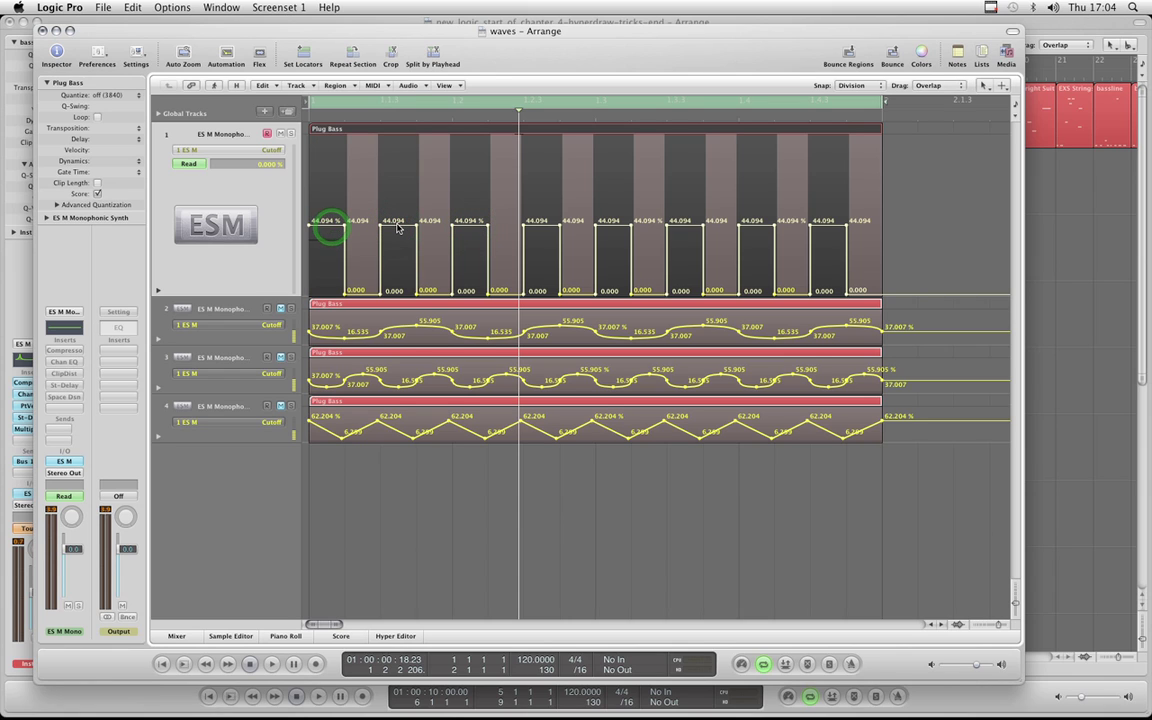
{"action": "left_click_drag", "start_coordinate": [397, 228], "coordinate": [401, 197]}
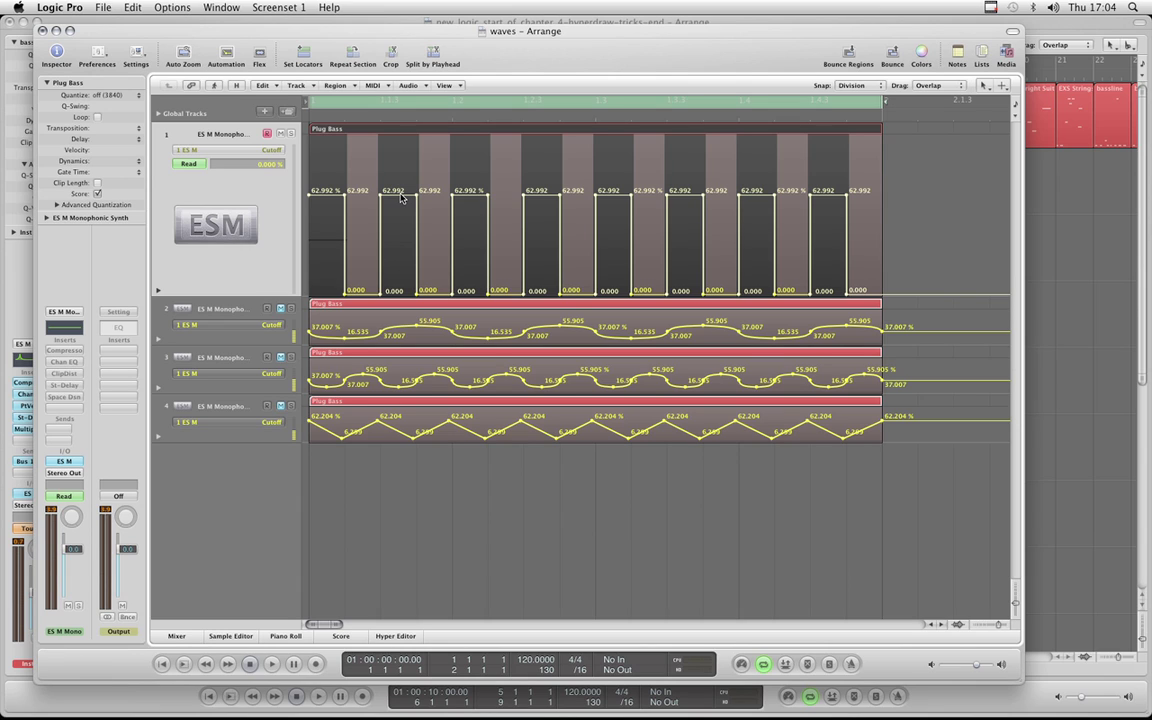
{"action": "left_click_drag", "start_coordinate": [401, 197], "coordinate": [399, 194]}
{"action": "key", "text": "space"}
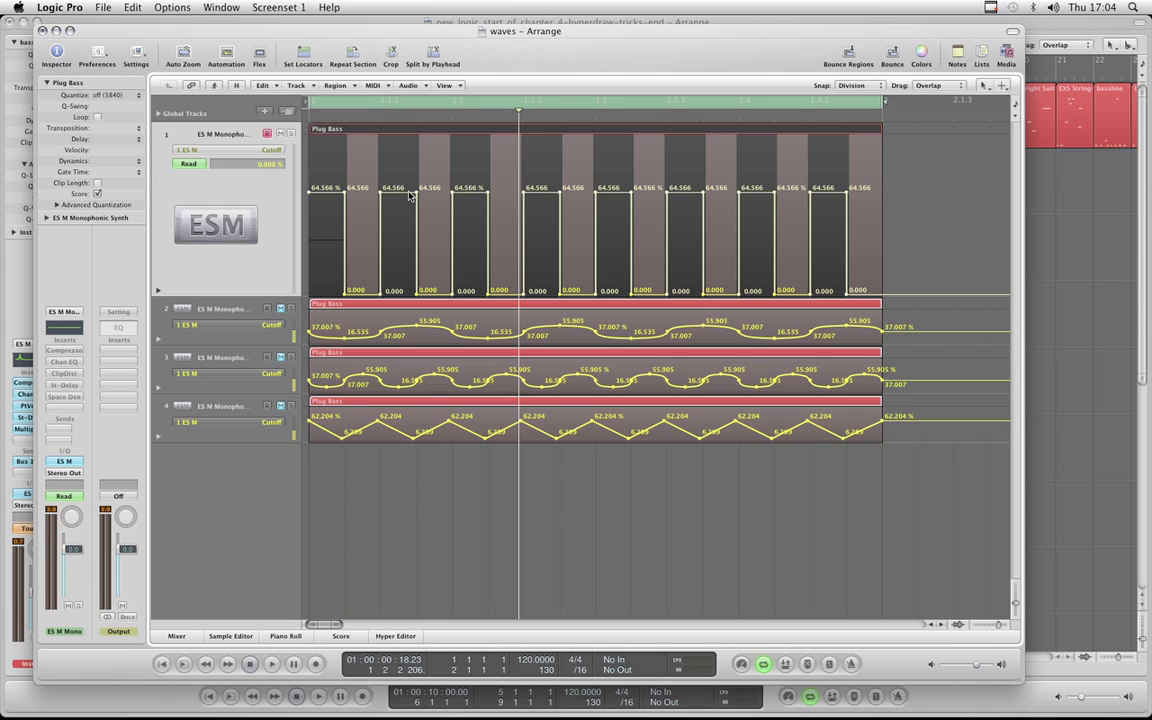
Show the ES M synth window clear of track 1 and play back to watch its Cutoff knob follow the automation.
{"action": "left_click", "coordinate": [66, 464]}
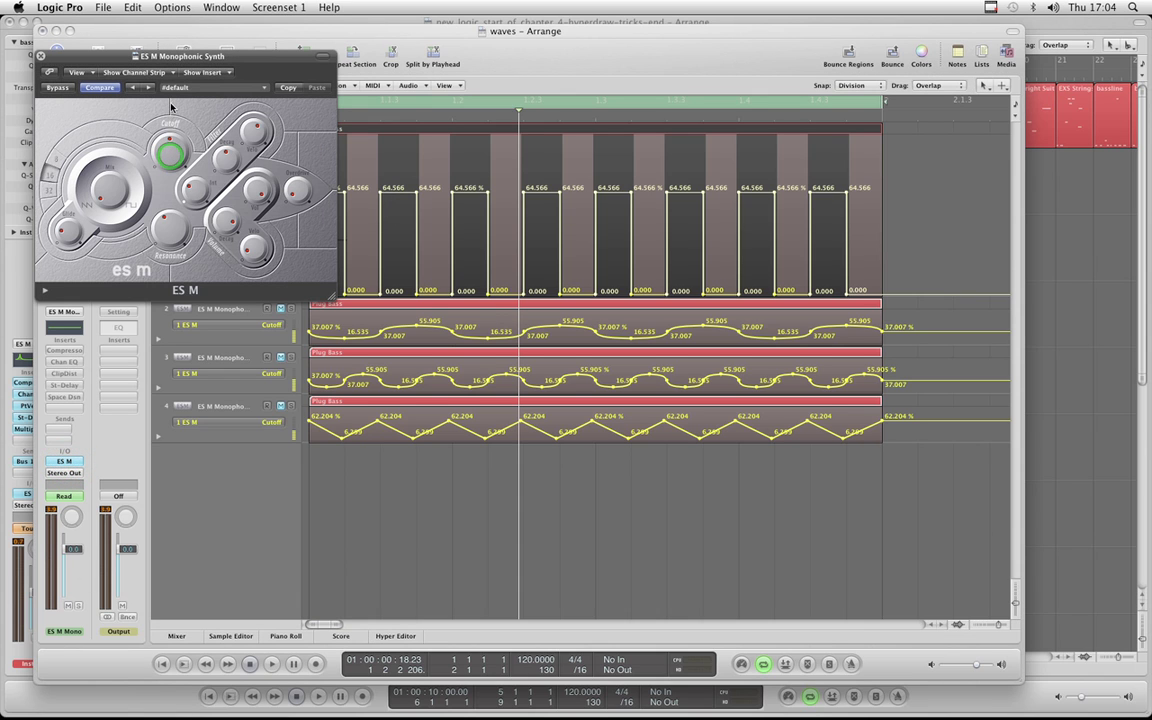
{"action": "left_click_drag", "start_coordinate": [190, 56], "coordinate": [507, 400]}
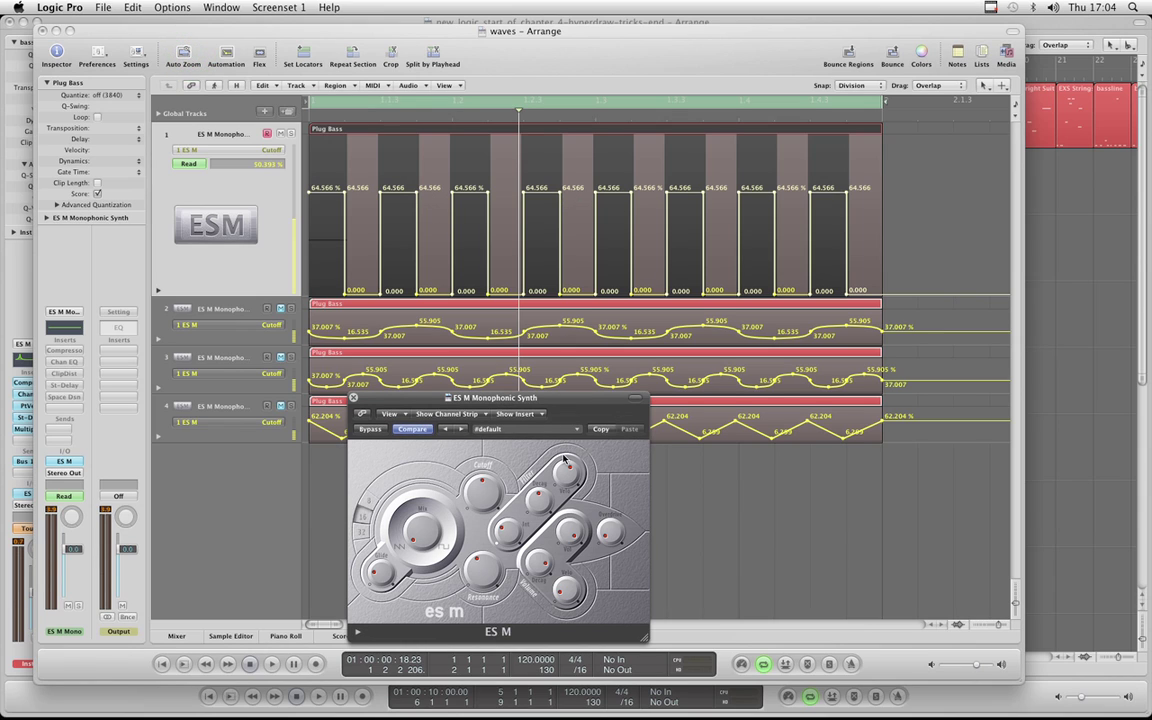
{"action": "key", "text": "space"}
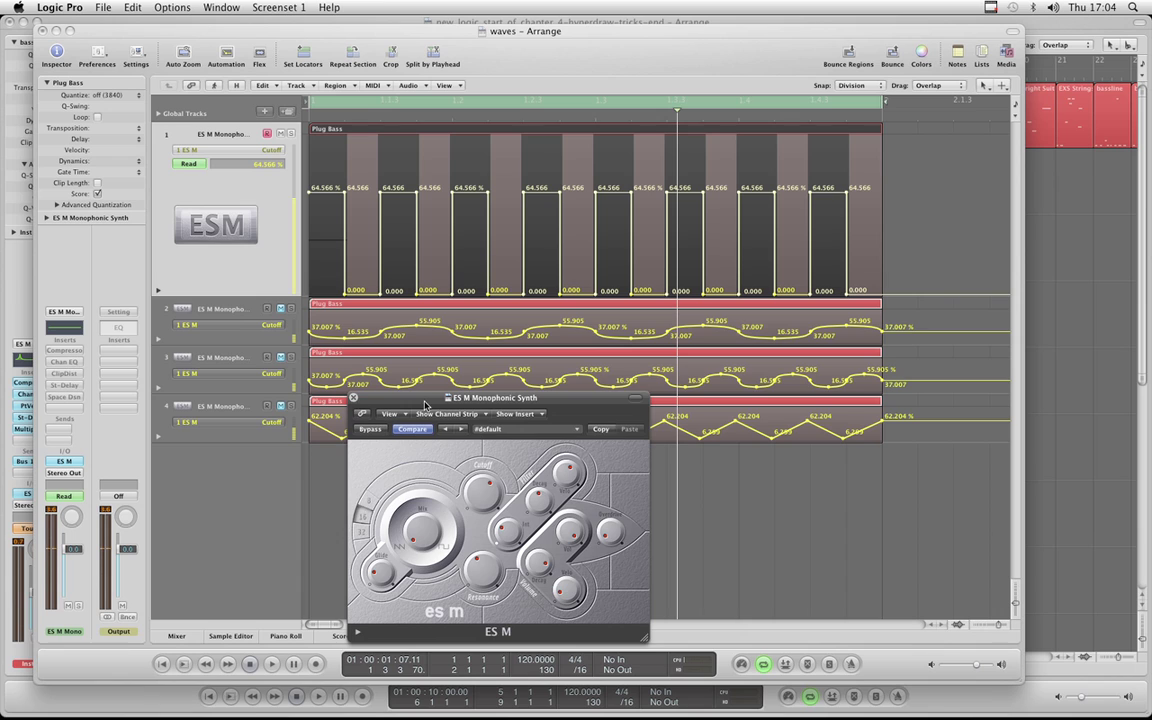
{"action": "left_click_drag", "start_coordinate": [424, 402], "coordinate": [941, 366]}
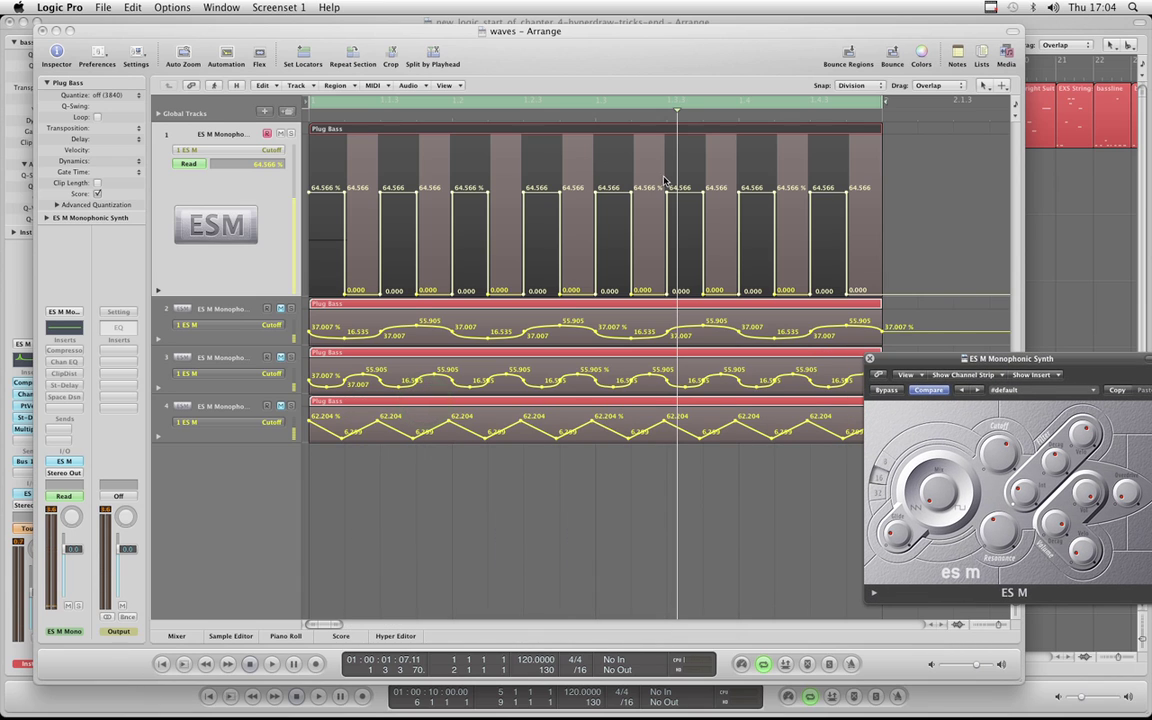
Select all eight lower segments of track 1's Cutoff square wave, raise them to 18.110 %, and play the result.
{"action": "left_click", "coordinate": [657, 178]}
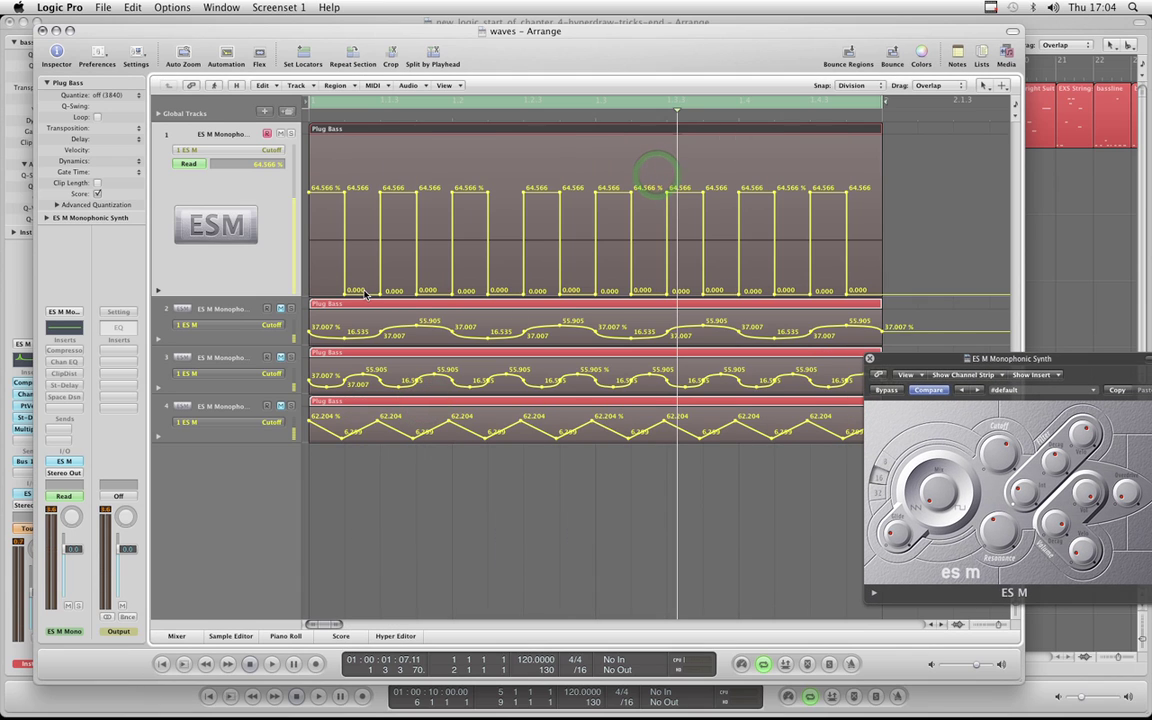
{"action": "left_click", "coordinate": [1005, 453]}
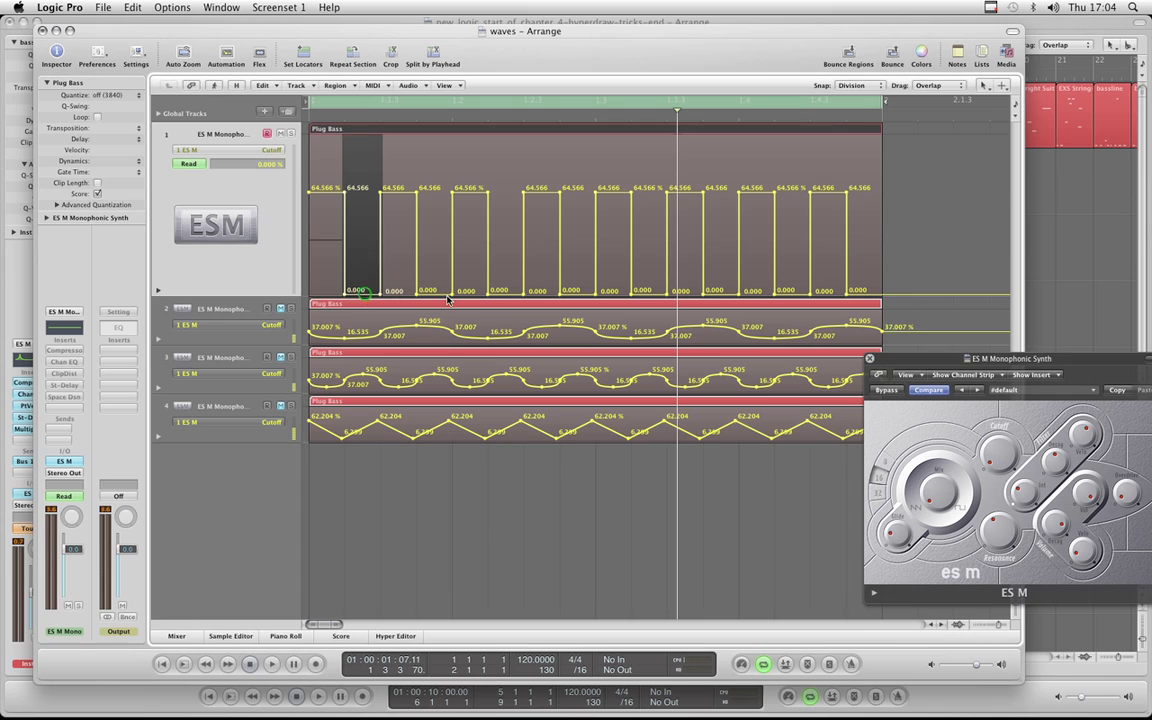
{"action": "left_click", "coordinate": [360, 289]}
{"action": "left_click", "coordinate": [430, 291], "text": "shift"}
{"action": "left_click", "coordinate": [505, 291], "text": "shift"}
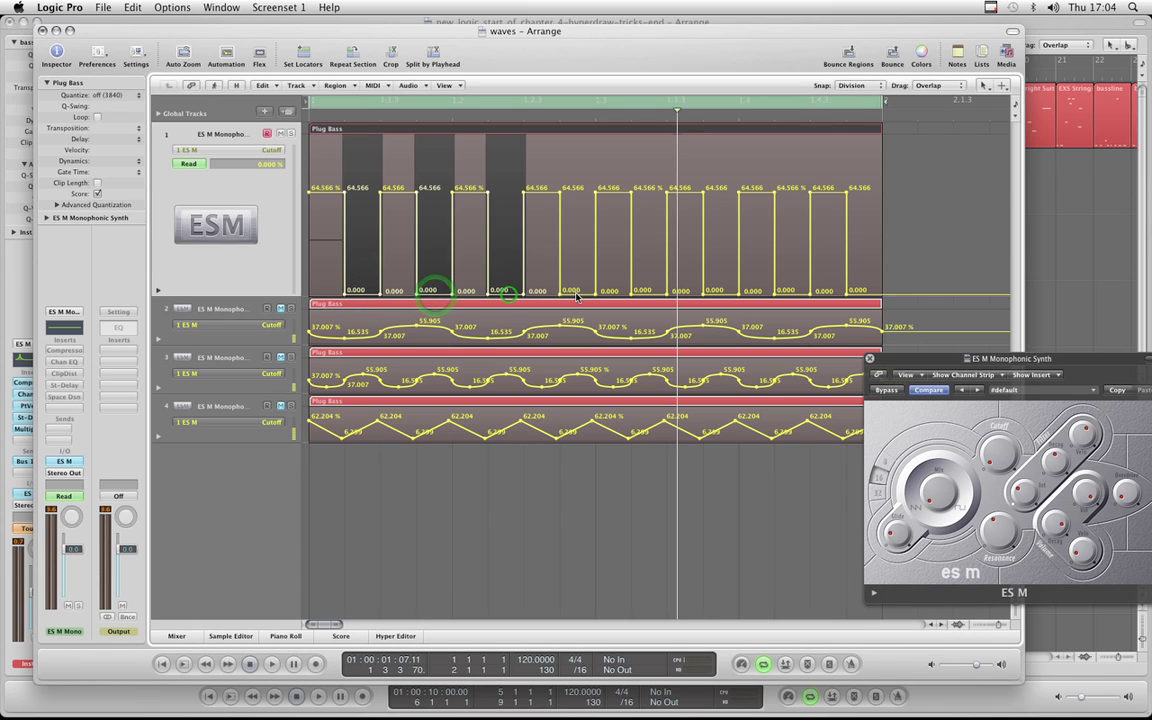
{"action": "left_click", "coordinate": [577, 291], "text": "shift"}
{"action": "left_click", "coordinate": [649, 291], "text": "shift"}
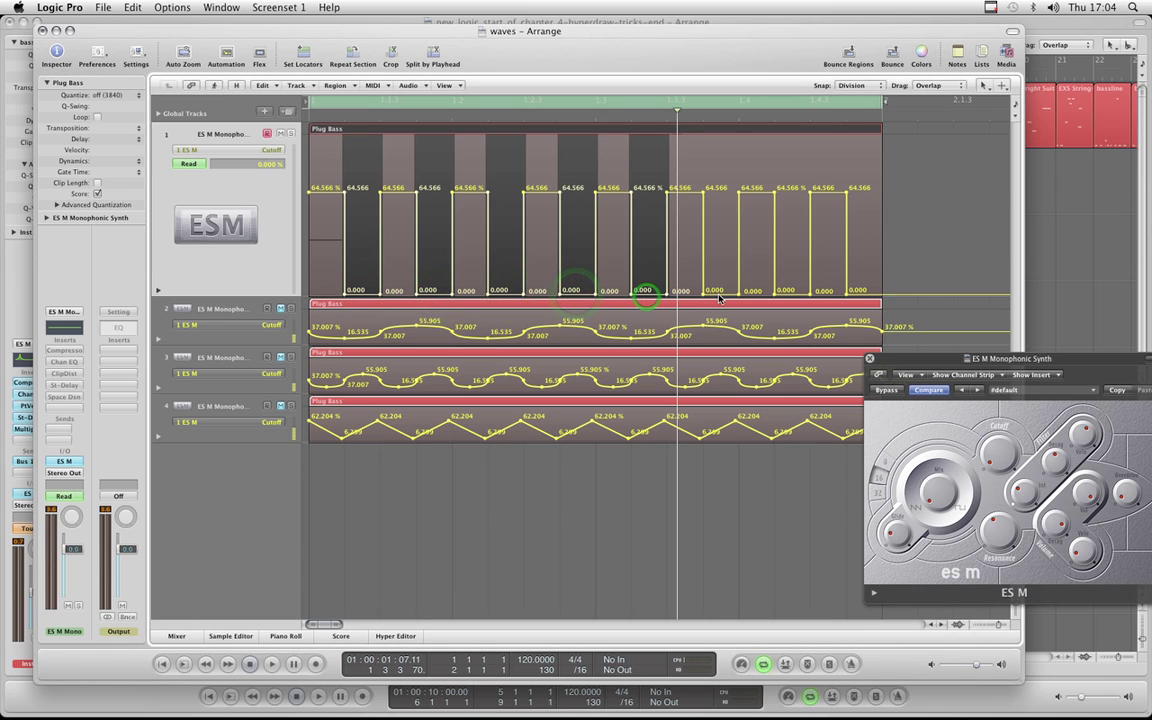
{"action": "left_click", "coordinate": [718, 291], "text": "shift"}
{"action": "left_click", "coordinate": [790, 293], "text": "shift"}
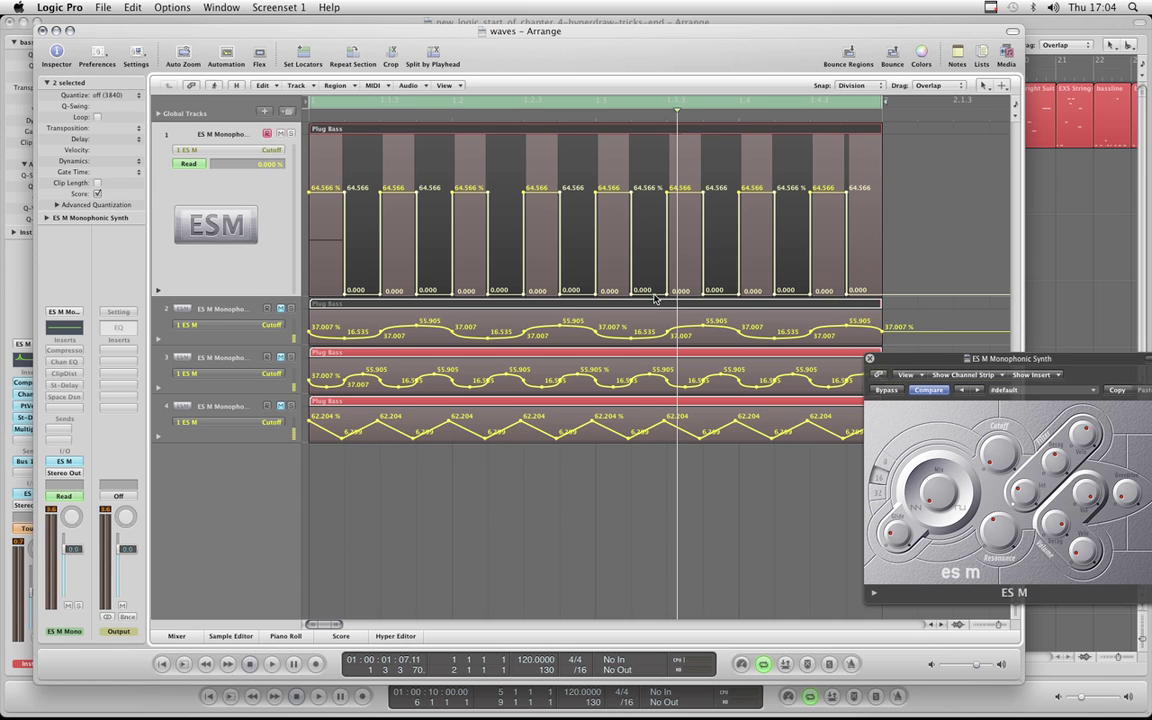
{"action": "left_click_drag", "start_coordinate": [655, 298], "coordinate": [655, 268]}
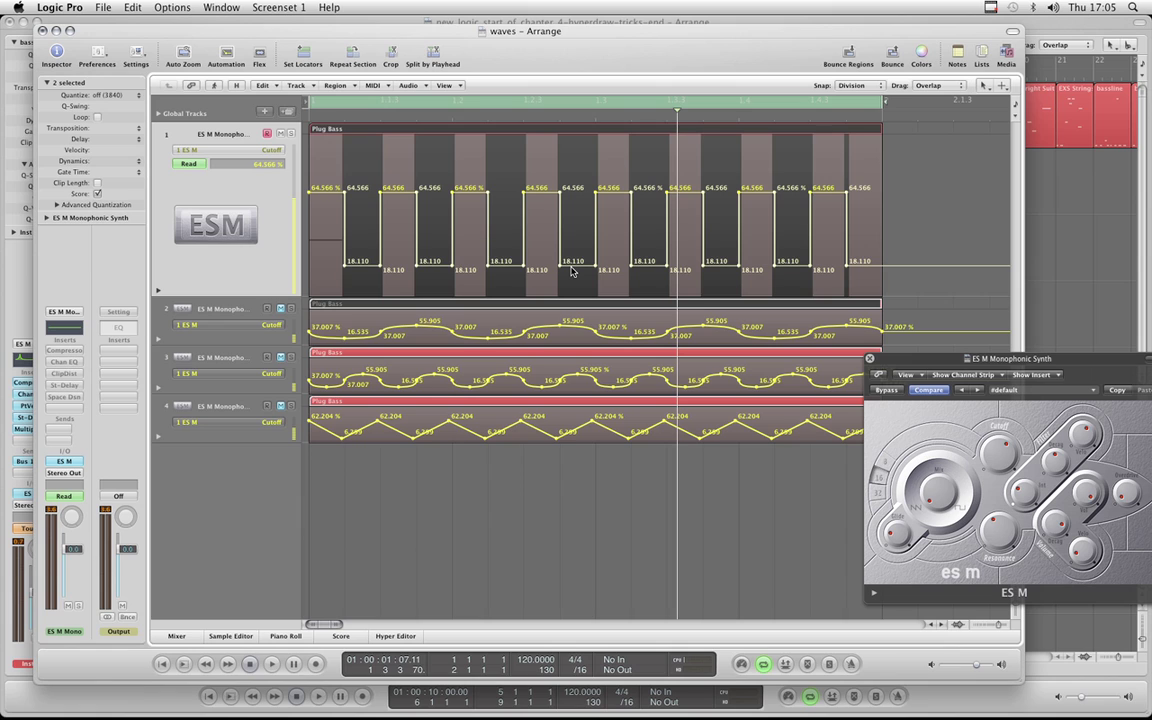
{"action": "key", "text": "space"}
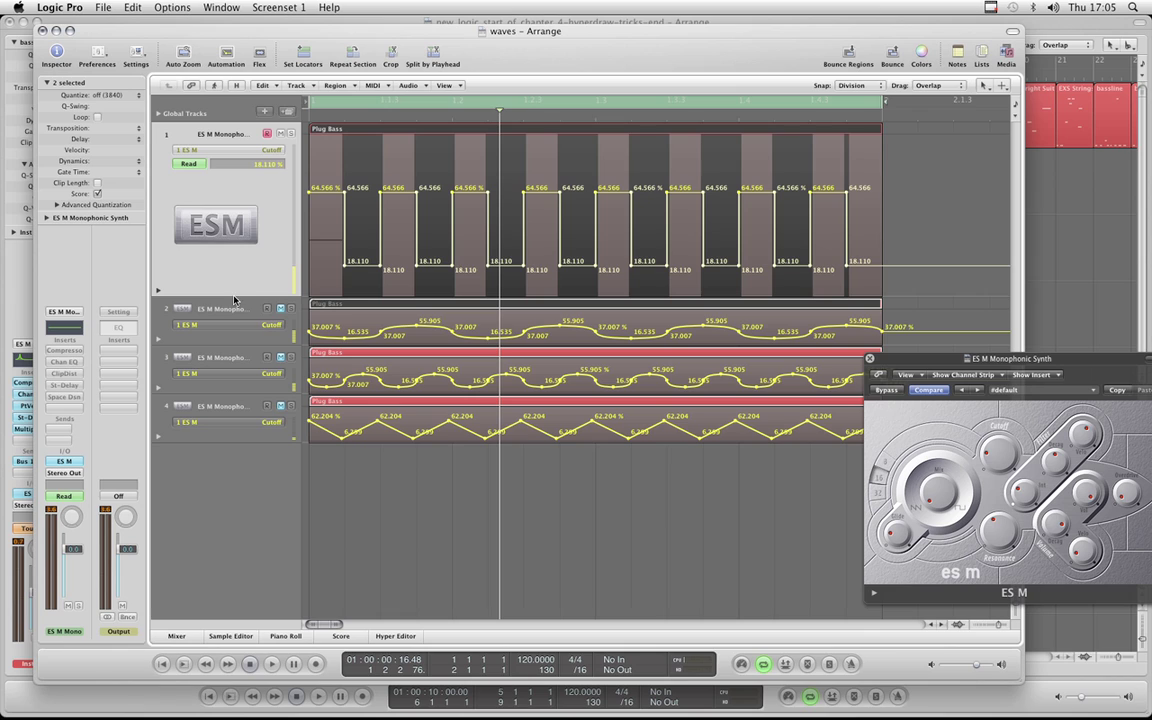
Mute track 1, unmute track 2, and play back its slower curved Cutoff wave with the synth window beneath it.
{"action": "left_click", "coordinate": [274, 236]}
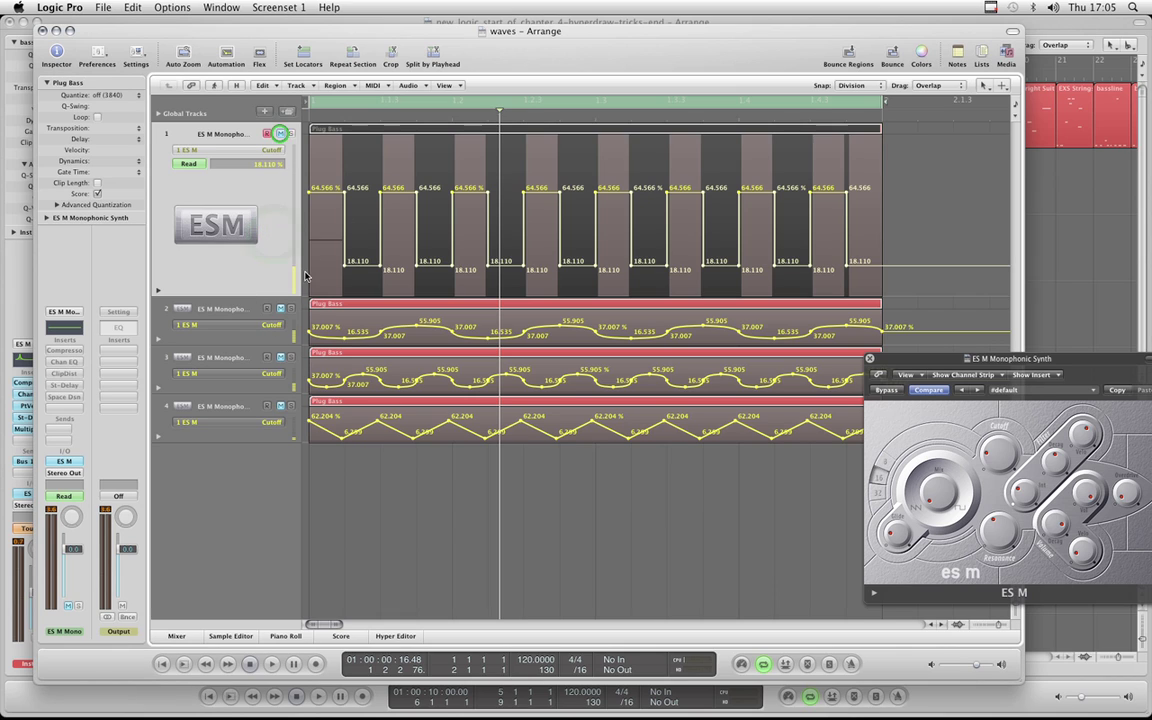
{"action": "left_click", "coordinate": [965, 210]}
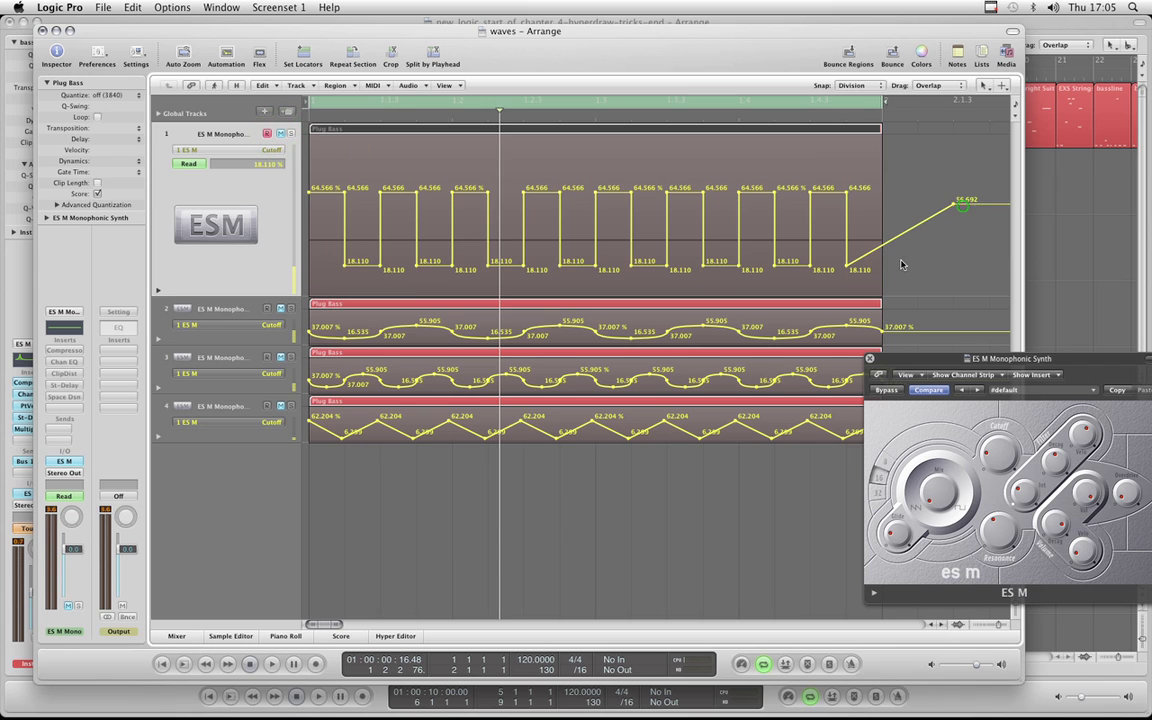
{"action": "left_click", "coordinate": [264, 334]}
{"action": "left_click", "coordinate": [281, 182]}
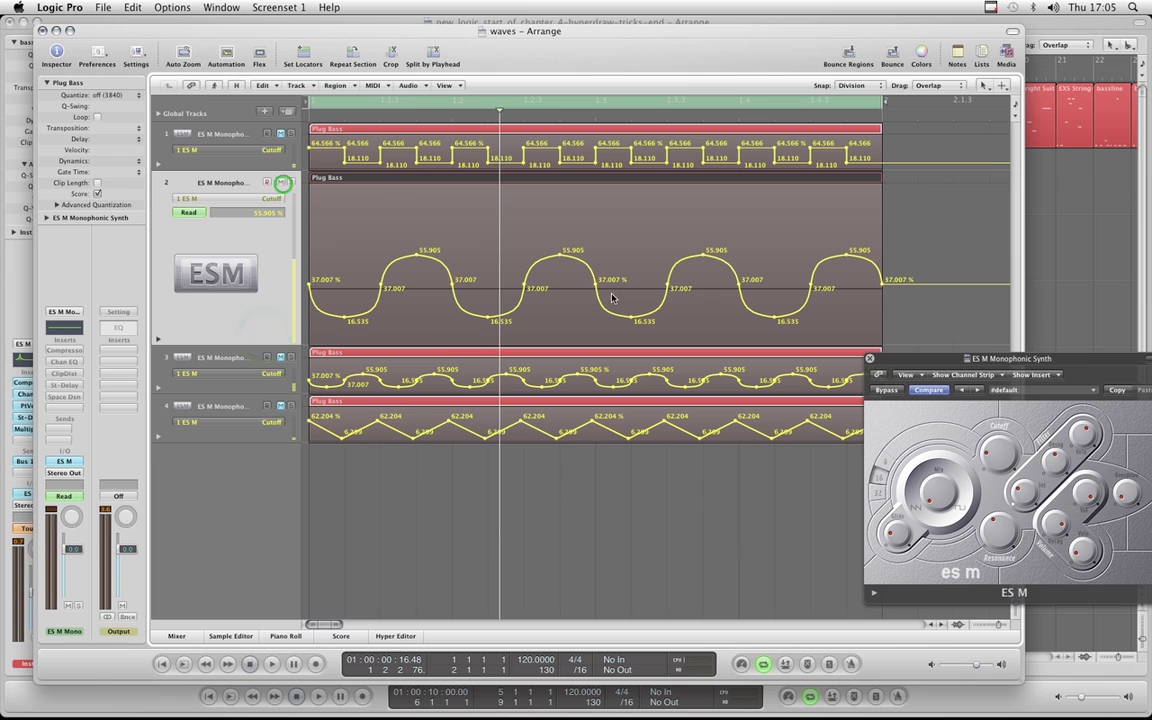
{"action": "left_click_drag", "start_coordinate": [937, 363], "coordinate": [648, 395]}
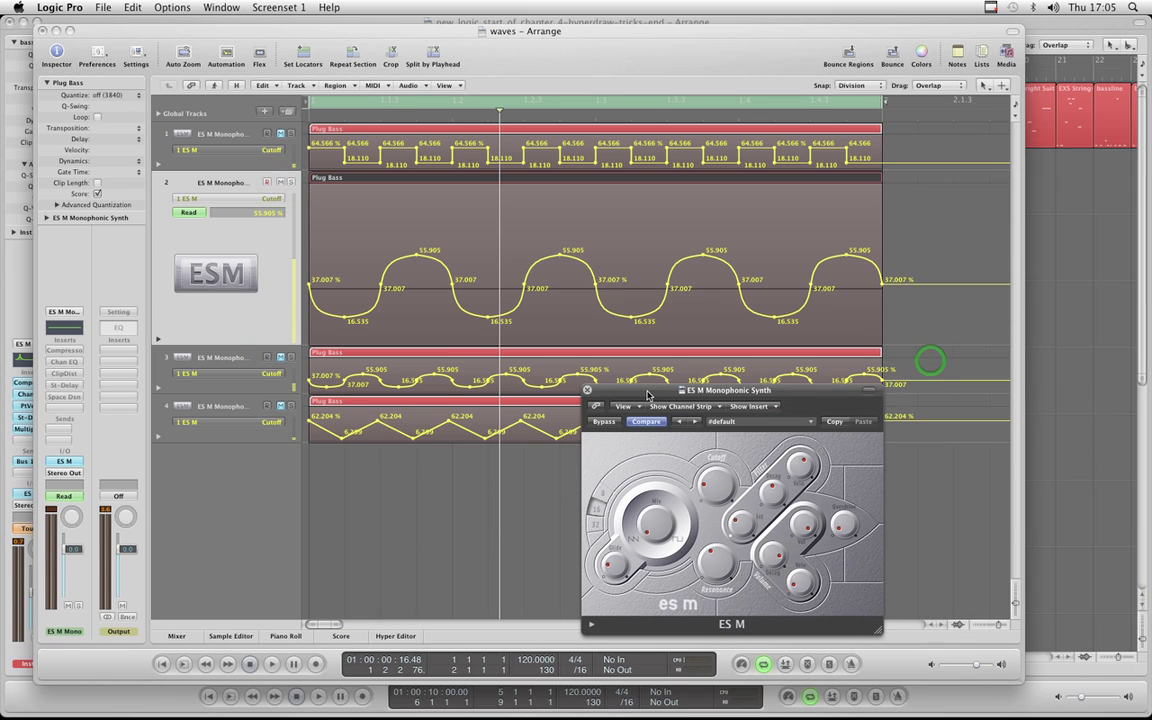
{"action": "key", "text": "space"}
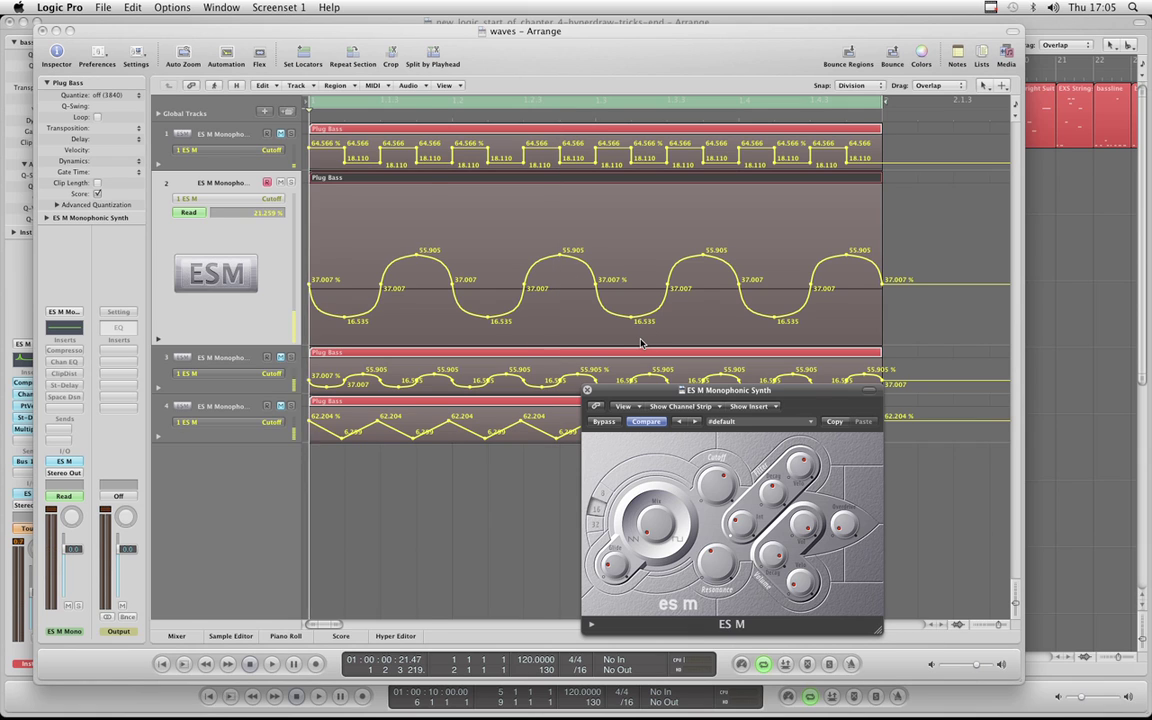
Mute track 2, unmute track 3, and replace the open synth window with track 3's own ES M synth.
{"action": "left_click", "coordinate": [255, 378]}
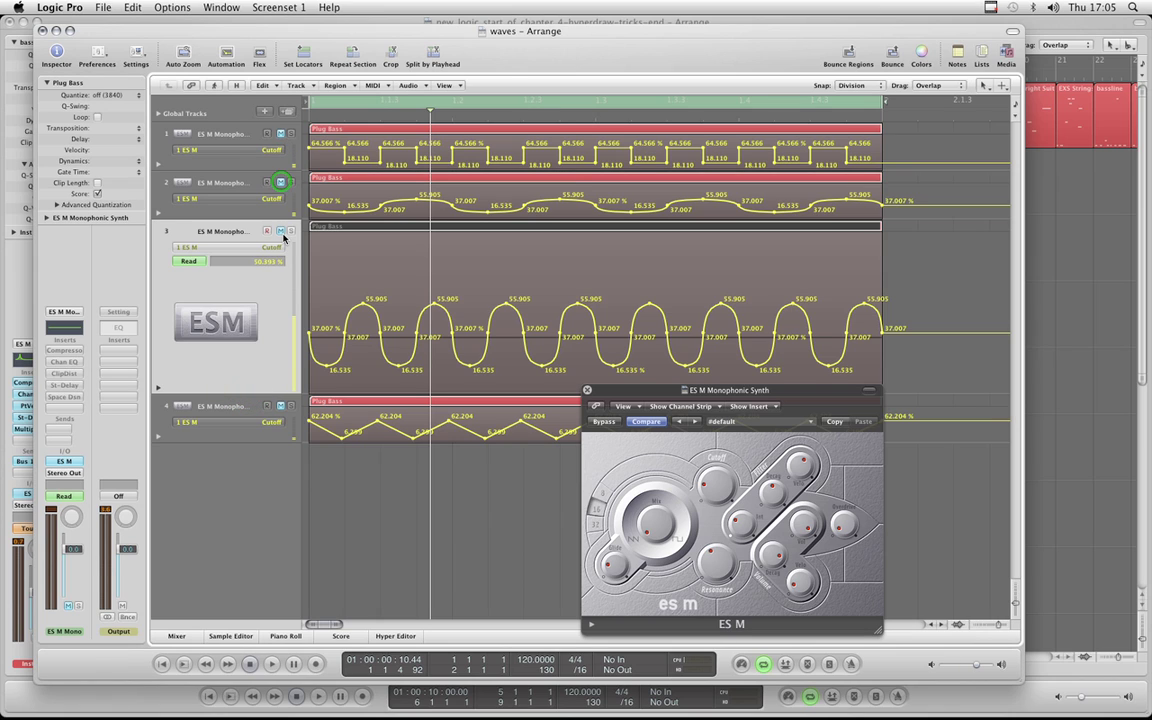
{"action": "left_click", "coordinate": [281, 231]}
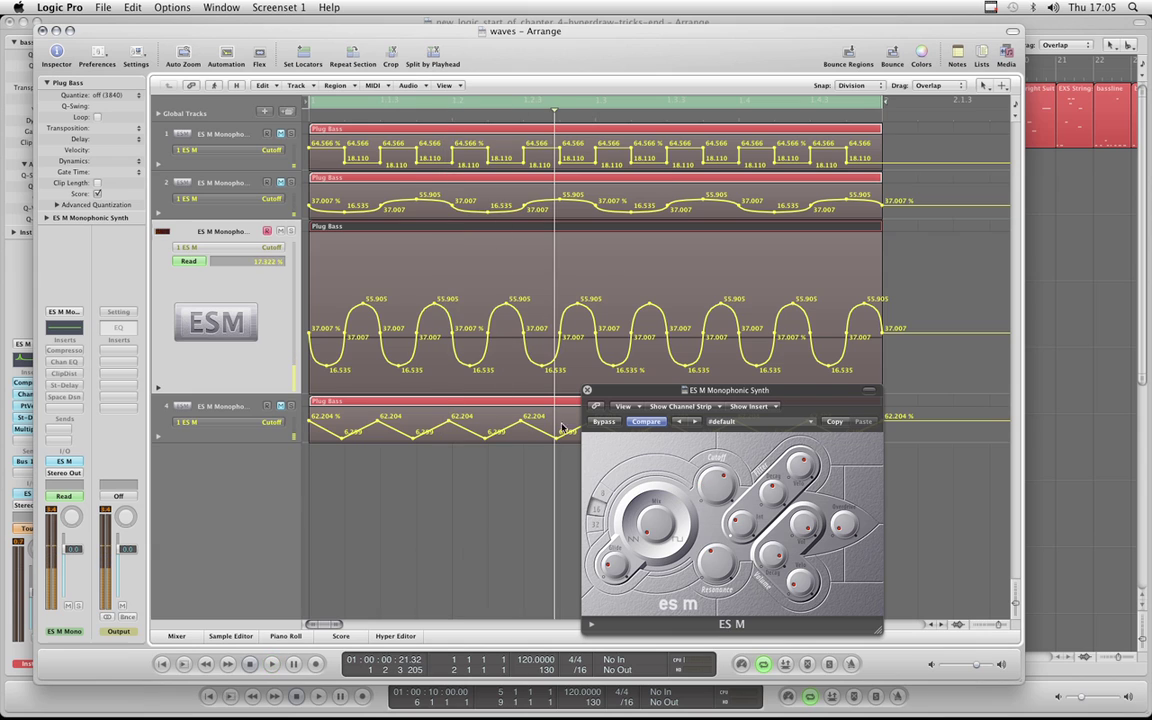
{"action": "left_click", "coordinate": [68, 463]}
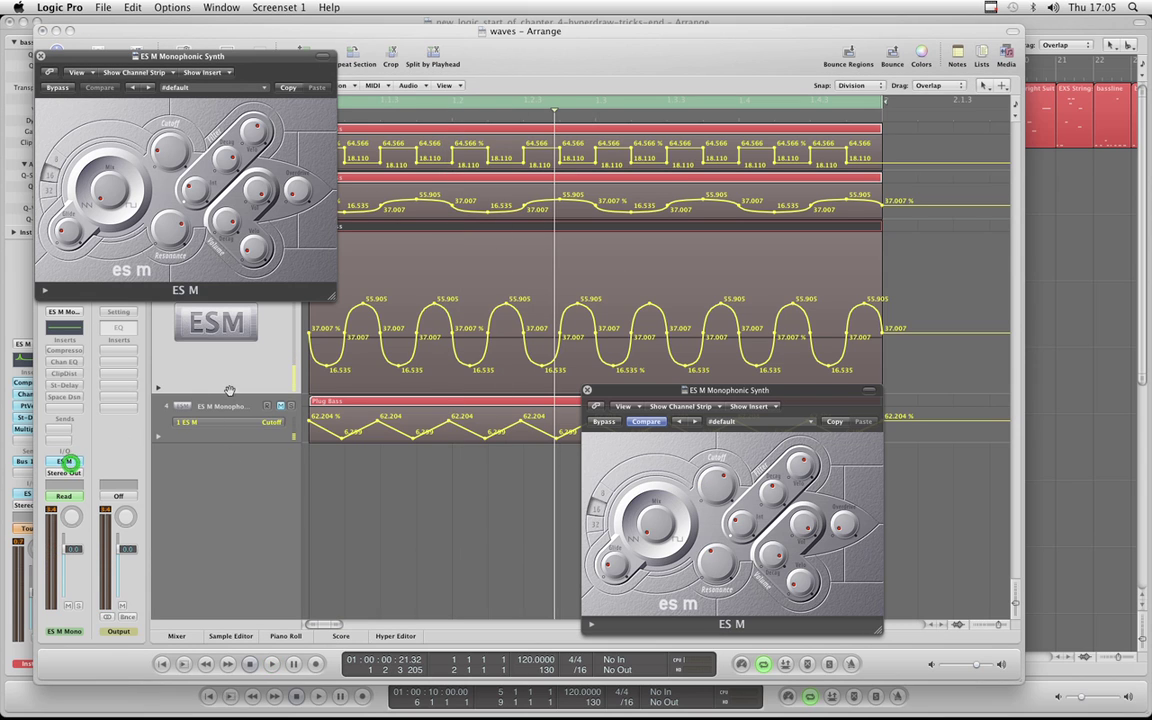
{"action": "left_click", "coordinate": [587, 390]}
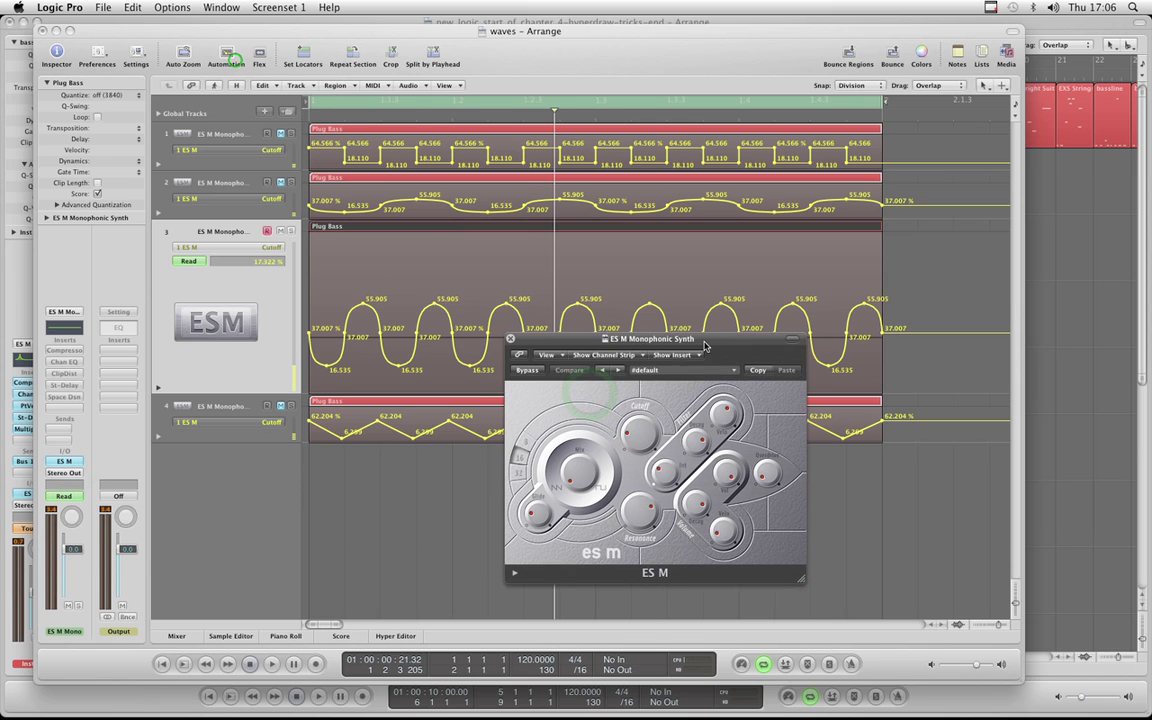
{"action": "left_click", "coordinate": [227, 52]}
Adjust the Resonance of track 3's ES M synth, uncover the Cutoff wave, and play it back.
{"action": "left_click", "coordinate": [638, 502]}
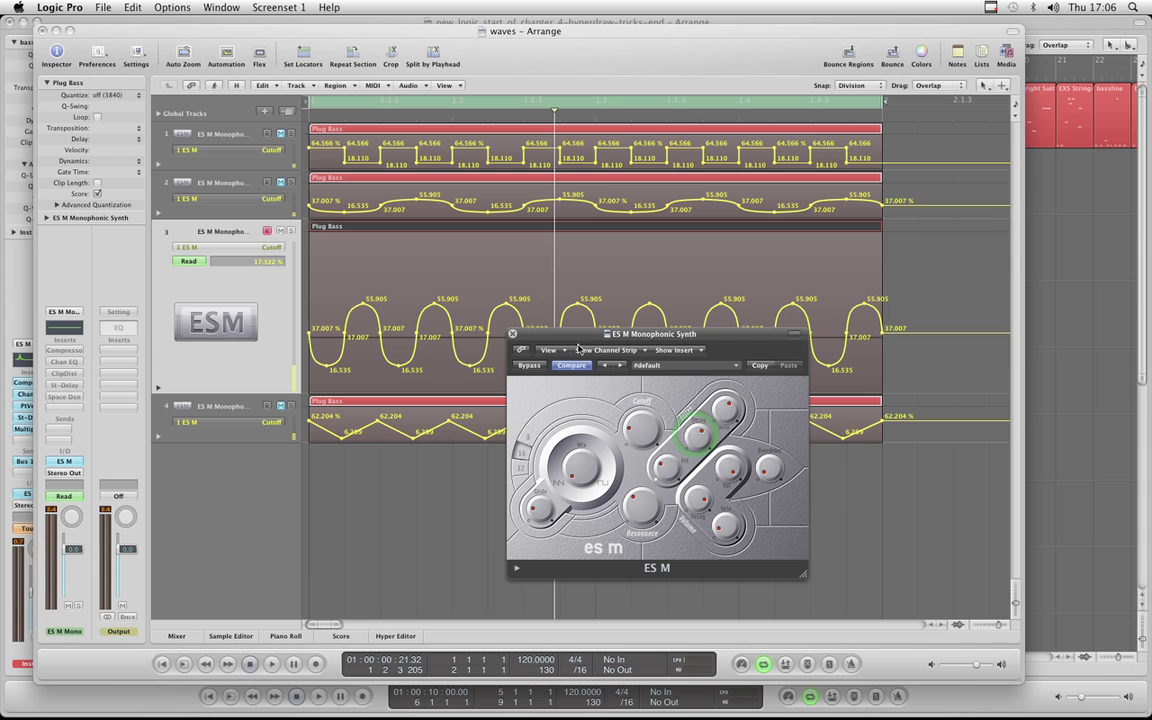
{"action": "left_click_drag", "start_coordinate": [556, 333], "coordinate": [937, 343]}
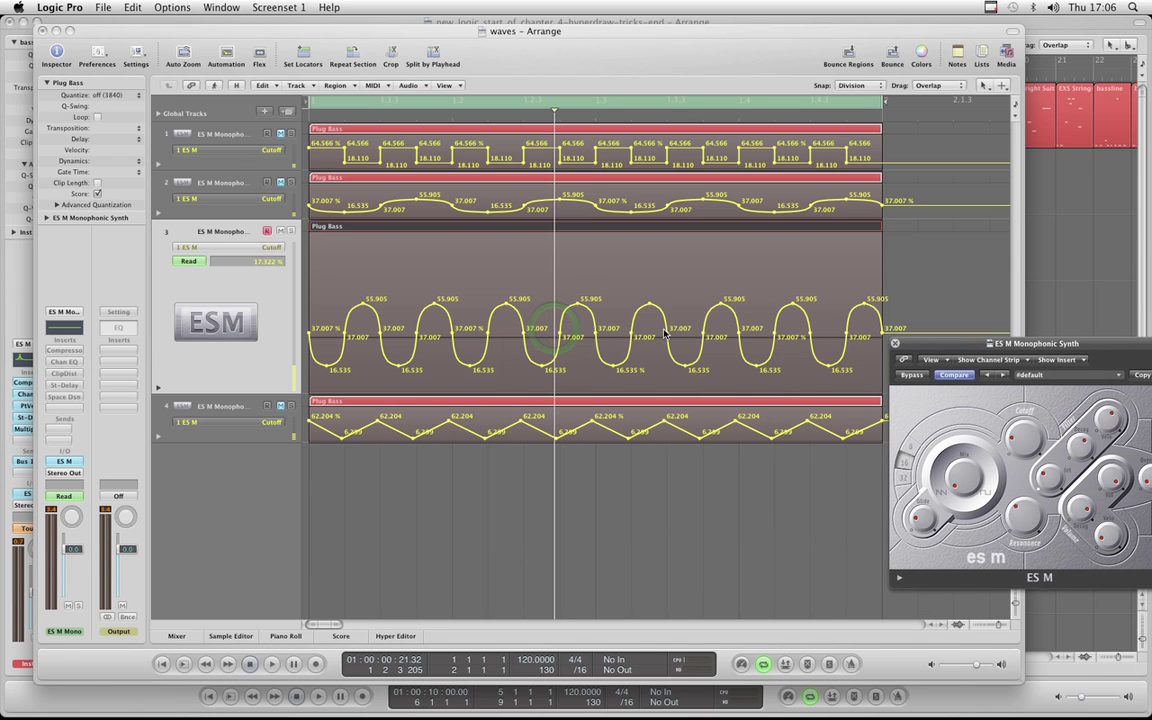
{"action": "key", "text": "space"}
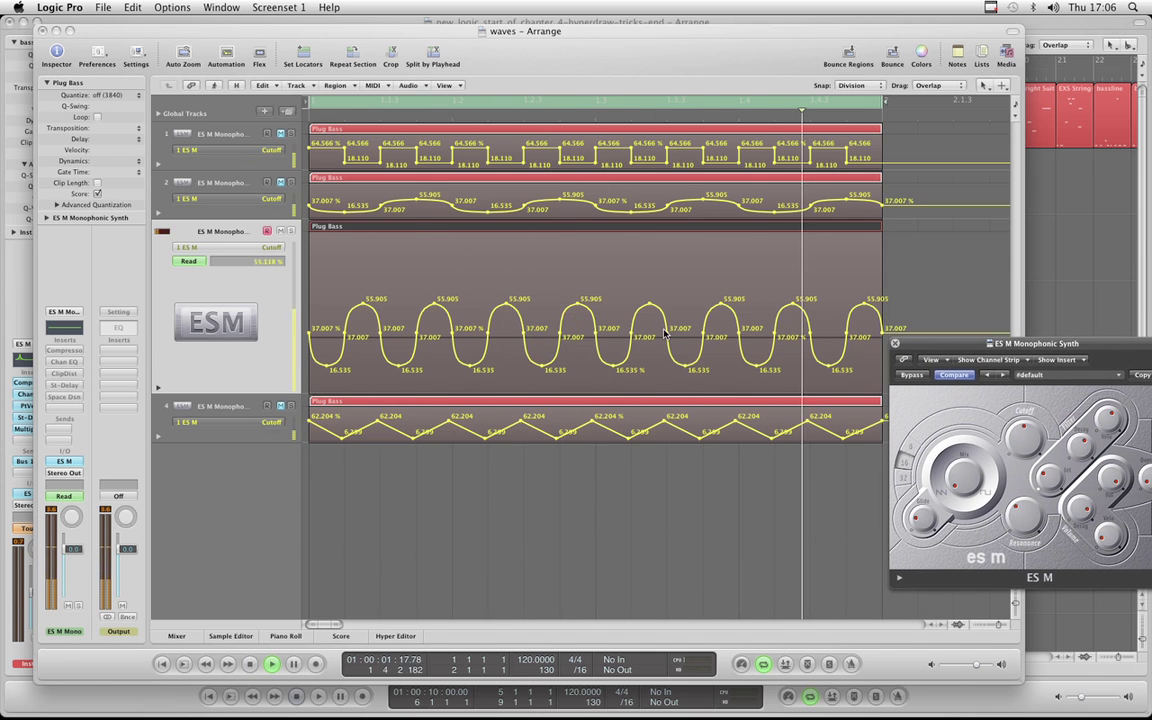
Load the Analog Bass 01 preset into track 3's ES M synth, select track 1, and close the synth window.
{"action": "left_click_drag", "start_coordinate": [930, 341], "coordinate": [605, 303]}
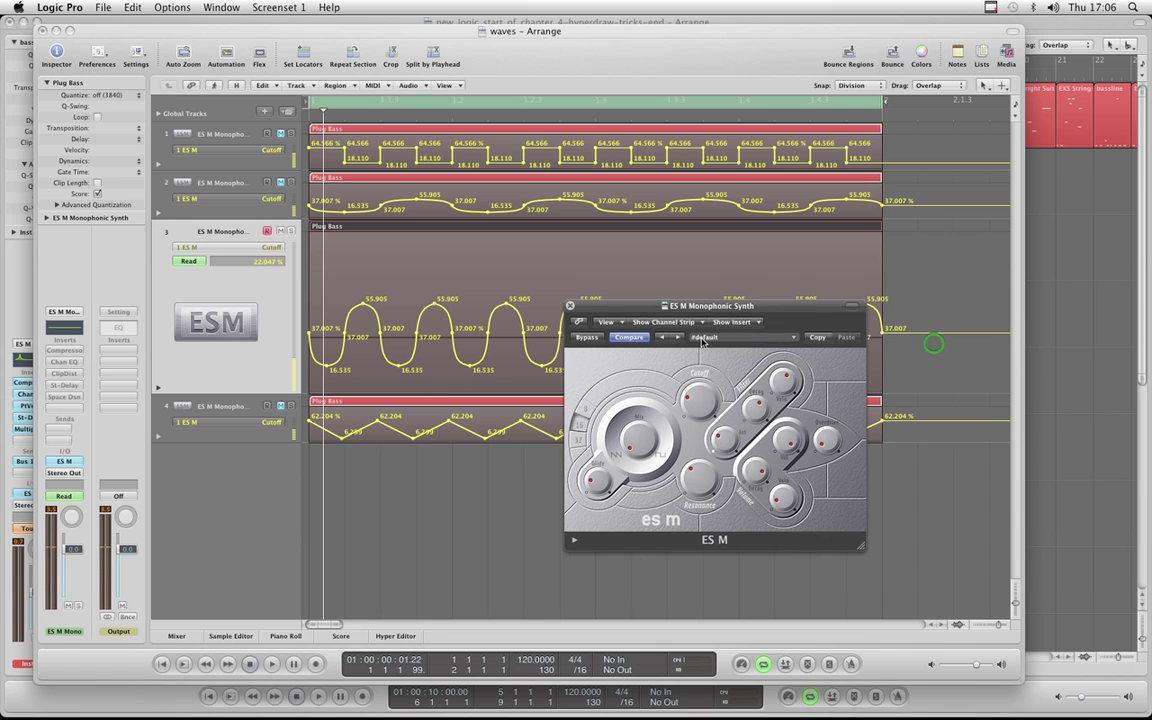
{"action": "left_click", "coordinate": [741, 343]}
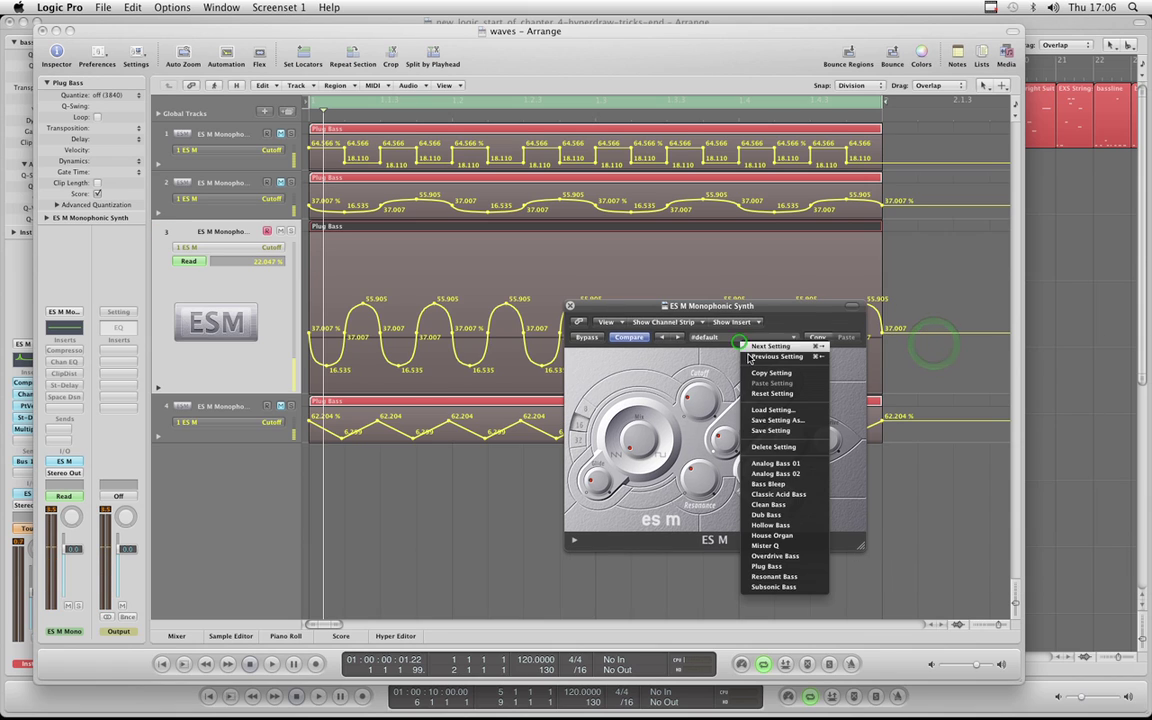
{"action": "left_click", "coordinate": [790, 464]}
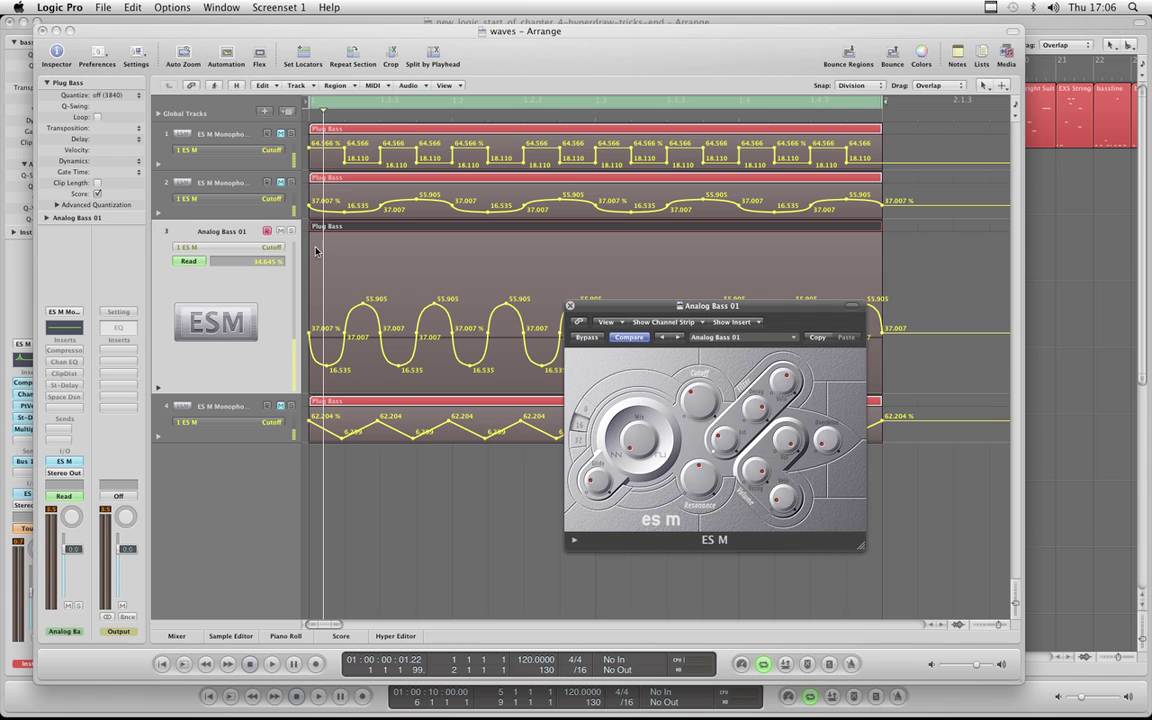
{"action": "left_click", "coordinate": [257, 160]}
{"action": "left_click", "coordinate": [568, 305]}
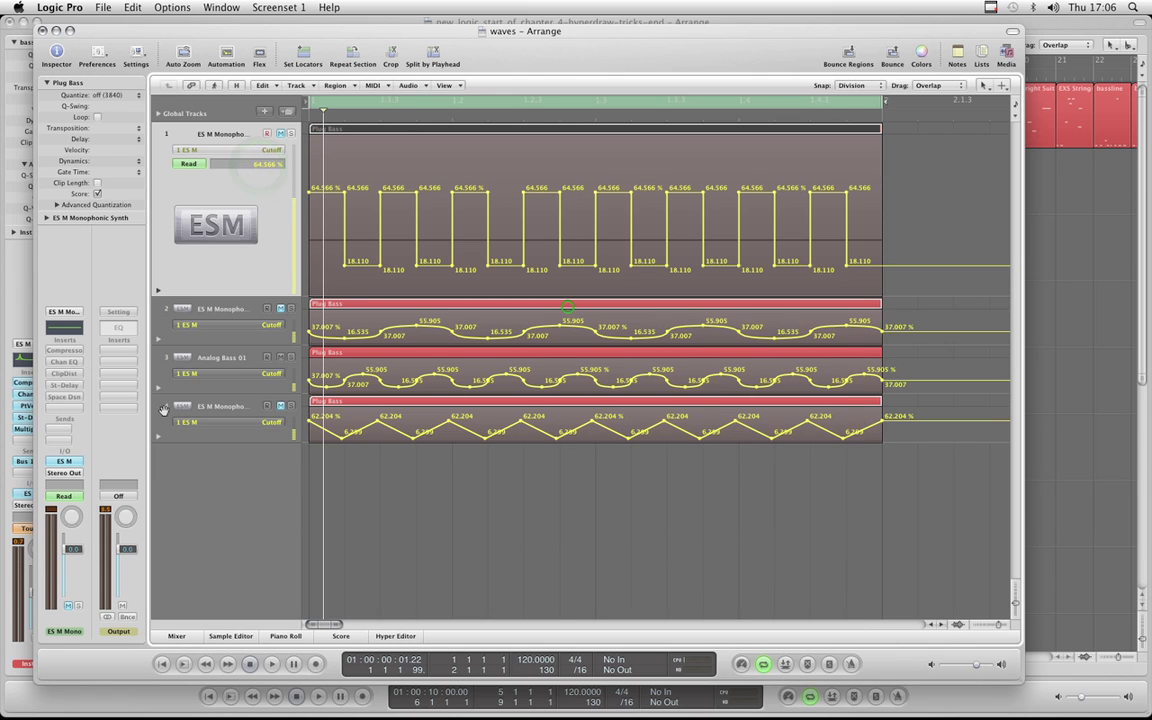
Load the Analog Bass 01 preset into track 1's ES M synth and close its window.
{"action": "left_click", "coordinate": [66, 463]}
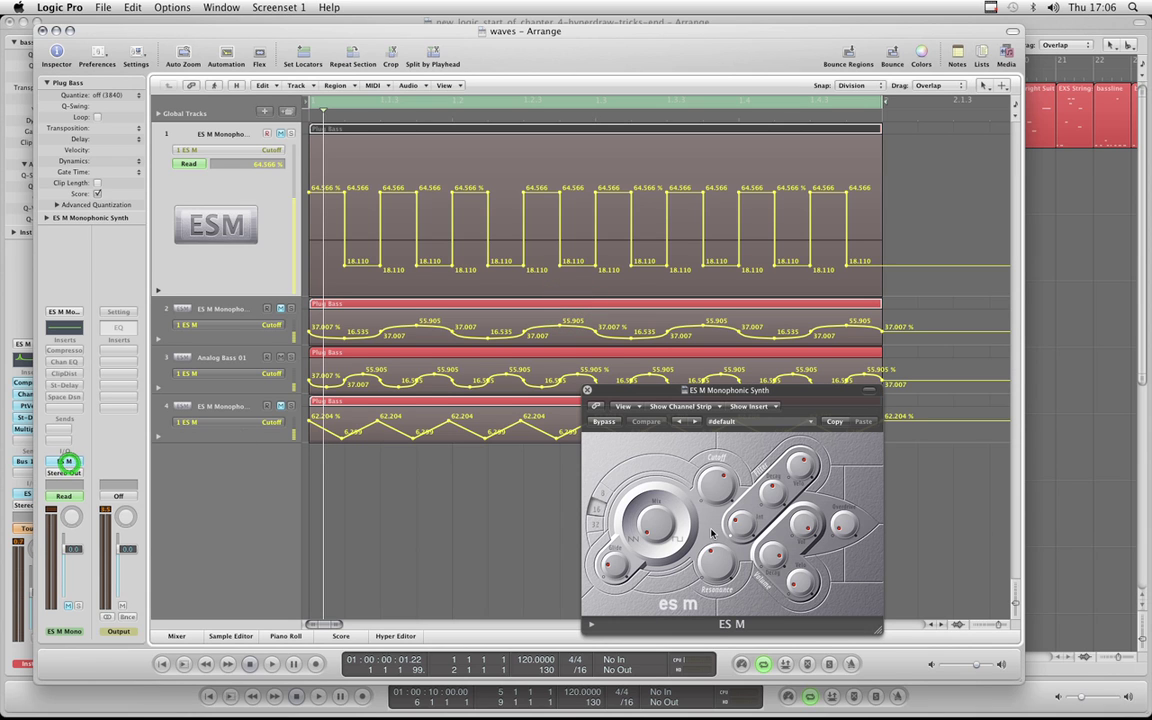
{"action": "left_click", "coordinate": [737, 422]}
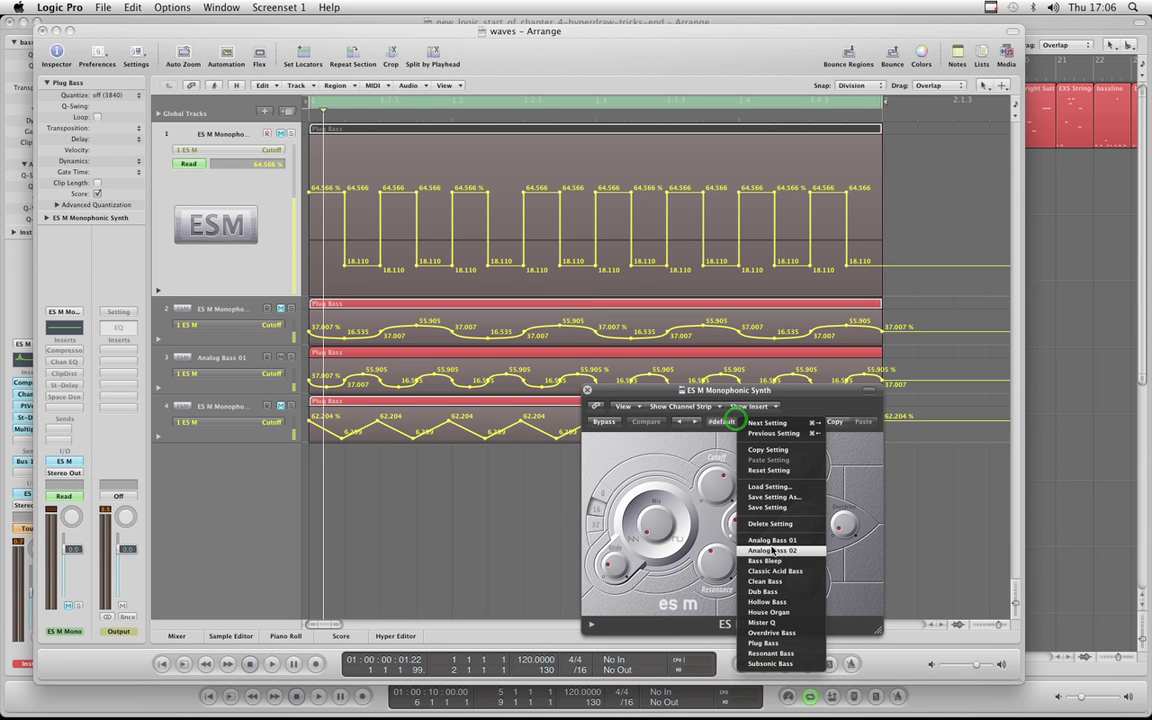
{"action": "left_click", "coordinate": [673, 453]}
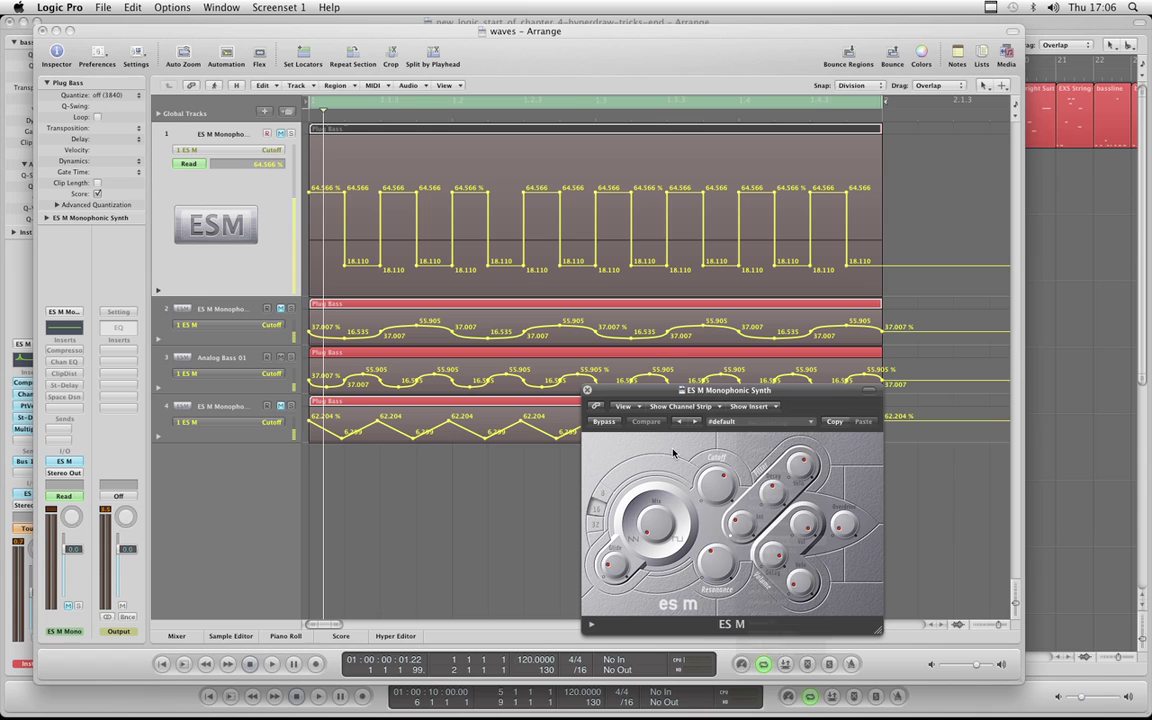
{"action": "left_click", "coordinate": [587, 391]}
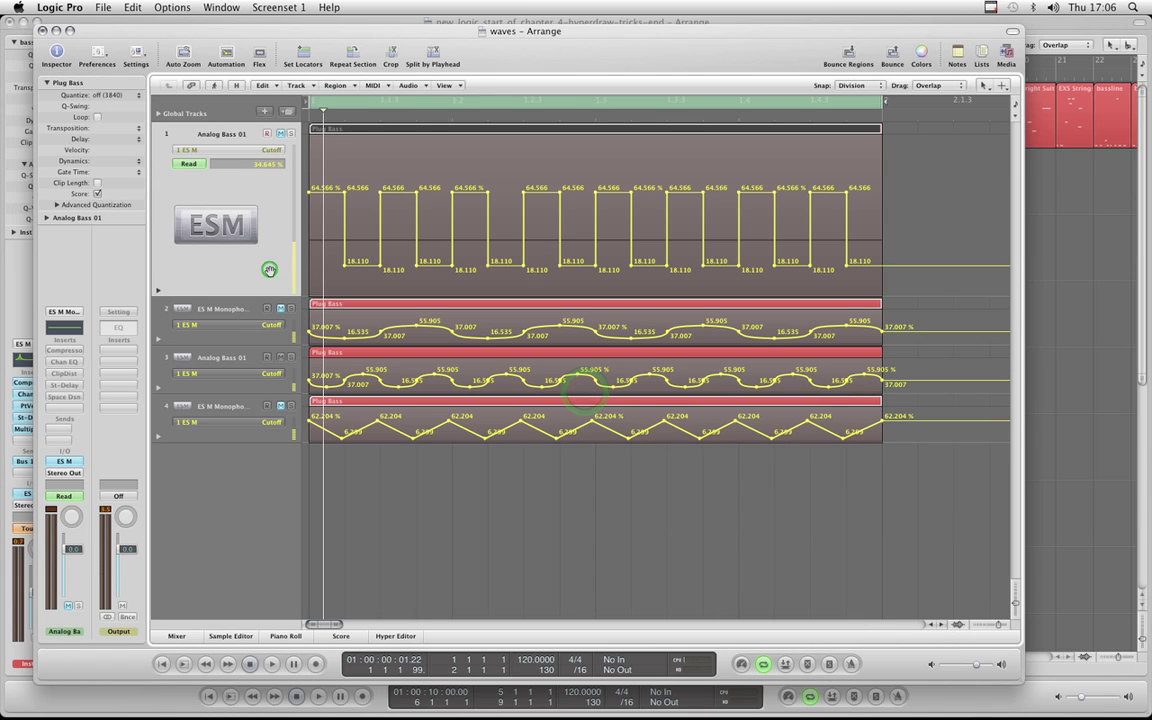
Unmute track 1, mute track 3, and audition the square-wave Cutoff with the Analog Bass 01 sound.
{"action": "left_click", "coordinate": [270, 271]}
{"action": "key", "text": "space"}
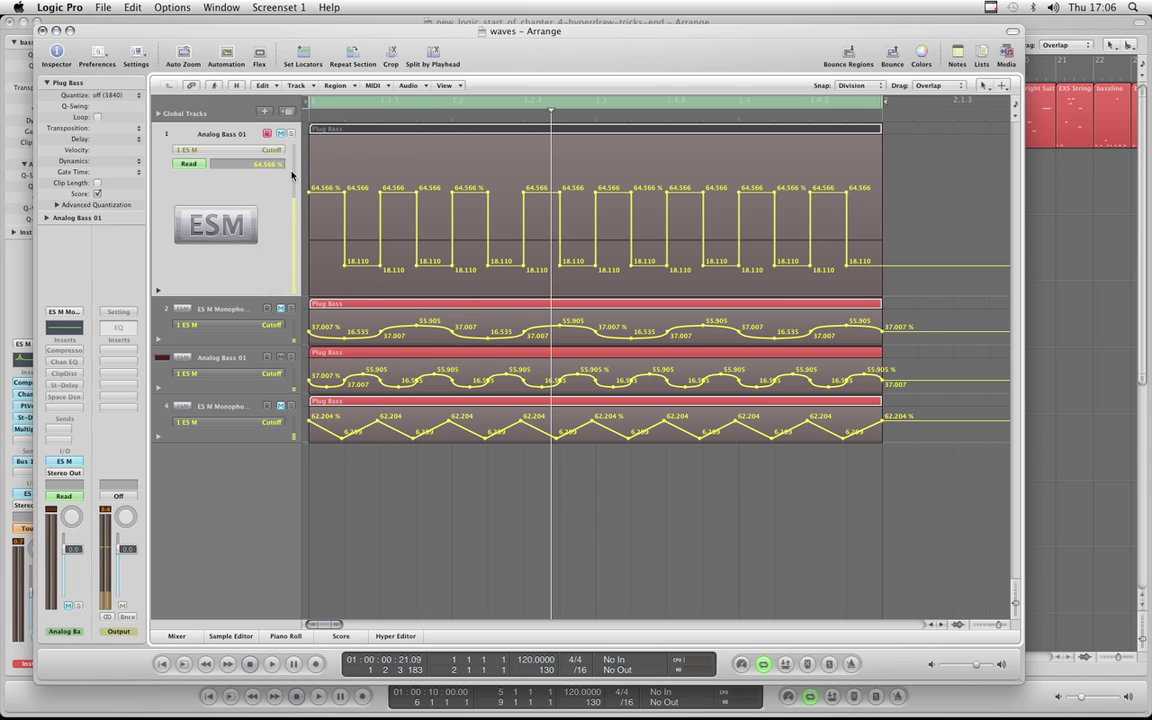
{"action": "left_click", "coordinate": [280, 133]}
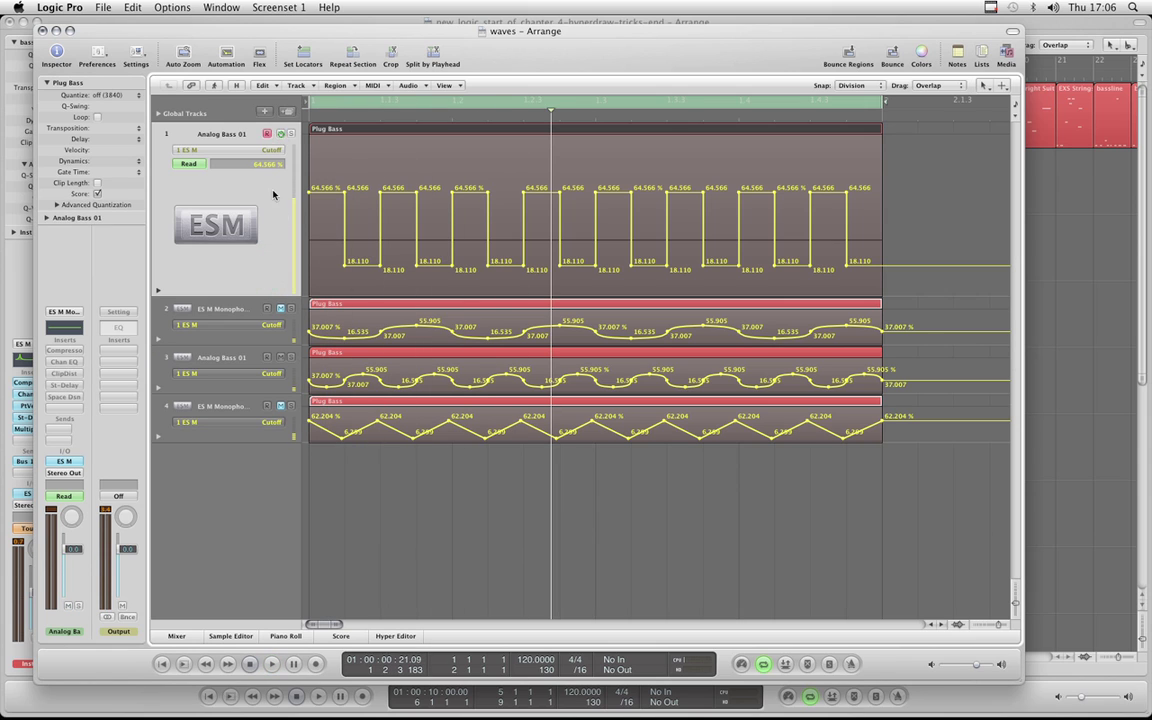
{"action": "left_click", "coordinate": [281, 357]}
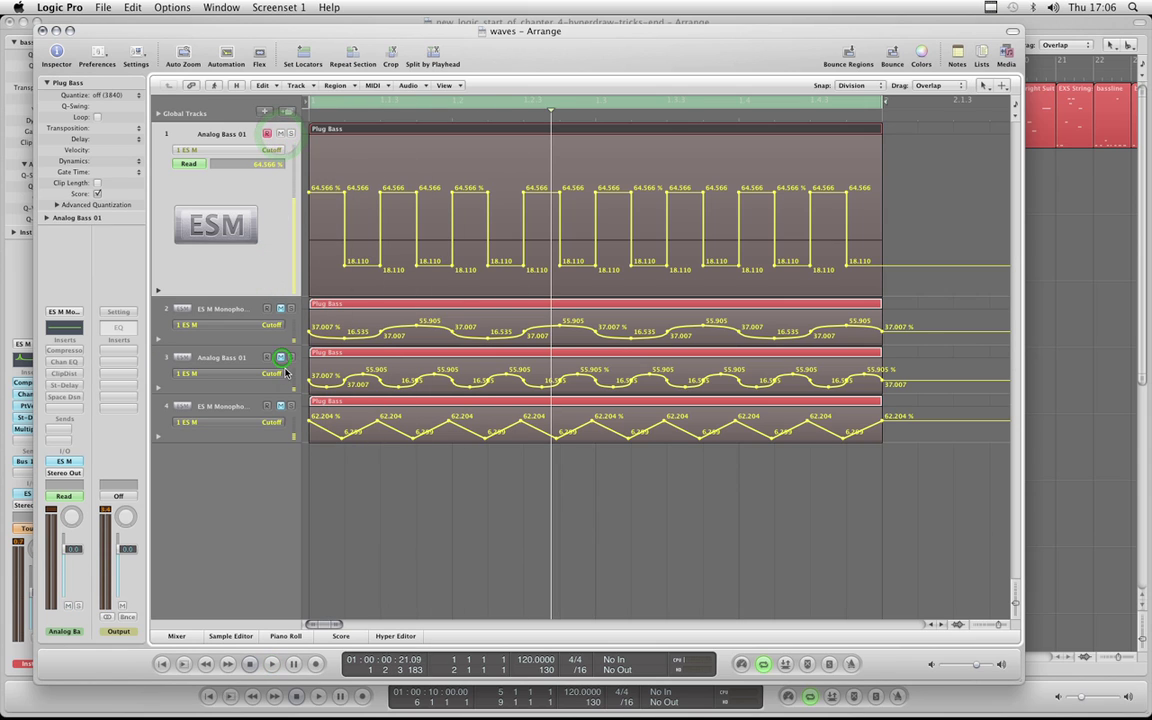
Mute track 1 again, unmute track 3, and play back its faster curved Cutoff wave.
{"action": "left_click", "coordinate": [280, 134]}
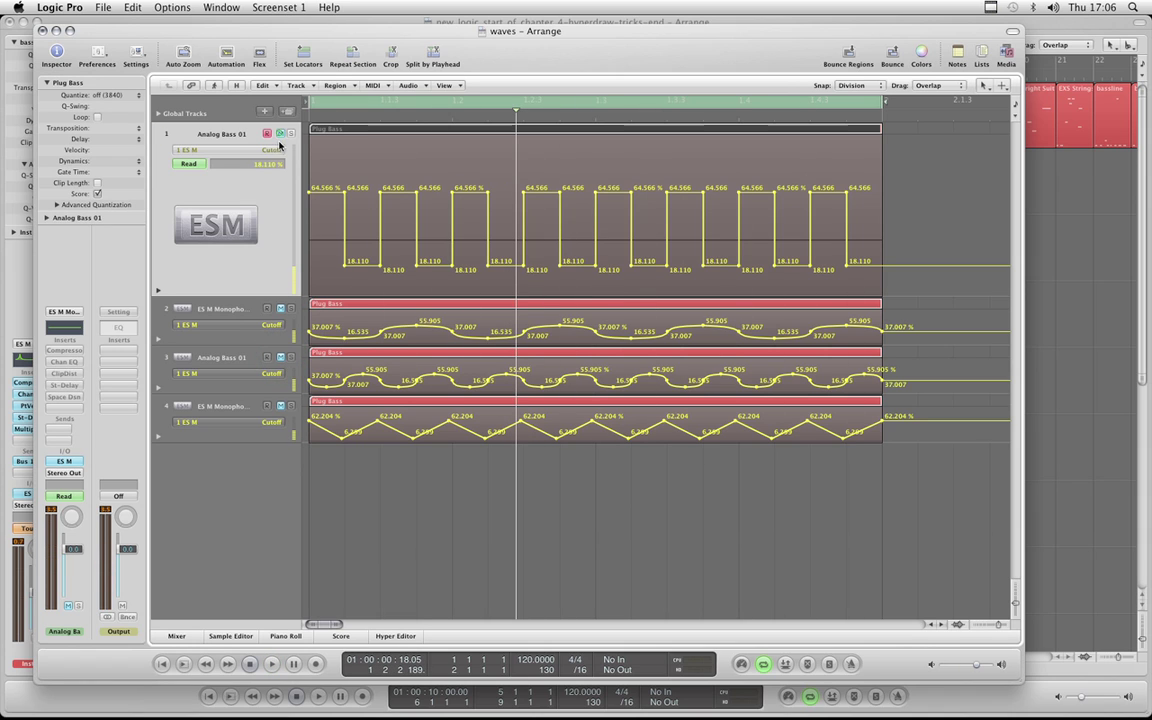
{"action": "left_click", "coordinate": [250, 360]}
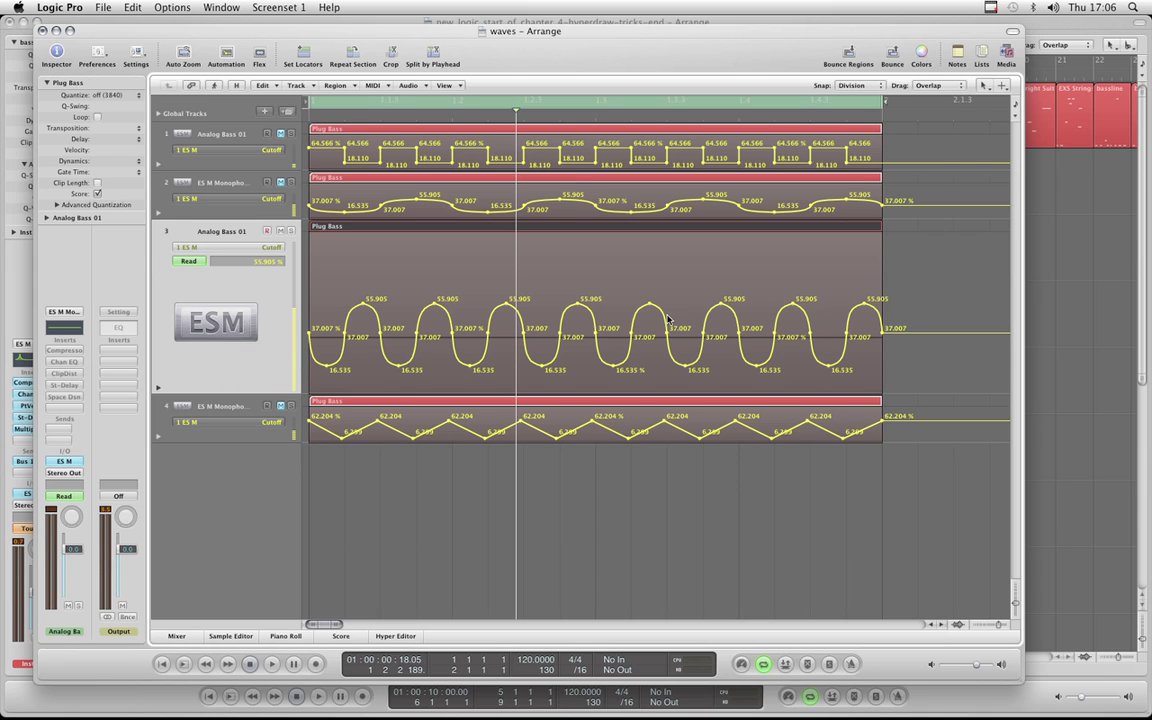
{"action": "key", "text": "space"}
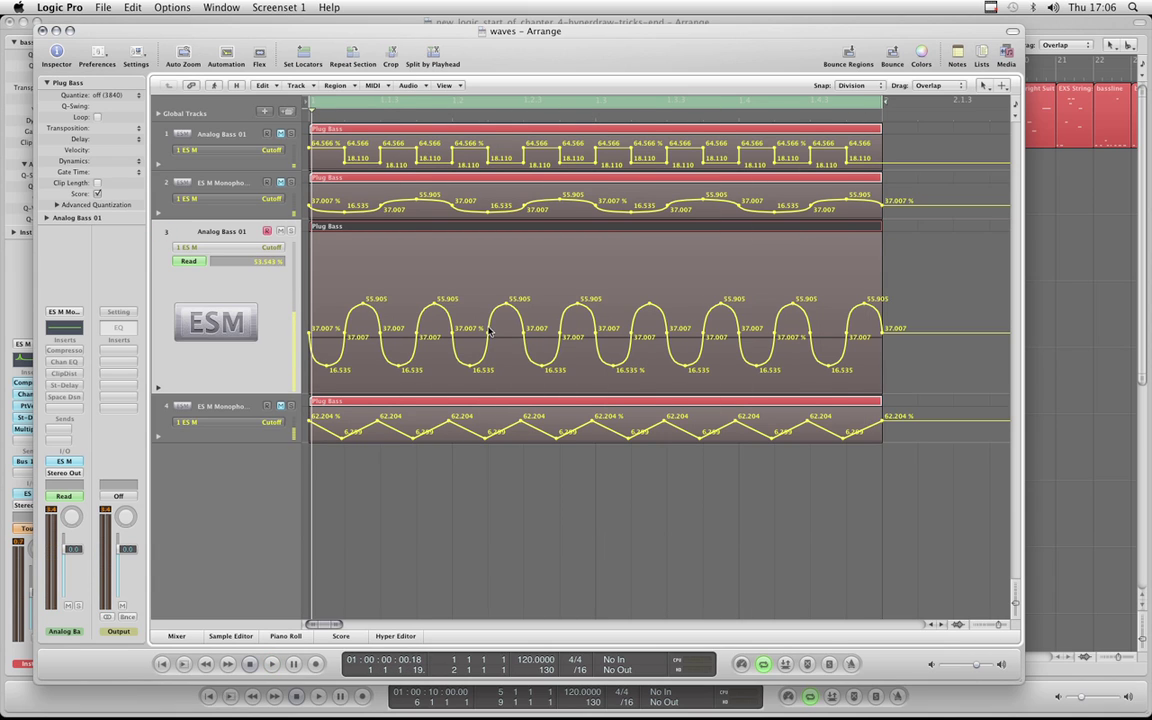
Select all eight peak nodes of track 3's Cutoff wave, raise them together to 74.803 %, and audition the result.
{"action": "left_click", "coordinate": [365, 303]}
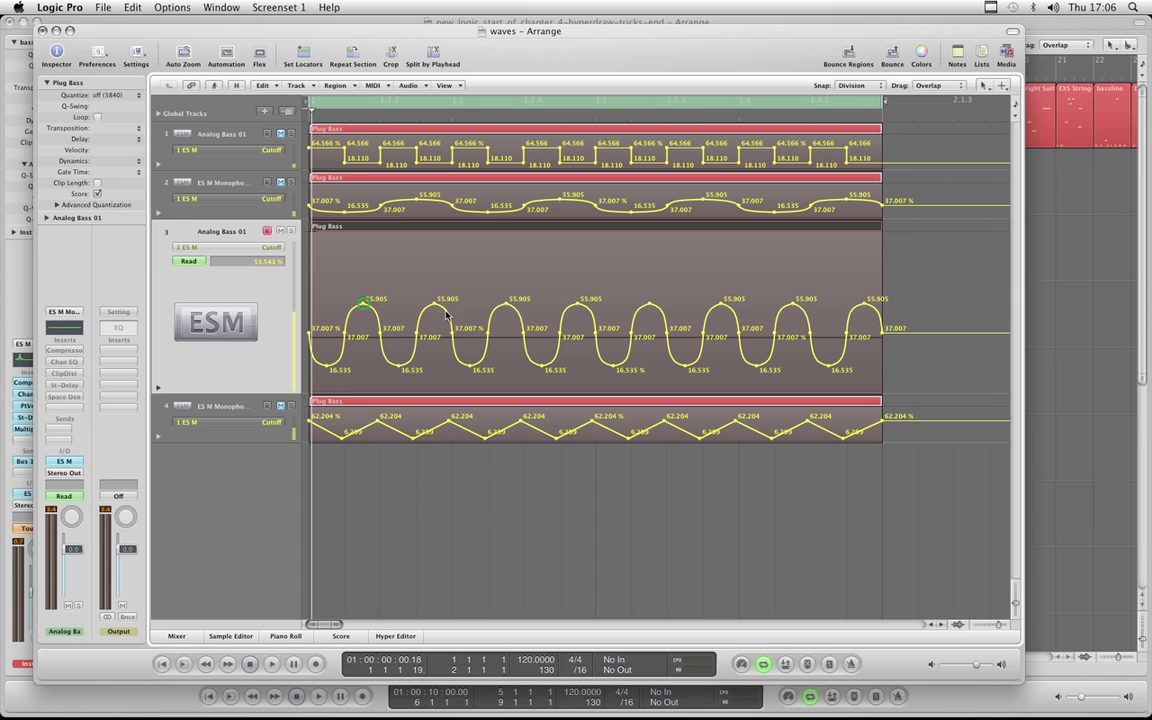
{"action": "left_click", "coordinate": [434, 303]}
{"action": "left_click", "coordinate": [506, 303]}
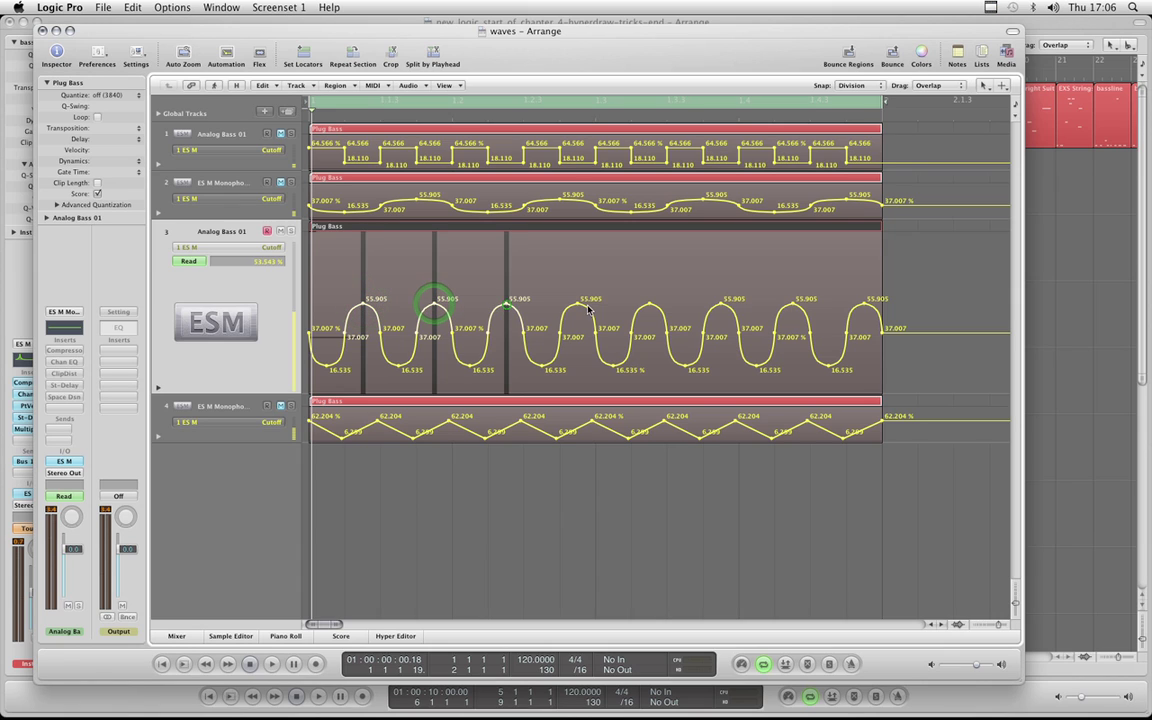
{"action": "left_click", "coordinate": [578, 303]}
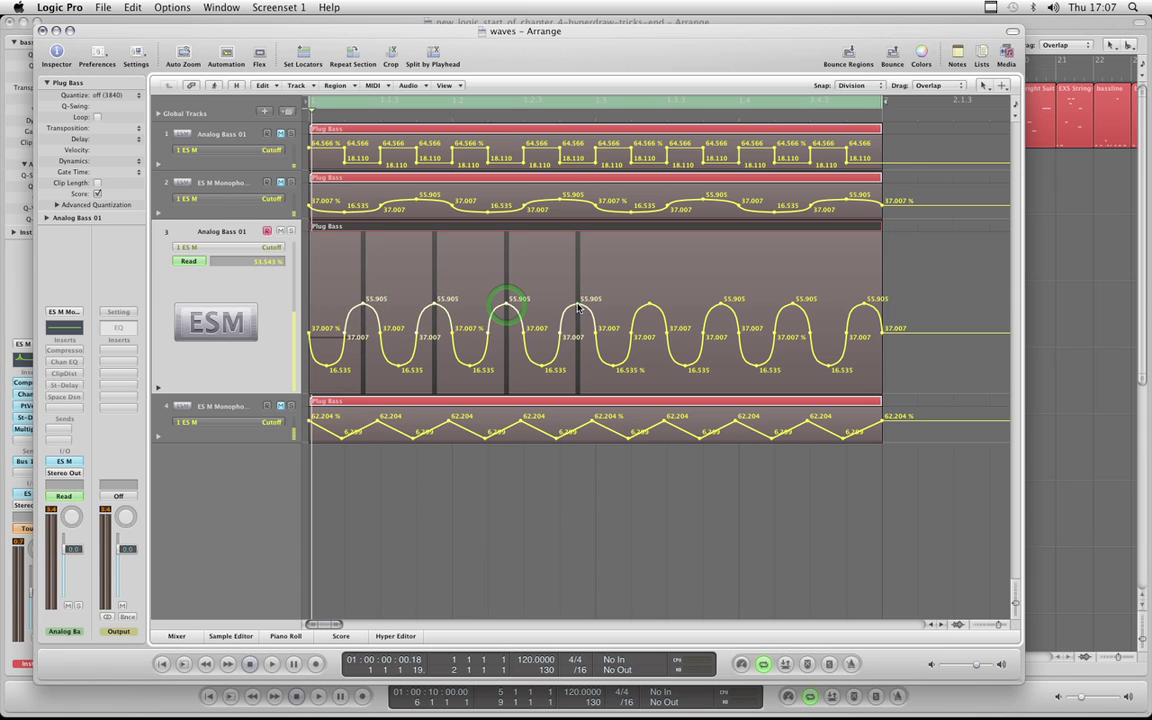
{"action": "left_click", "coordinate": [650, 303]}
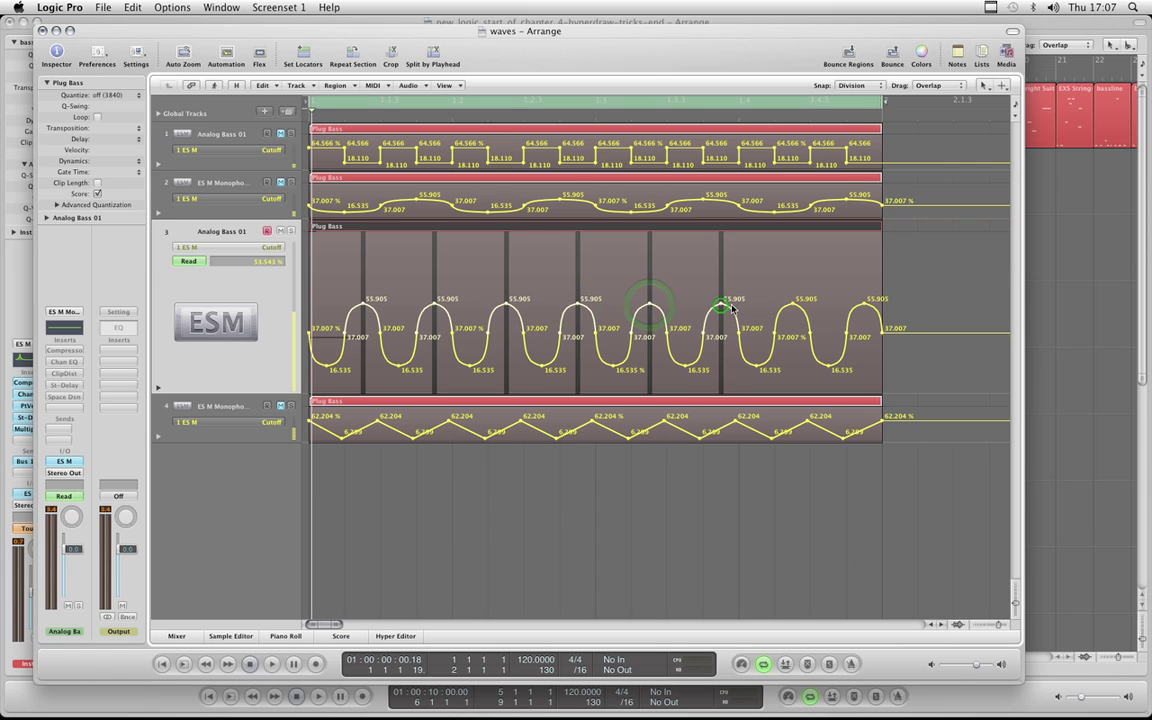
{"action": "left_click", "coordinate": [722, 303]}
{"action": "left_click", "coordinate": [794, 303]}
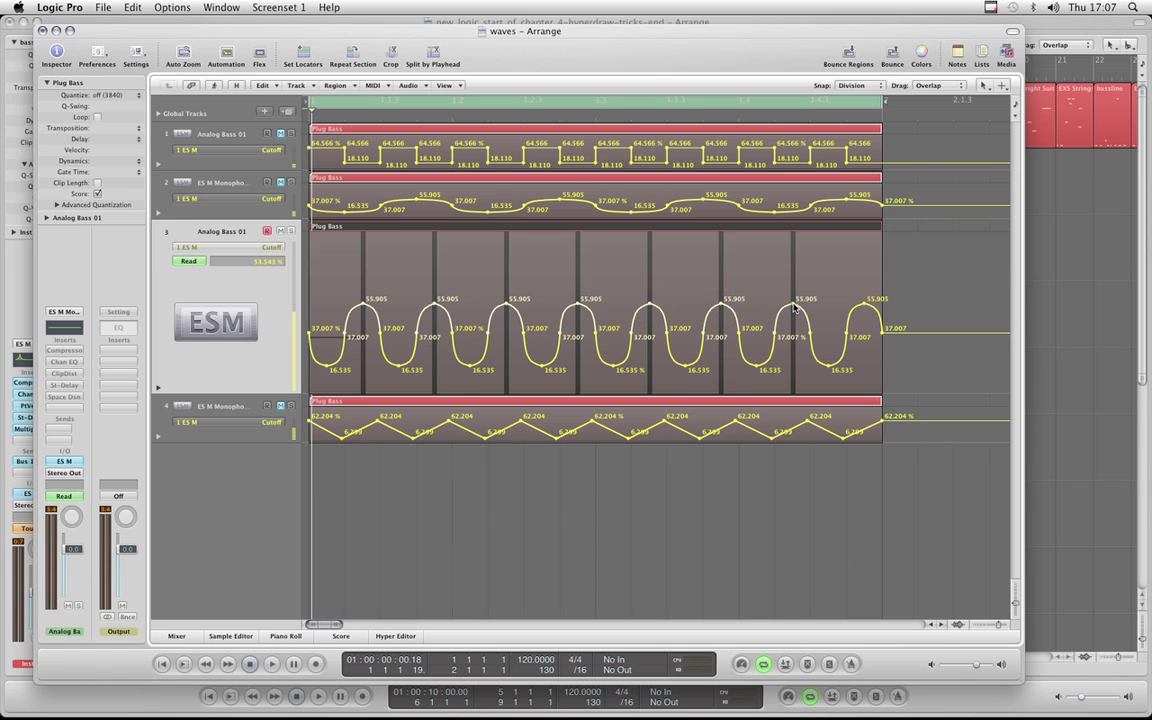
{"action": "left_click", "coordinate": [866, 303]}
{"action": "left_click_drag", "start_coordinate": [866, 303], "coordinate": [856, 287]}
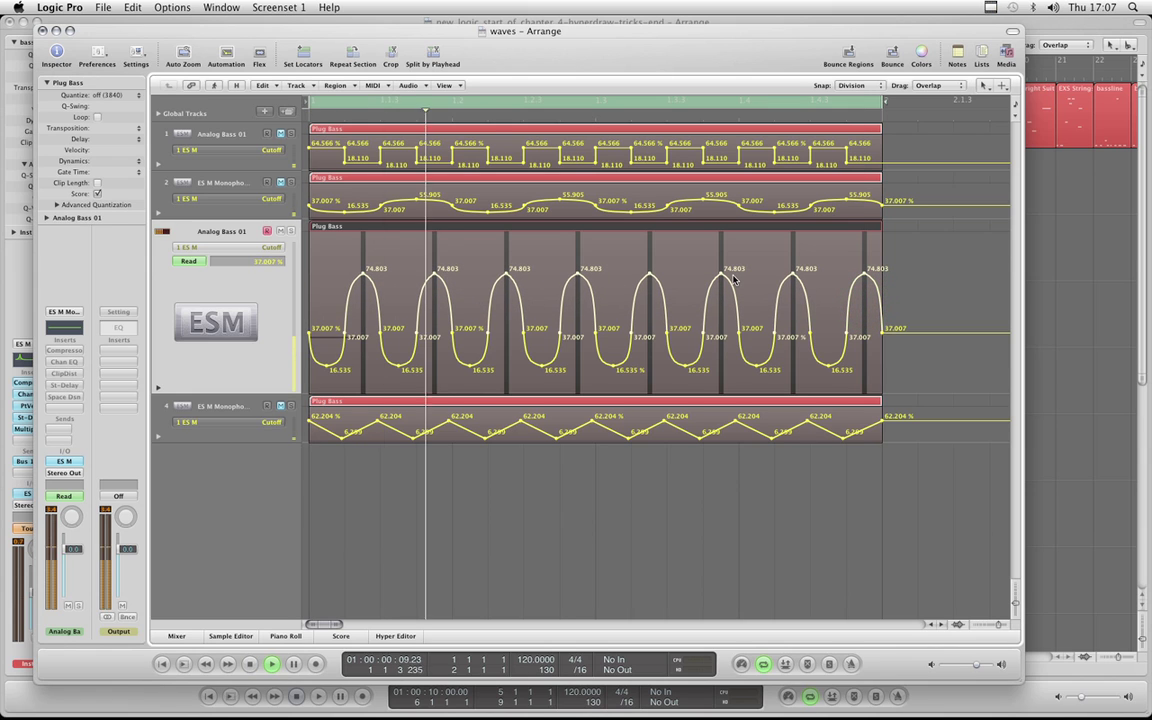
{"action": "key", "text": "space"}
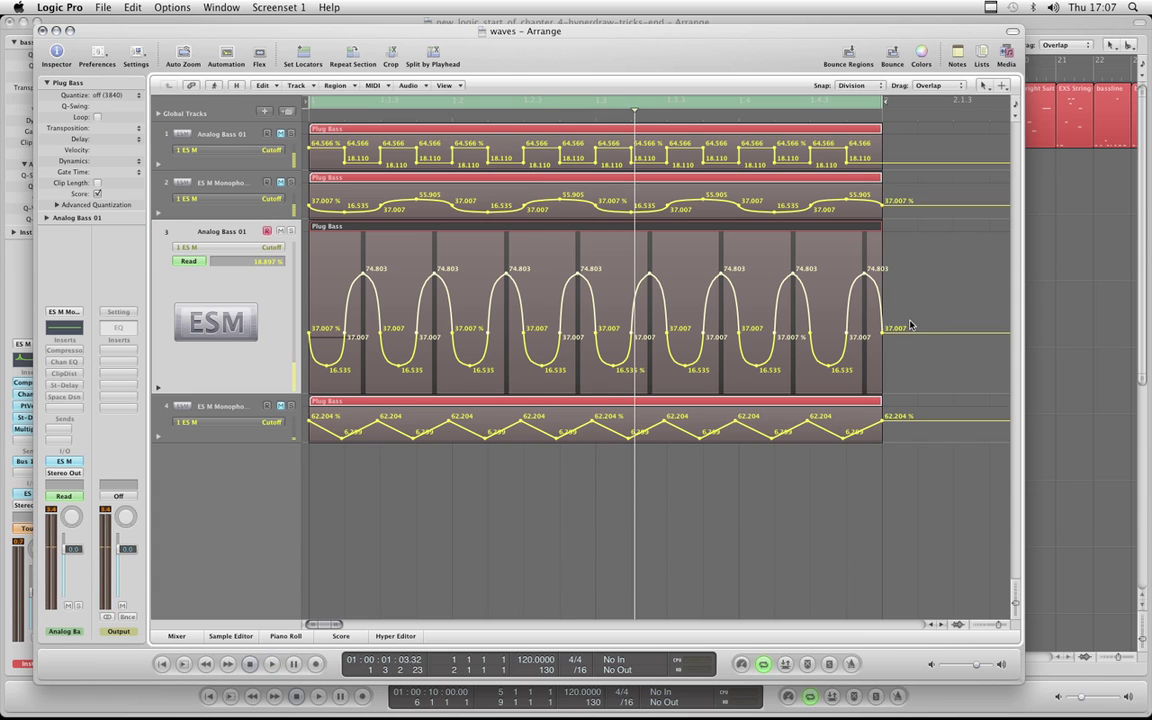
Select all eight trough nodes of track 3's Cutoff wave, lower them together to 7.086 %, and audition the deeper wave.
{"action": "left_click", "coordinate": [916, 227]}
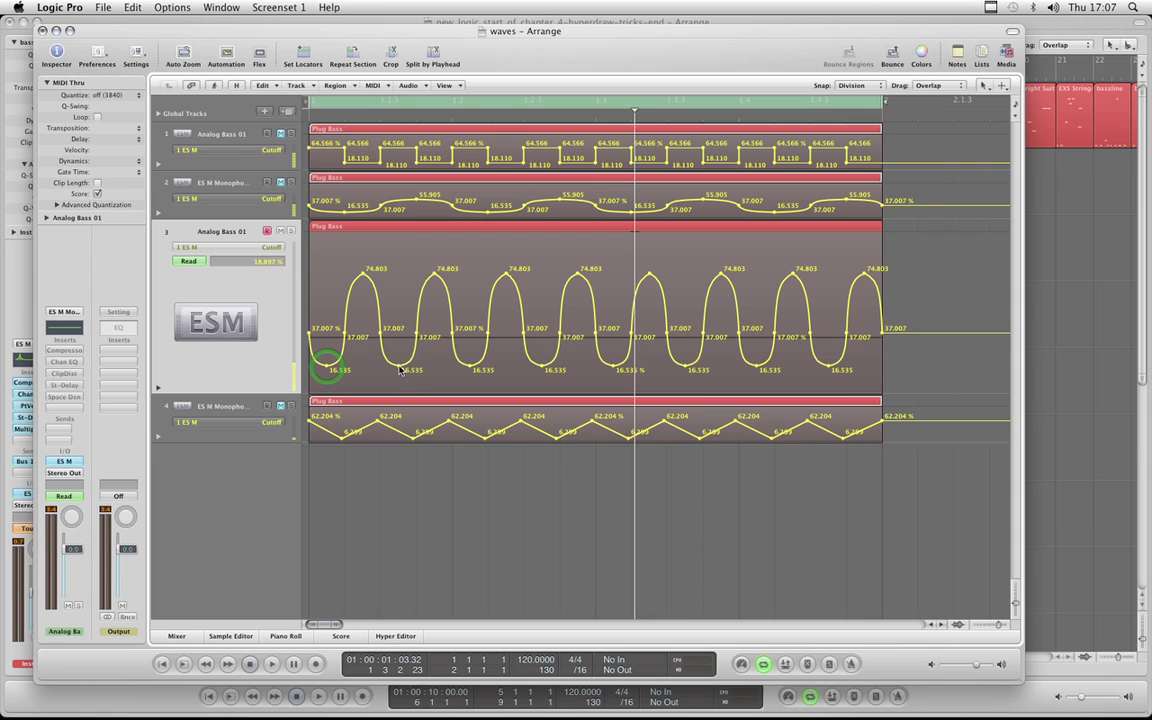
{"action": "left_click_drag", "start_coordinate": [322, 347], "coordinate": [398, 367]}
{"action": "left_click_drag", "start_coordinate": [474, 370], "coordinate": [472, 370]}
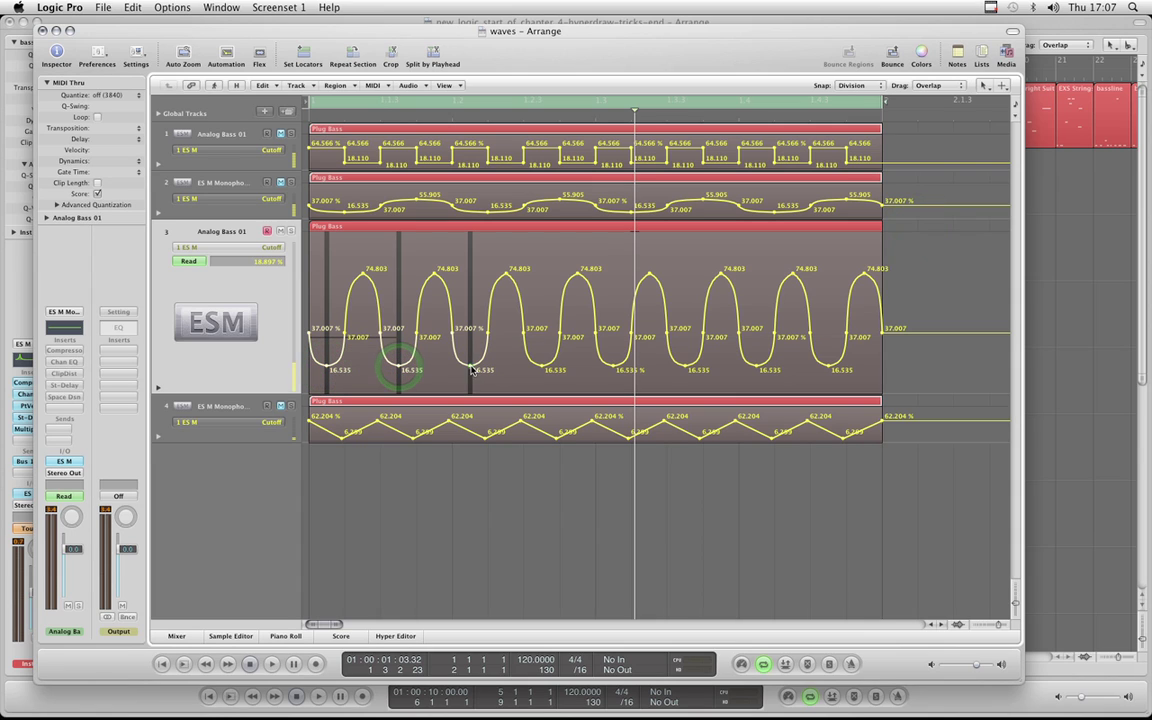
{"action": "left_click", "coordinate": [542, 368], "text": "shift"}
{"action": "left_click", "coordinate": [613, 366], "text": "shift"}
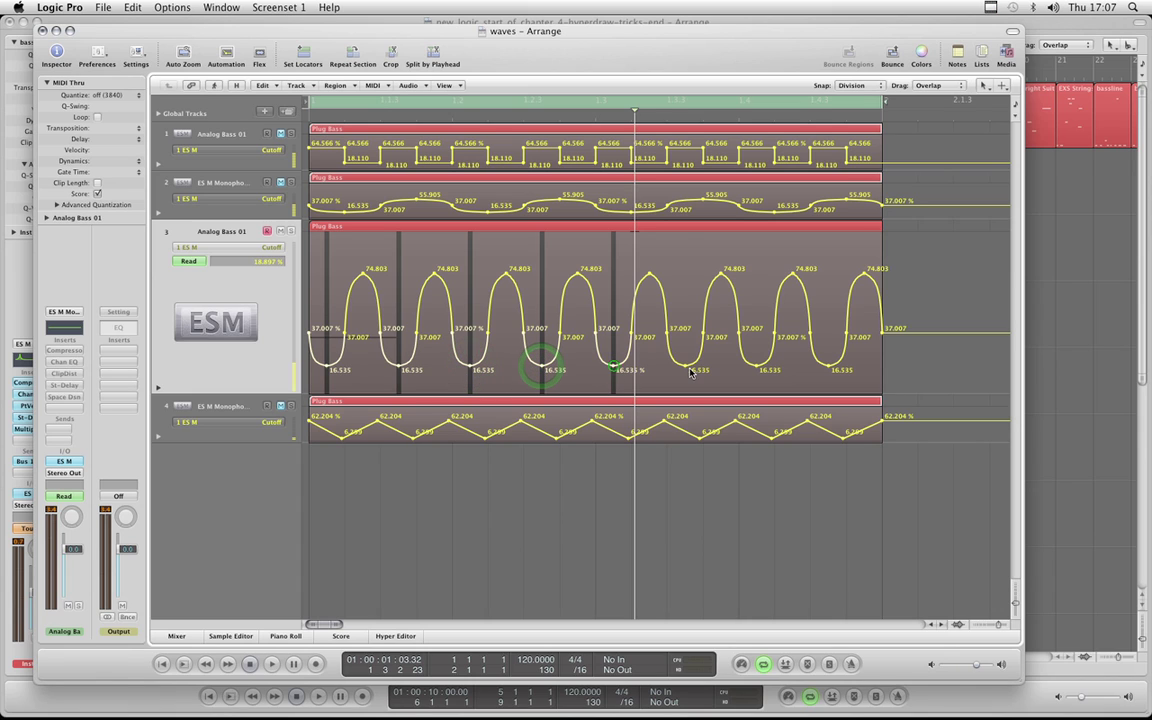
{"action": "left_click", "coordinate": [685, 366], "text": "shift"}
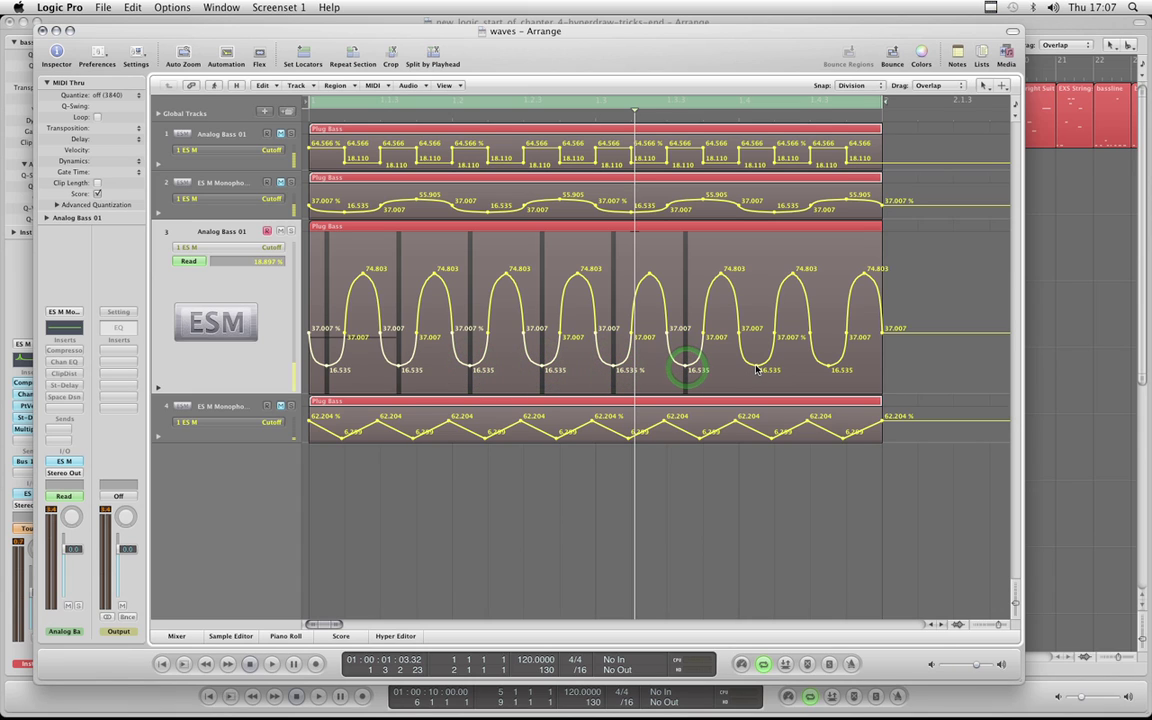
{"action": "left_click", "coordinate": [757, 366], "text": "shift"}
{"action": "left_click", "coordinate": [830, 368], "text": "shift"}
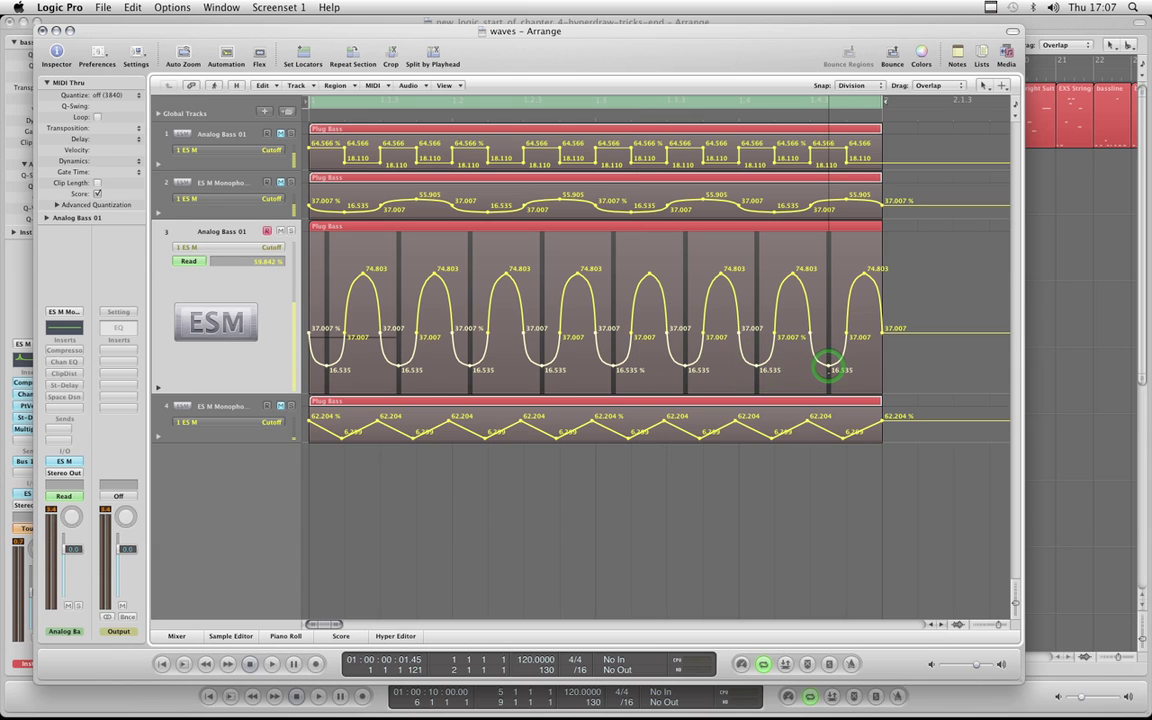
{"action": "left_click_drag", "start_coordinate": [828, 366], "coordinate": [829, 380]}
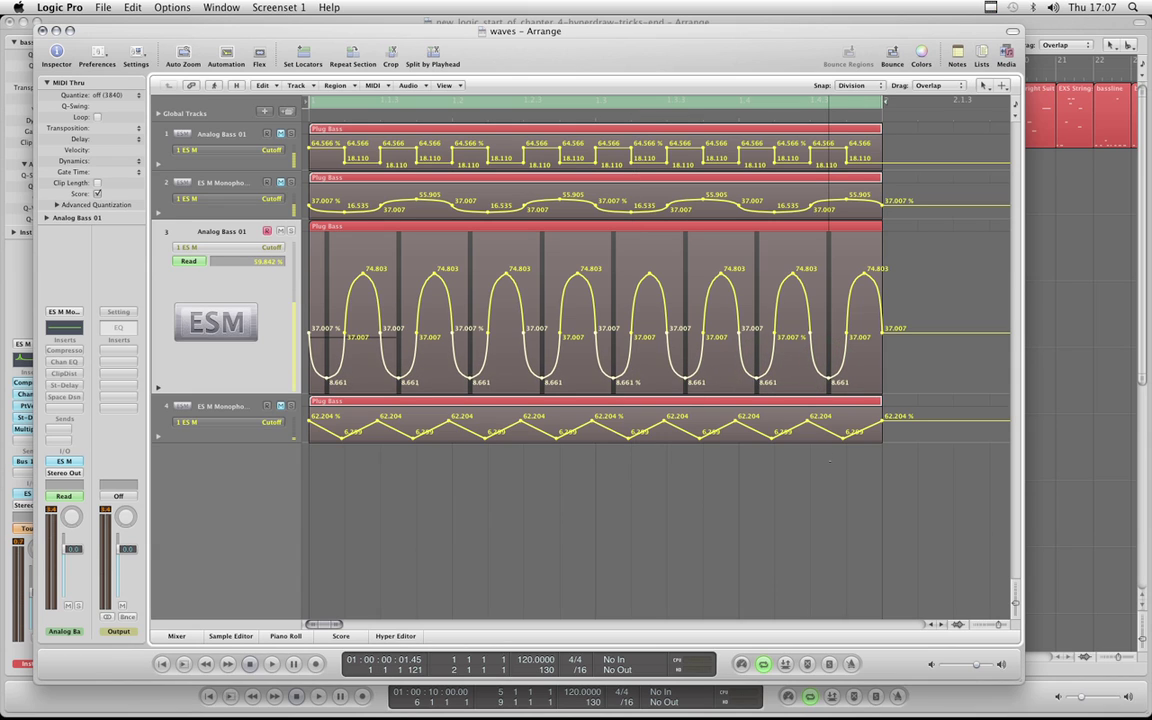
{"action": "left_click_drag", "start_coordinate": [829, 461], "coordinate": [836, 473]}
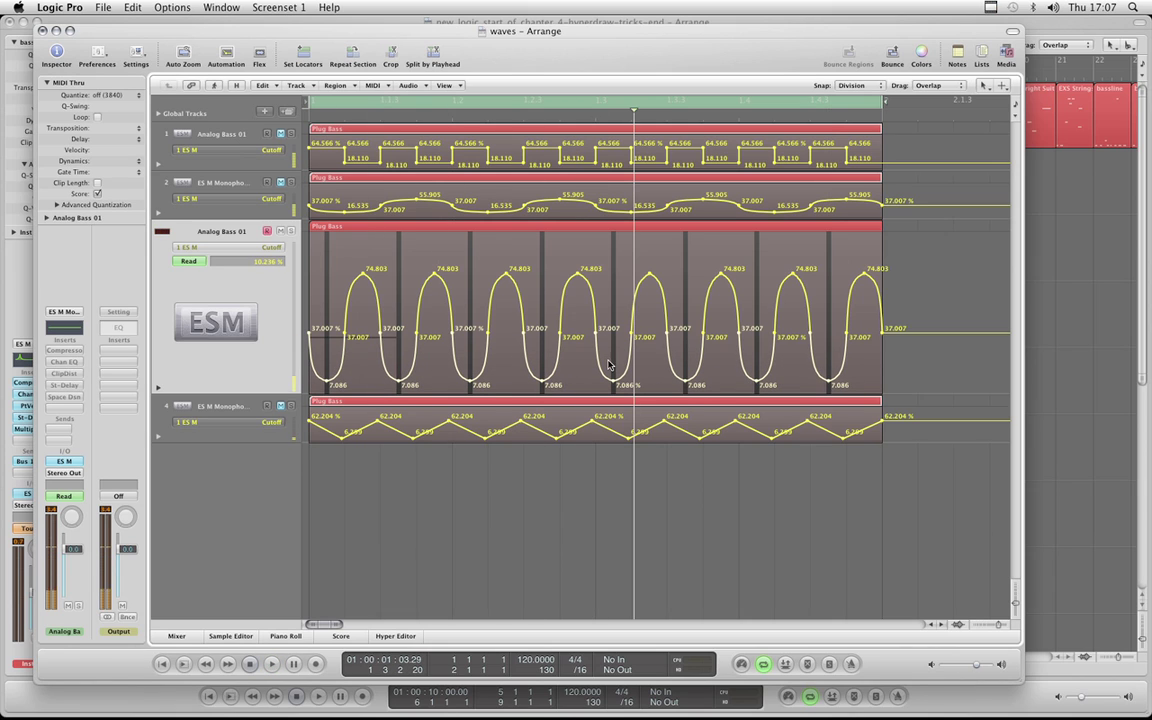
Undo both the trough and the peak adjustments on track 3's Cutoff wave.
{"action": "key", "text": "super+z"}
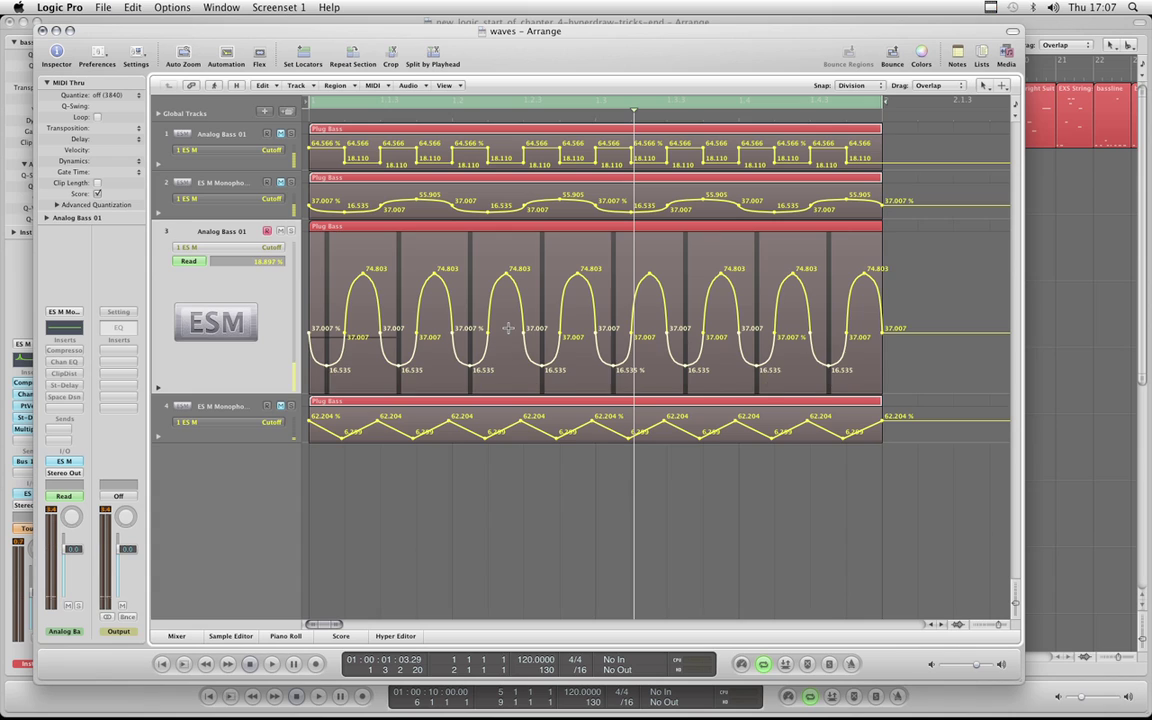
{"action": "key", "text": "super+z"}
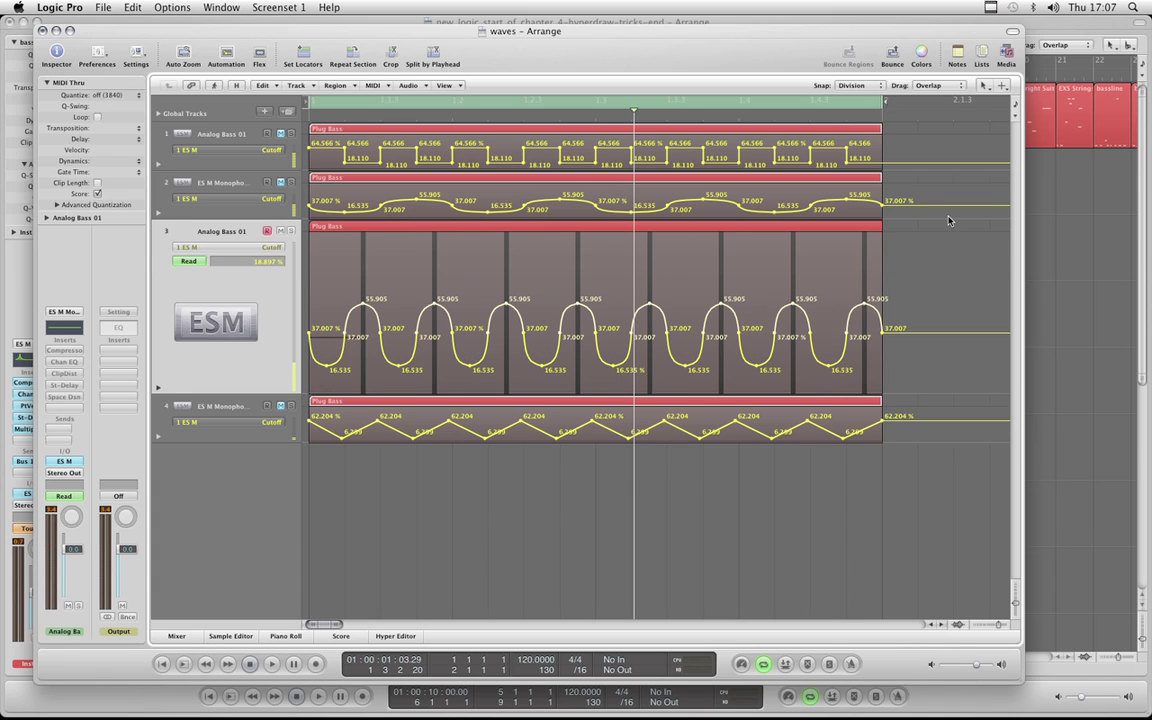
Mute track 3, unmute track 4, and load the Analog Bass 01 preset into its ES M synth, closing the synth window.
{"action": "left_click", "coordinate": [281, 231]}
{"action": "left_click", "coordinate": [284, 409]}
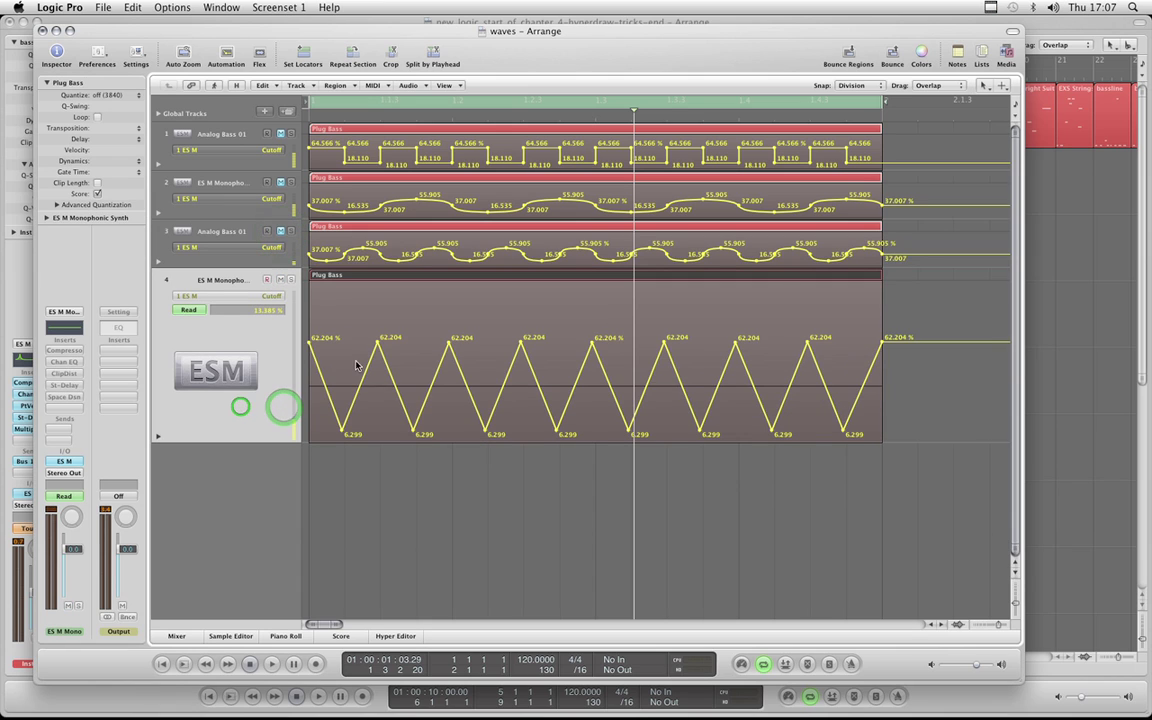
{"action": "left_click", "coordinate": [62, 461]}
{"action": "left_click", "coordinate": [195, 87]}
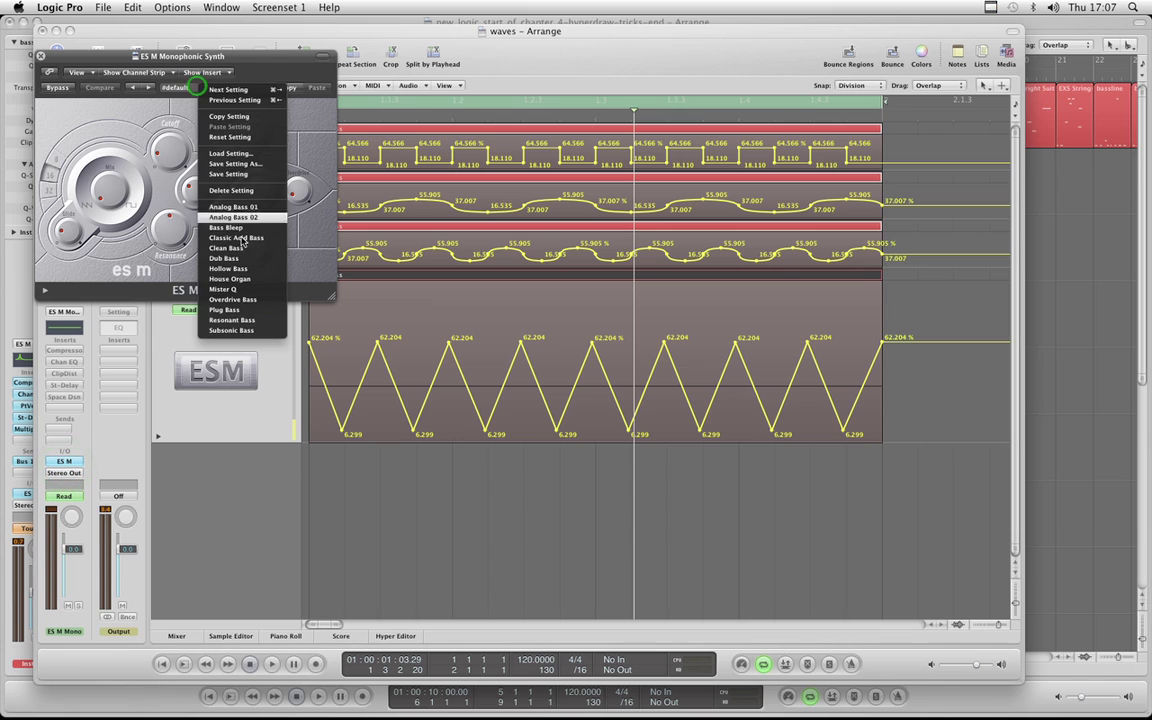
{"action": "left_click", "coordinate": [233, 206]}
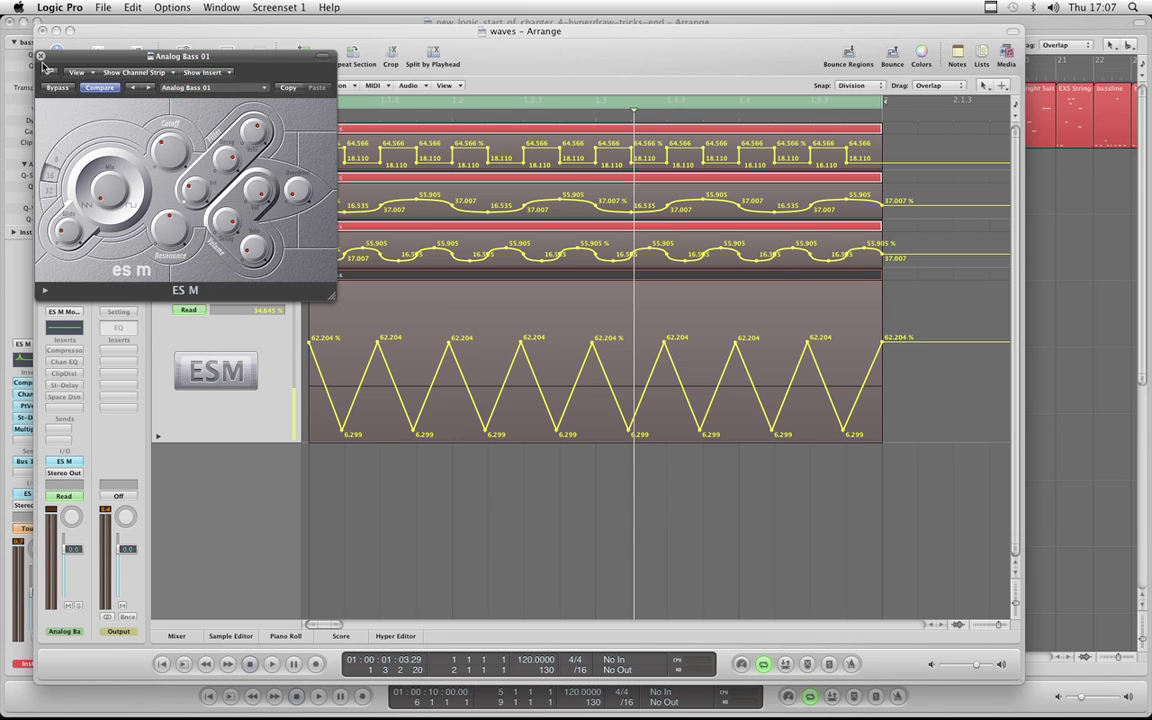
{"action": "left_click", "coordinate": [42, 56]}
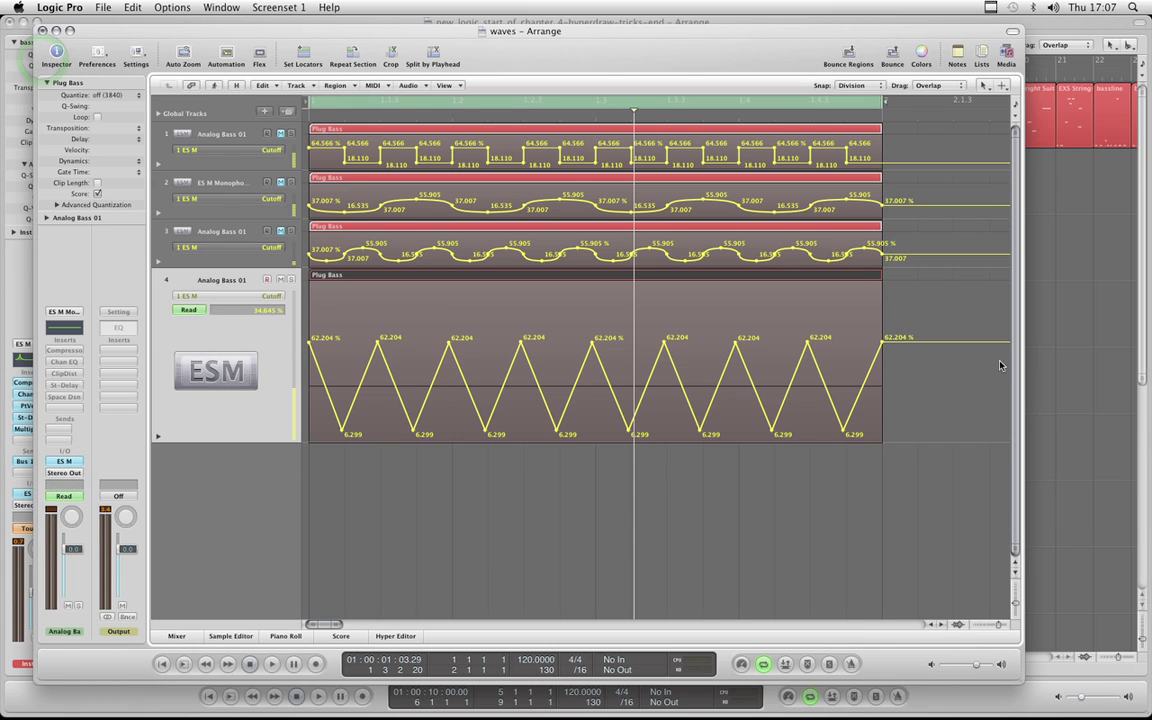
Audition the Cutoff waves of tracks 4, 3 and 1 in turn, muting each track before unmuting and playing the next one.
{"action": "key", "text": "space"}
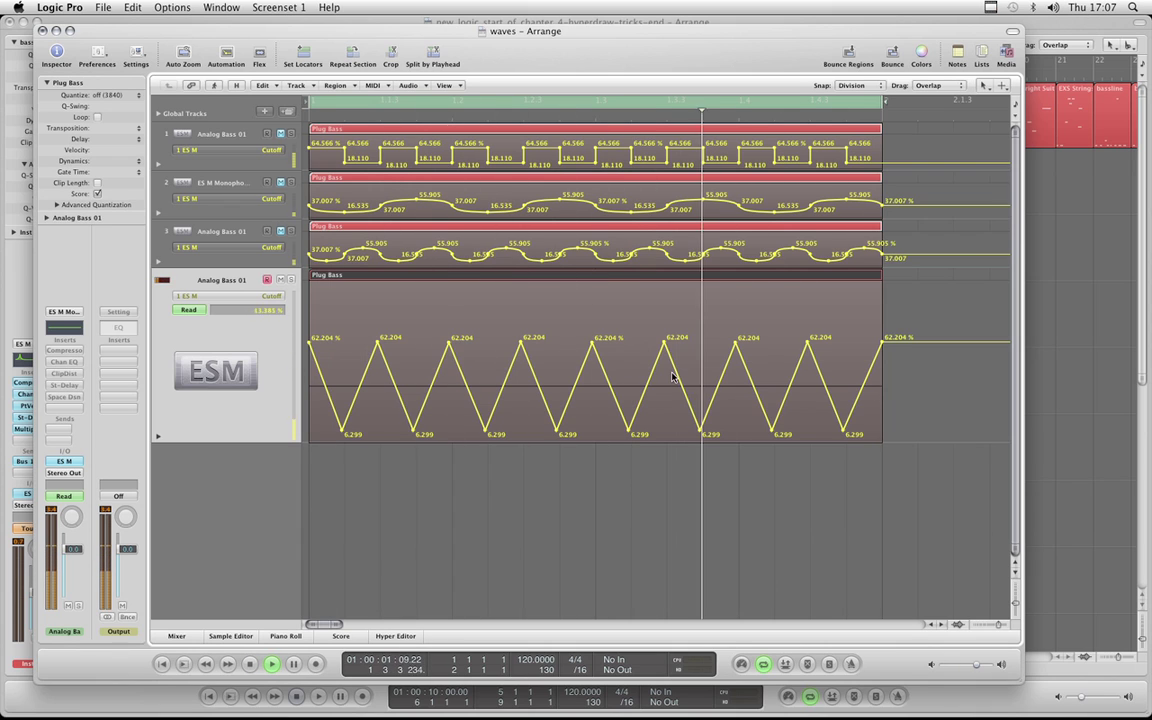
{"action": "key", "text": "space"}
{"action": "left_click", "coordinate": [275, 243]}
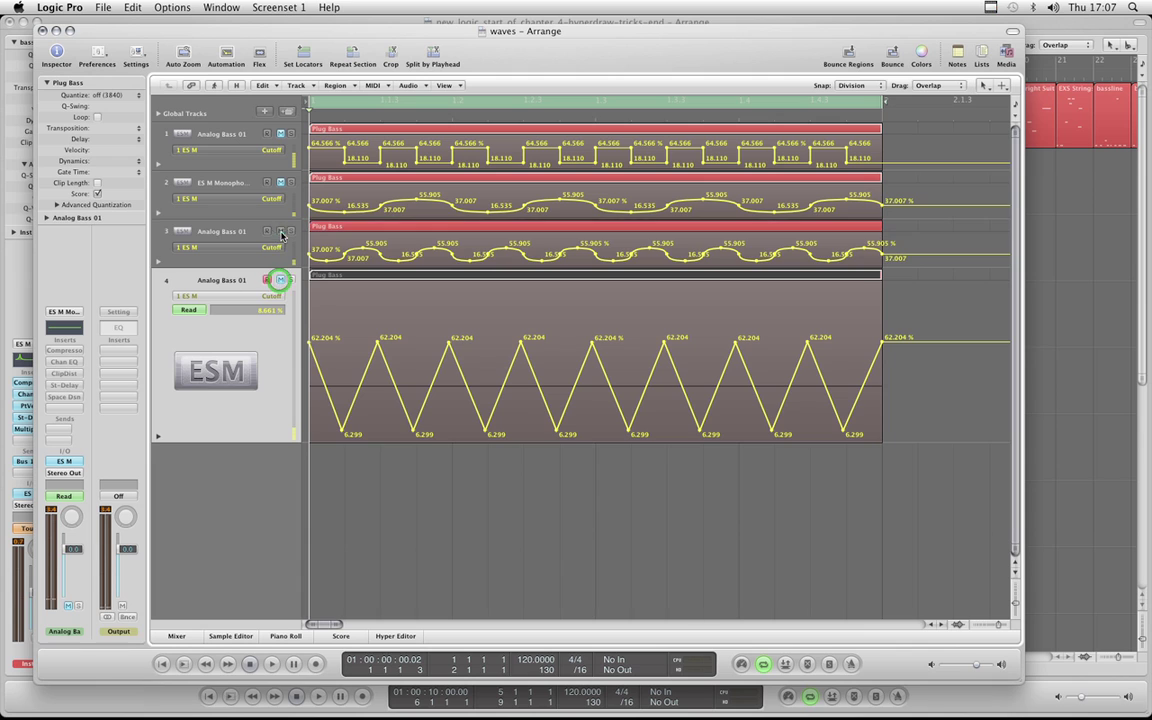
{"action": "key", "text": "space"}
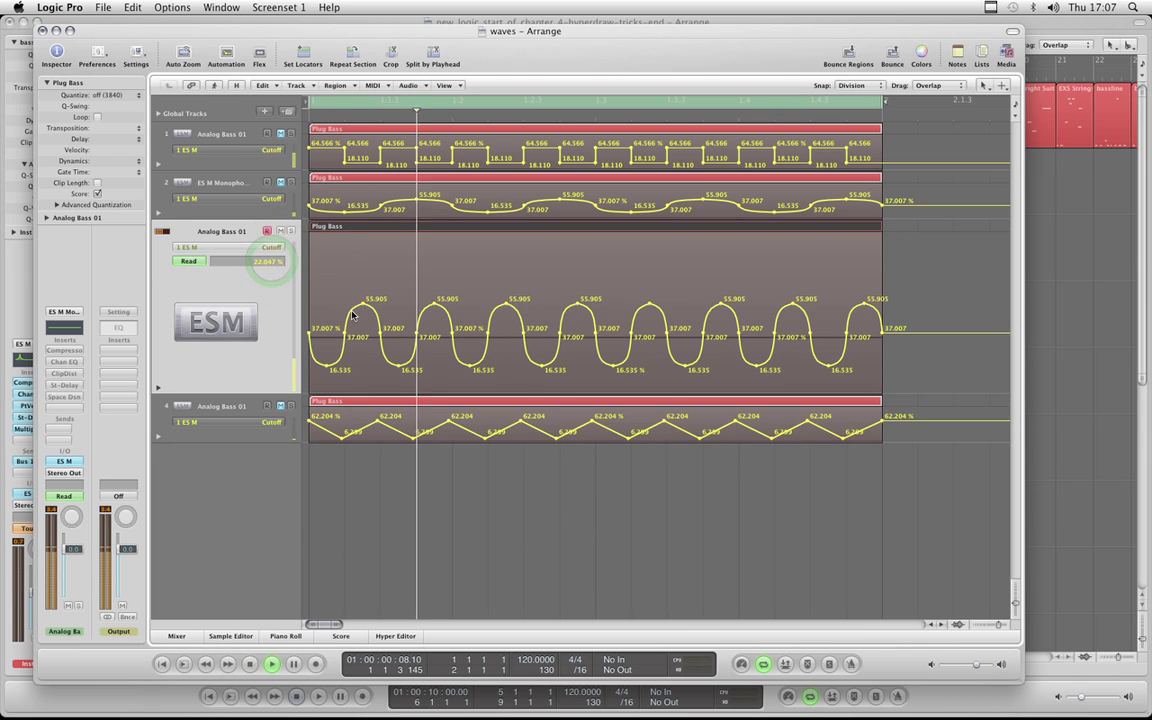
{"action": "key", "text": "space"}
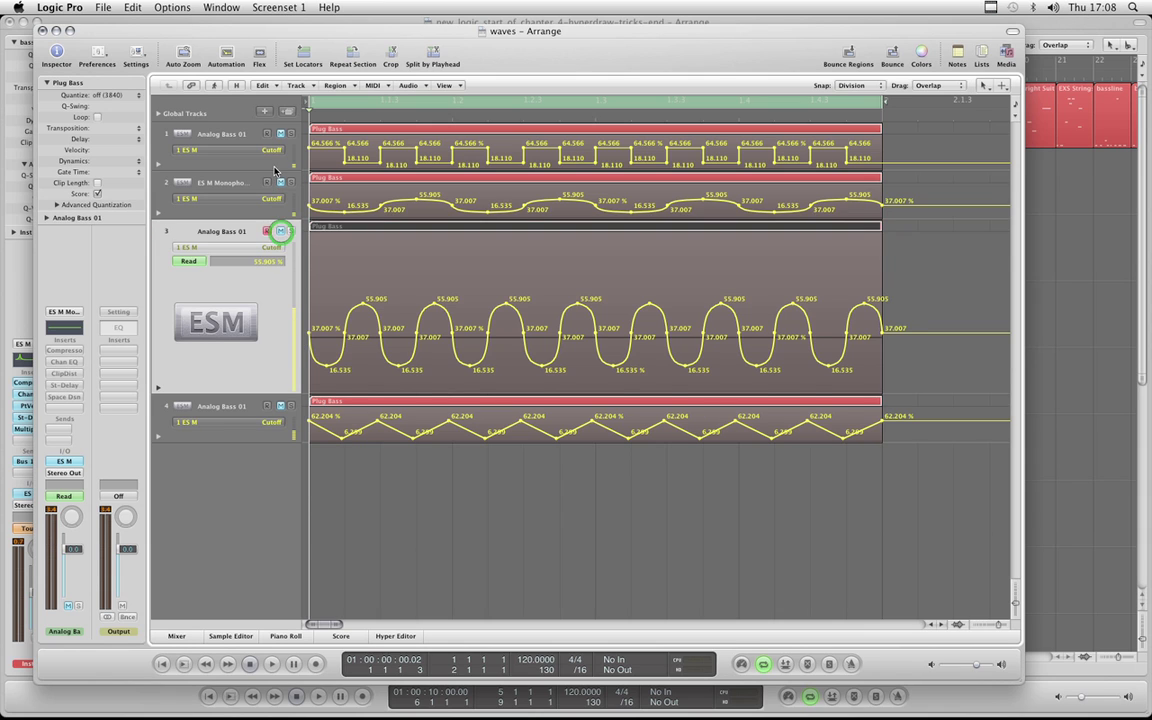
{"action": "left_click", "coordinate": [255, 155]}
{"action": "key", "text": "space"}
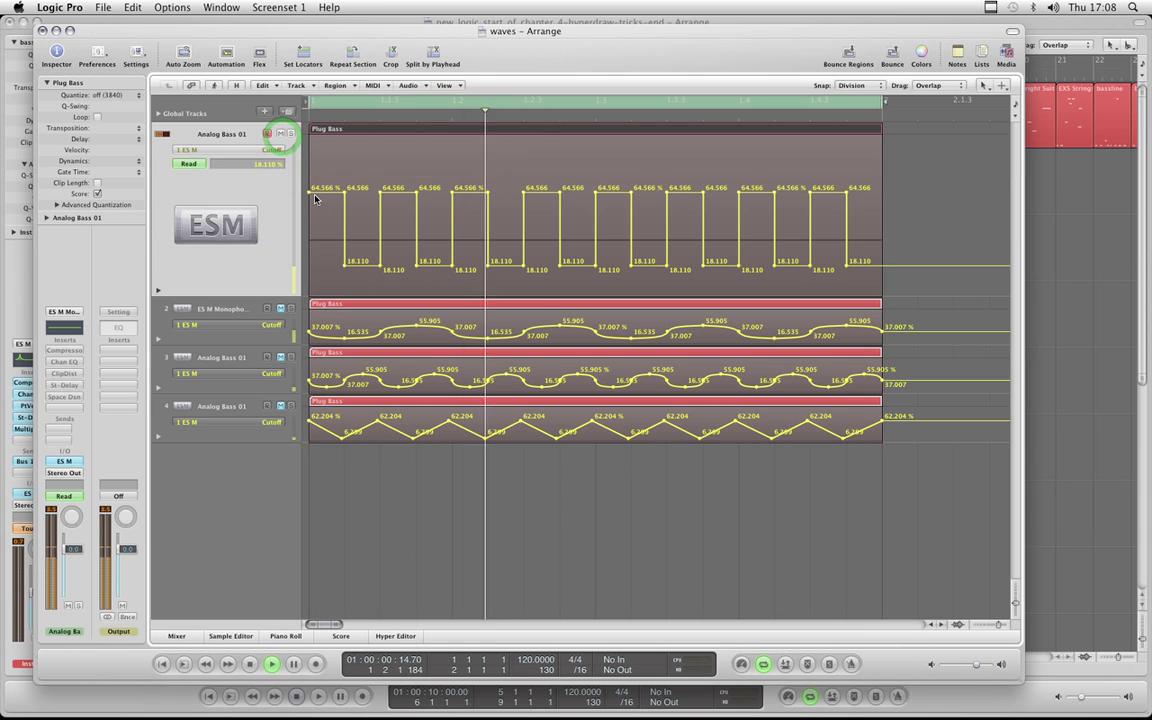
{"action": "key", "text": "space"}
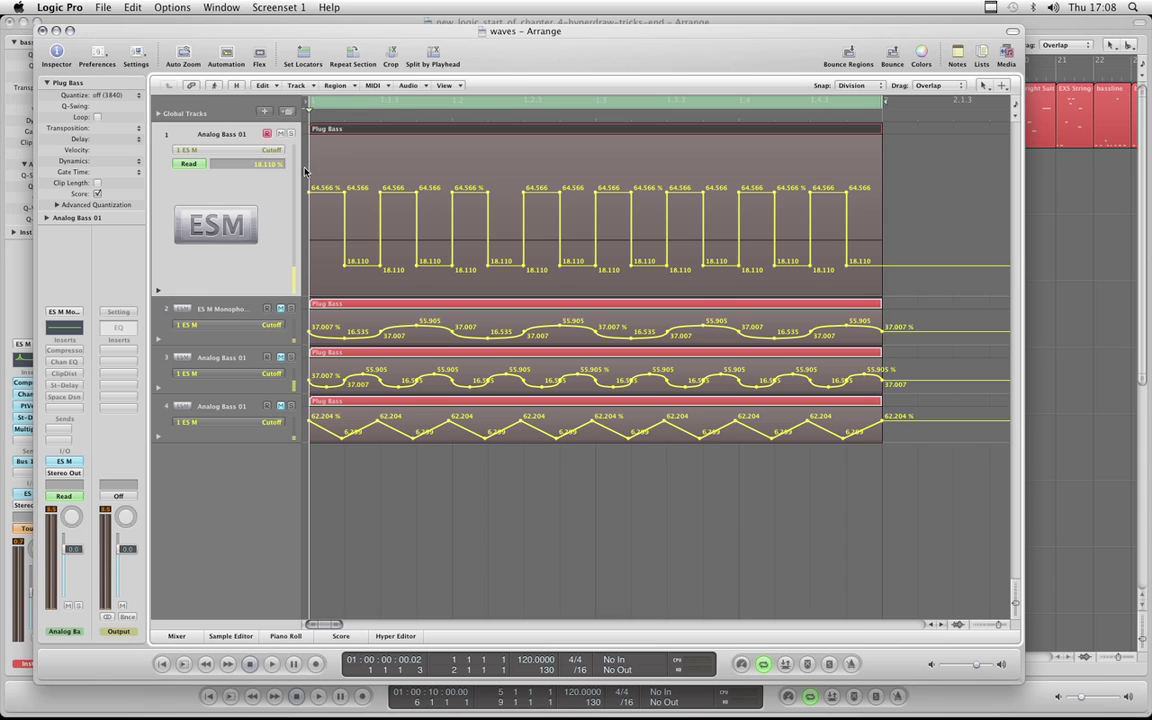
Copy track 1's square-wave Plug Bass region and paste it with its automation data at bar 11 on Inst 1 in the hyperdraw-tricks-end project.
{"action": "left_click", "coordinate": [921, 135]}
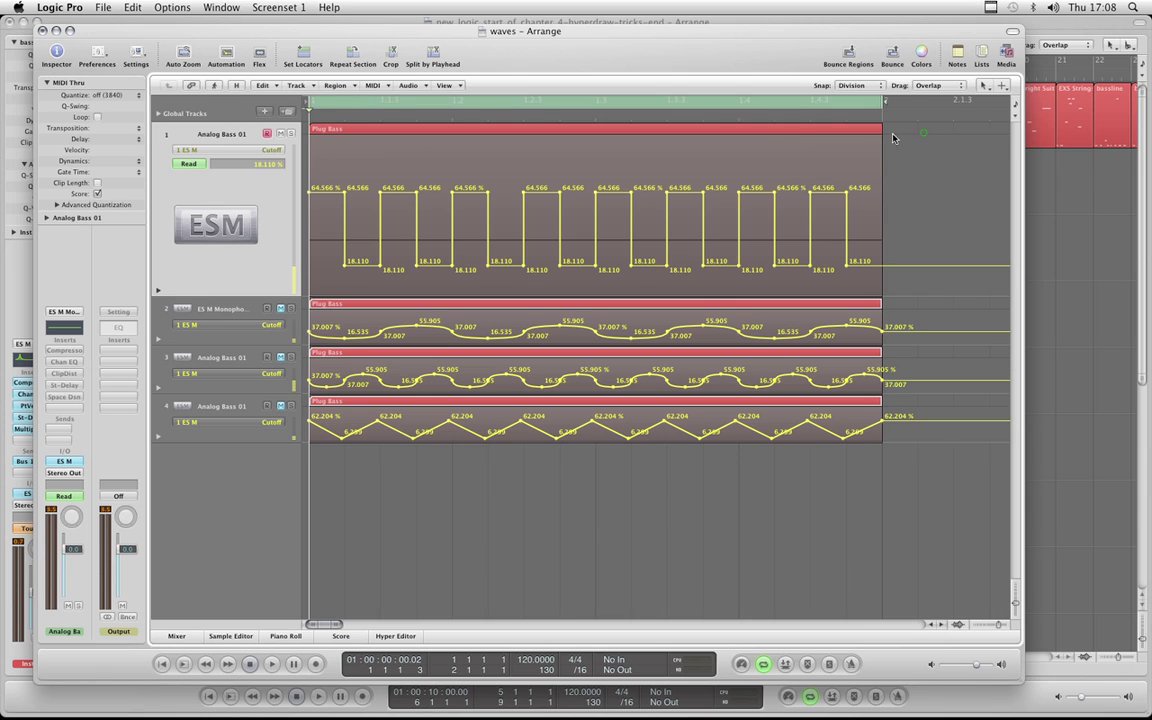
{"action": "left_click", "coordinate": [781, 133]}
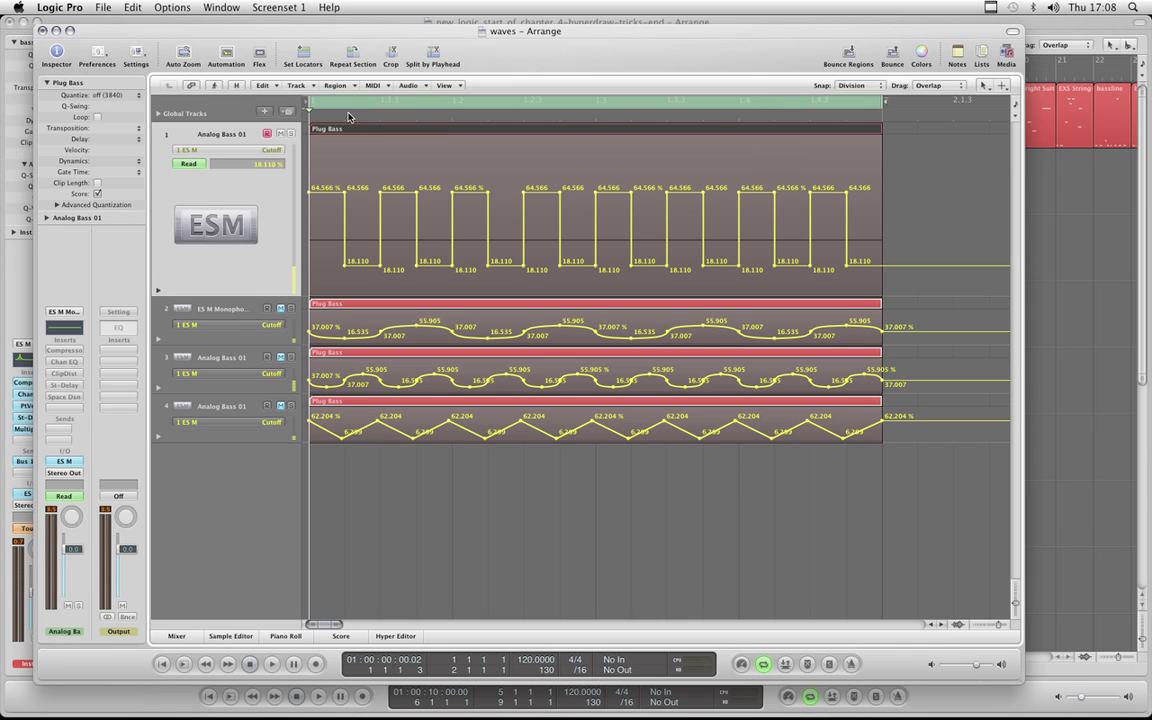
{"action": "double_click", "coordinate": [283, 32]}
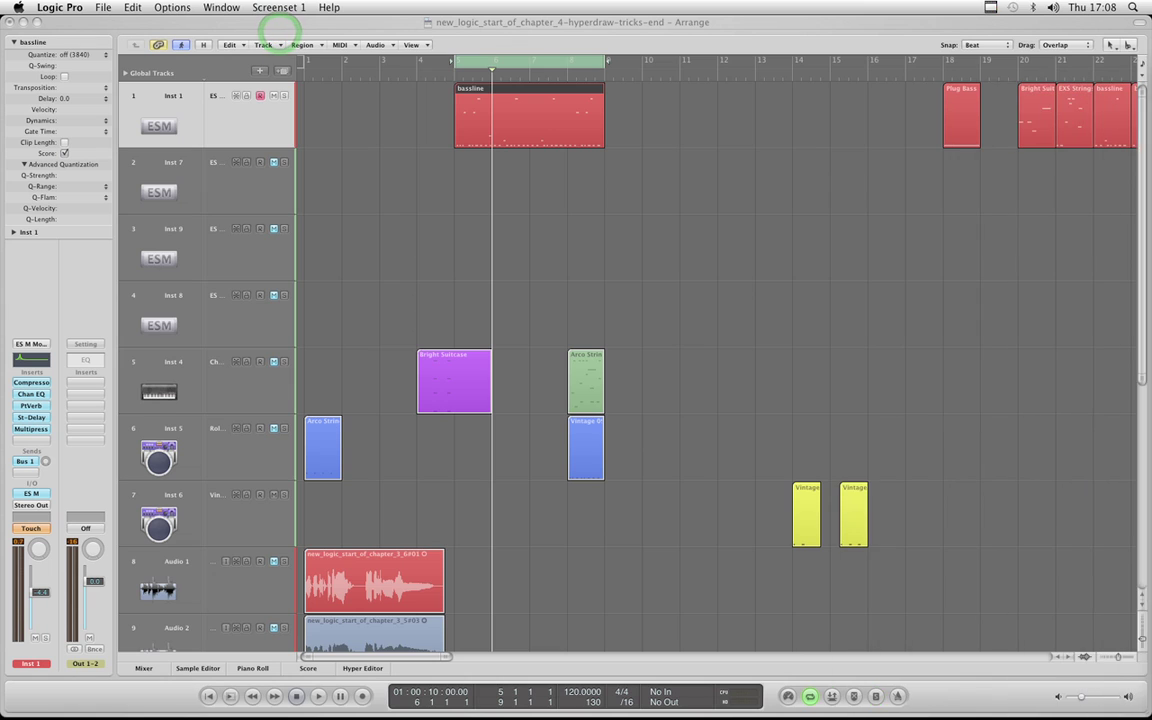
{"action": "left_click", "coordinate": [681, 56]}
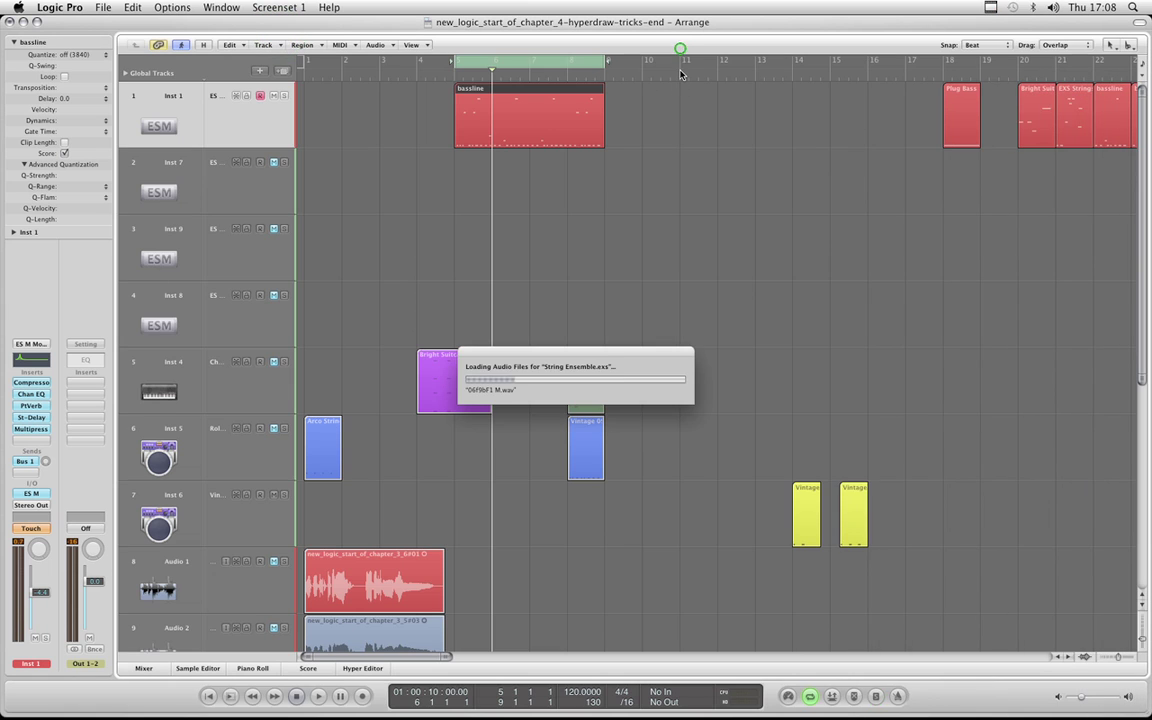
{"action": "left_click", "coordinate": [678, 70]}
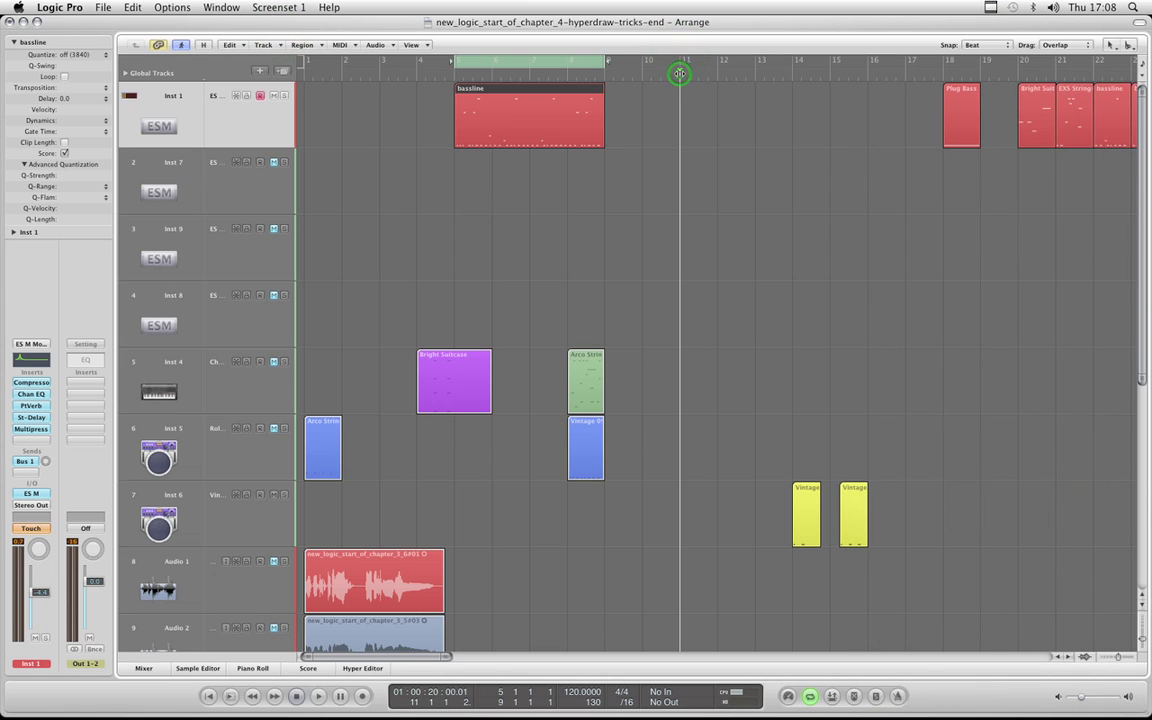
{"action": "left_click", "coordinate": [678, 70]}
{"action": "key", "text": "super+v"}
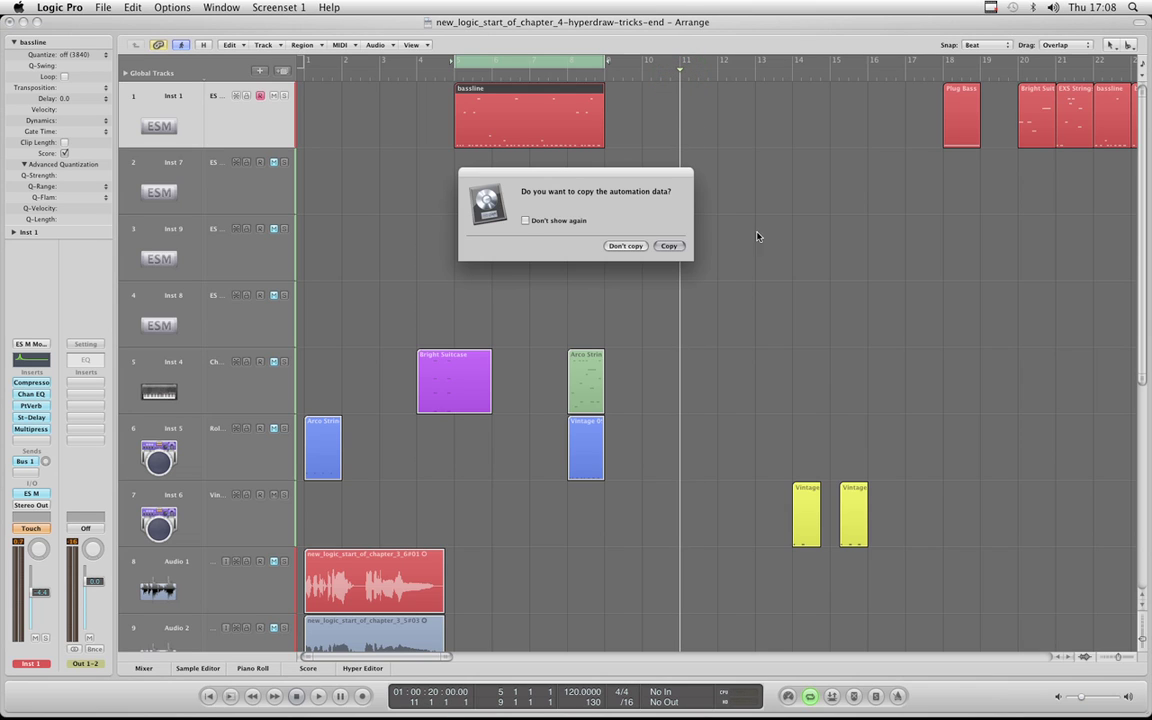
{"action": "left_click", "coordinate": [667, 246]}
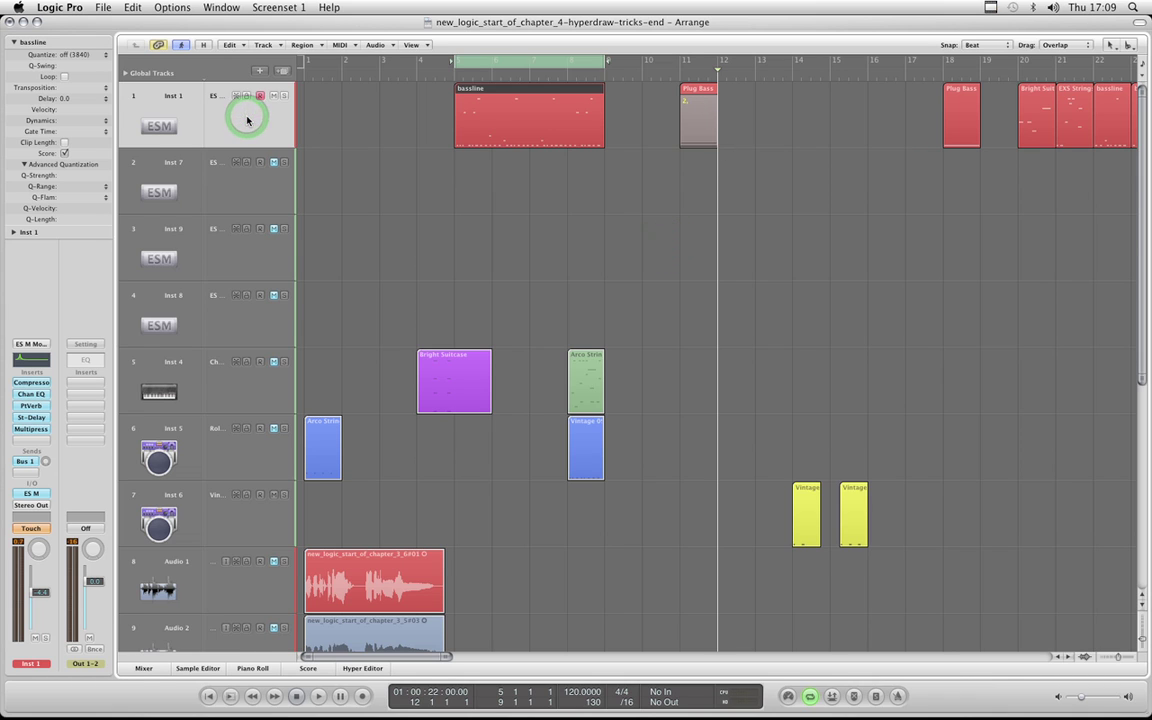
Show the track automation and open the automation parameter choices for the Inst 1 track.
{"action": "key", "text": "a"}
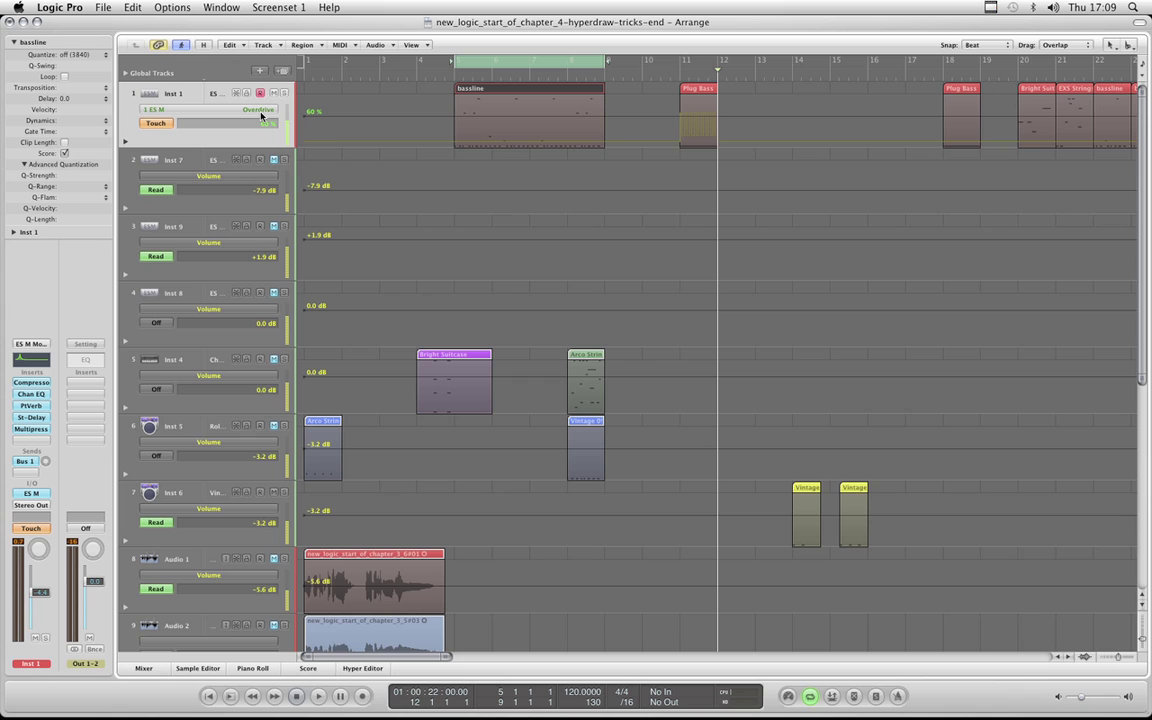
{"action": "left_click", "coordinate": [260, 112]}
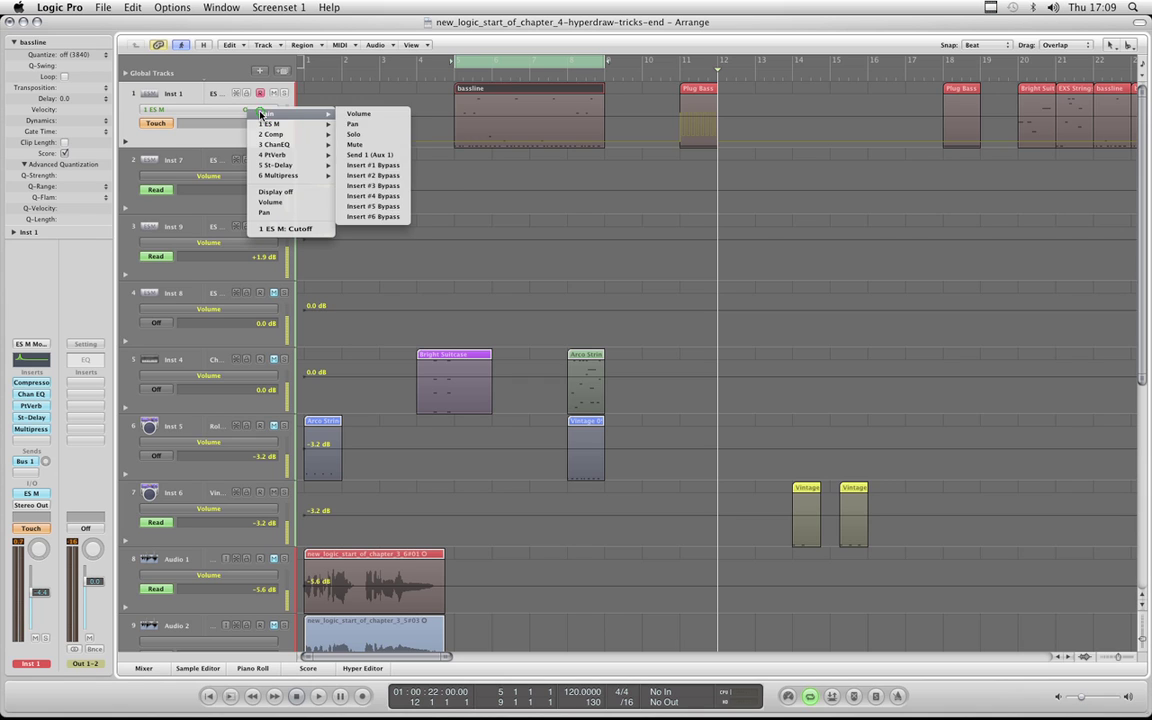
Display the ES M Cutoff automation on the Inst 1 track and place the playhead inside the Plug Bass region at bar 11.
{"action": "left_click", "coordinate": [285, 229]}
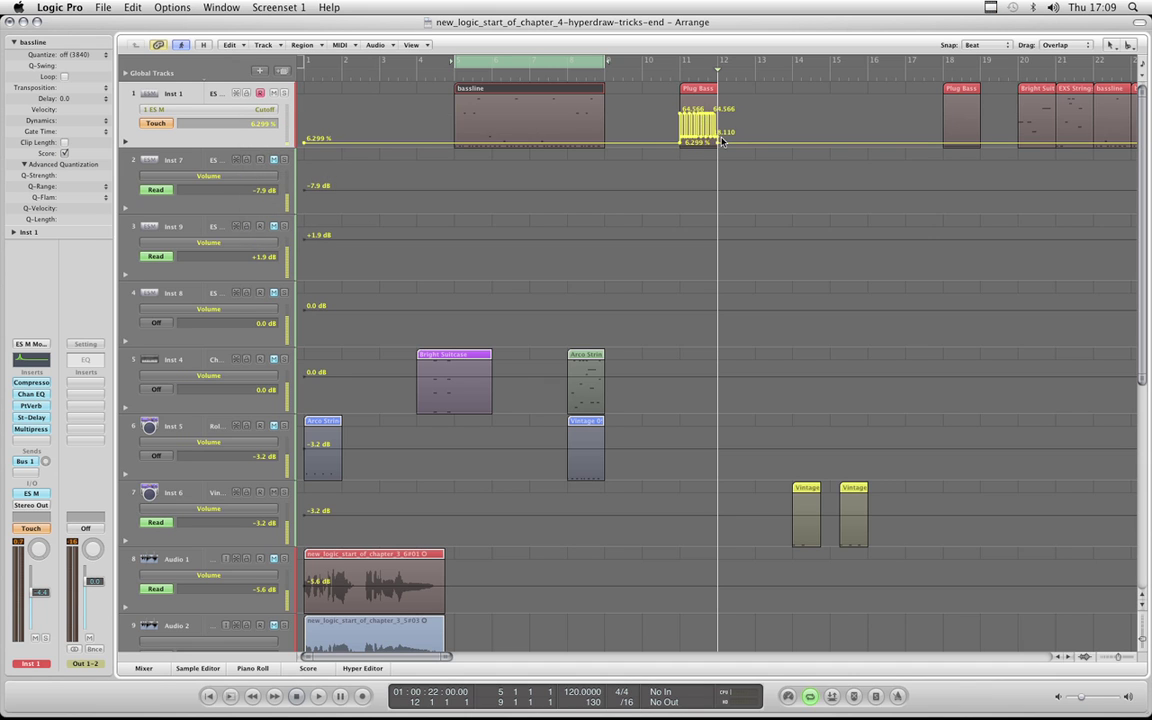
{"action": "key", "text": "super+Right"}
{"action": "key", "text": "super+Down"}
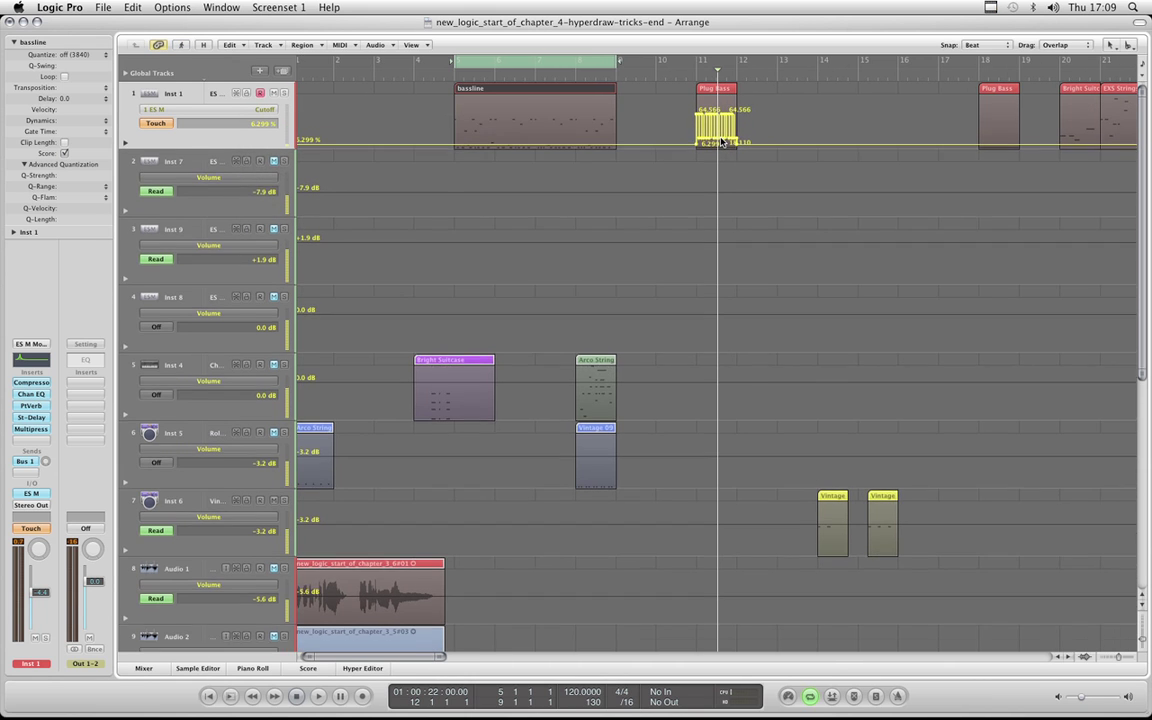
{"action": "key", "text": "super+Right"}
{"action": "key", "text": "super+Right"}
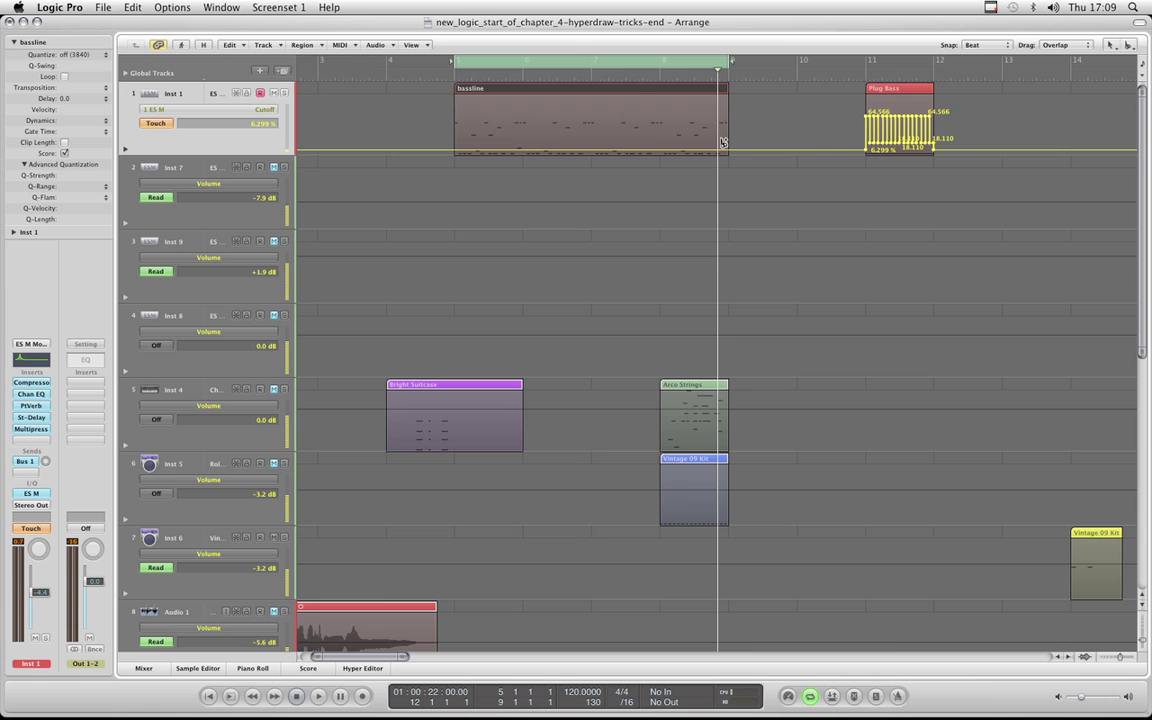
{"action": "left_click", "coordinate": [893, 76]}
{"action": "key", "text": "super+Right"}
{"action": "key", "text": "super+Right"}
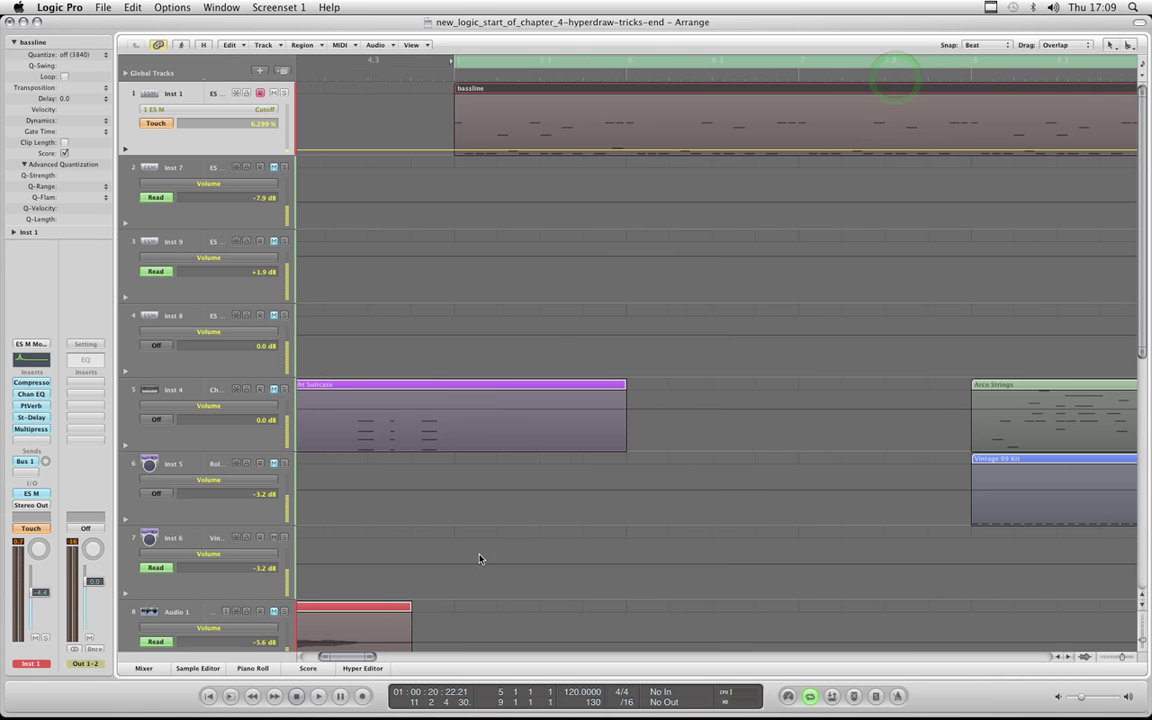
{"action": "left_click_drag", "start_coordinate": [345, 660], "coordinate": [380, 660]}
{"action": "key", "text": "super+Right"}
{"action": "key", "text": "super+Right"}
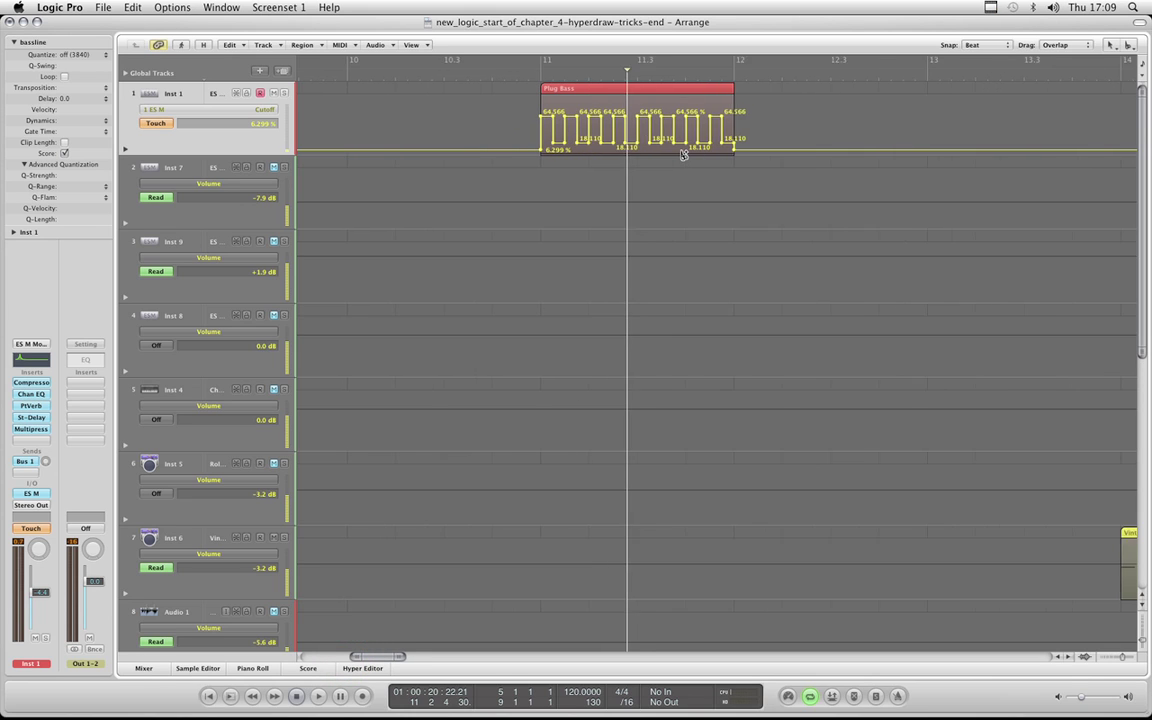
{"action": "key", "text": "super+Right"}
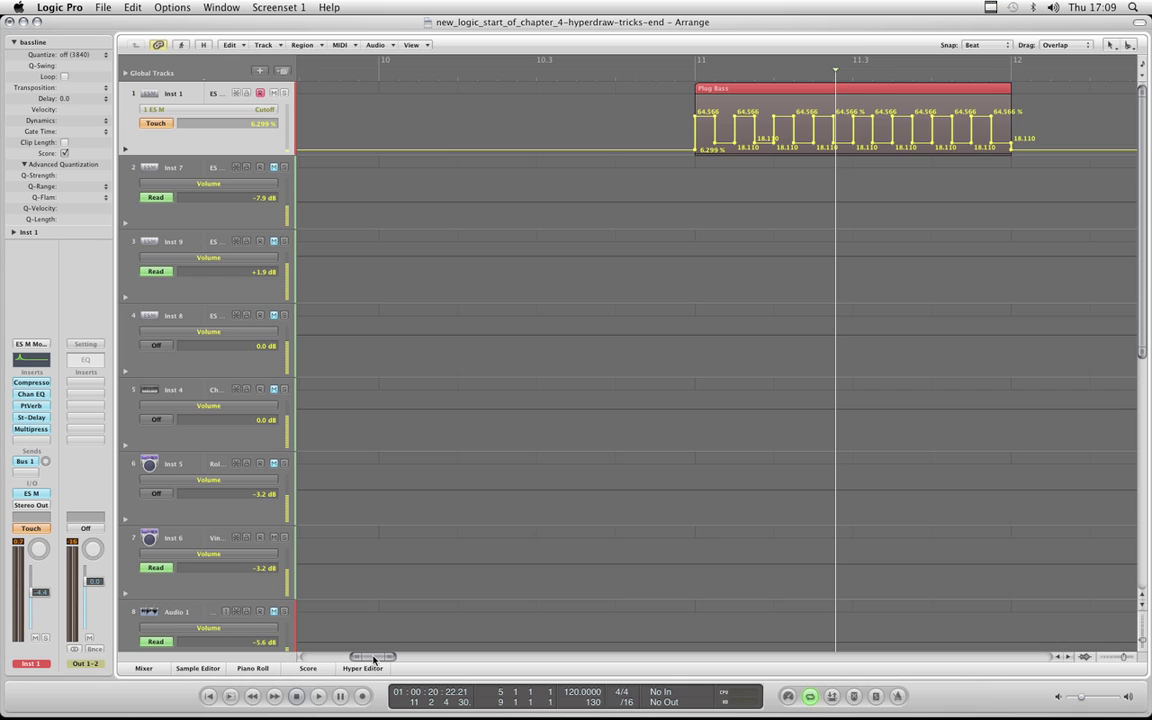
{"action": "left_click_drag", "start_coordinate": [374, 659], "coordinate": [377, 659]}
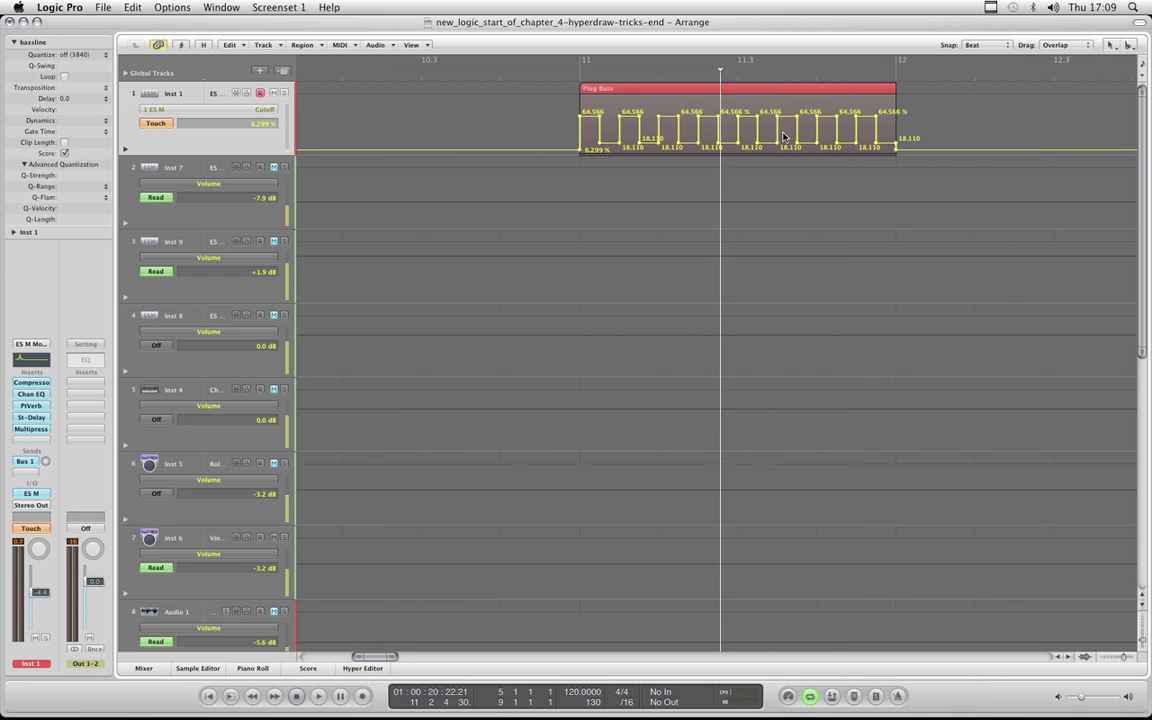
Remove the low cutoff node at bar 12 and raise the low nodes at bars 11 and 1 to 17.322 %.
{"action": "left_click", "coordinate": [896, 151]}
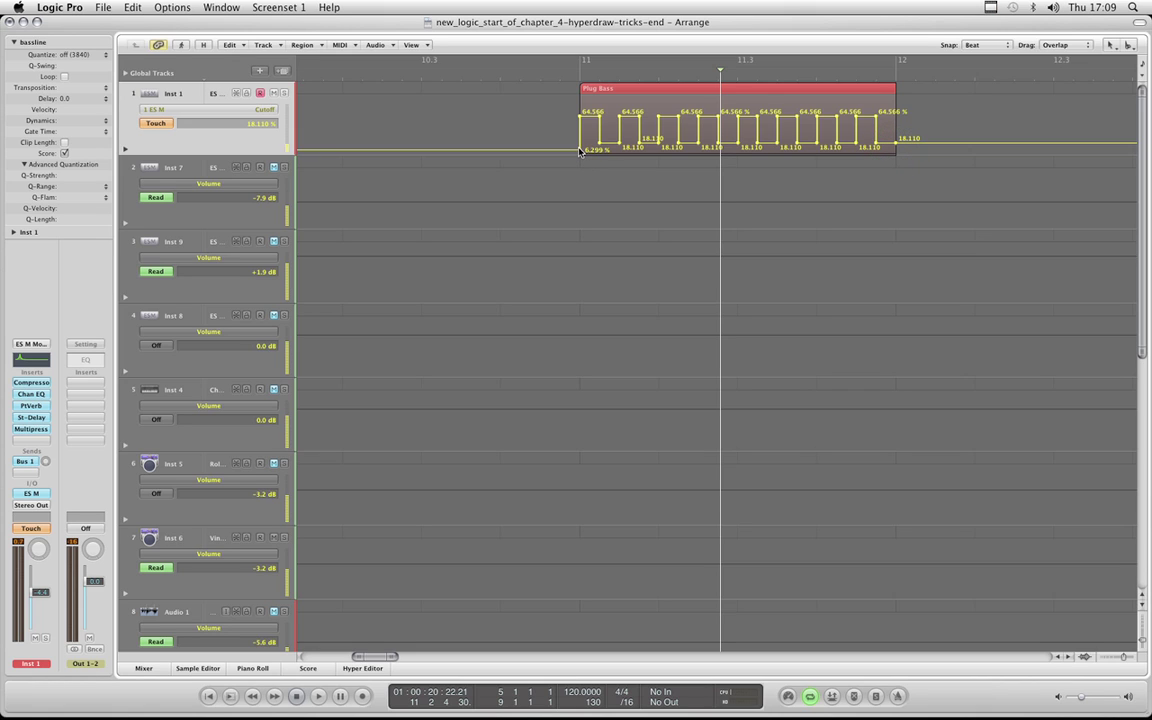
{"action": "left_click_drag", "start_coordinate": [579, 150], "coordinate": [579, 144]}
{"action": "key", "text": "space"}
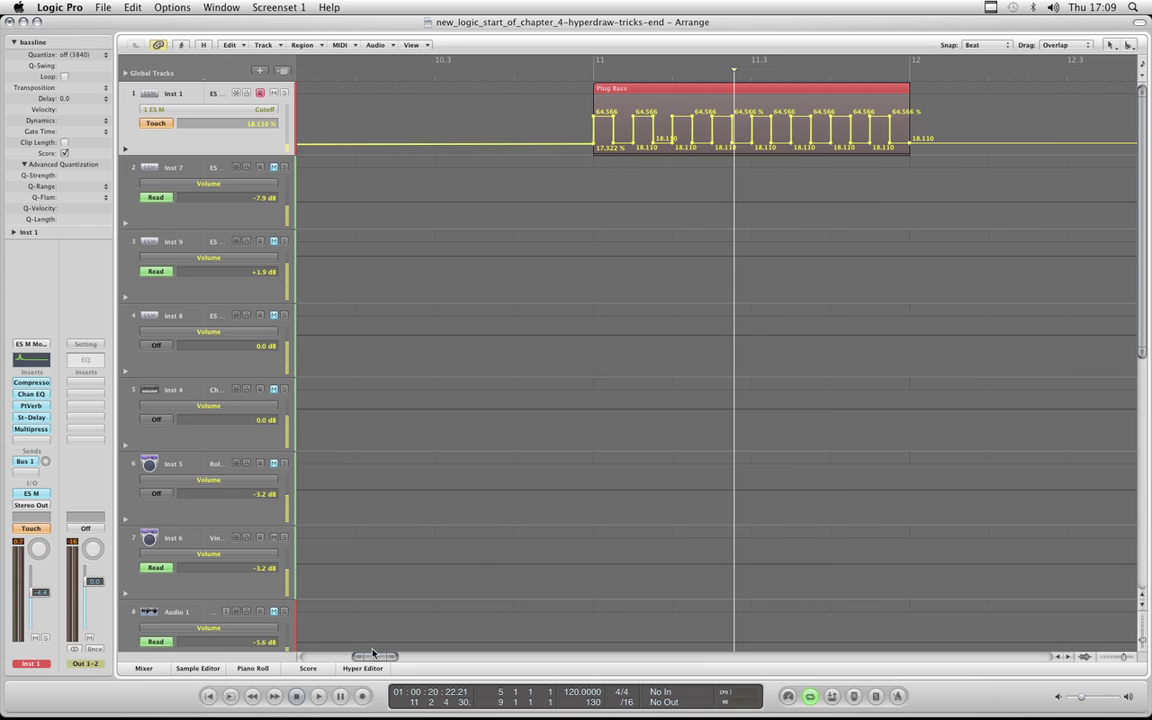
{"action": "left_click_drag", "start_coordinate": [371, 658], "coordinate": [320, 657]}
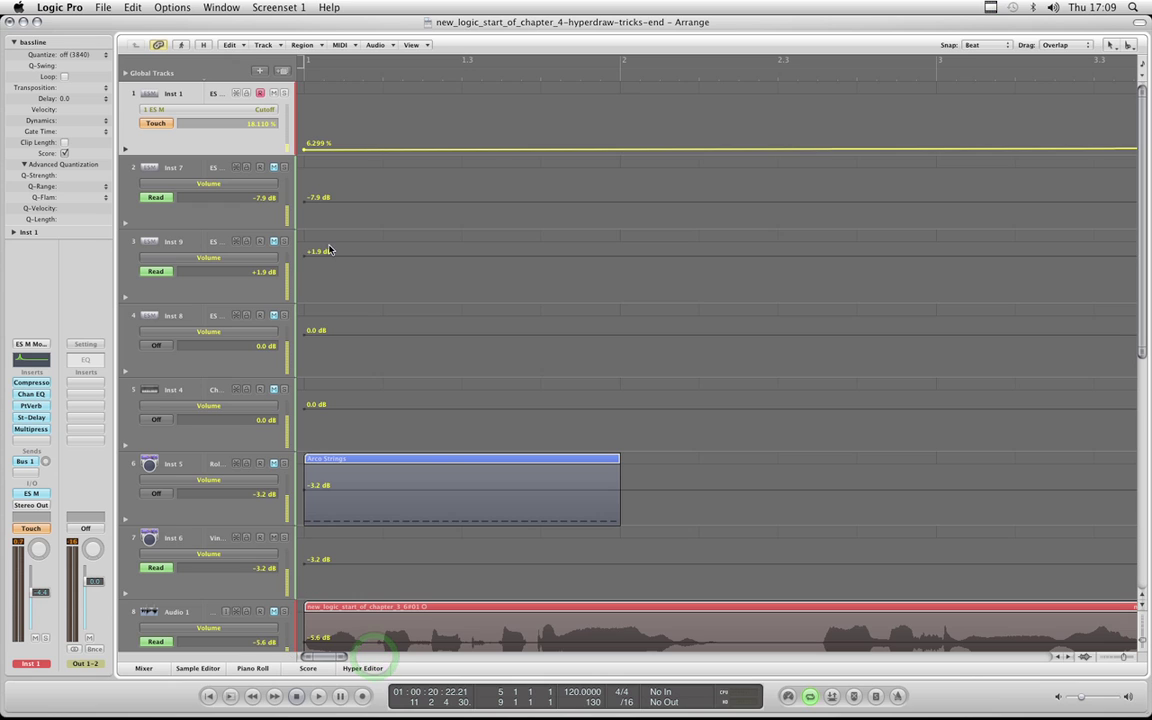
{"action": "left_click_drag", "start_coordinate": [306, 149], "coordinate": [306, 144]}
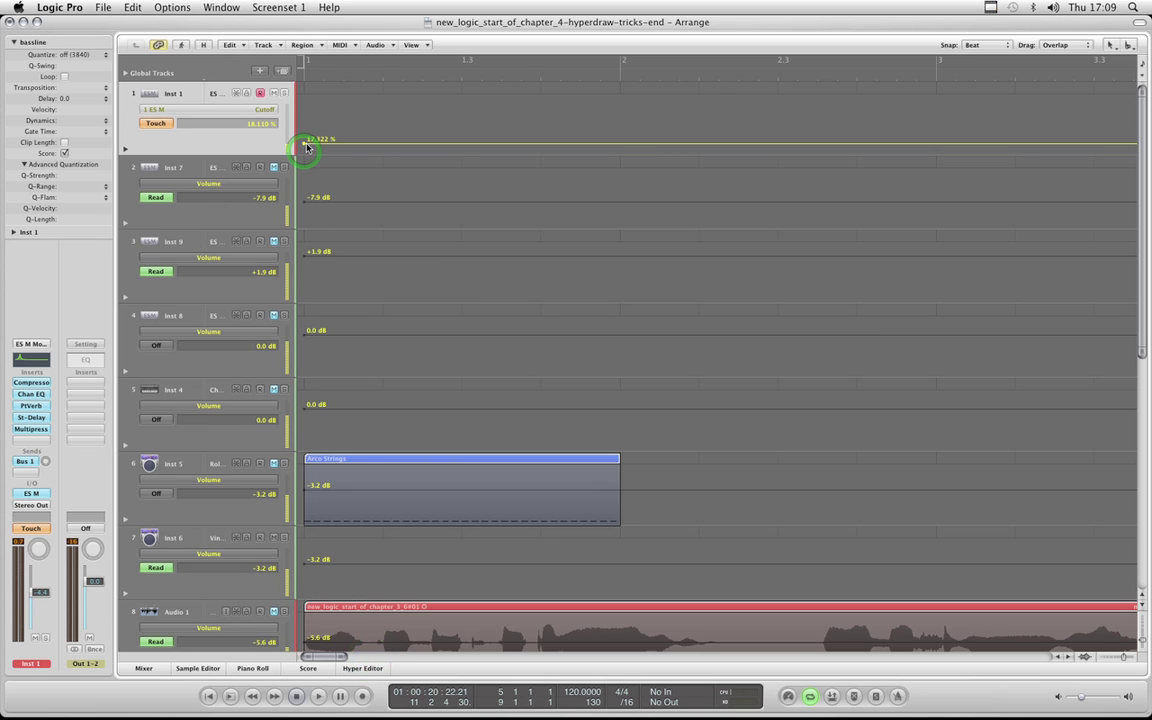
Delete the Plug Bass region at bar 11 while keeping its automation data.
{"action": "left_click_drag", "start_coordinate": [327, 657], "coordinate": [380, 658]}
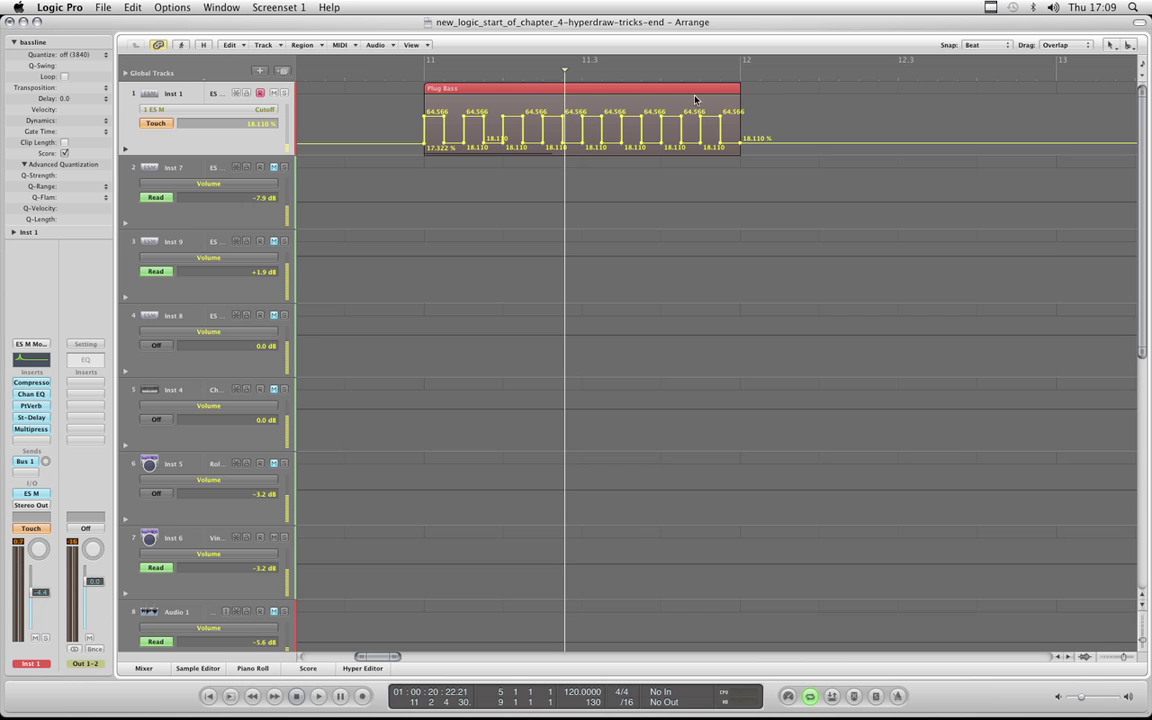
{"action": "left_click", "coordinate": [697, 92]}
{"action": "key", "text": "Delete"}
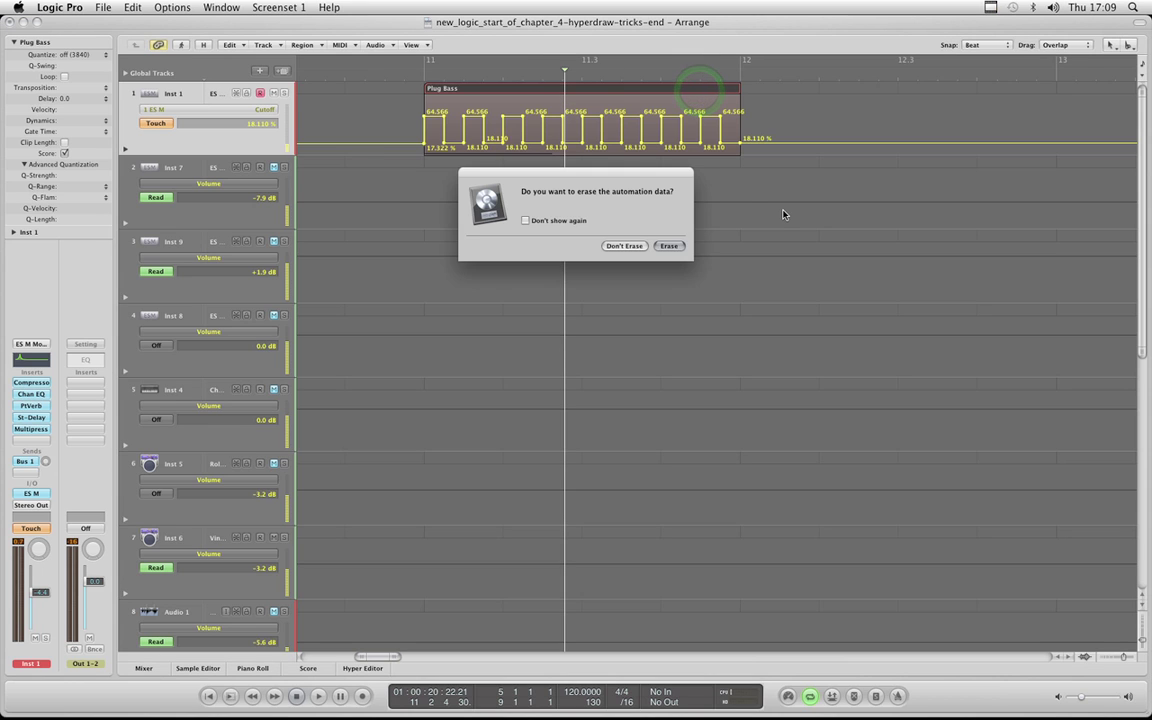
{"action": "left_click", "coordinate": [626, 245]}
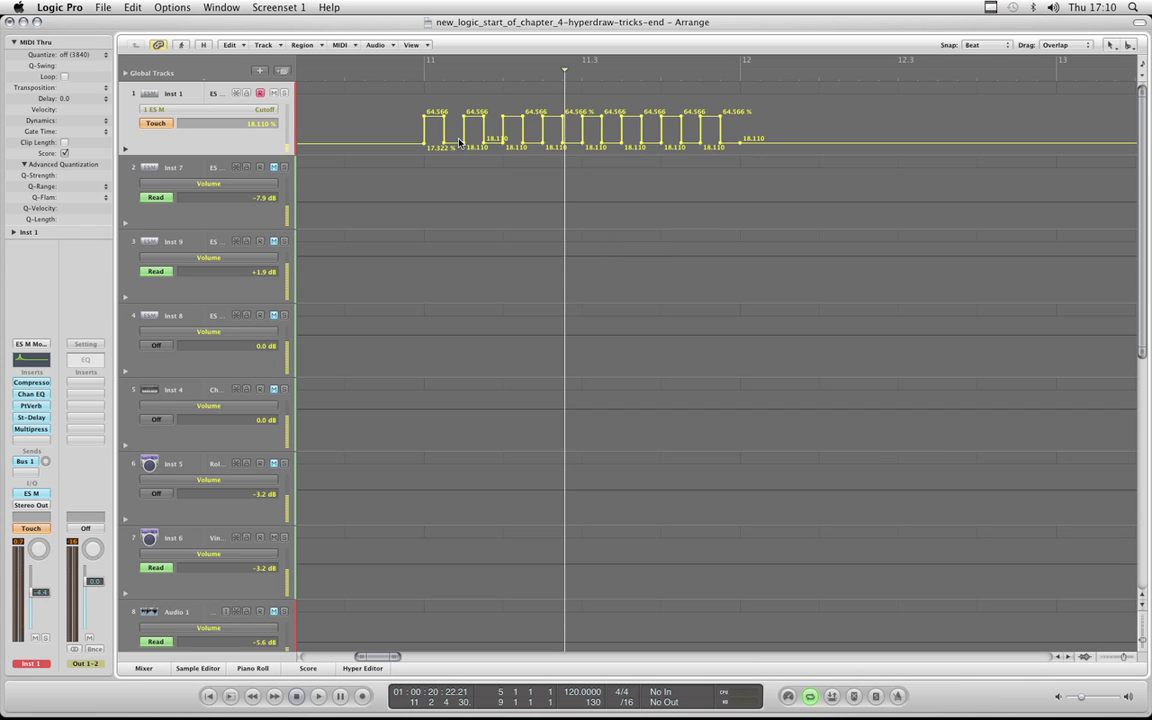
Snap to Beat and move the cutoff automation pattern from bar 11 to the start of the bassline region with the Automation Select tool.
{"action": "mouse_move", "coordinate": [381, 660]}
{"action": "left_mouse_down"}
{"action": "mouse_move", "coordinate": [371, 661]}
{"action": "mouse_move", "coordinate": [403, 661]}
{"action": "left_mouse_up"}
{"action": "left_click", "coordinate": [997, 49]}
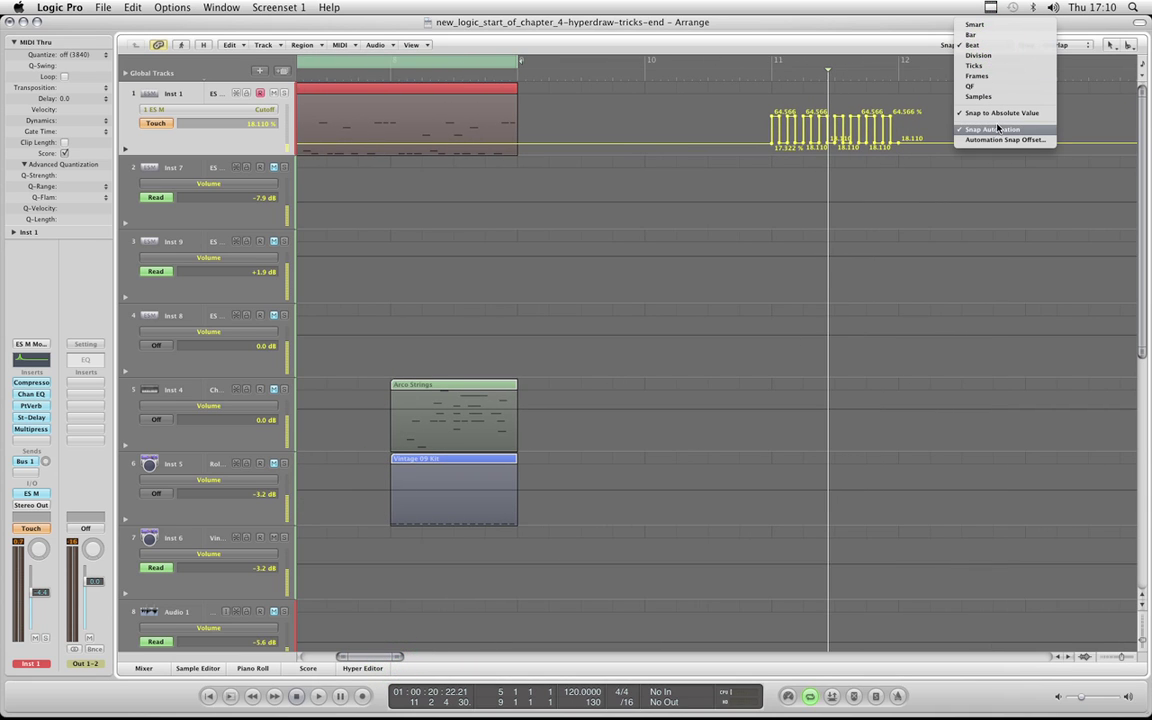
{"action": "left_click", "coordinate": [978, 45]}
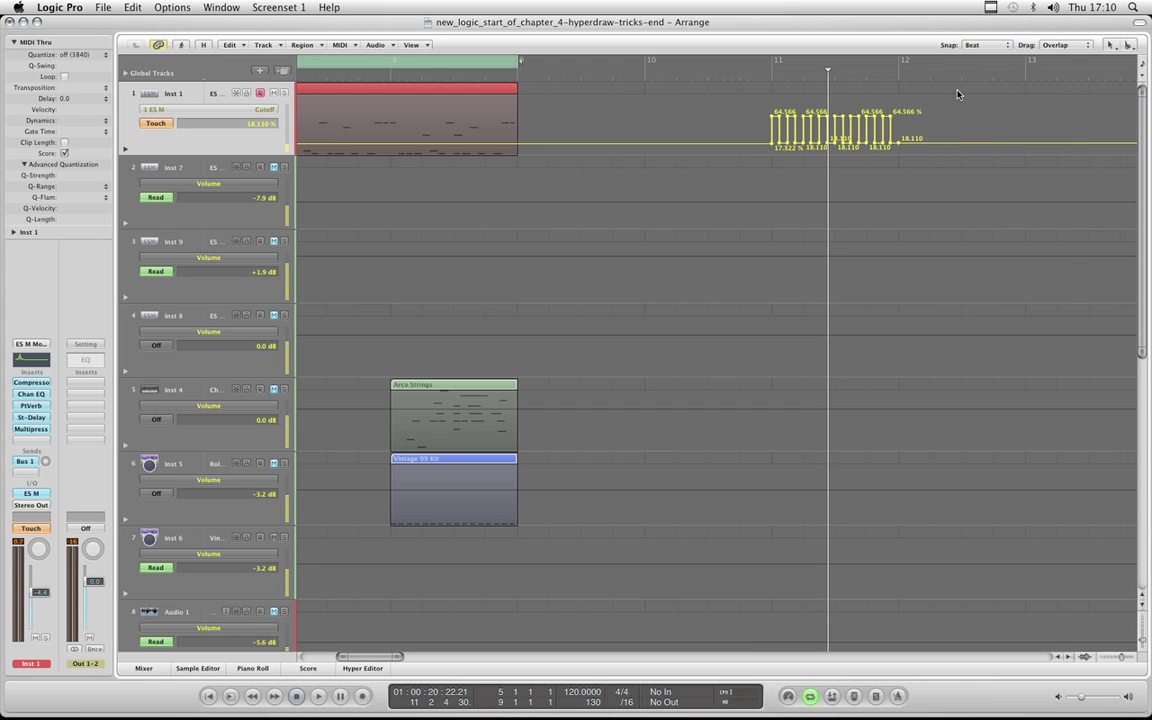
{"action": "key", "text": "Escape"}
{"action": "left_click", "coordinate": [1012, 236]}
{"action": "left_click_drag", "start_coordinate": [916, 108], "coordinate": [760, 166]}
{"action": "scroll", "coordinate": [470, 546], "scroll_direction": "left", "scroll_amount": 1}
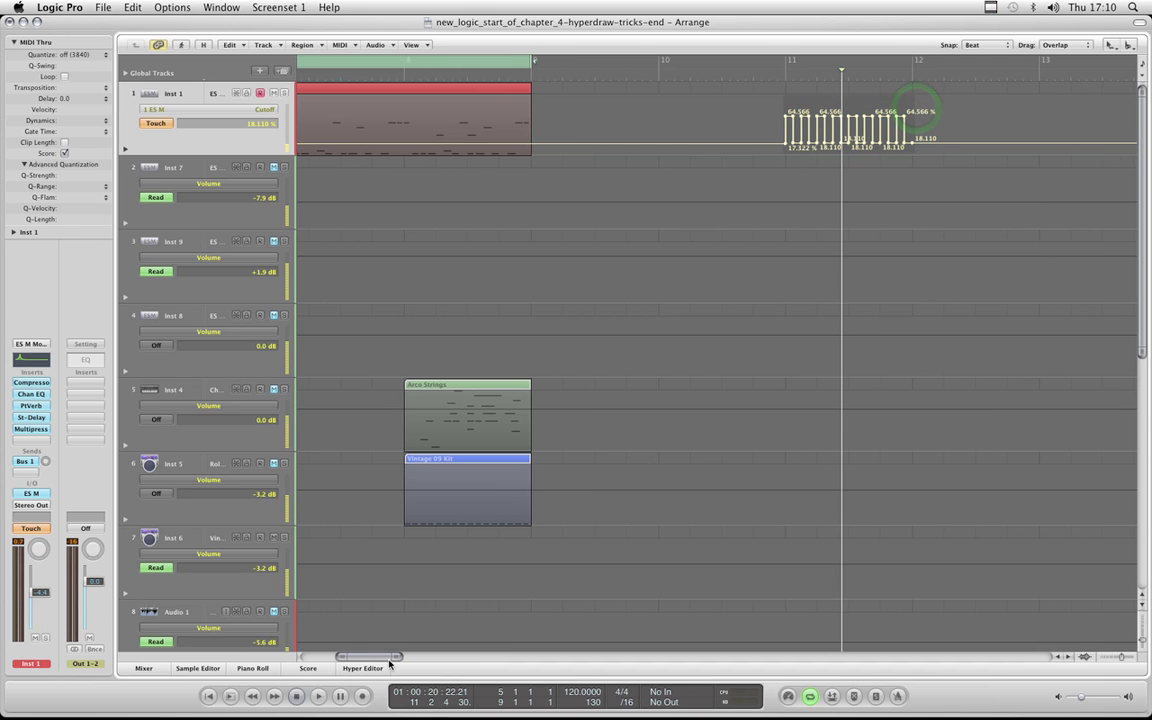
{"action": "left_click_drag", "start_coordinate": [383, 663], "coordinate": [369, 660]}
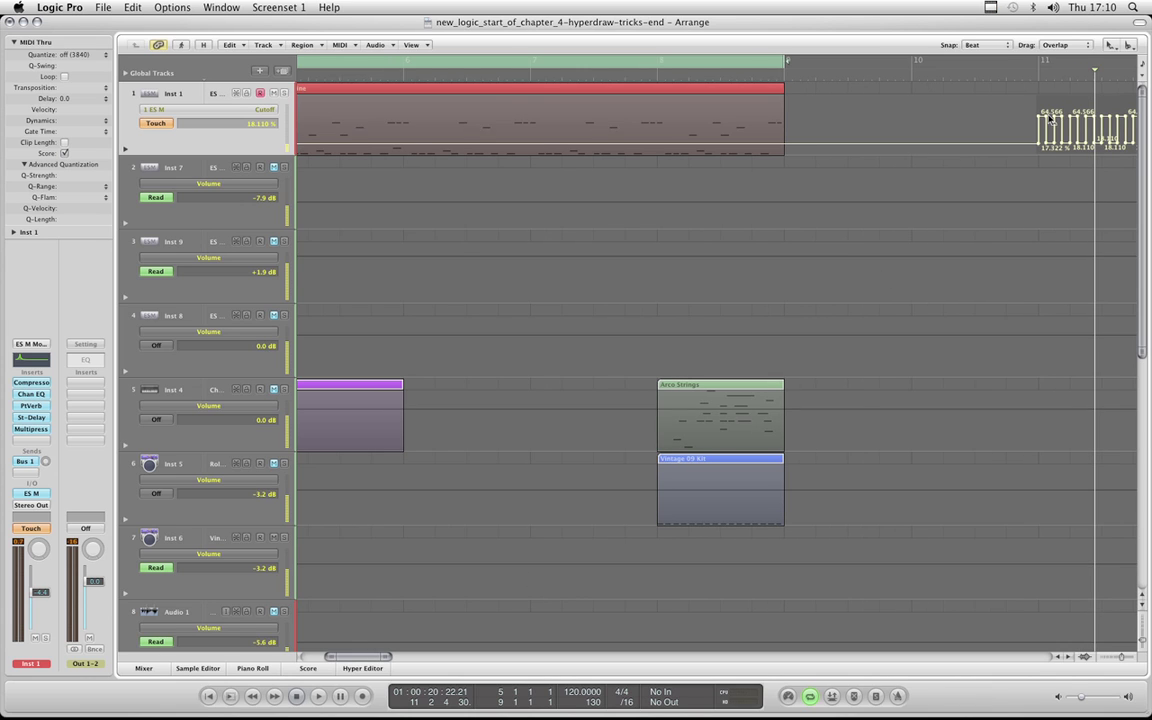
{"action": "left_click_drag", "start_coordinate": [1047, 120], "coordinate": [356, 155]}
{"action": "left_click_drag", "start_coordinate": [350, 658], "coordinate": [335, 658]}
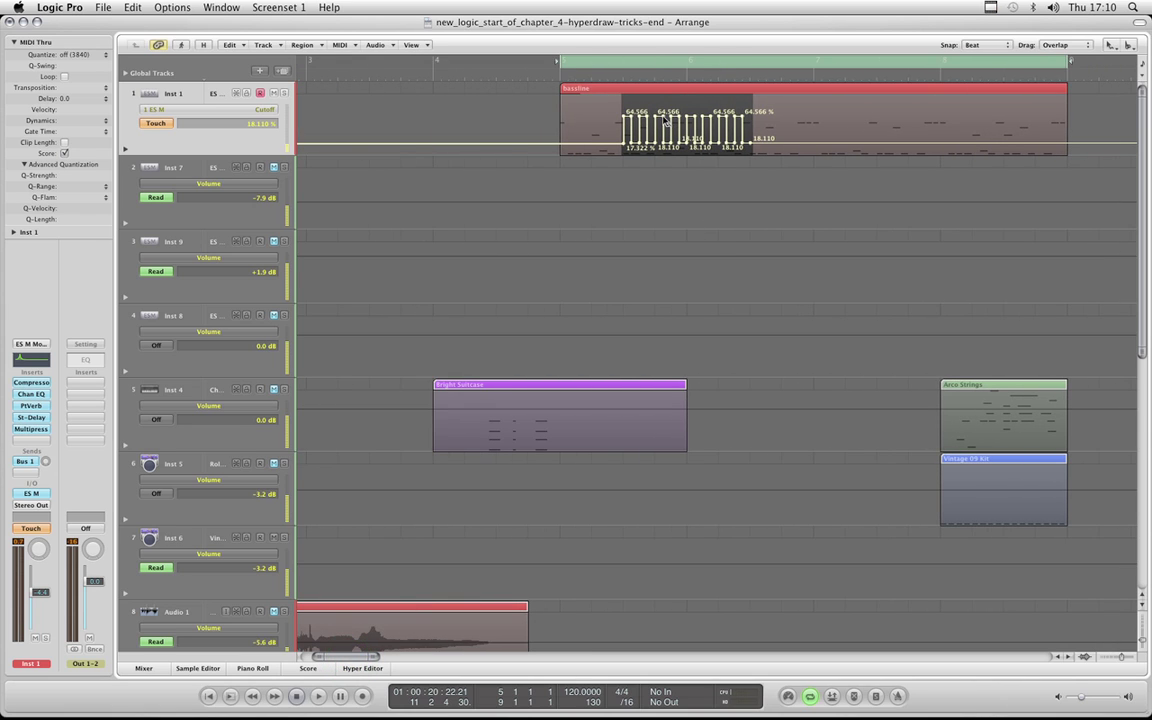
{"action": "left_click_drag", "start_coordinate": [664, 118], "coordinate": [611, 148]}
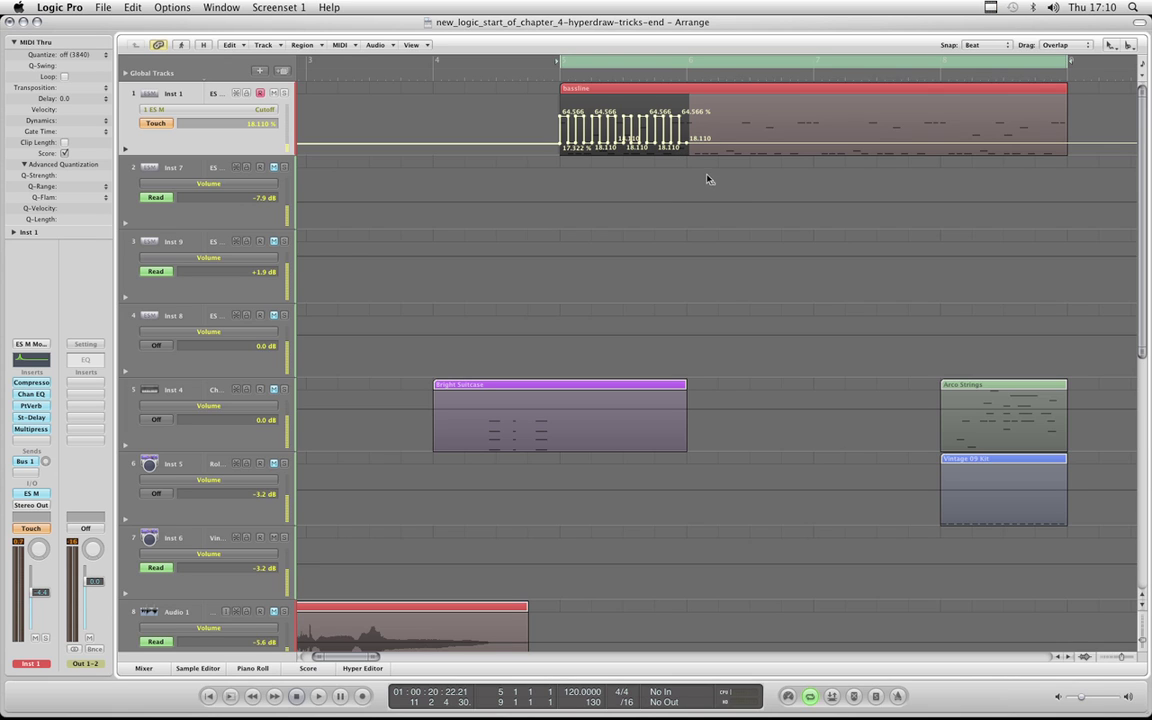
Open the ES M instrument on Inst 1, play the bassline with the moved automation and return the playhead to bar 4.
{"action": "left_click", "coordinate": [40, 495]}
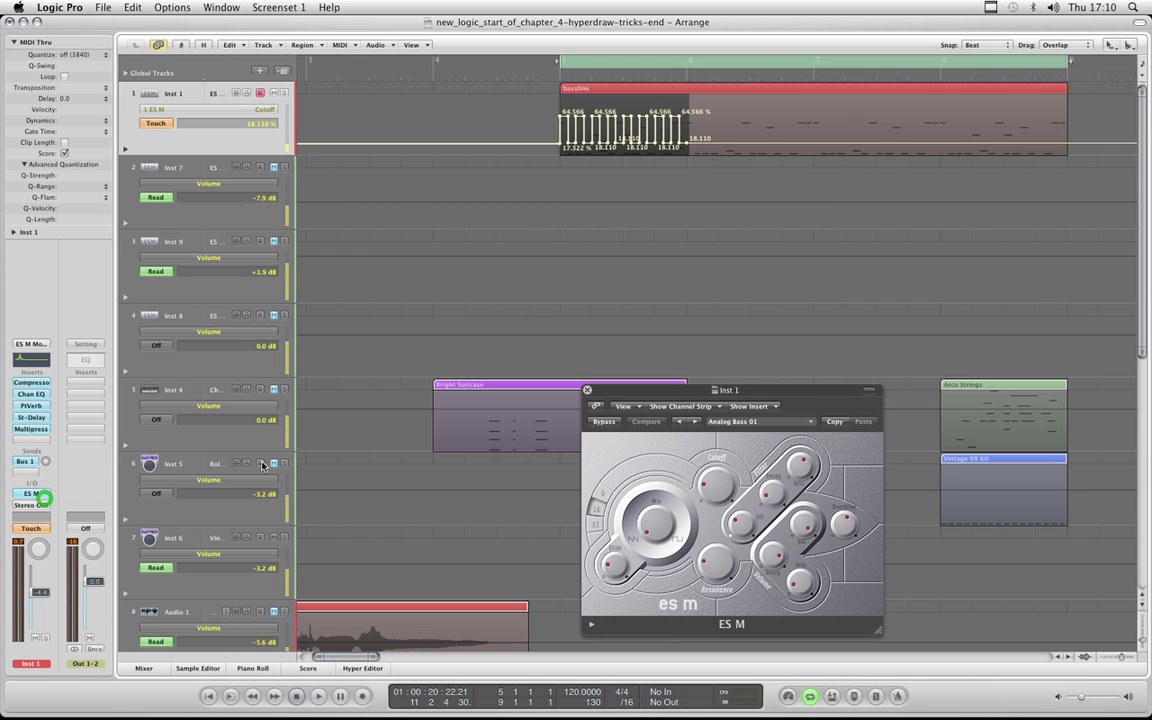
{"action": "key", "text": "space"}
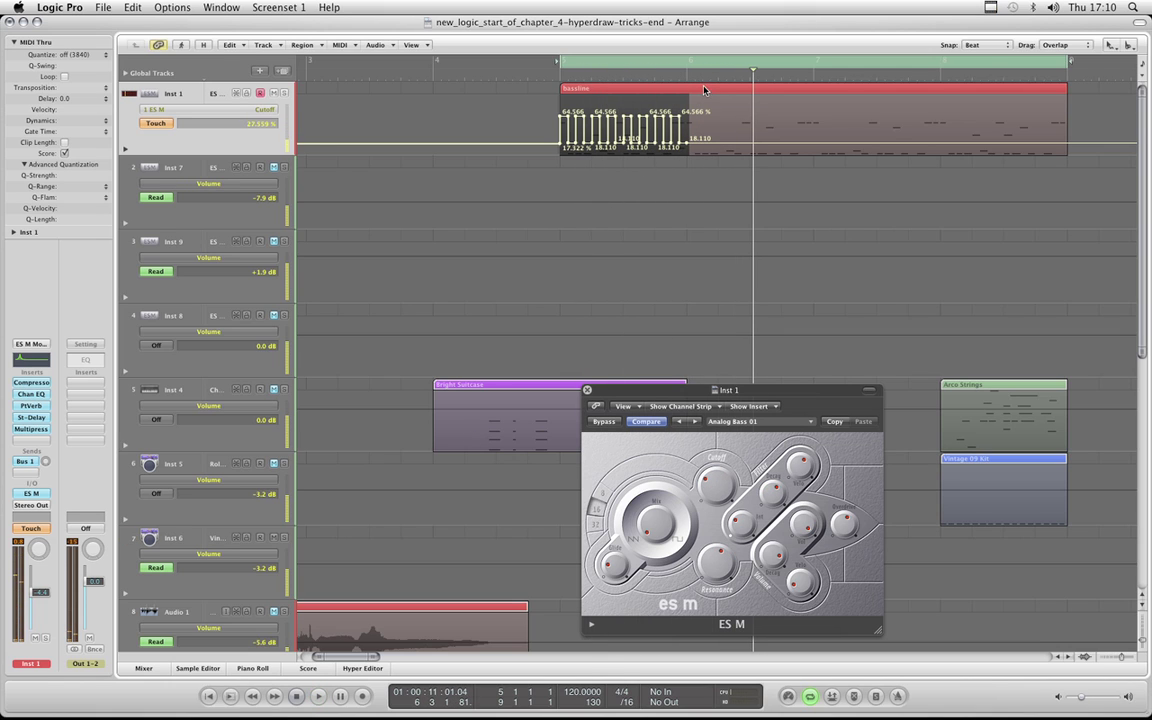
{"action": "left_click", "coordinate": [474, 75]}
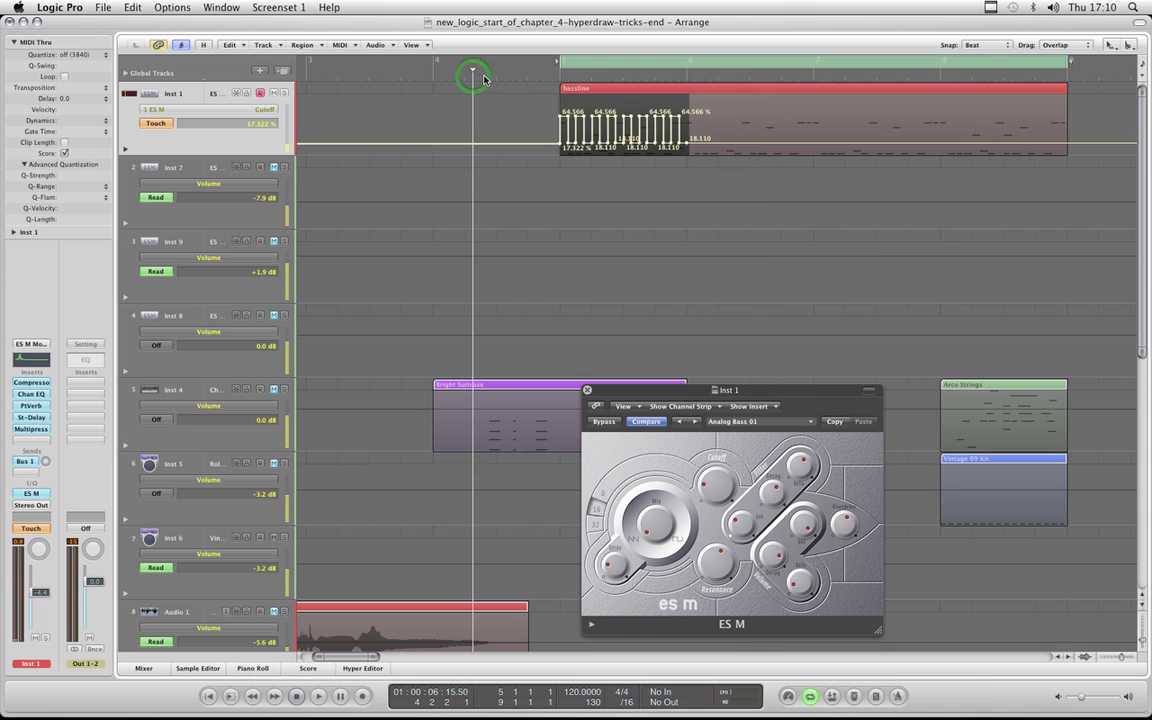
Open the bassline region in the Piano Roll and enlarge its Hyper Draw area.
{"action": "key", "text": "Escape"}
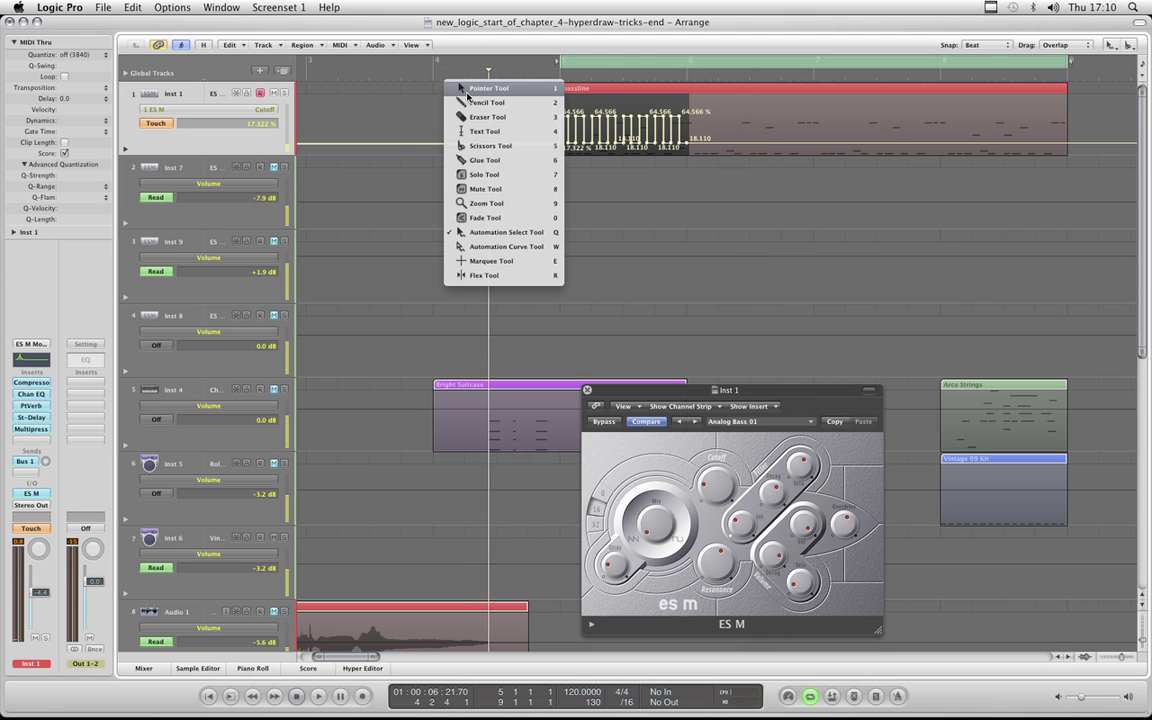
{"action": "left_click", "coordinate": [421, 89]}
{"action": "left_click", "coordinate": [682, 93]}
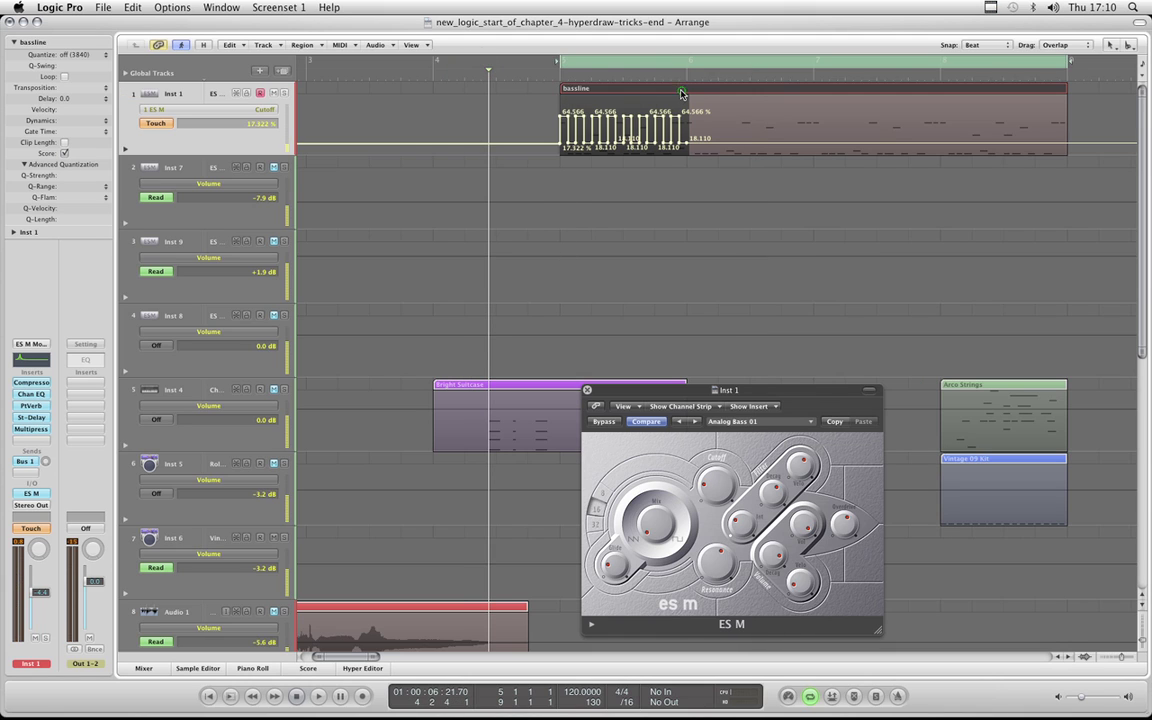
{"action": "left_click", "coordinate": [268, 668]}
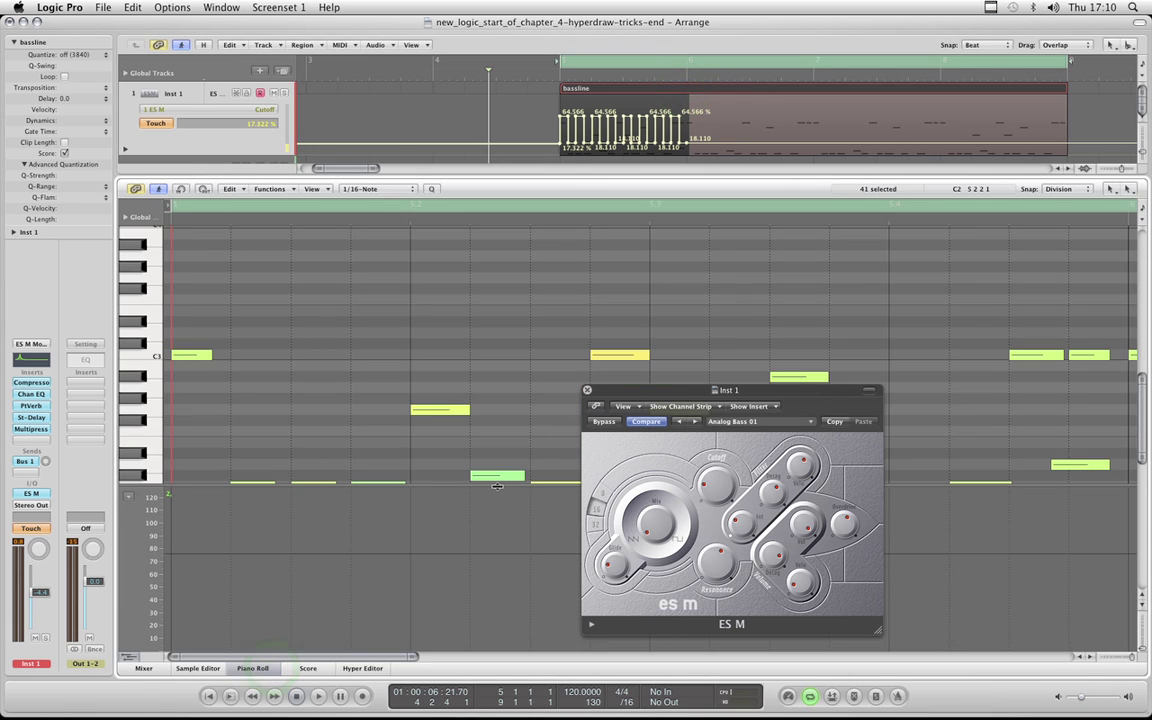
{"action": "left_click_drag", "start_coordinate": [497, 485], "coordinate": [497, 394]}
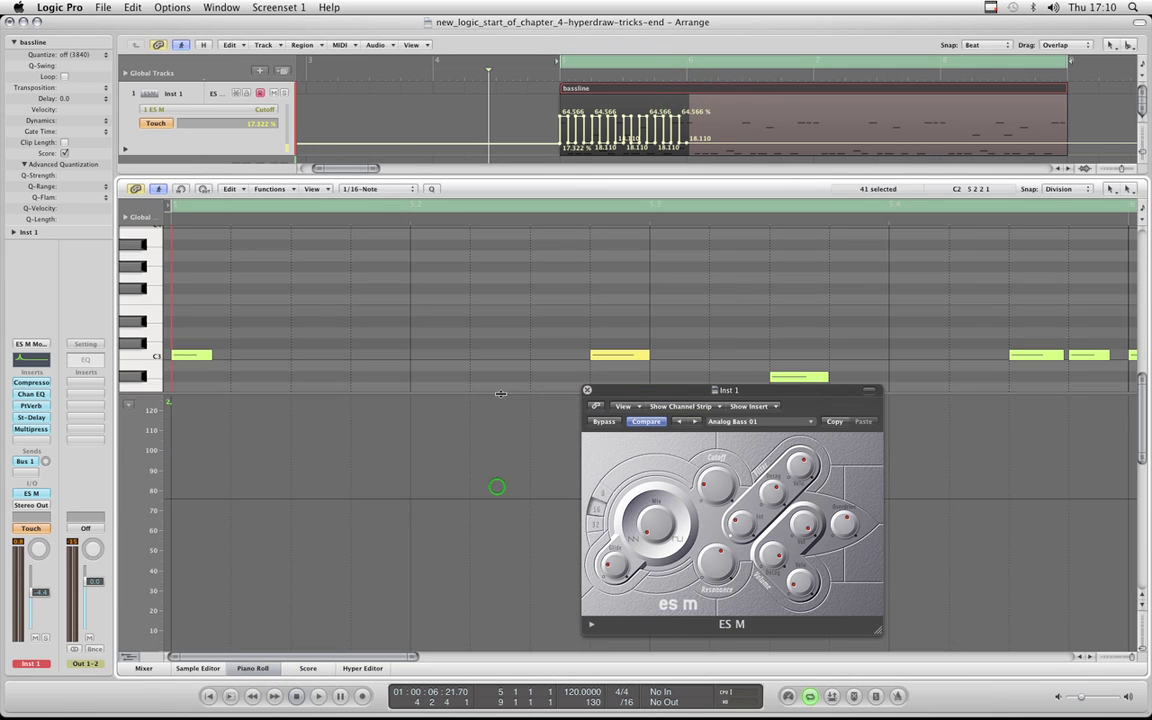
Erase all nodes of the old cutoff curve from the bassline region's Hyper Draw area.
{"action": "left_click", "coordinate": [421, 404]}
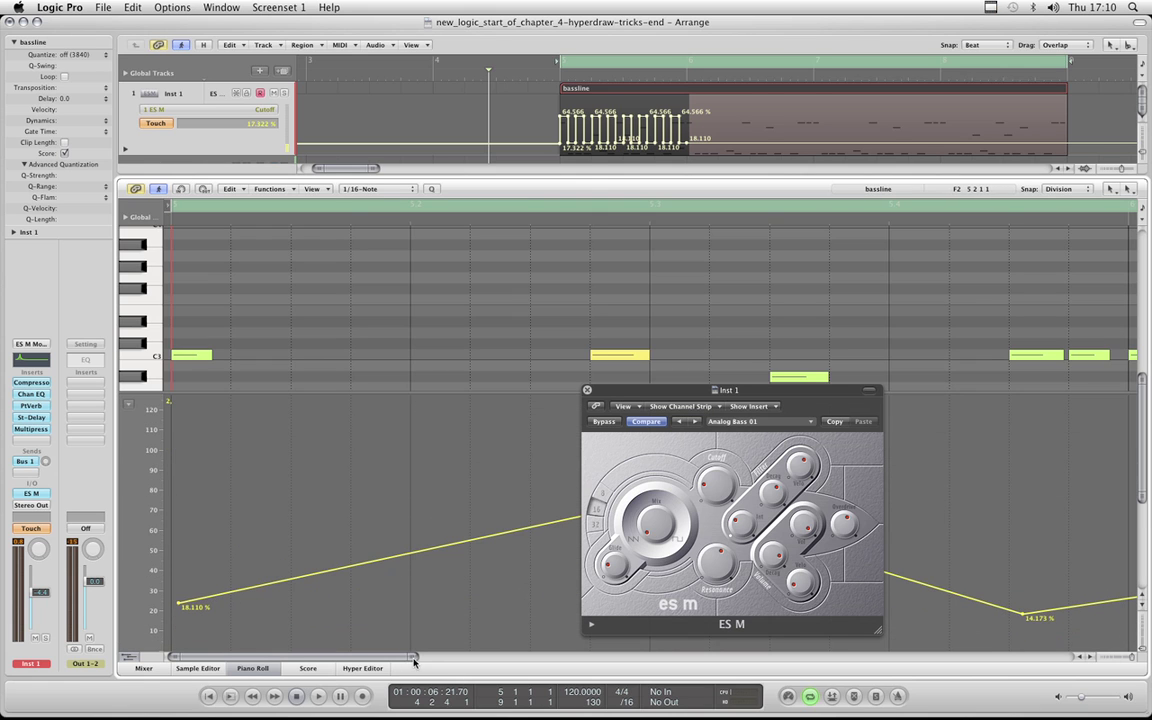
{"action": "mouse_move", "coordinate": [414, 660]}
{"action": "left_mouse_down"}
{"action": "mouse_move", "coordinate": [440, 660]}
{"action": "mouse_move", "coordinate": [412, 658]}
{"action": "left_mouse_up"}
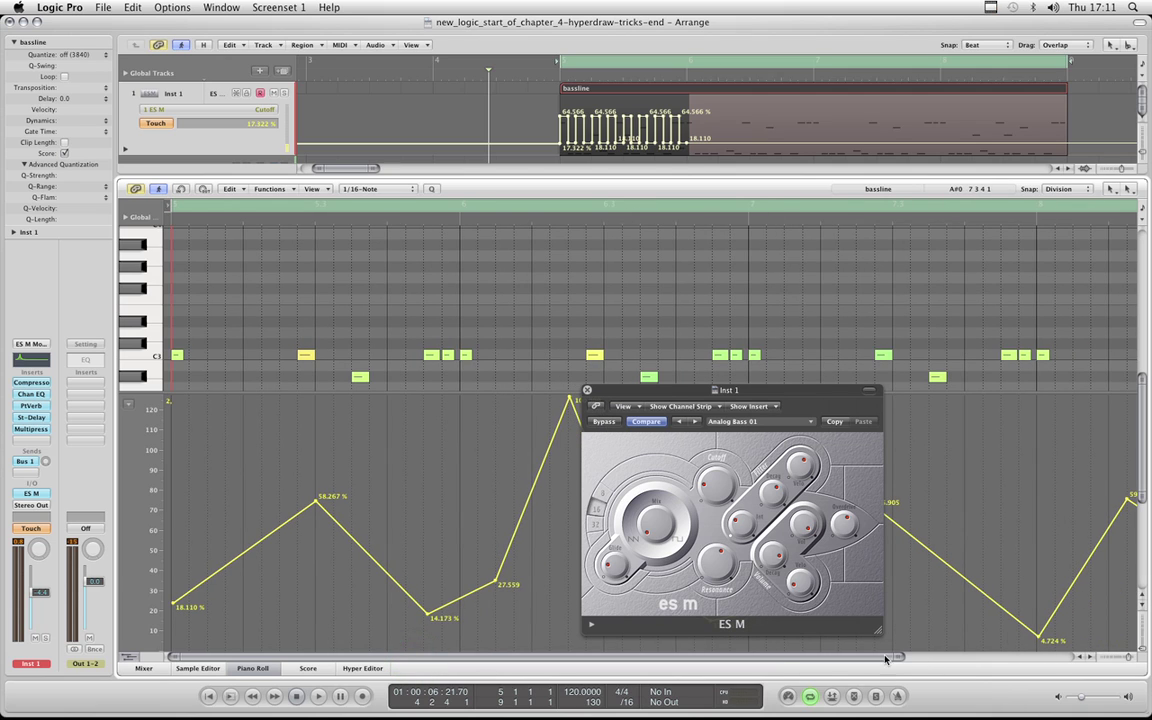
{"action": "left_click_drag", "start_coordinate": [899, 659], "coordinate": [900, 652]}
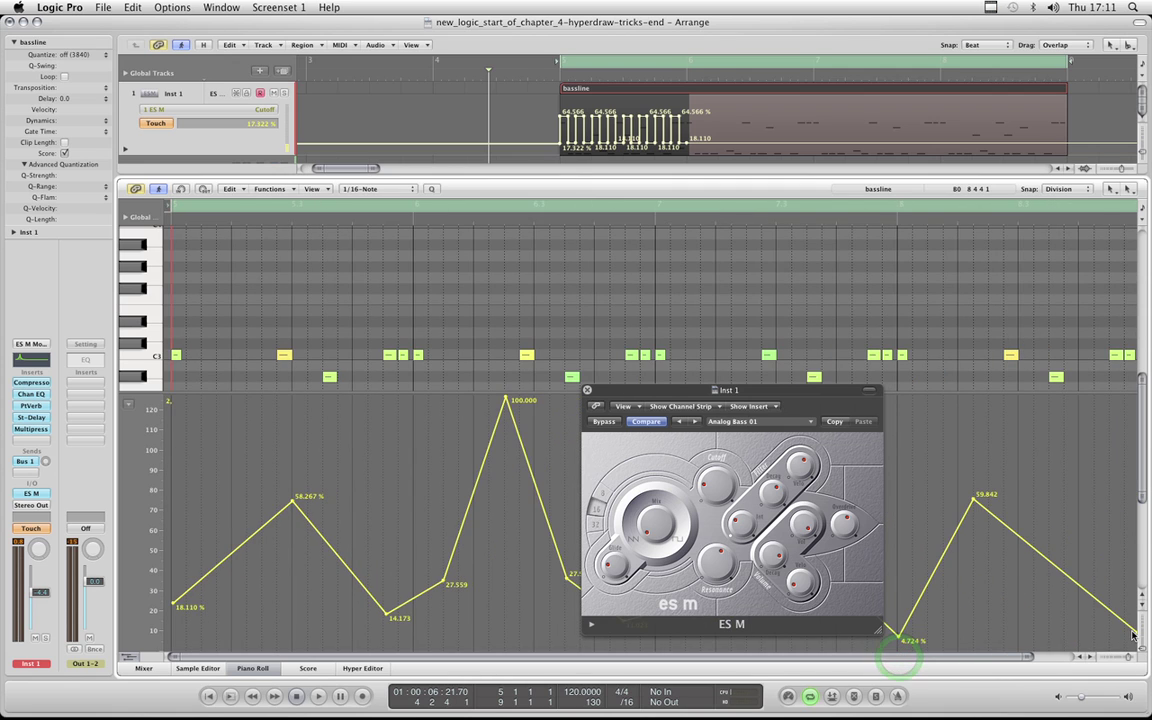
{"action": "mouse_move", "coordinate": [1021, 573]}
{"action": "left_mouse_down"}
{"action": "mouse_move", "coordinate": [163, 582]}
{"action": "mouse_move", "coordinate": [177, 585]}
{"action": "left_mouse_up"}
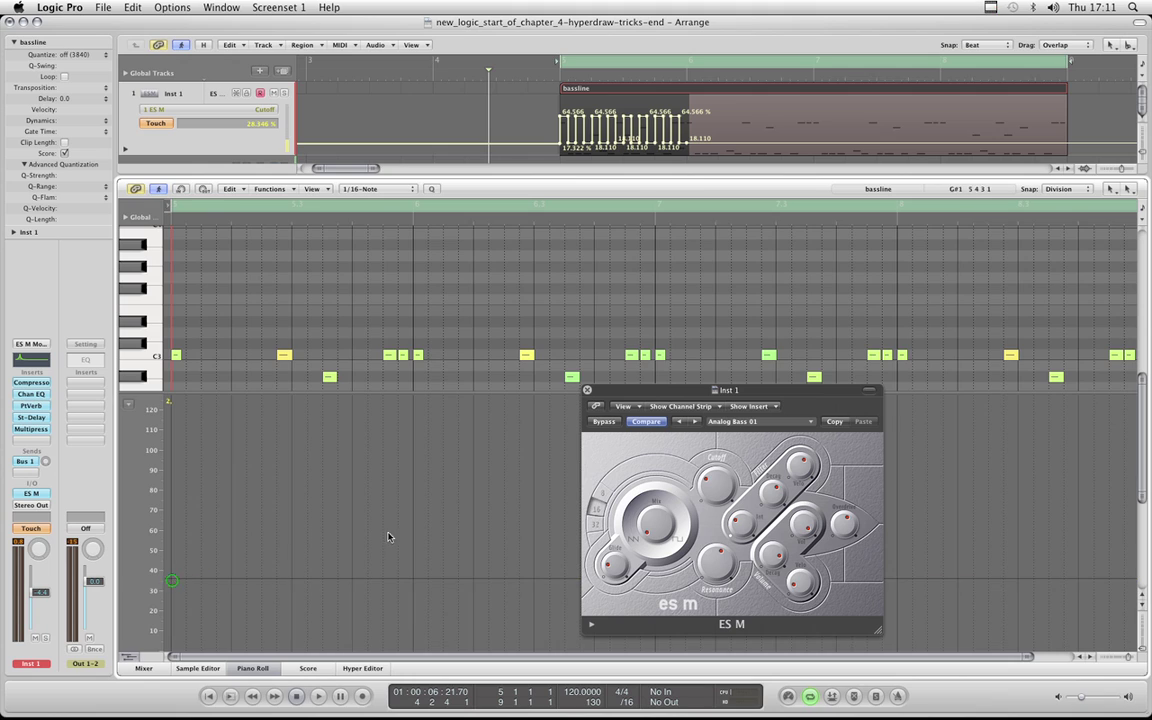
{"action": "left_click", "coordinate": [172, 579]}
Play the bassline with its stepped cutoff automation while adjusting the master level, and close the ES M window.
{"action": "key", "text": "space"}
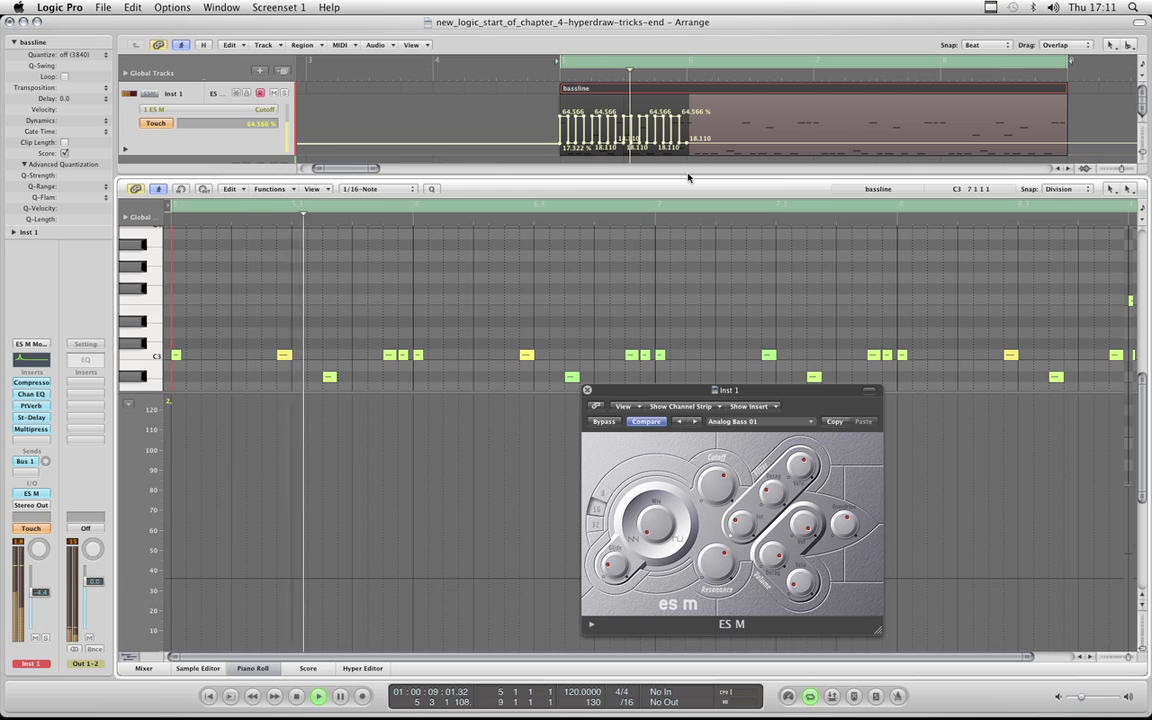
{"action": "key", "text": "space"}
{"action": "left_click", "coordinate": [1087, 698]}
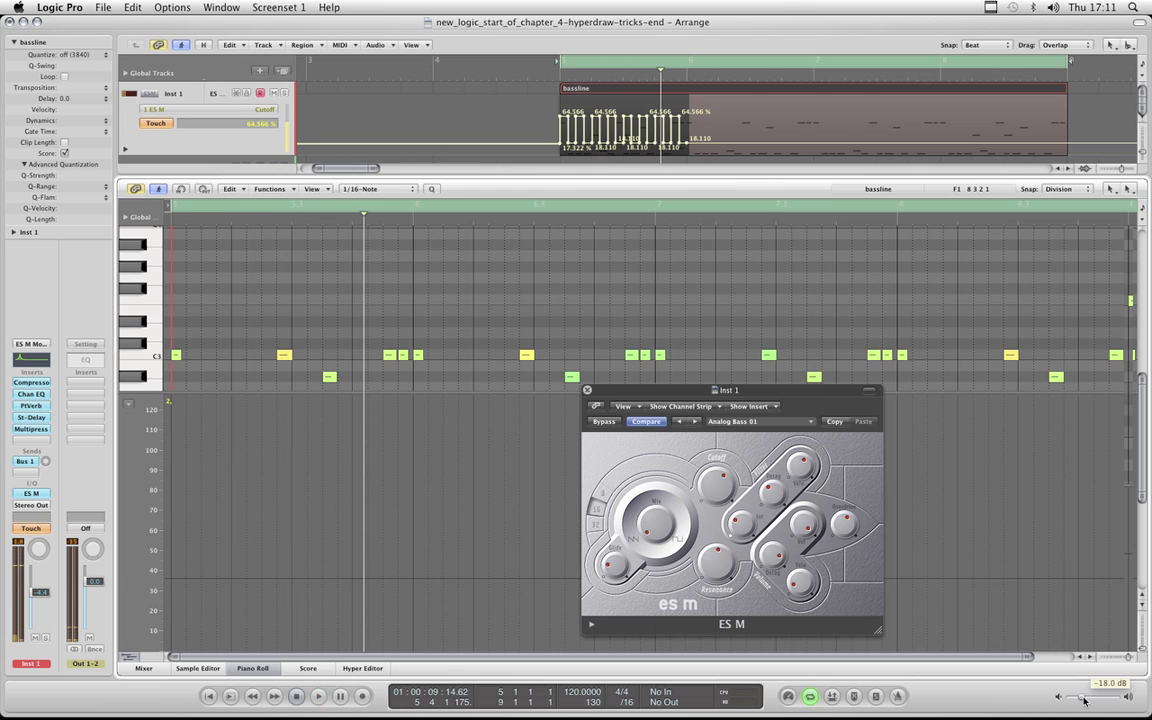
{"action": "key", "text": "space"}
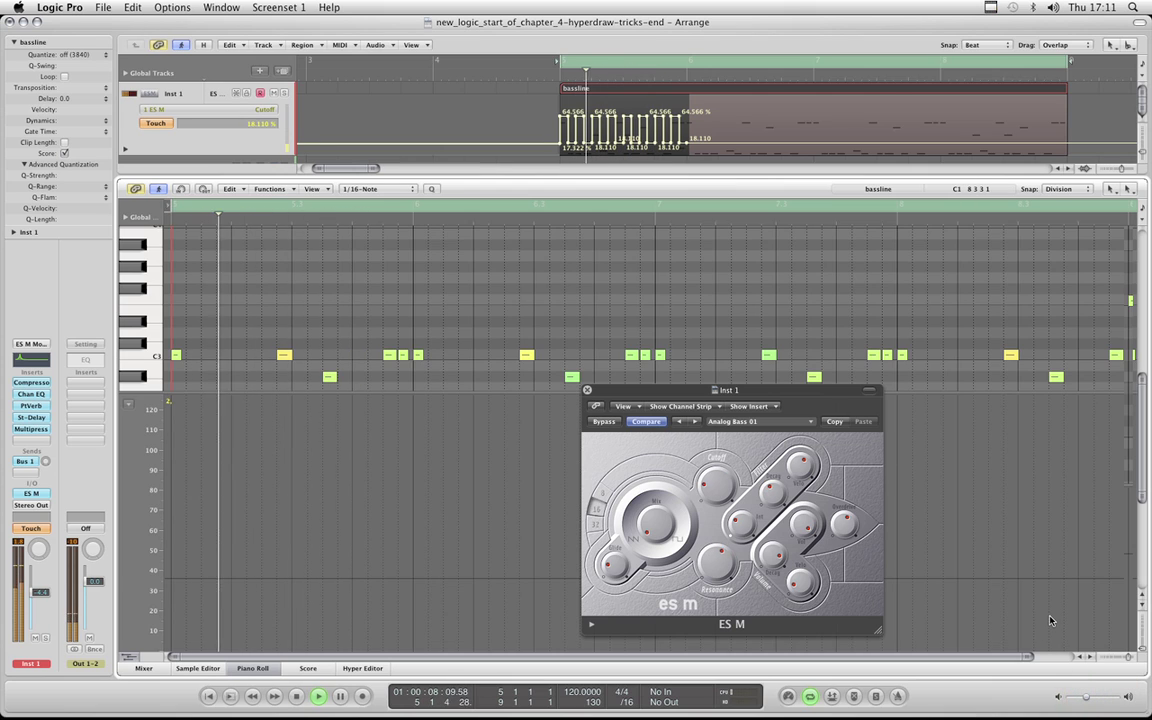
{"action": "left_click", "coordinate": [588, 391]}
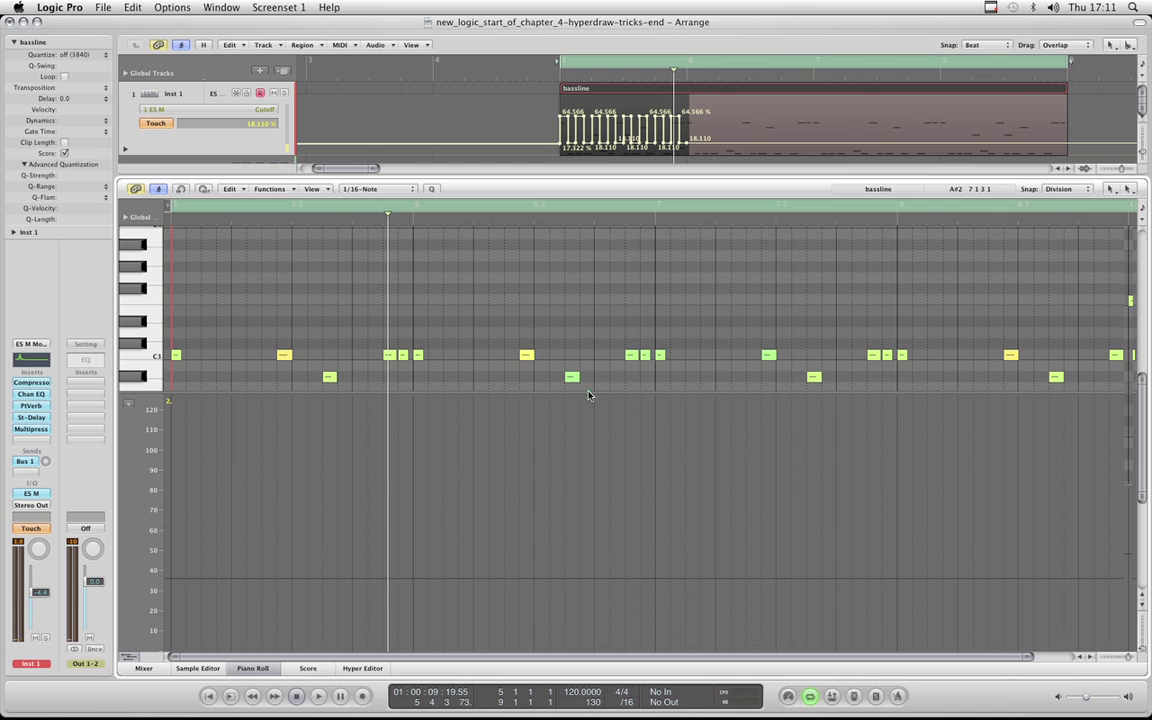
Clear the automation selection and close the Piano Roll, with the playhead placed at bar 6.
{"action": "left_click", "coordinate": [675, 76]}
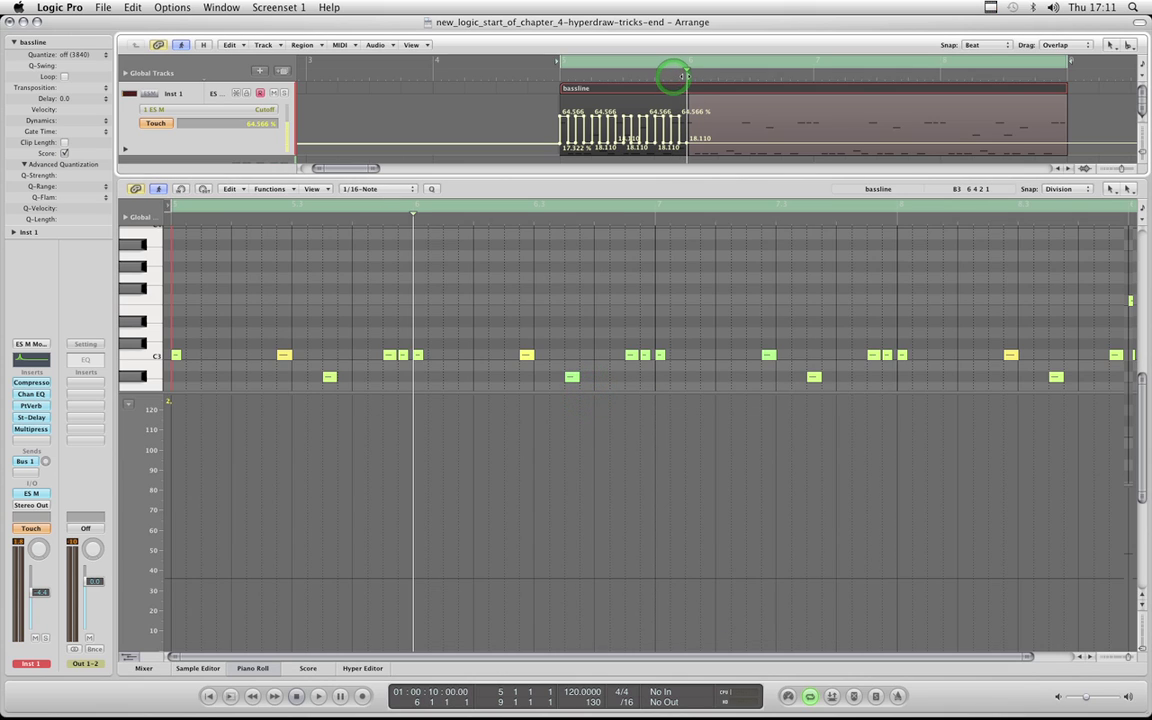
{"action": "left_click", "coordinate": [527, 96]}
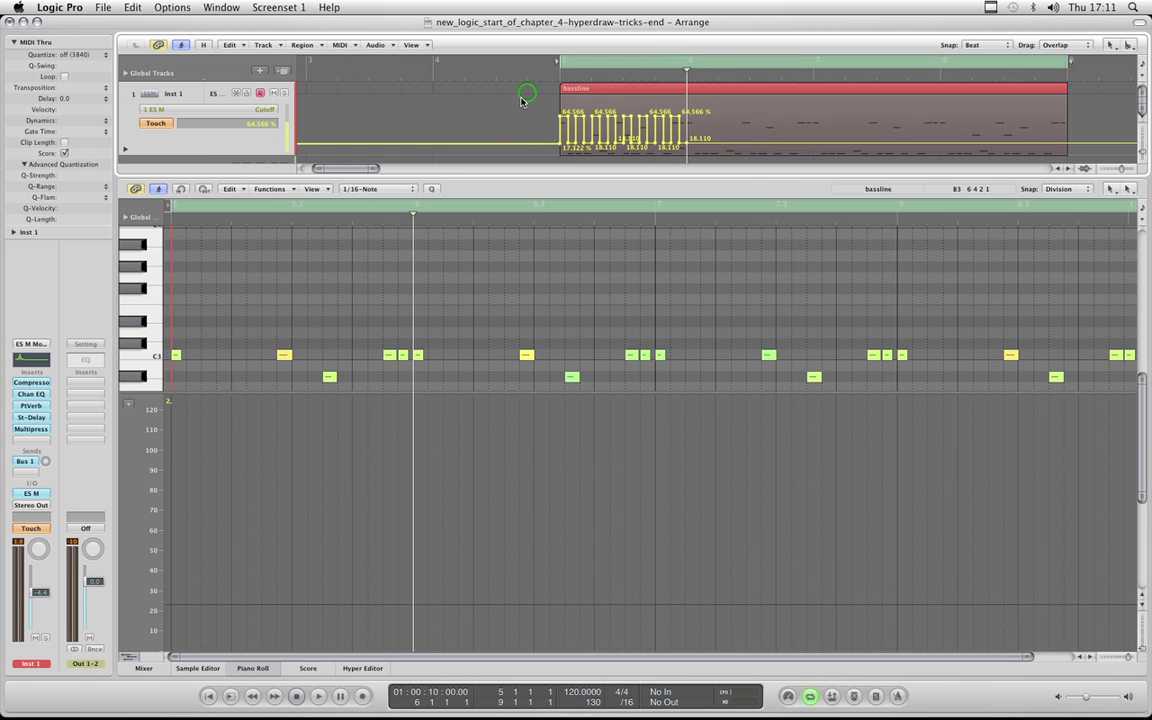
{"action": "key", "text": "Escape"}
{"action": "left_click", "coordinate": [578, 244]}
{"action": "left_click", "coordinate": [271, 669]}
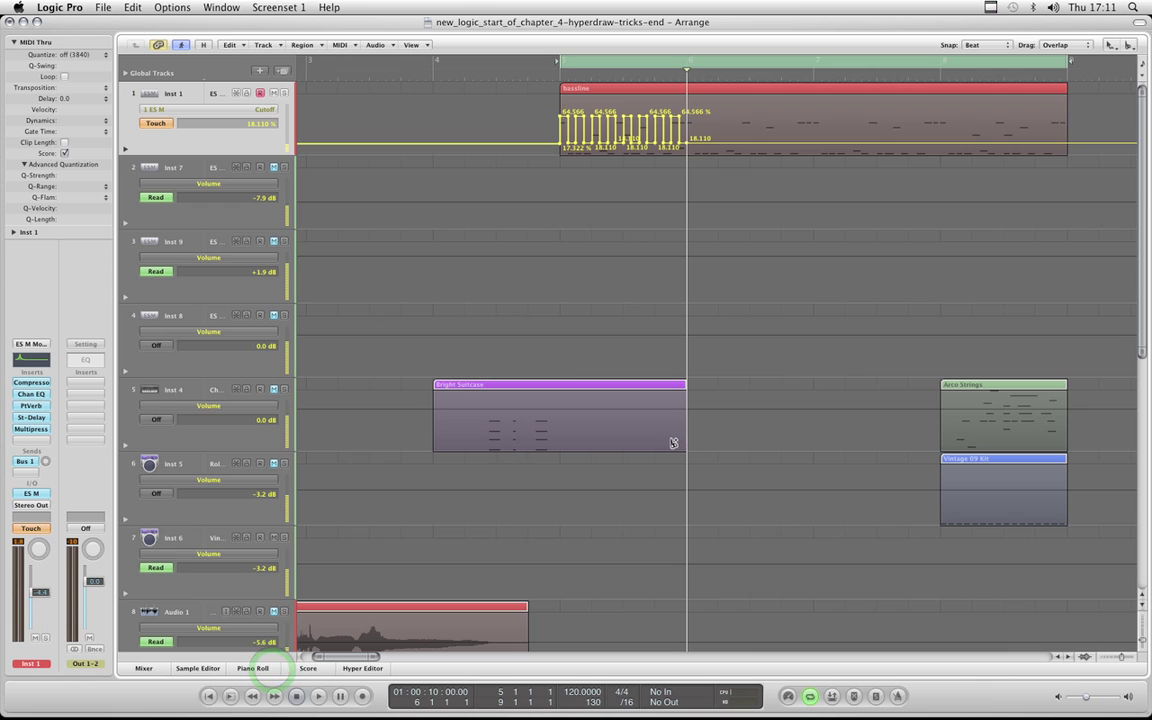
Select the stepped cutoff nodes in bar 5 of the bassline region with the Automation Select tool.
{"action": "key", "text": "ctrl+Right"}
{"action": "key", "text": "ctrl+Down"}
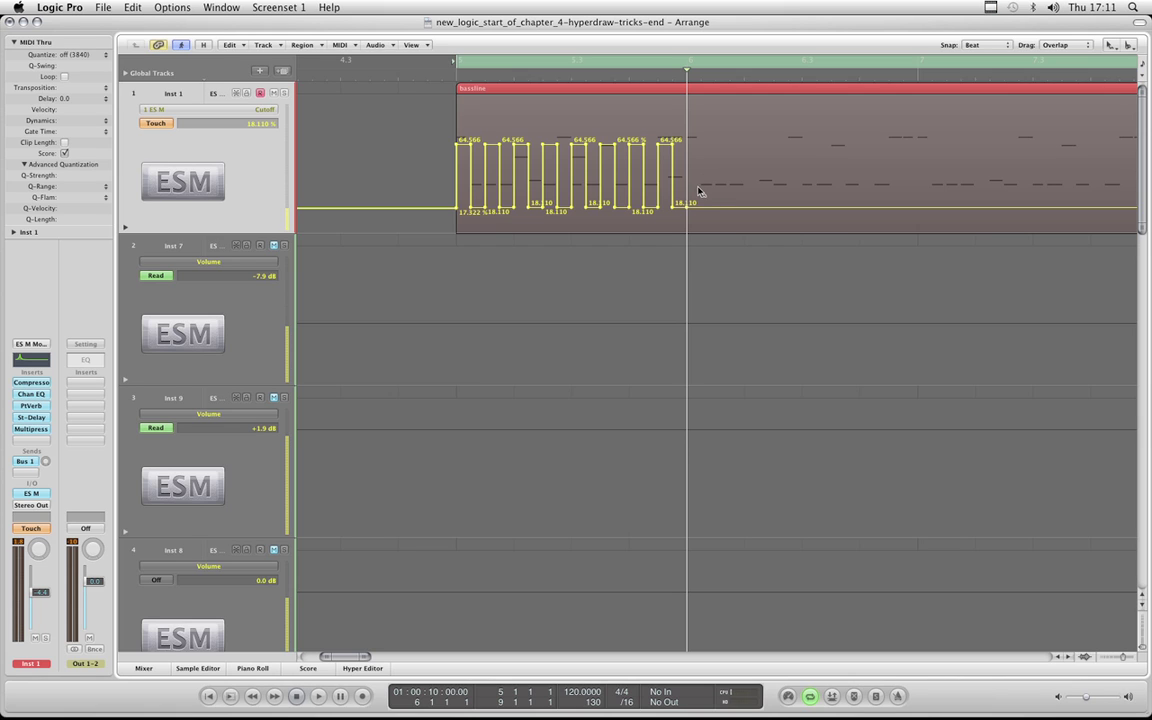
{"action": "key", "text": "Escape"}
{"action": "left_click", "coordinate": [632, 253]}
{"action": "left_click", "coordinate": [686, 210]}
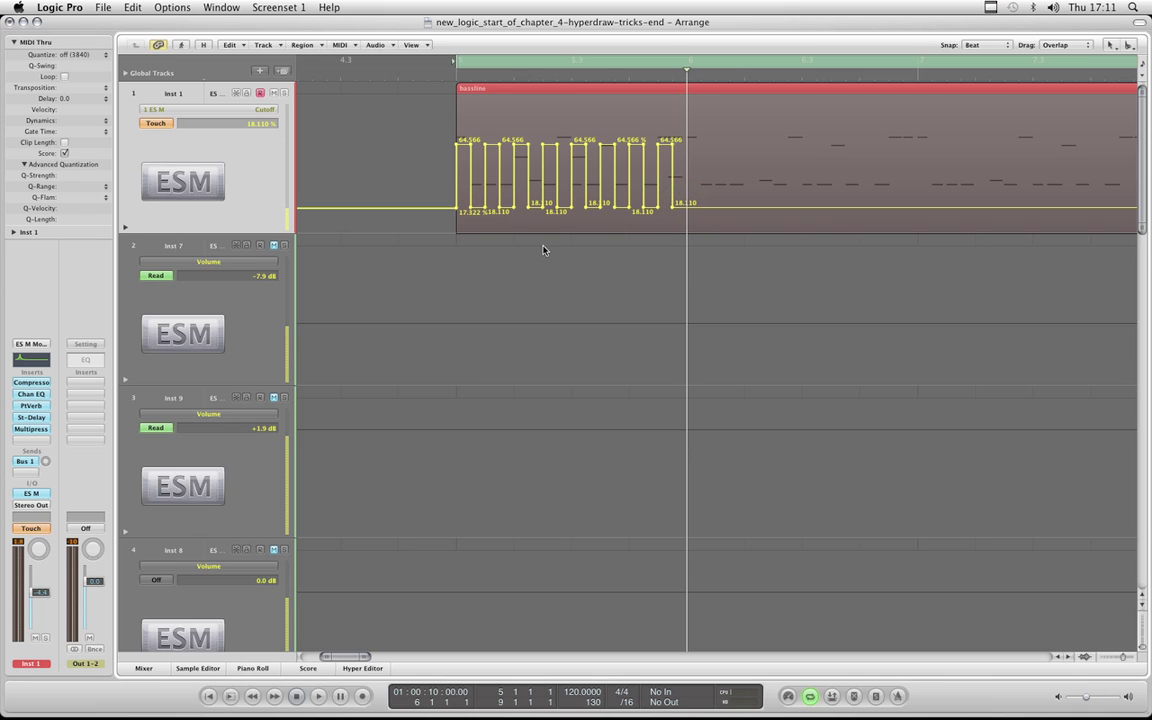
{"action": "key", "text": "Escape"}
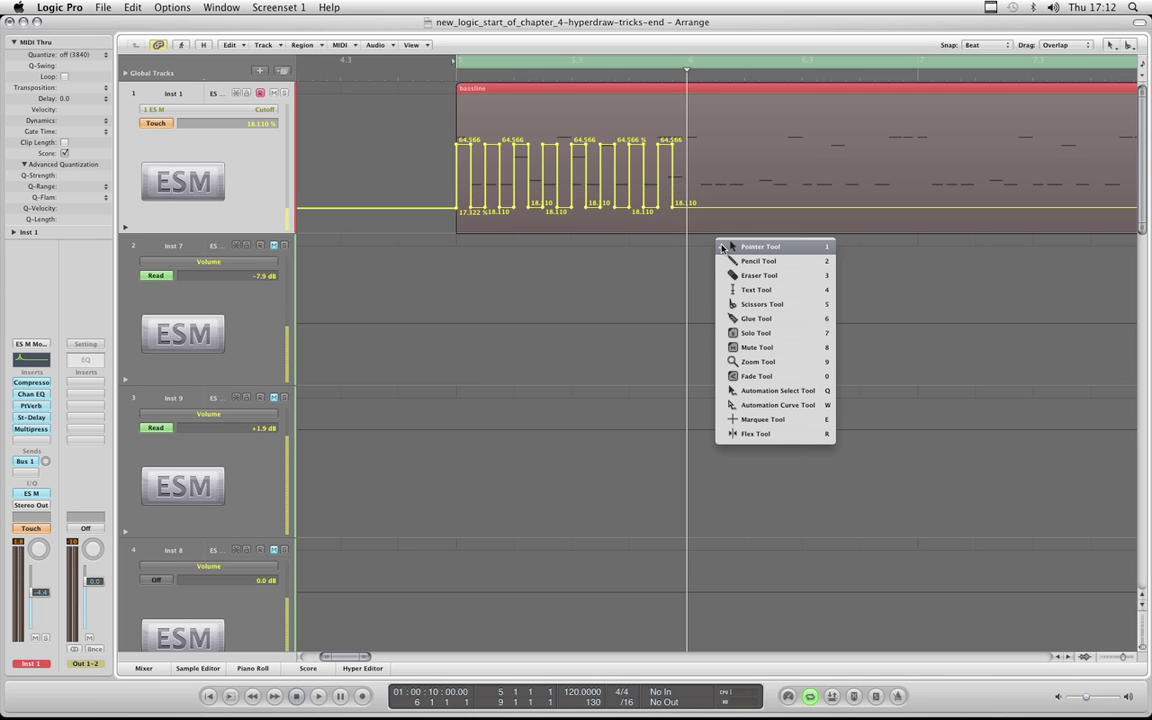
{"action": "left_click", "coordinate": [778, 390]}
{"action": "left_click_drag", "start_coordinate": [730, 122], "coordinate": [391, 260]}
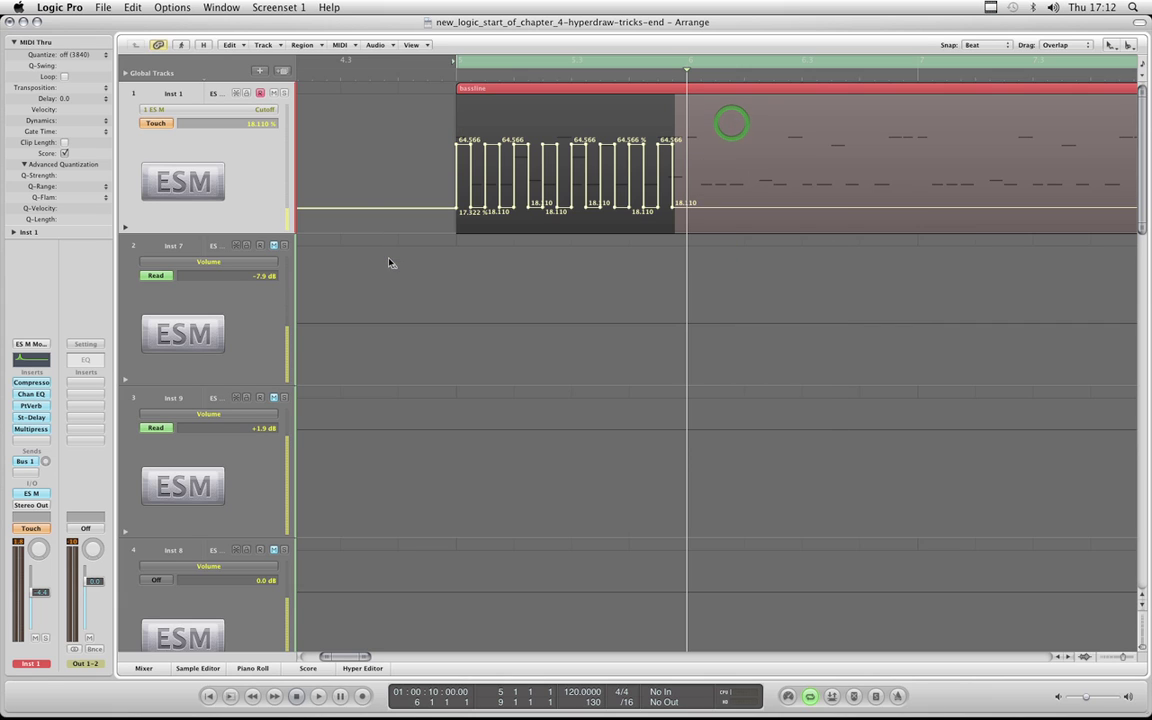
Copy the selected stepped cutoff pattern from bar 5 into bar 6 of the bassline region.
{"action": "left_click", "coordinate": [744, 79]}
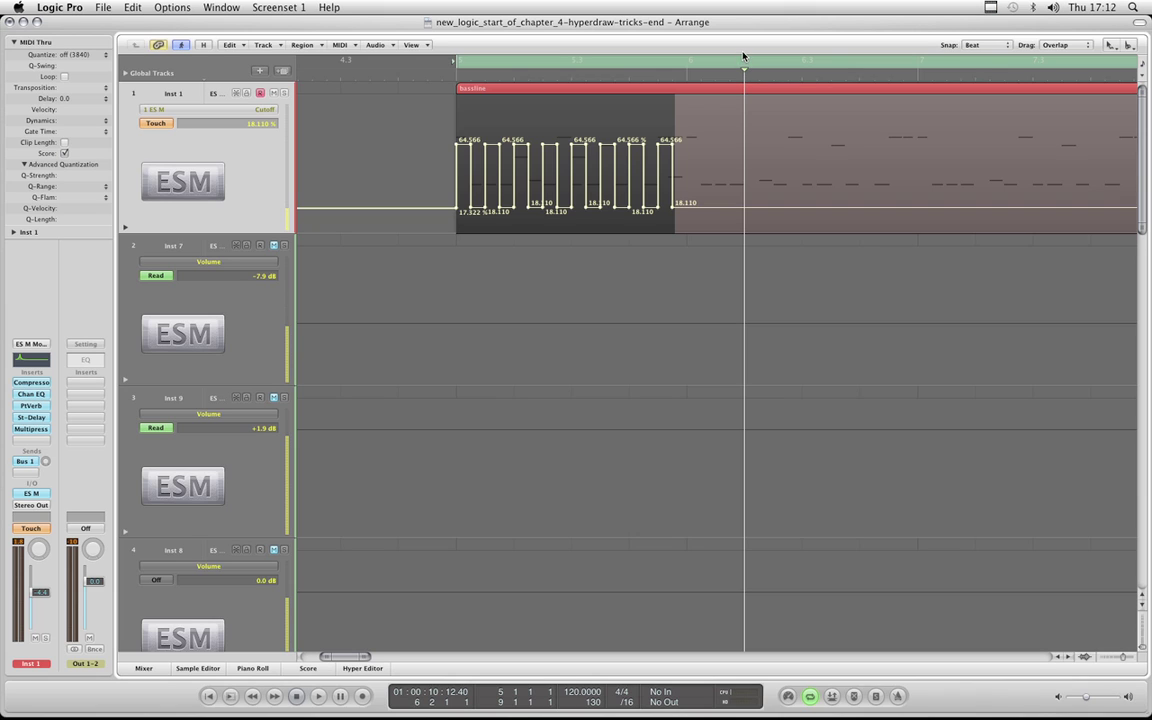
{"action": "left_click", "coordinate": [743, 55]}
{"action": "left_click_drag", "start_coordinate": [540, 156], "coordinate": [799, 172]}
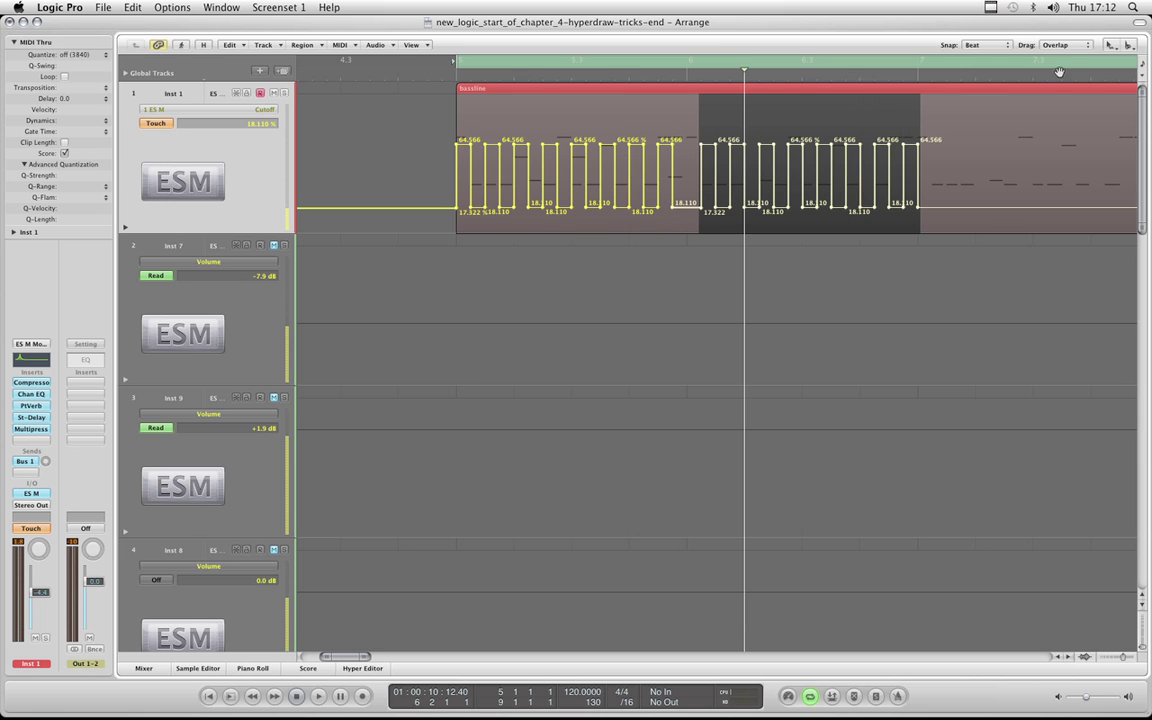
Align the copied cutoff pattern with the start of bar 6 using Division snap, and play the result.
{"action": "left_click", "coordinate": [1004, 46]}
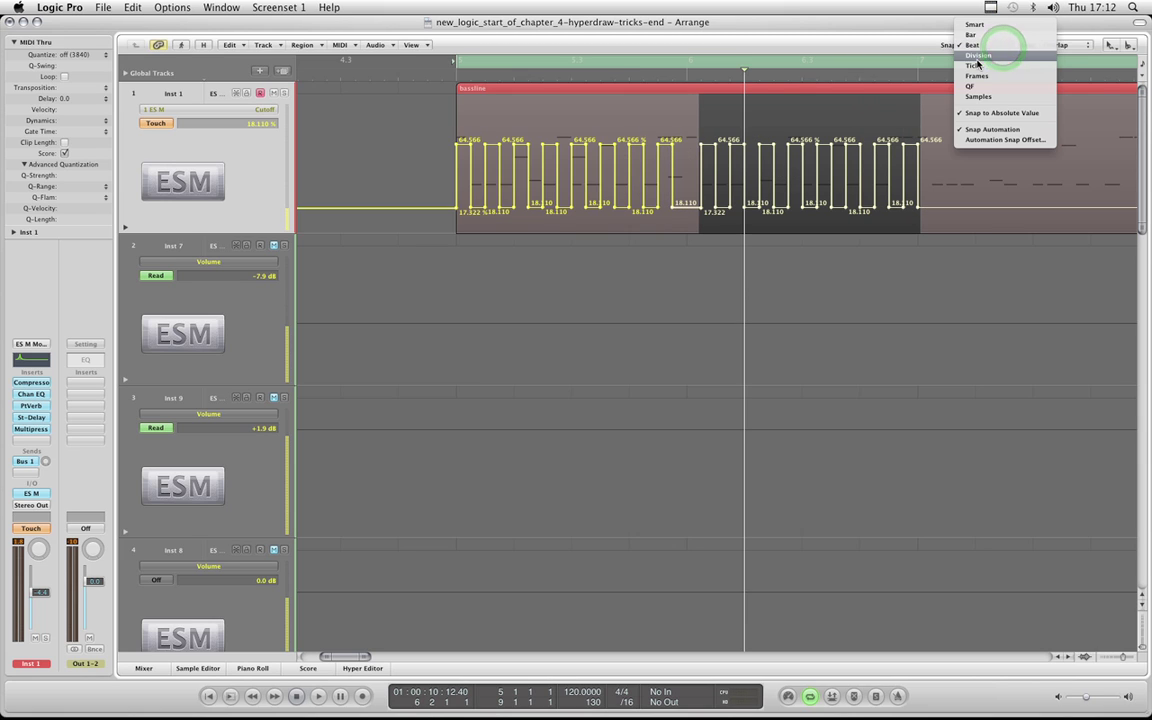
{"action": "left_click", "coordinate": [985, 62]}
{"action": "left_click_drag", "start_coordinate": [773, 160], "coordinate": [759, 160]}
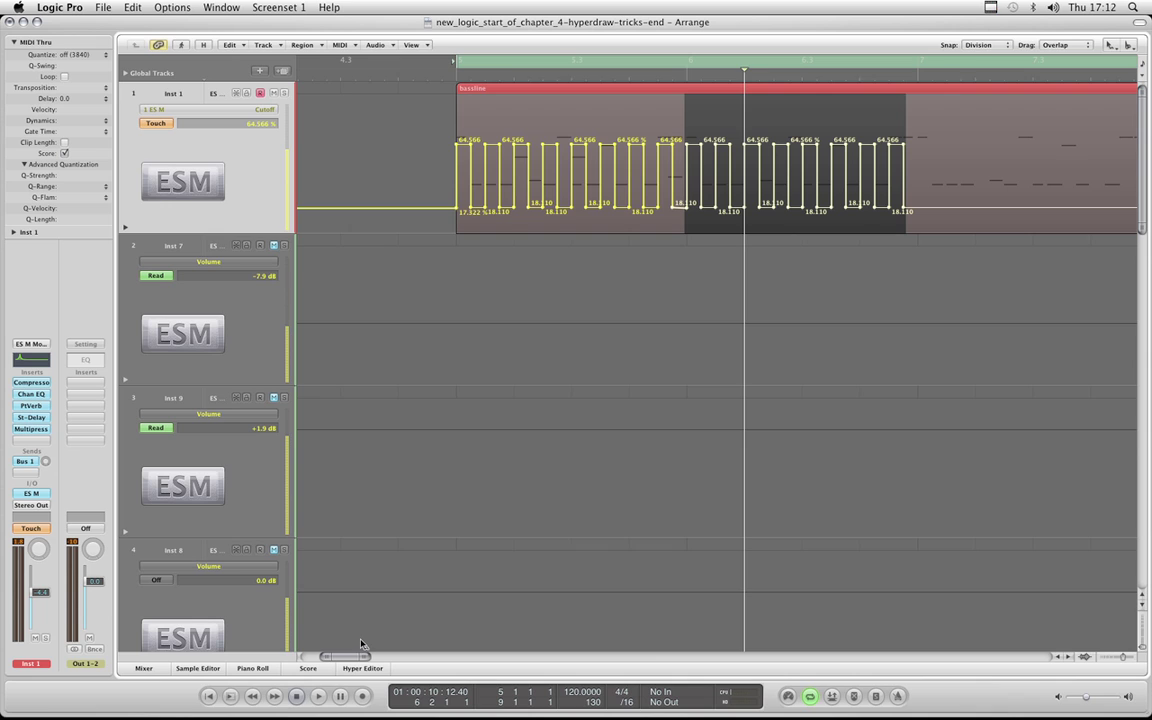
{"action": "key", "text": "space"}
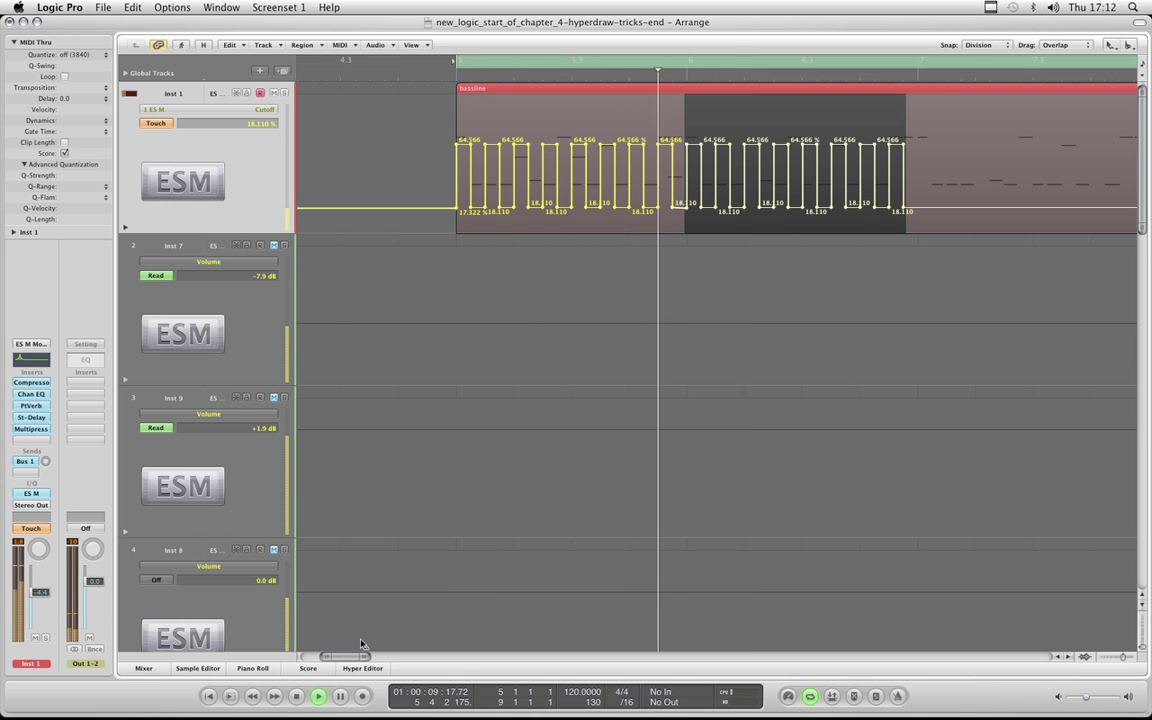
{"action": "key", "text": "space"}
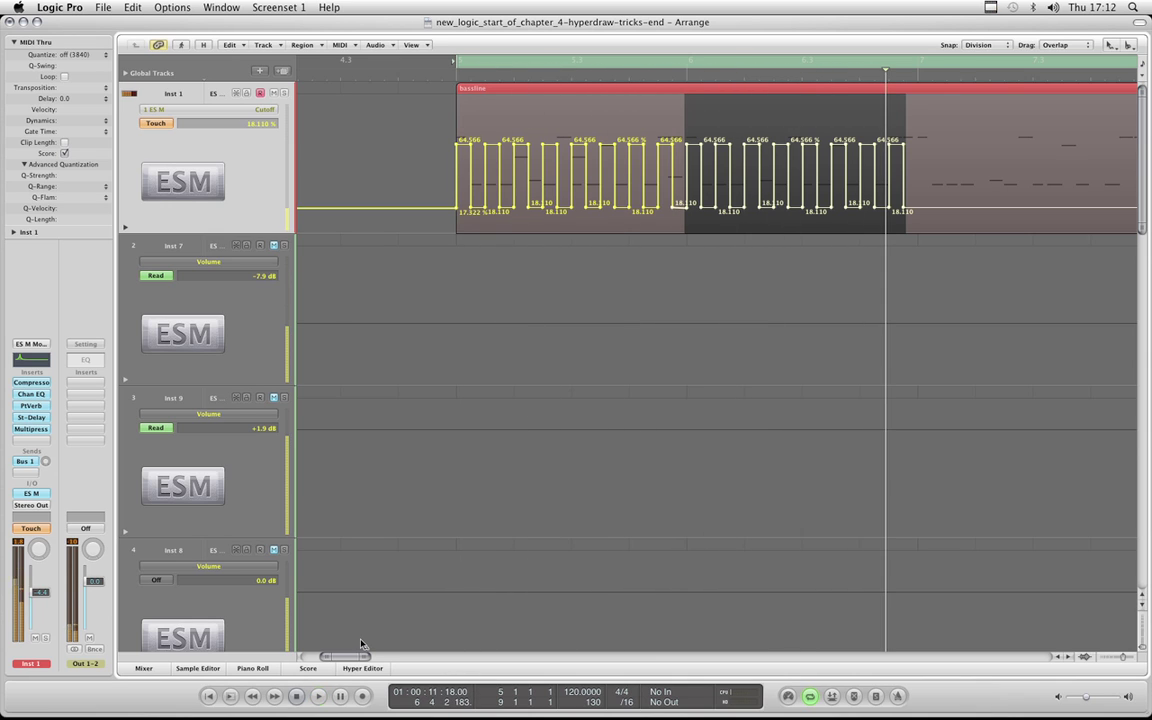
Place the playhead just before the bassline region, and return to the Pointer tool with no automation selected.
{"action": "left_click_drag", "start_coordinate": [346, 658], "coordinate": [342, 658]}
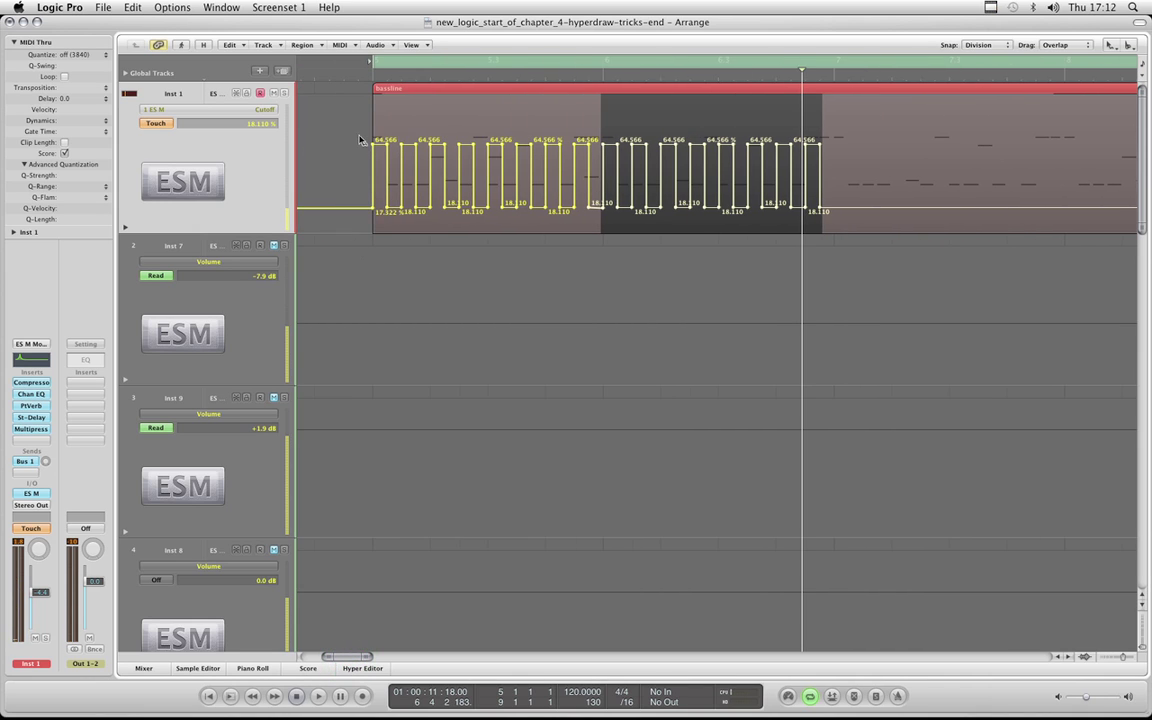
{"action": "left_click", "coordinate": [341, 80]}
{"action": "key", "text": "Escape"}
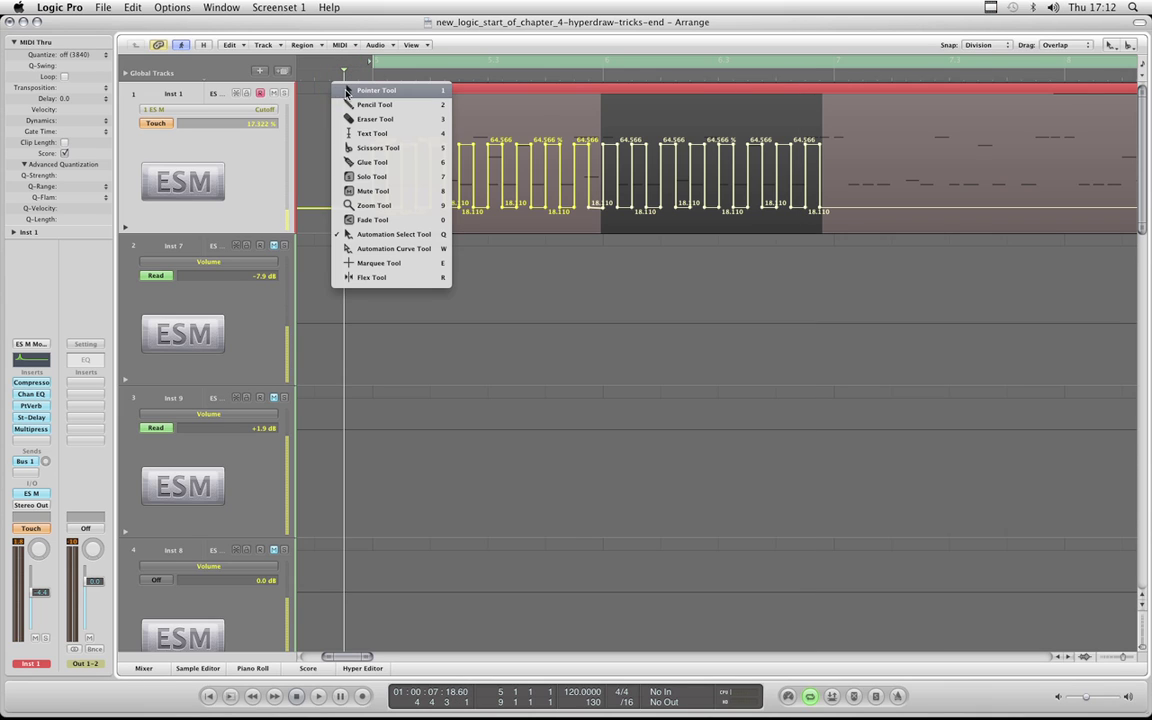
{"action": "left_click", "coordinate": [347, 91]}
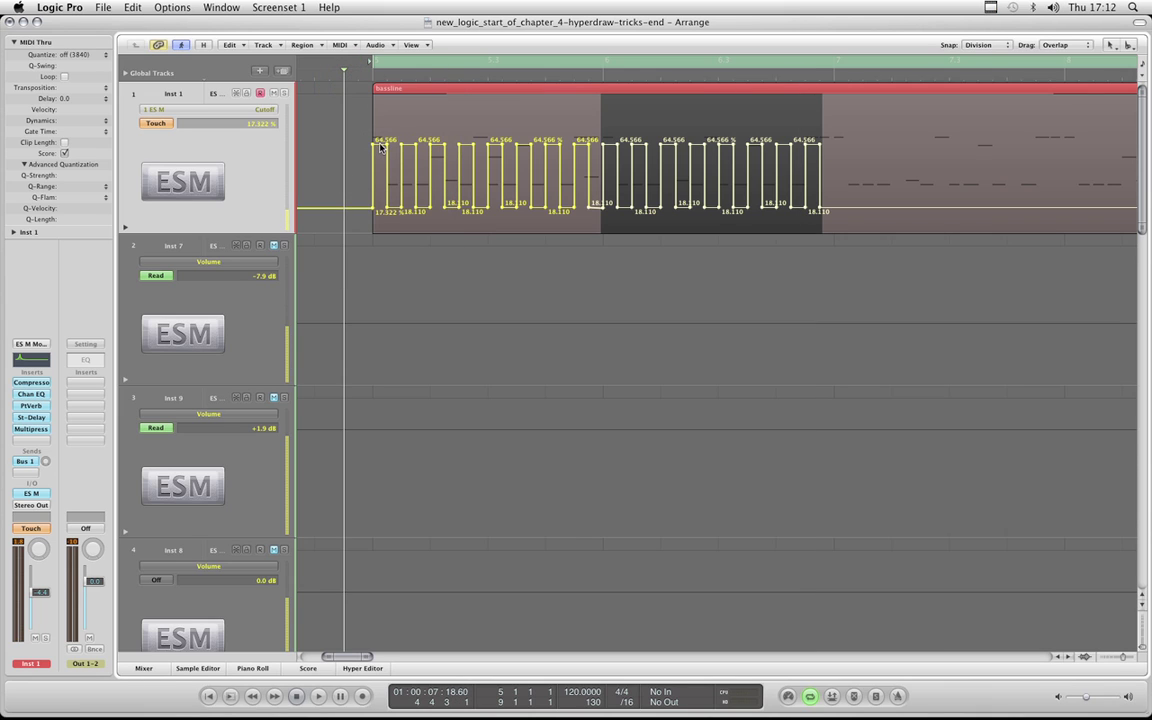
{"action": "left_click", "coordinate": [363, 90]}
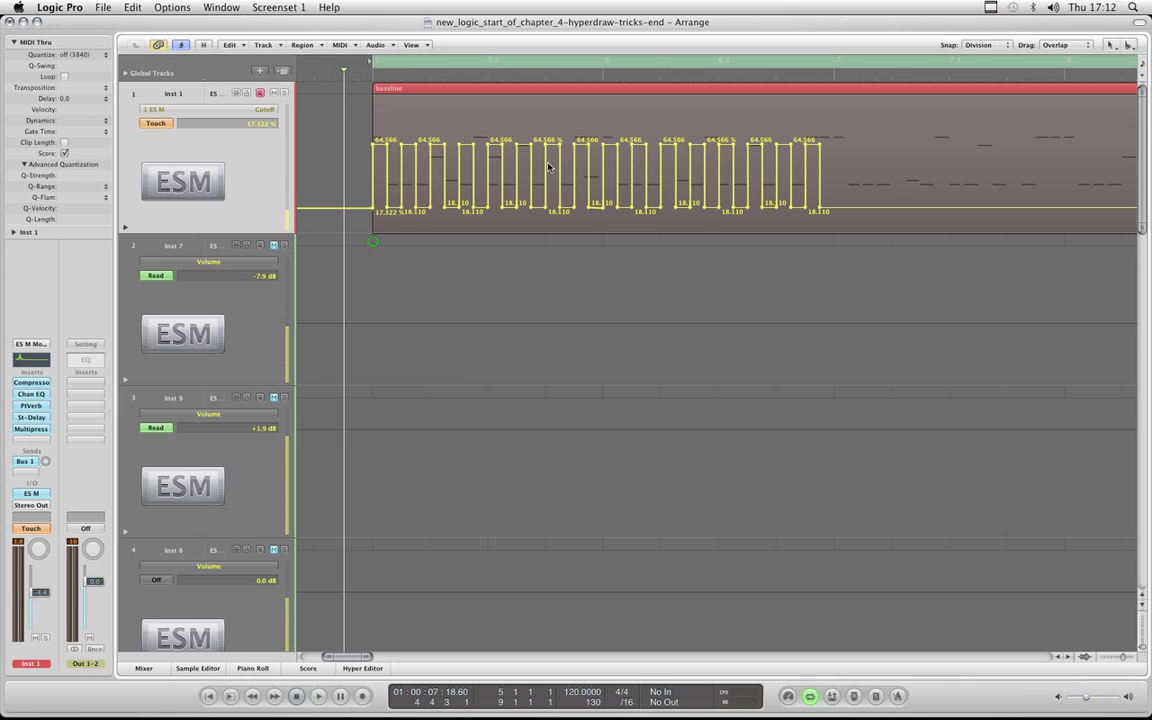
{"action": "left_click", "coordinate": [366, 241]}
{"action": "left_click", "coordinate": [380, 146]}
{"action": "left_click", "coordinate": [408, 146], "text": "shift"}
{"action": "left_click", "coordinate": [437, 146], "text": "shift"}
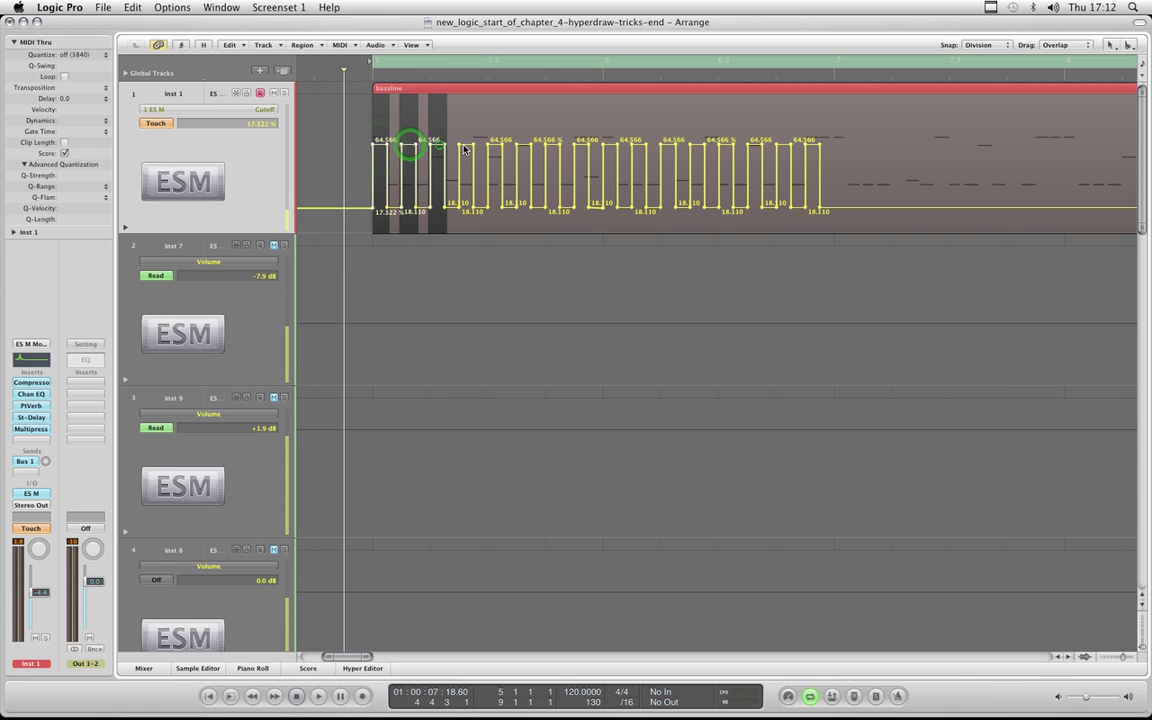
{"action": "left_click", "coordinate": [460, 146], "text": "shift"}
{"action": "left_click", "coordinate": [470, 77]}
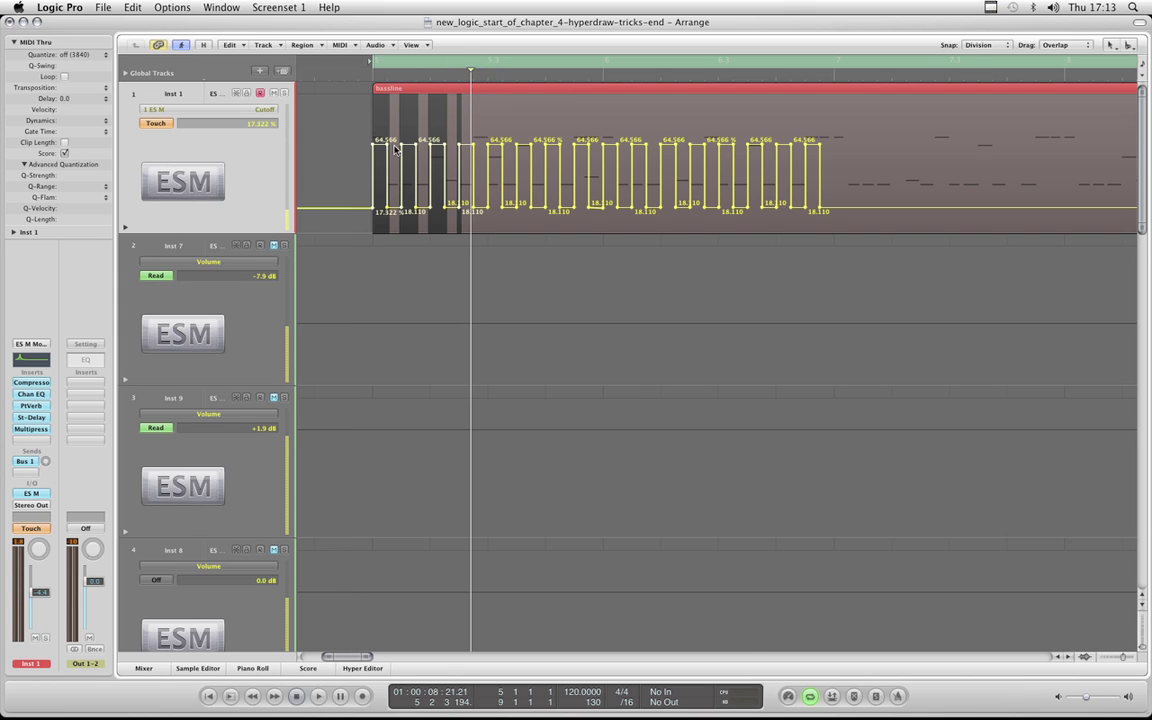
{"action": "left_click", "coordinate": [346, 89]}
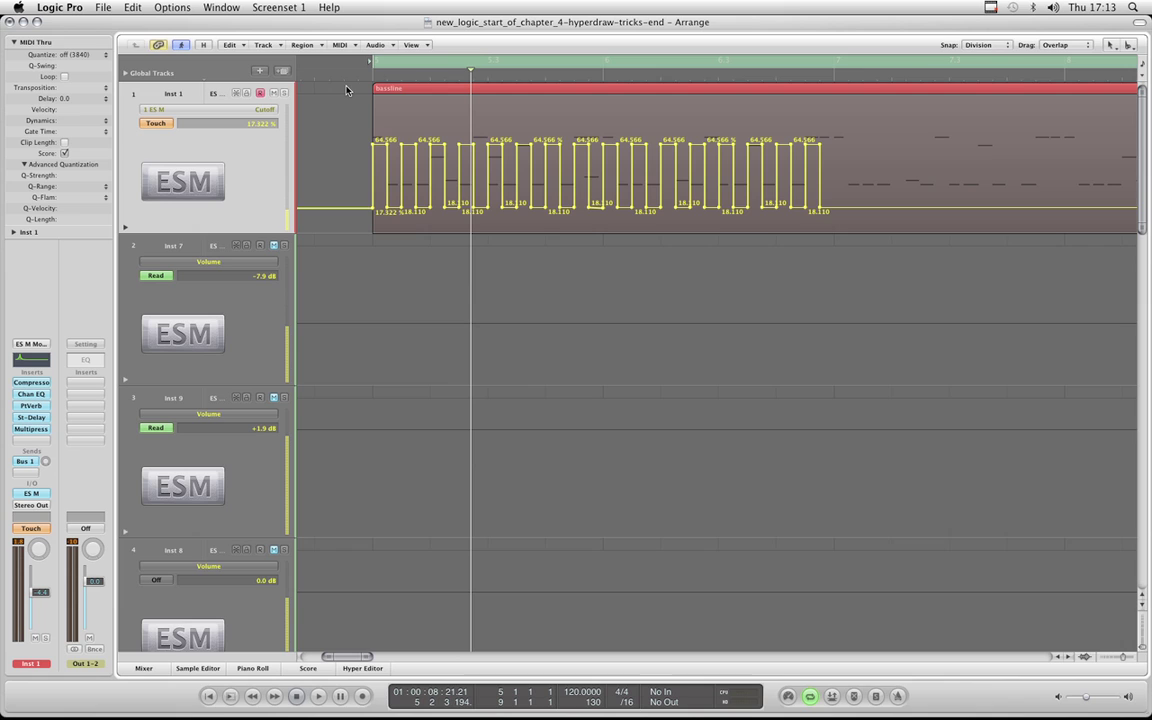
Raise the first nine high steps of the bassline's cutoff pattern together to 78.740 %, and play the result.
{"action": "left_click", "coordinate": [380, 146]}
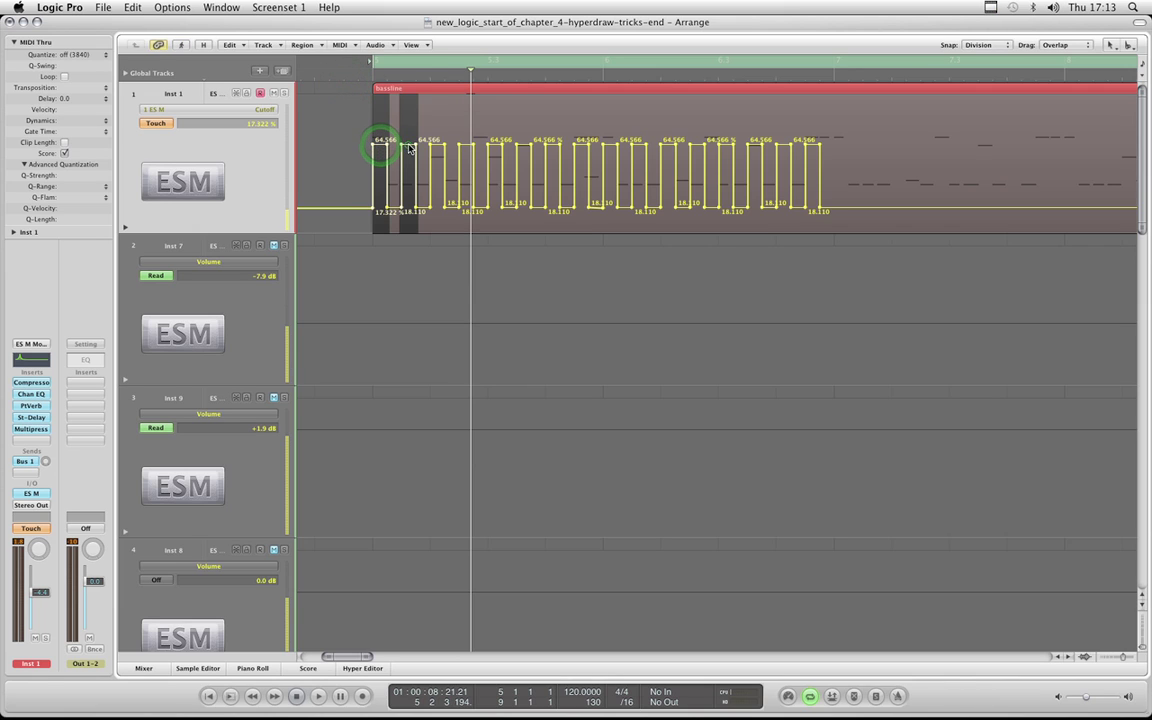
{"action": "left_click", "coordinate": [407, 146], "text": "shift"}
{"action": "left_click", "coordinate": [436, 146], "text": "shift"}
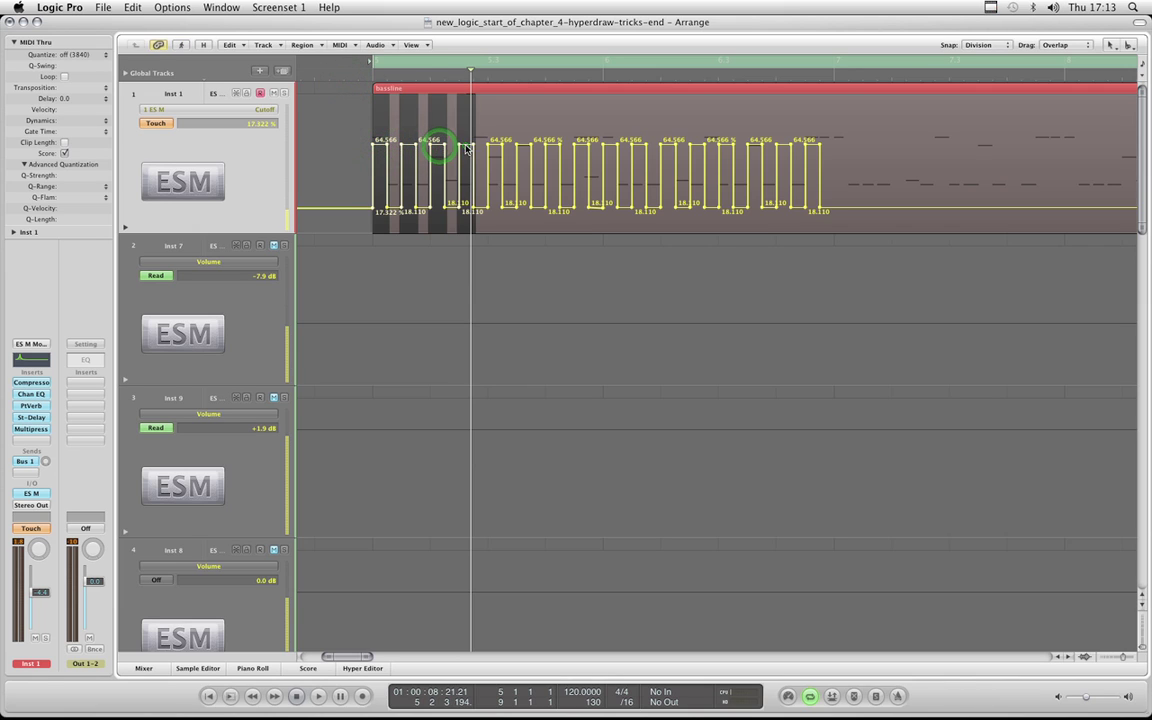
{"action": "left_click", "coordinate": [465, 146], "text": "shift"}
{"action": "left_click", "coordinate": [494, 146], "text": "shift"}
{"action": "left_click", "coordinate": [523, 146], "text": "shift"}
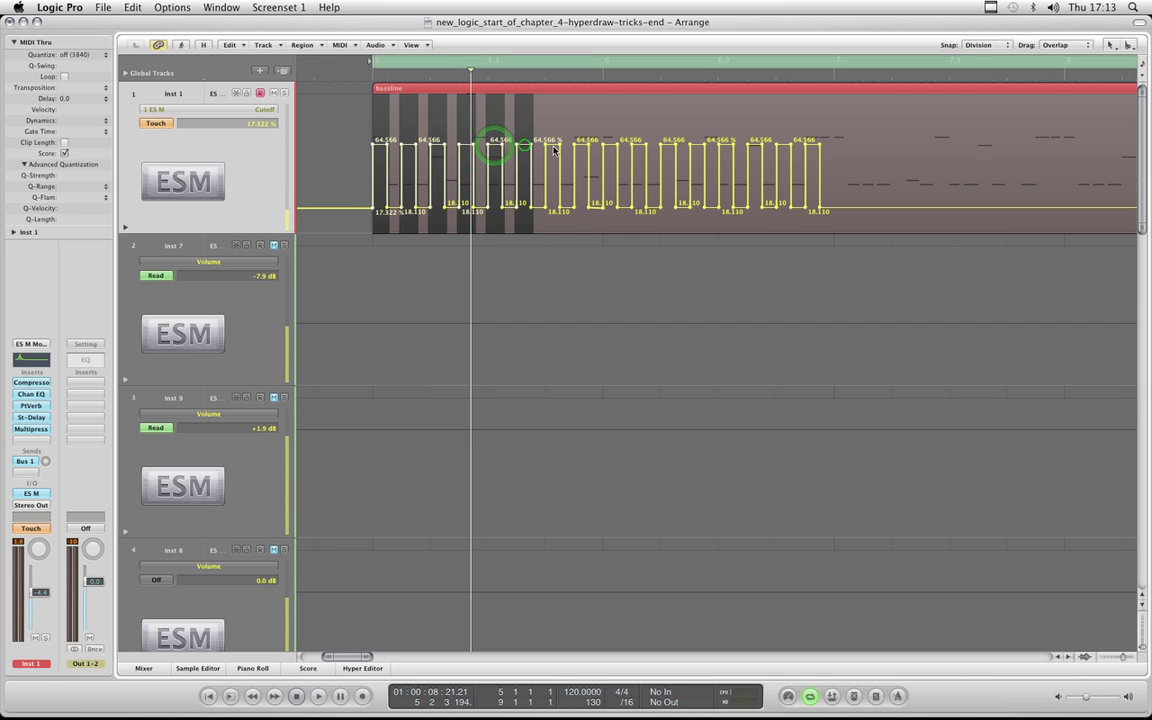
{"action": "left_click", "coordinate": [552, 146], "text": "shift"}
{"action": "left_click", "coordinate": [581, 146], "text": "shift"}
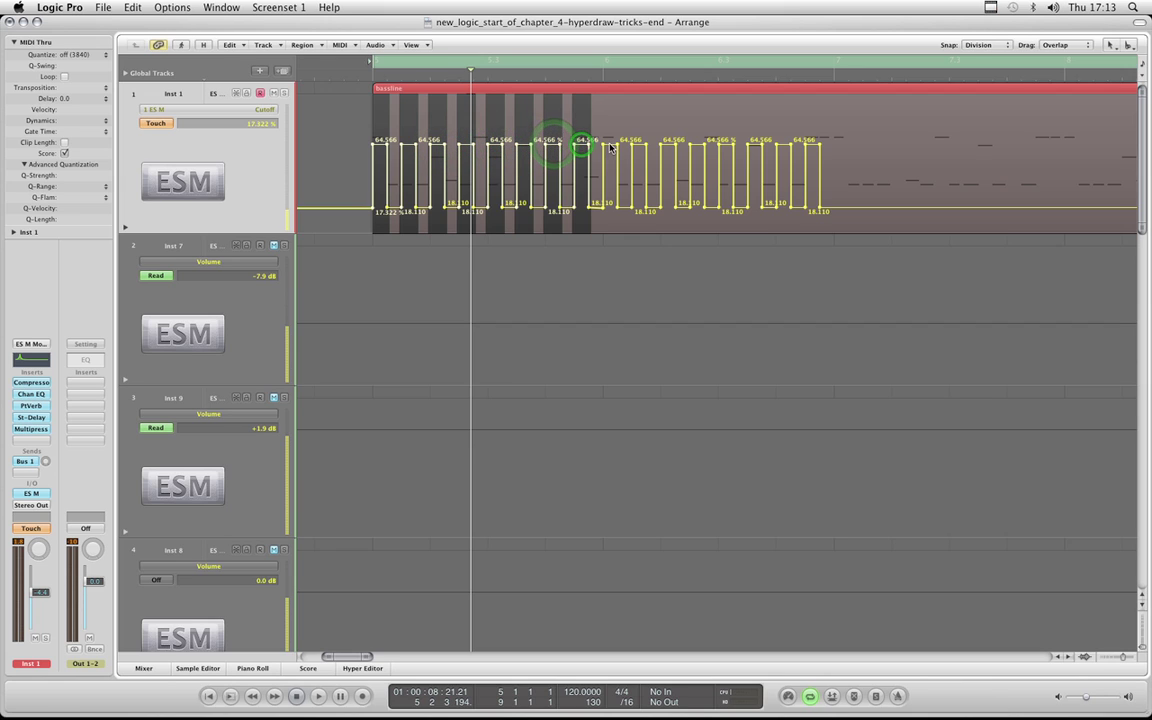
{"action": "left_click", "coordinate": [610, 146], "text": "shift"}
{"action": "left_click_drag", "start_coordinate": [611, 148], "coordinate": [611, 127]}
{"action": "key", "text": "space"}
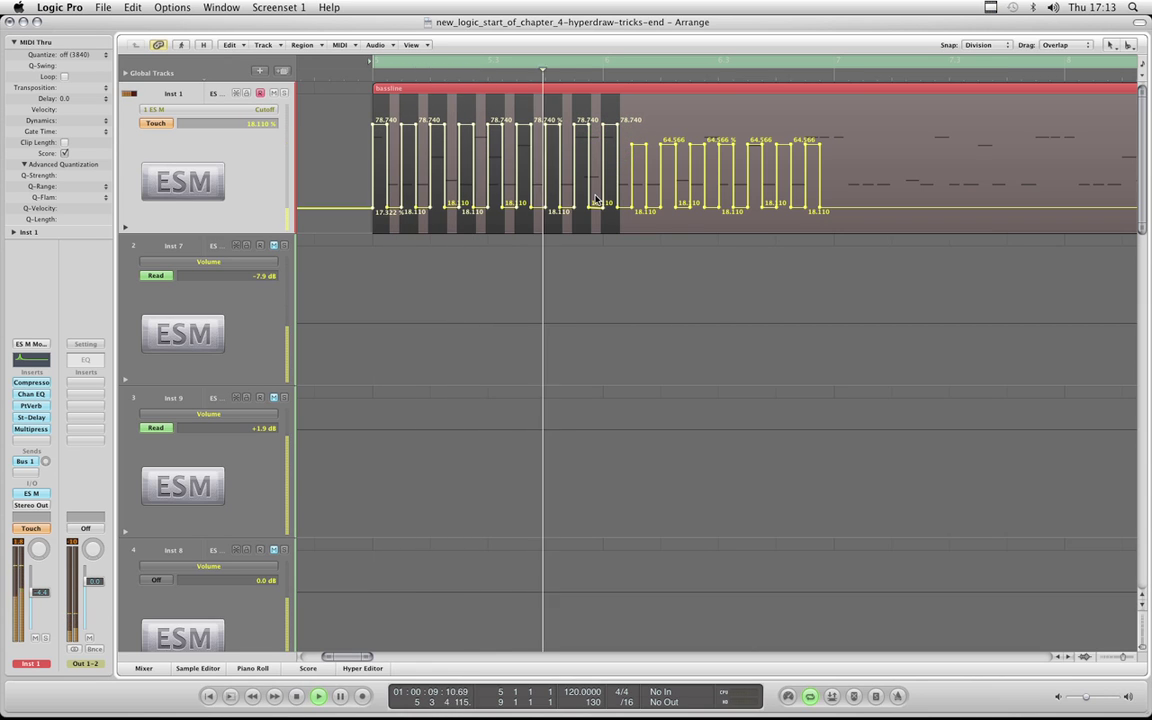
{"action": "key", "text": "space"}
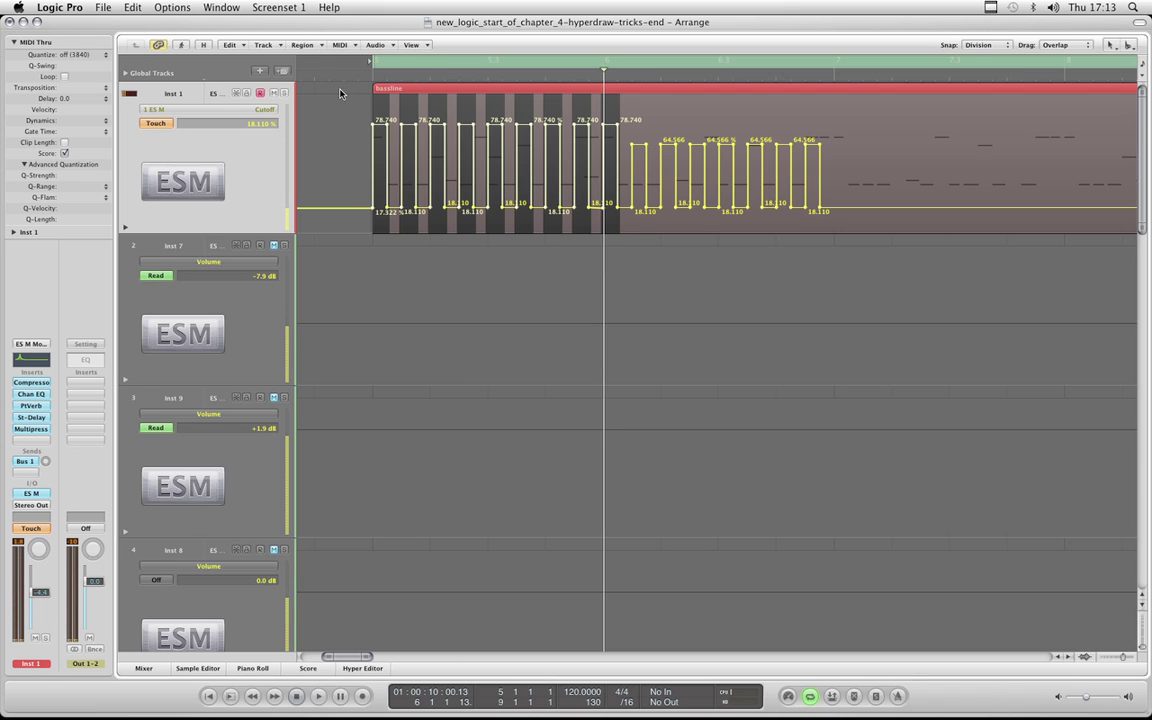
Lower the first seven low steps of the cutoff pattern together to 4.724 %, and play the result.
{"action": "left_click", "coordinate": [340, 90]}
{"action": "left_click", "coordinate": [393, 210]}
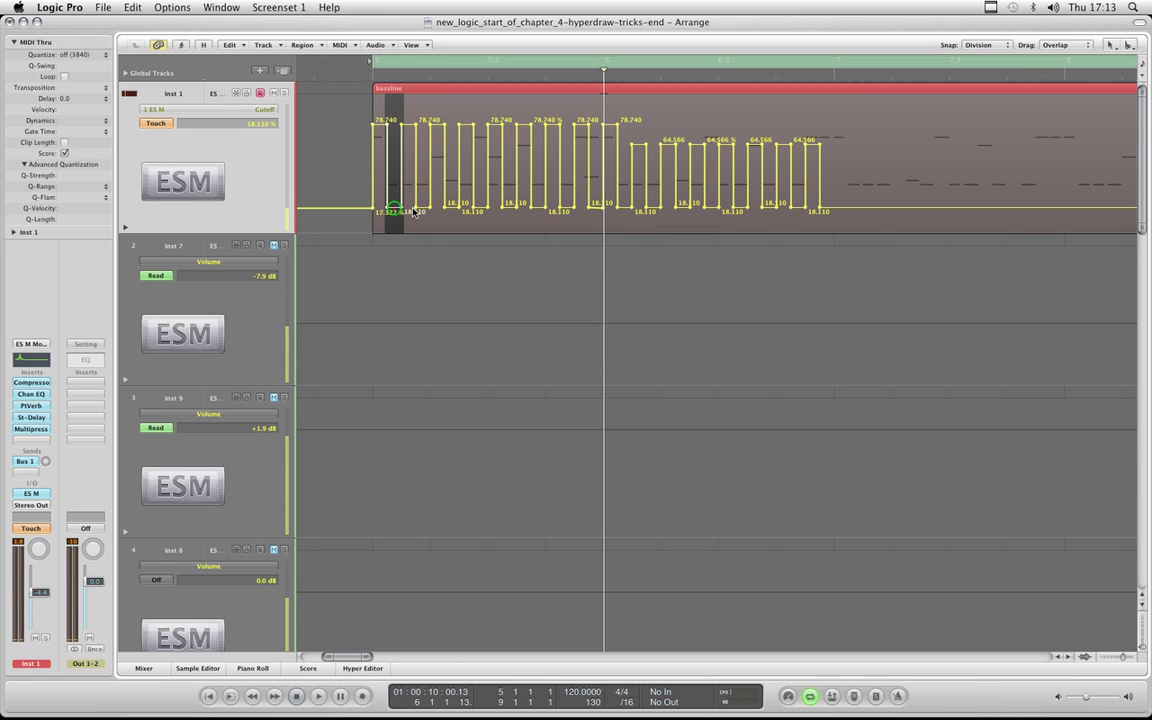
{"action": "left_click", "coordinate": [423, 210]}
{"action": "left_click", "coordinate": [452, 205]}
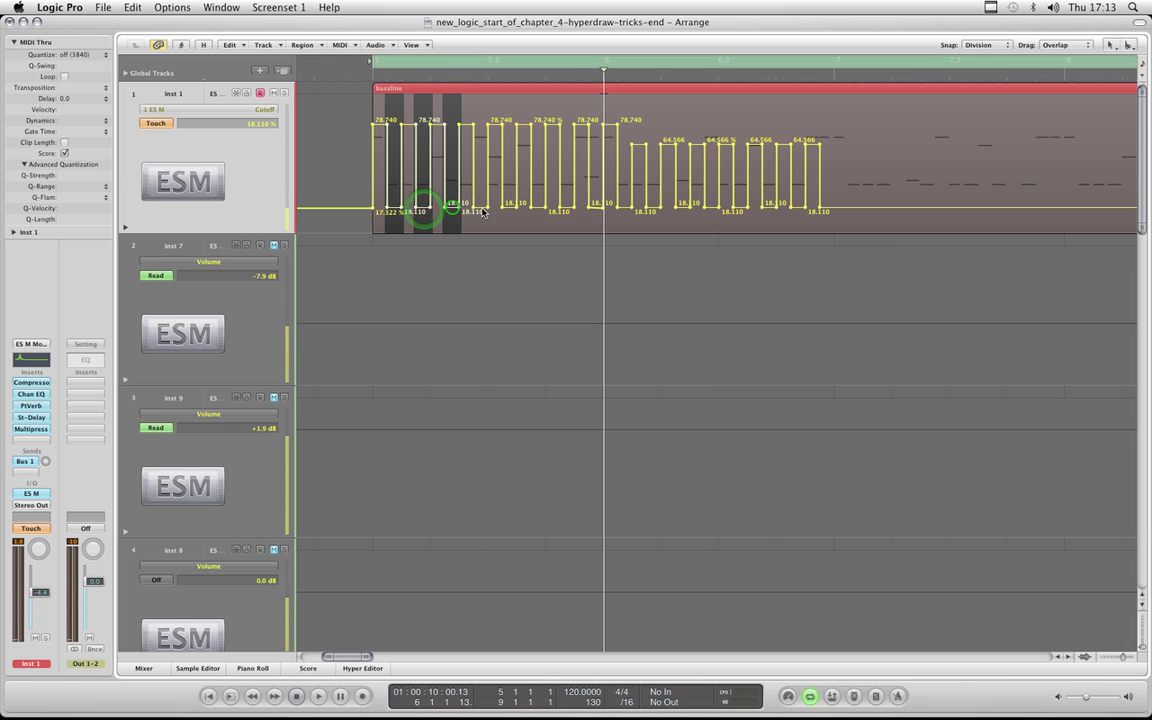
{"action": "left_click", "coordinate": [476, 208]}
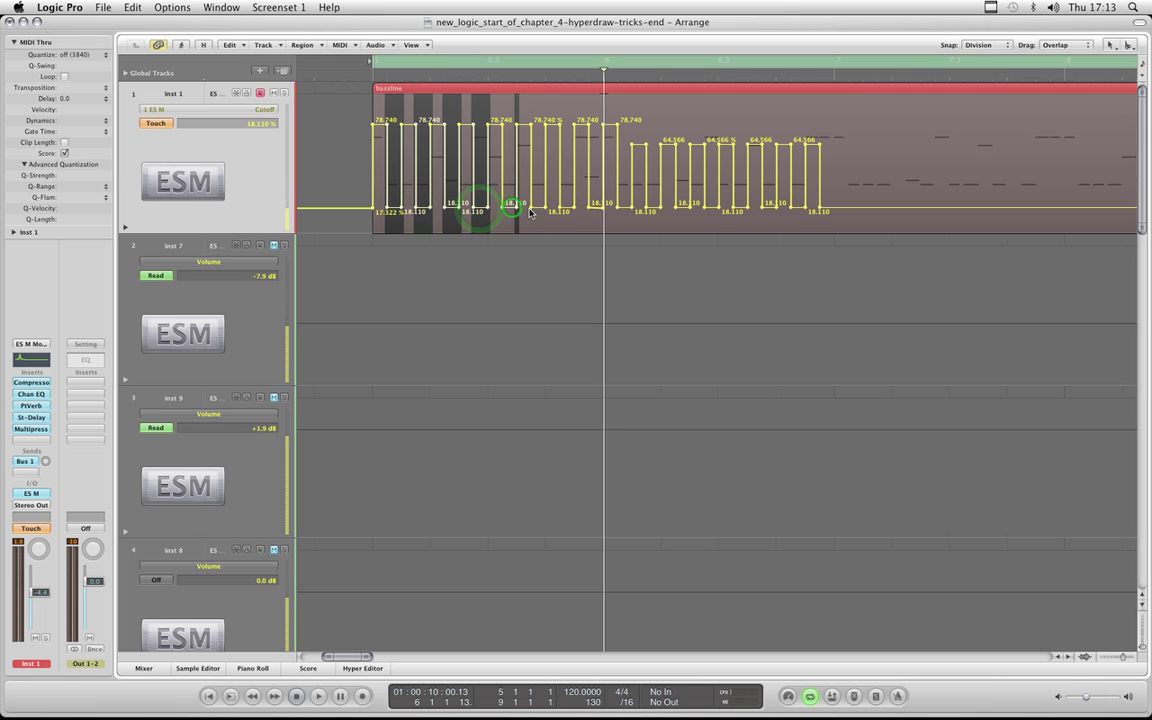
{"action": "left_click", "coordinate": [511, 208]}
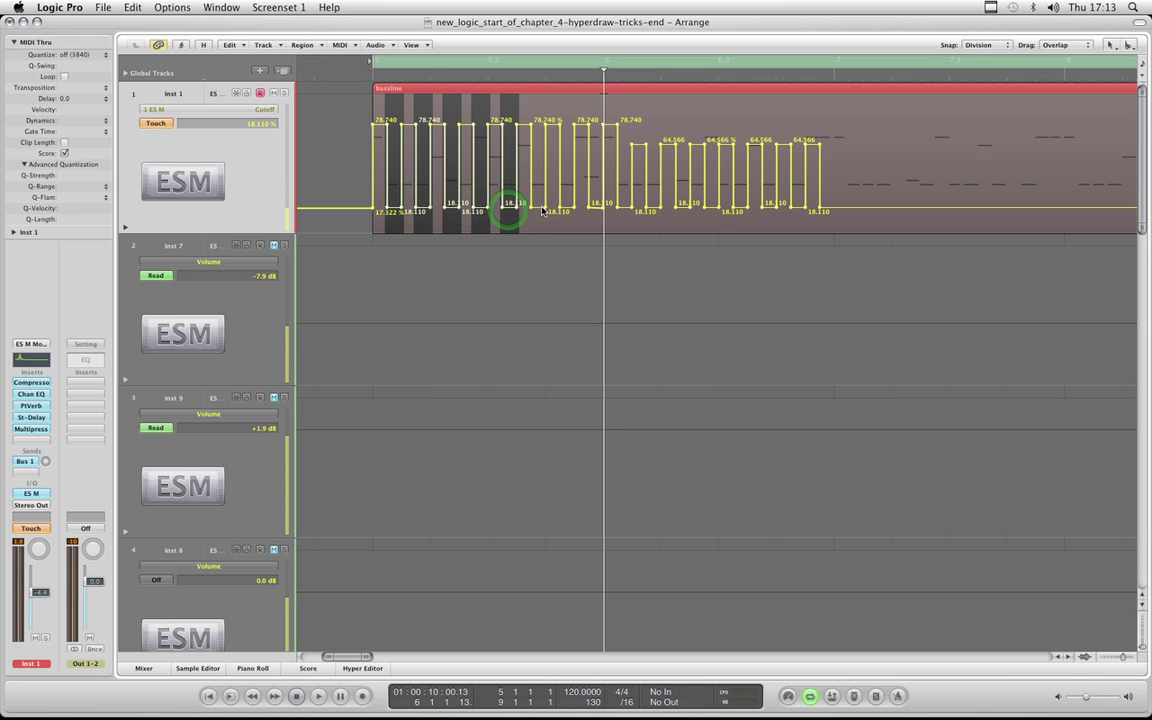
{"action": "left_click", "coordinate": [541, 210]}
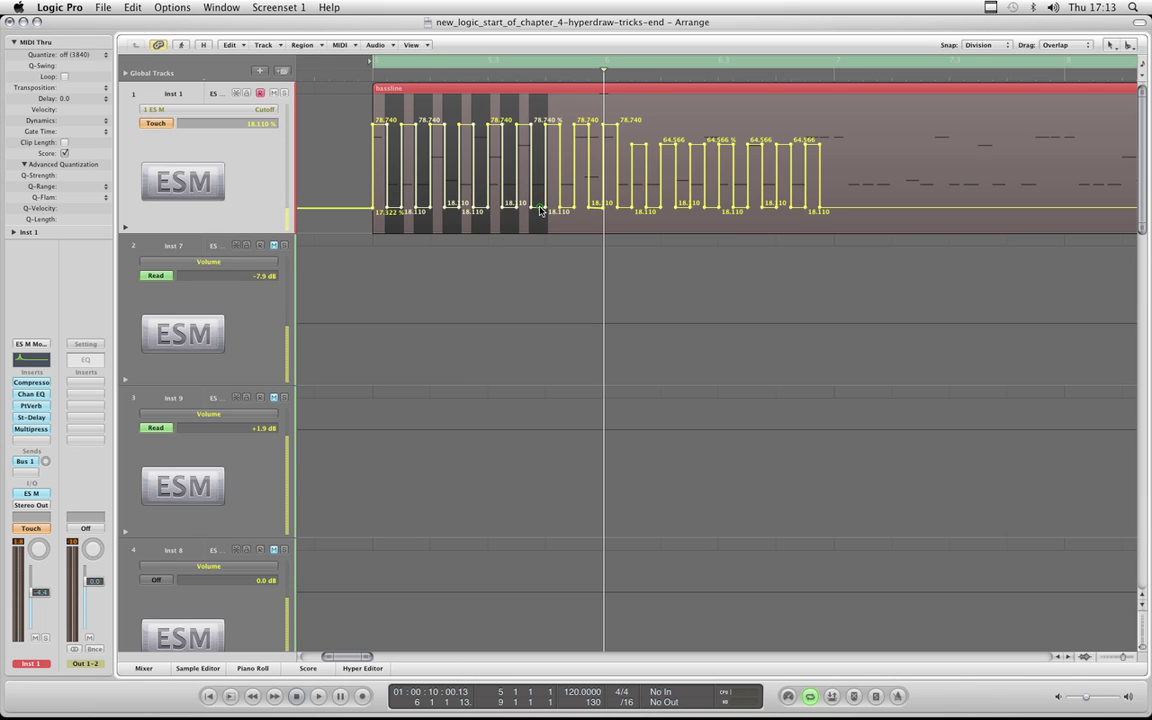
{"action": "left_click", "coordinate": [567, 211]}
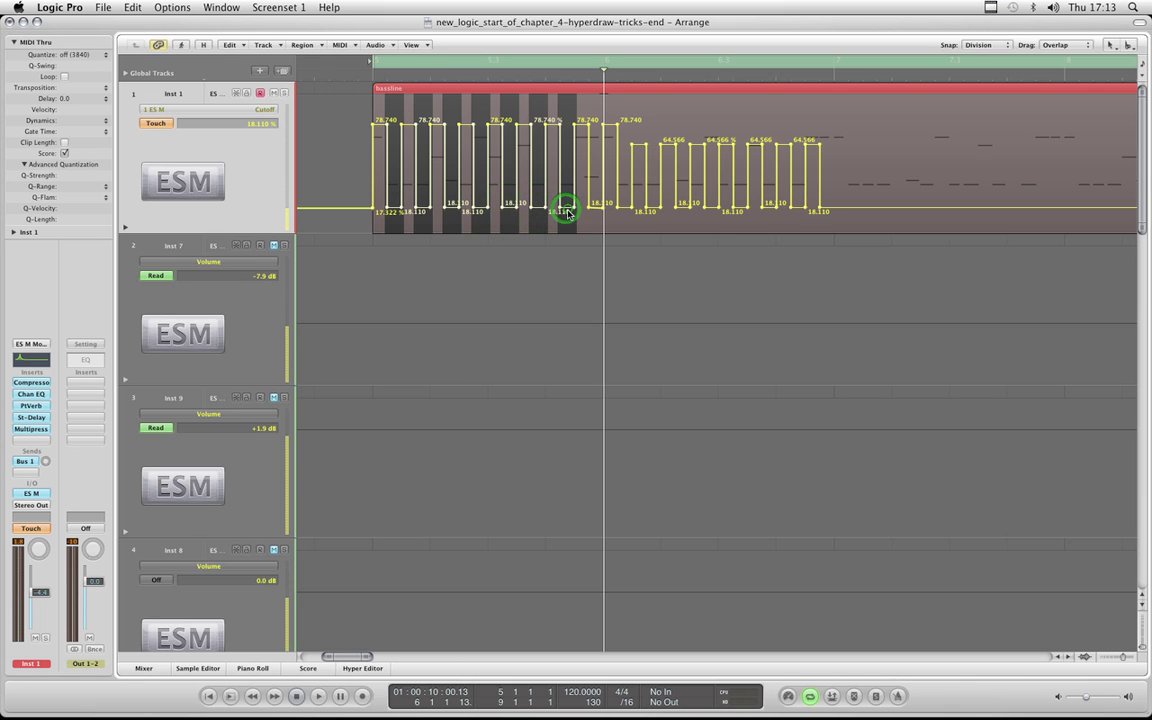
{"action": "left_click_drag", "start_coordinate": [567, 211], "coordinate": [569, 229]}
{"action": "key", "text": "space"}
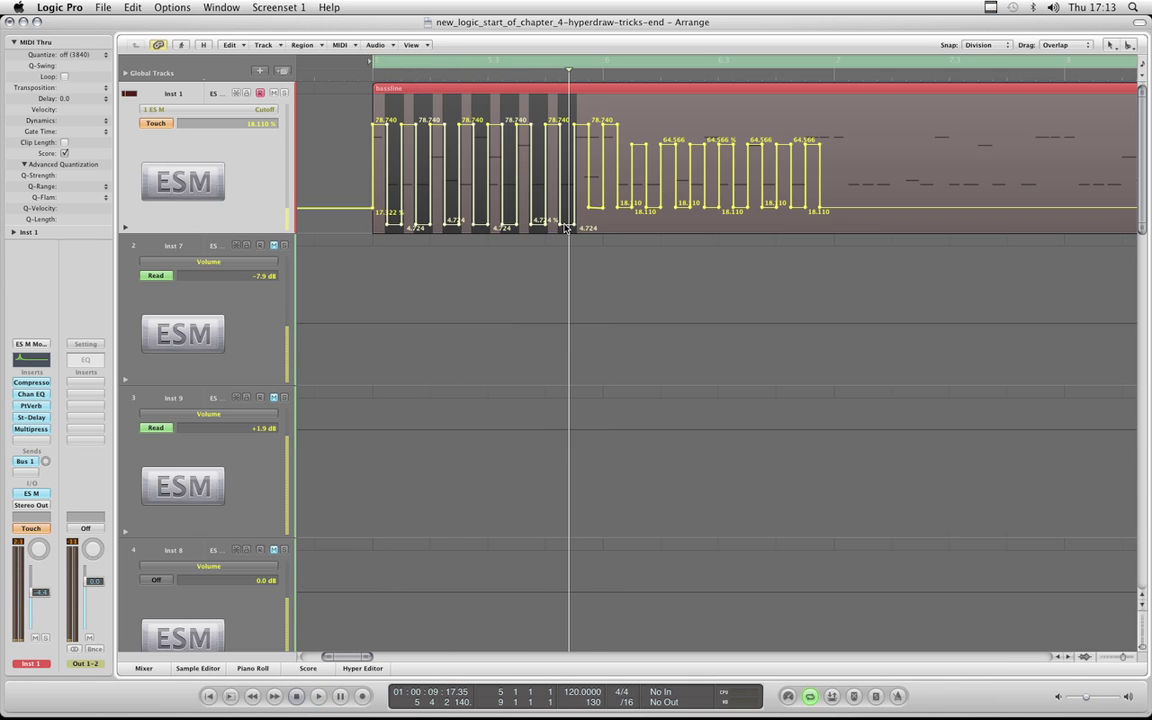
Raise the seven selected low cutoff steps to 38.582 % and play the bassline.
{"action": "left_click_drag", "start_coordinate": [566, 228], "coordinate": [571, 182]}
{"action": "key", "text": "space"}
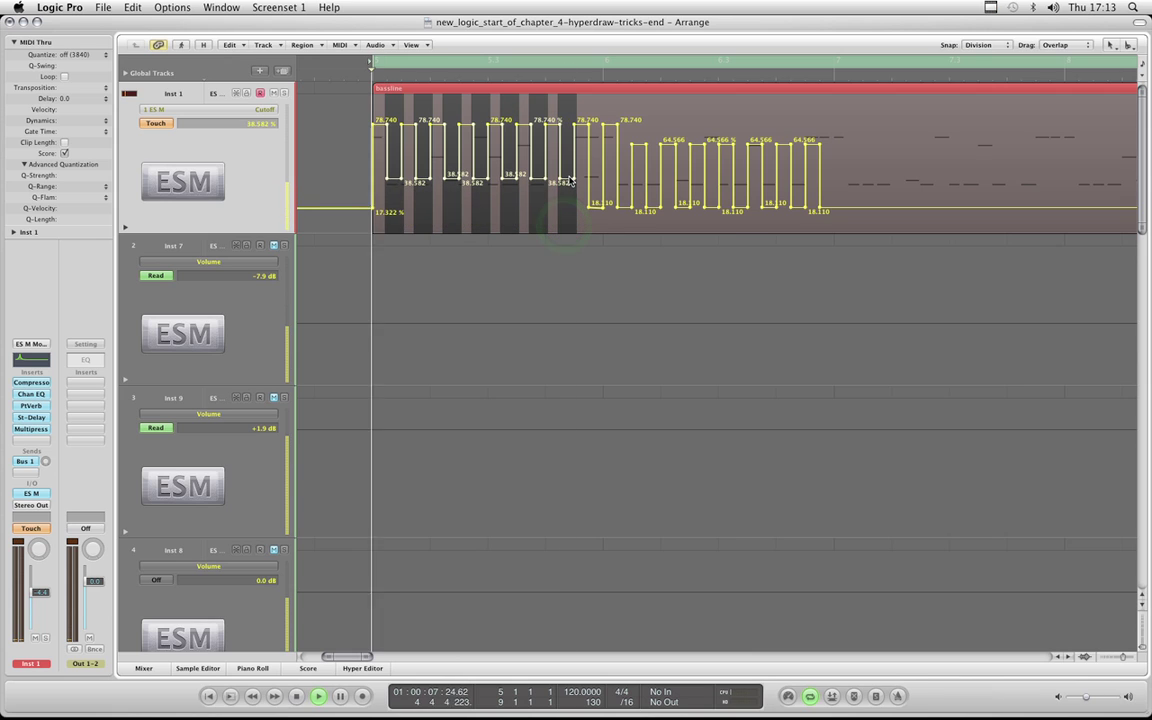
{"action": "key", "text": "space"}
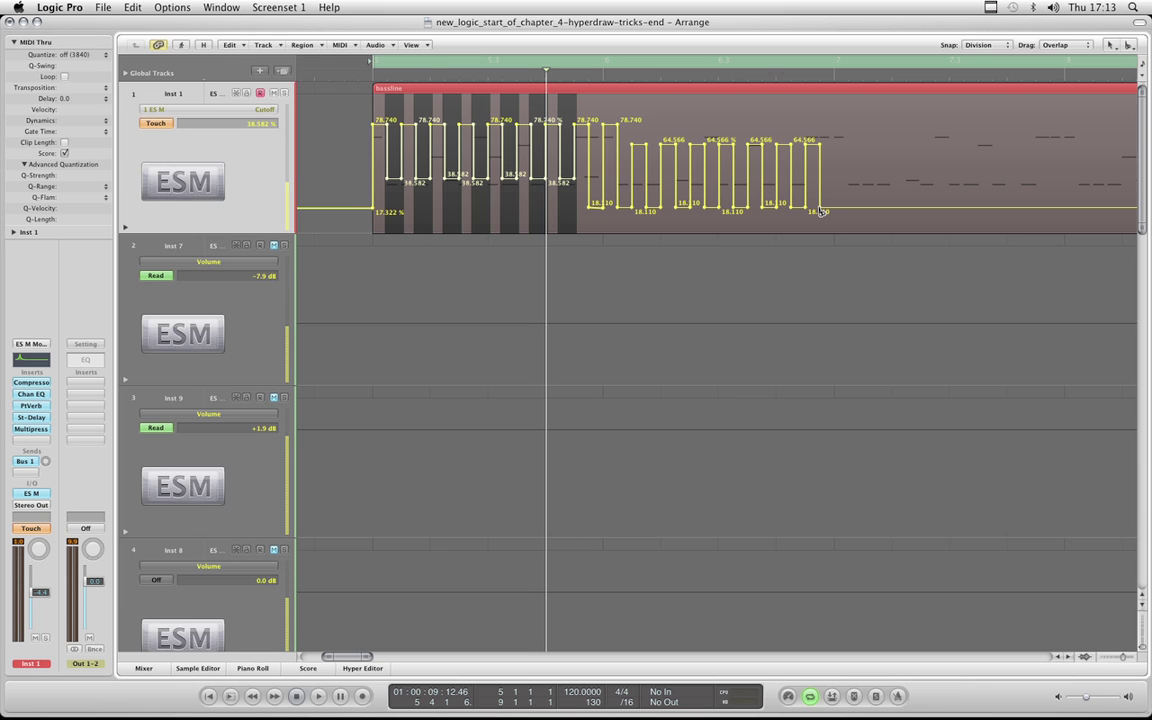
Undo the cutoff pattern's level edits, duplication and move to the region's start, and open the Piano Roll.
{"action": "key", "text": "super+z"}
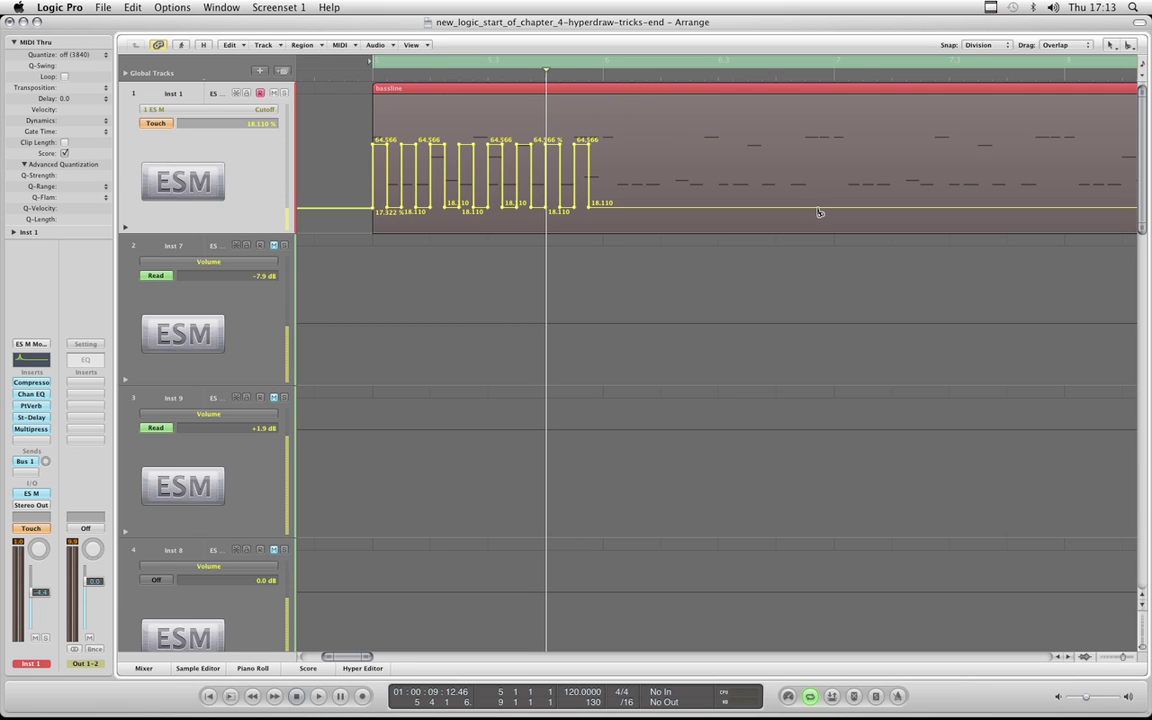
{"action": "left_click", "coordinate": [242, 670]}
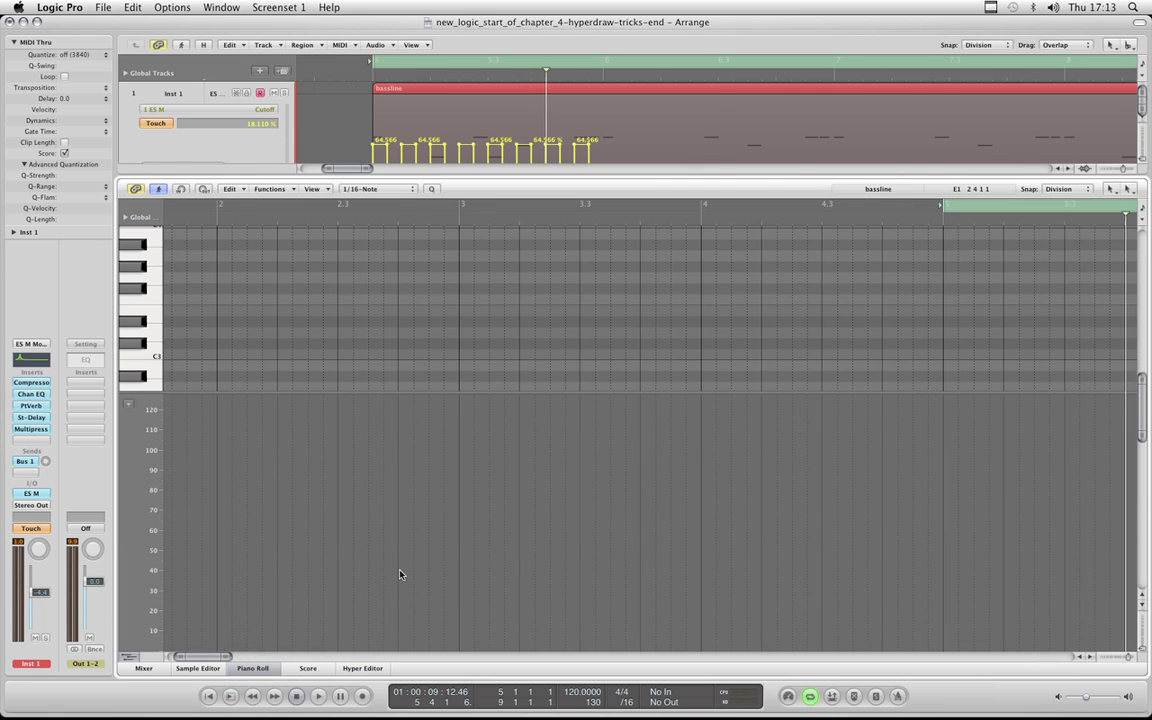
{"action": "key", "text": "super+z"}
Lower the highest Hyper Draw point of the bassline region to 85.826, and close the Piano Roll.
{"action": "left_click", "coordinate": [560, 195]}
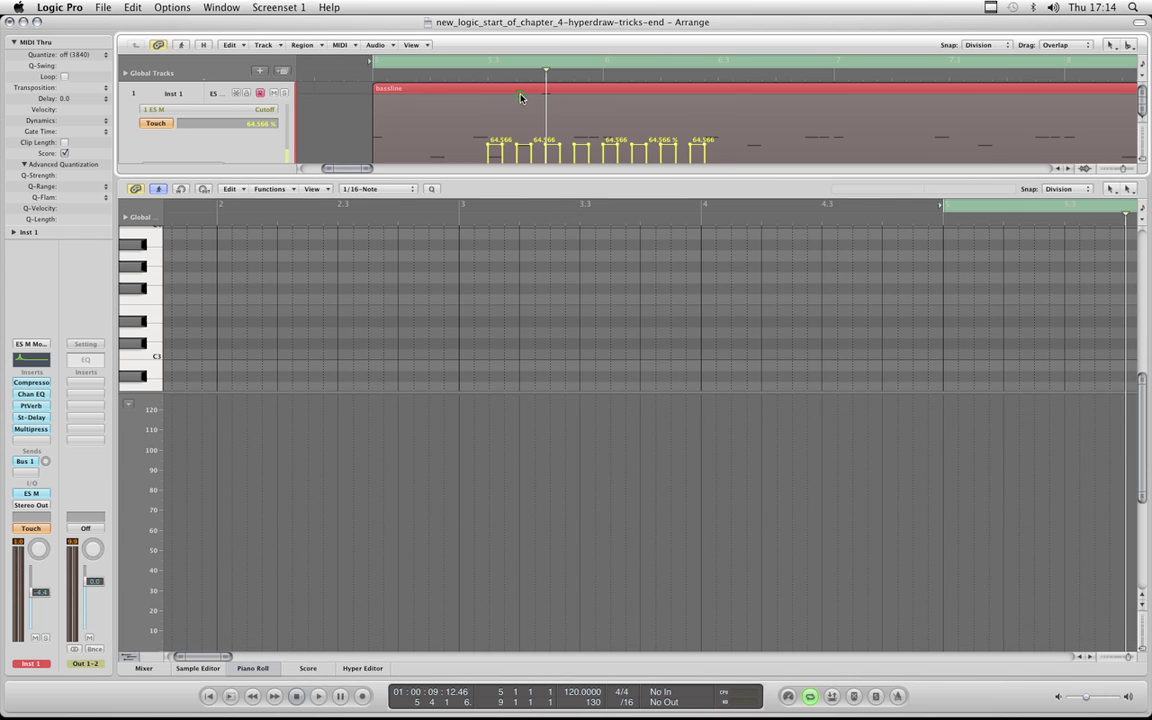
{"action": "left_click", "coordinate": [520, 96]}
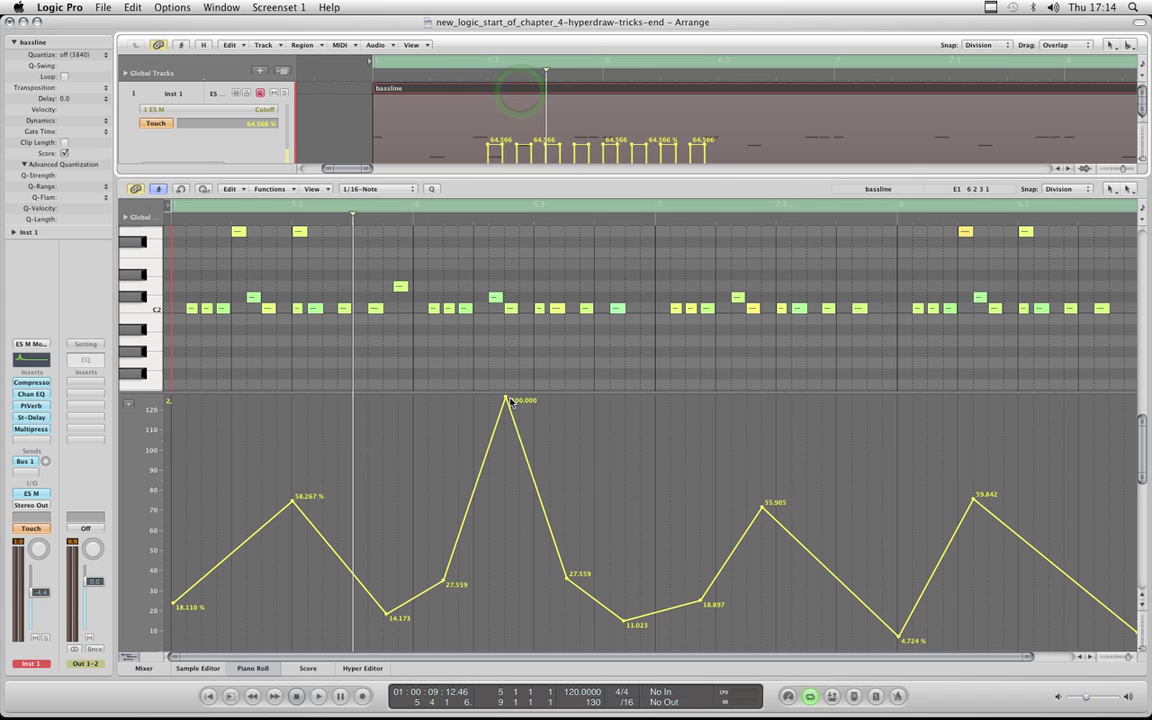
{"action": "left_click_drag", "start_coordinate": [505, 398], "coordinate": [506, 432]}
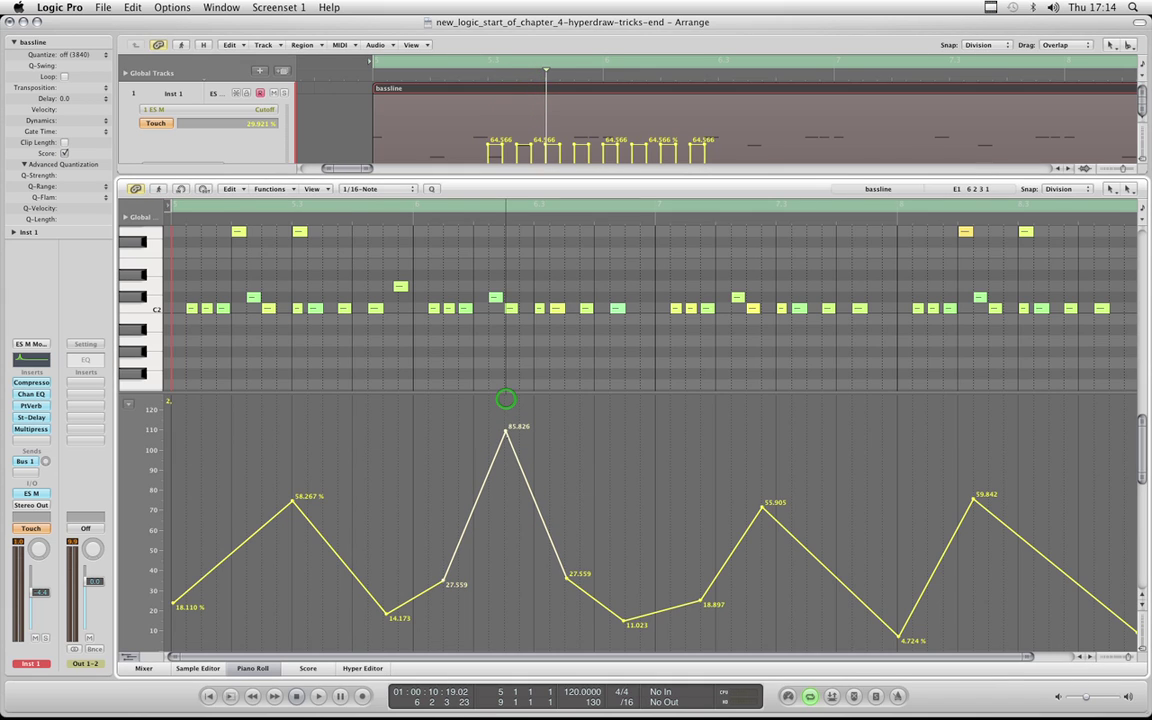
{"action": "left_click", "coordinate": [253, 670]}
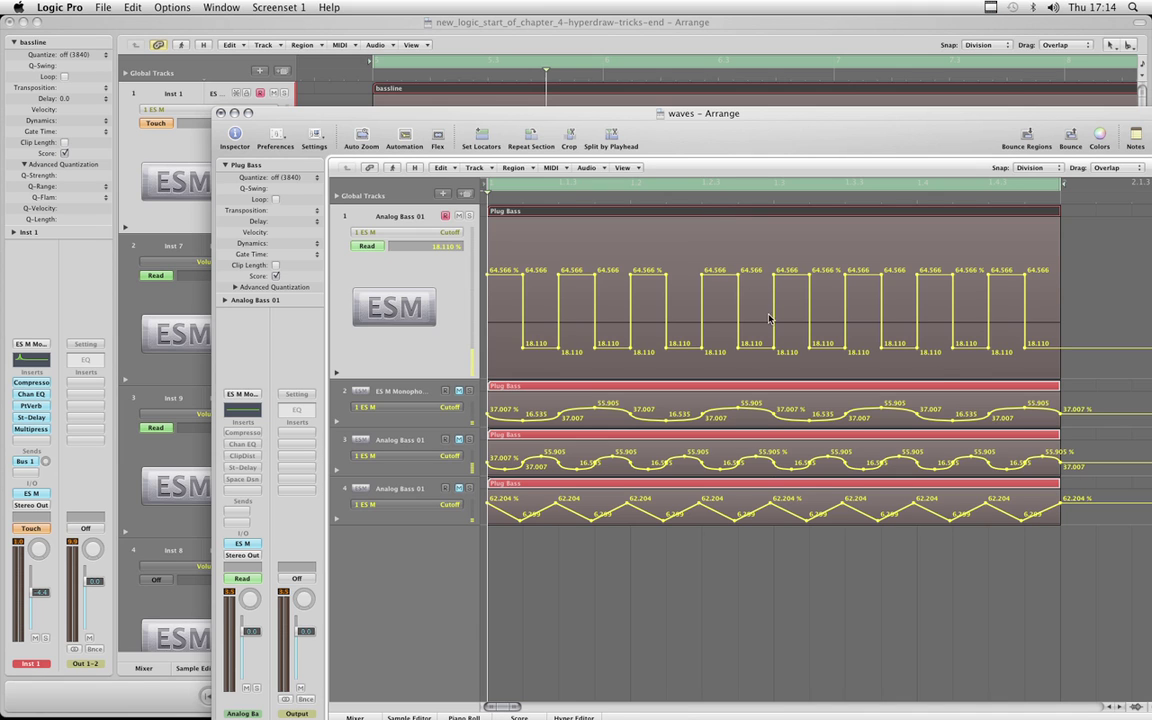
Close the waves project, and choose the Automation Select Tool with the whole bassline region in view.
{"action": "key", "text": "super+w"}
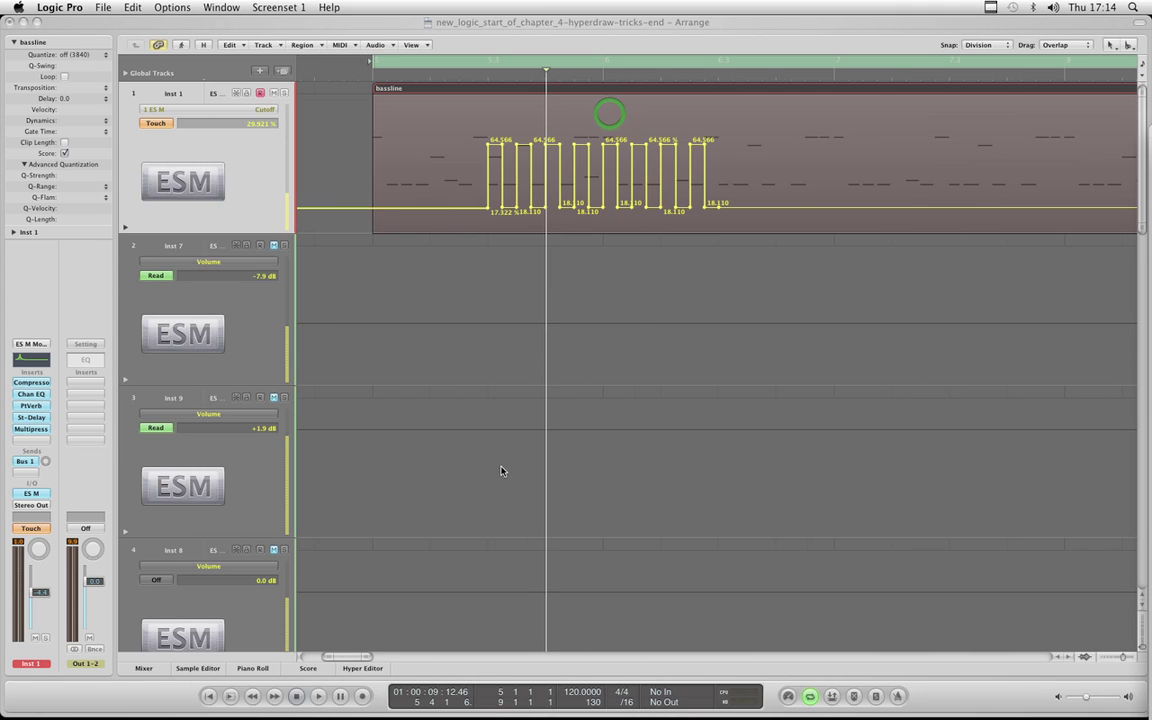
{"action": "left_click", "coordinate": [372, 658]}
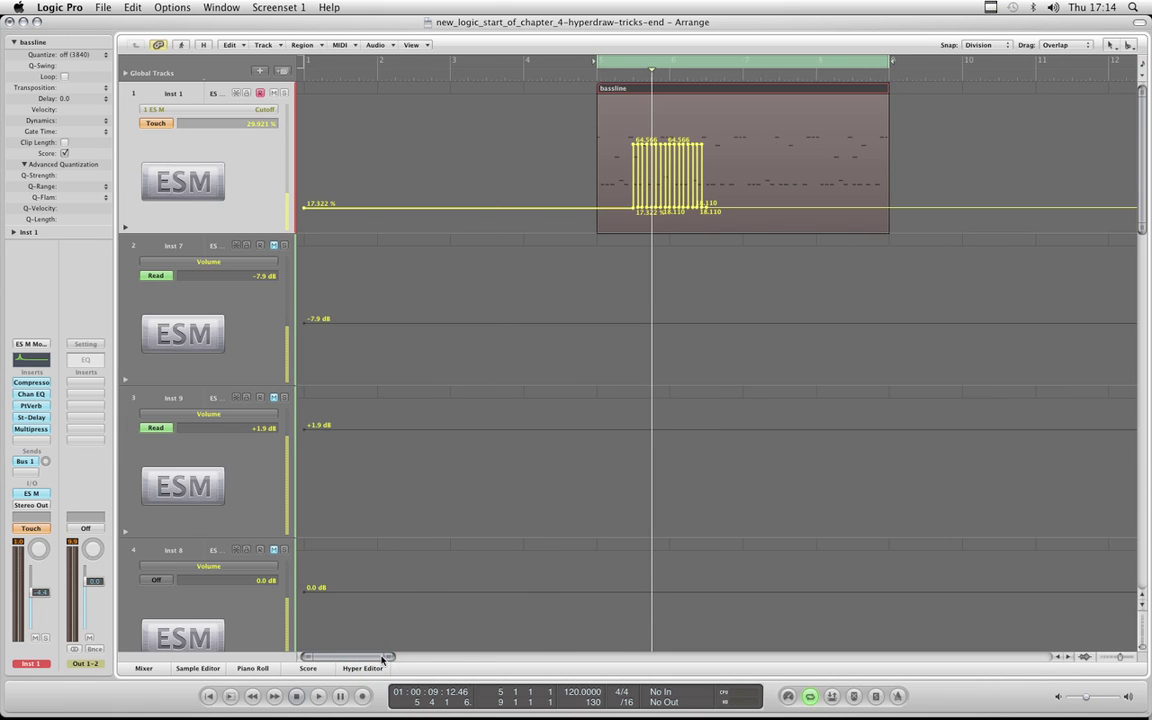
{"action": "left_click_drag", "start_coordinate": [388, 658], "coordinate": [345, 658]}
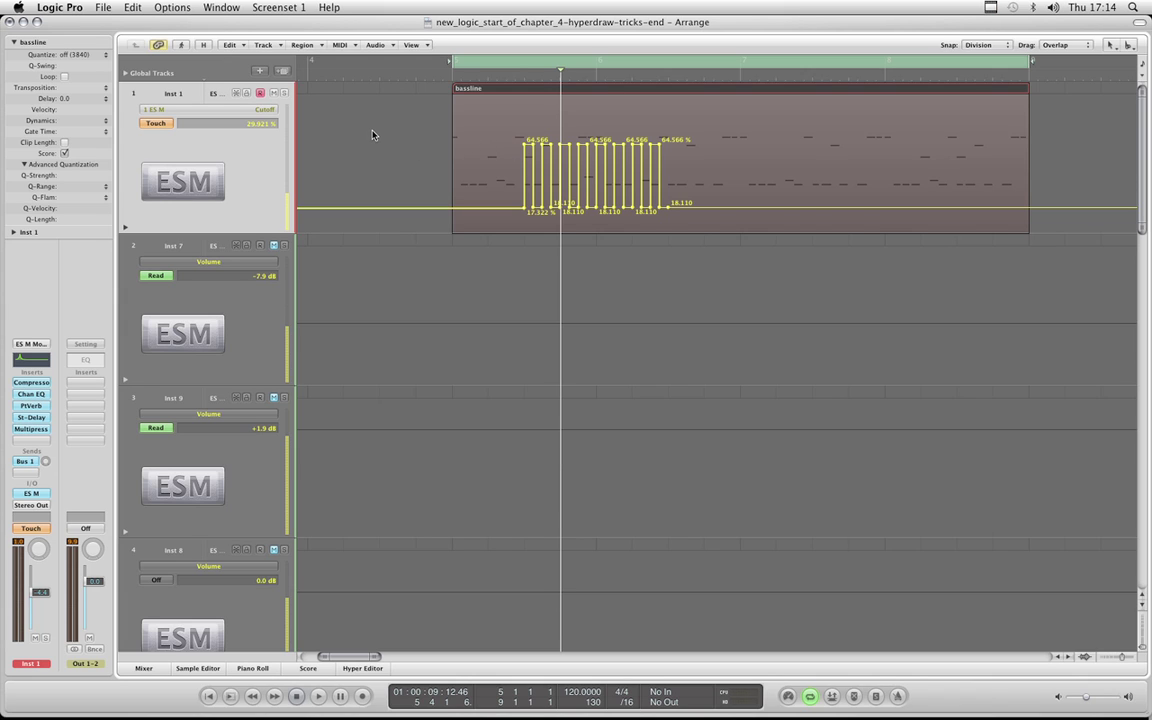
{"action": "key", "text": "Escape"}
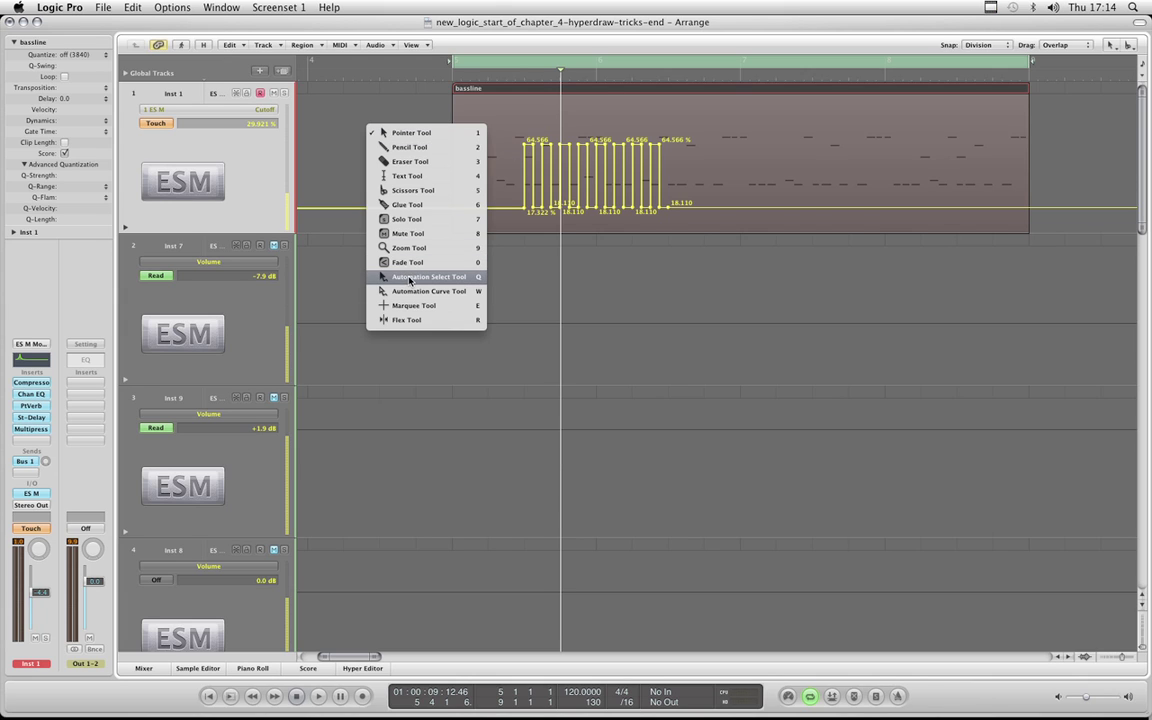
{"action": "left_click", "coordinate": [457, 276]}
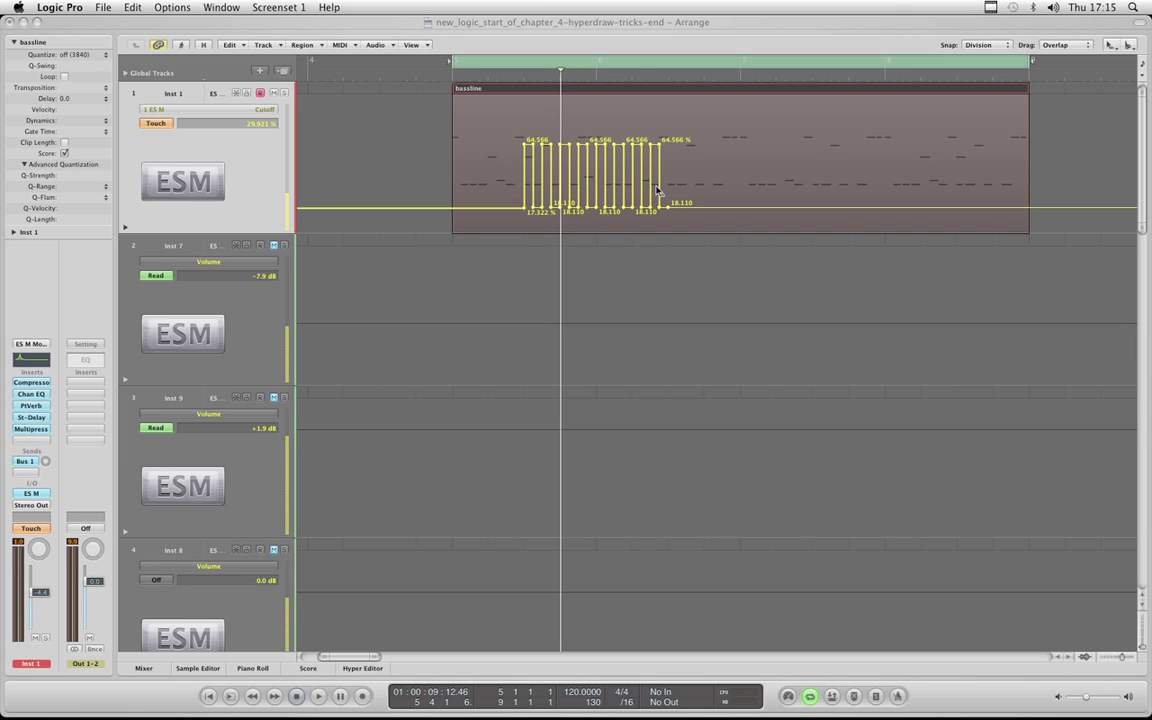
Move the whole stepped cutoff pattern back to the start of the bassline region, and place the playhead just before the region.
{"action": "left_click", "coordinate": [561, 80]}
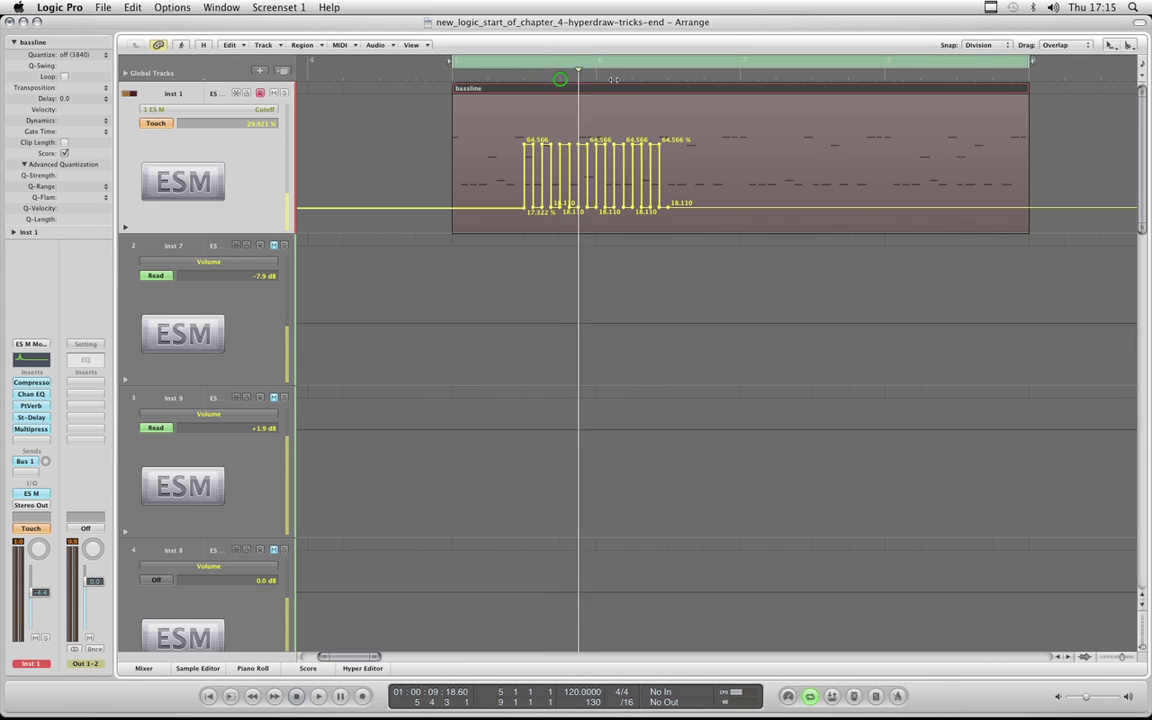
{"action": "key", "text": "period"}
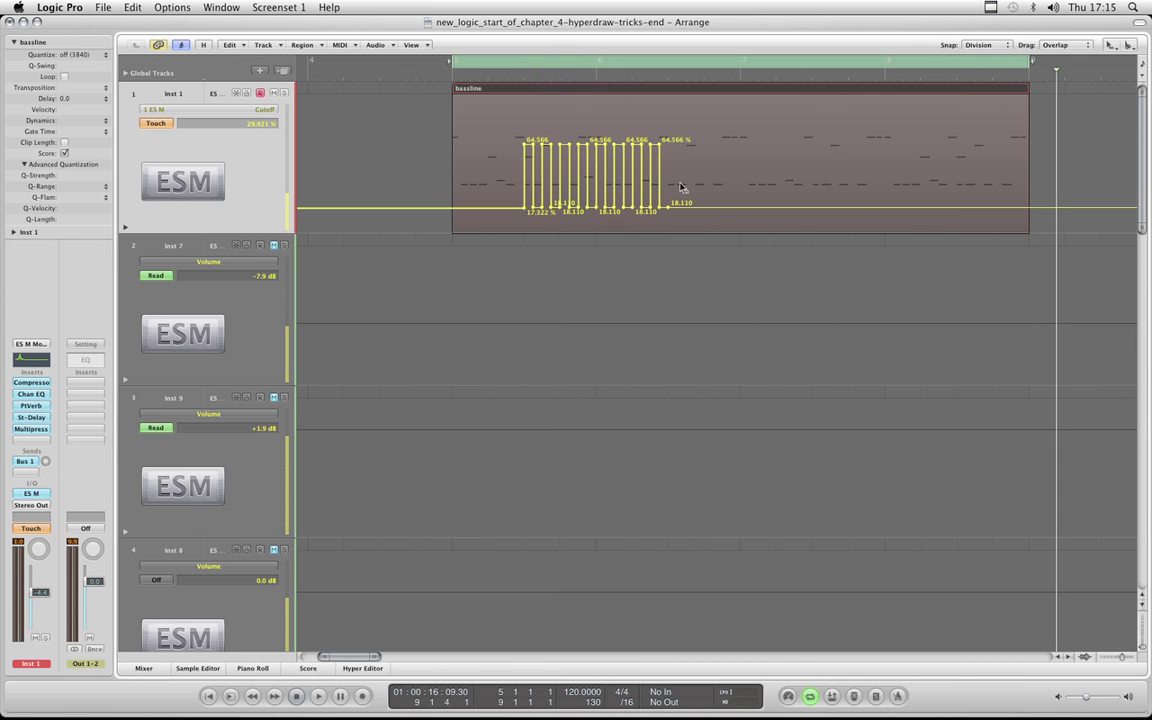
{"action": "left_click_drag", "start_coordinate": [678, 145], "coordinate": [474, 212]}
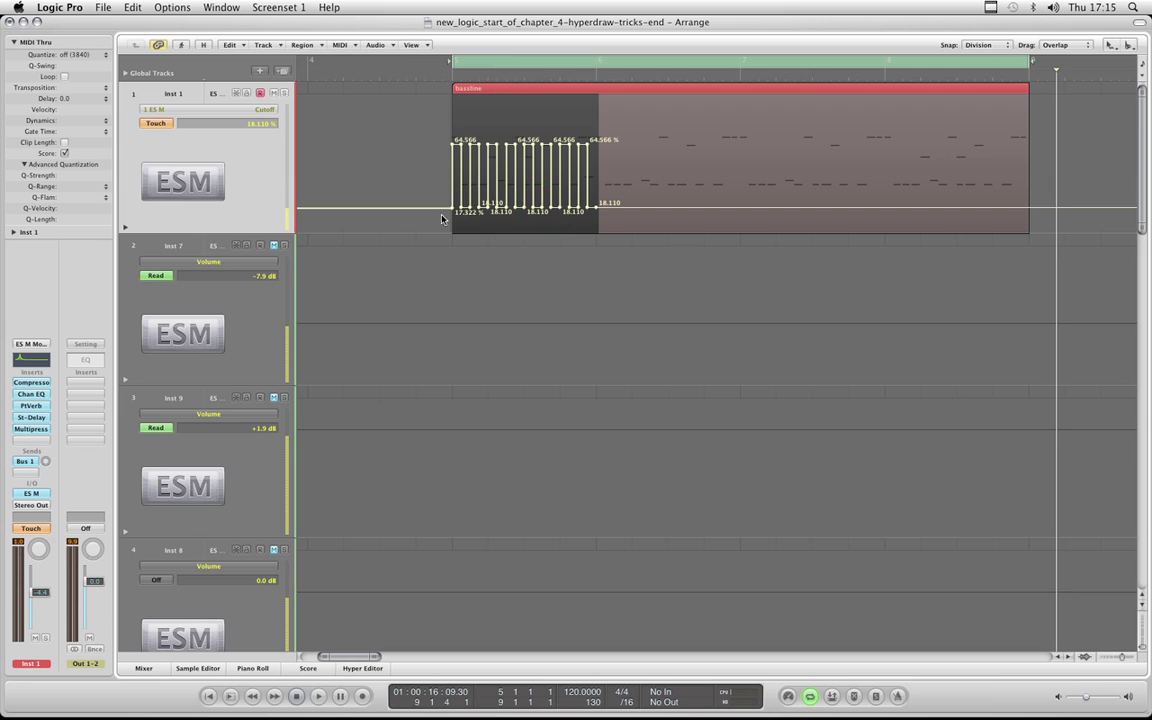
{"action": "left_click", "coordinate": [407, 74]}
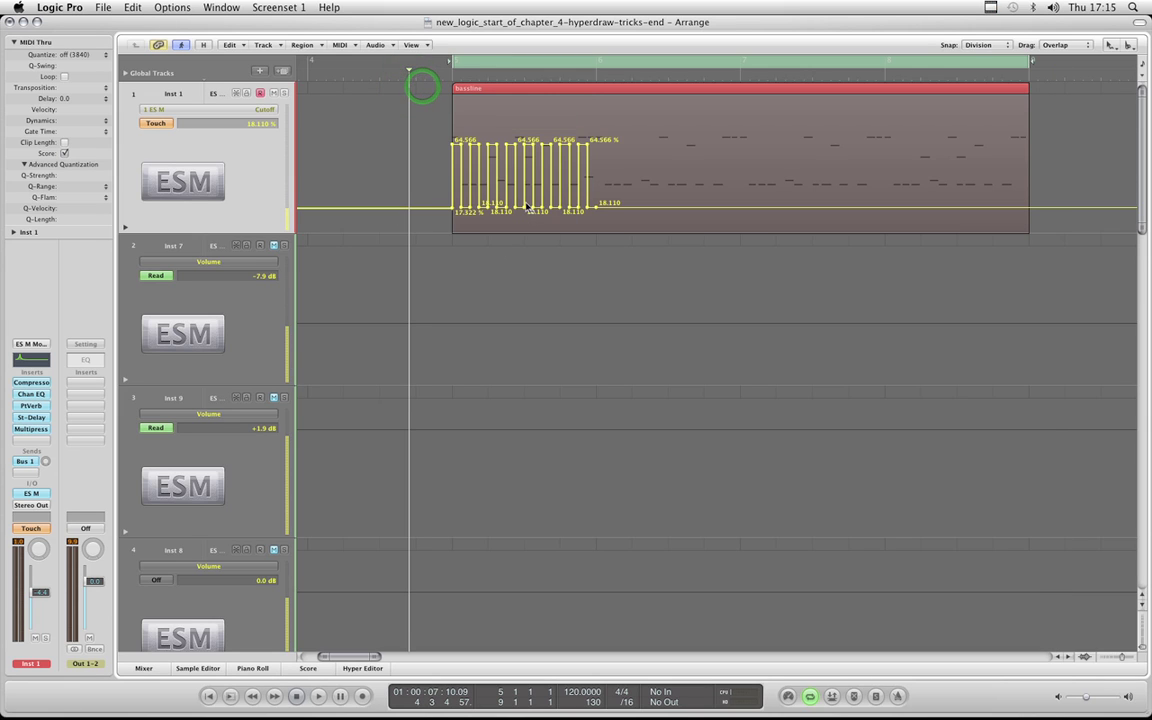
{"action": "left_click", "coordinate": [255, 110]}
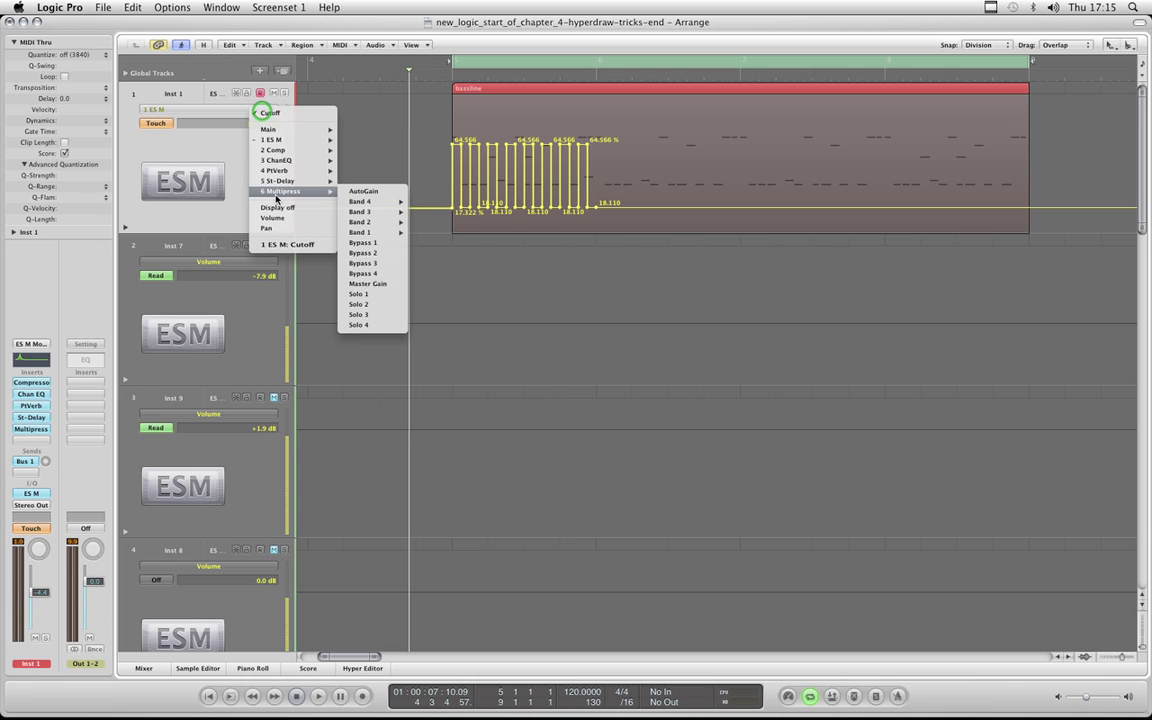
{"action": "mouse_move", "coordinate": [282, 151]}
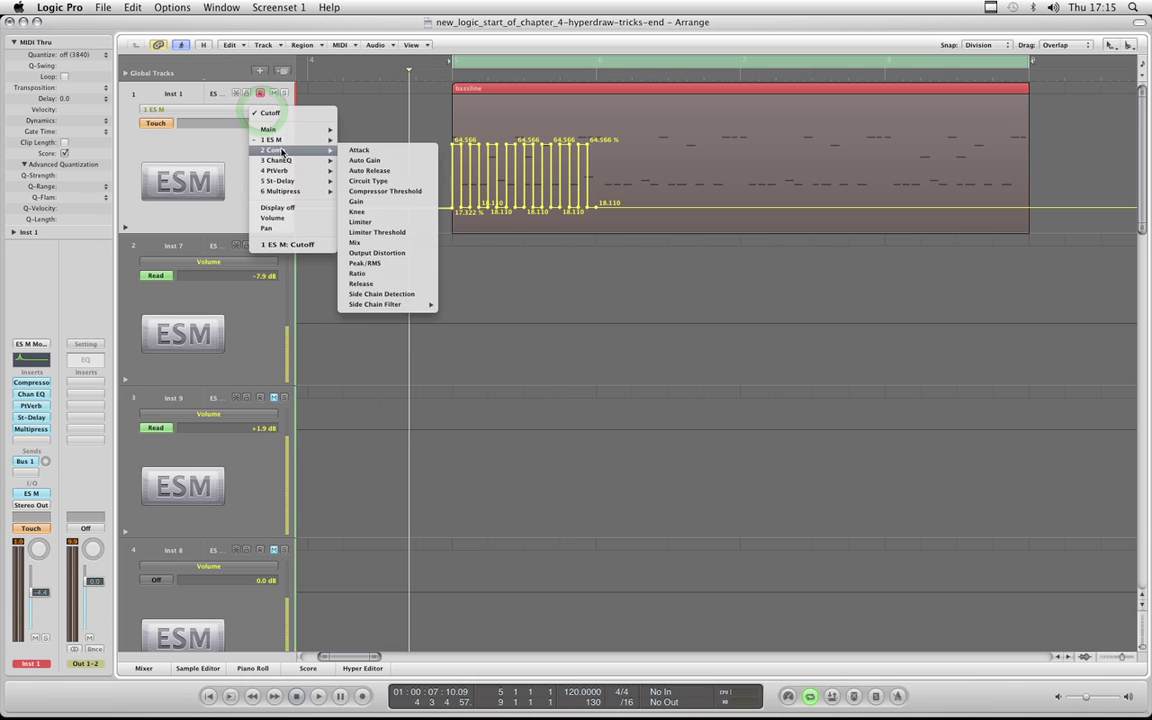
{"action": "left_click", "coordinate": [296, 246]}
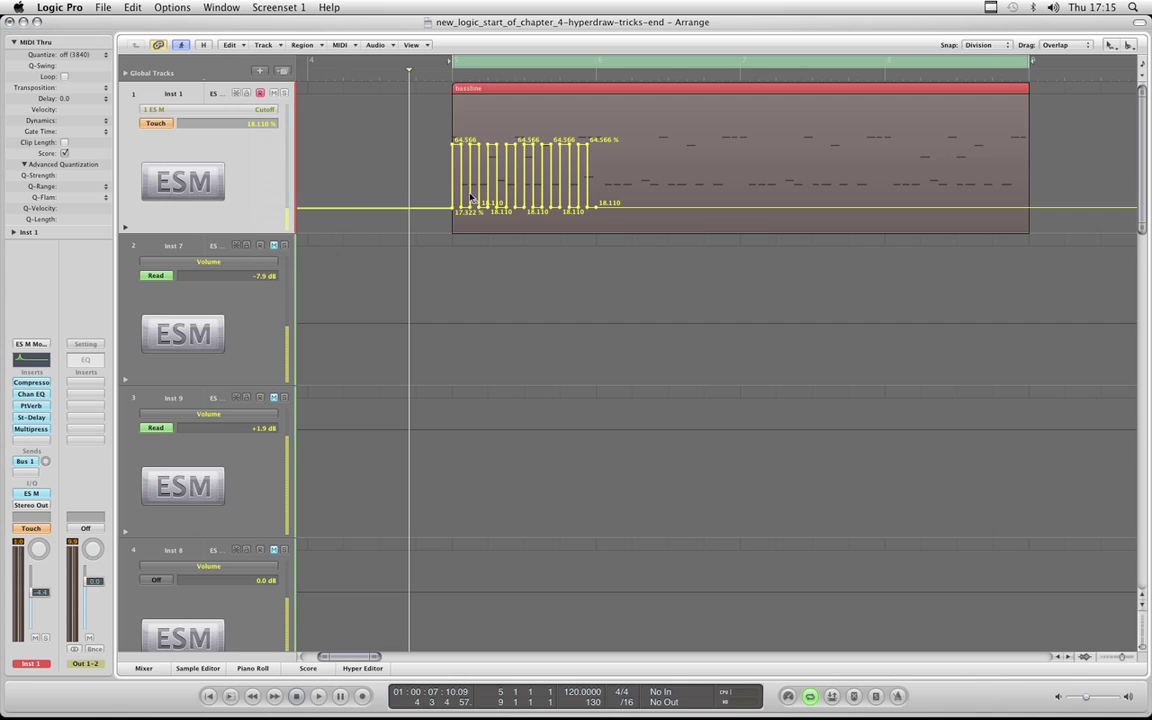
{"action": "left_click", "coordinate": [266, 112]}
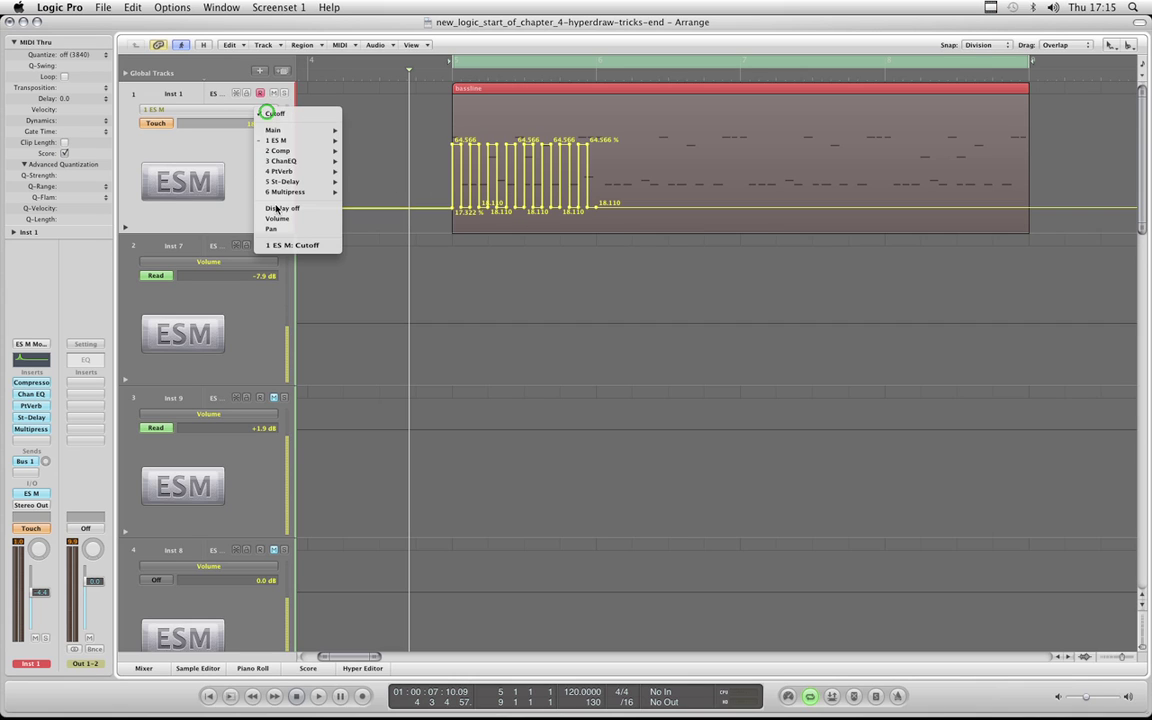
{"action": "left_click", "coordinate": [257, 109]}
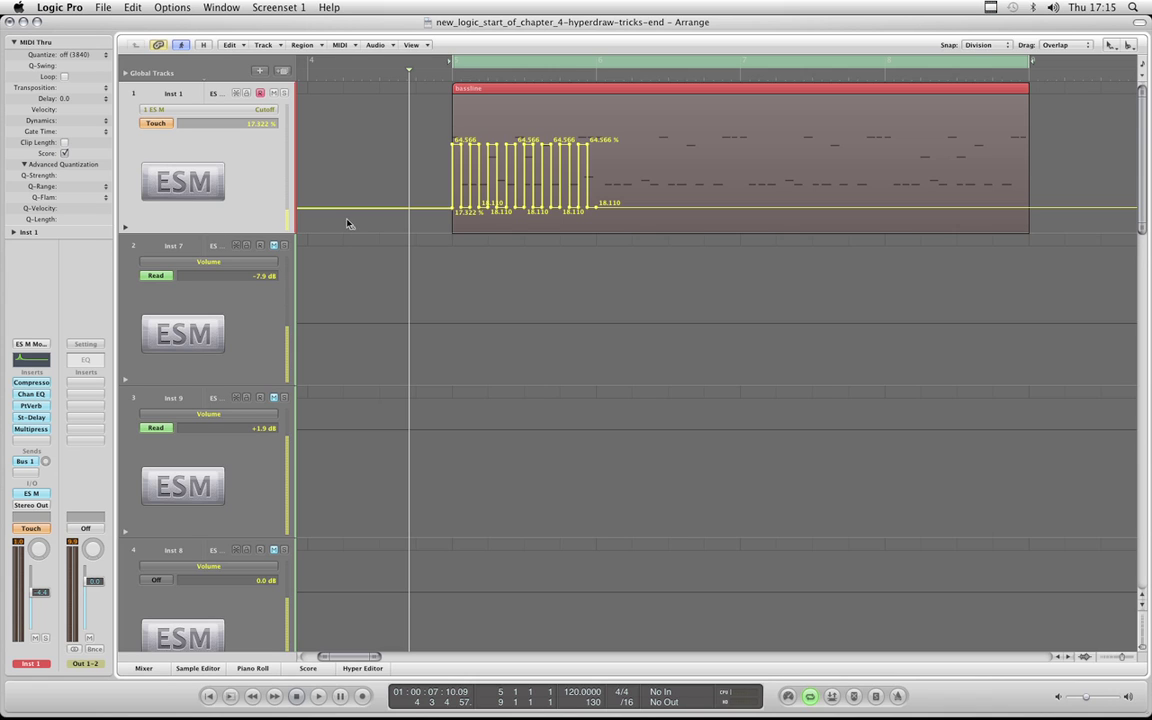
Convert the track's stepped cutoff automation to ES M Filter Decay, without keeping a copy on Cutoff.
{"action": "left_click", "coordinate": [265, 107]}
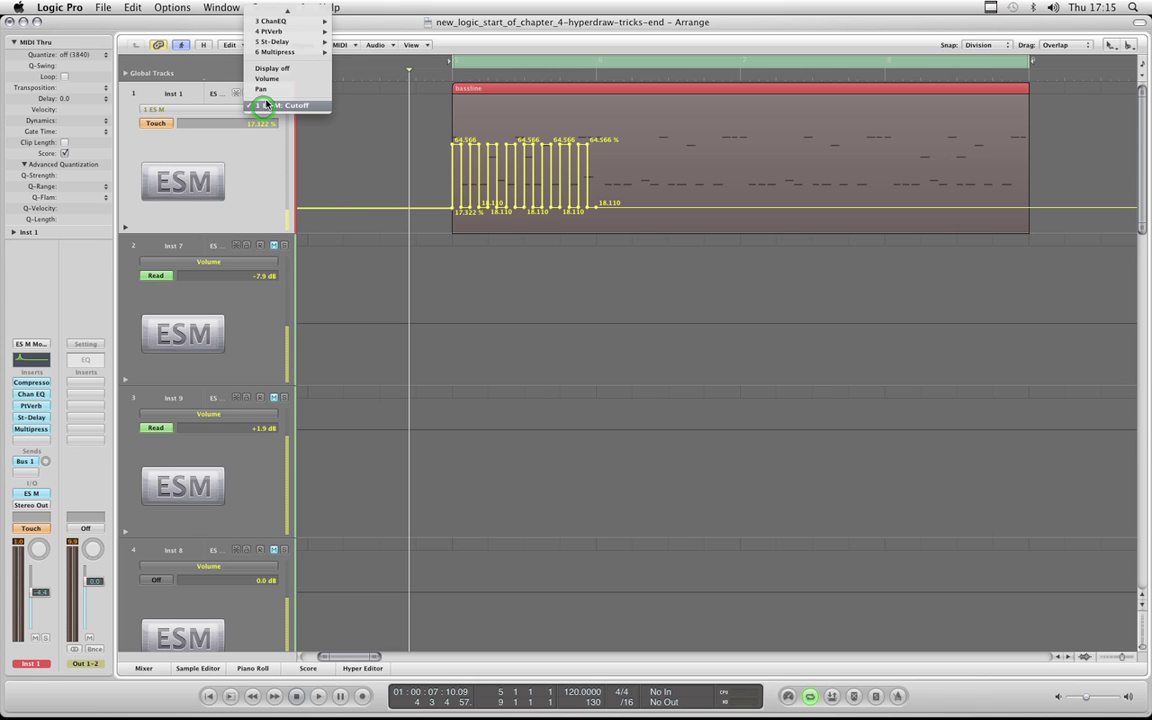
{"action": "mouse_move", "coordinate": [265, 21]}
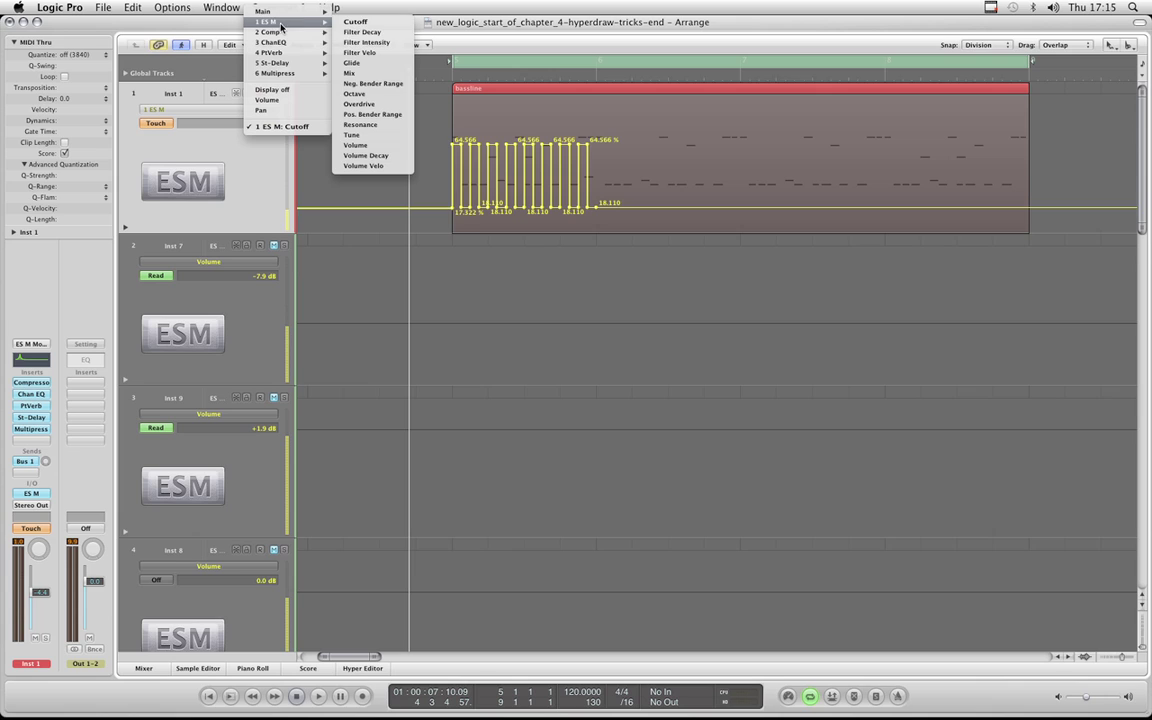
{"action": "left_click", "coordinate": [363, 32]}
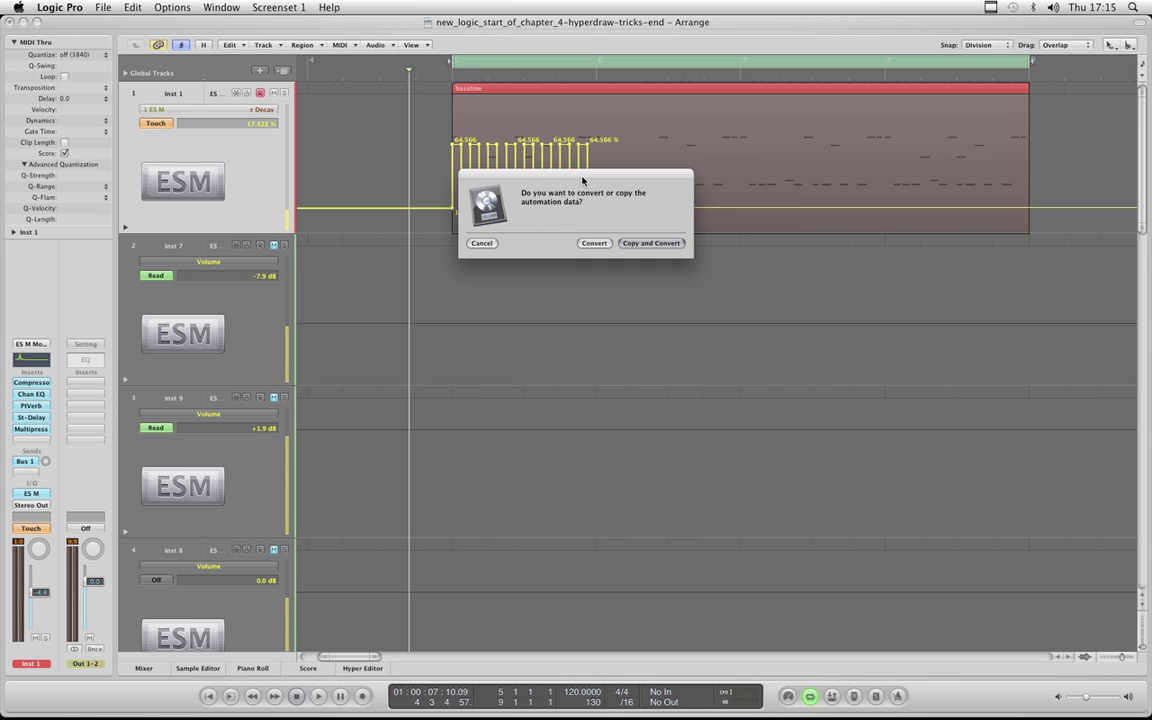
{"action": "left_click_drag", "start_coordinate": [582, 180], "coordinate": [589, 246]}
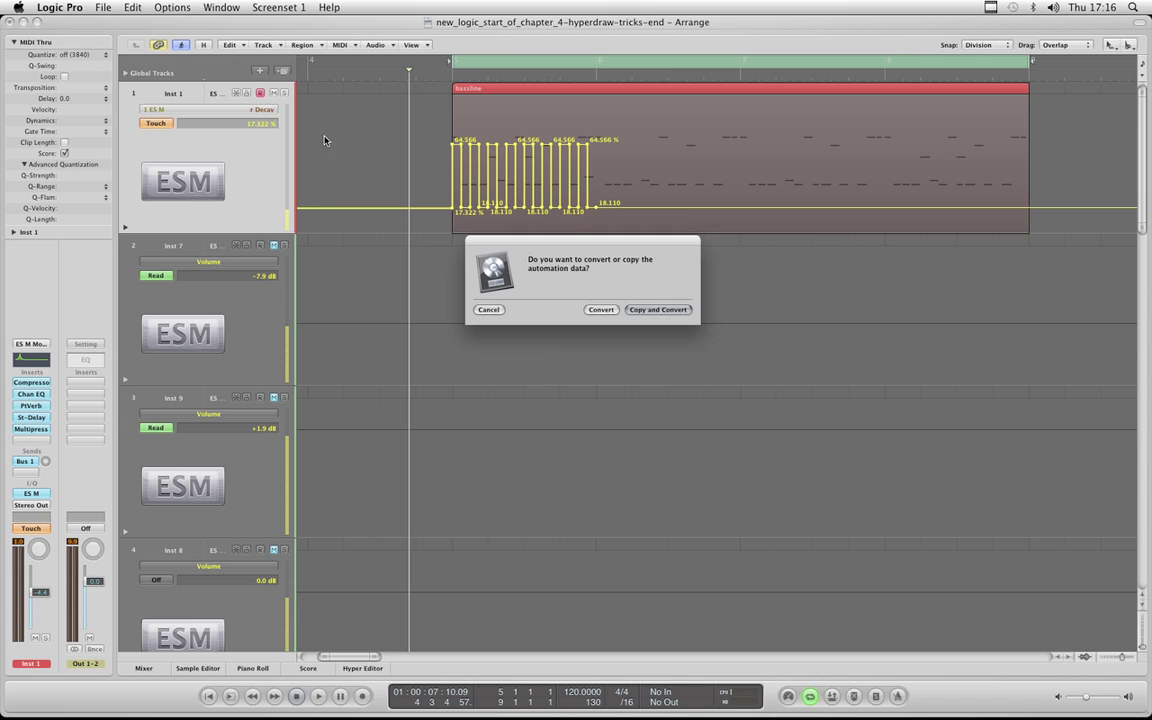
{"action": "left_click", "coordinate": [603, 310]}
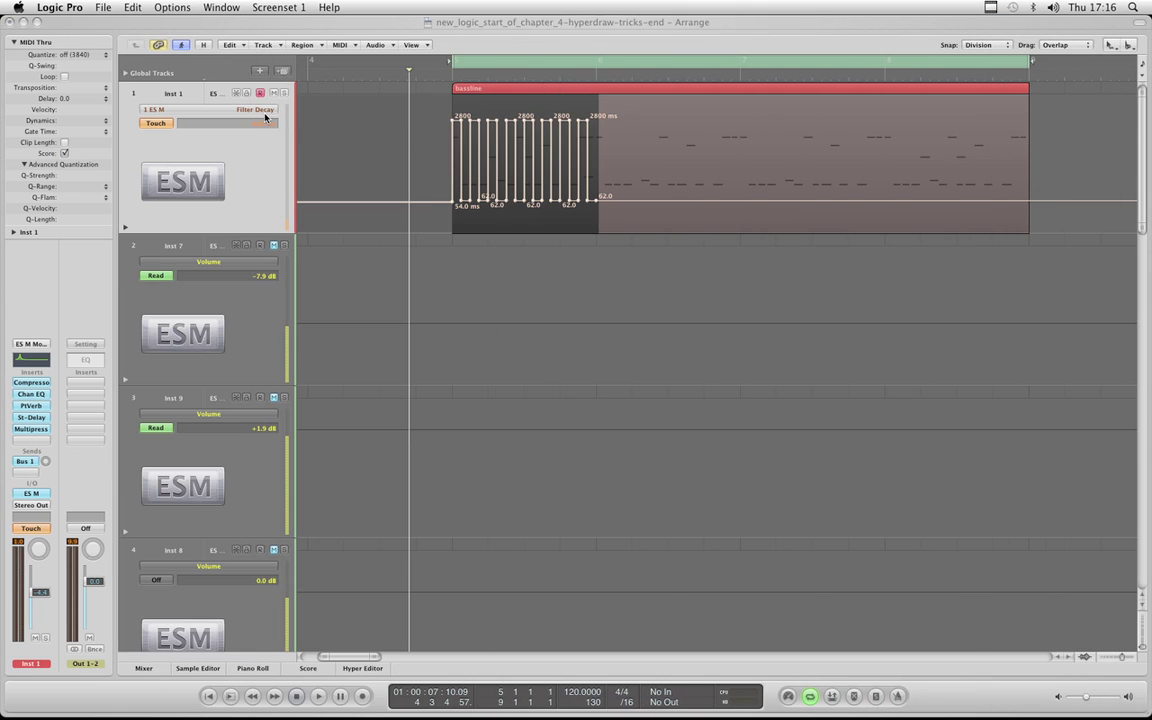
Open the ES M synth, play the bassline to check how its filter decay responds, and close the synth.
{"action": "left_click", "coordinate": [40, 494]}
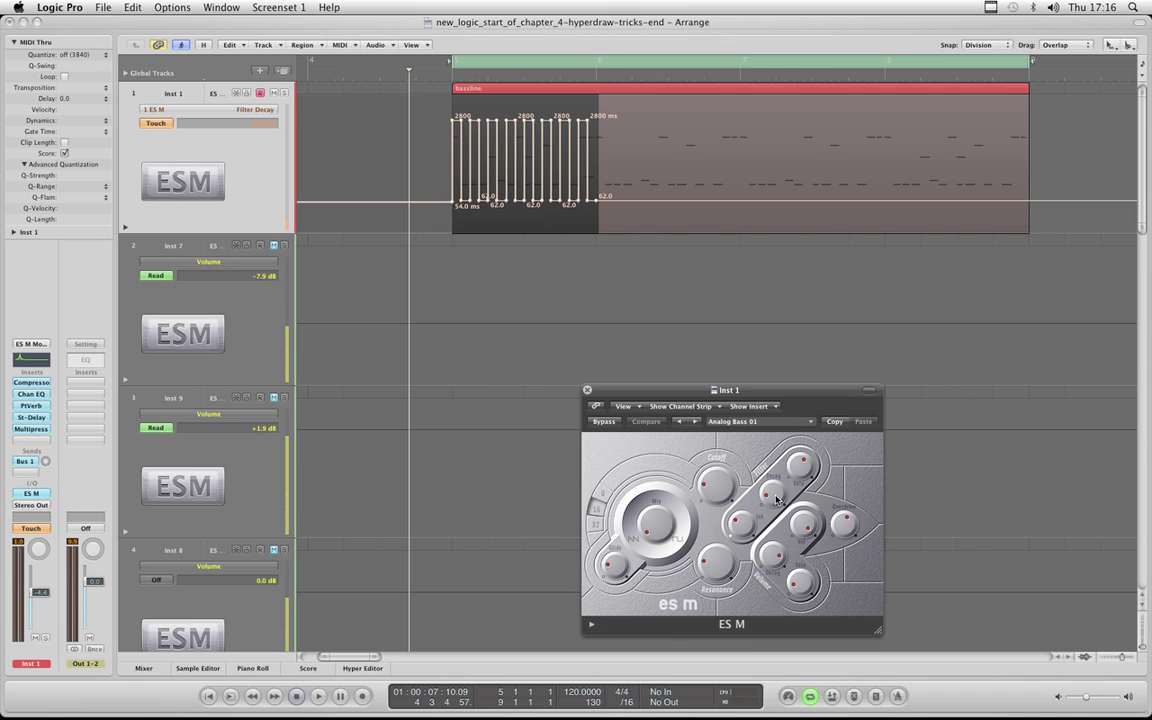
{"action": "key", "text": "space"}
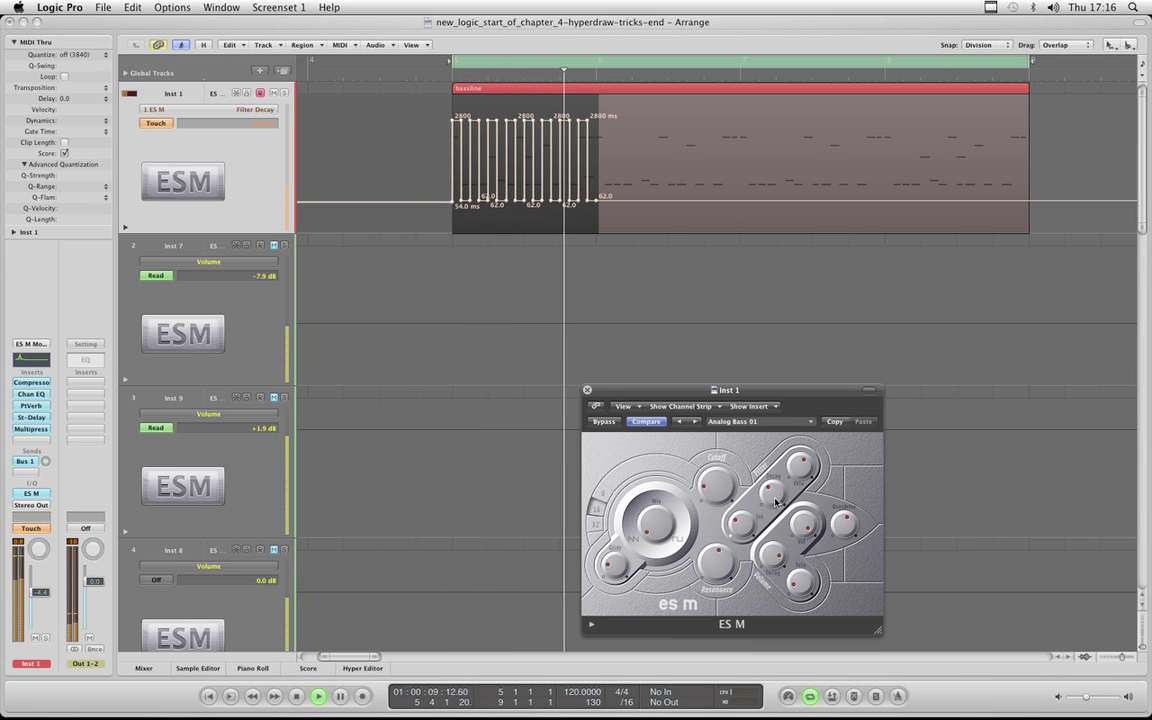
{"action": "left_click", "coordinate": [588, 391]}
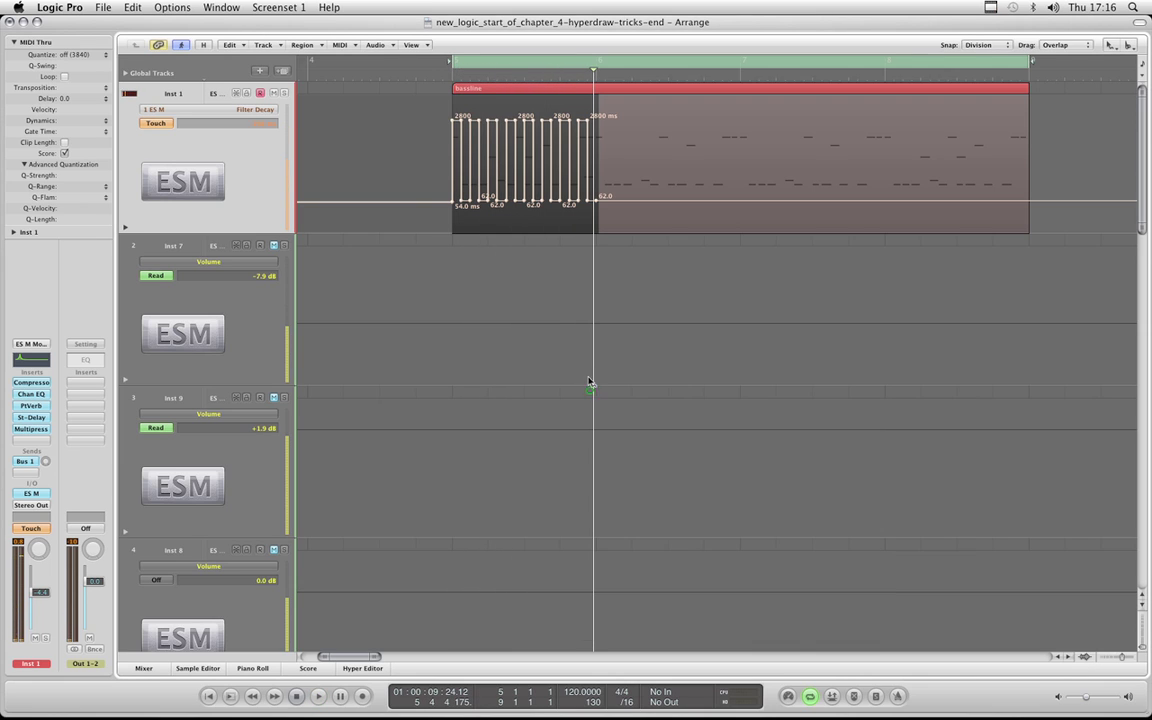
Convert the stepped Filter Decay automation to track Volume without keeping a copy, and play the bassline.
{"action": "key", "text": "super+Right"}
{"action": "key", "text": "super+Right"}
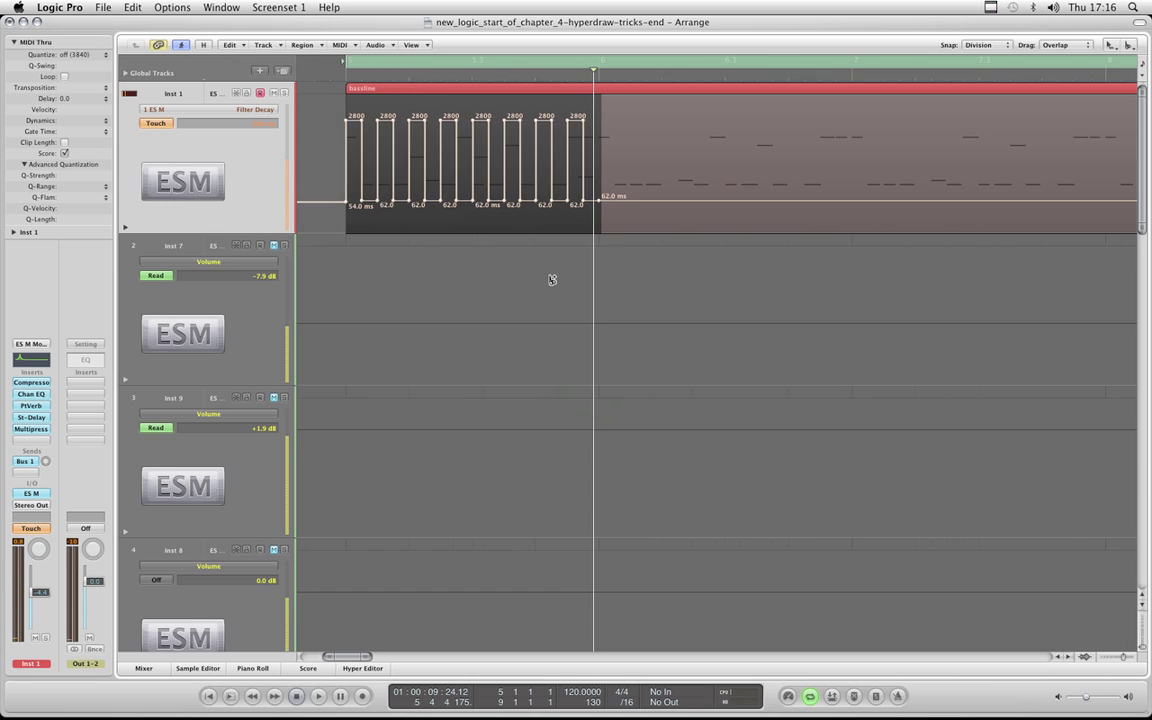
{"action": "left_click_drag", "start_coordinate": [352, 657], "coordinate": [346, 657]}
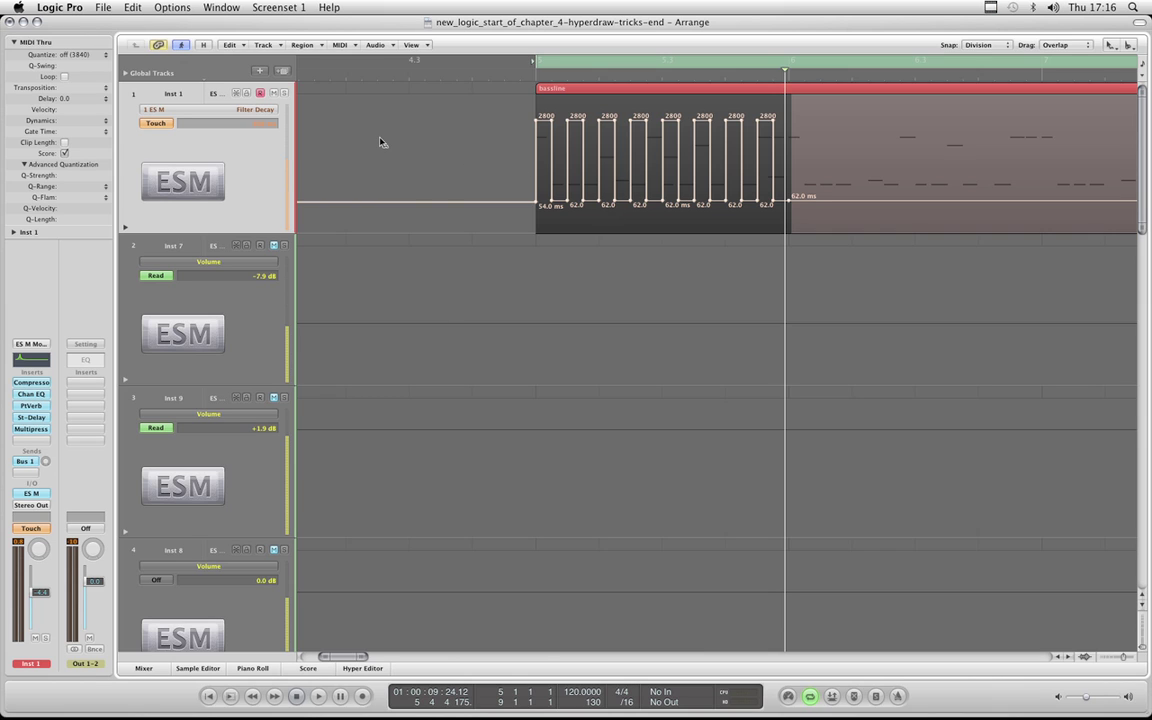
{"action": "left_click", "coordinate": [467, 92]}
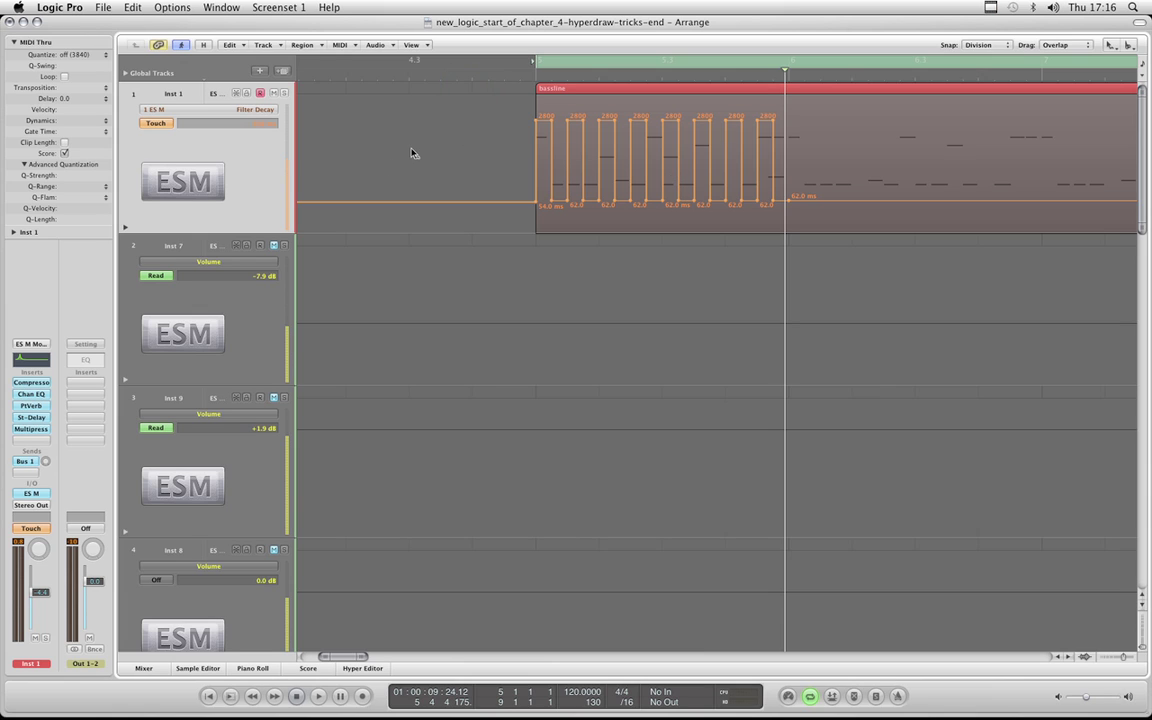
{"action": "left_click", "coordinate": [254, 113]}
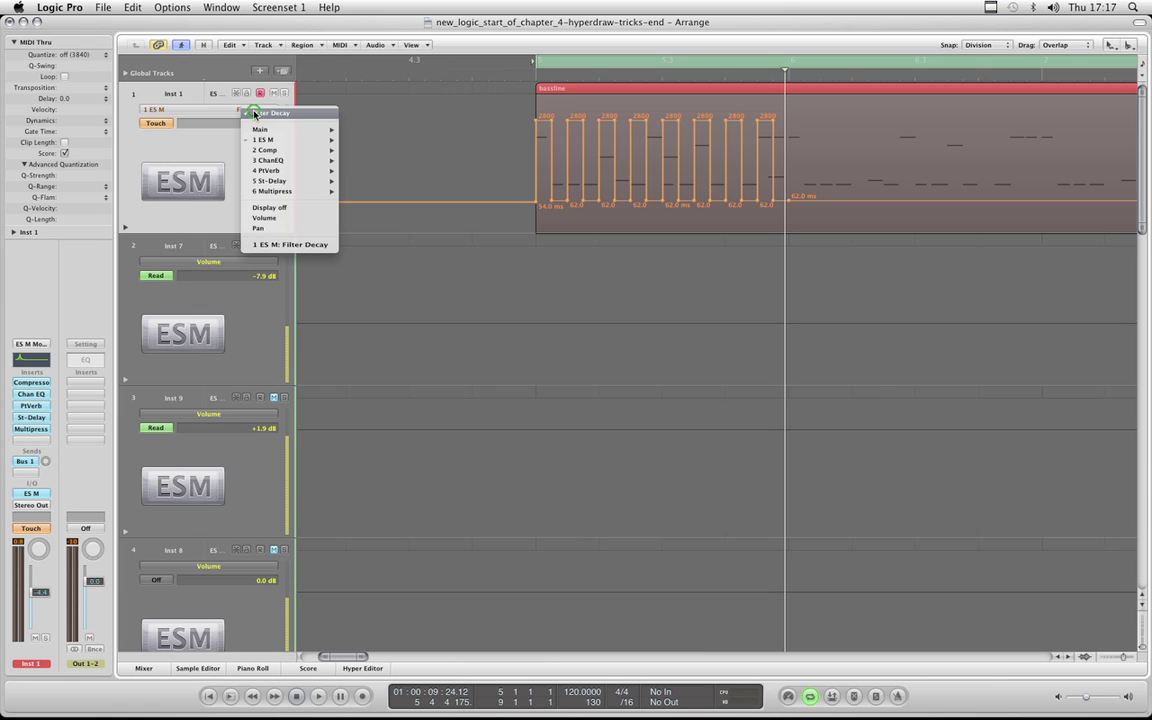
{"action": "left_click", "coordinate": [274, 221]}
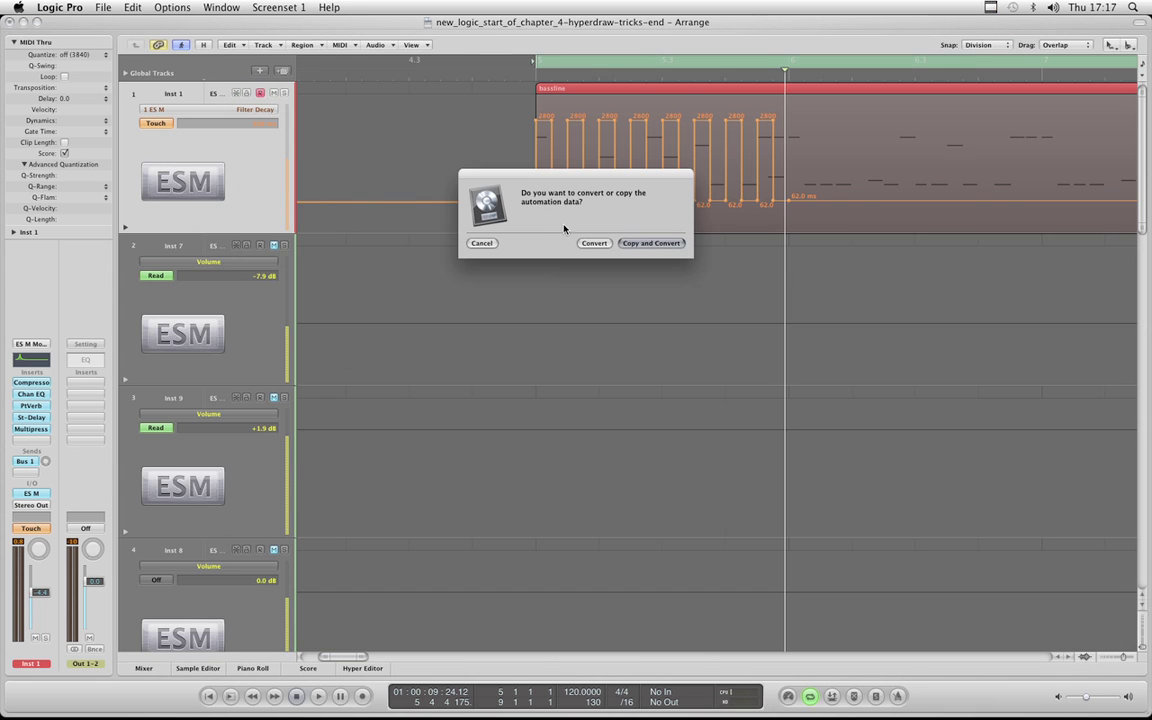
{"action": "left_click", "coordinate": [591, 244]}
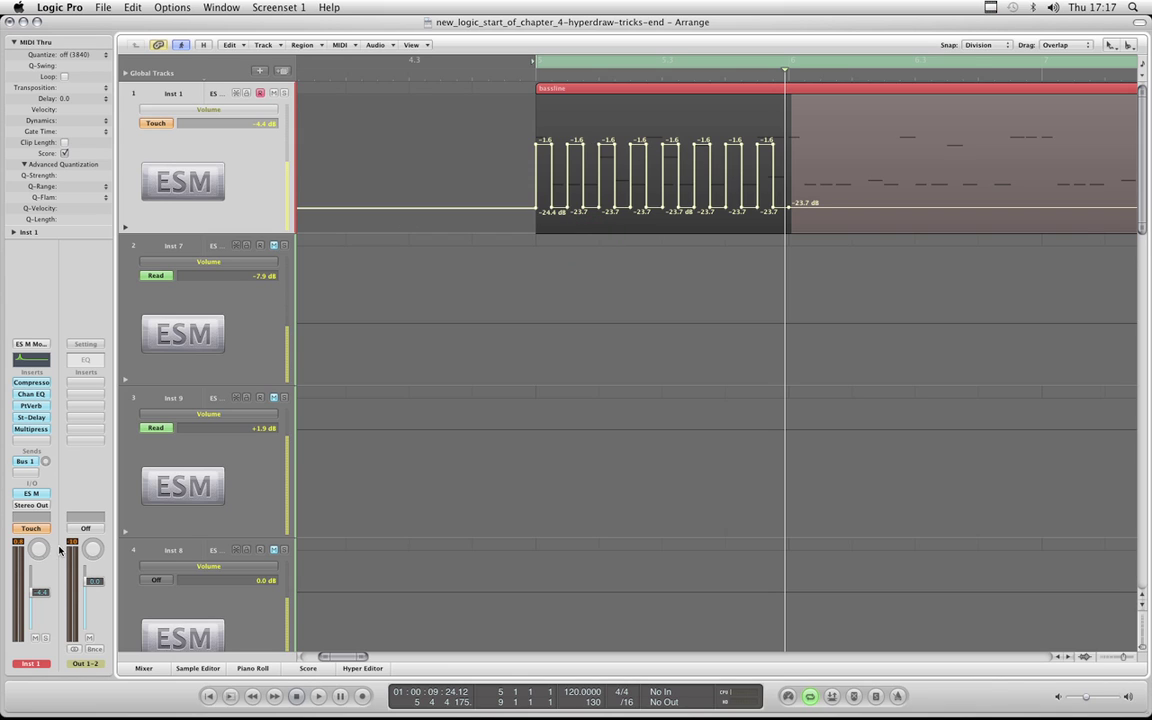
{"action": "key", "text": "space"}
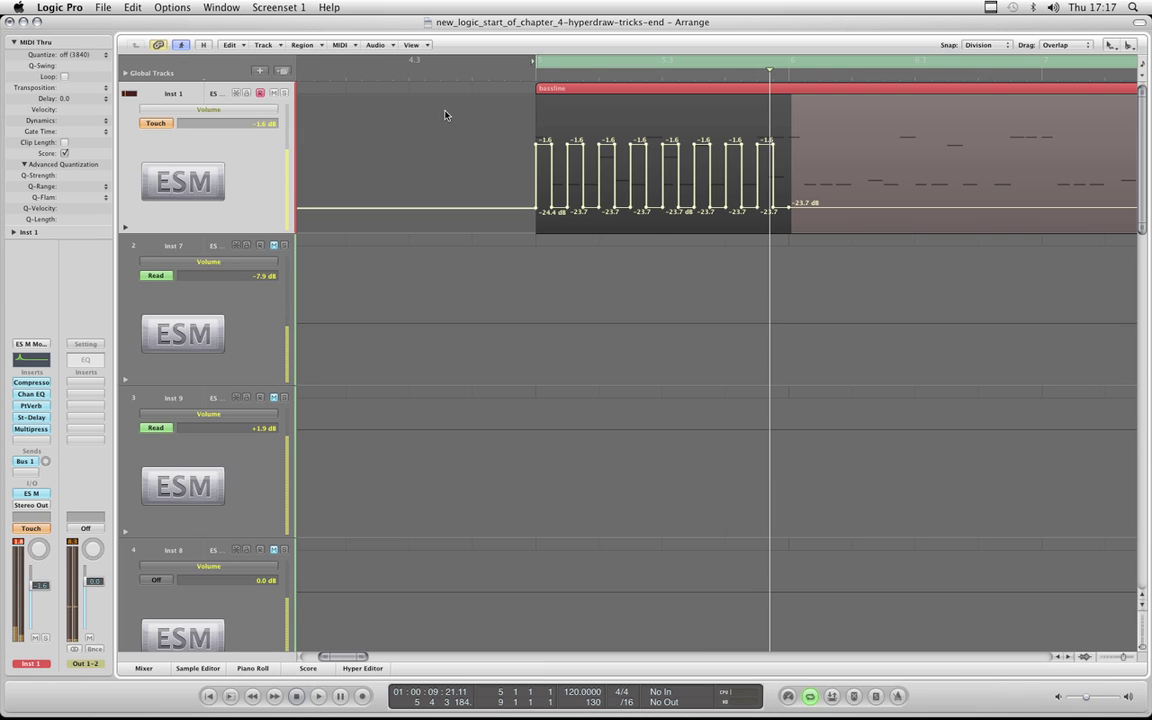
Play the bassline from the start of its region to hear the stepped Volume automation.
{"action": "key", "text": "Return"}
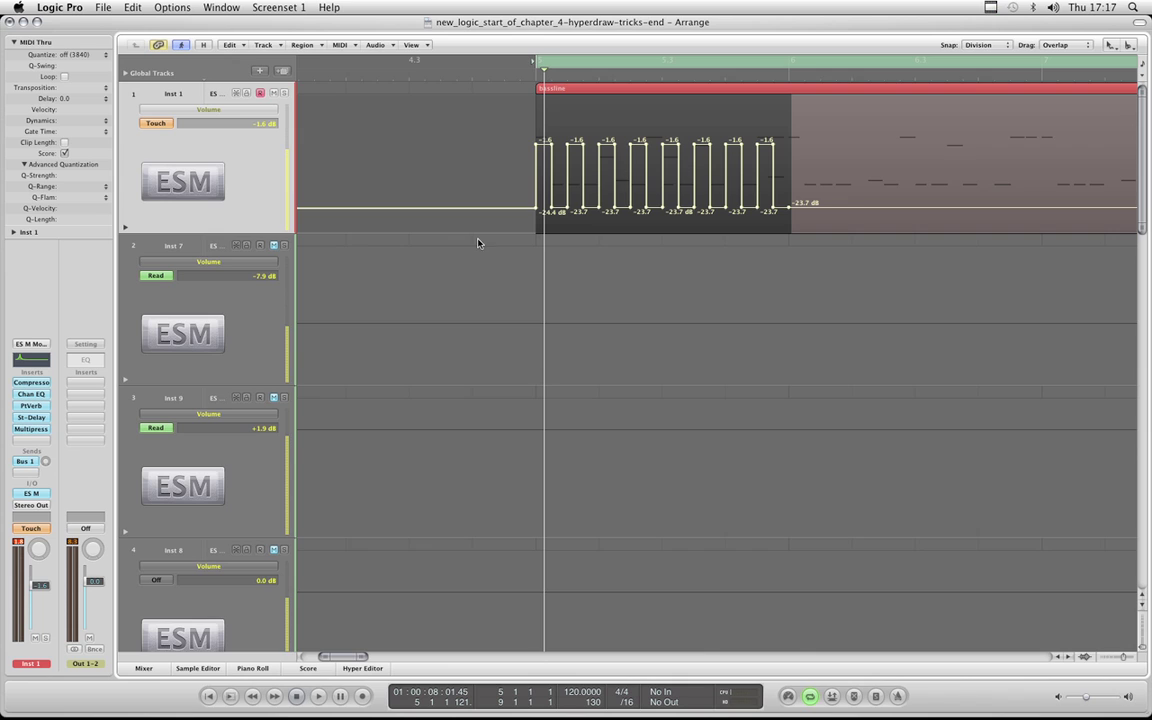
{"action": "key", "text": "space"}
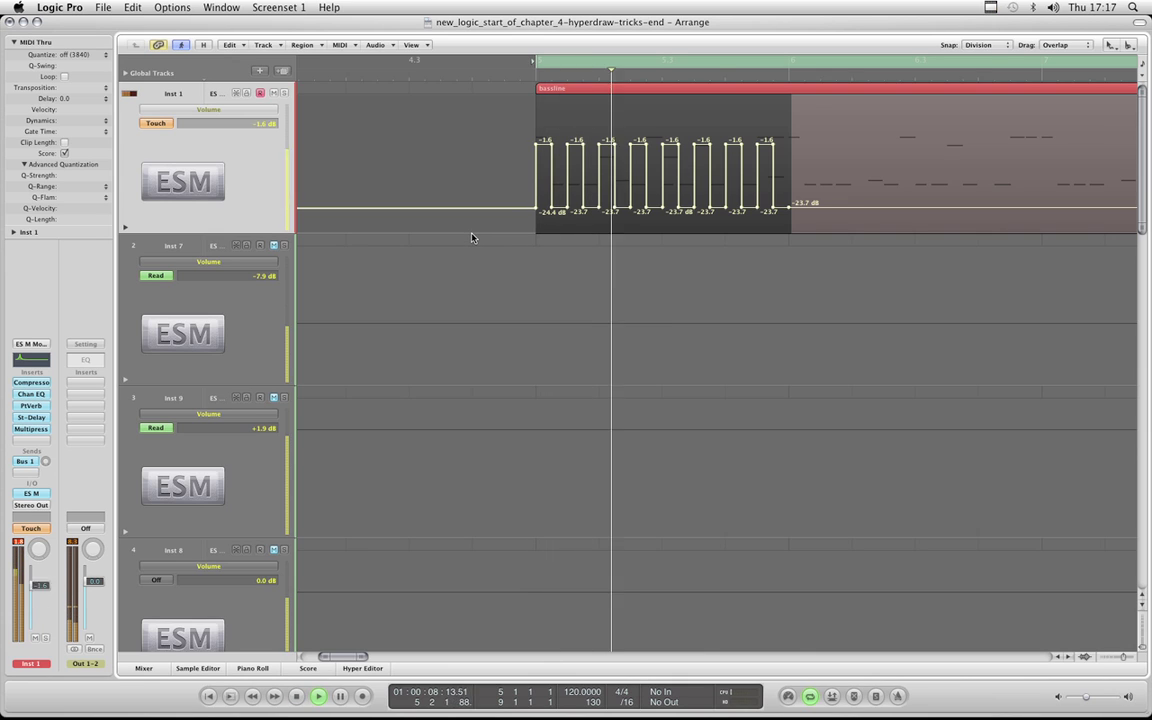
{"action": "key", "text": "space"}
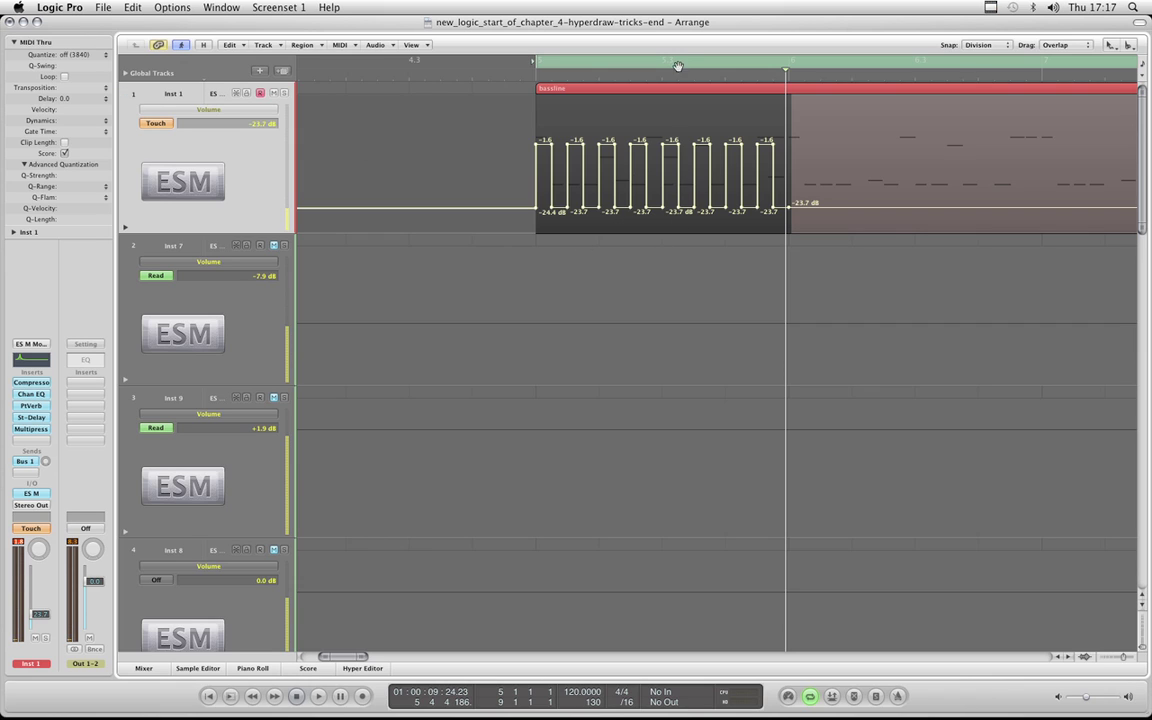
Delete the stepped Volume automation pattern over the bassline and the remaining node before the region.
{"action": "key", "text": "Escape"}
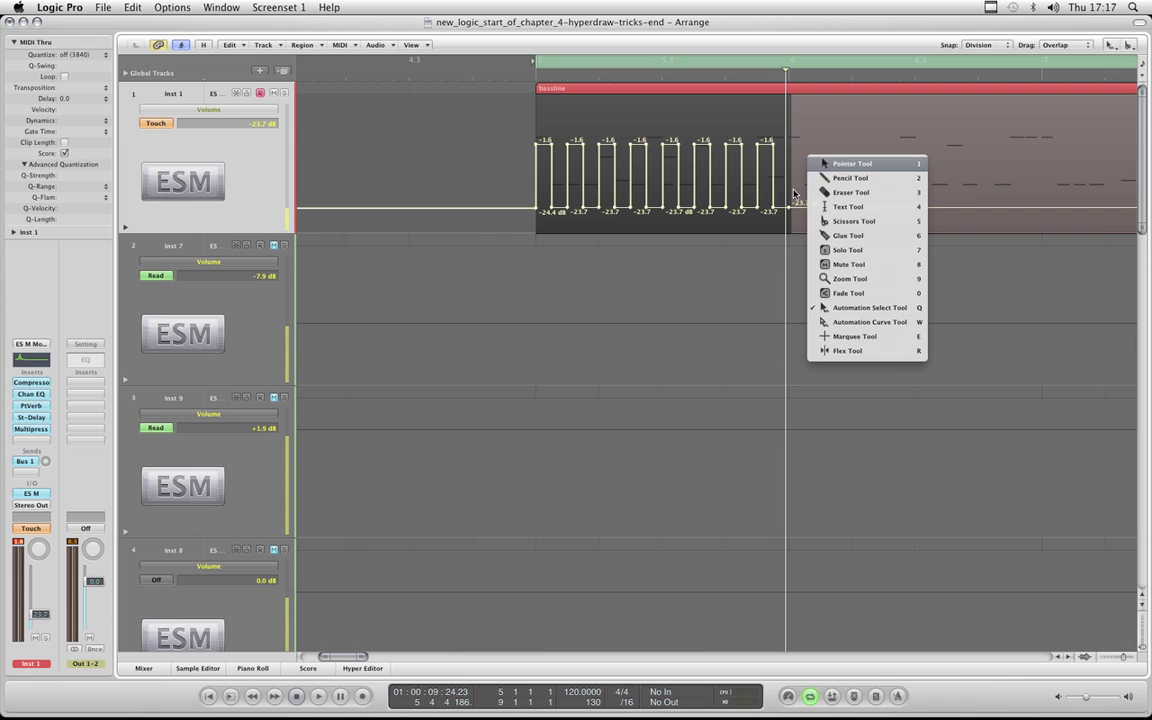
{"action": "key", "text": "Escape"}
{"action": "left_click", "coordinate": [803, 193]}
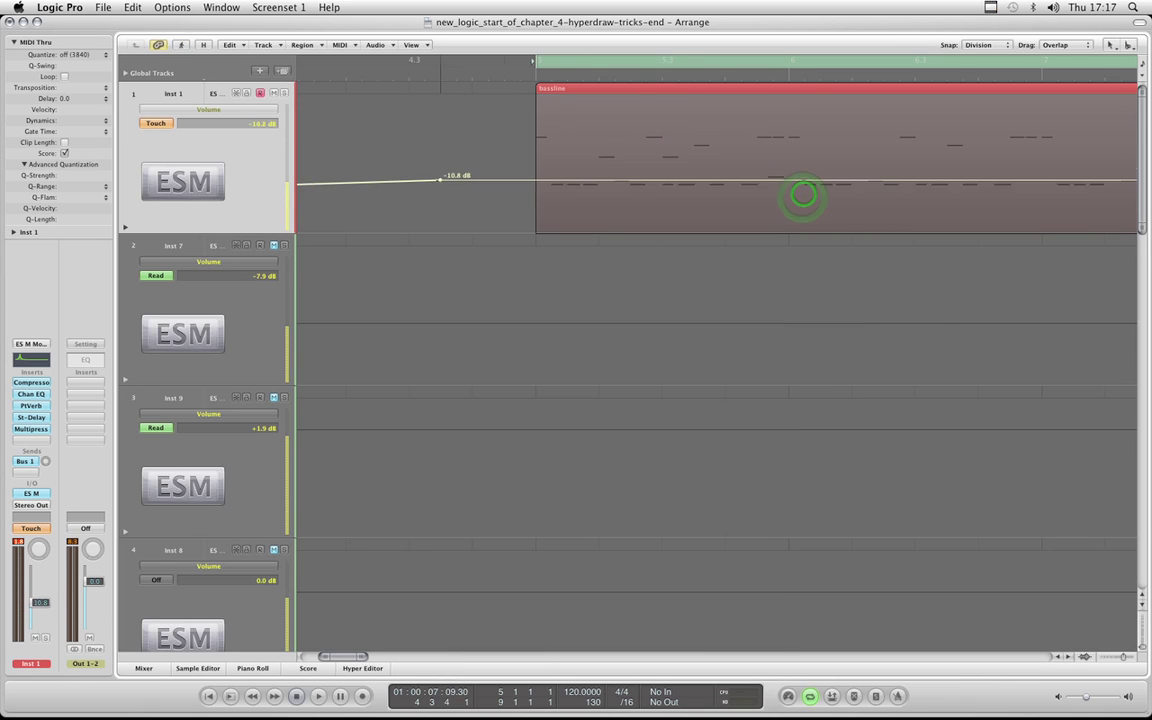
{"action": "left_click", "coordinate": [440, 182]}
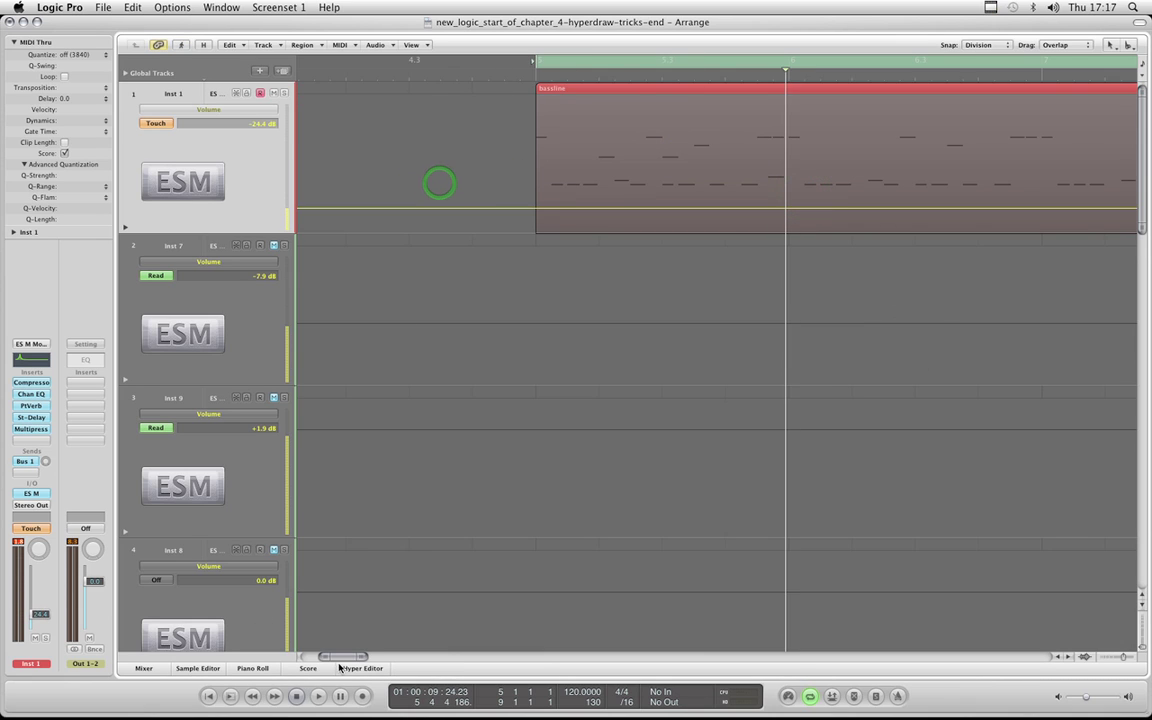
{"action": "left_click_drag", "start_coordinate": [342, 656], "coordinate": [330, 656]}
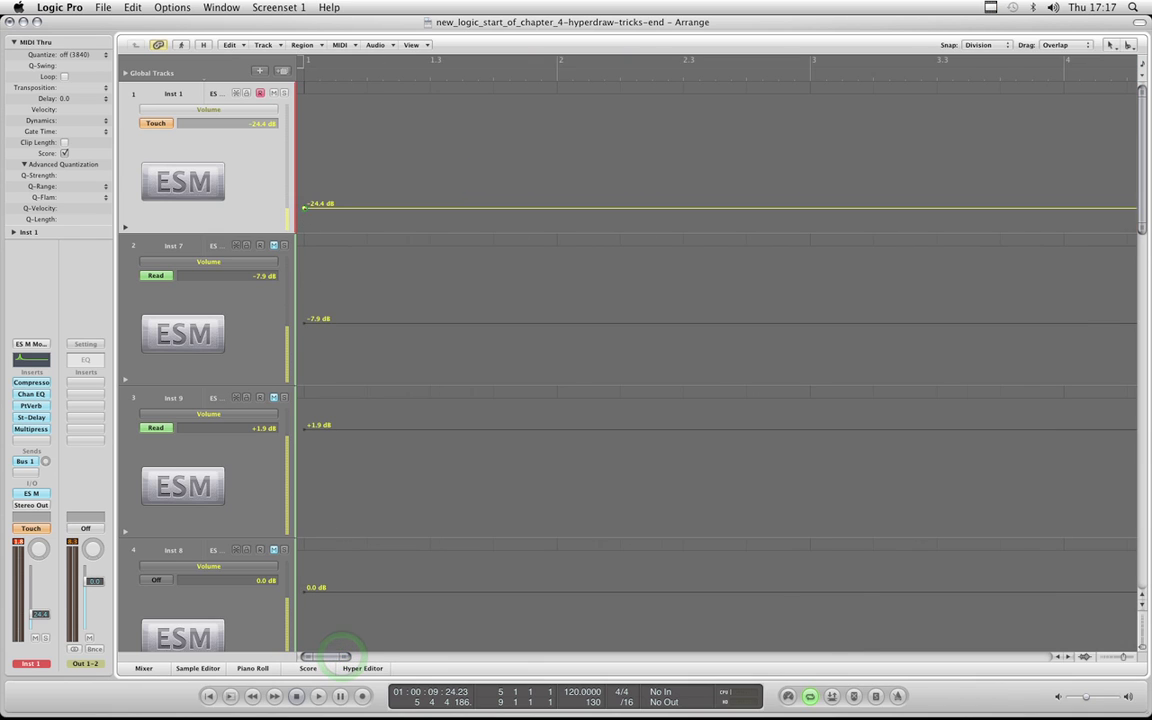
{"action": "left_click", "coordinate": [210, 110]}
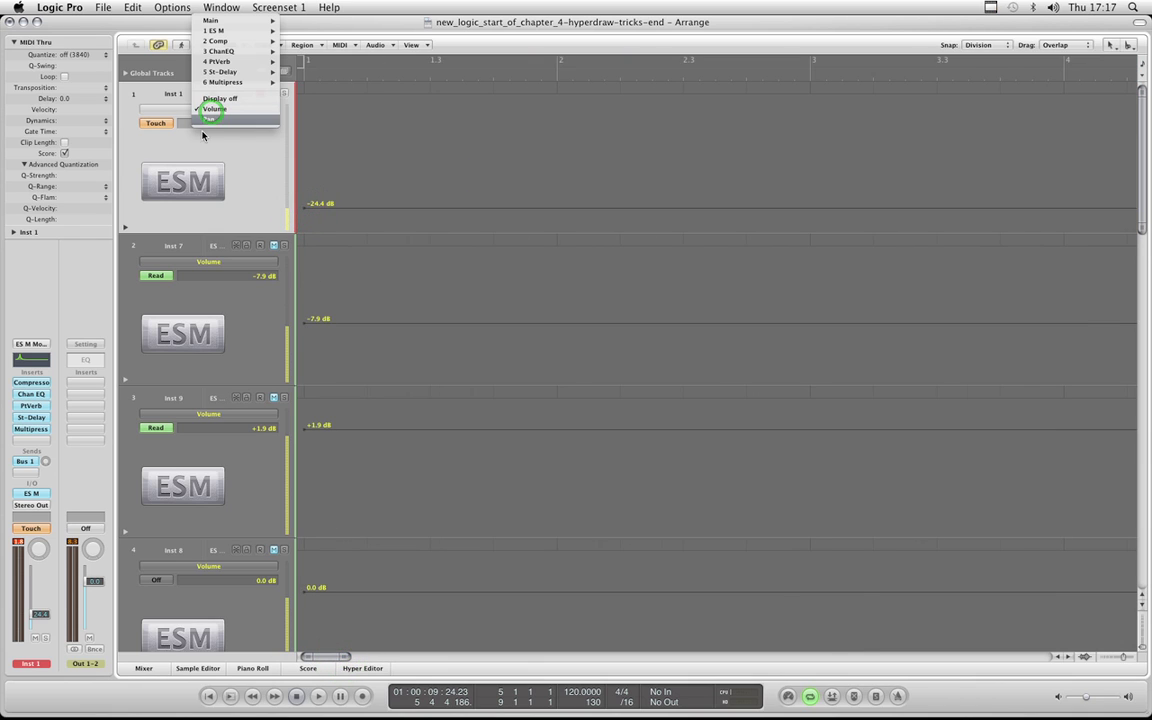
{"action": "left_click", "coordinate": [203, 134]}
Copy the Plug Bass region with rounded Cutoff waves from track 2 of the waves project, and return to the hyperdraw-tricks project.
{"action": "left_click_drag", "start_coordinate": [335, 660], "coordinate": [368, 658]}
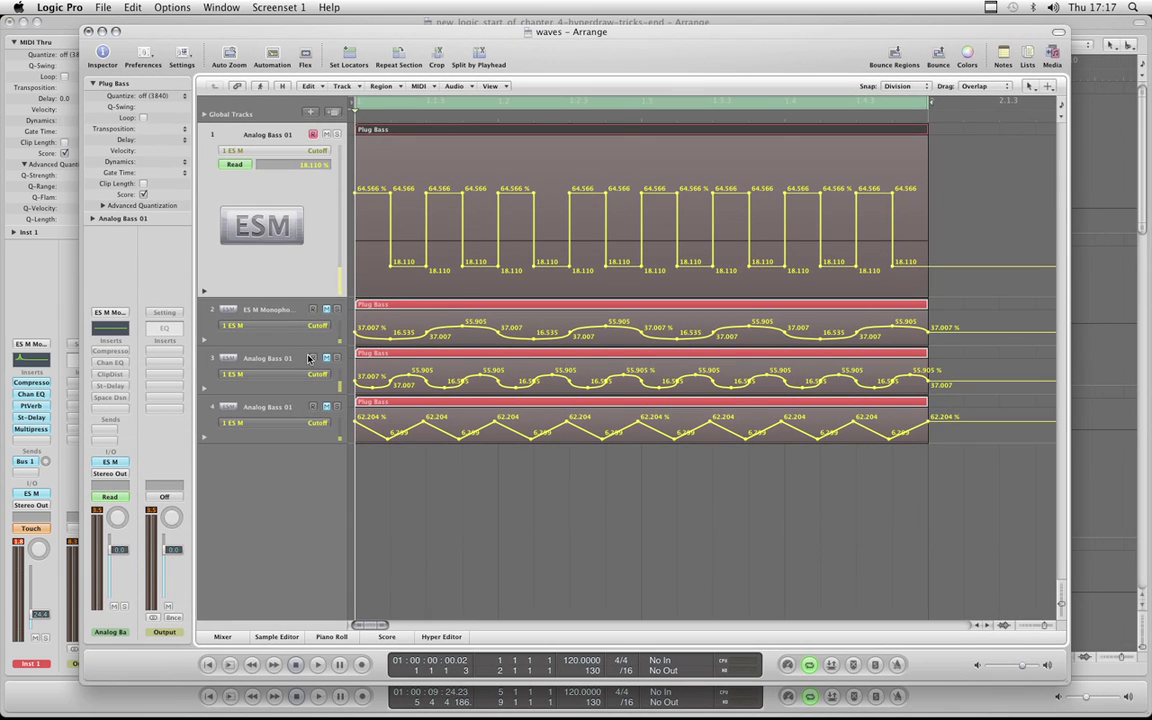
{"action": "left_click", "coordinate": [285, 328]}
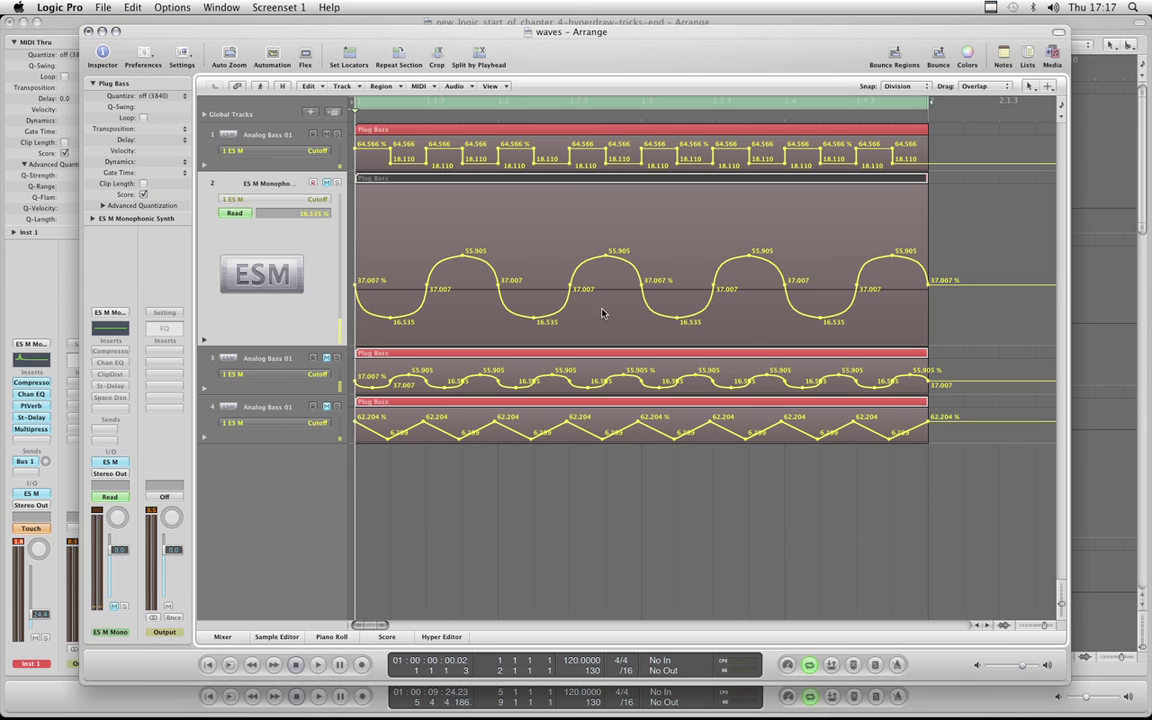
{"action": "left_click", "coordinate": [487, 188]}
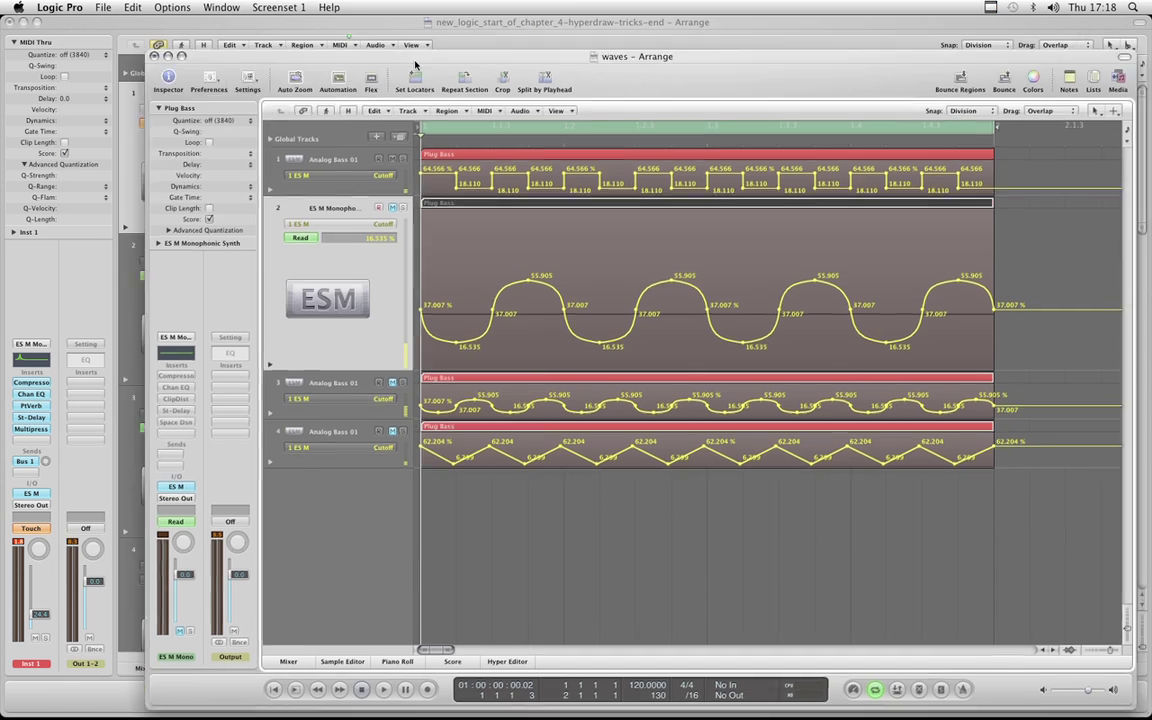
{"action": "left_click", "coordinate": [350, 40]}
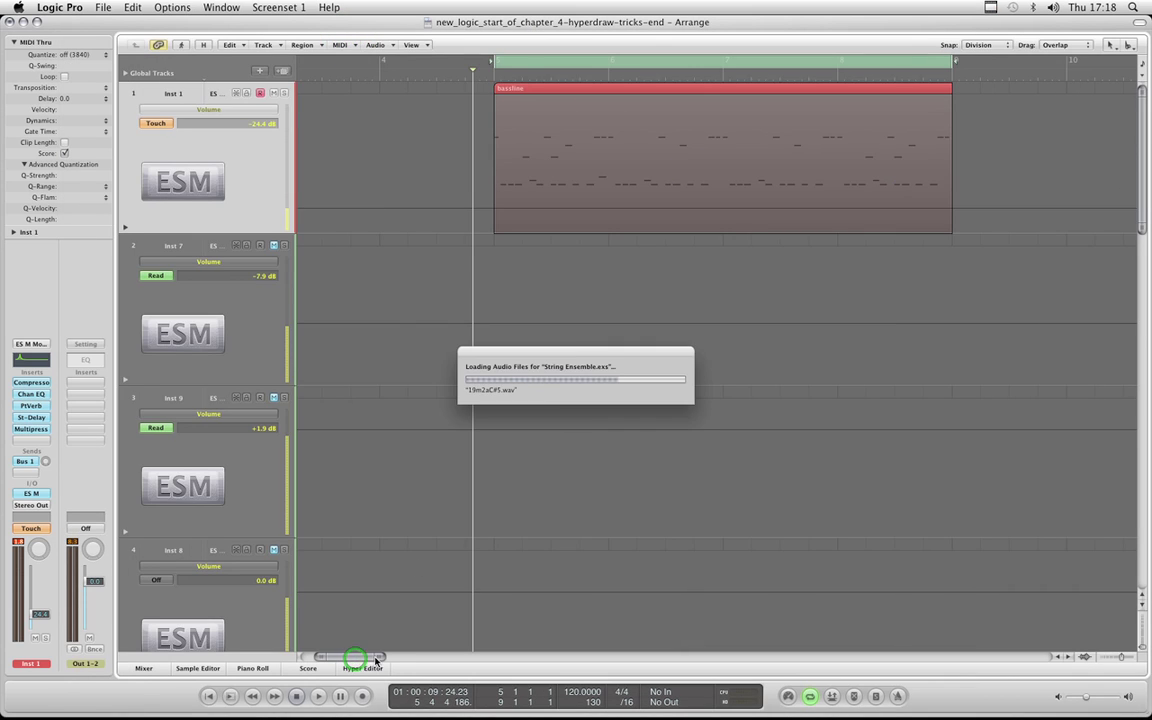
Paste the Plug Bass region on the Inst 1 track at bar 11, copying its automation data too.
{"action": "left_click_drag", "start_coordinate": [358, 657], "coordinate": [460, 324]}
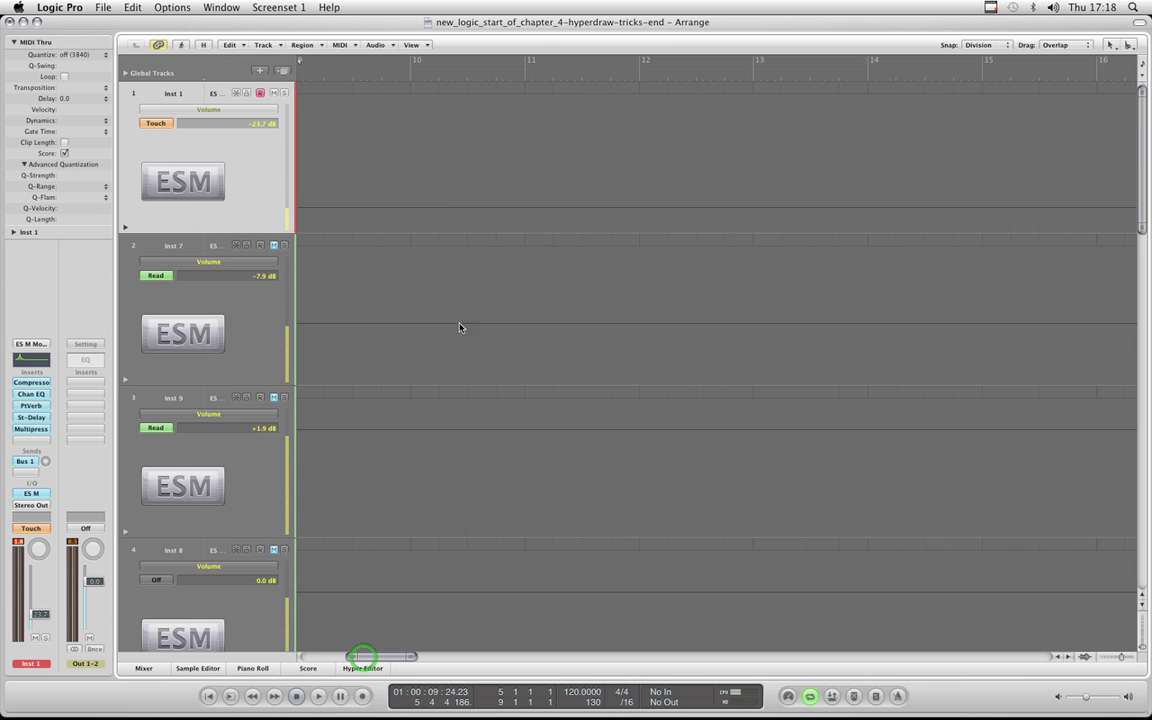
{"action": "left_click", "coordinate": [524, 79]}
{"action": "left_click", "coordinate": [524, 78]}
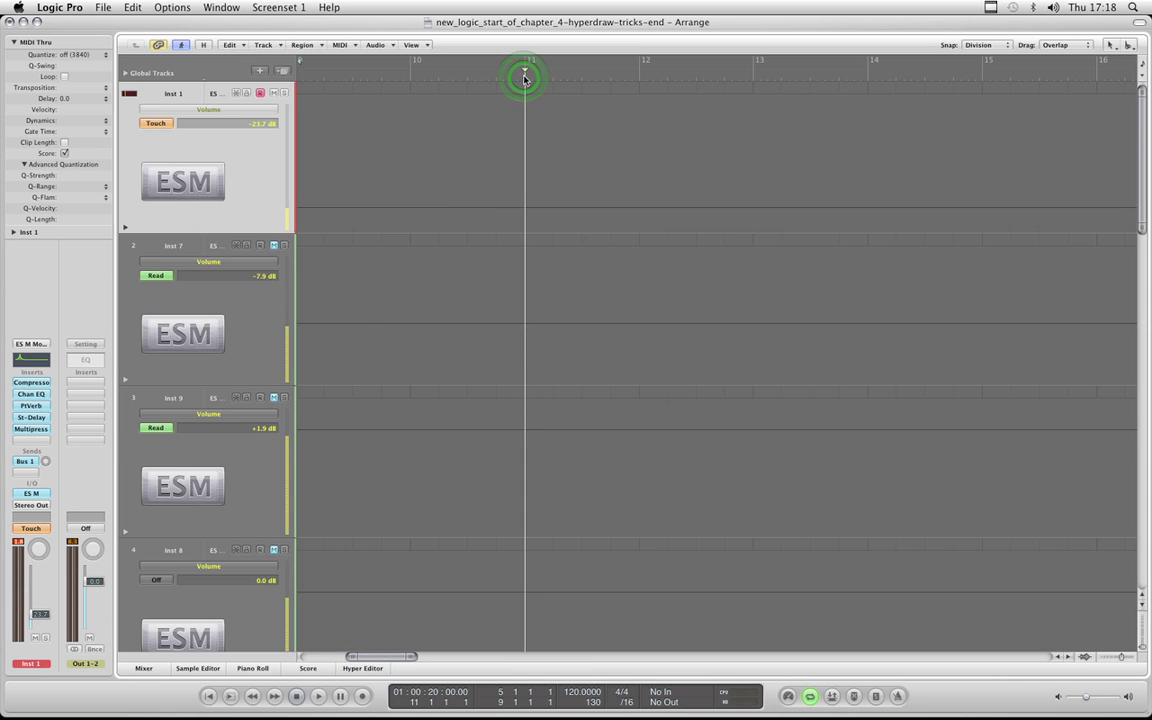
{"action": "double_click", "coordinate": [524, 139]}
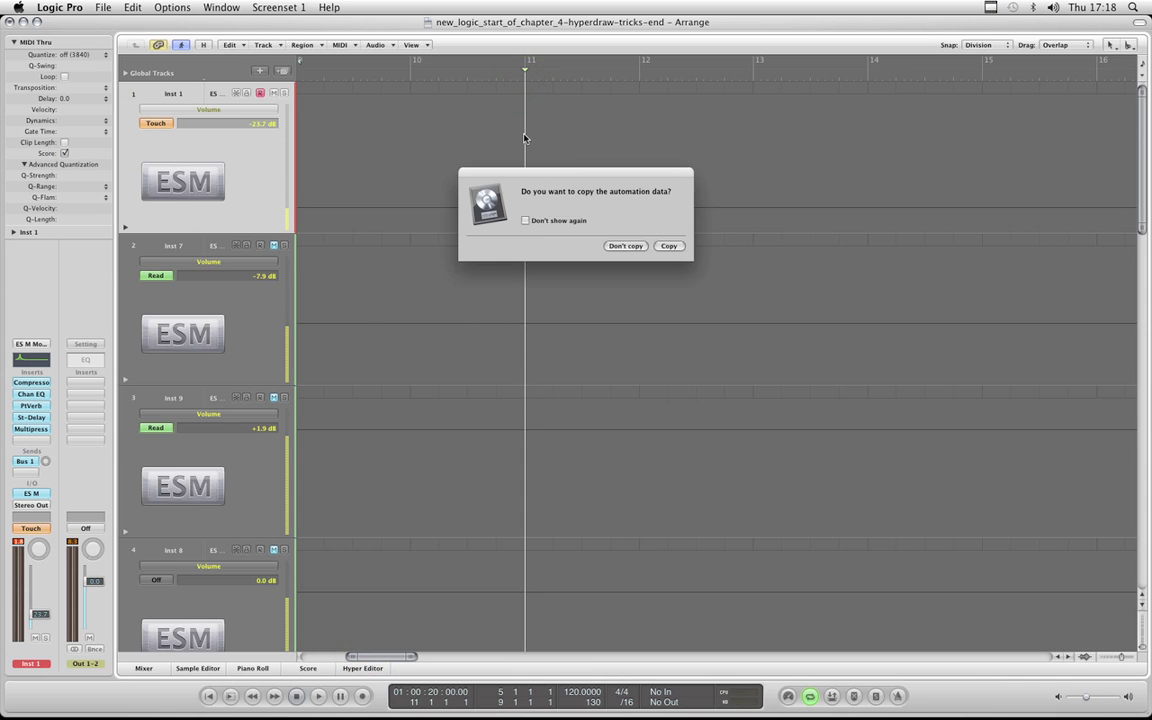
{"action": "left_click", "coordinate": [672, 249]}
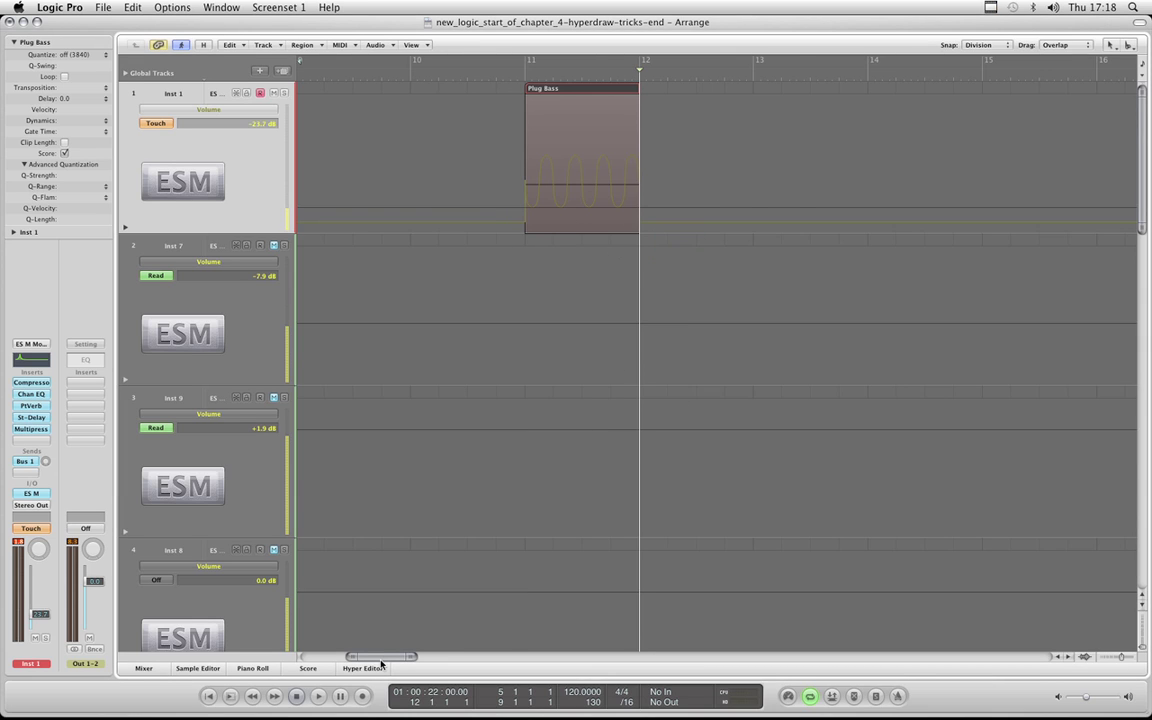
Display the ES M Cutoff automation on Inst 1 and remove the stray nodes at the Plug Bass region's edges and the song start.
{"action": "left_click_drag", "start_coordinate": [381, 660], "coordinate": [371, 660]}
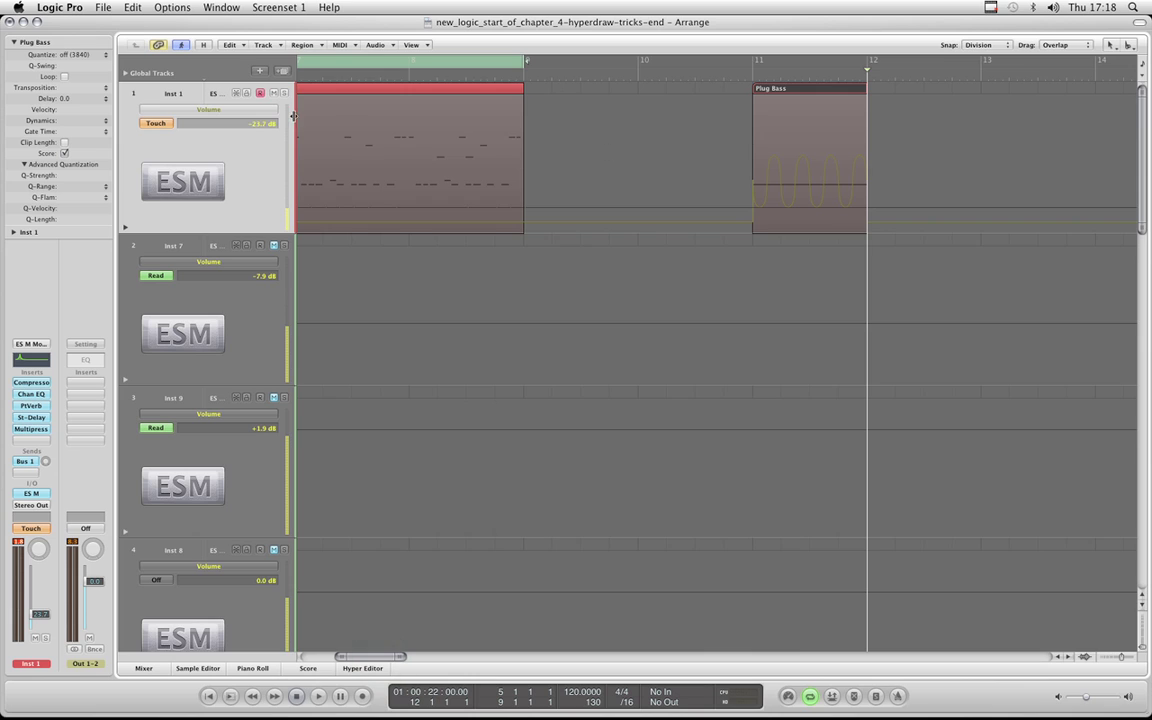
{"action": "left_click", "coordinate": [224, 113]}
{"action": "left_click", "coordinate": [247, 140]}
{"action": "left_click", "coordinate": [752, 227]}
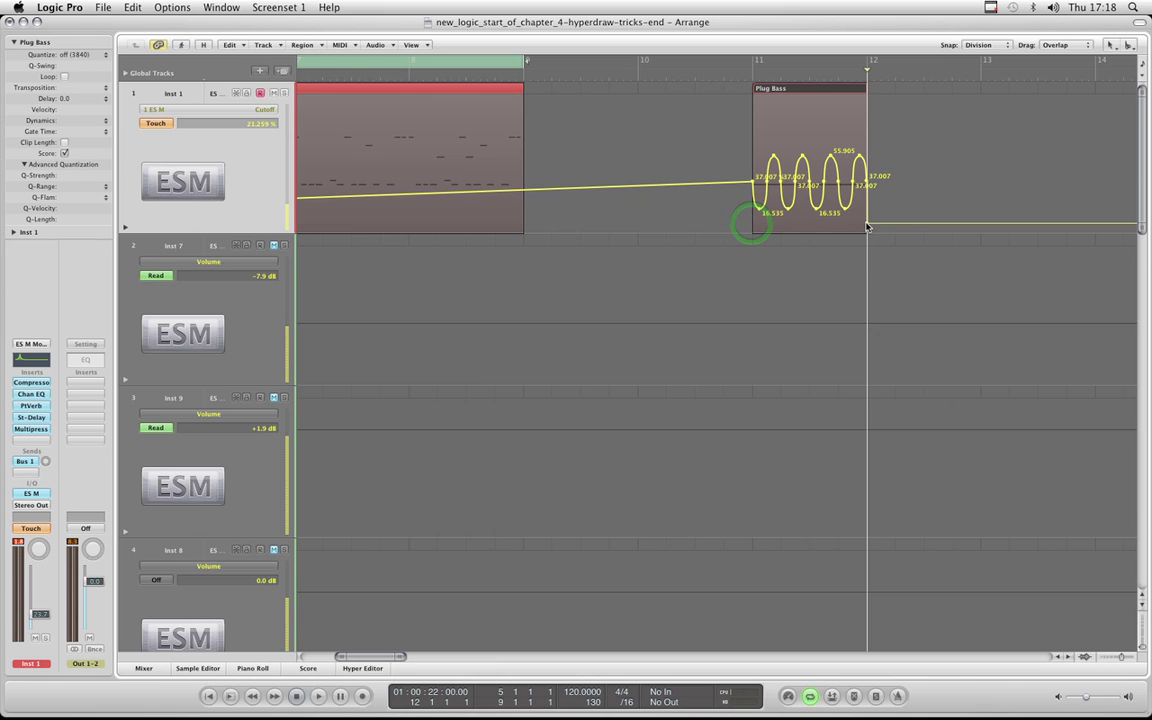
{"action": "left_click", "coordinate": [867, 222]}
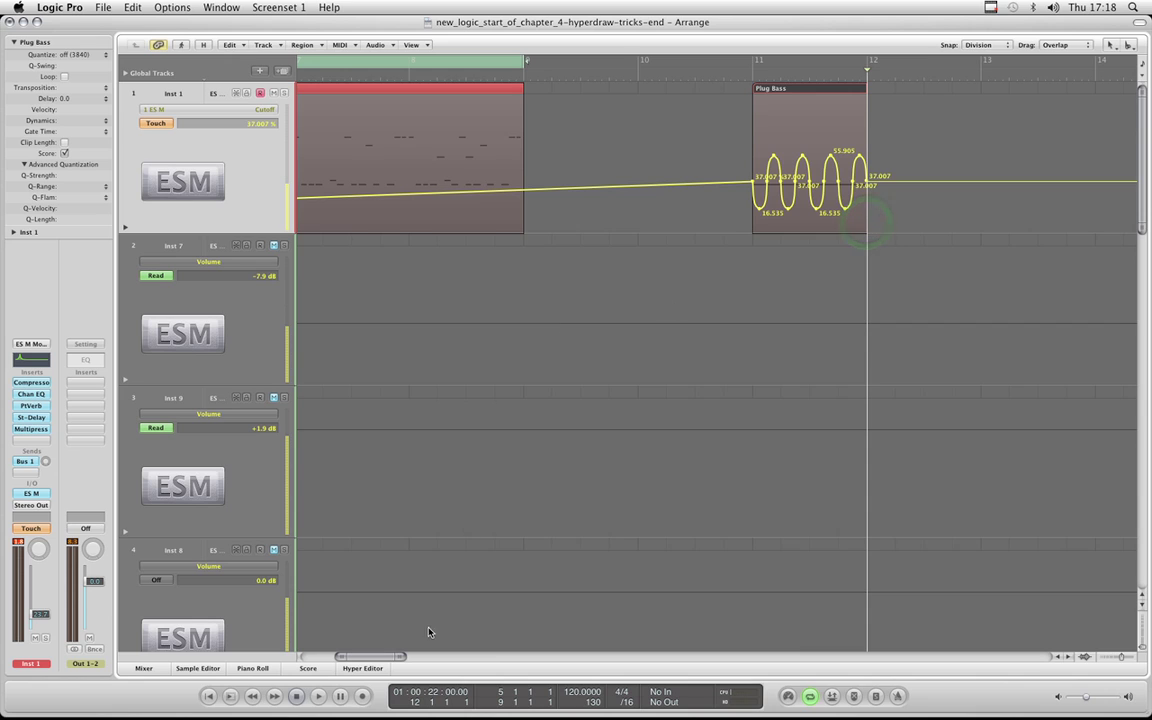
{"action": "left_click_drag", "start_coordinate": [386, 655], "coordinate": [355, 655]}
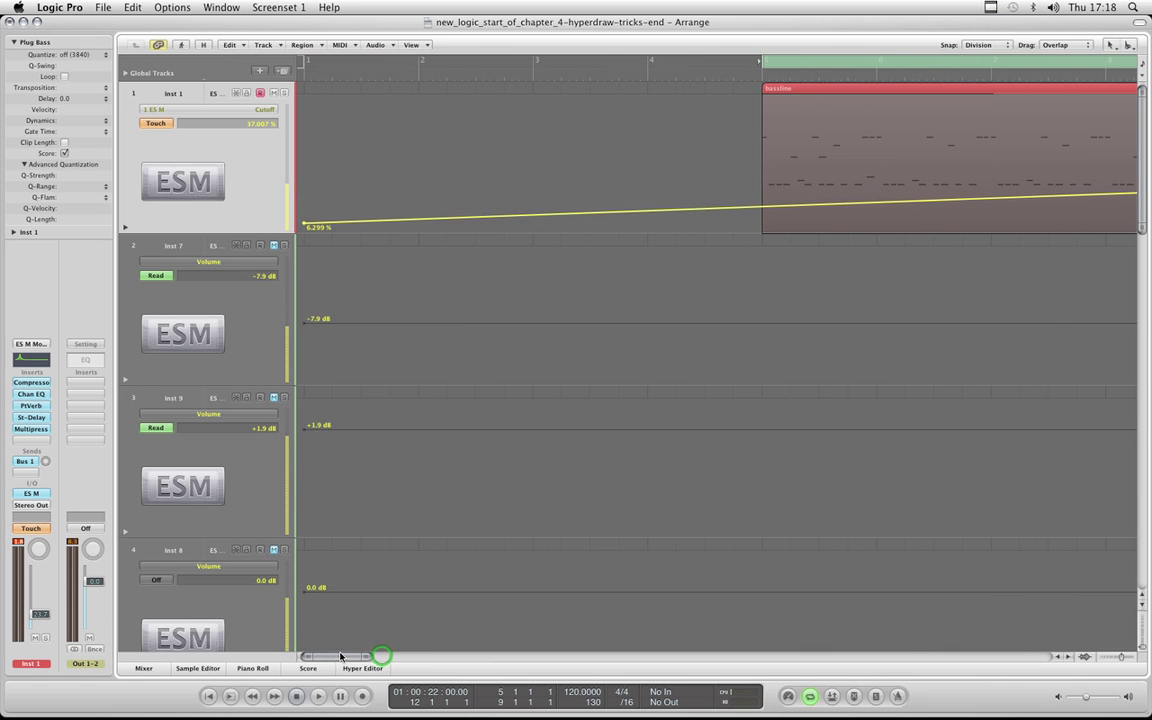
{"action": "left_click", "coordinate": [305, 227]}
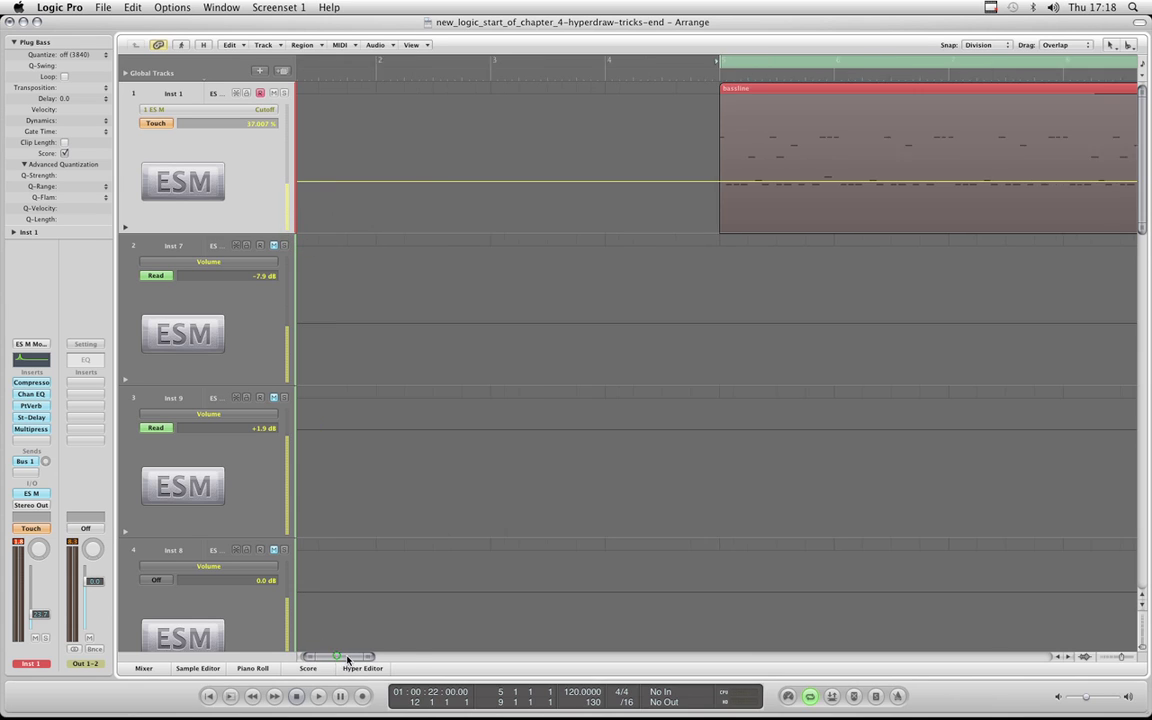
Examine the nodes and curves of the pasted Cutoff wave between bars 11 and 12.
{"action": "left_click_drag", "start_coordinate": [337, 656], "coordinate": [378, 656]}
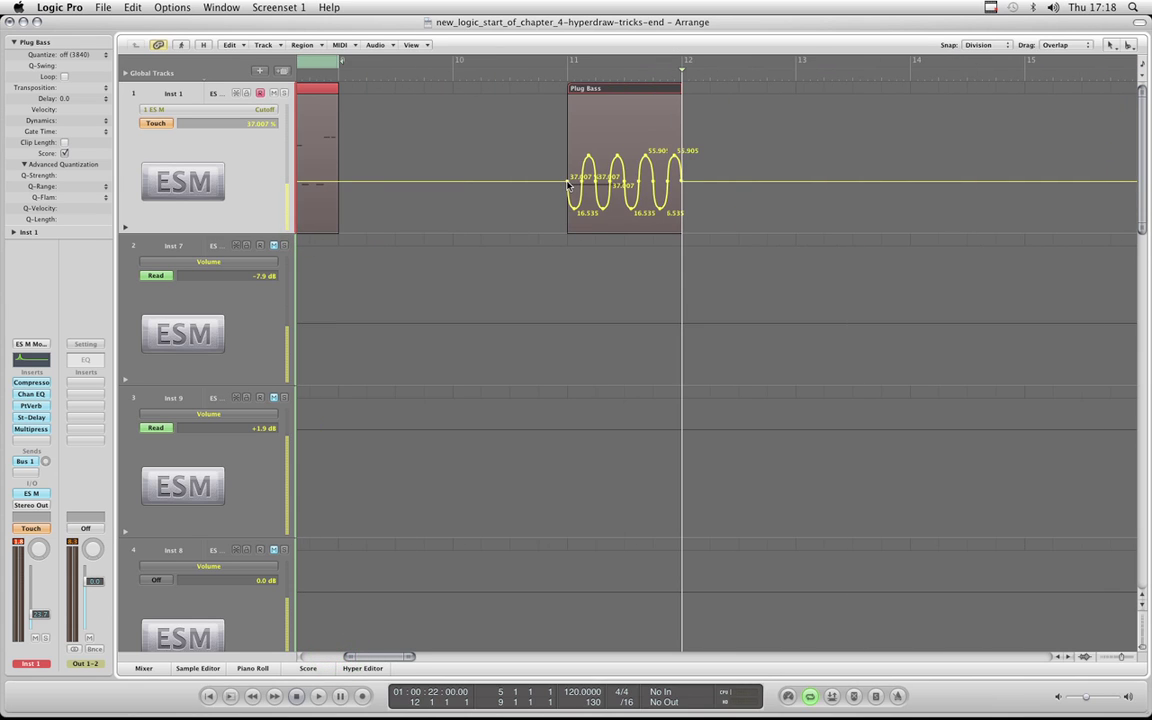
{"action": "key", "text": "ctrl+Right"}
{"action": "key", "text": "ctrl+Right"}
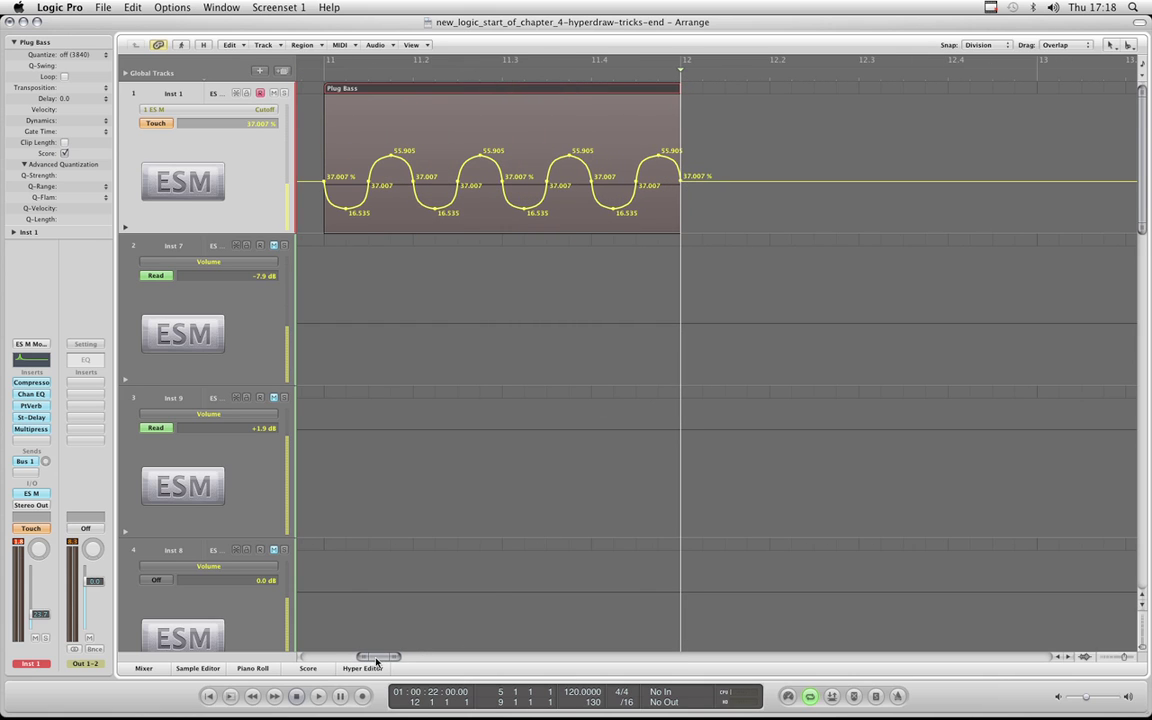
{"action": "left_click_drag", "start_coordinate": [376, 658], "coordinate": [372, 658]}
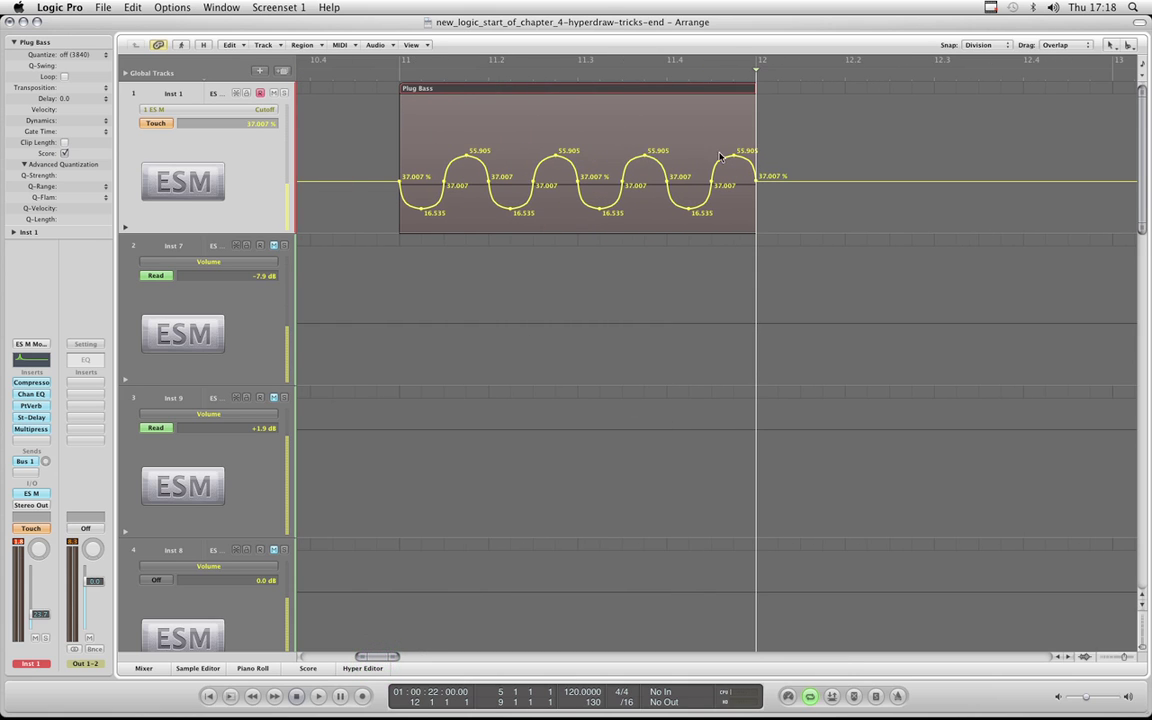
{"action": "double_click", "coordinate": [755, 76]}
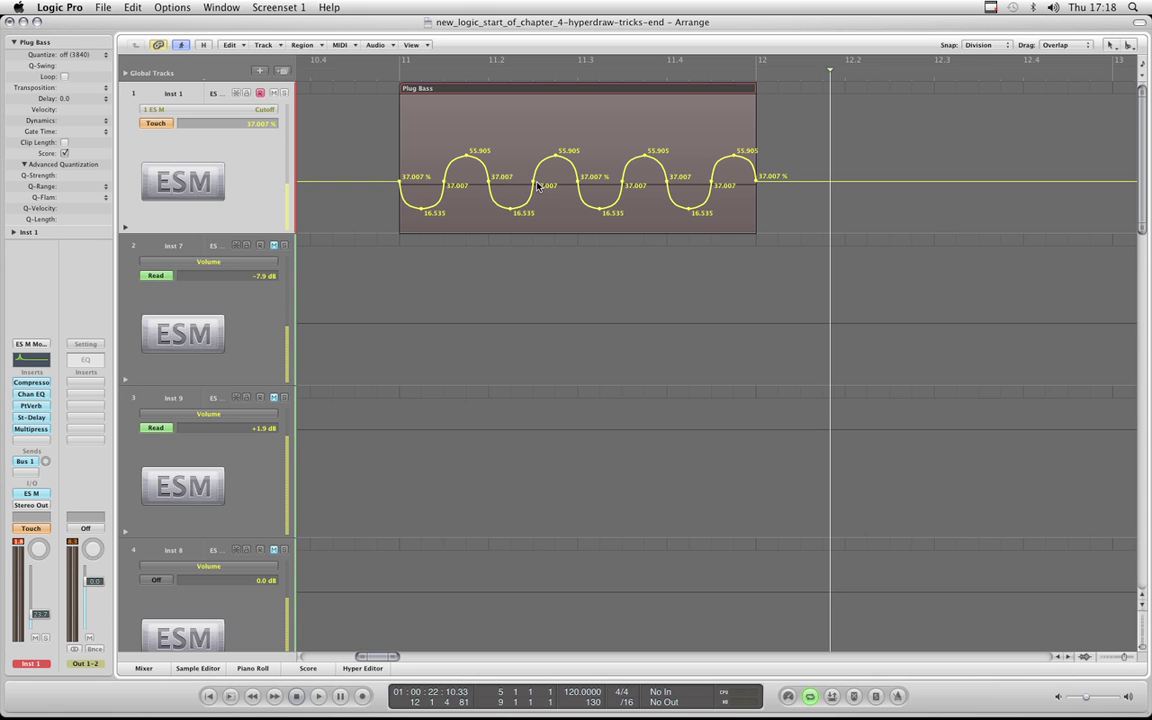
{"action": "key", "text": "super+Right"}
{"action": "key", "text": "super+Down"}
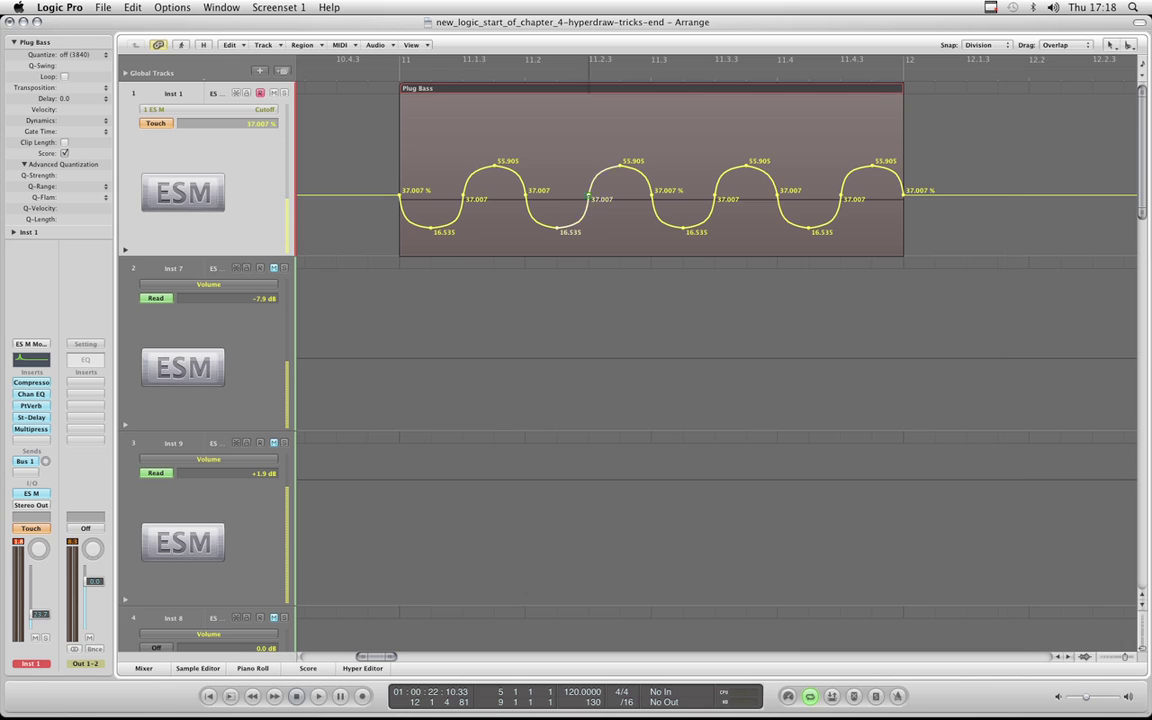
{"action": "left_click", "coordinate": [590, 199]}
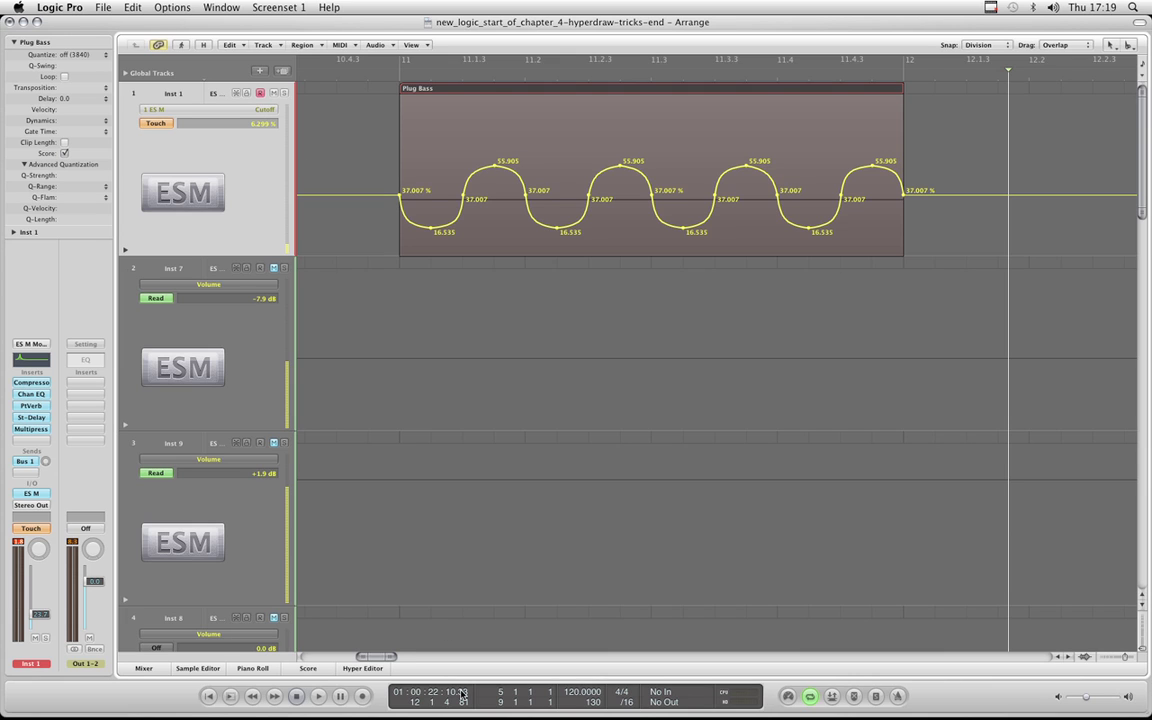
Delete the Plug Bass region at bar 11 without erasing its automation data.
{"action": "left_click_drag", "start_coordinate": [365, 658], "coordinate": [350, 658]}
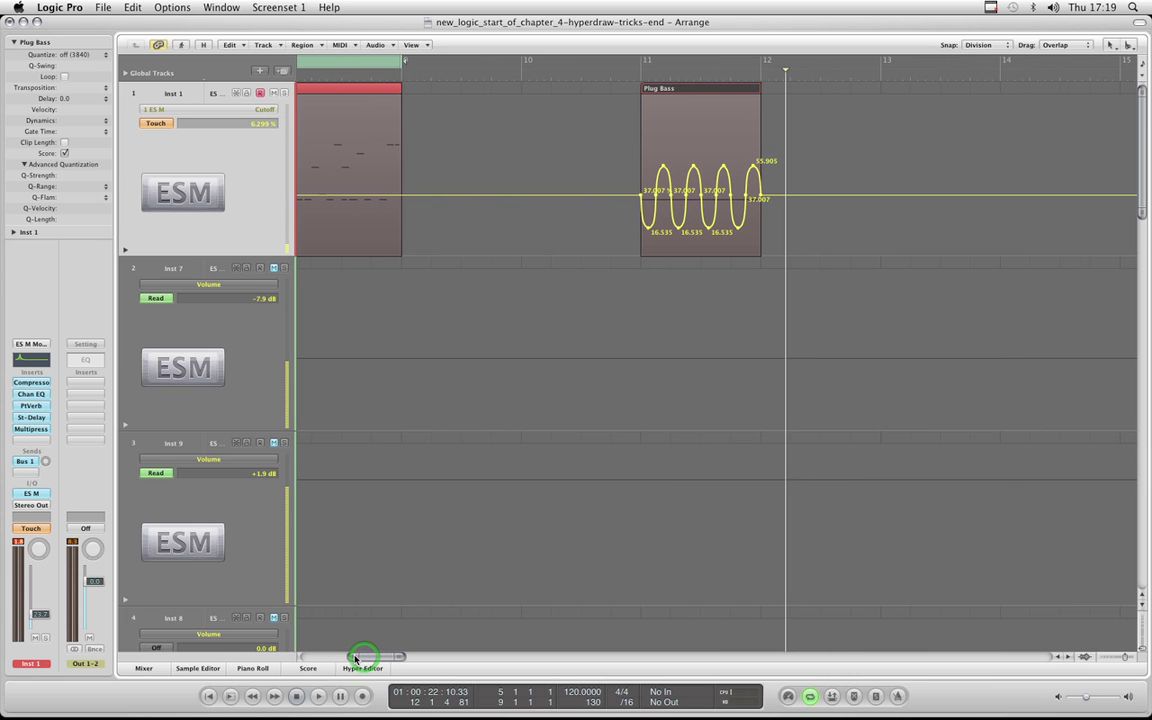
{"action": "left_click", "coordinate": [812, 94]}
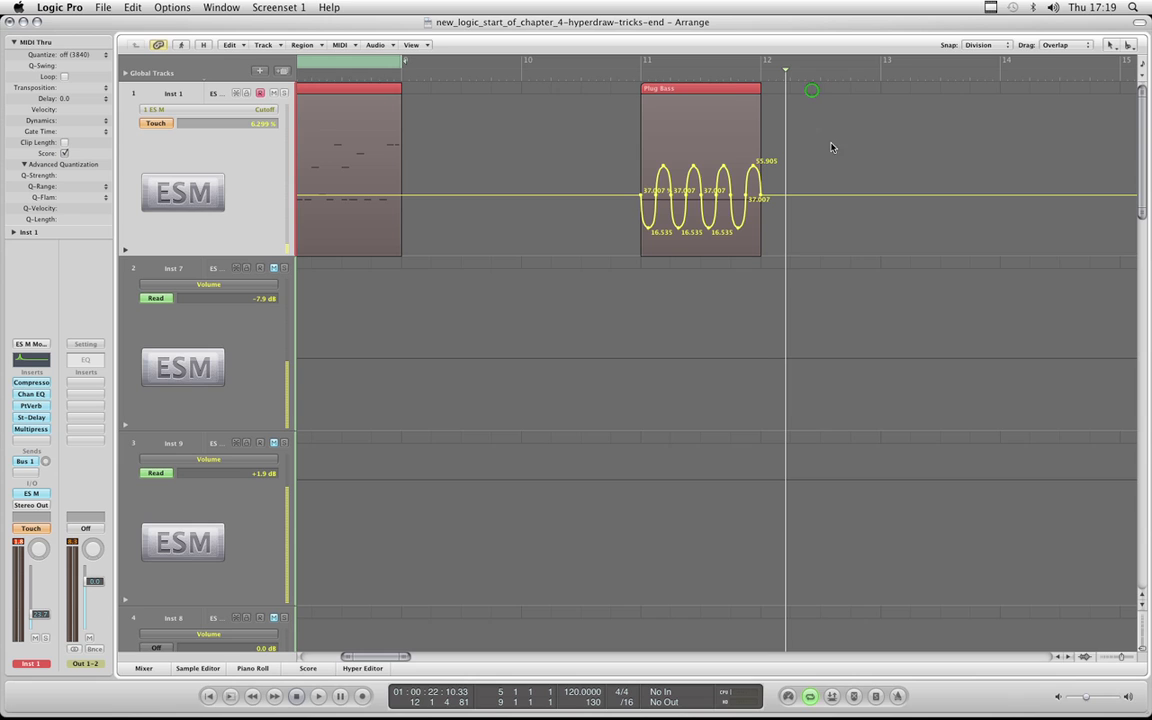
{"action": "left_click", "coordinate": [732, 88]}
{"action": "key", "text": "Delete"}
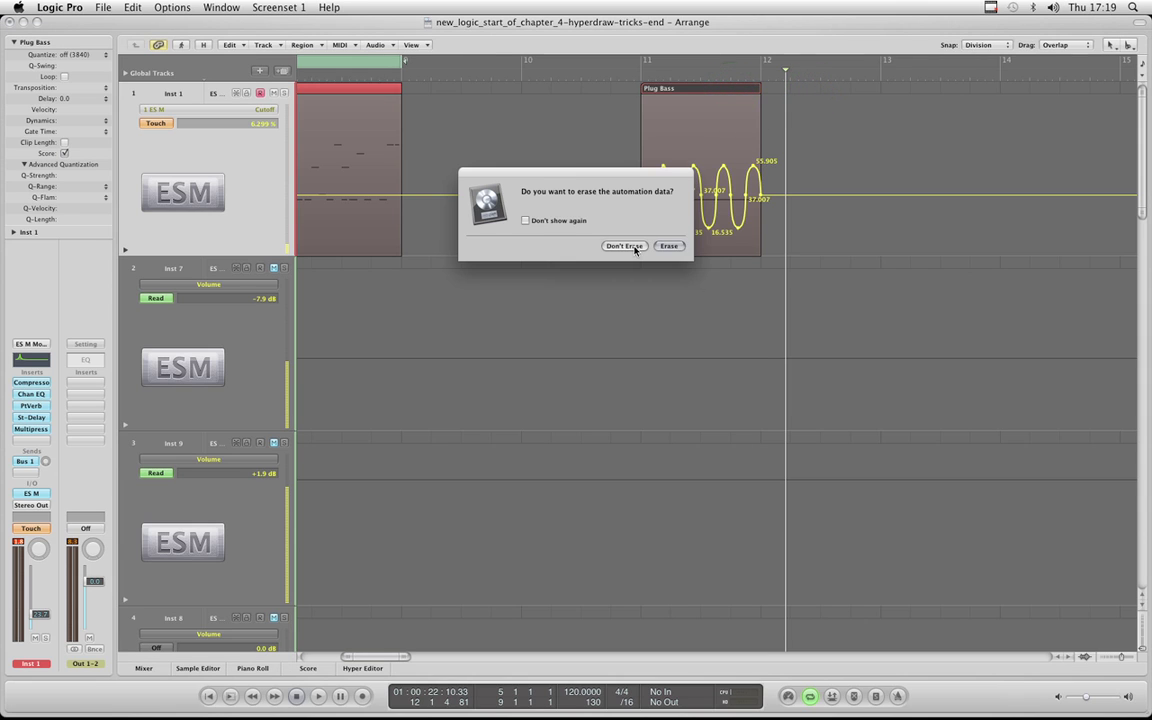
{"action": "left_click", "coordinate": [634, 248]}
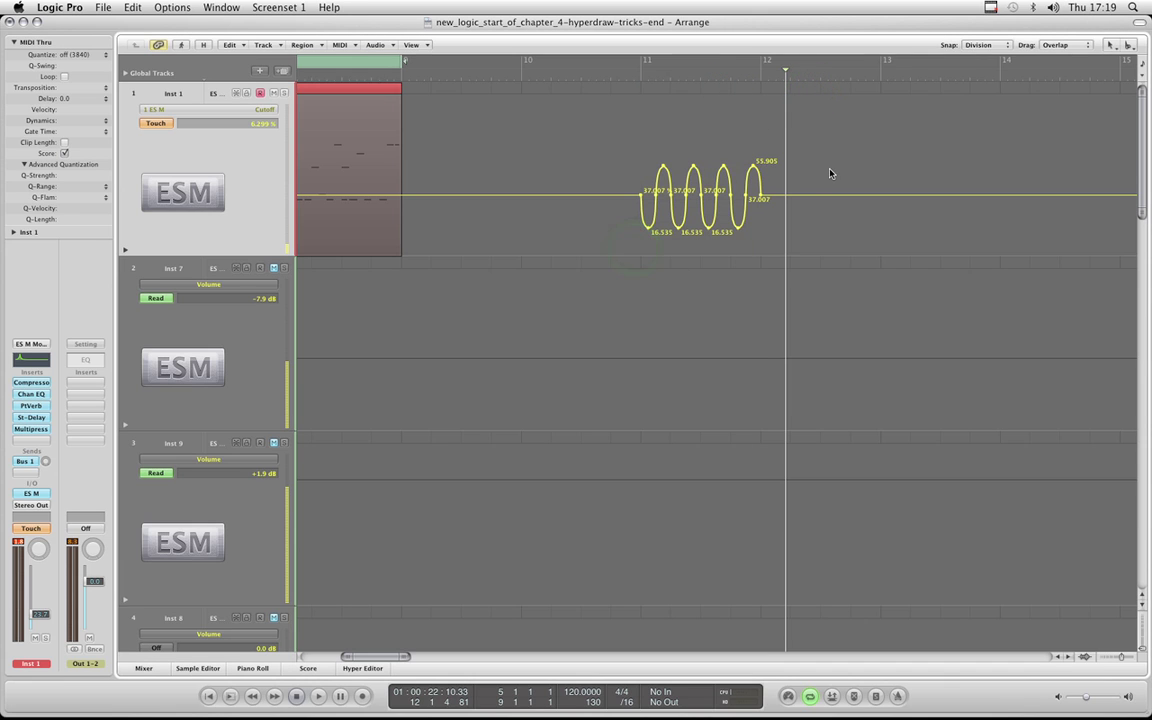
Select the whole Cutoff wave at bar 11 with the Automation Select tool and move it to the bassline region's start at bar 5.
{"action": "key", "text": "Escape"}
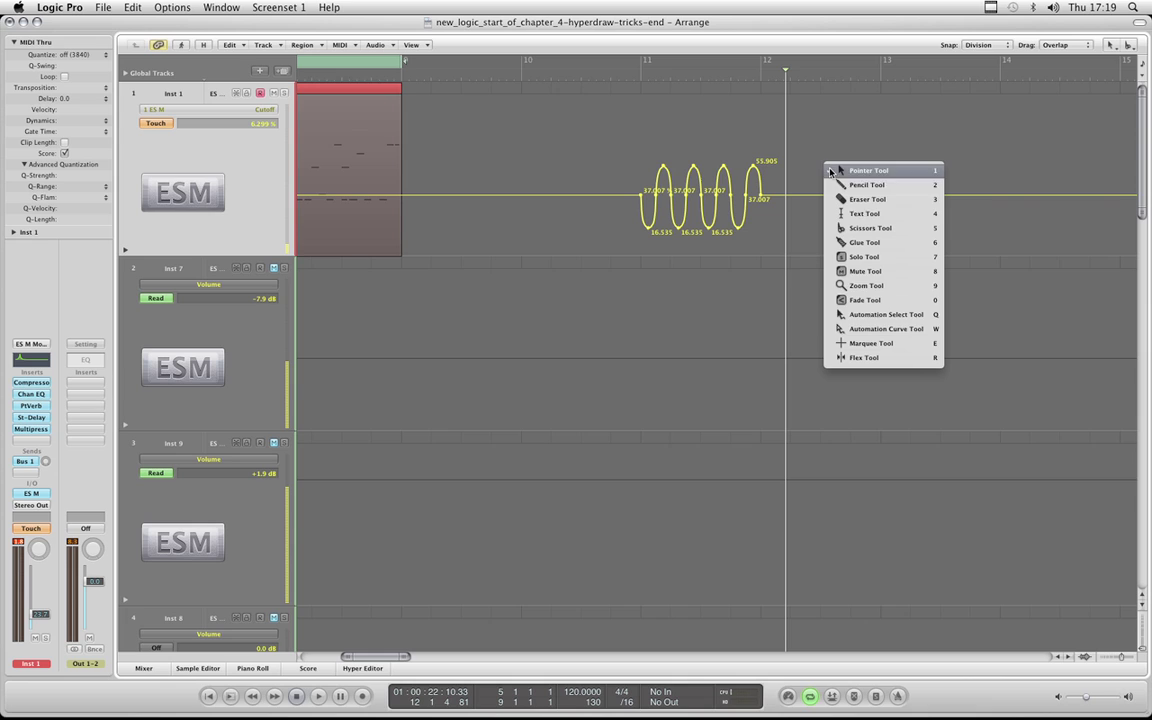
{"action": "left_click", "coordinate": [864, 330]}
{"action": "left_click_drag", "start_coordinate": [798, 158], "coordinate": [558, 438]}
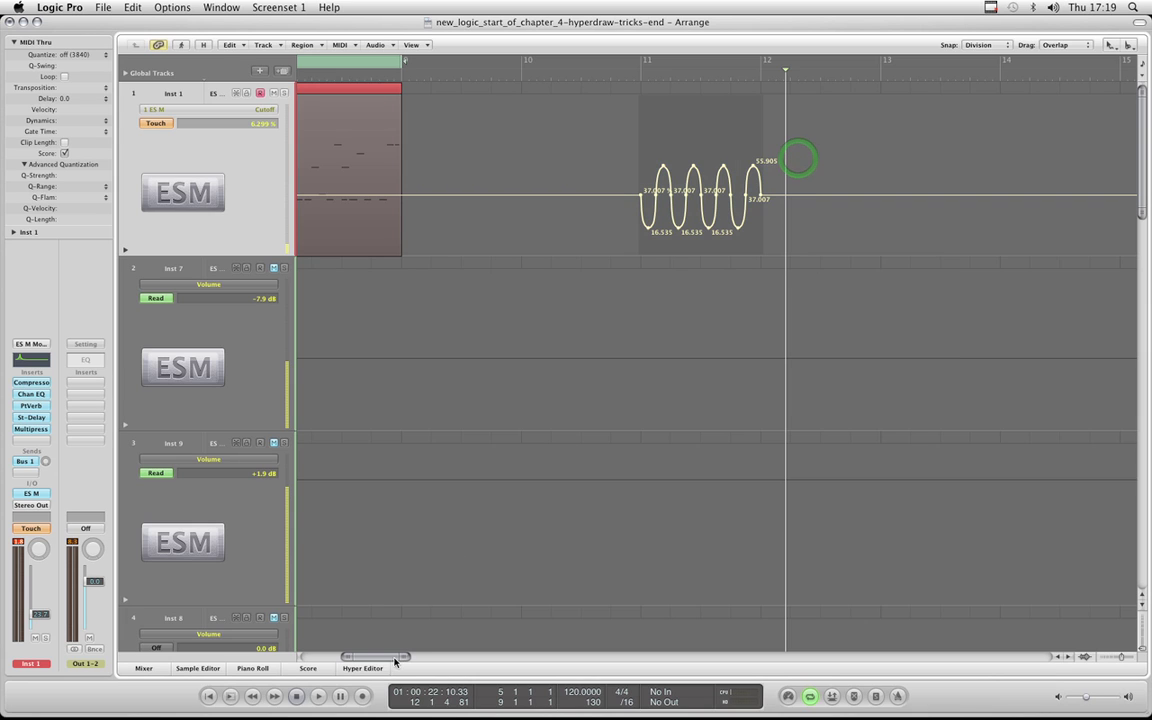
{"action": "left_click_drag", "start_coordinate": [377, 657], "coordinate": [357, 658]}
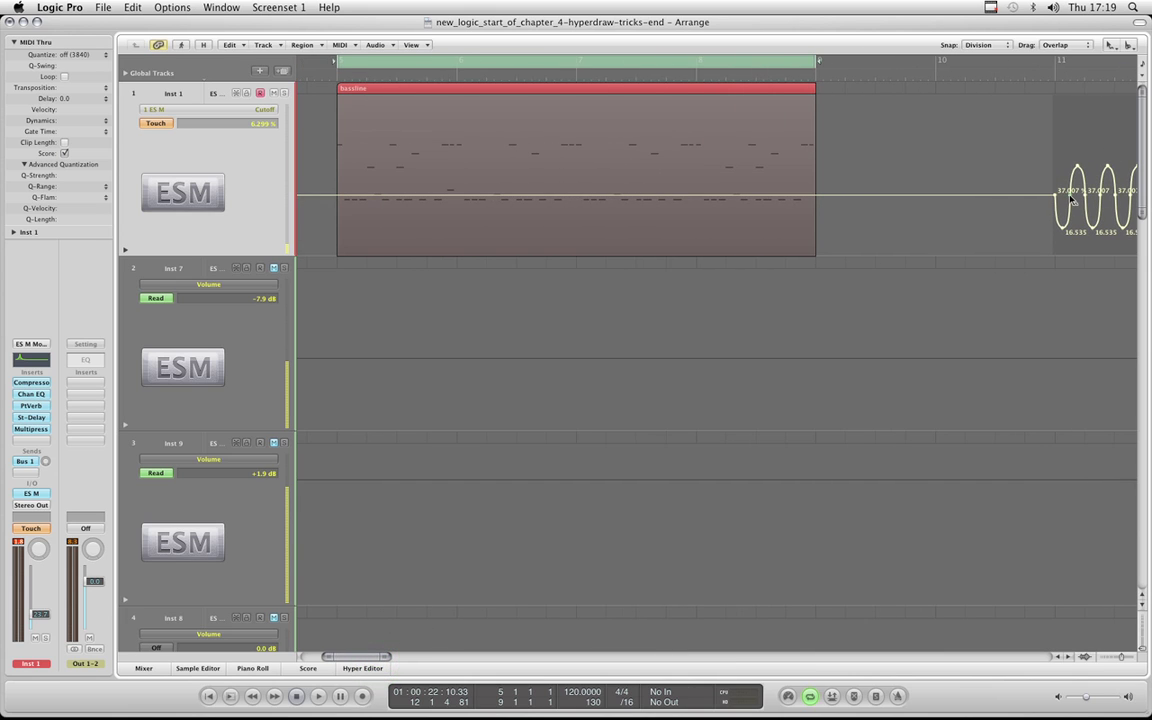
{"action": "left_click_drag", "start_coordinate": [1070, 197], "coordinate": [352, 202]}
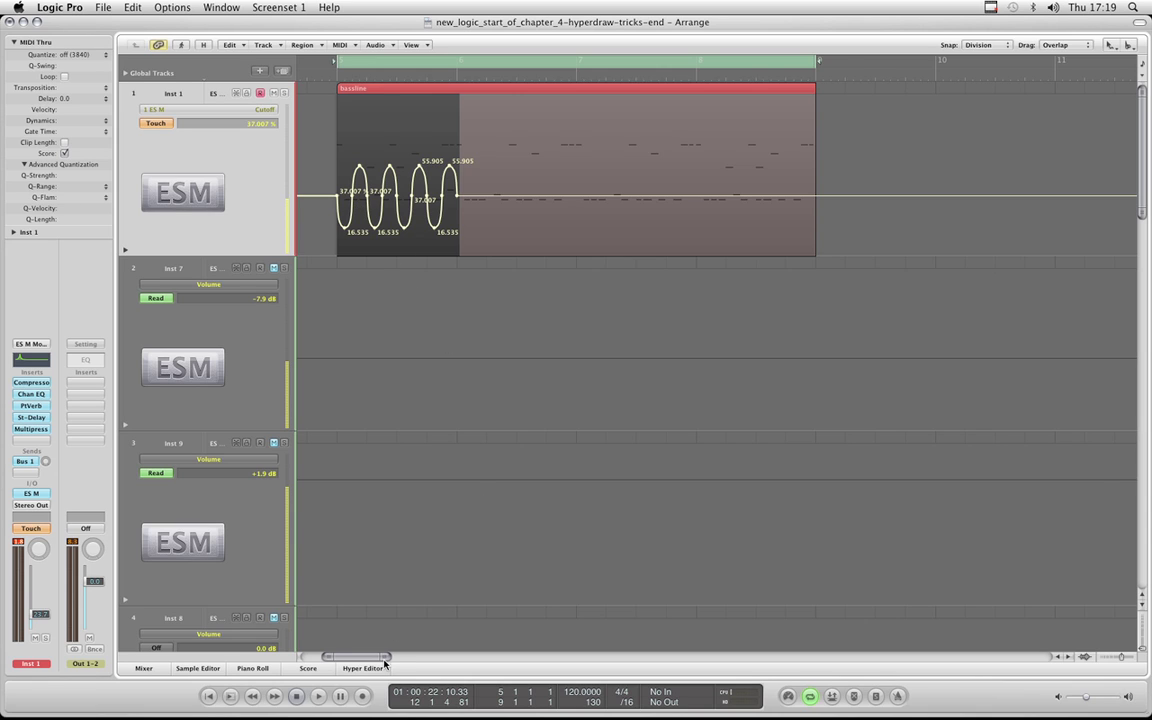
Audition the Cutoff wave at the bassline's start and reset the Inst 1 volume fader to 0.0 dB.
{"action": "left_click_drag", "start_coordinate": [385, 663], "coordinate": [358, 656]}
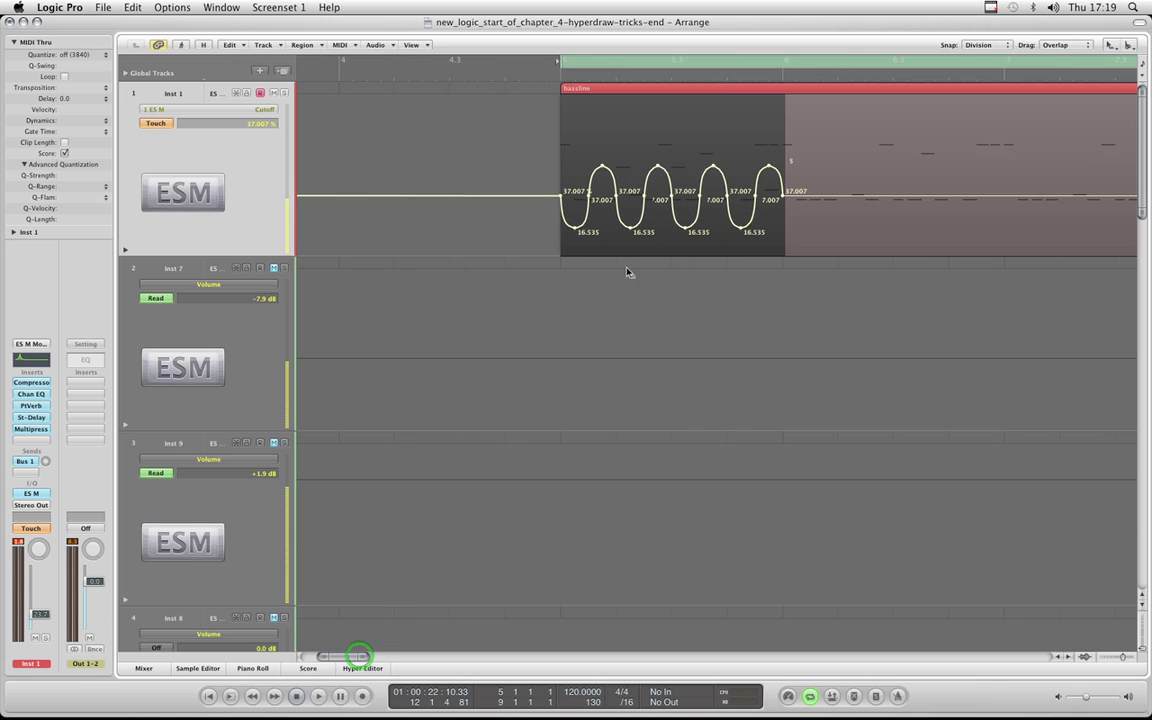
{"action": "key", "text": "space"}
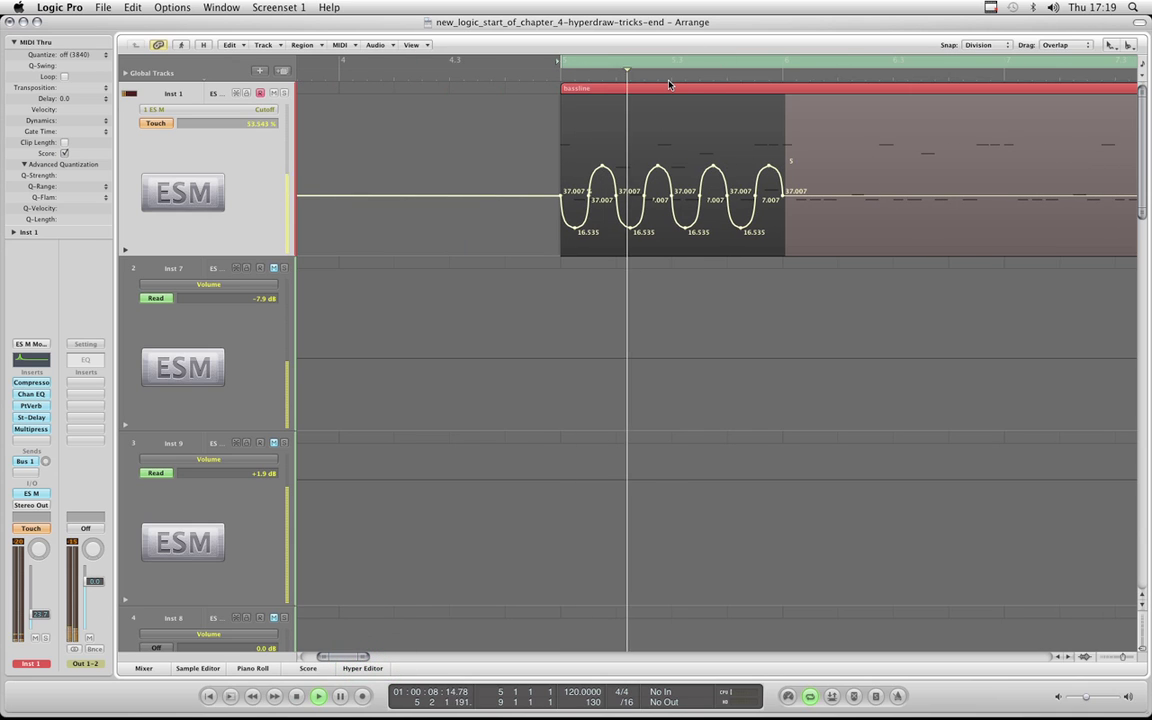
{"action": "key", "text": "space"}
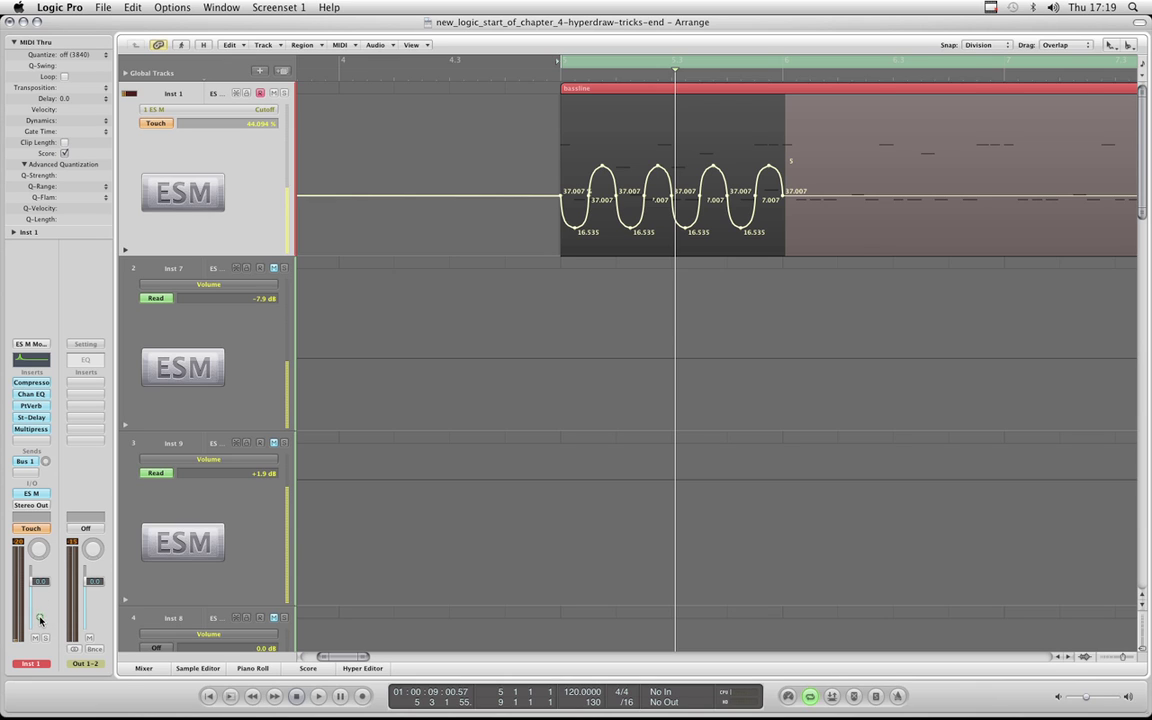
{"action": "key", "text": "space"}
{"action": "key", "text": "space"}
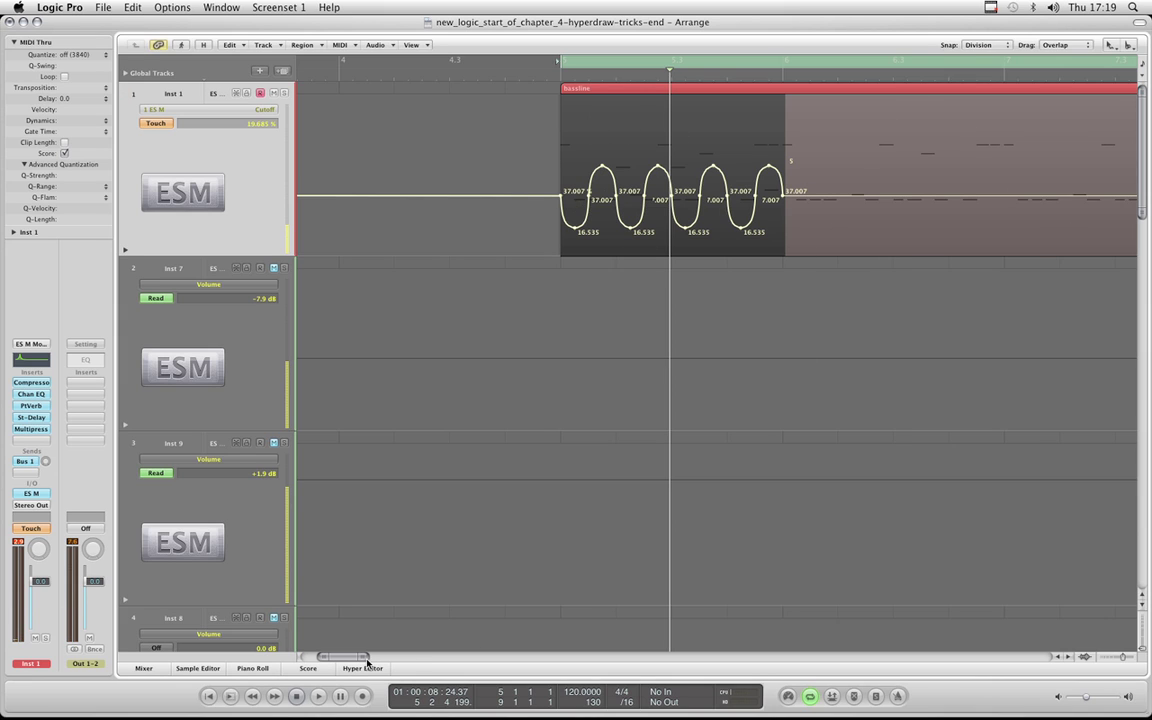
Convert the Inst 1 Cutoff automation to Pan automation, choosing Convert rather than Copy and Convert.
{"action": "left_click_drag", "start_coordinate": [366, 661], "coordinate": [360, 658]}
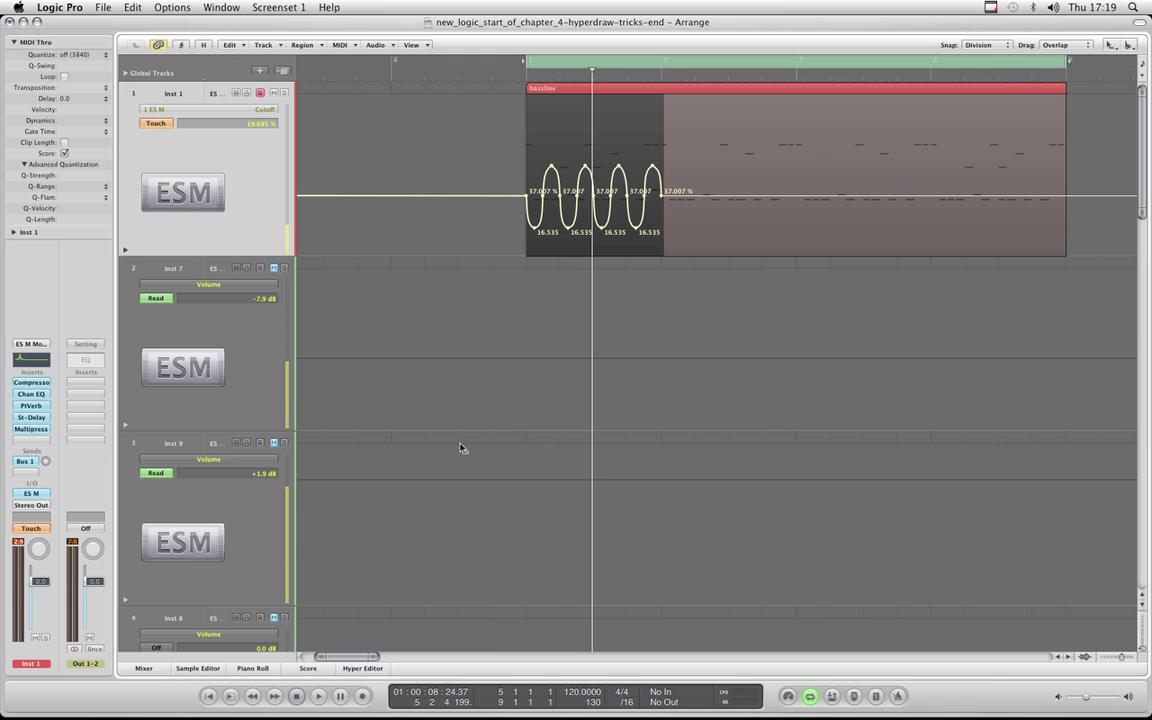
{"action": "left_click_drag", "start_coordinate": [347, 661], "coordinate": [341, 660]}
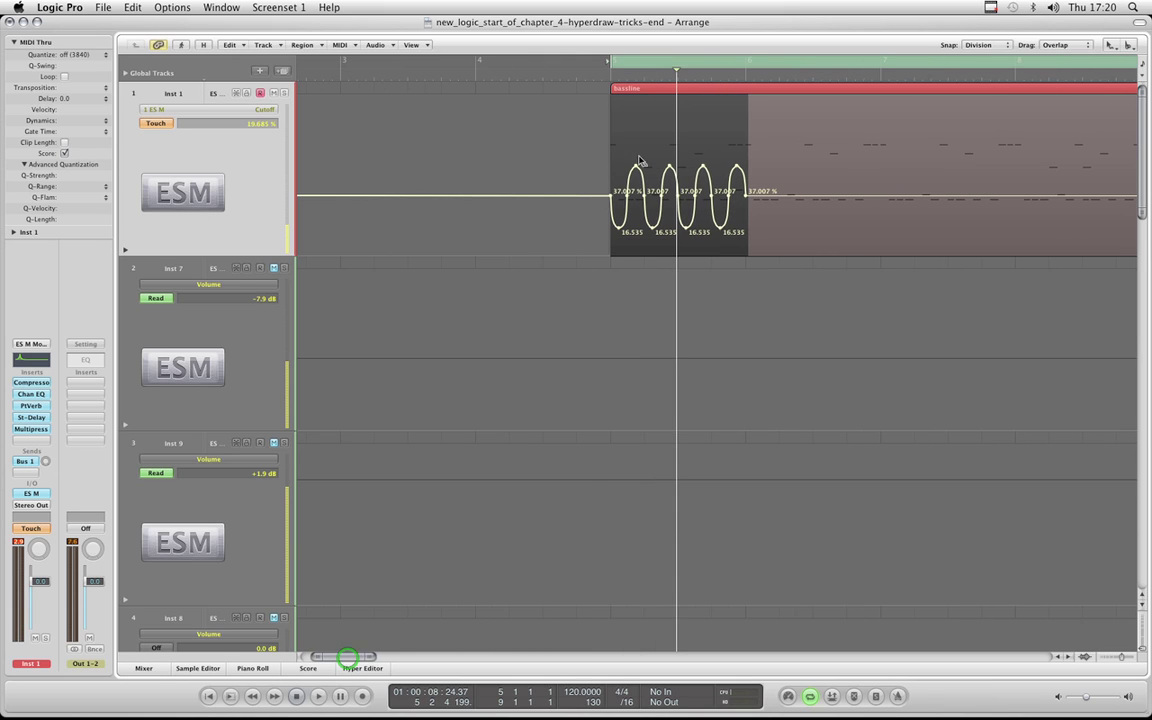
{"action": "left_click", "coordinate": [566, 88]}
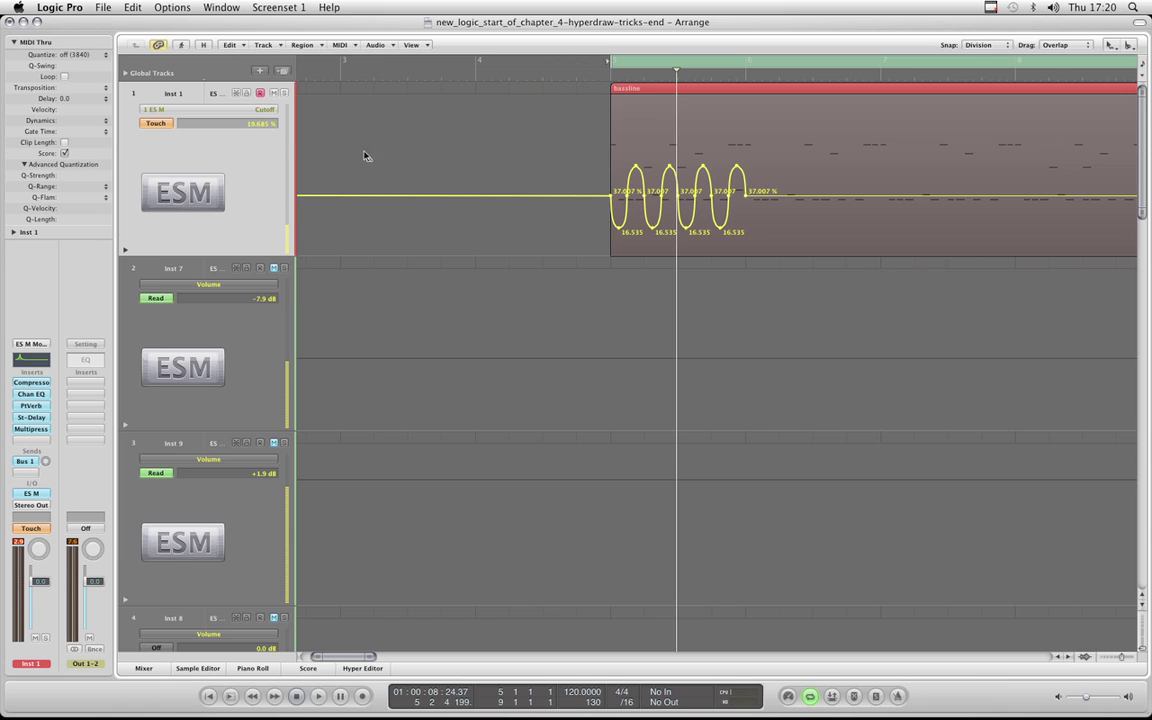
{"action": "left_click", "coordinate": [254, 116]}
{"action": "left_click", "coordinate": [257, 108]}
{"action": "left_click", "coordinate": [257, 116]}
{"action": "left_click", "coordinate": [269, 94]}
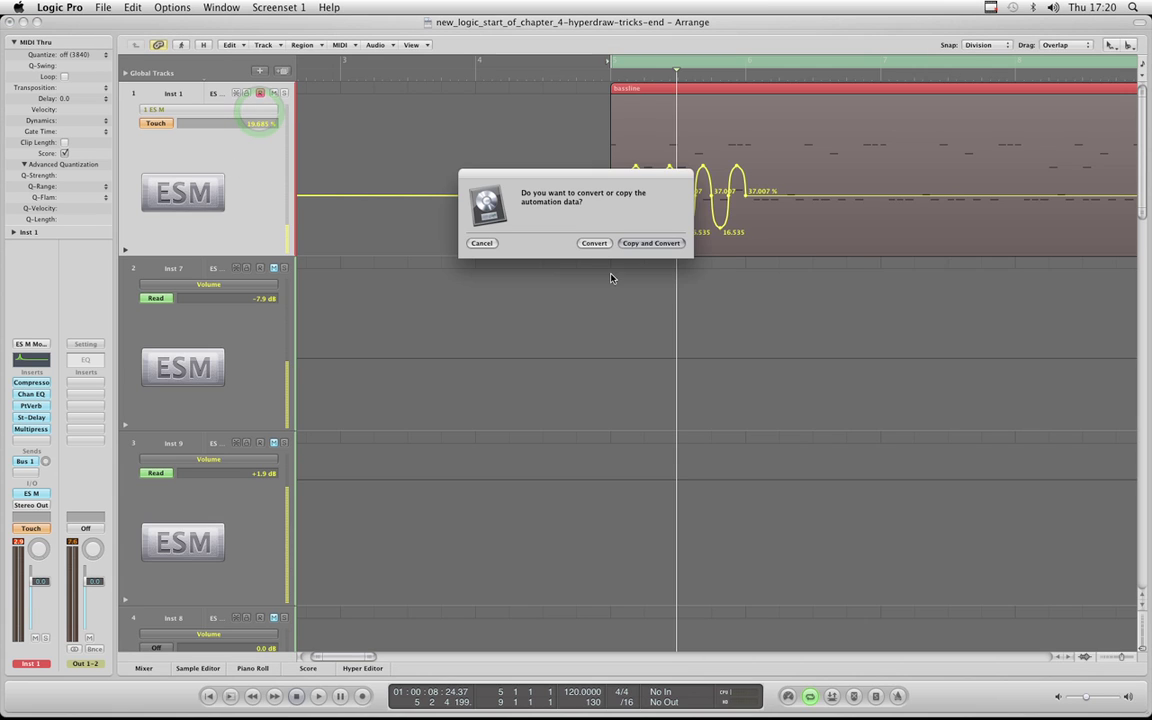
{"action": "left_click", "coordinate": [594, 242]}
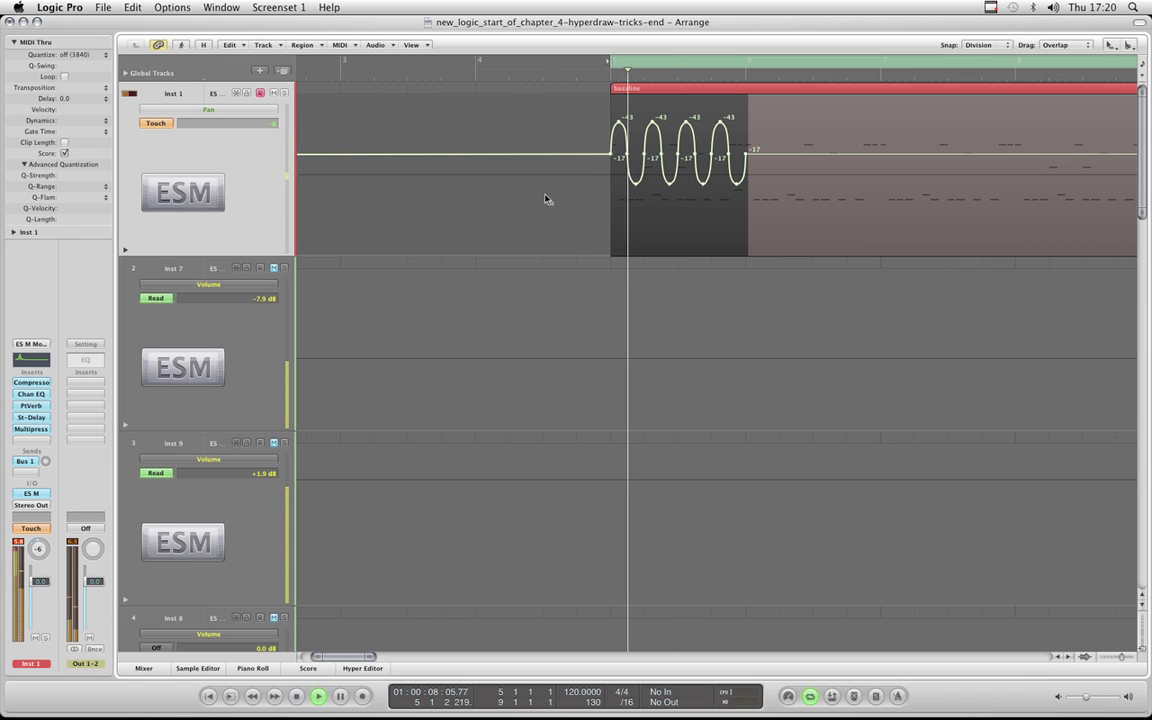
Play the bassline and watch how the Inst 1 pan knob follows the converted wave.
{"action": "left_click_drag", "start_coordinate": [40, 550], "coordinate": [39, 549]}
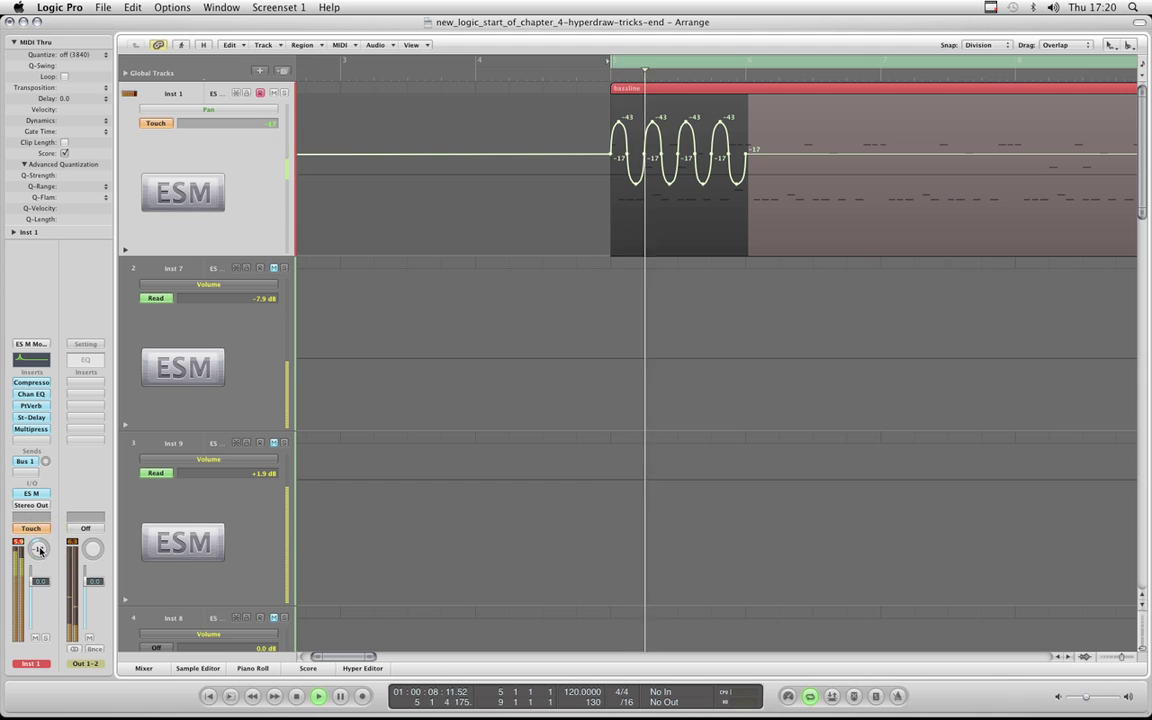
{"action": "key", "text": "space"}
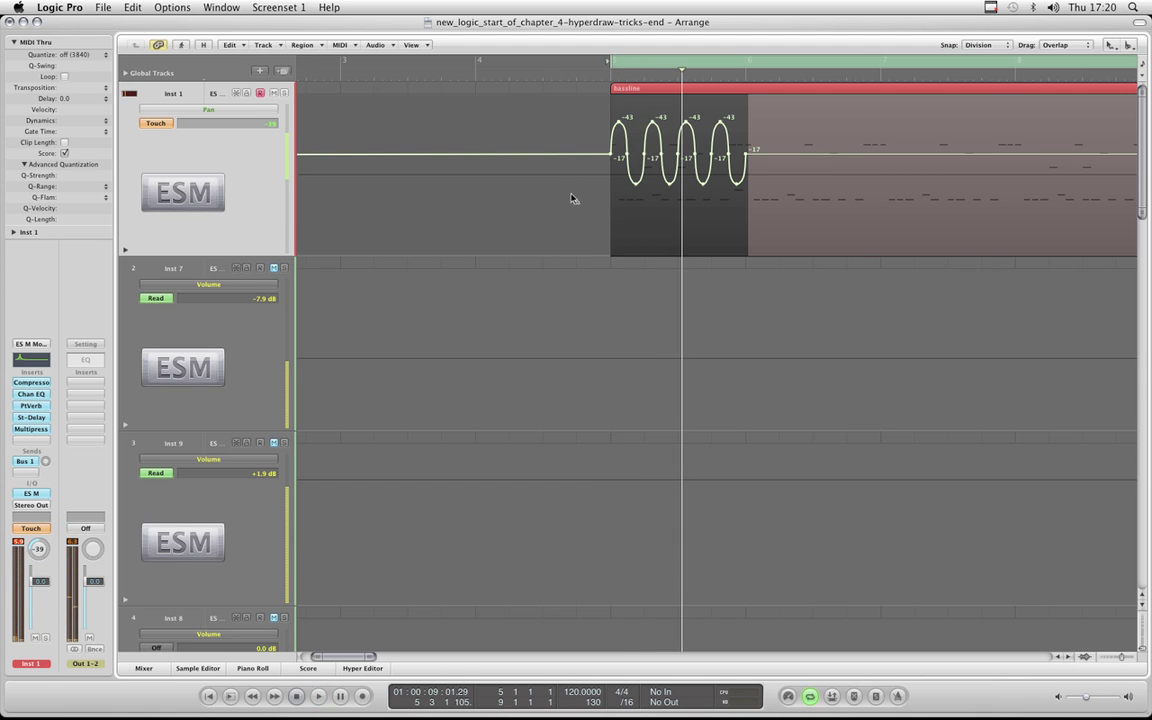
{"action": "key", "text": "ctrl+Right"}
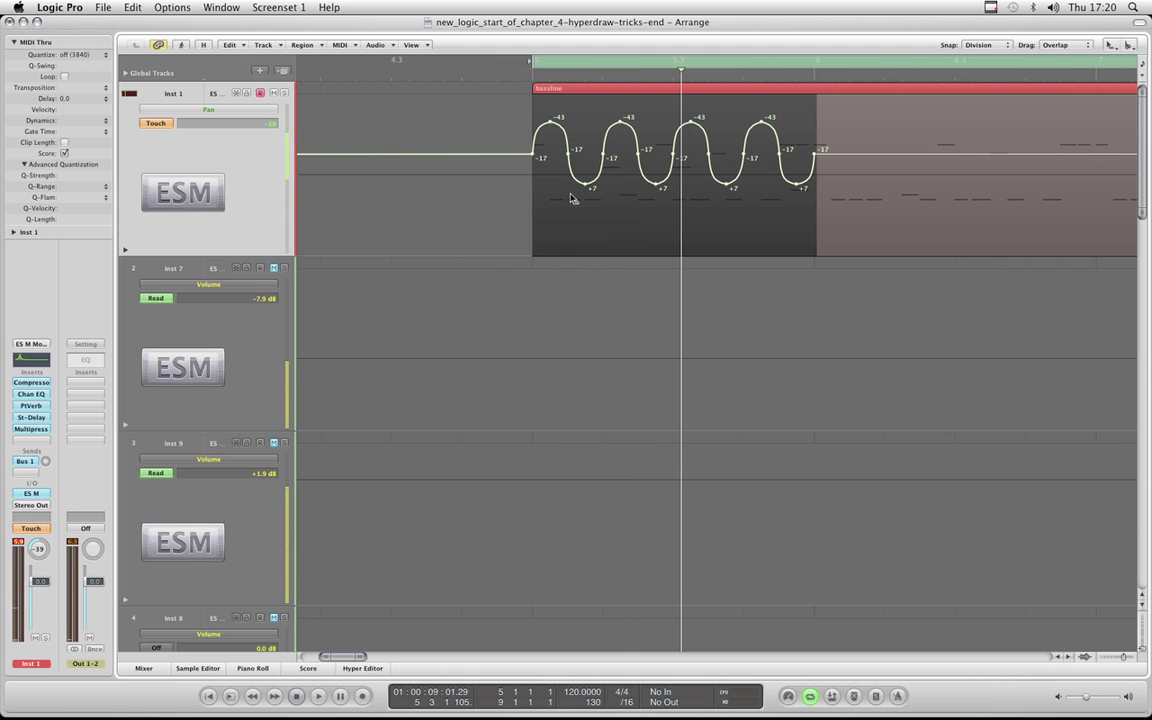
Select the whole Pan wave at bar 5 and shift it so its midline nodes sit at 0, with extremes of -26 and +24.
{"action": "left_click", "coordinate": [504, 92]}
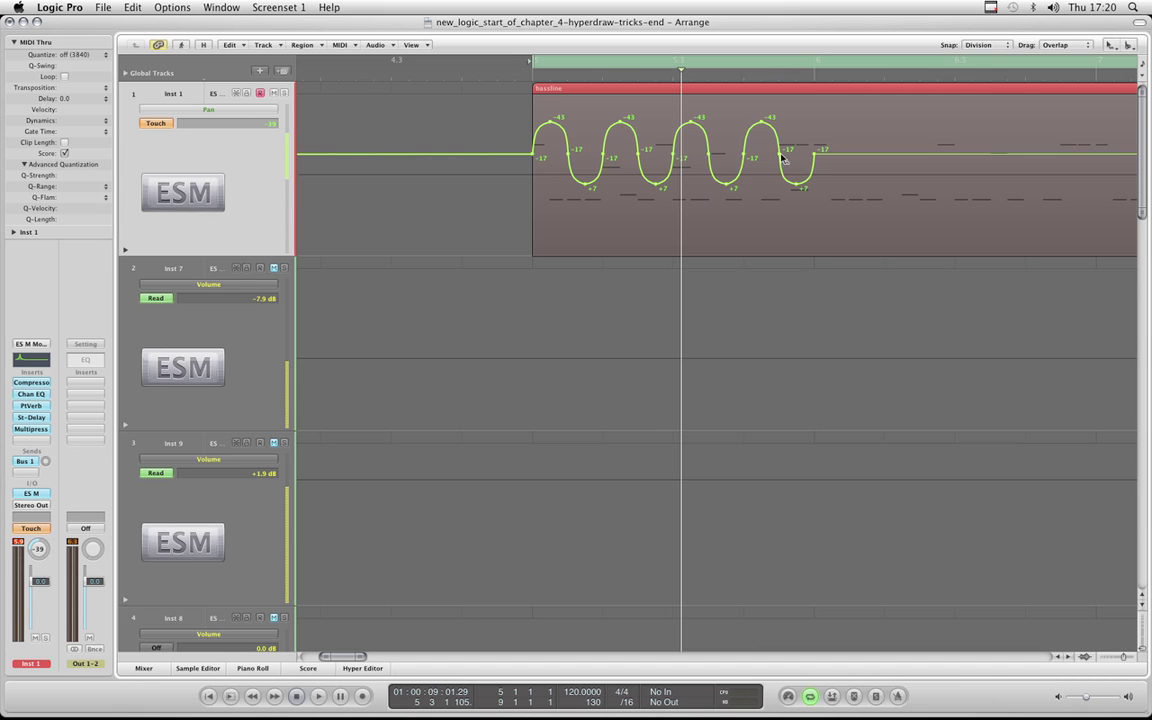
{"action": "left_click_drag", "start_coordinate": [861, 112], "coordinate": [545, 216]}
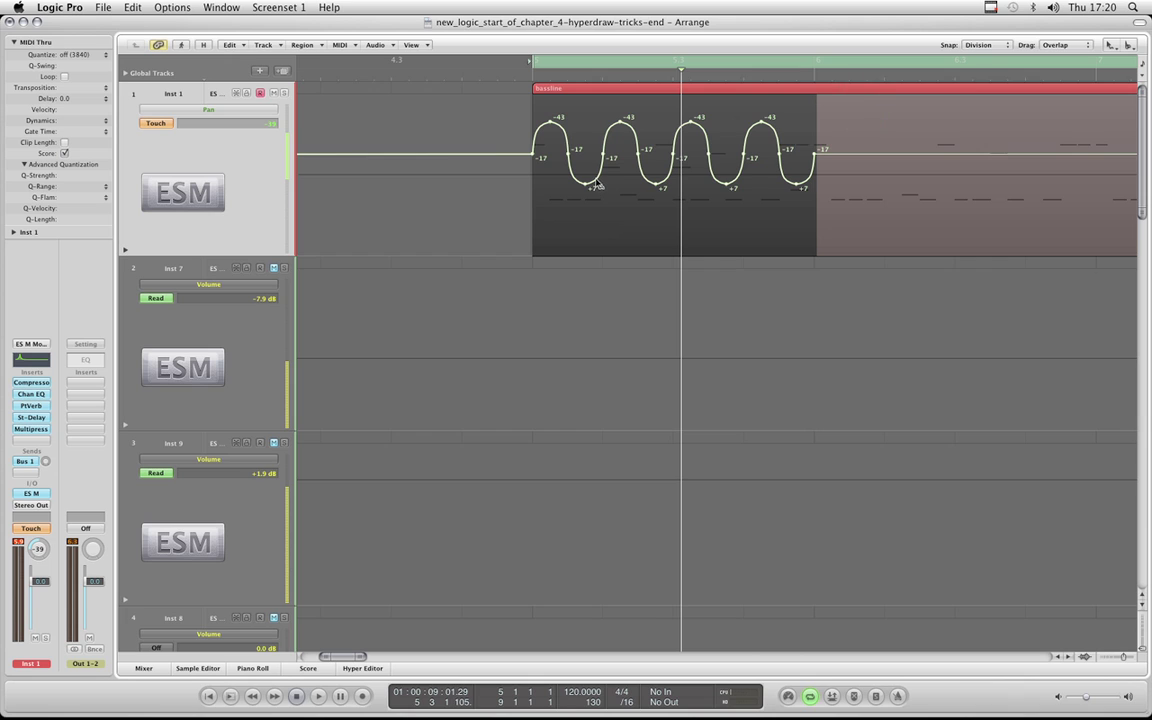
{"action": "left_click_drag", "start_coordinate": [595, 183], "coordinate": [598, 210]}
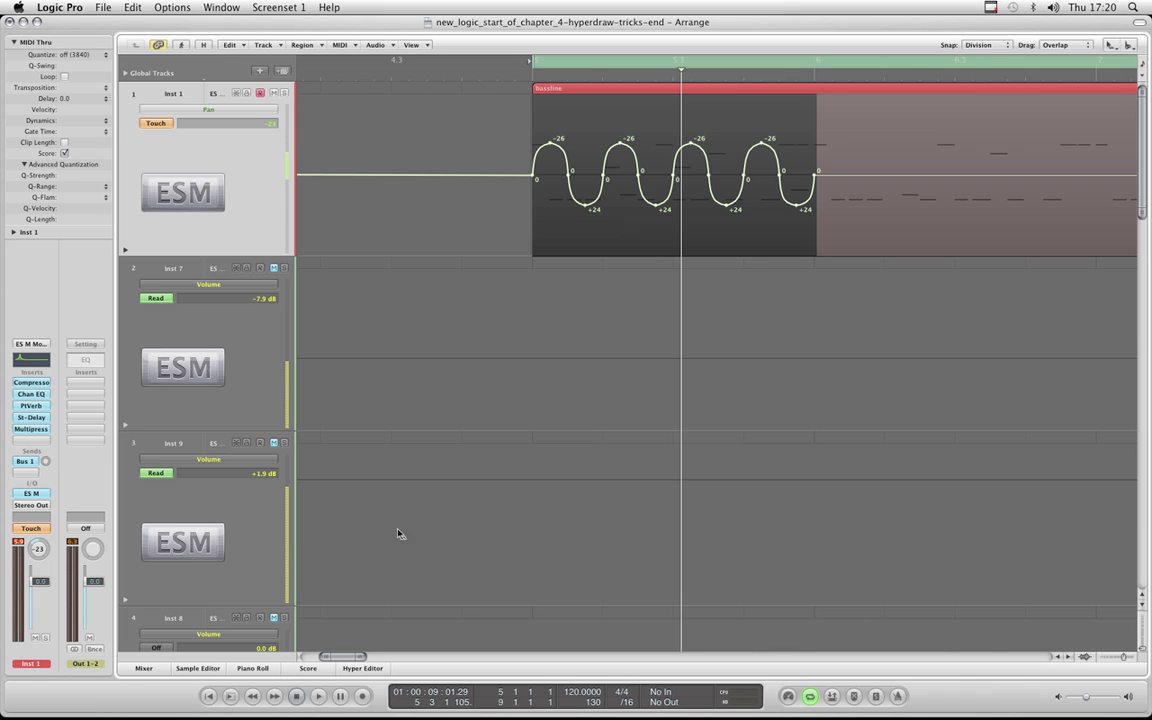
Delete the stray -17 Pan node at the start of the Inst 1 track.
{"action": "left_click_drag", "start_coordinate": [321, 655], "coordinate": [305, 657]}
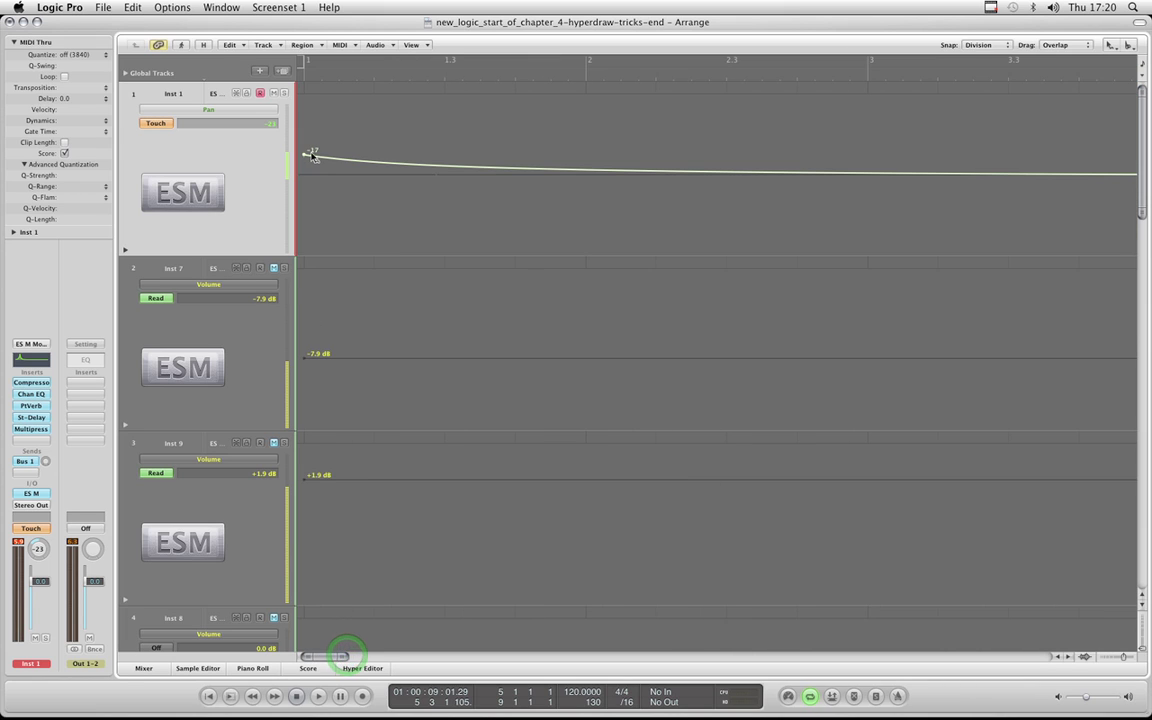
{"action": "key", "text": "Escape"}
{"action": "left_click", "coordinate": [398, 180]}
{"action": "left_click", "coordinate": [304, 155]}
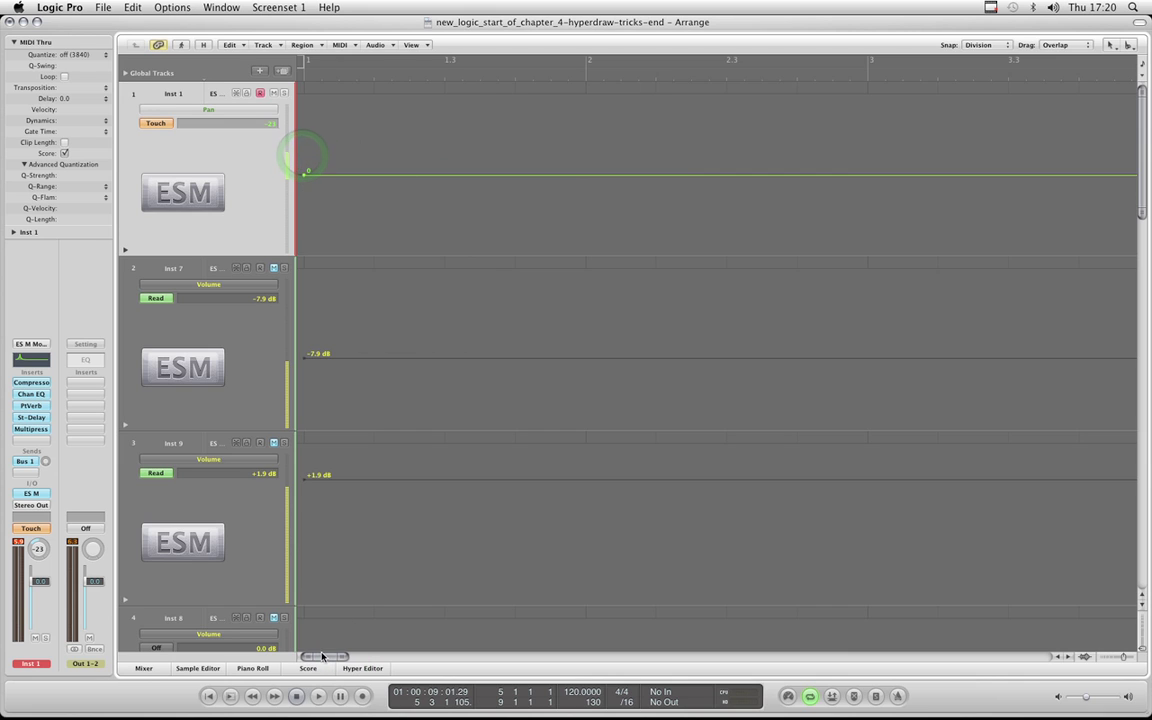
Return to the bassline region and audition the centred Pan wave while watching the Inst 1 pan knob.
{"action": "left_click_drag", "start_coordinate": [326, 657], "coordinate": [340, 660]}
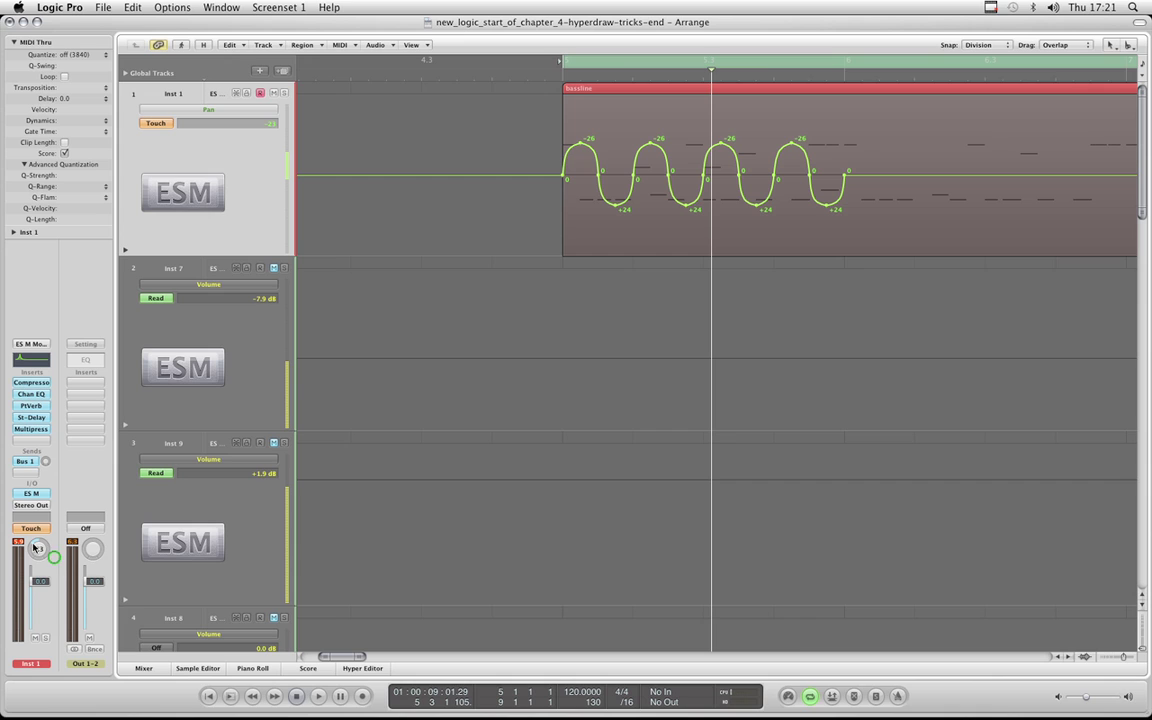
{"action": "key", "text": "space"}
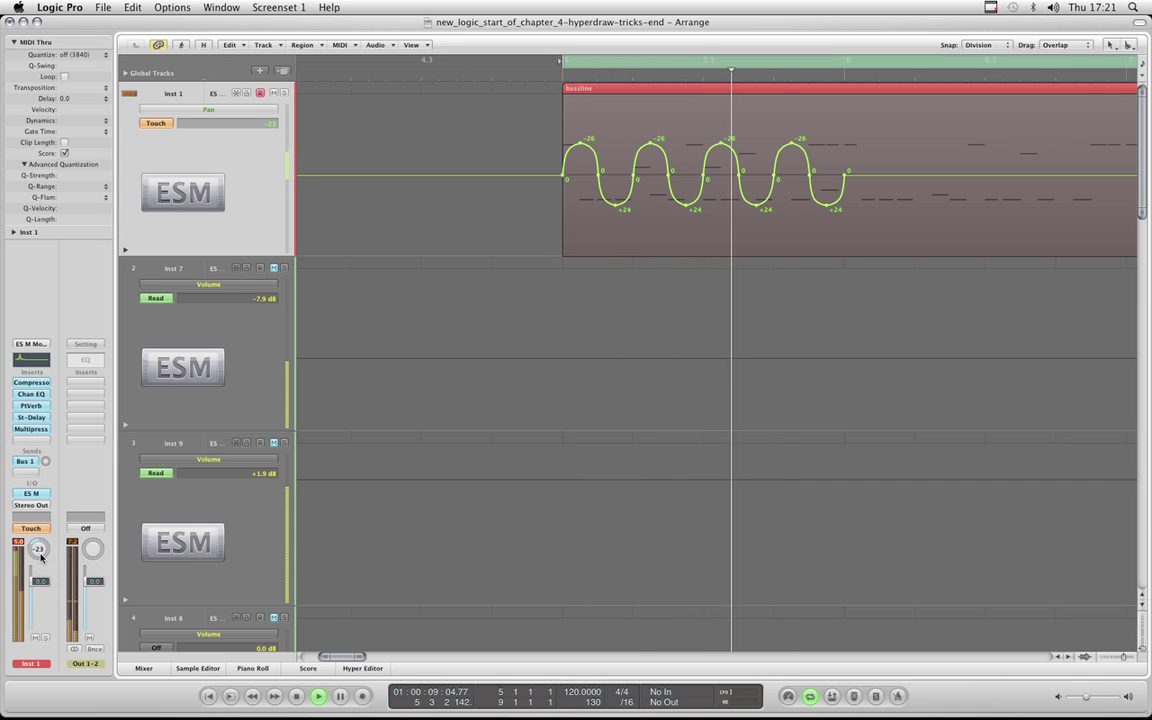
{"action": "key", "text": "space"}
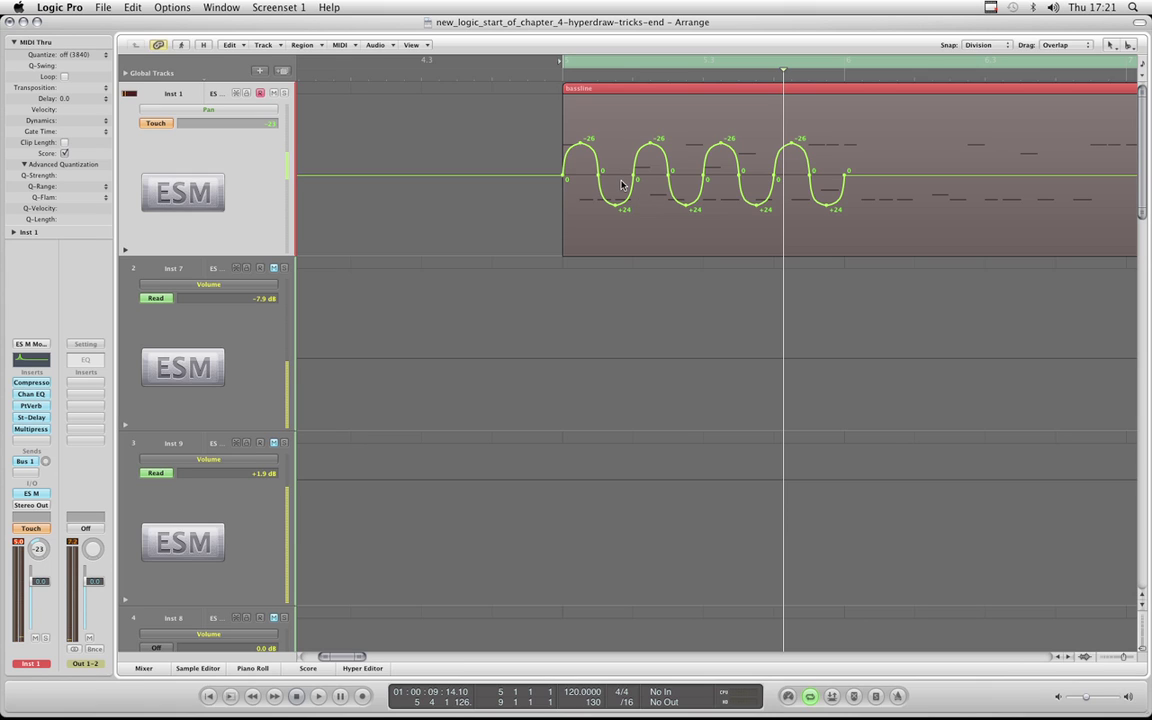
Select the four -26 peak nodes of the Pan wave together, set them to -64, and check the pan at a peak.
{"action": "left_click", "coordinate": [580, 145]}
{"action": "left_click", "coordinate": [650, 145], "text": "shift"}
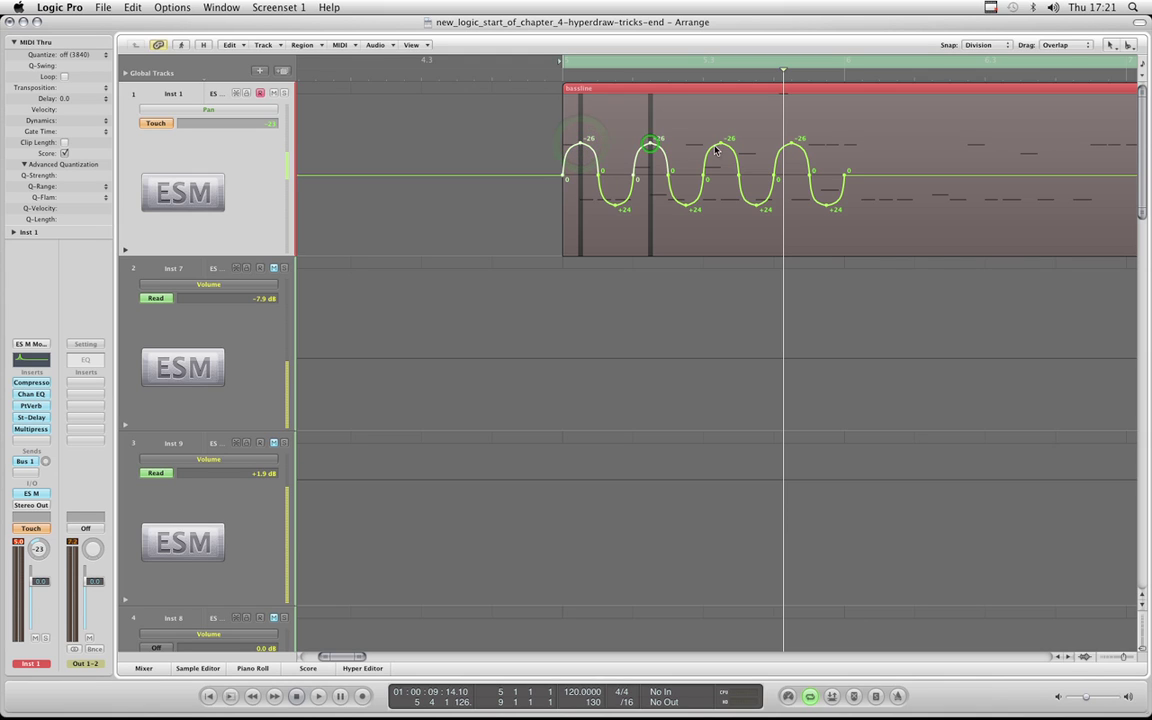
{"action": "left_click", "coordinate": [720, 145], "text": "shift"}
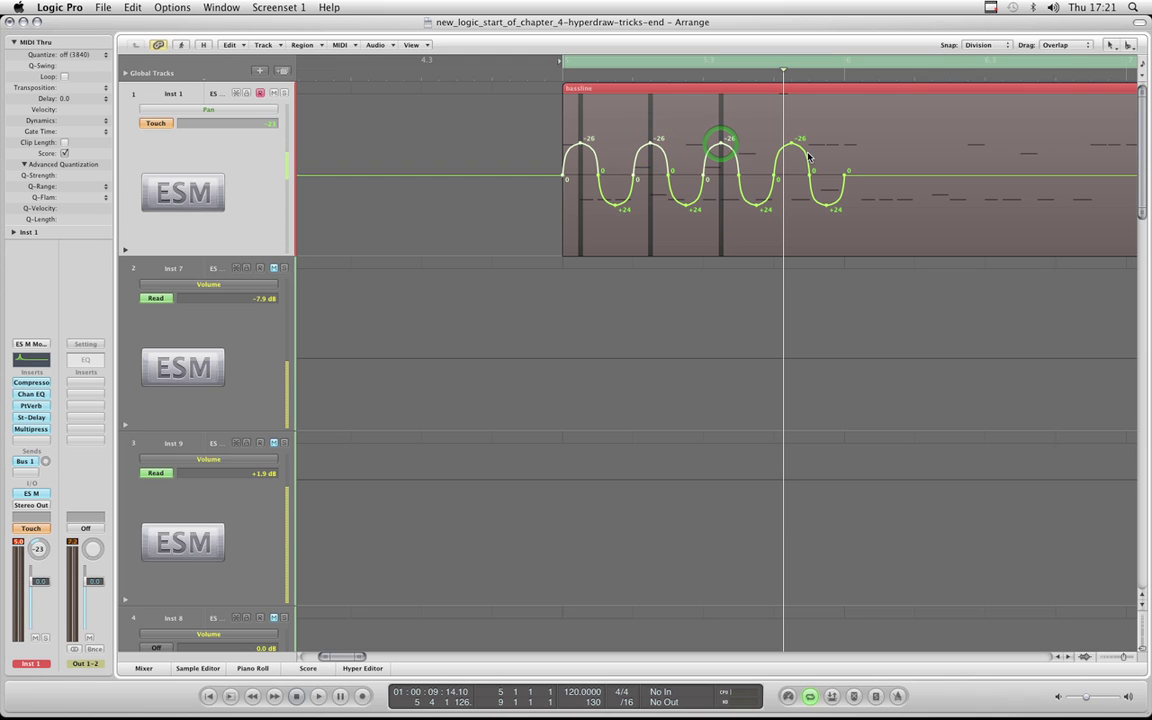
{"action": "left_click", "coordinate": [791, 145], "text": "shift"}
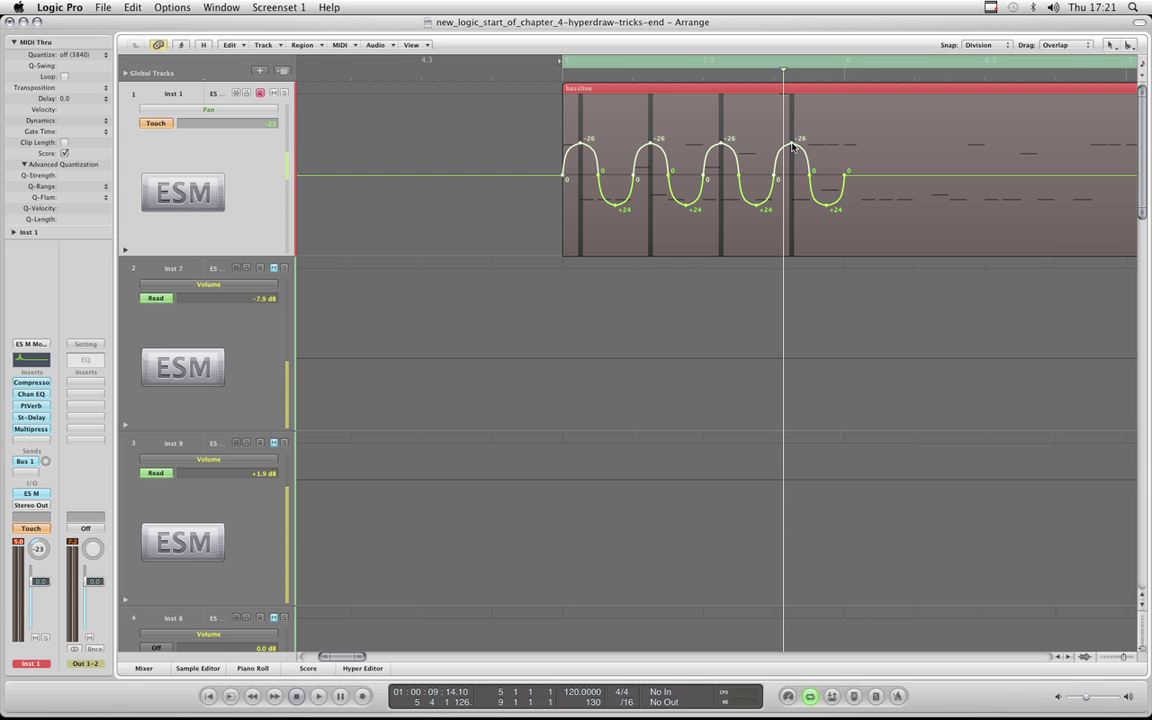
{"action": "left_click_drag", "start_coordinate": [791, 145], "coordinate": [791, 95]}
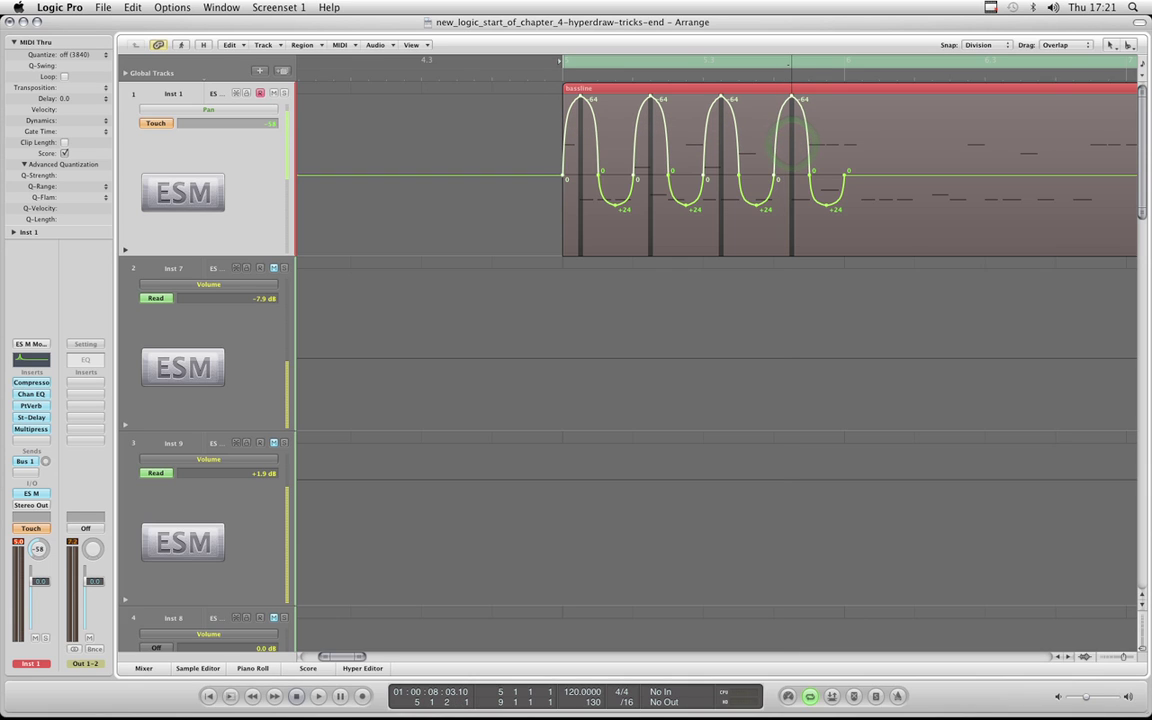
{"action": "key", "text": "space"}
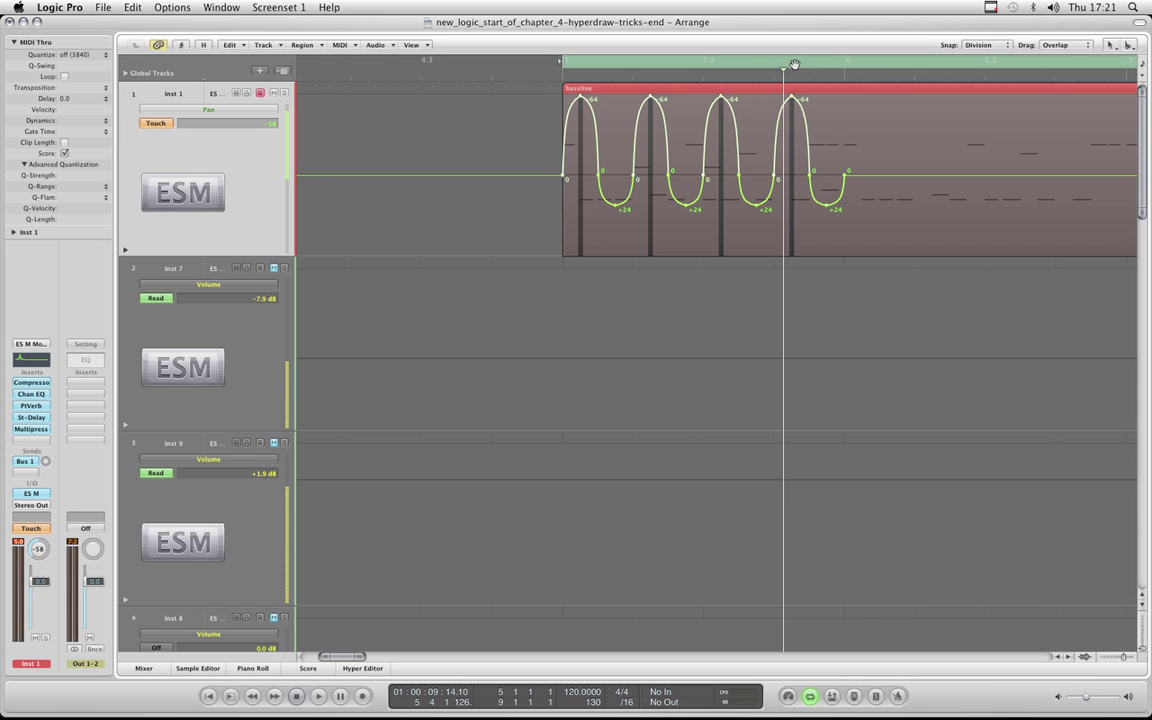
{"action": "left_click_drag", "start_coordinate": [783, 75], "coordinate": [721, 70]}
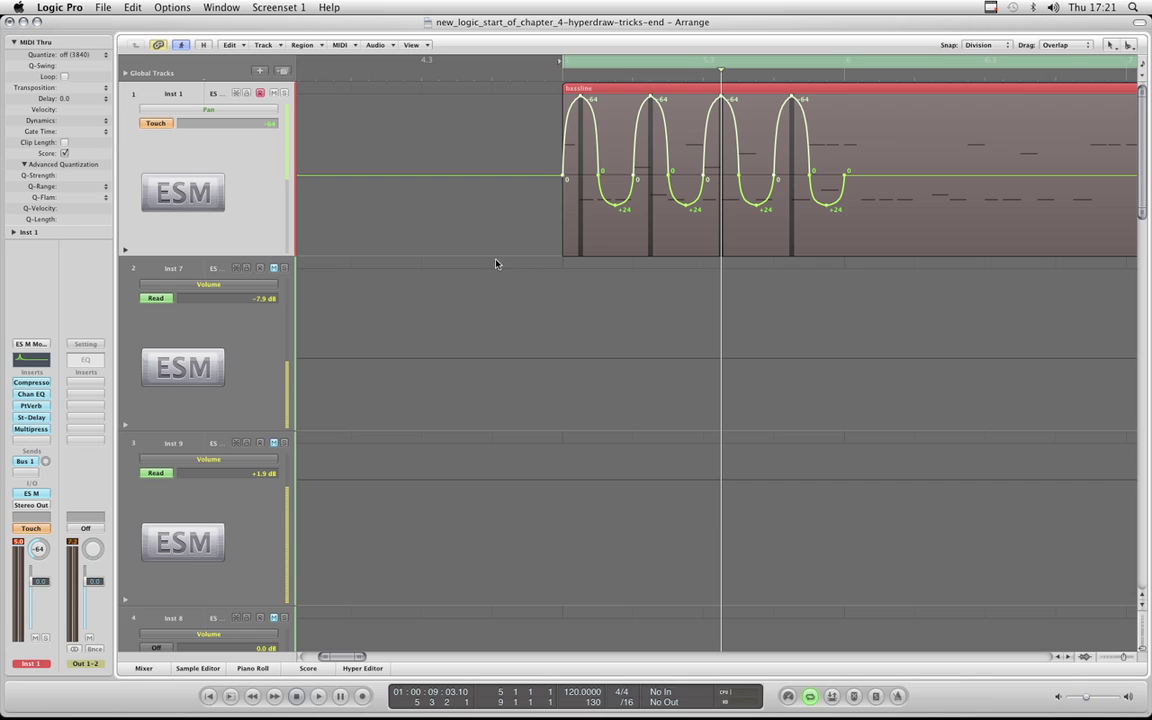
Select only the four +24 trough nodes of the Pan wave and lower them together to +63.
{"action": "left_click", "coordinate": [520, 264]}
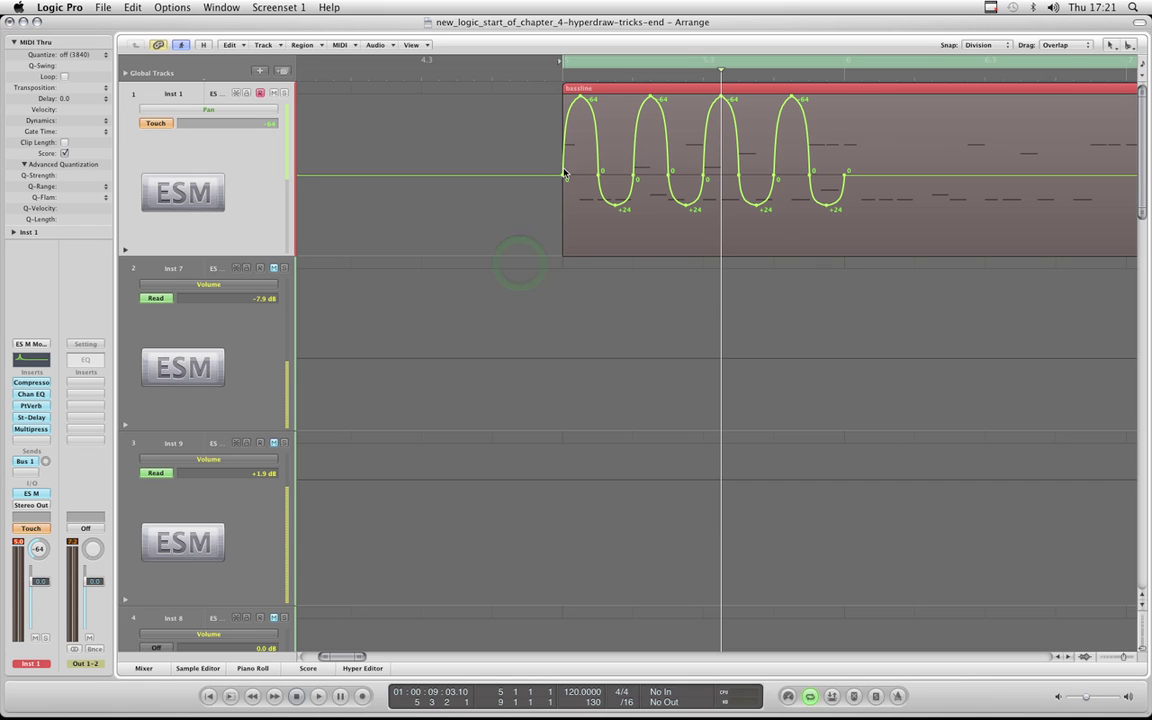
{"action": "left_click", "coordinate": [617, 209]}
{"action": "left_click", "coordinate": [686, 206], "text": "shift"}
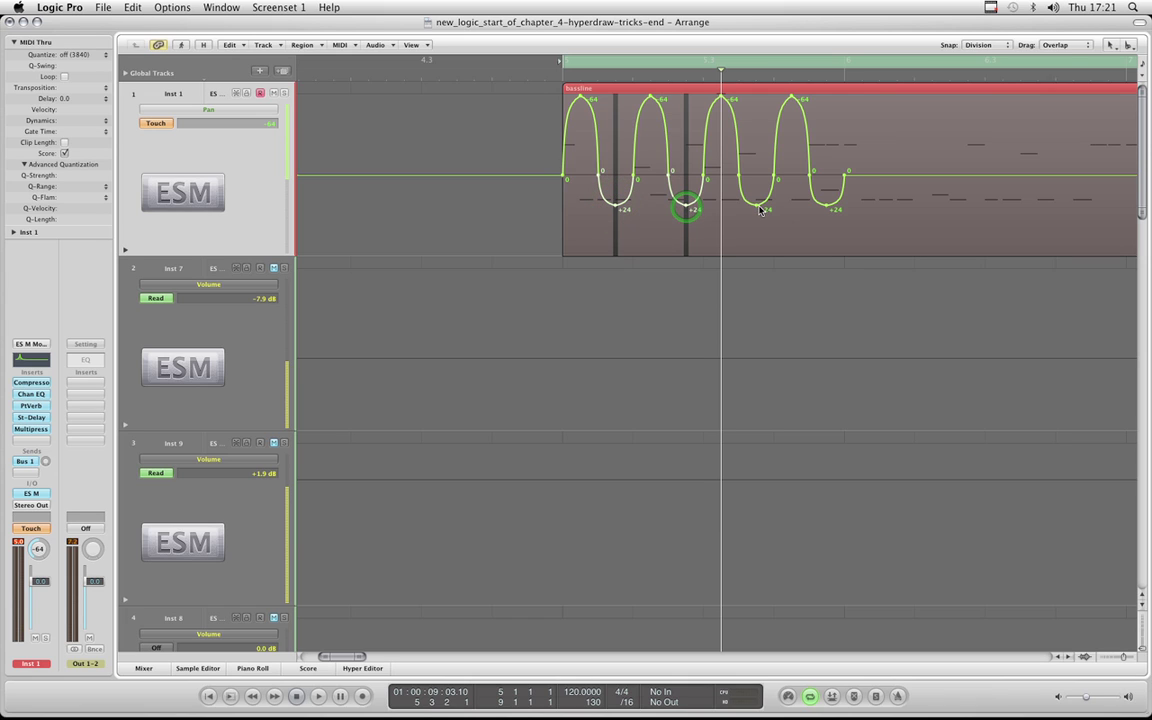
{"action": "left_click", "coordinate": [757, 207], "text": "shift"}
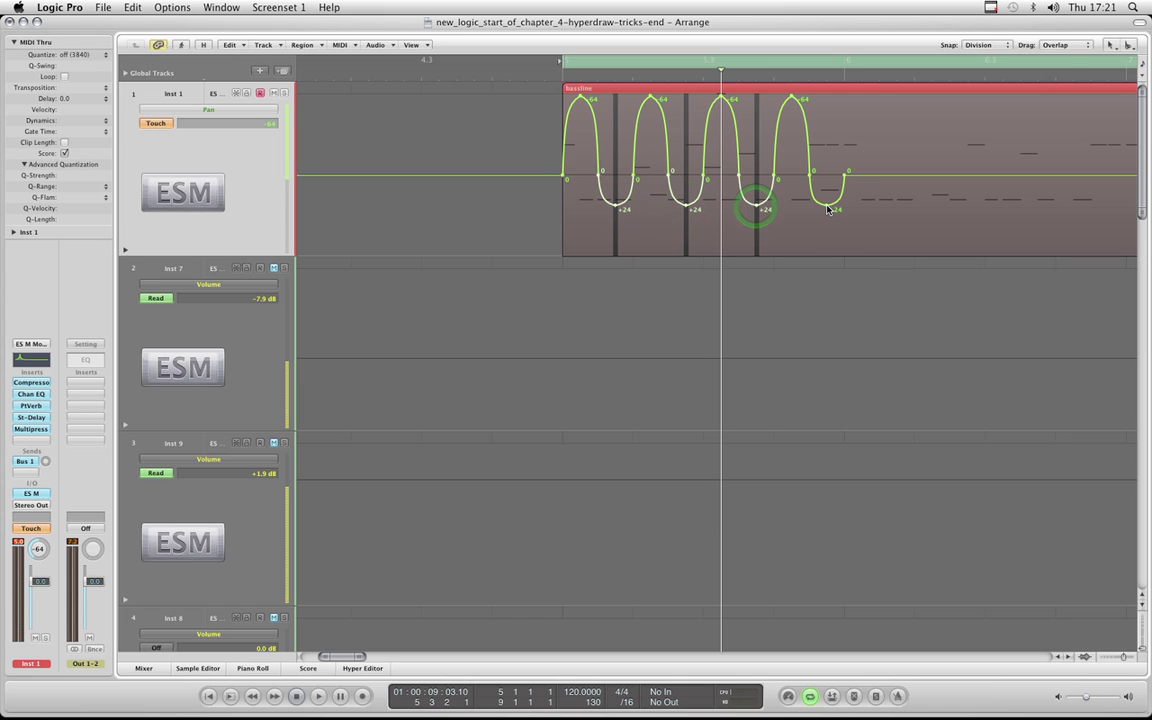
{"action": "left_click", "coordinate": [826, 207], "text": "shift"}
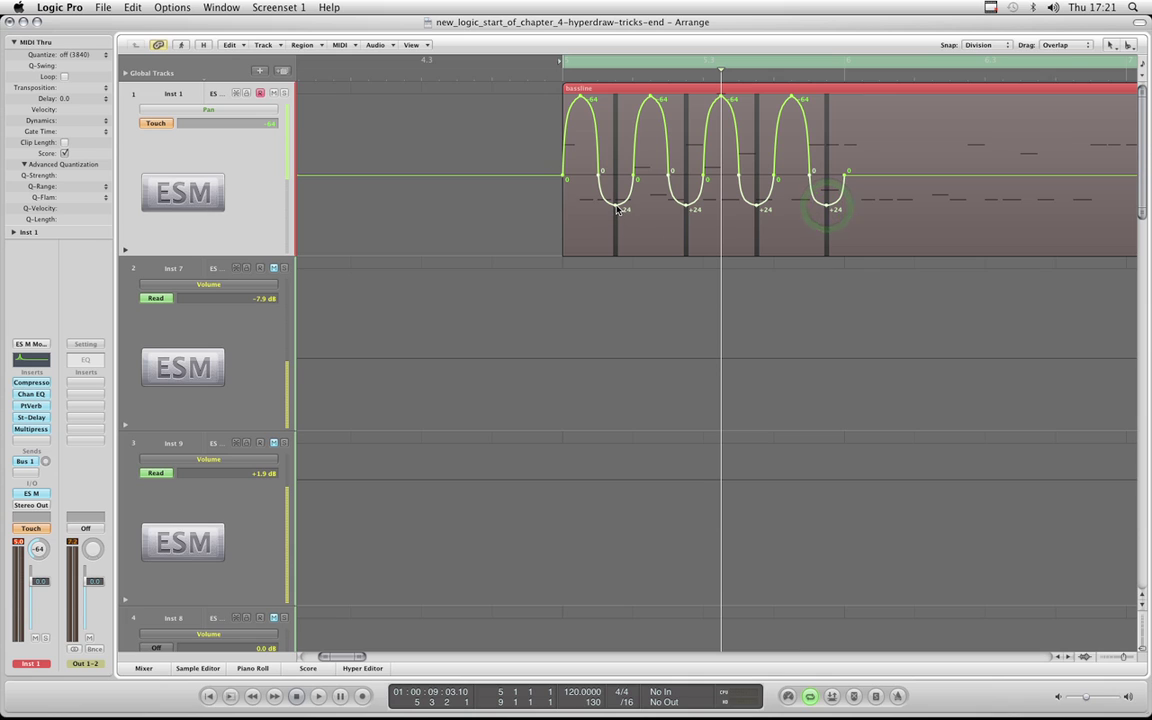
{"action": "left_click_drag", "start_coordinate": [617, 209], "coordinate": [618, 258]}
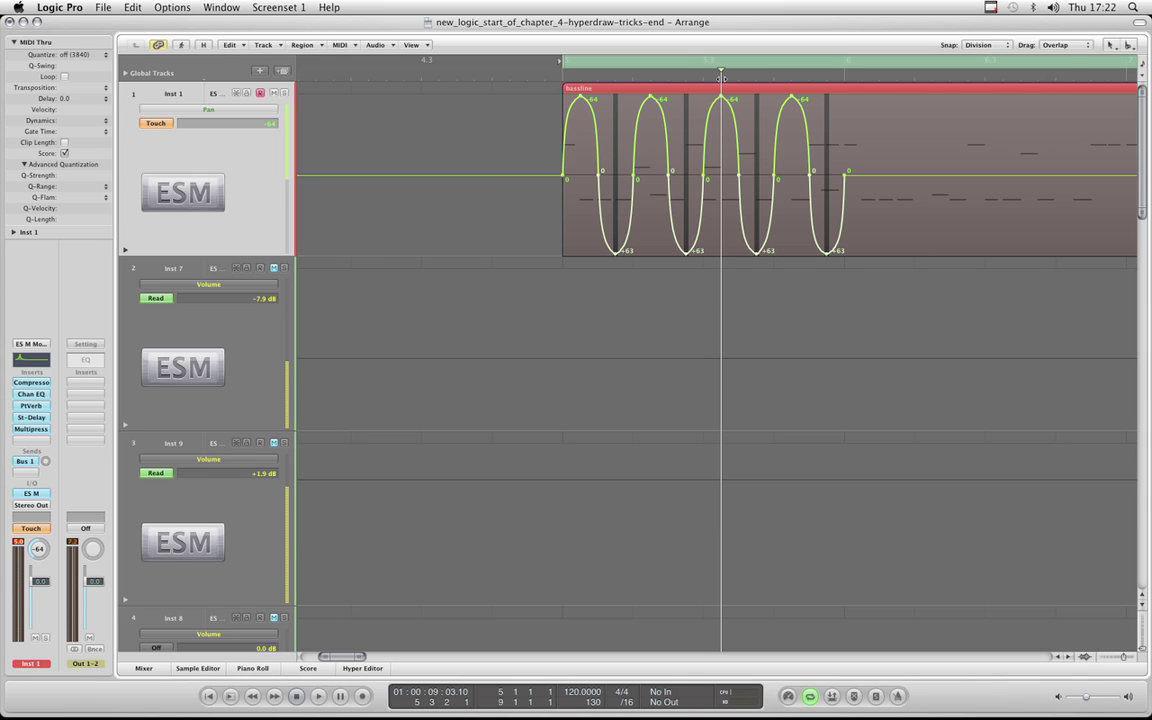
Check the pan position at the second trough and play the bassline with the widened Pan wave.
{"action": "left_click_drag", "start_coordinate": [720, 77], "coordinate": [687, 77]}
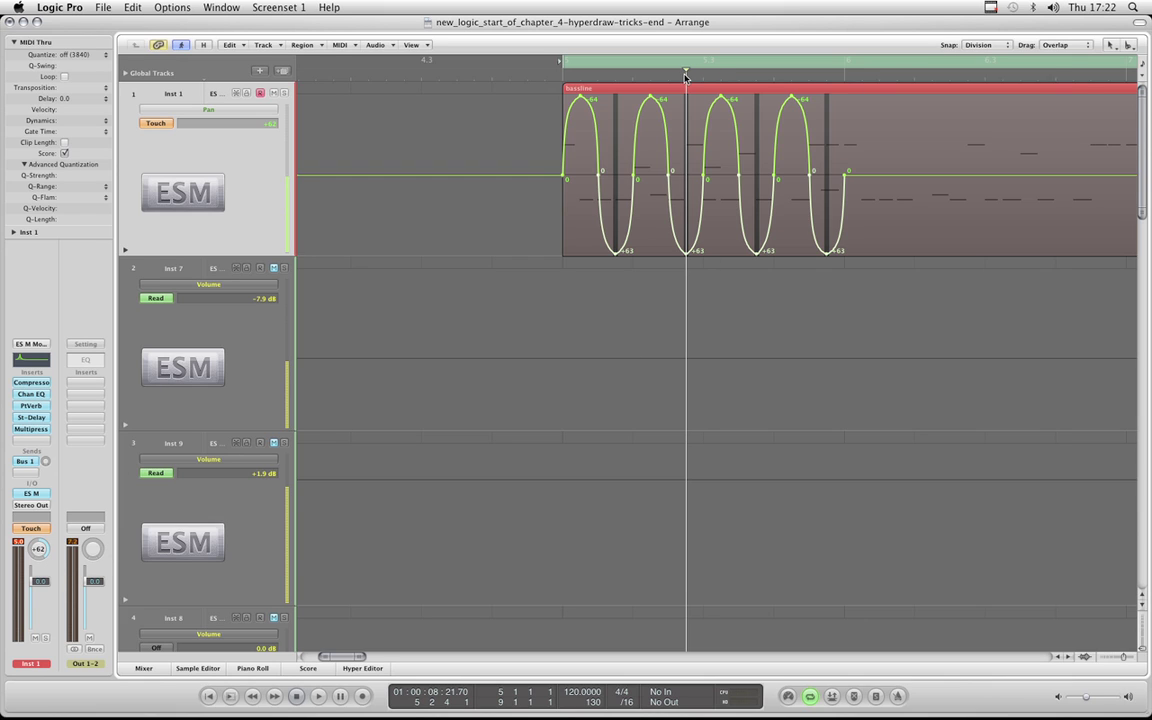
{"action": "left_click", "coordinate": [686, 254]}
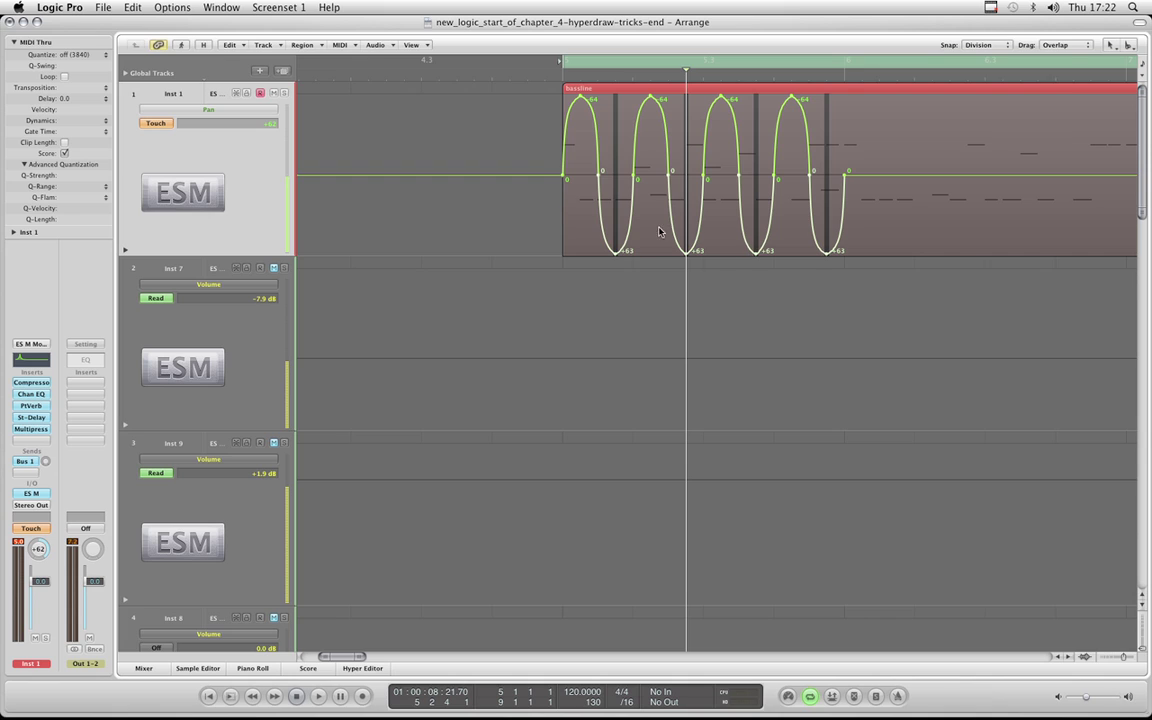
{"action": "left_click", "coordinate": [615, 254]}
{"action": "left_click", "coordinate": [38, 549]}
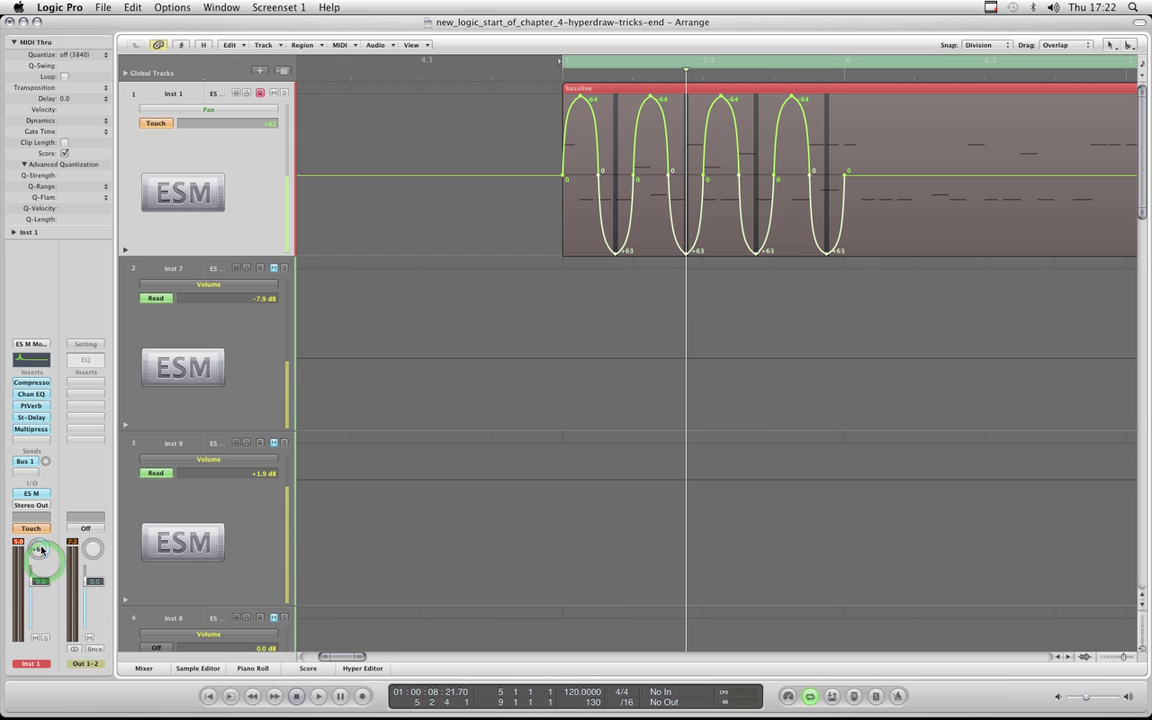
{"action": "key", "text": "space"}
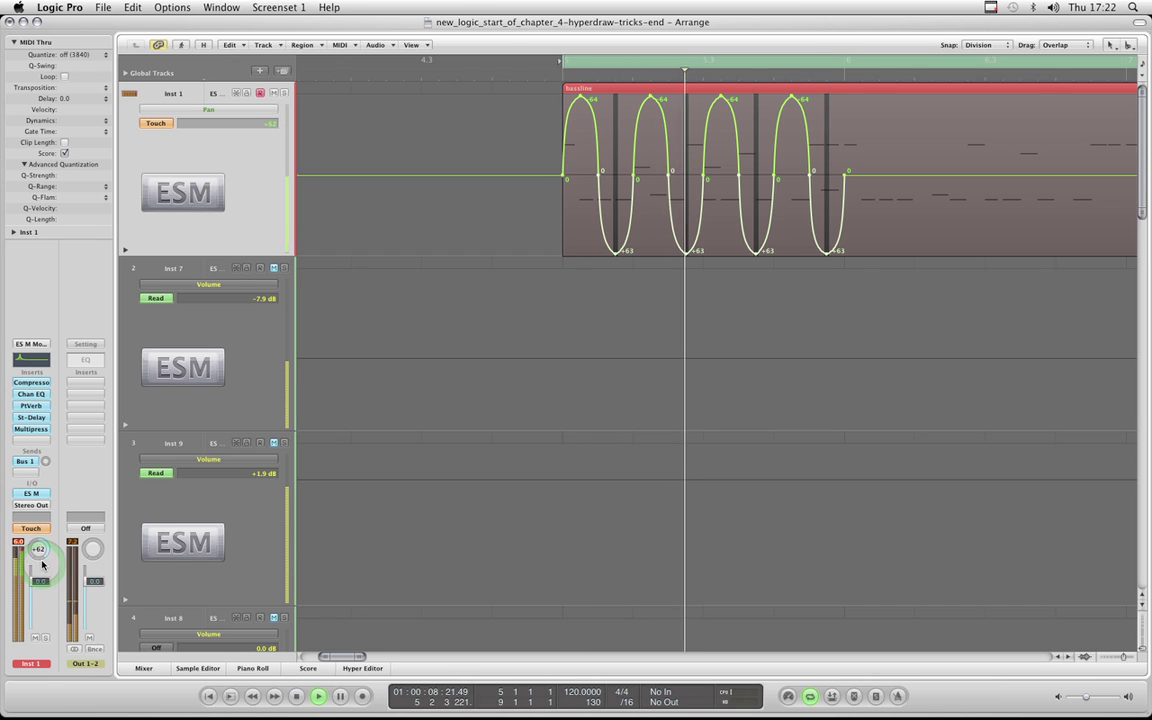
Audition the widened Pan wave and move the playhead to about 5 4 3 to check the pan position.
{"action": "key", "text": "space"}
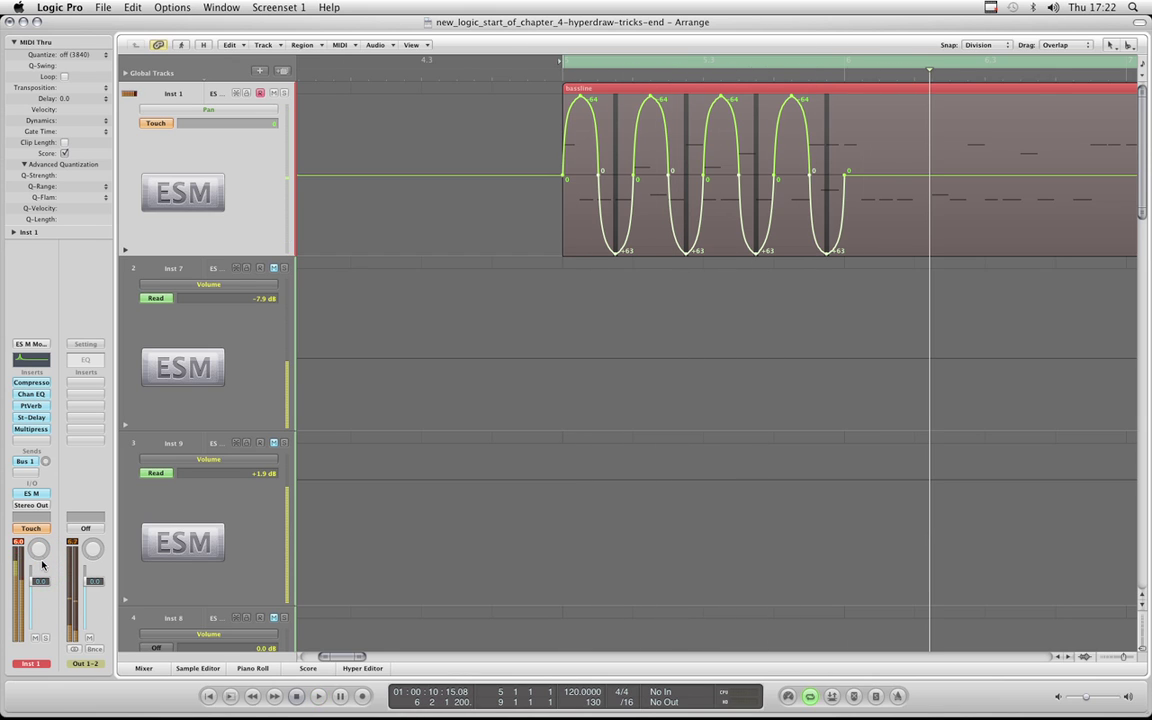
{"action": "key", "text": "space"}
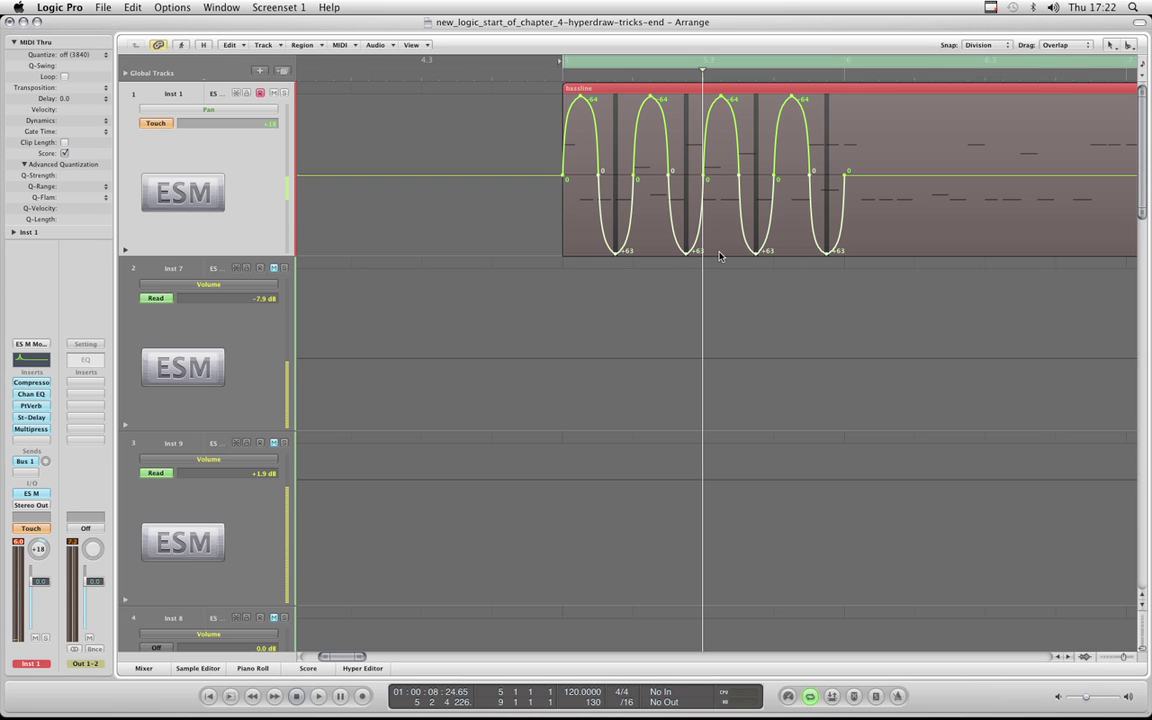
{"action": "left_click_drag", "start_coordinate": [366, 660], "coordinate": [345, 661]}
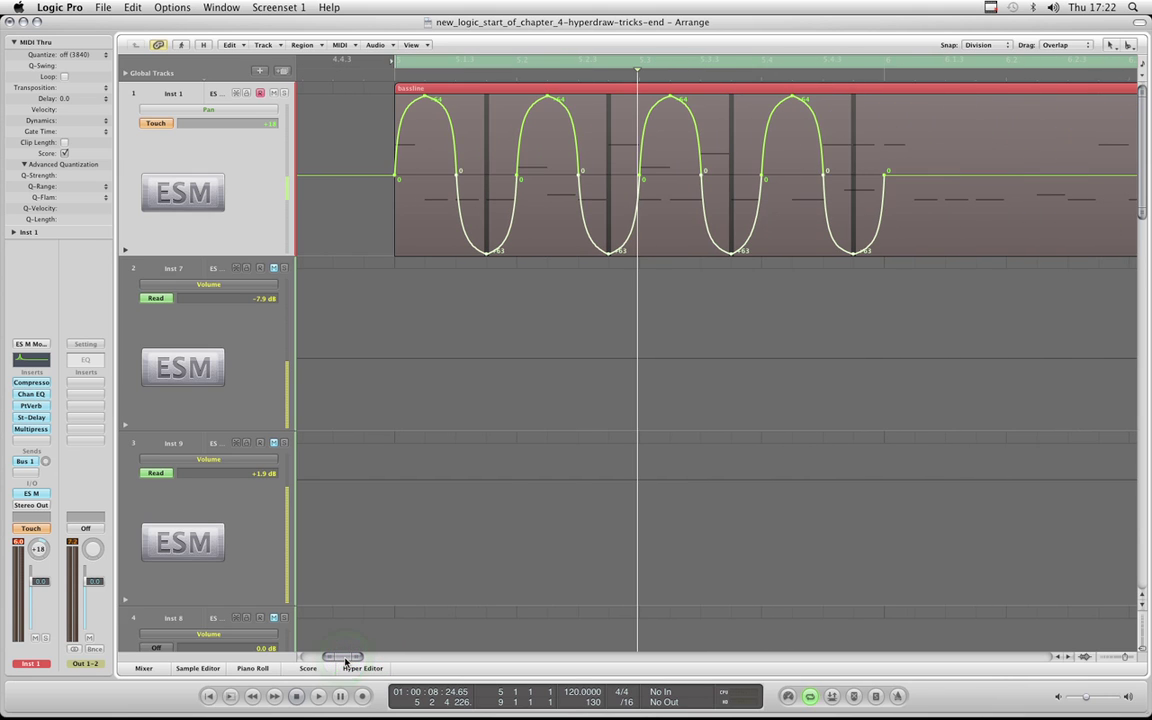
{"action": "left_click", "coordinate": [375, 93]}
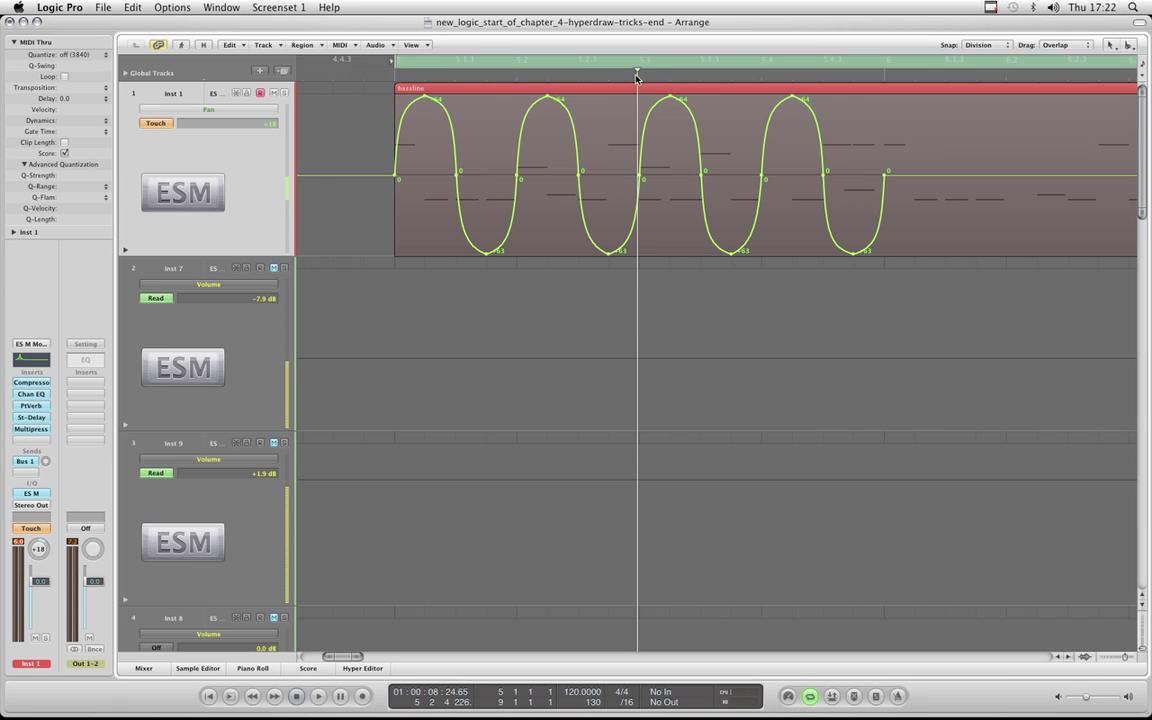
{"action": "left_click_drag", "start_coordinate": [636, 77], "coordinate": [826, 97]}
{"action": "key", "text": "super+Right"}
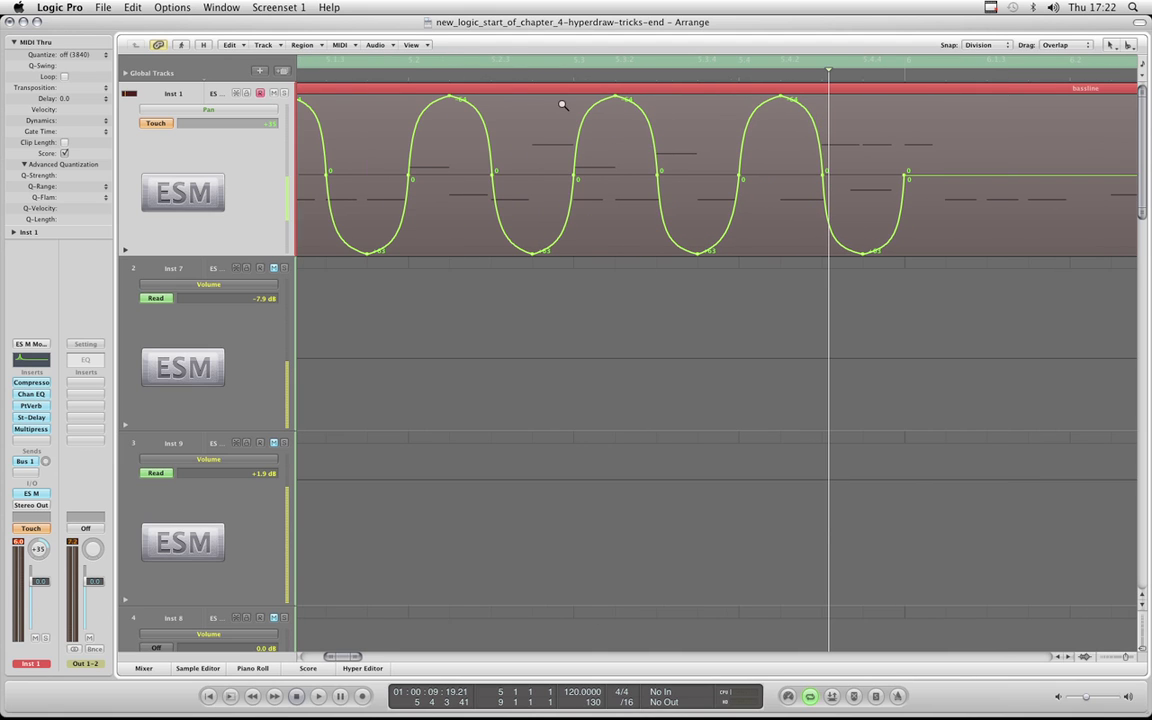
Select the bassline region and move its visible Pan track automation into the region.
{"action": "key", "text": "super+f"}
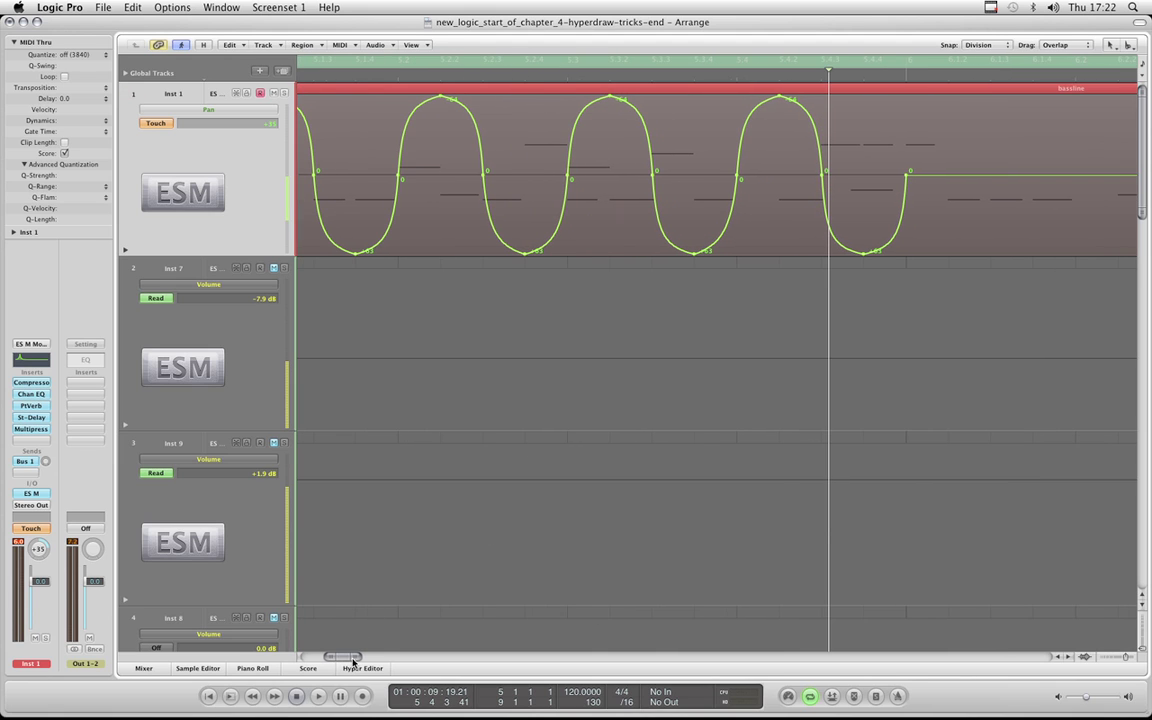
{"action": "left_click_drag", "start_coordinate": [352, 660], "coordinate": [348, 657]}
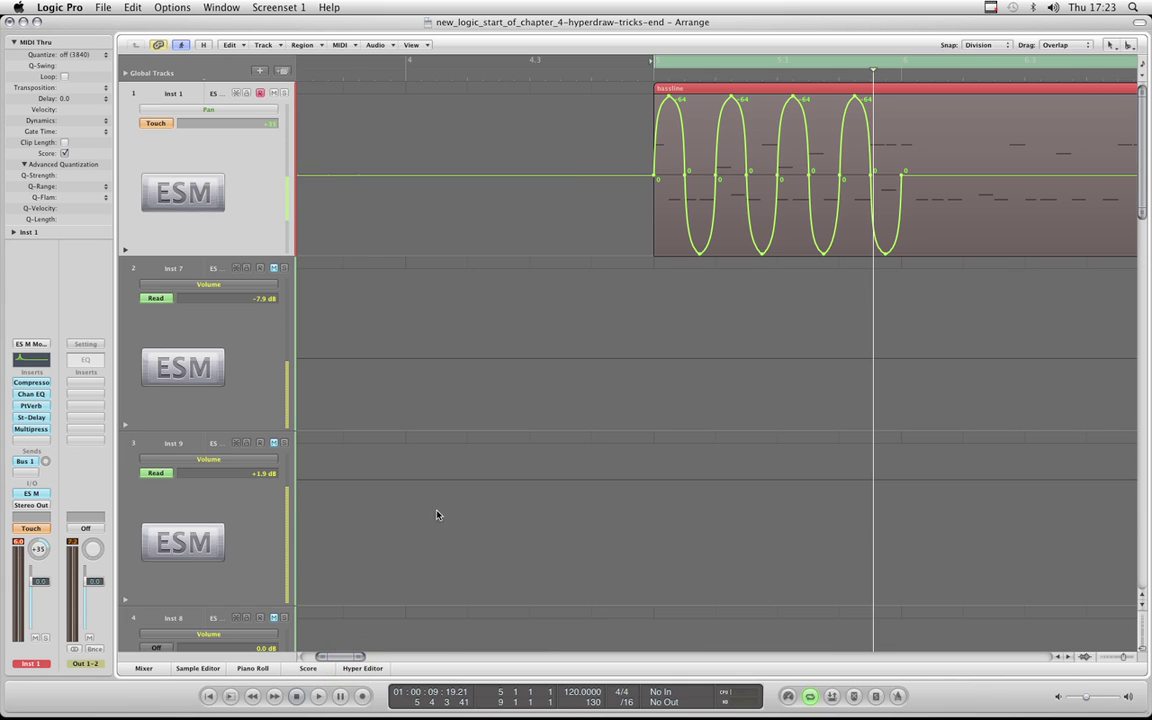
{"action": "left_click_drag", "start_coordinate": [345, 660], "coordinate": [348, 658]}
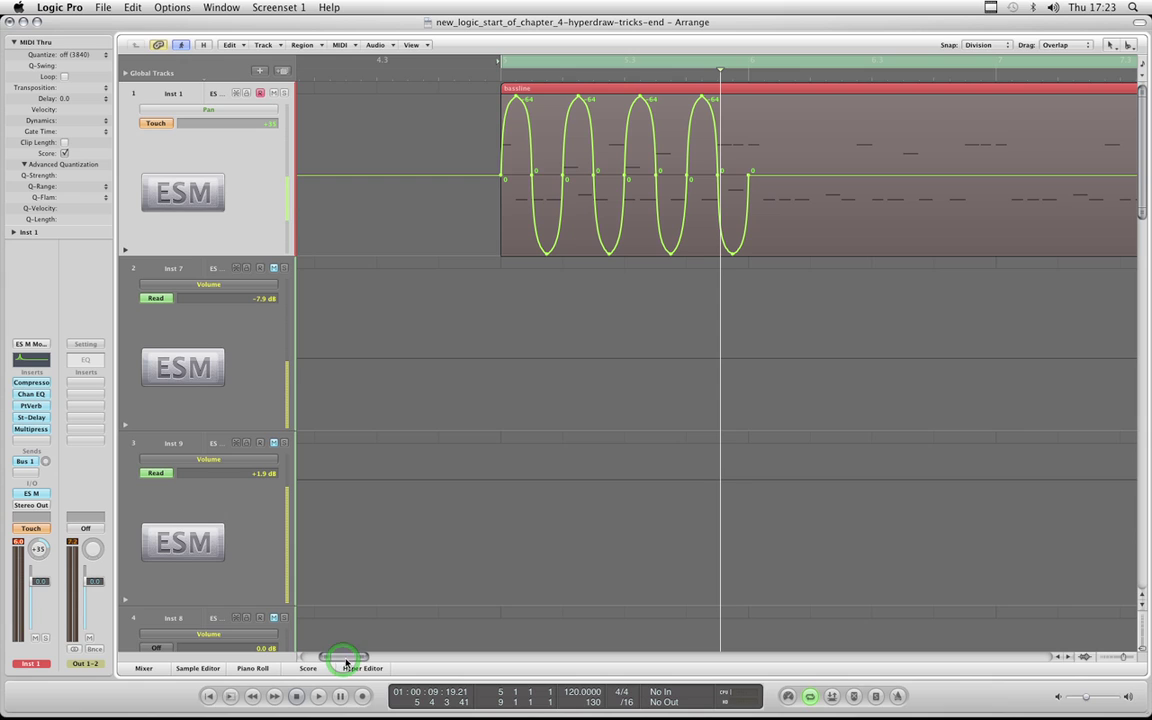
{"action": "left_click", "coordinate": [604, 95]}
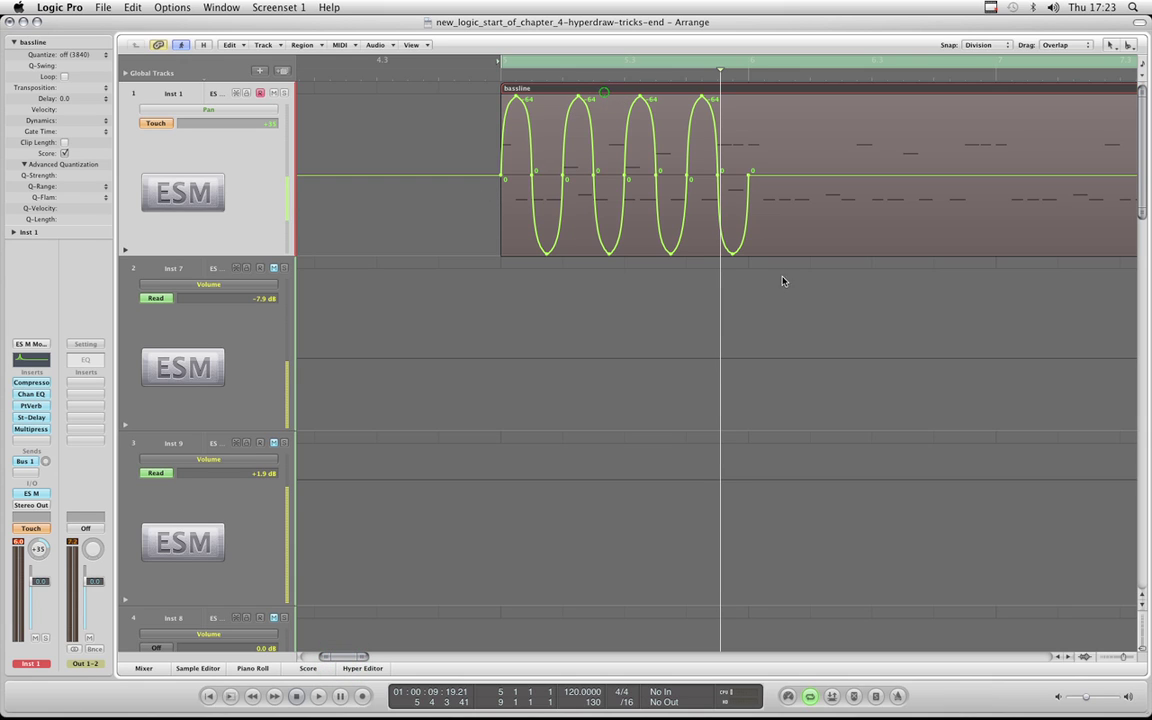
{"action": "left_click", "coordinate": [265, 45]}
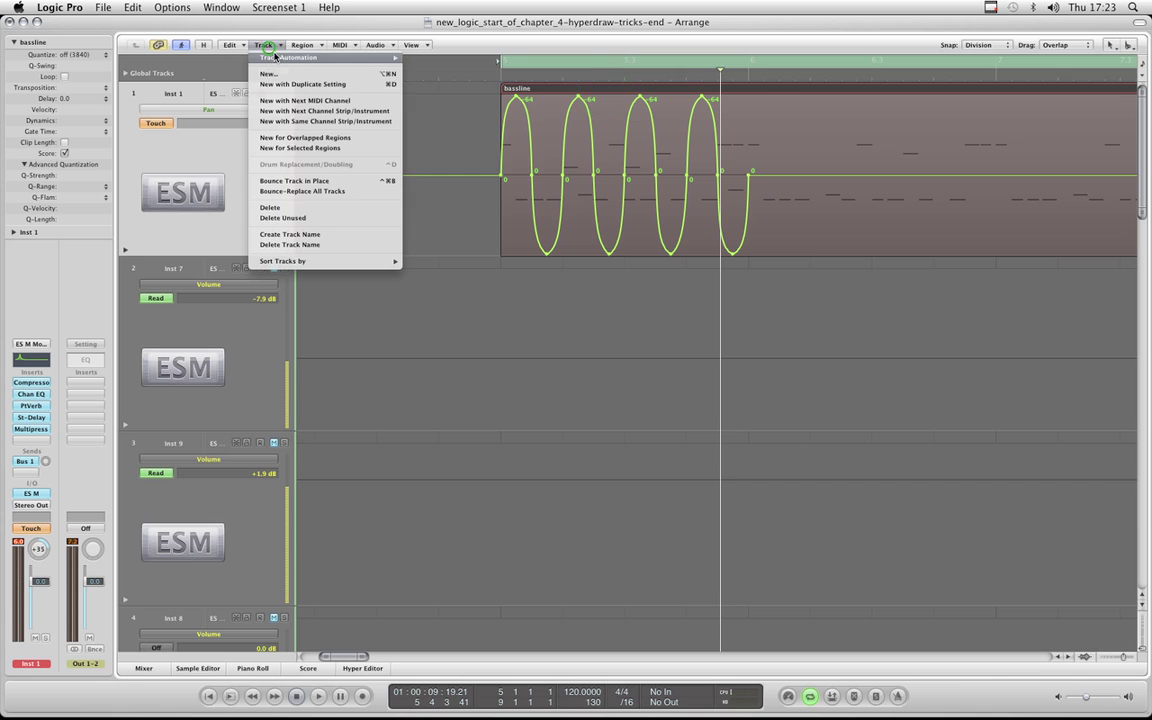
{"action": "mouse_move", "coordinate": [290, 57]}
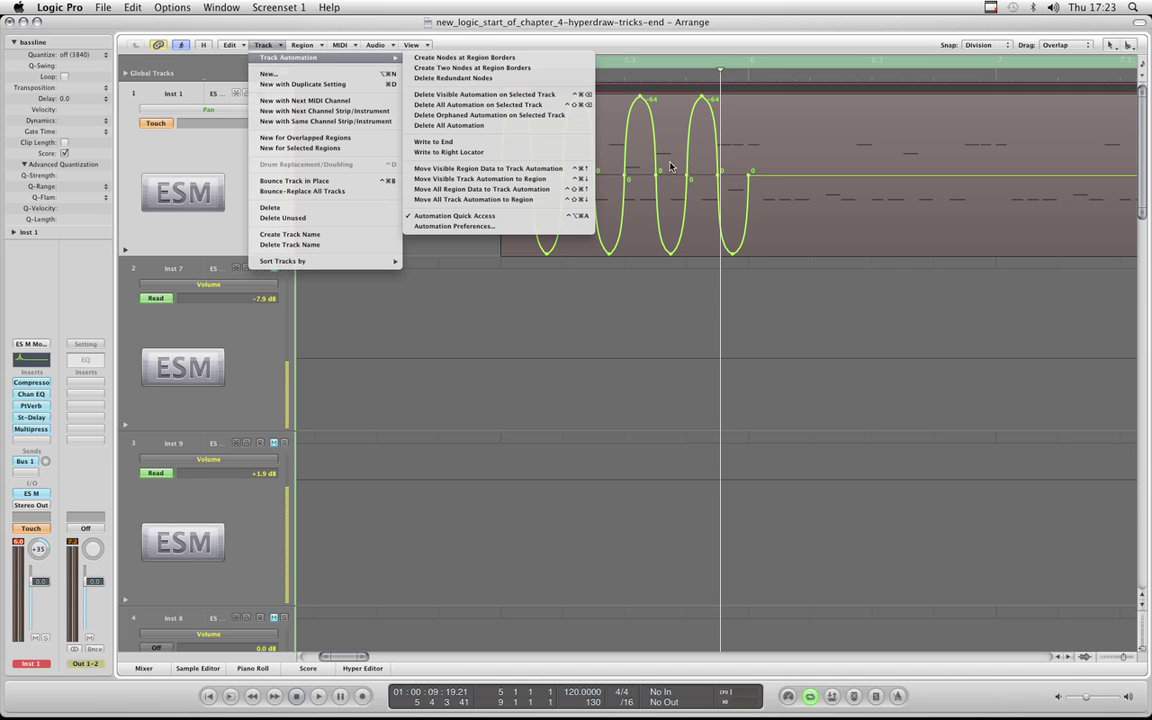
{"action": "left_click", "coordinate": [531, 184]}
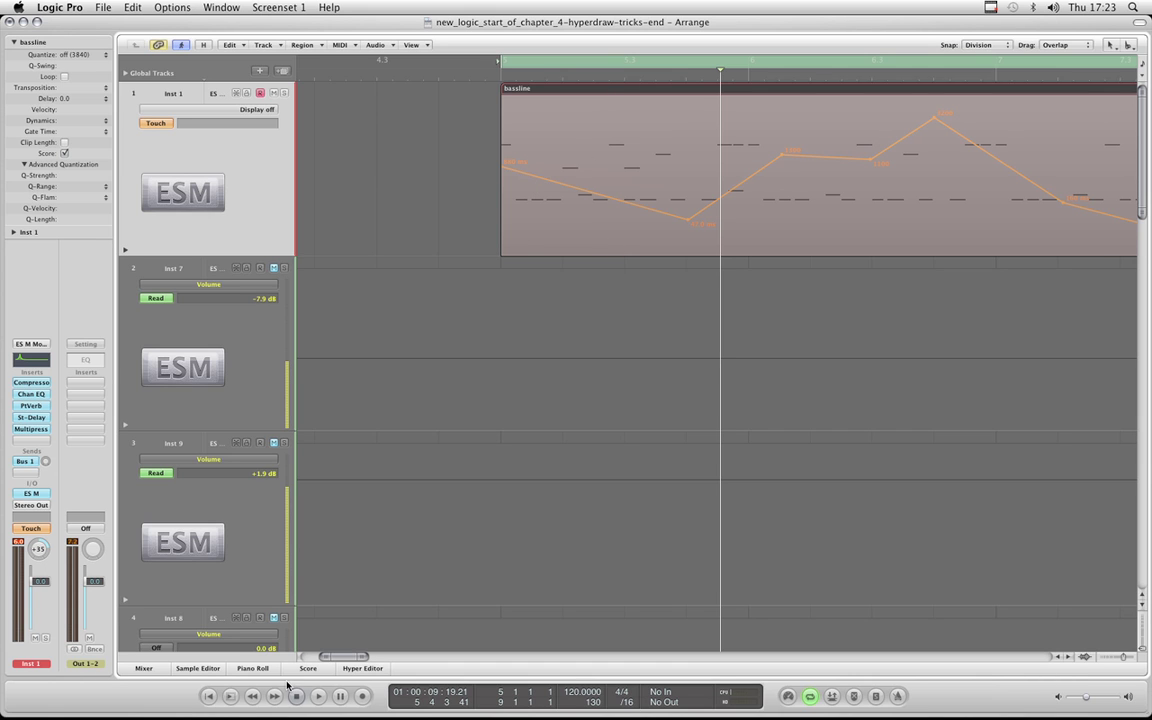
Open the bassline in the Piano Roll and enlarge the Hyper Draw area to show the Pan wave.
{"action": "left_click", "coordinate": [245, 670]}
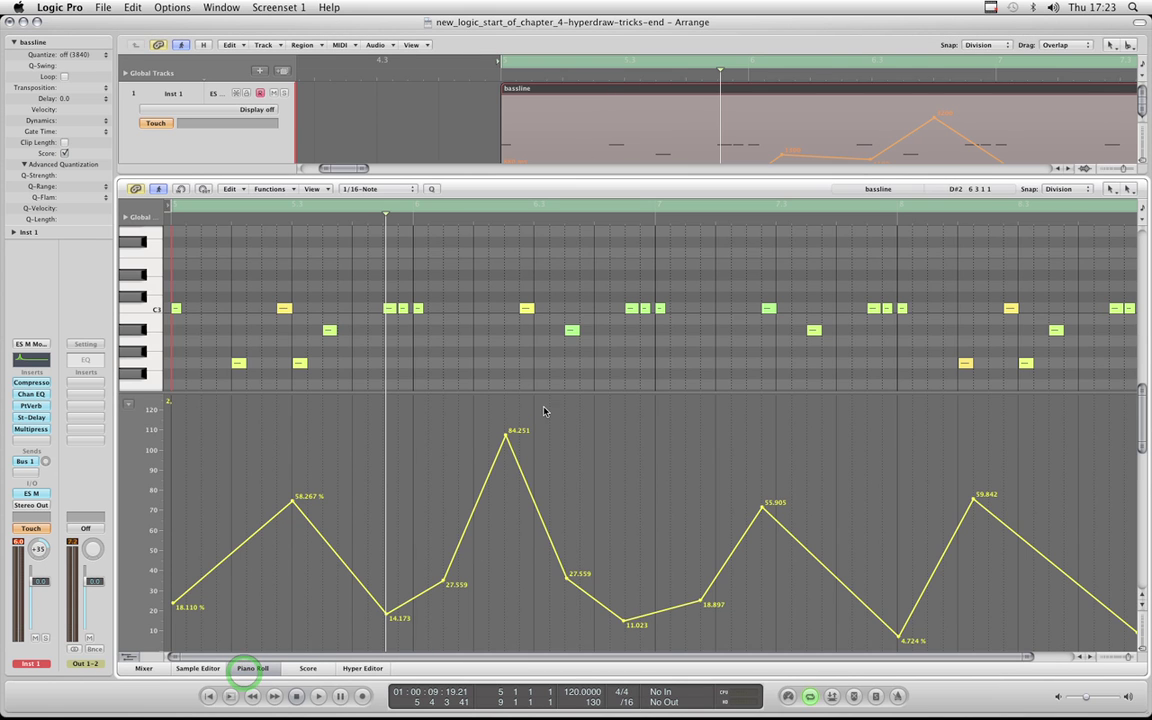
{"action": "left_click_drag", "start_coordinate": [550, 393], "coordinate": [550, 375]}
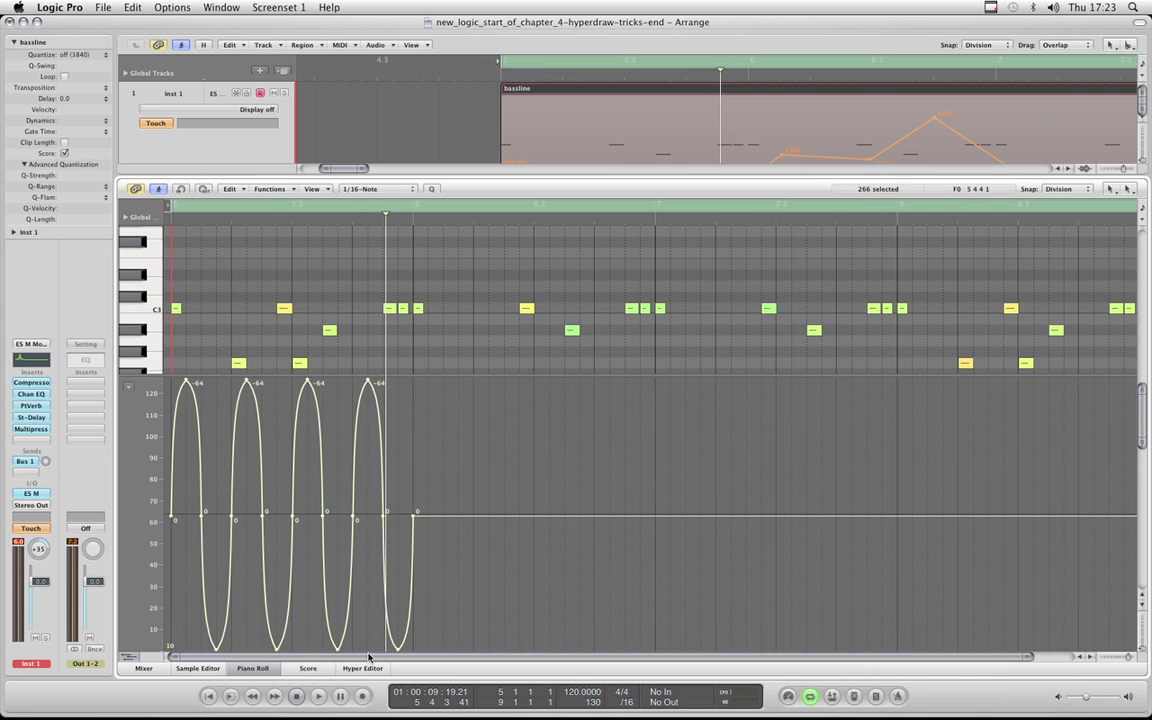
{"action": "left_click", "coordinate": [285, 658]}
{"action": "left_click", "coordinate": [458, 408]}
{"action": "left_click", "coordinate": [505, 440]}
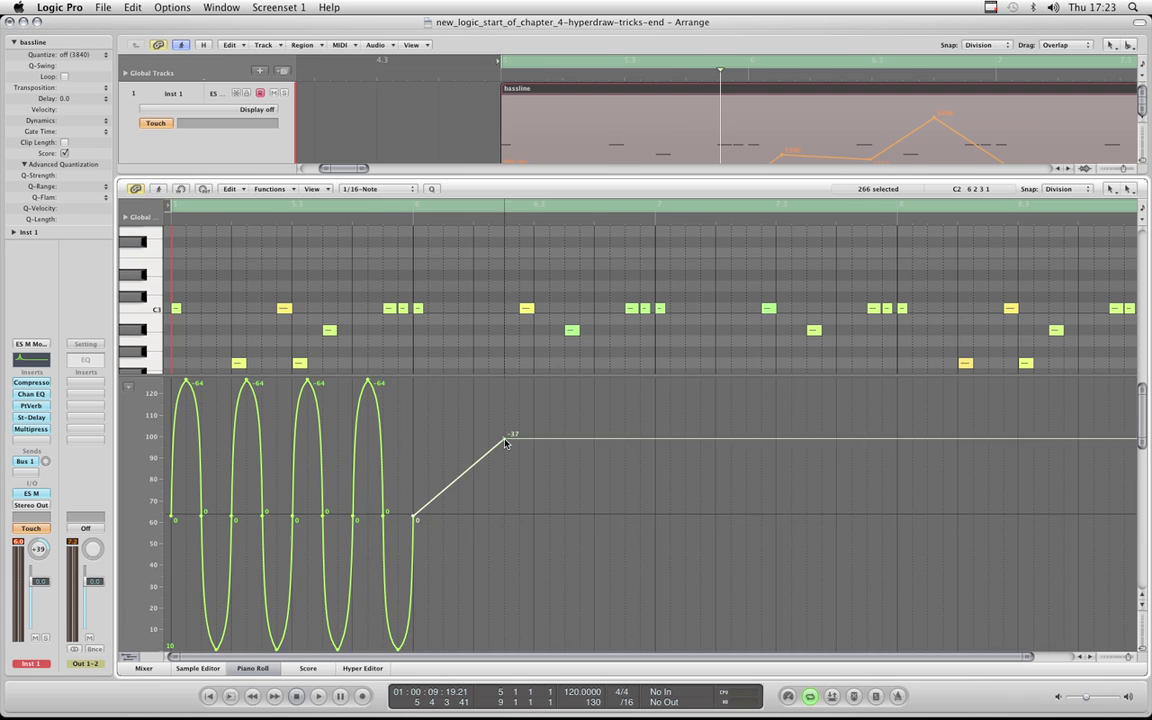
{"action": "left_click", "coordinate": [505, 440]}
Select all nodes of the four Pan cycles in Hyper Draw with the Automation Select tool.
{"action": "right_click", "coordinate": [506, 445]}
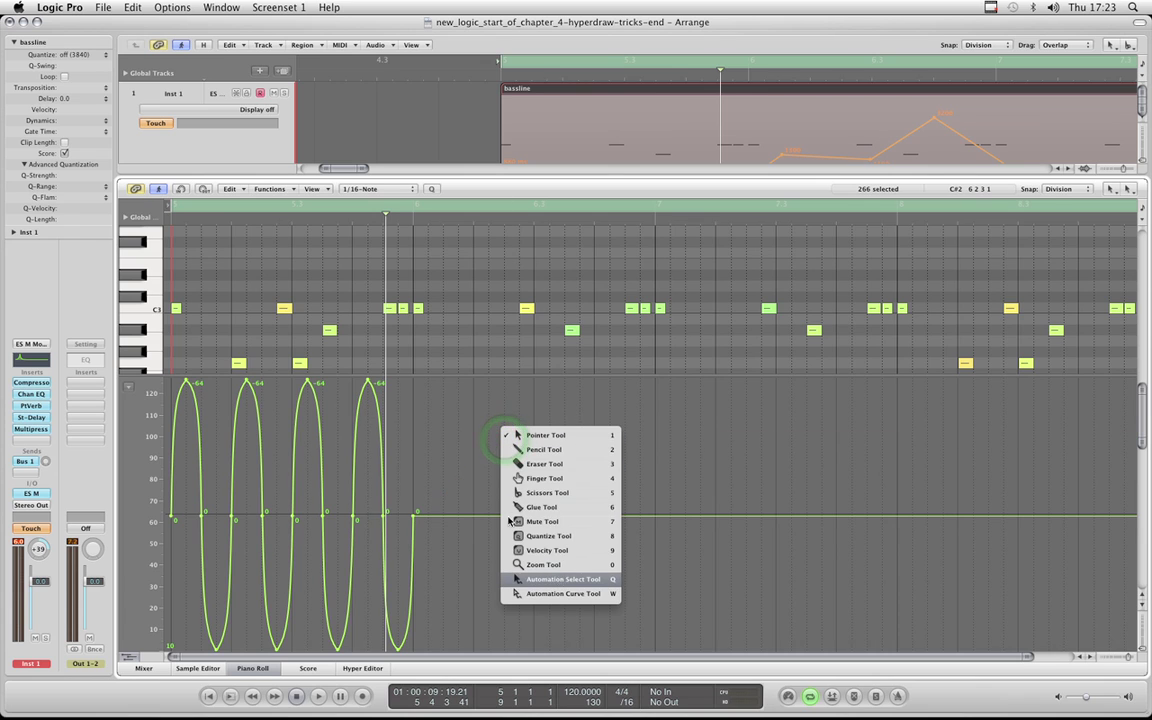
{"action": "left_click", "coordinate": [498, 427]}
{"action": "left_click_drag", "start_coordinate": [496, 392], "coordinate": [175, 689]}
{"action": "scroll", "coordinate": [507, 424], "scroll_direction": "up", "scroll_amount": 5}
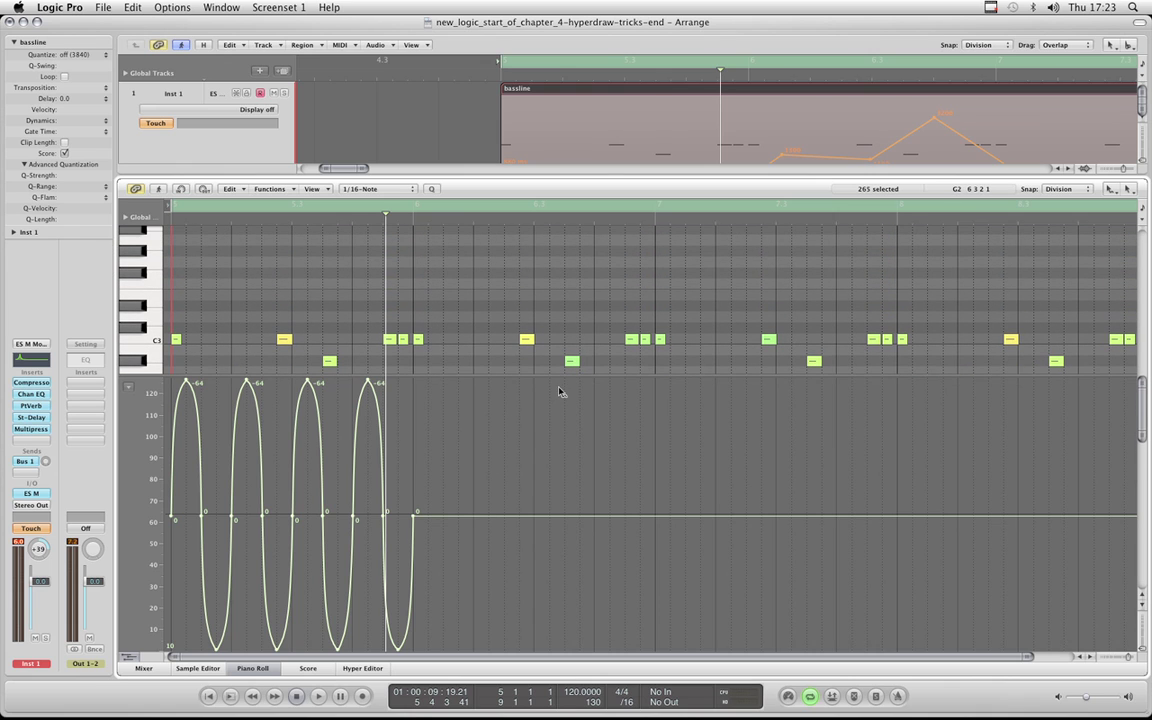
{"action": "left_click_drag", "start_coordinate": [560, 383], "coordinate": [560, 400]}
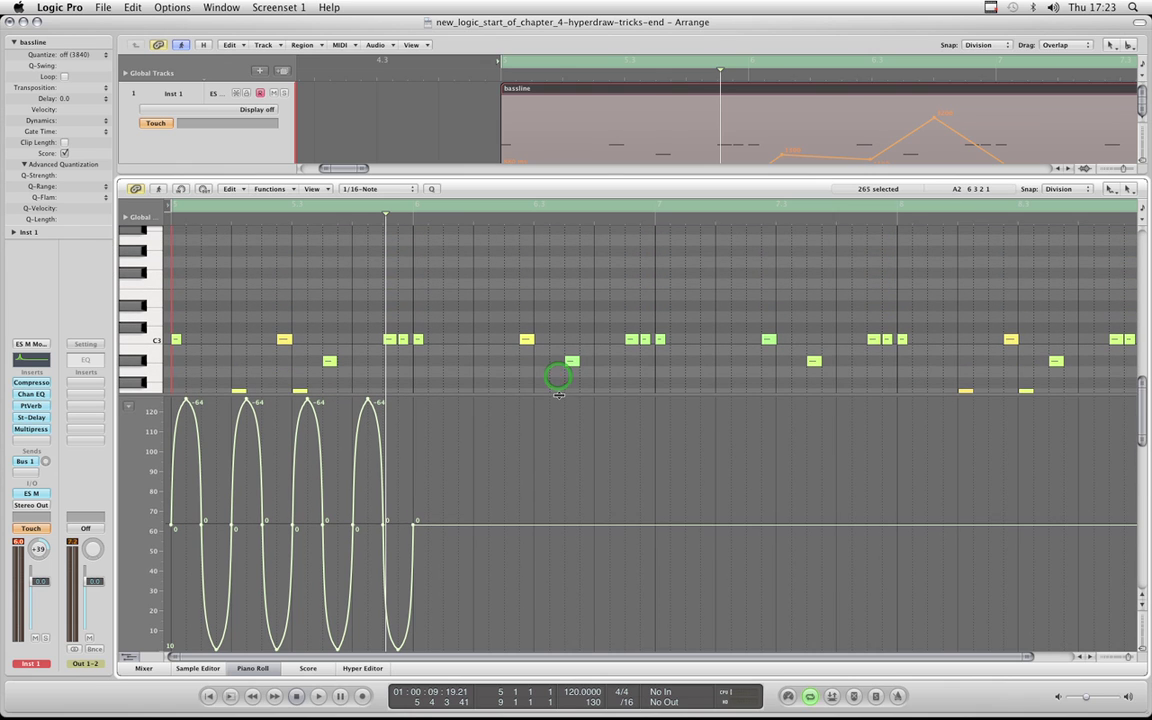
Switch the Piano Roll's Include Non-Note MIDI Events option off and back on, and check its setting.
{"action": "left_click", "coordinate": [270, 189]}
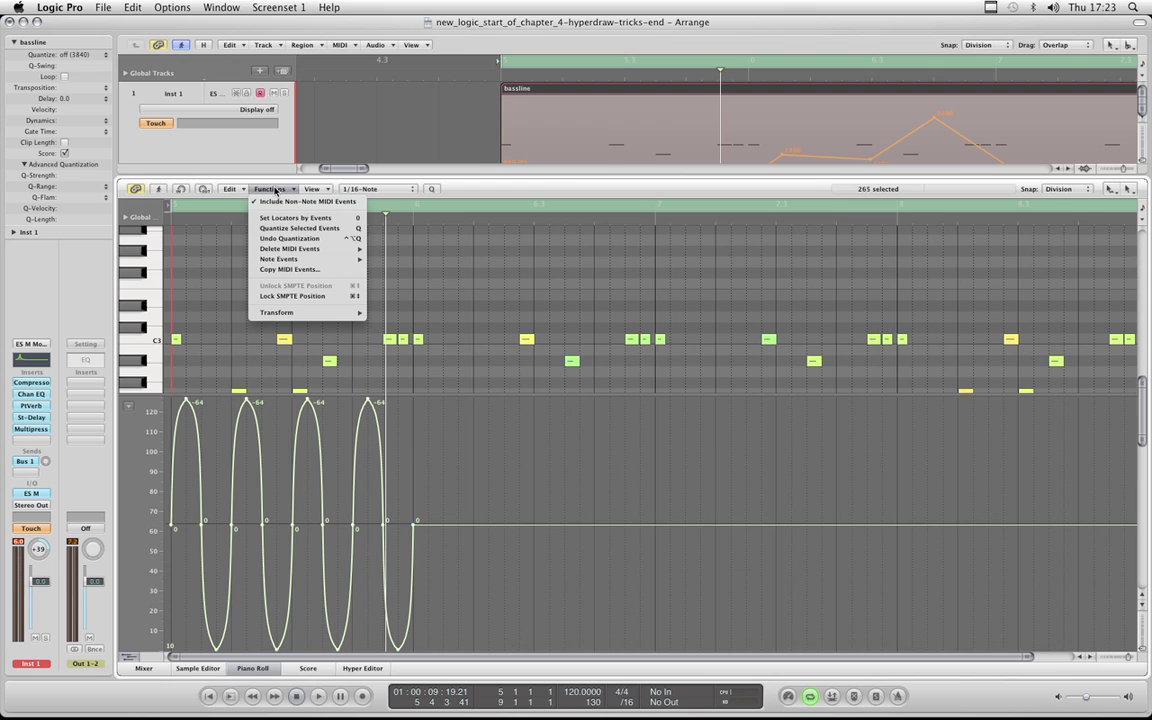
{"action": "left_click", "coordinate": [336, 207]}
{"action": "left_click", "coordinate": [286, 192]}
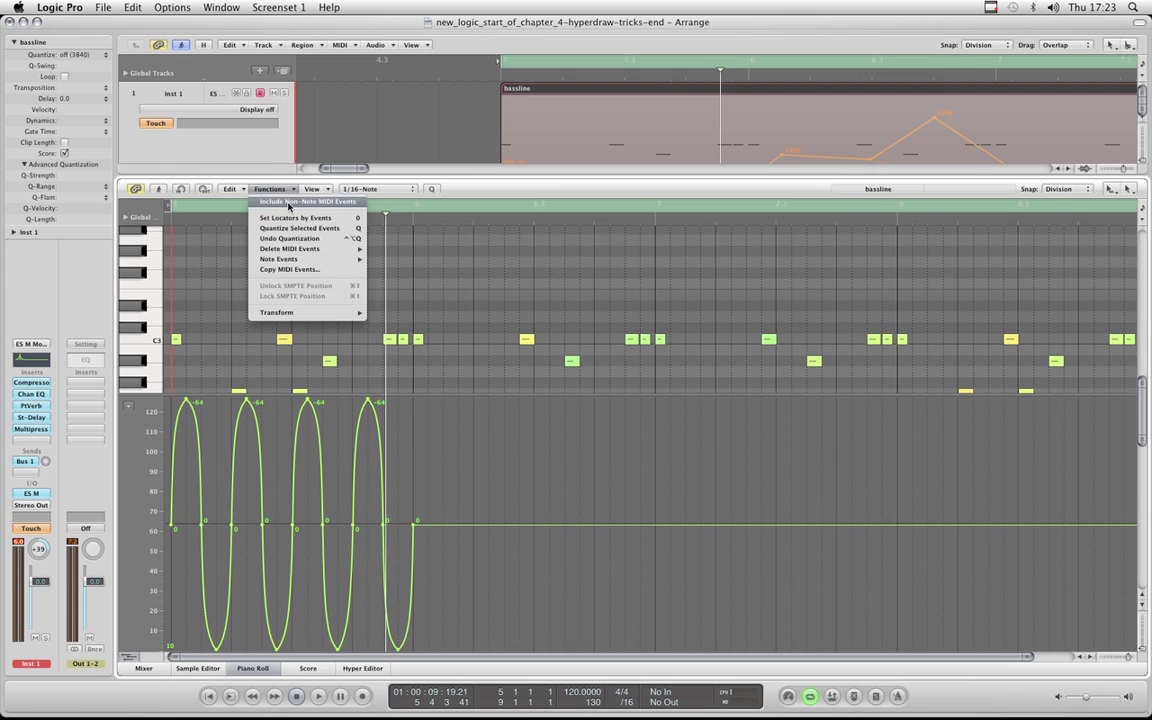
{"action": "left_click", "coordinate": [324, 205]}
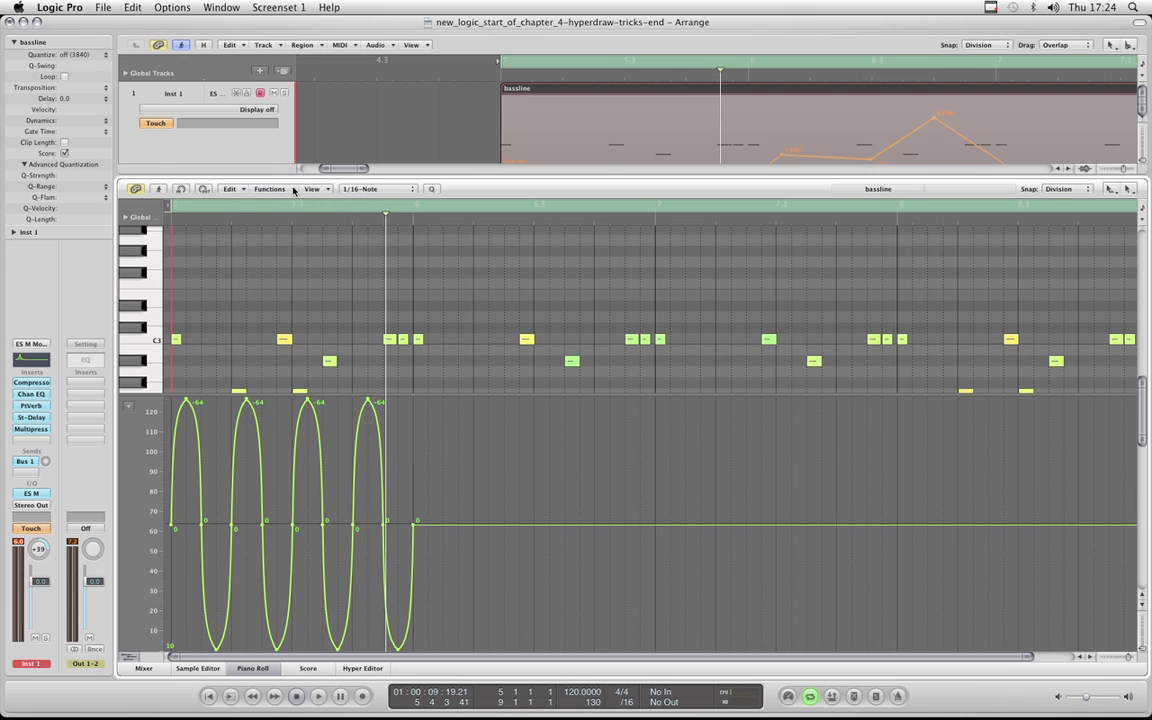
{"action": "left_click", "coordinate": [293, 190]}
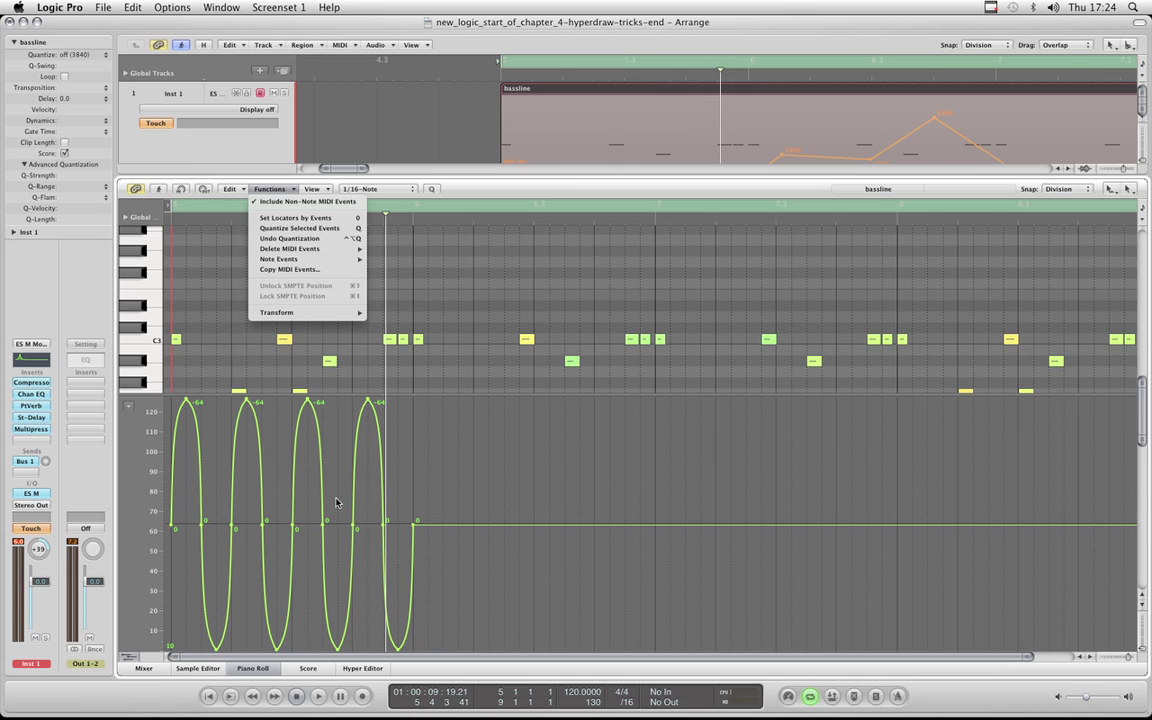
{"action": "key", "text": "Escape"}
Reselect only the Pan wave's nodes with the Automation Select tool, leaving the notes unselected.
{"action": "key", "text": "Escape"}
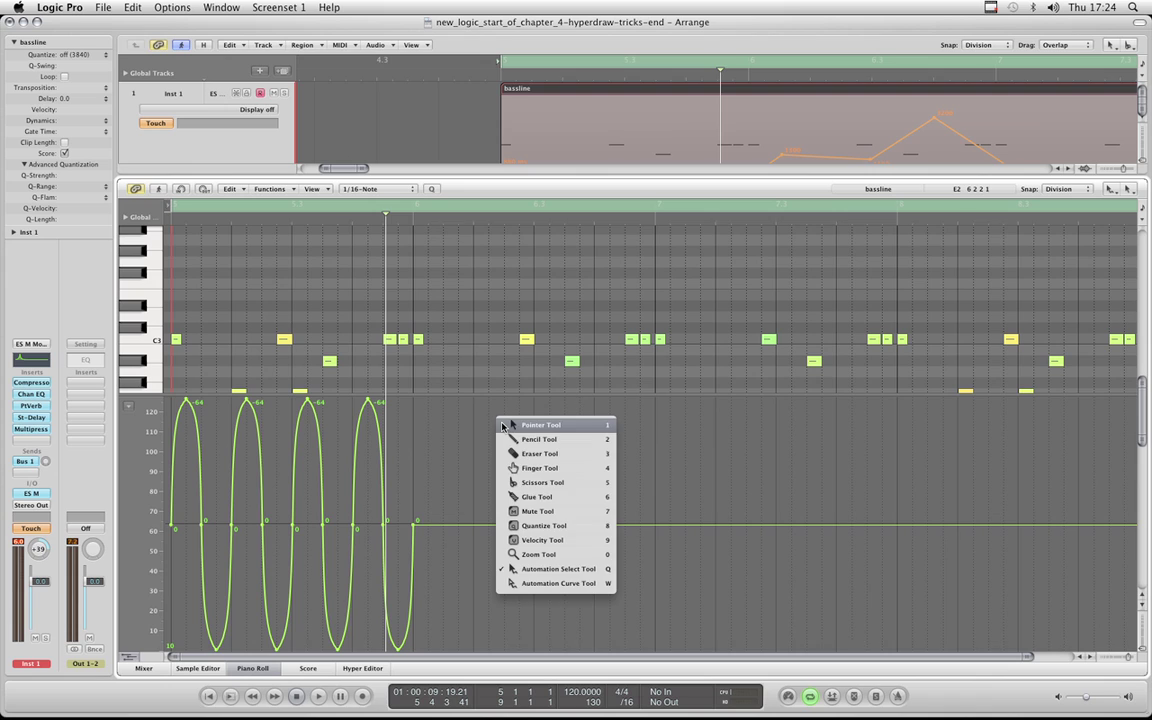
{"action": "left_click", "coordinate": [558, 568]}
{"action": "left_click_drag", "start_coordinate": [493, 434], "coordinate": [166, 624]}
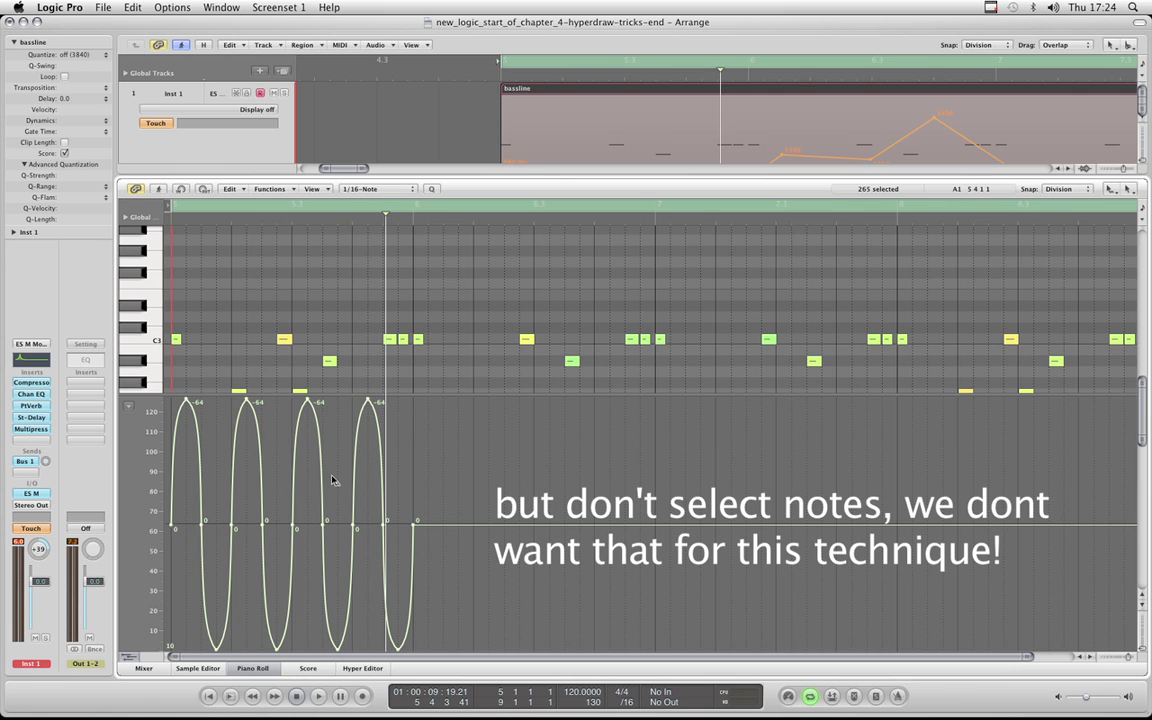
Apply the Half Speed transform twice to the selected Pan events, multiplying position by 2.0000 each time, and close the Transform window.
{"action": "left_click", "coordinate": [279, 192]}
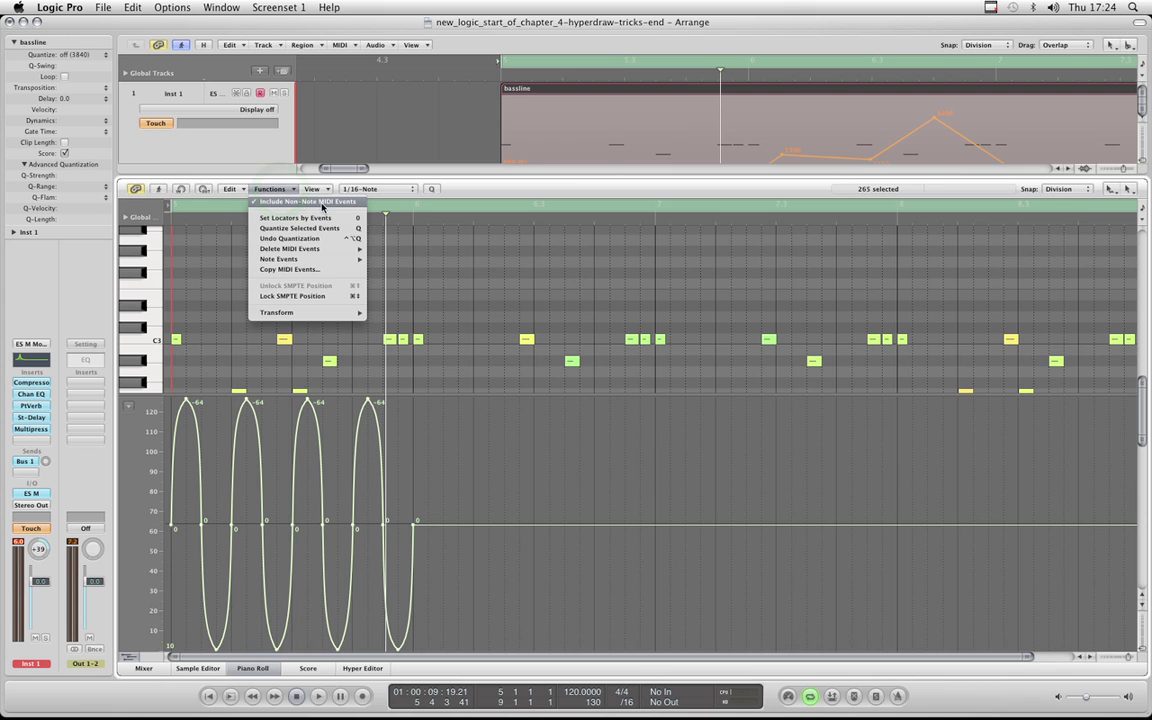
{"action": "mouse_move", "coordinate": [340, 312]}
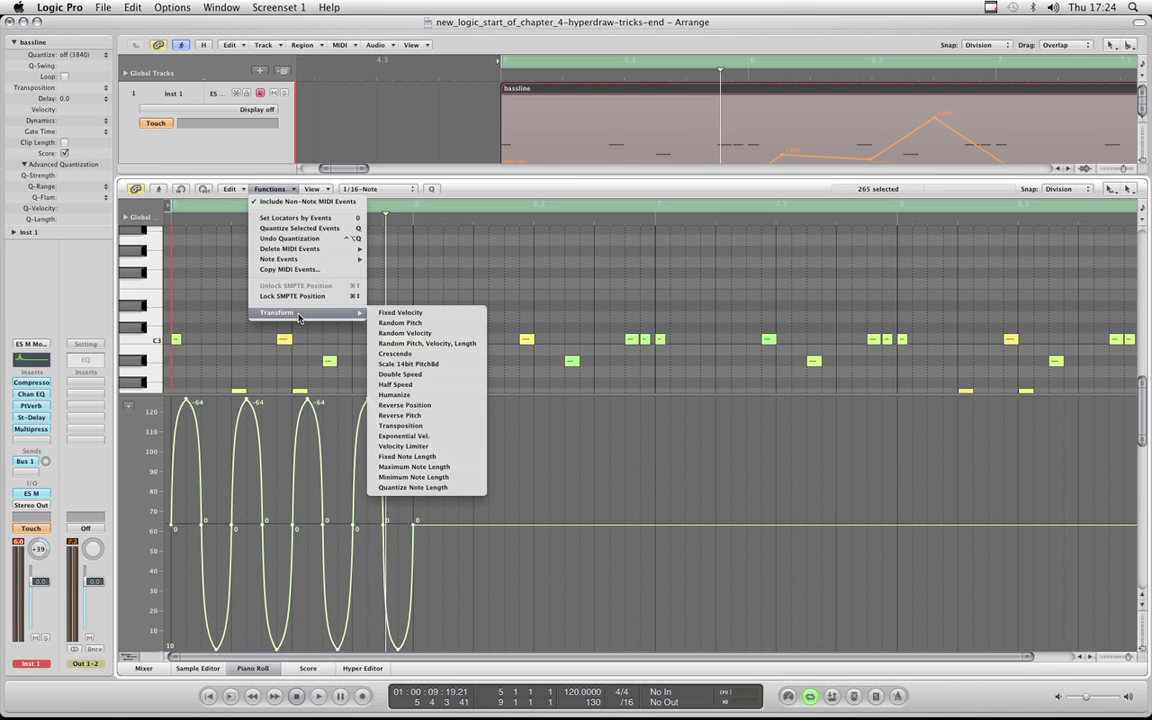
{"action": "left_click", "coordinate": [400, 384]}
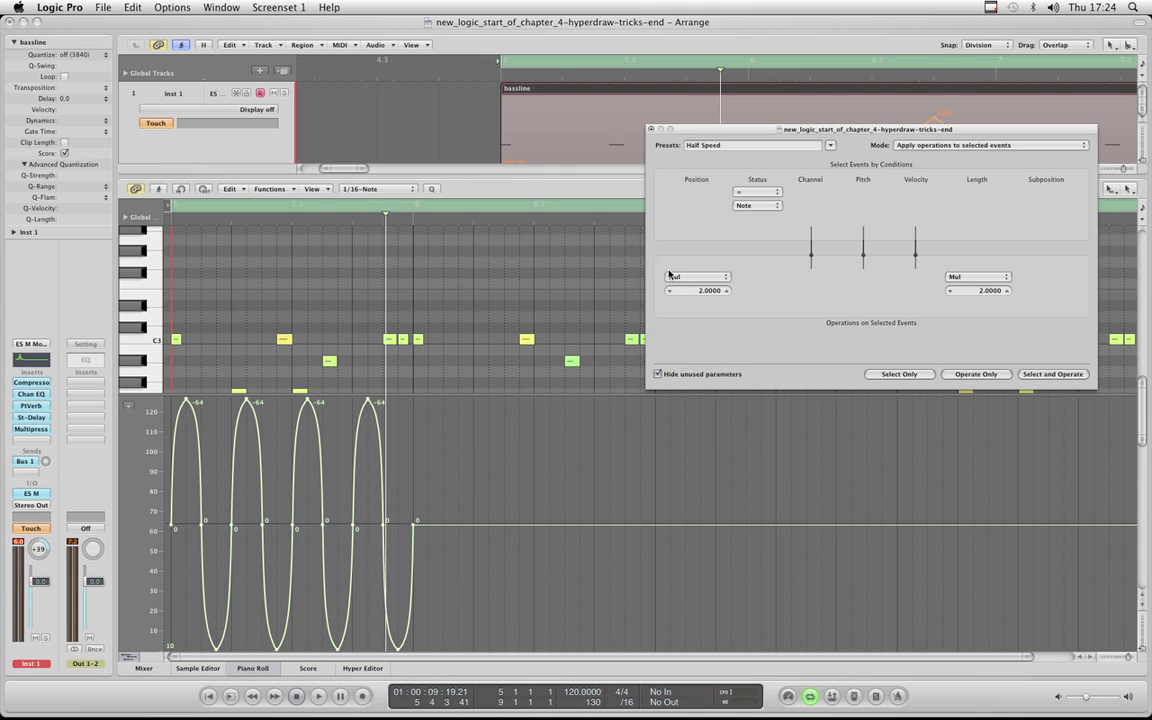
{"action": "left_click_drag", "start_coordinate": [740, 137], "coordinate": [715, 138]}
{"action": "left_click", "coordinate": [946, 375]}
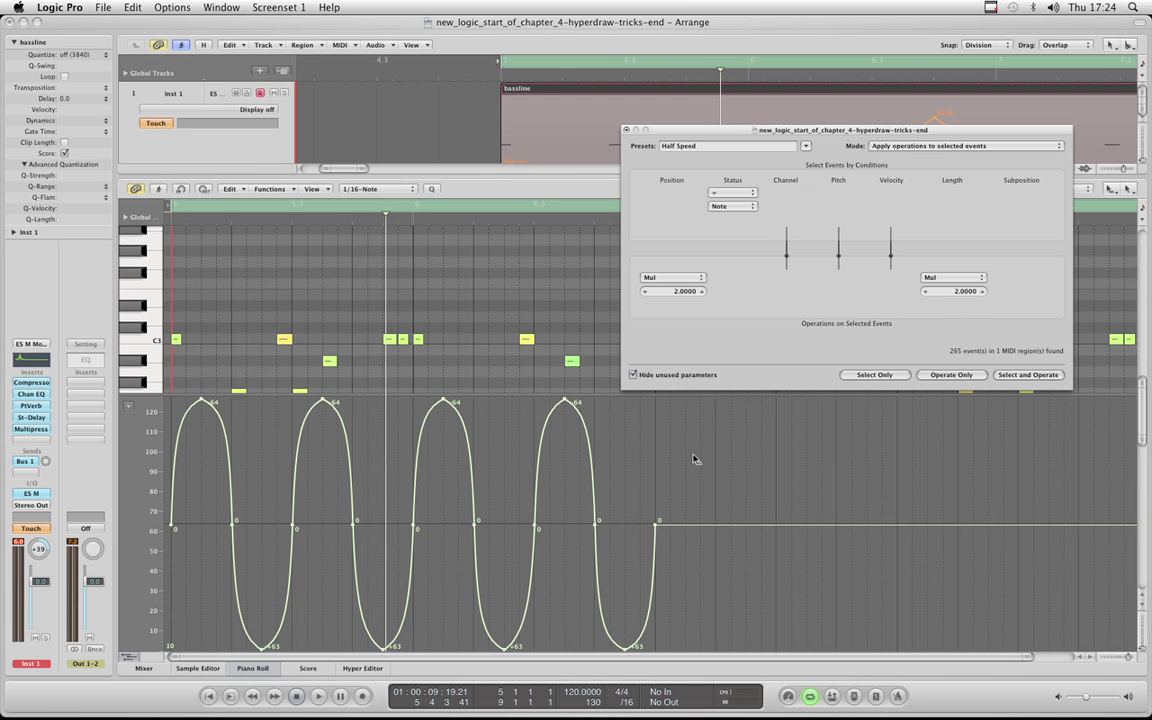
{"action": "left_click", "coordinate": [949, 376]}
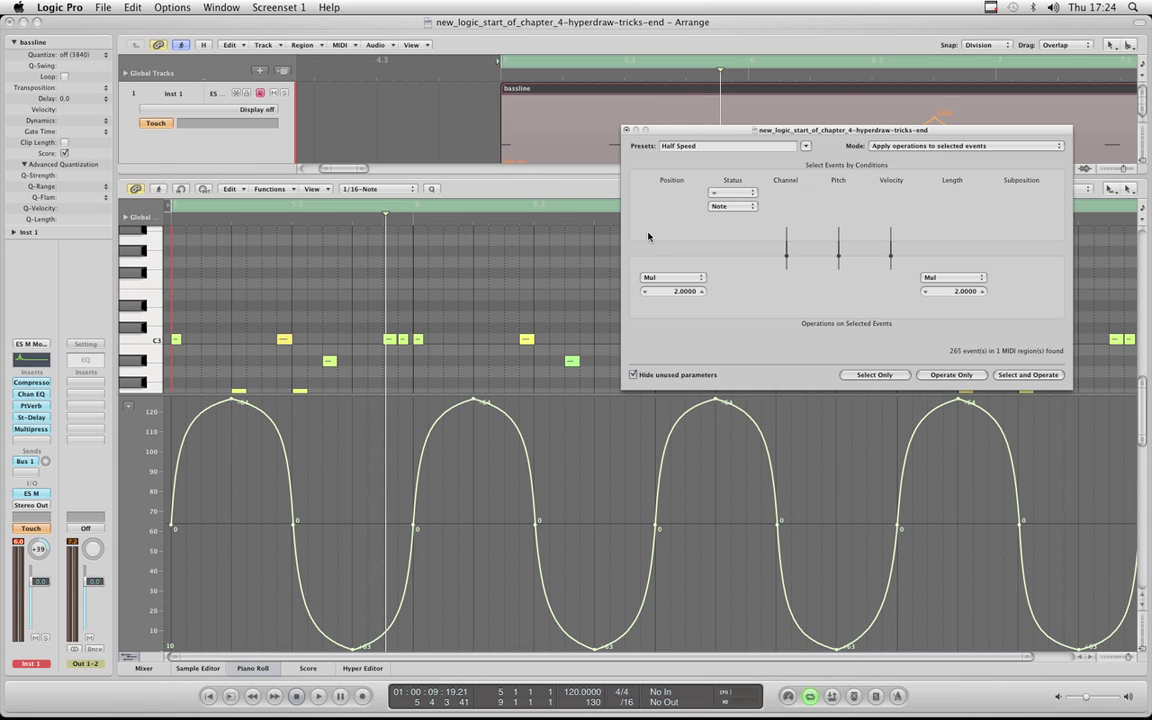
{"action": "left_click", "coordinate": [625, 130]}
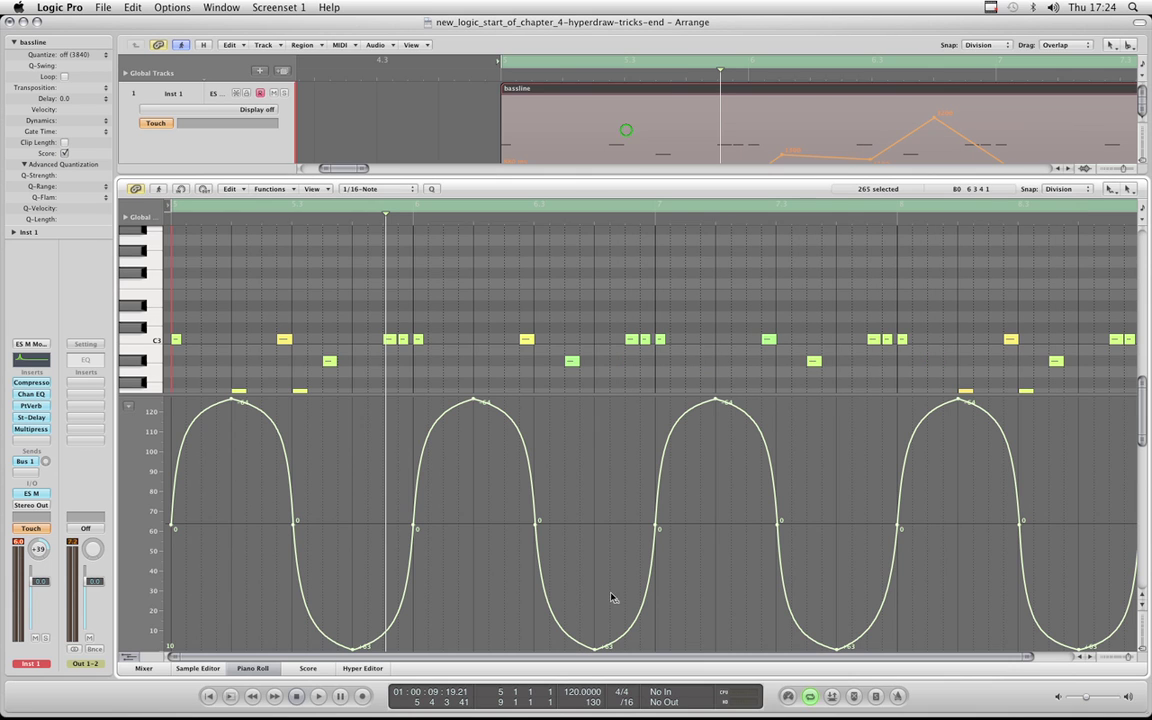
Enlarge the Arrange area, place the playhead just before the bassline region and fit the whole region in view.
{"action": "left_click", "coordinate": [1030, 662]}
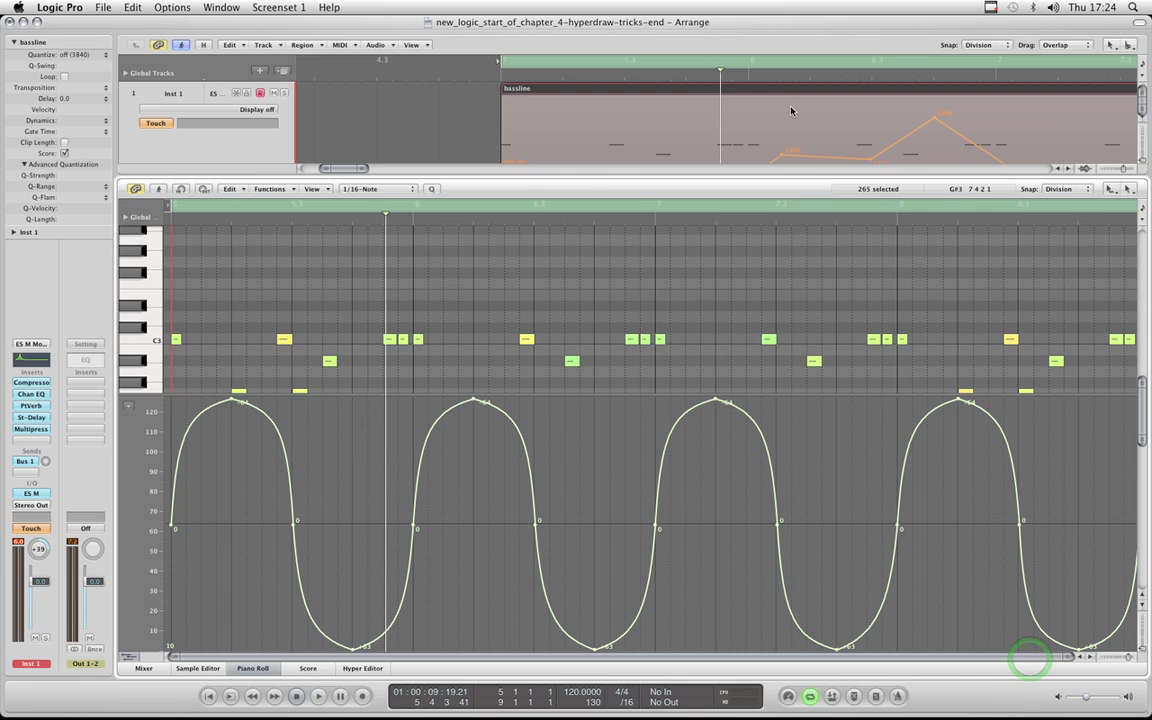
{"action": "left_click_drag", "start_coordinate": [585, 180], "coordinate": [600, 205]}
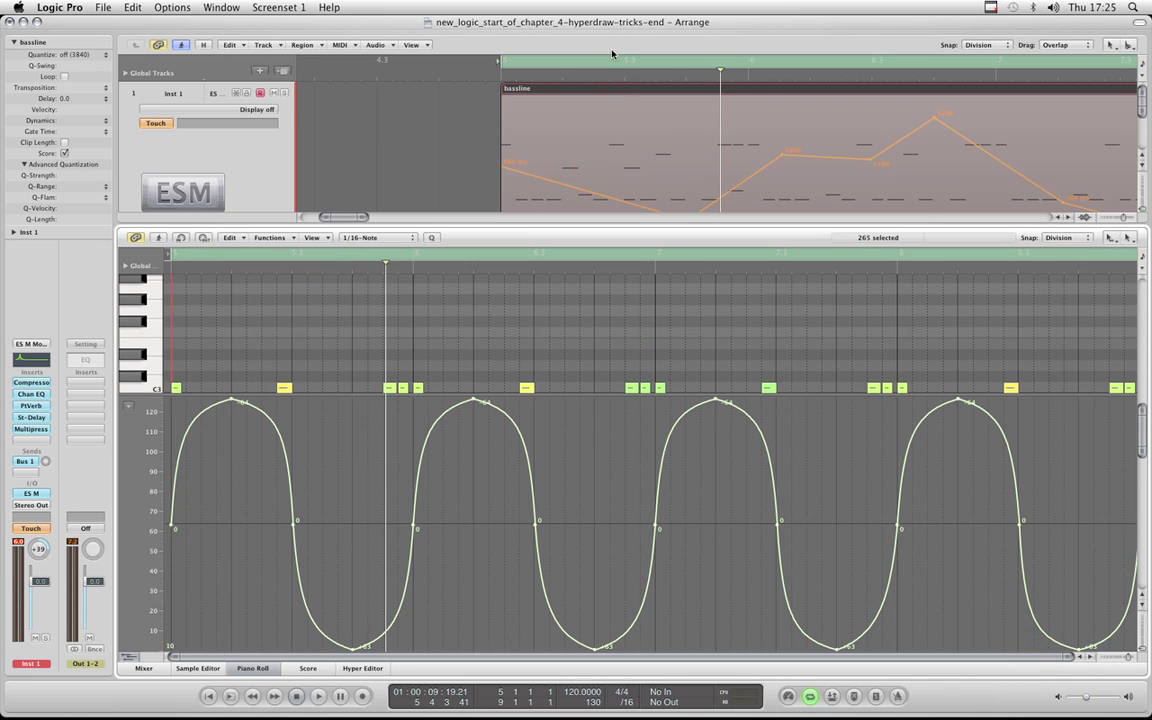
{"action": "left_click", "coordinate": [608, 49]}
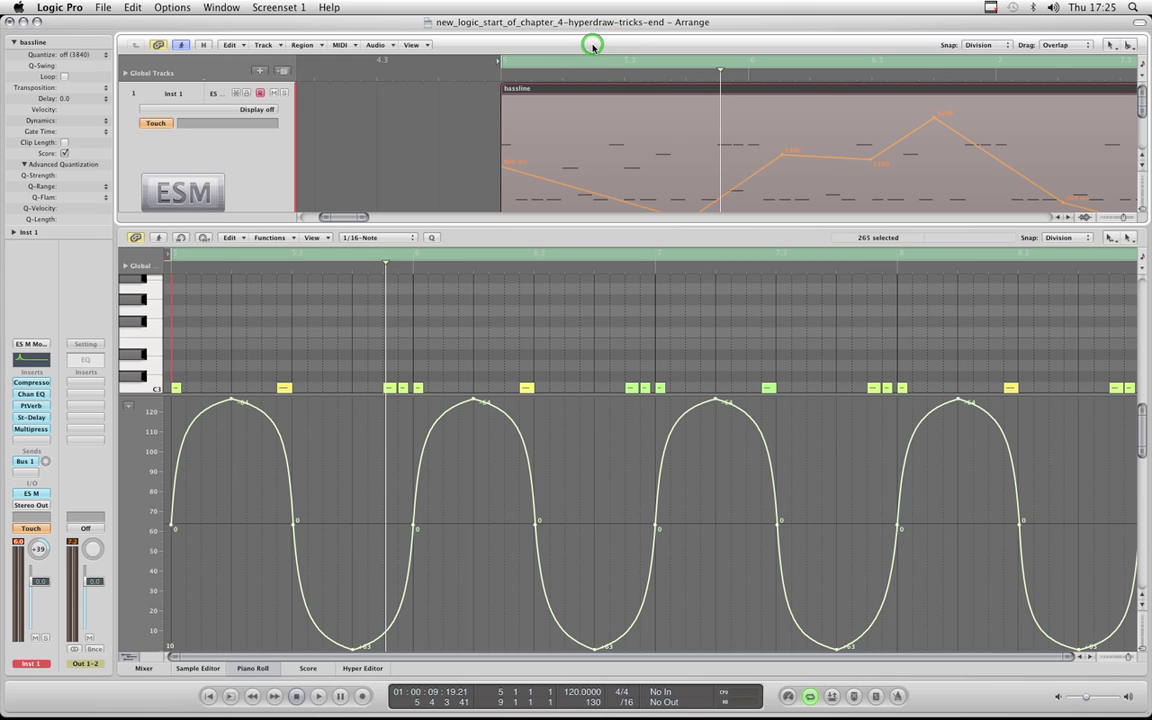
{"action": "left_click", "coordinate": [458, 72]}
{"action": "key", "text": "ctrl+Left"}
{"action": "key", "text": "ctrl+Up"}
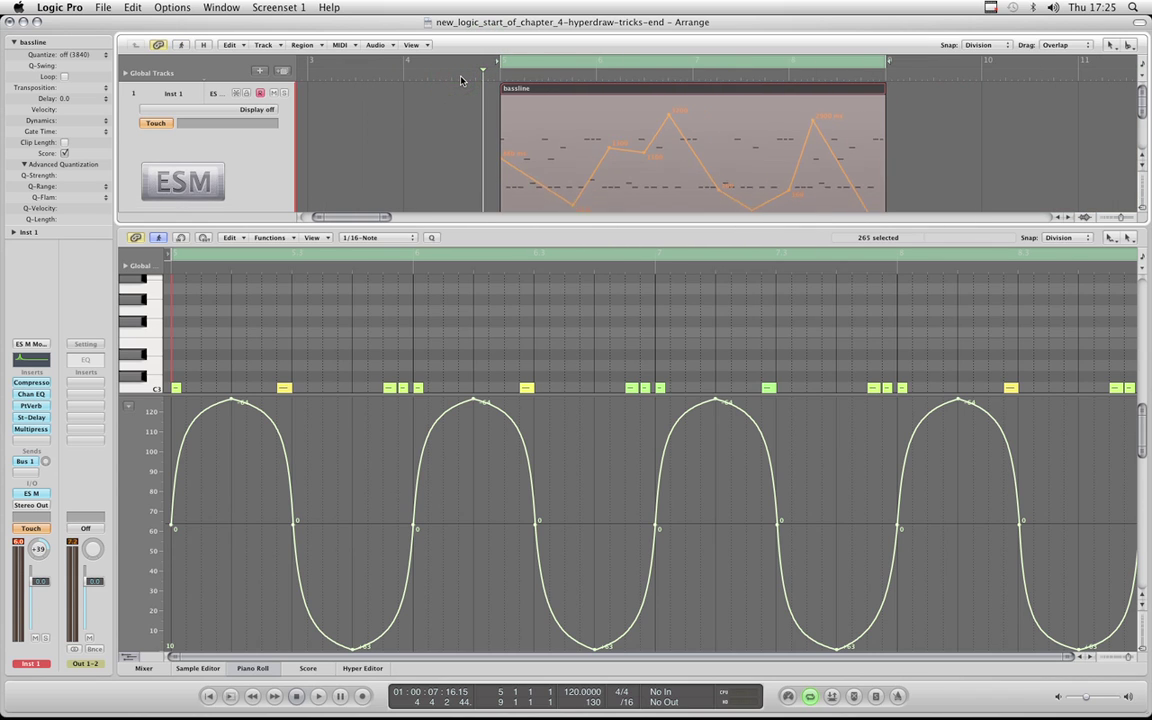
{"action": "left_click", "coordinate": [702, 237]}
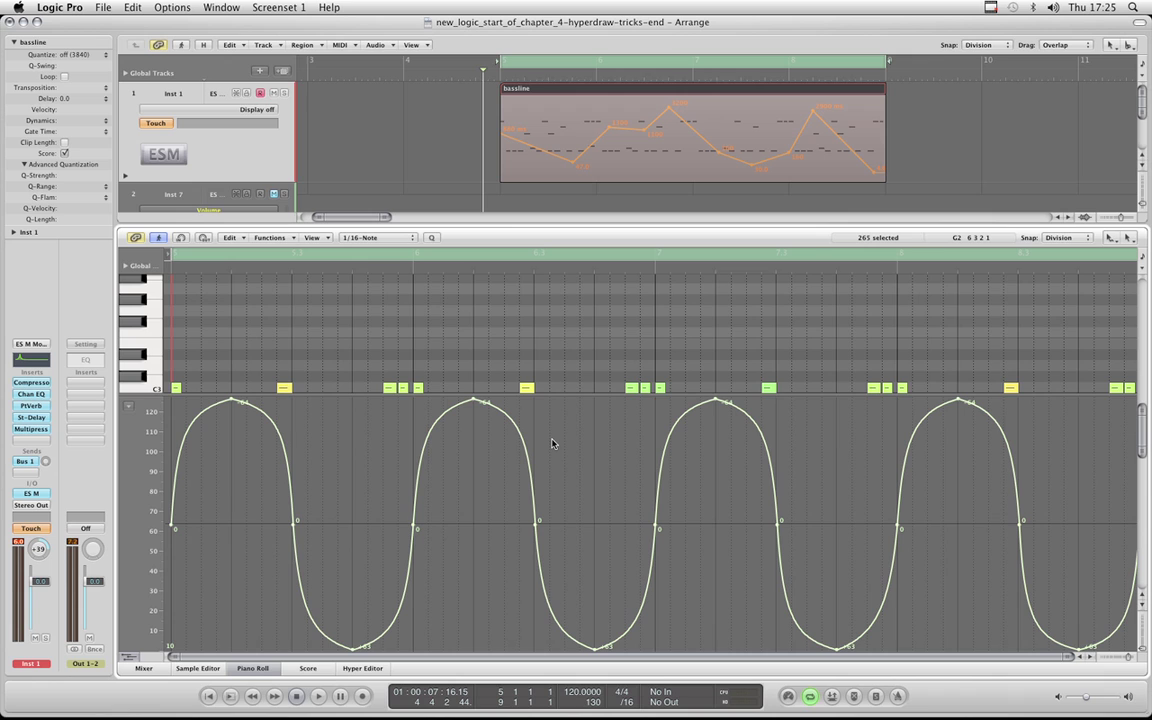
Apply the Double Speed transform four times to the selected Pan events, dividing position by 2.0000 each time.
{"action": "scroll", "coordinate": [552, 443], "scroll_direction": "right", "scroll_amount": 3}
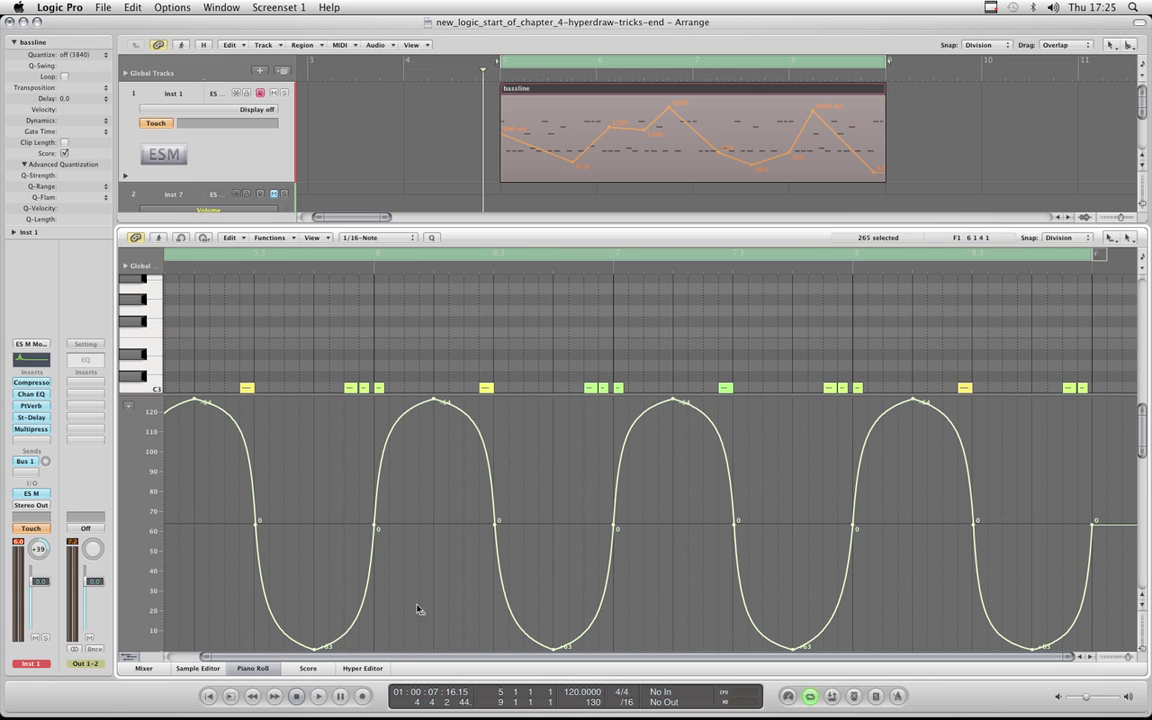
{"action": "left_click_drag", "start_coordinate": [420, 656], "coordinate": [393, 656]}
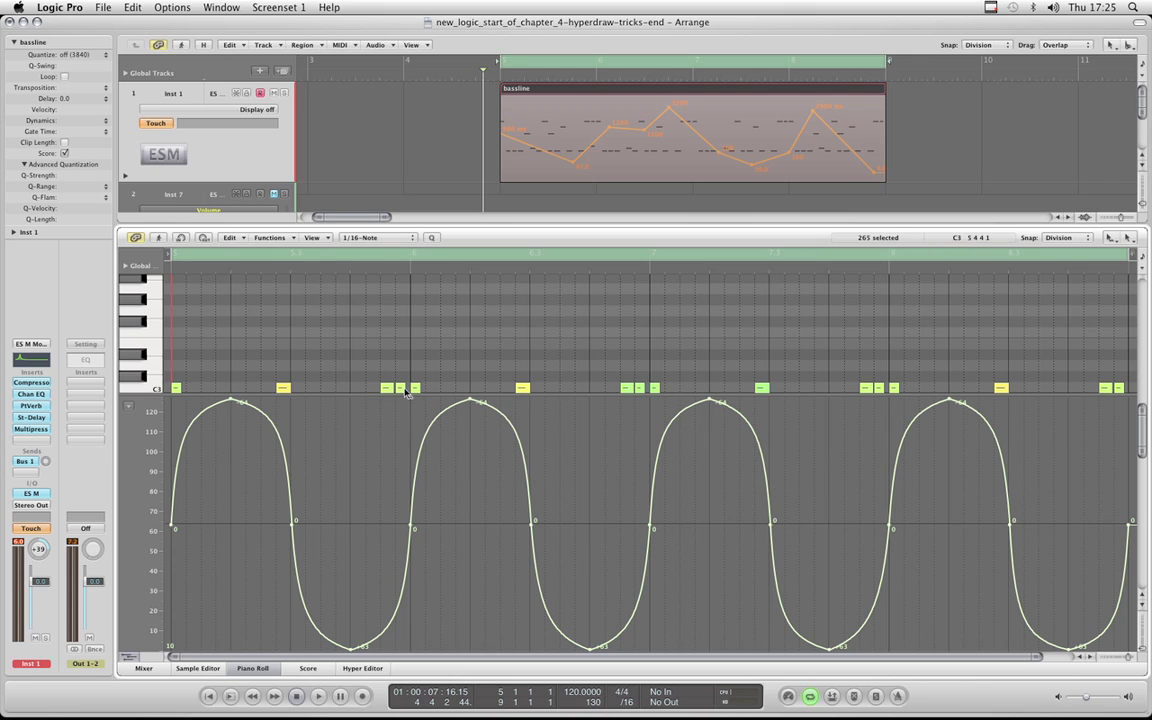
{"action": "left_click", "coordinate": [287, 241]}
{"action": "mouse_move", "coordinate": [300, 360]}
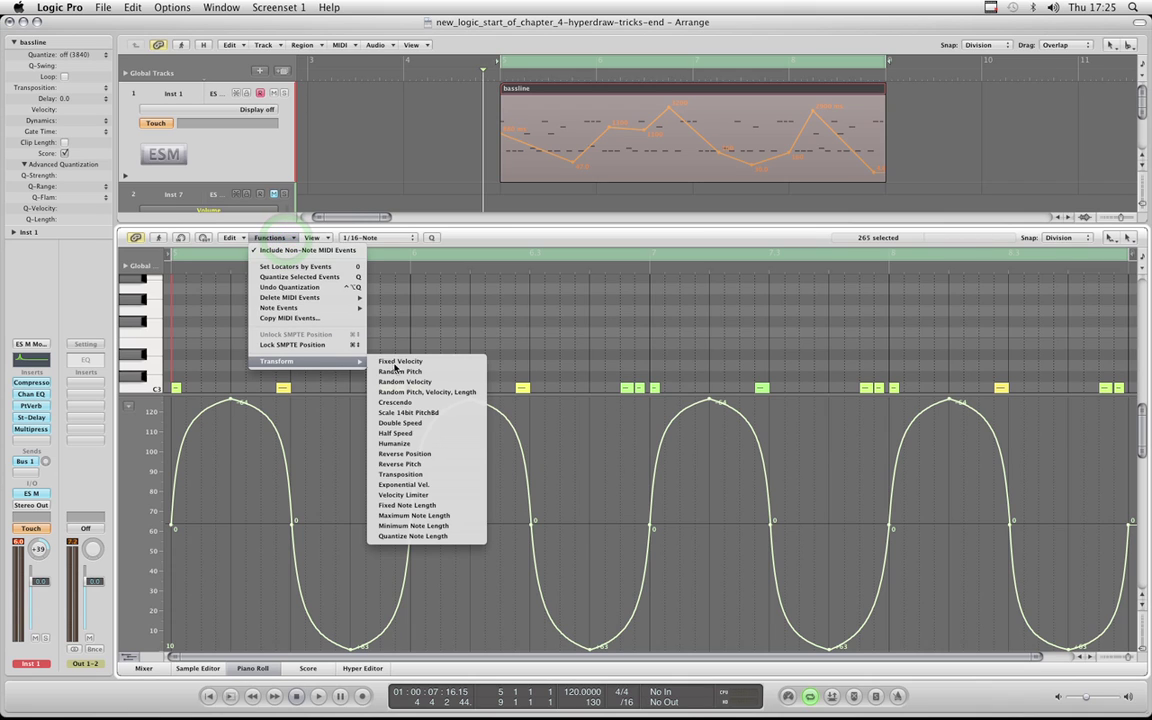
{"action": "left_click", "coordinate": [411, 425]}
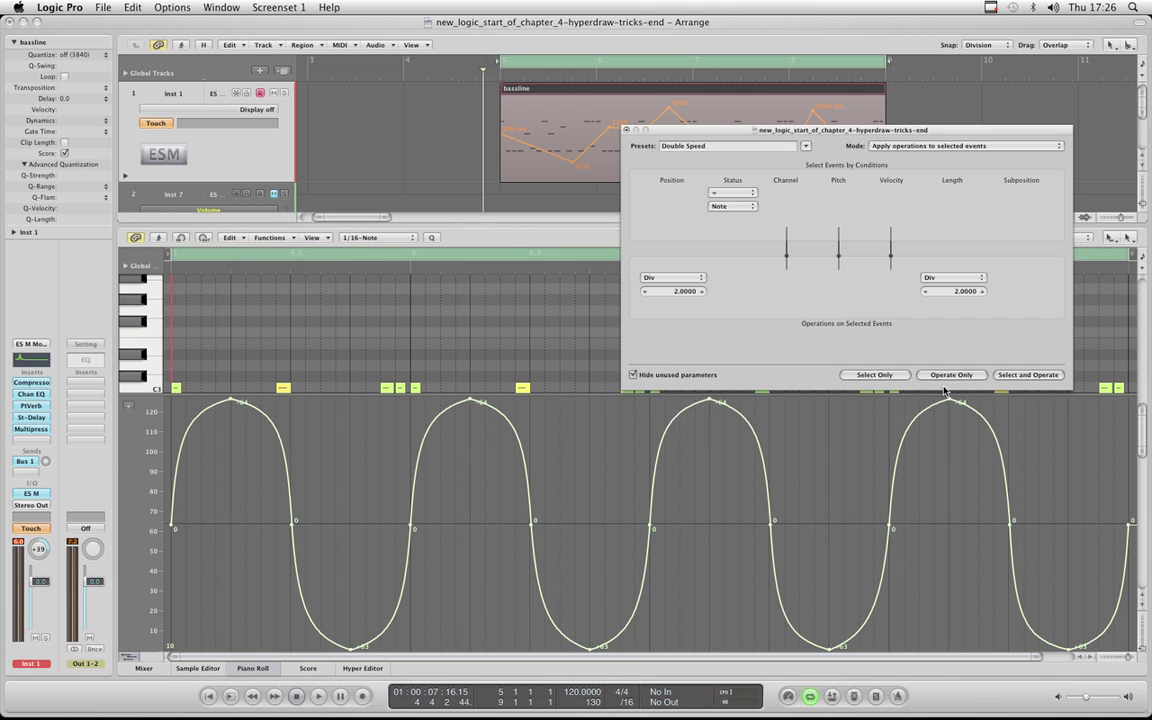
{"action": "left_click", "coordinate": [953, 377]}
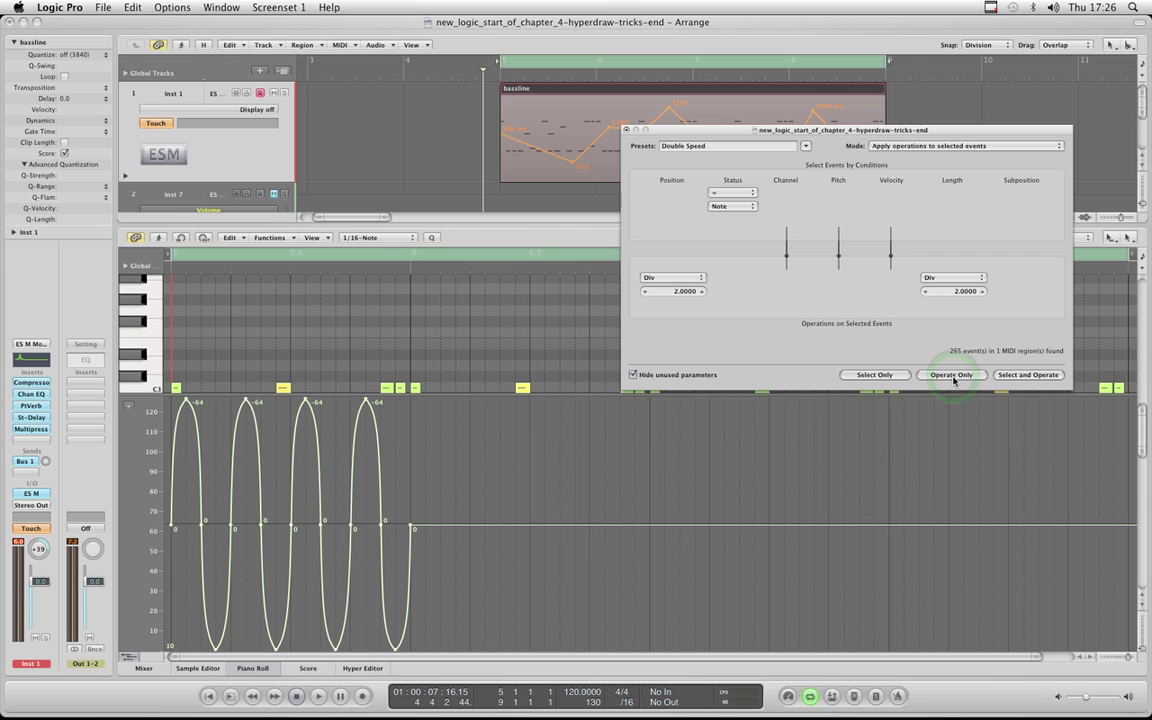
{"action": "left_click", "coordinate": [951, 375]}
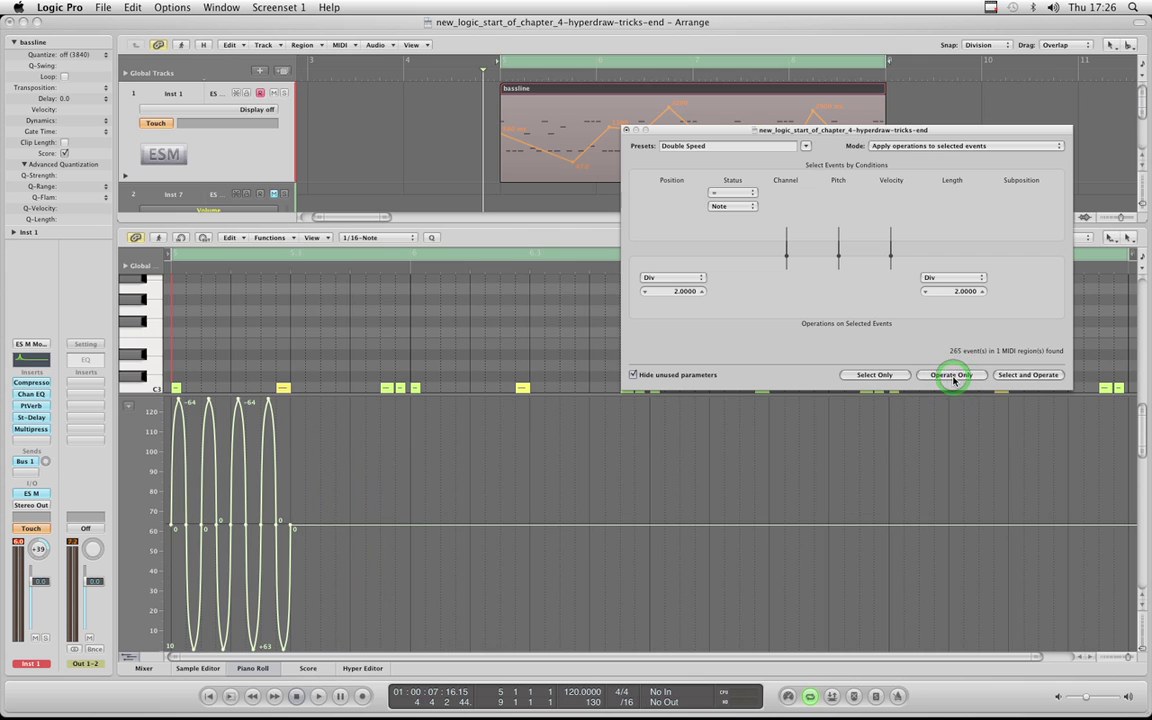
{"action": "left_click", "coordinate": [951, 375]}
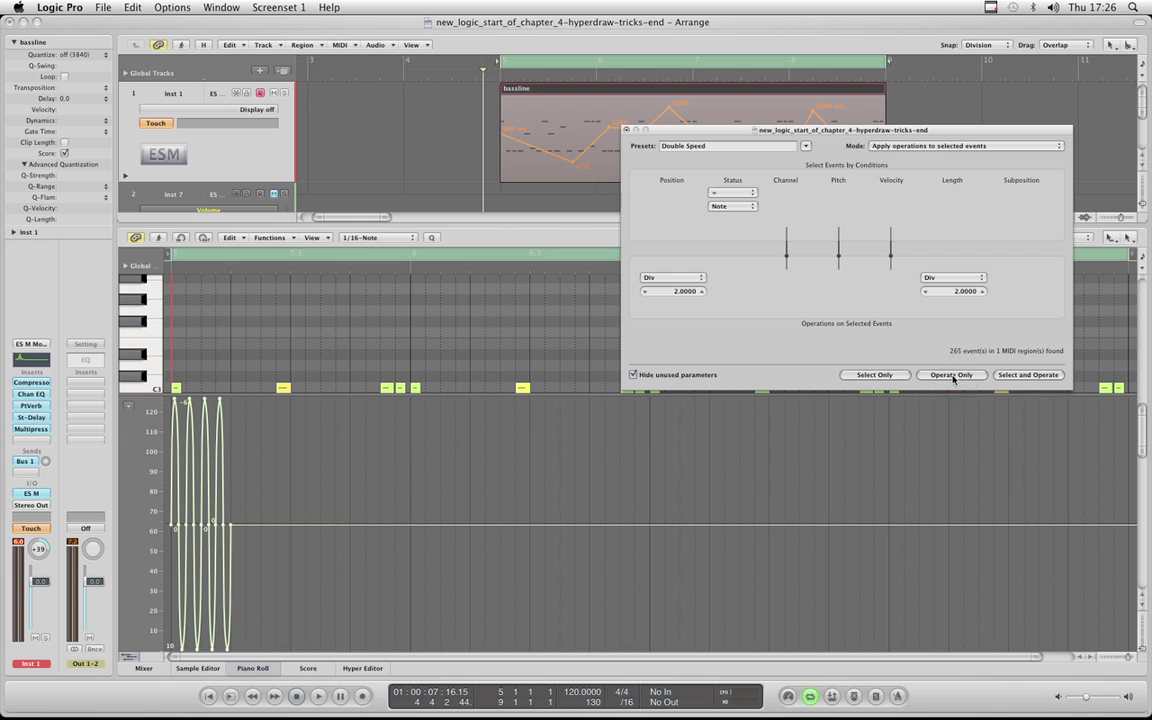
Switch the Transform preset to Half Speed and apply it four times to the selected Pan events to stretch the wave across the region.
{"action": "left_click", "coordinate": [805, 146]}
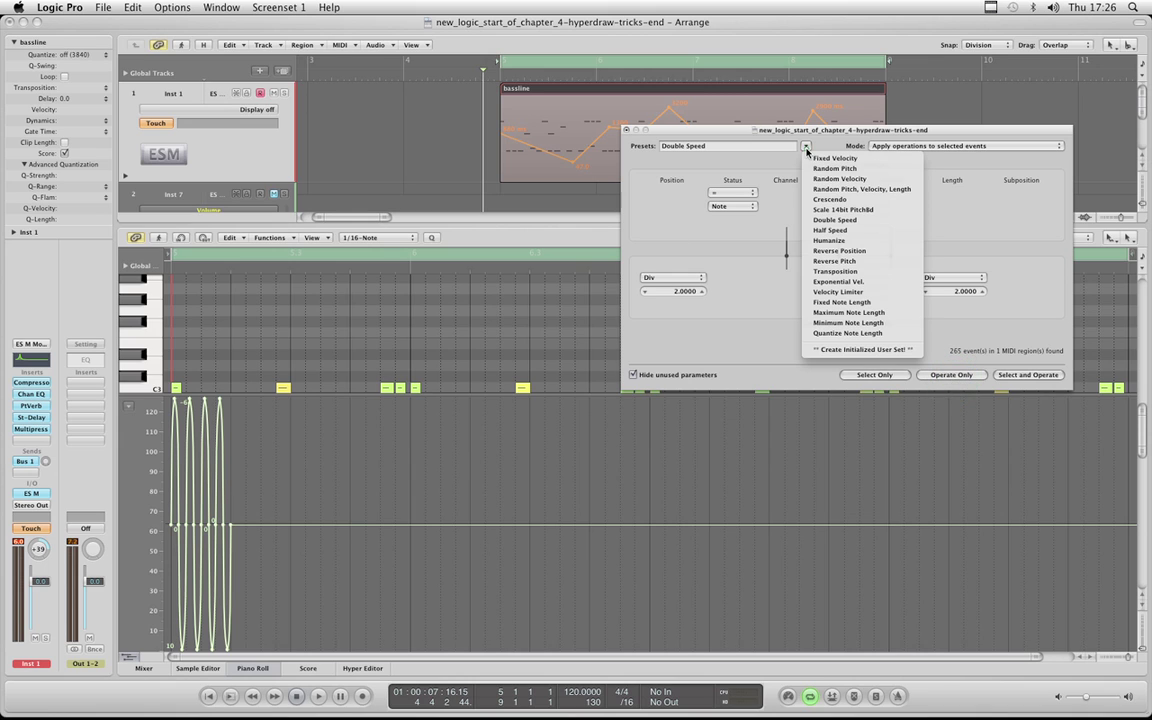
{"action": "left_click", "coordinate": [852, 231]}
{"action": "left_click", "coordinate": [951, 375]}
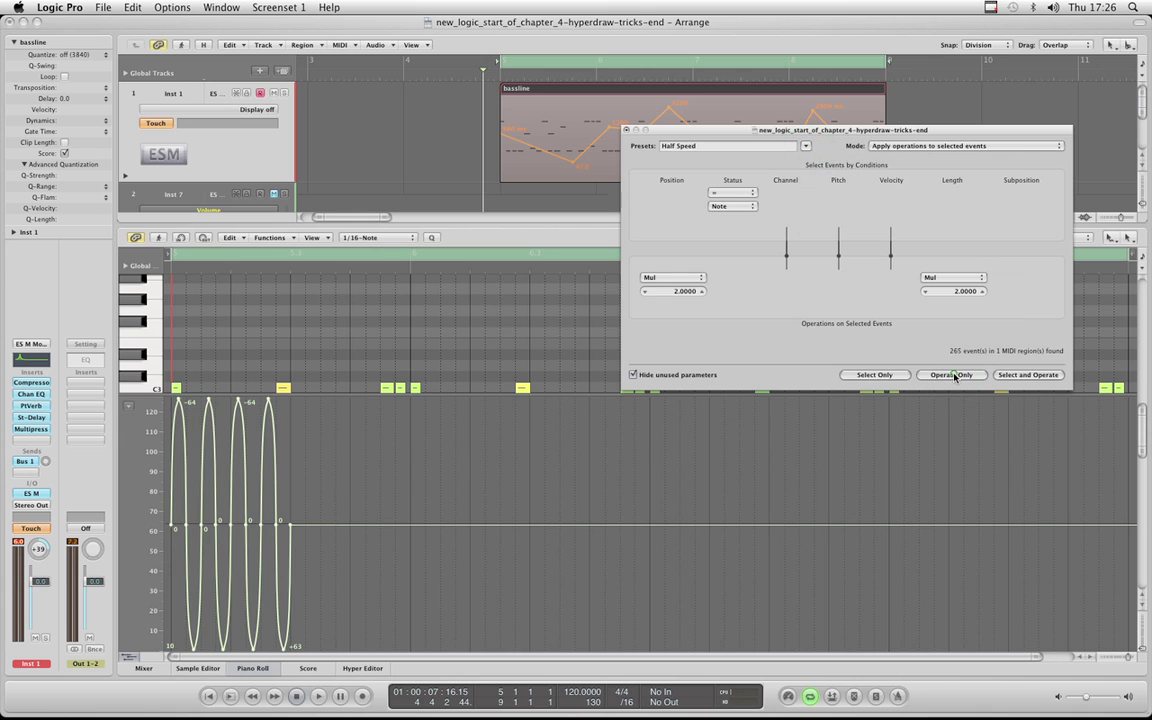
{"action": "left_click", "coordinate": [951, 375]}
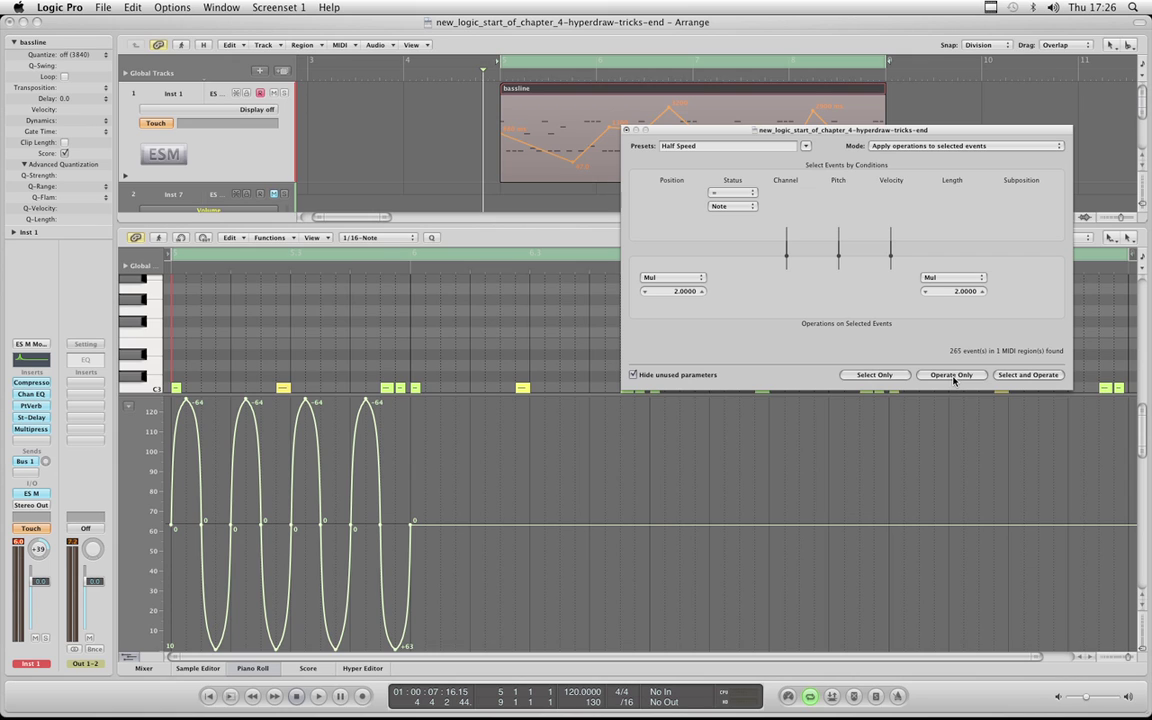
{"action": "left_click", "coordinate": [951, 375]}
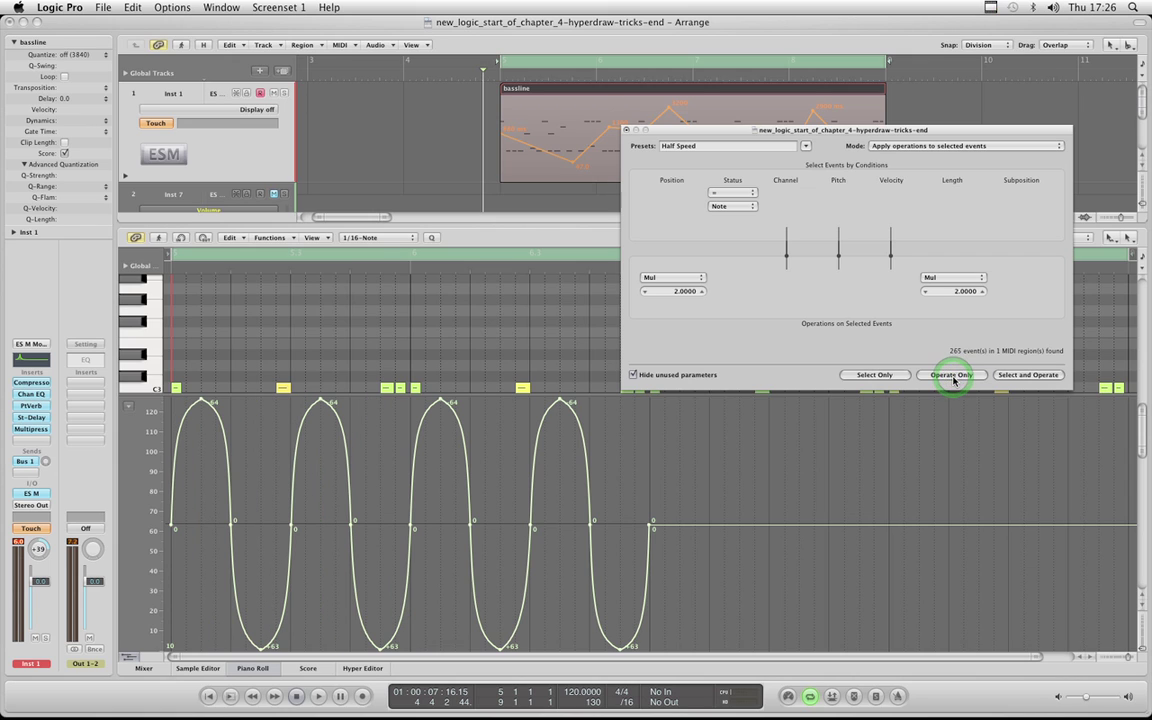
{"action": "left_click", "coordinate": [951, 375]}
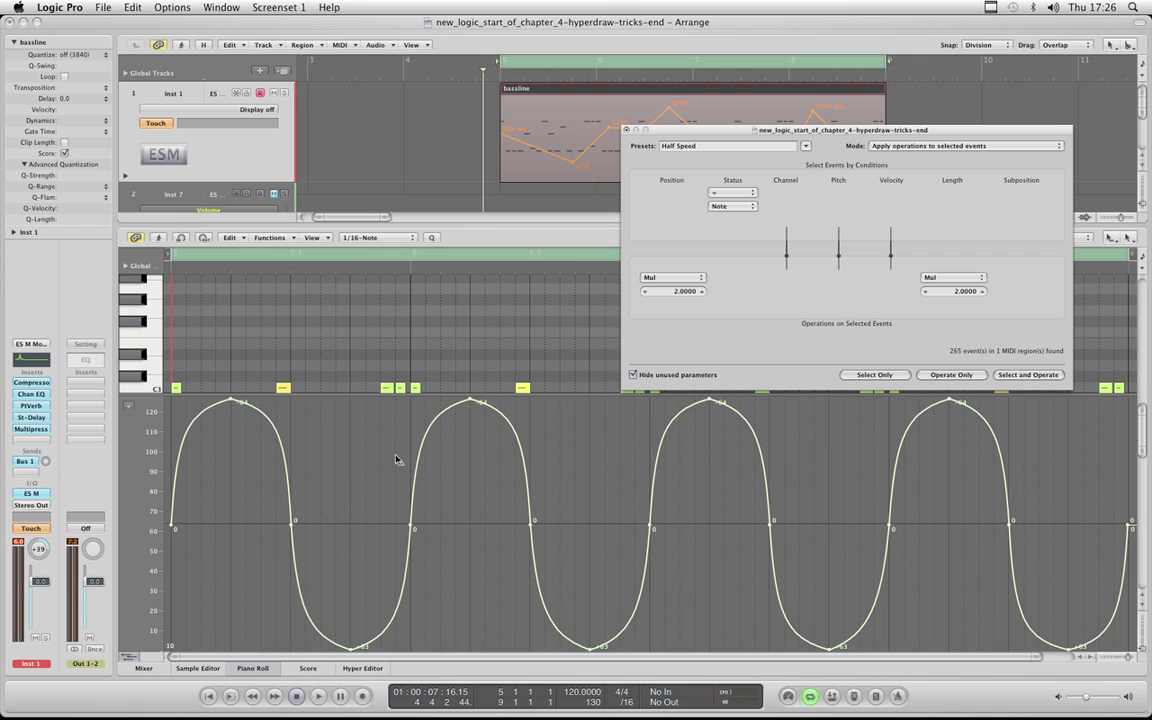
Return to the Double Speed preset and compress the selected Pan wave again with four successive operations.
{"action": "left_click", "coordinate": [804, 151]}
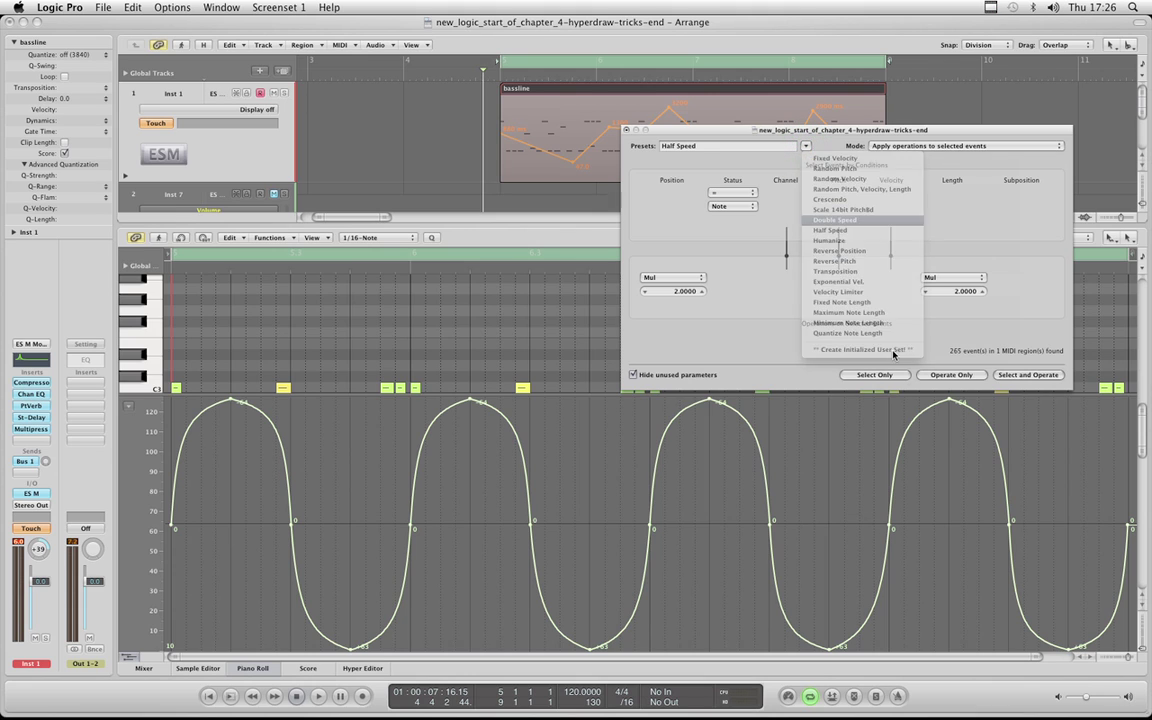
{"action": "left_click", "coordinate": [945, 375]}
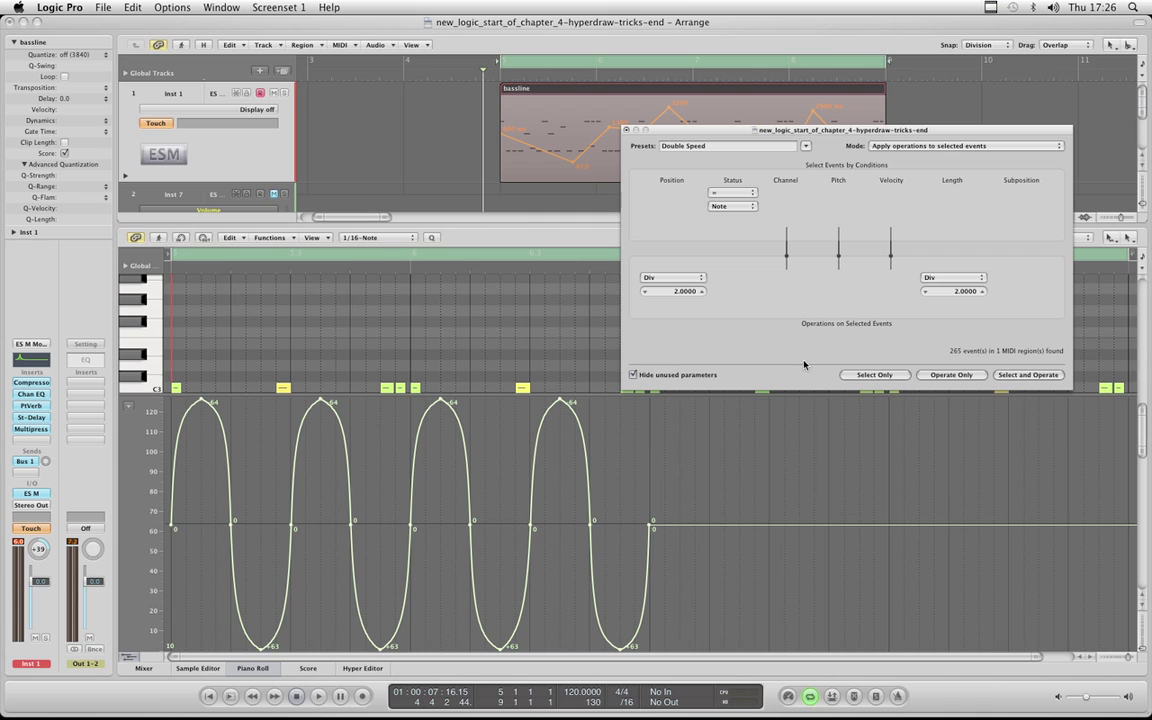
{"action": "left_click", "coordinate": [926, 377]}
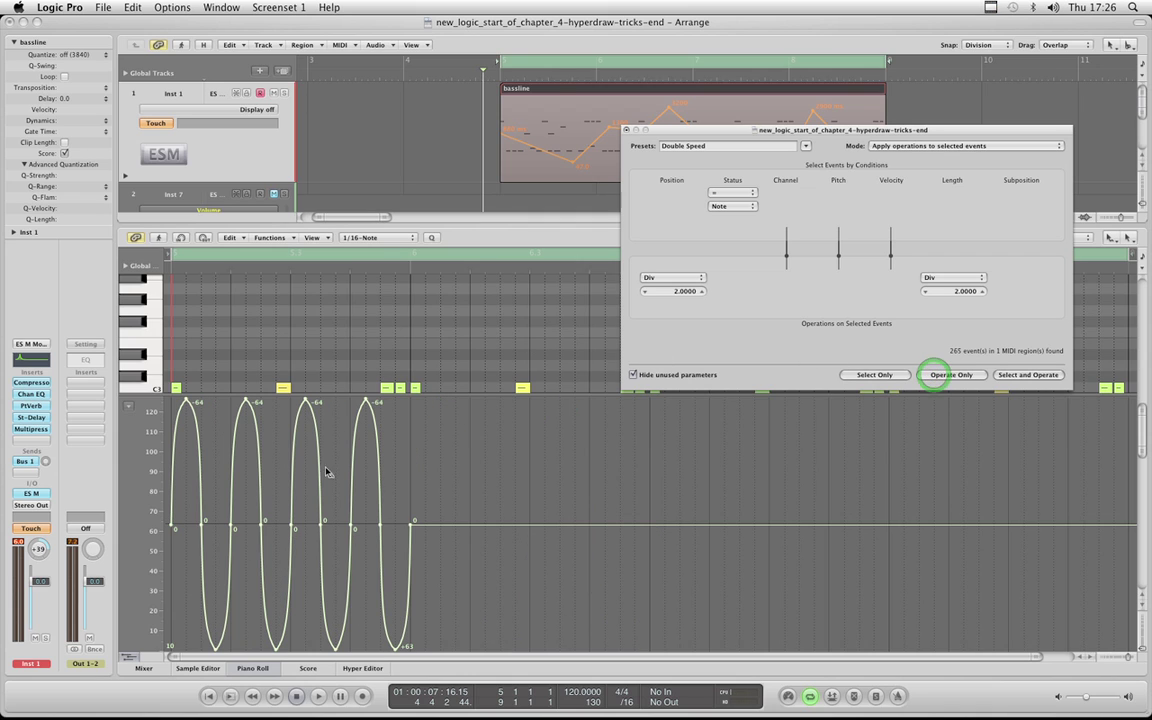
{"action": "left_click", "coordinate": [952, 375]}
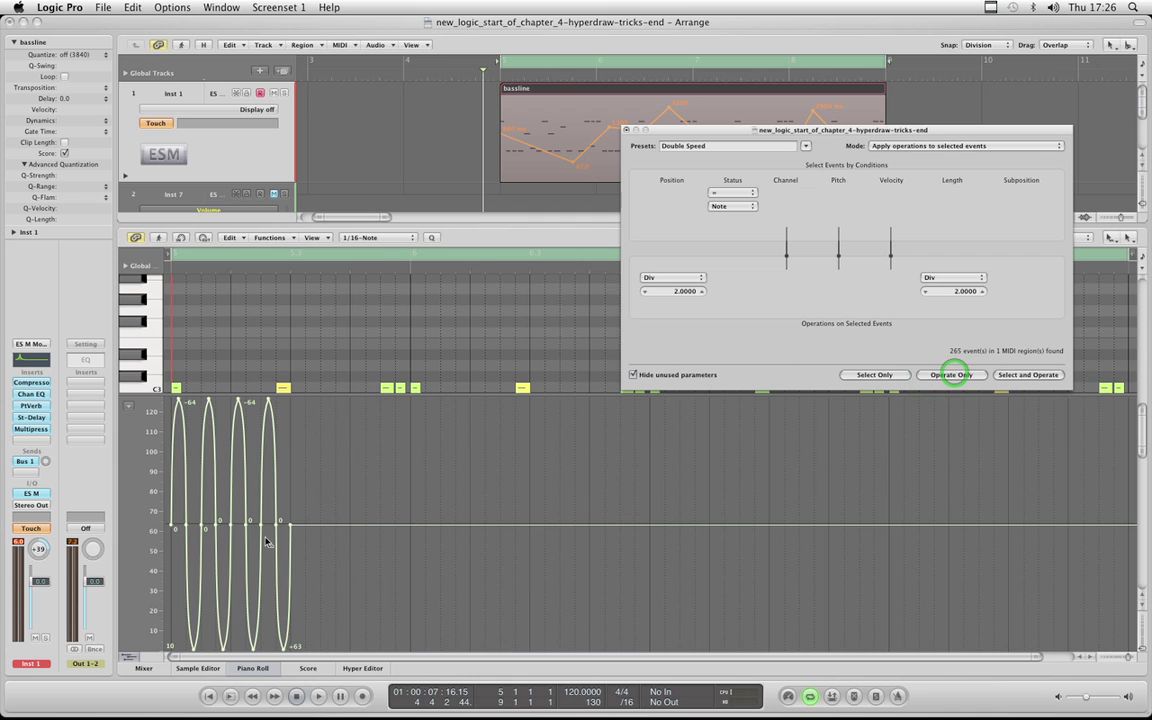
{"action": "left_click", "coordinate": [805, 146]}
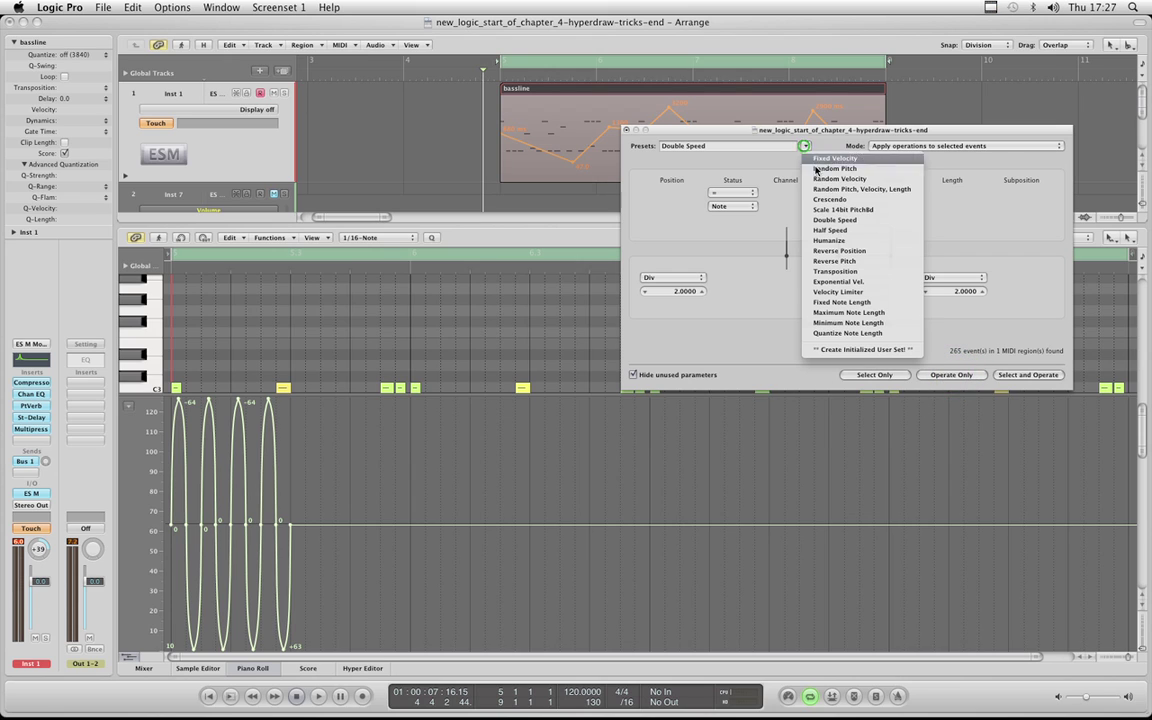
{"action": "left_click", "coordinate": [838, 221]}
{"action": "left_click", "coordinate": [966, 376]}
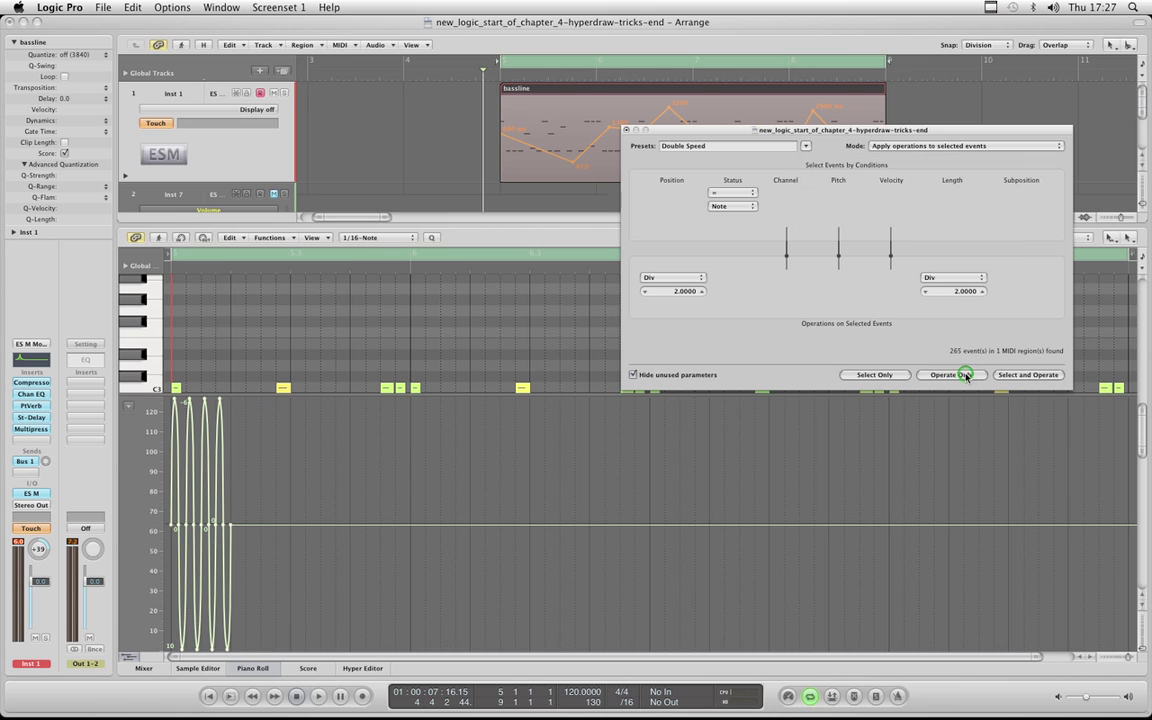
Expand the selected Pan wave back to the full region with four Half Speed operations, and close the Transform window.
{"action": "left_click", "coordinate": [806, 147]}
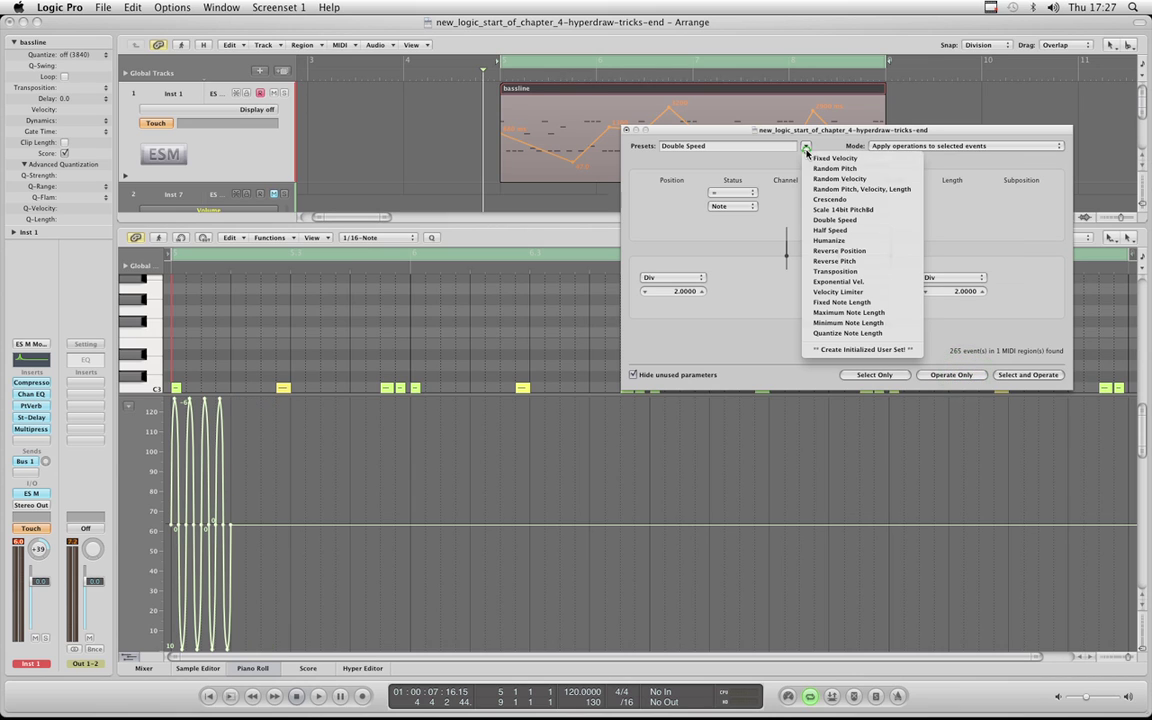
{"action": "left_click", "coordinate": [838, 230]}
{"action": "left_click", "coordinate": [935, 376]}
{"action": "left_click", "coordinate": [935, 376]}
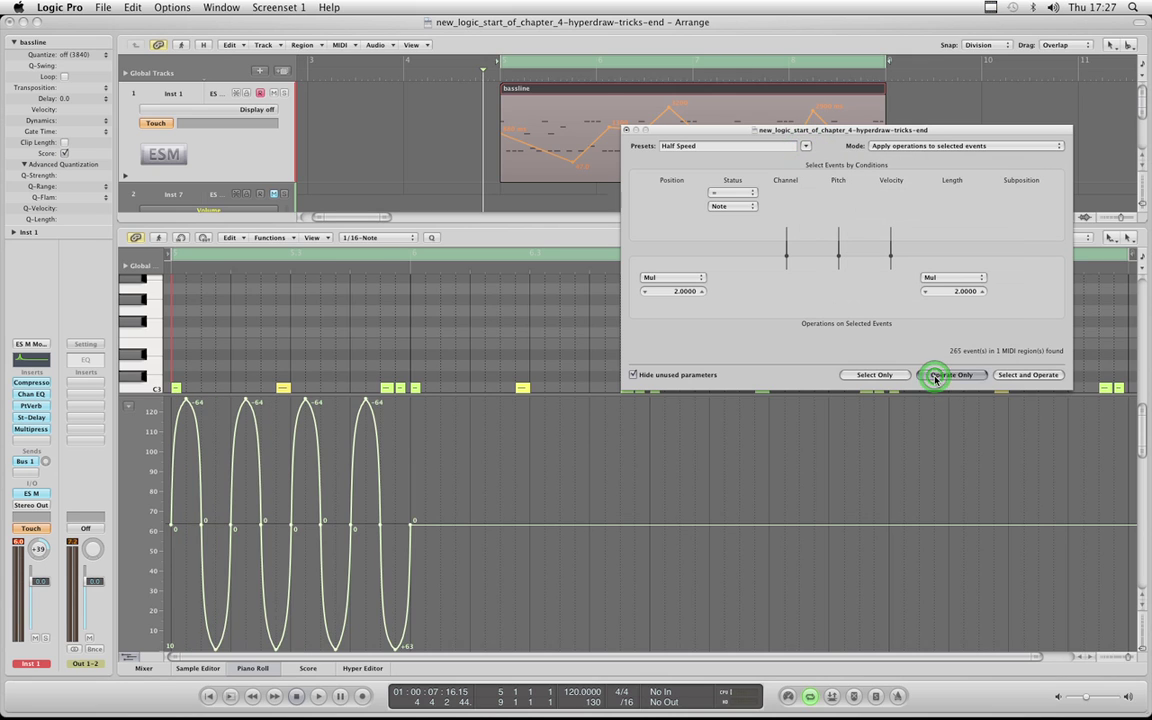
{"action": "left_click", "coordinate": [935, 376]}
{"action": "left_click", "coordinate": [935, 377]}
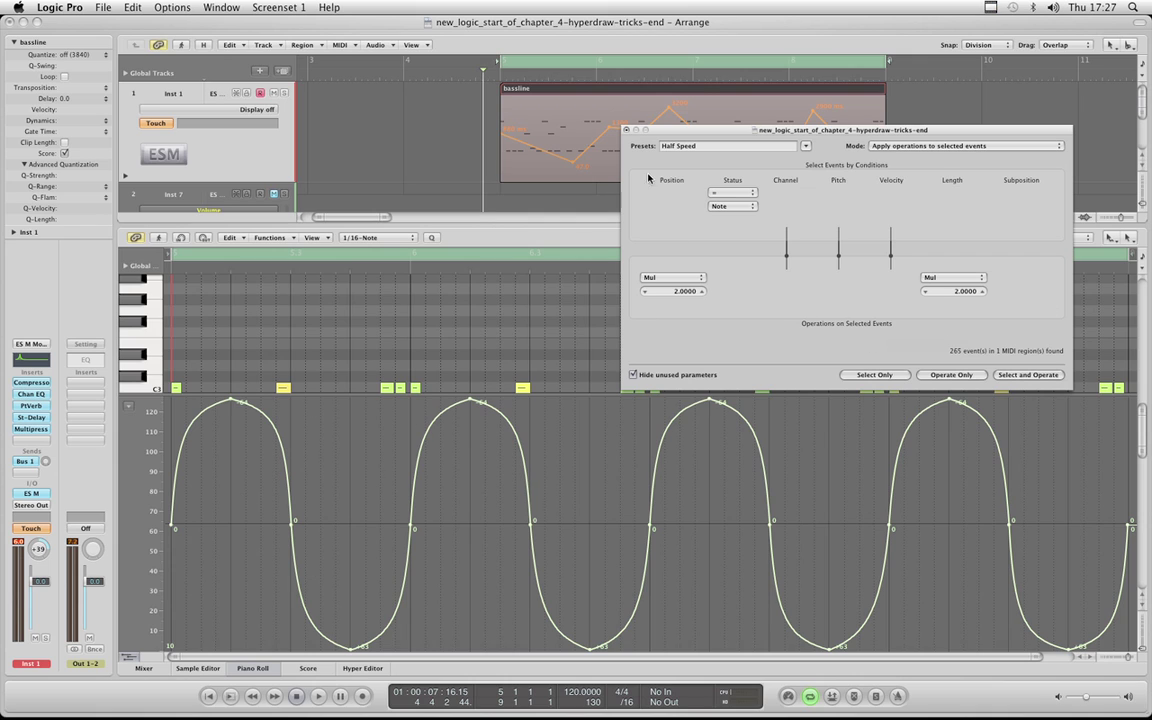
{"action": "left_click", "coordinate": [626, 131]}
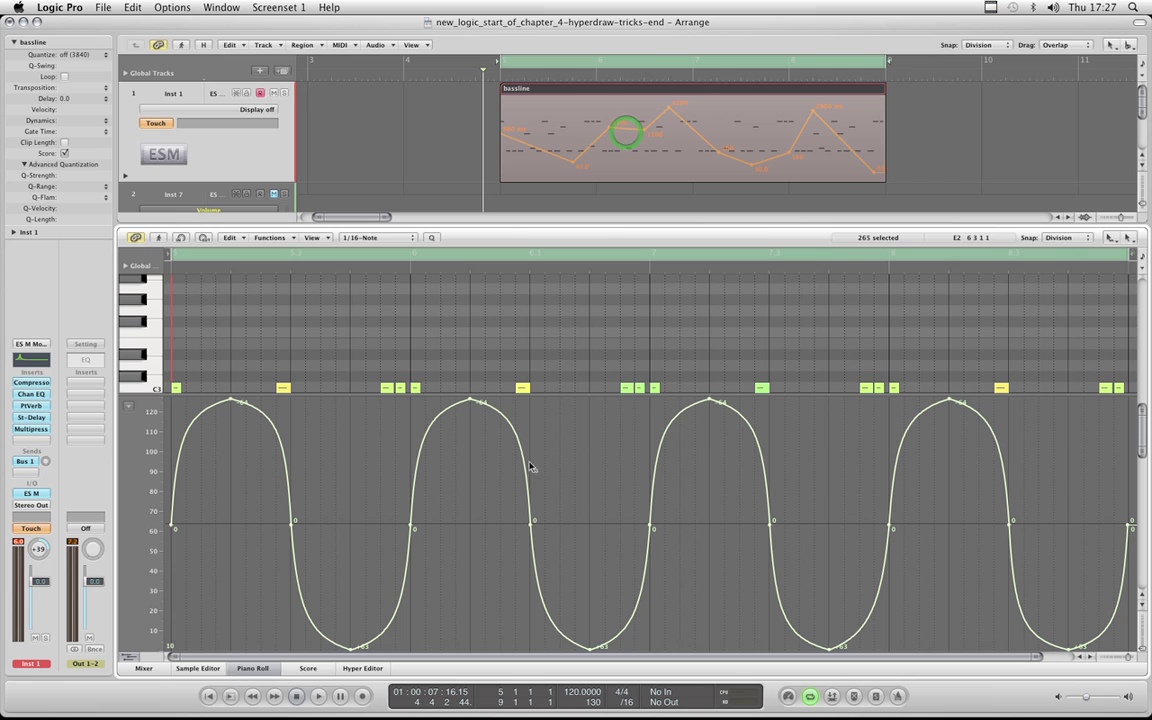
Enlarge the Piano Roll's note area, then close the editor and display the Pan curve in the bassline region.
{"action": "left_click_drag", "start_coordinate": [547, 396], "coordinate": [547, 431]}
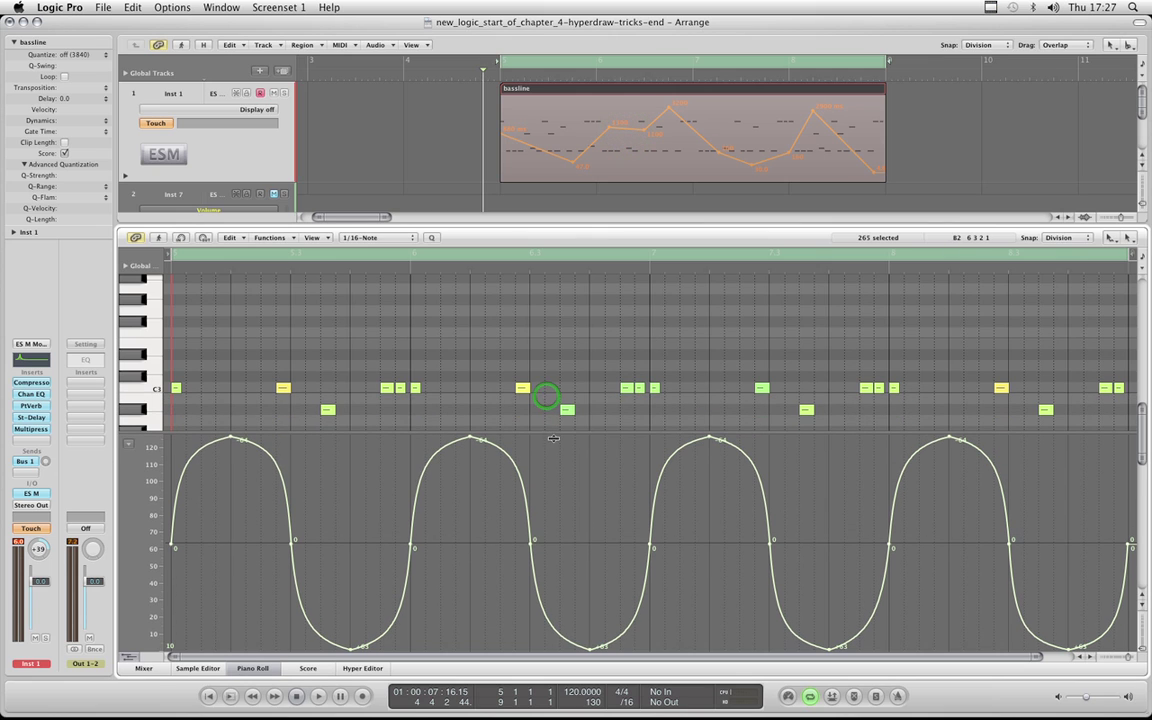
{"action": "left_click", "coordinate": [614, 94]}
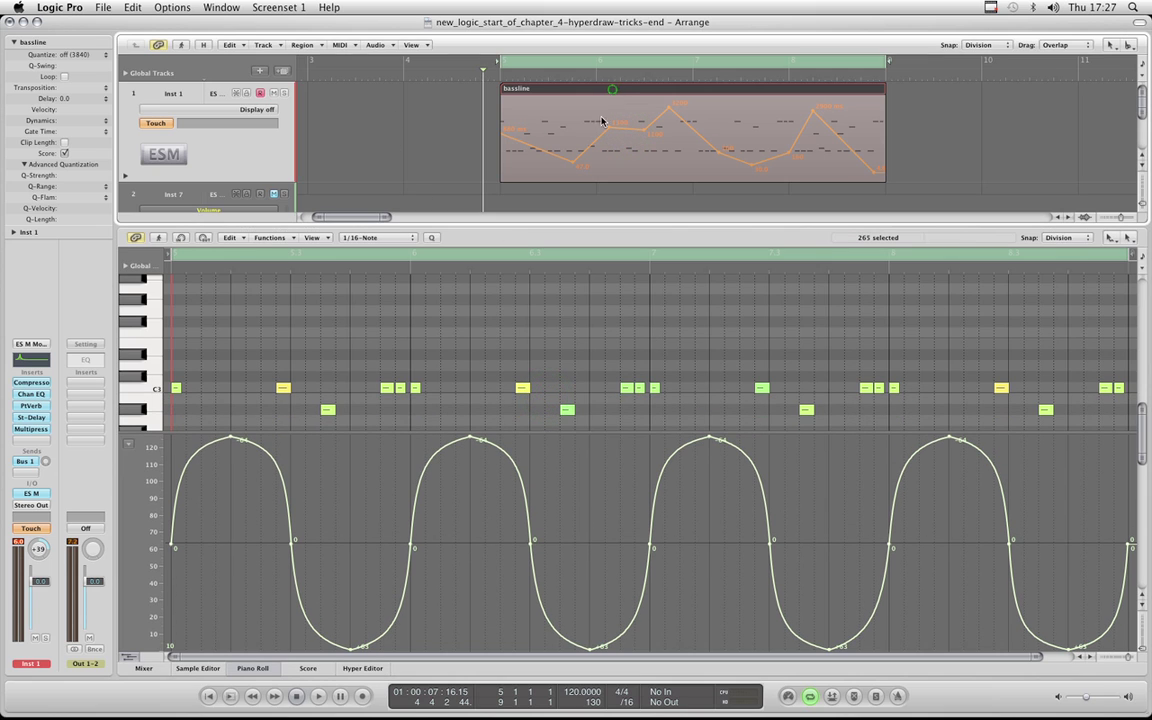
{"action": "left_click", "coordinate": [256, 668]}
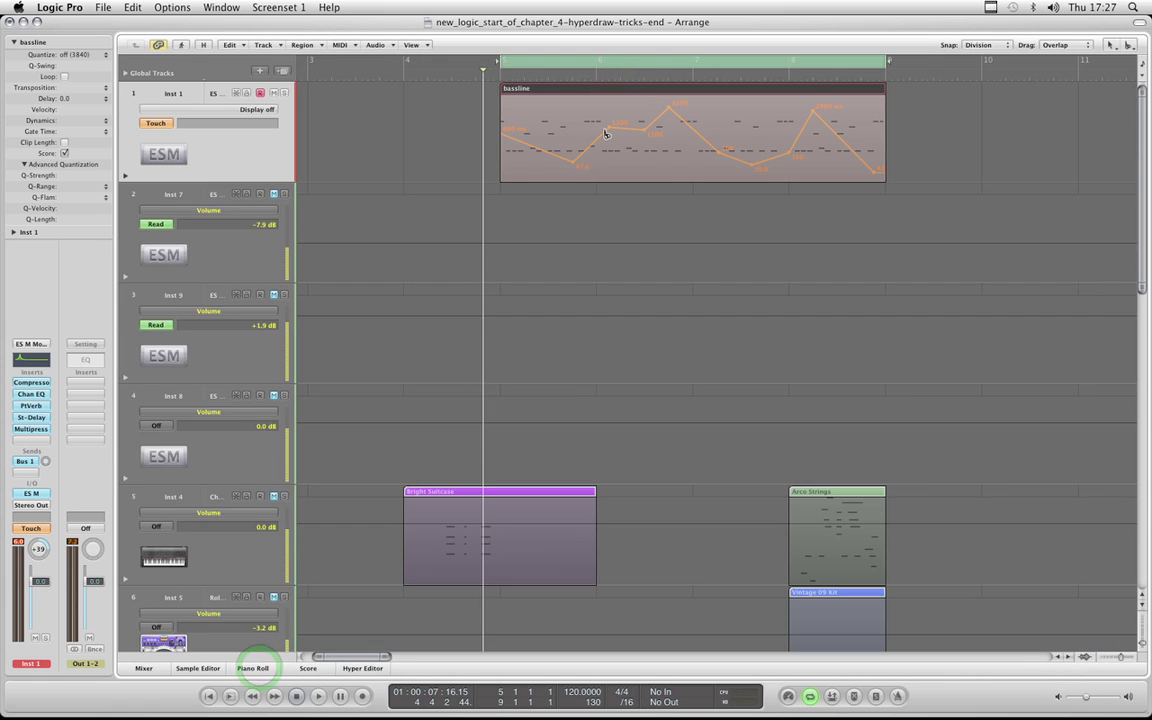
{"action": "key", "text": "super+z"}
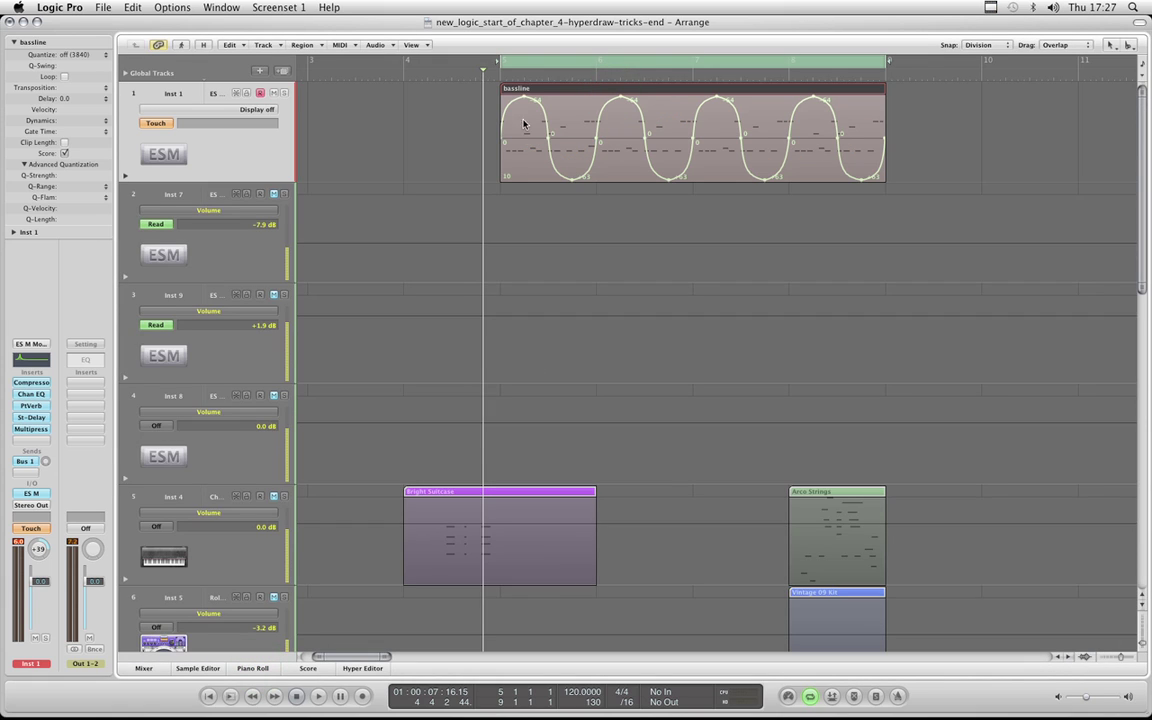
Move the playhead past the end of the bassline region and cycle through the region's automation curves back to Pan.
{"action": "left_click_drag", "start_coordinate": [484, 79], "coordinate": [946, 72]}
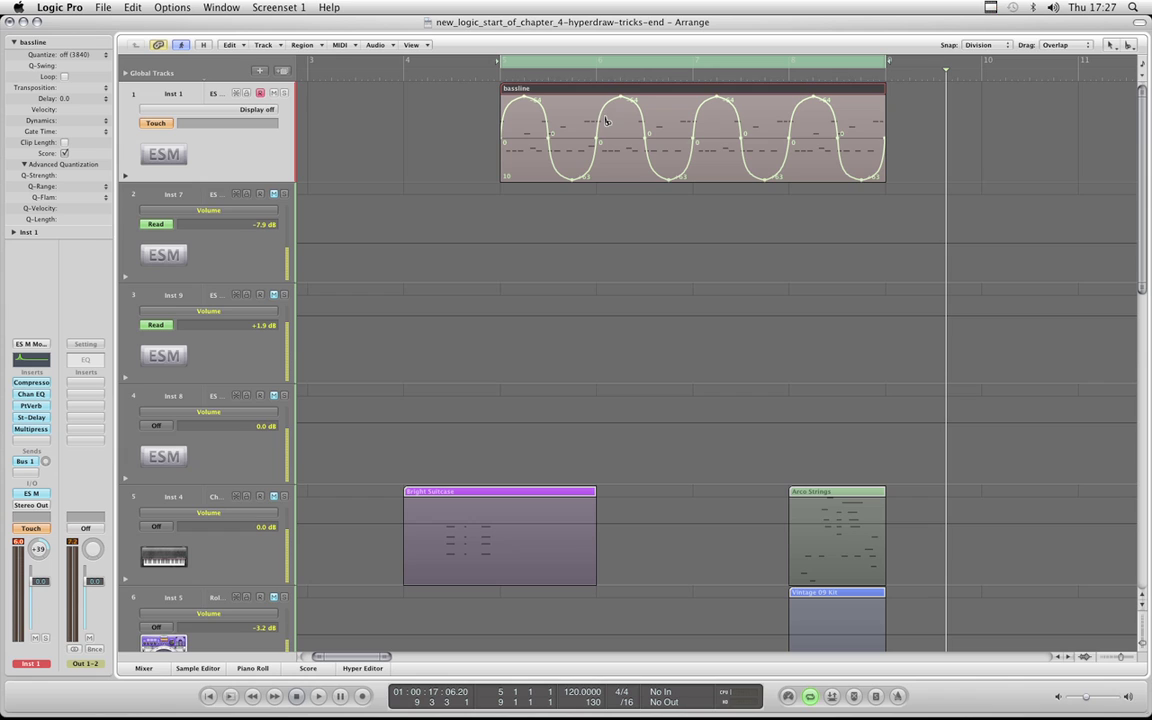
{"action": "key", "text": "super+z"}
{"action": "key", "text": "super+z"}
{"action": "key", "text": "super+z"}
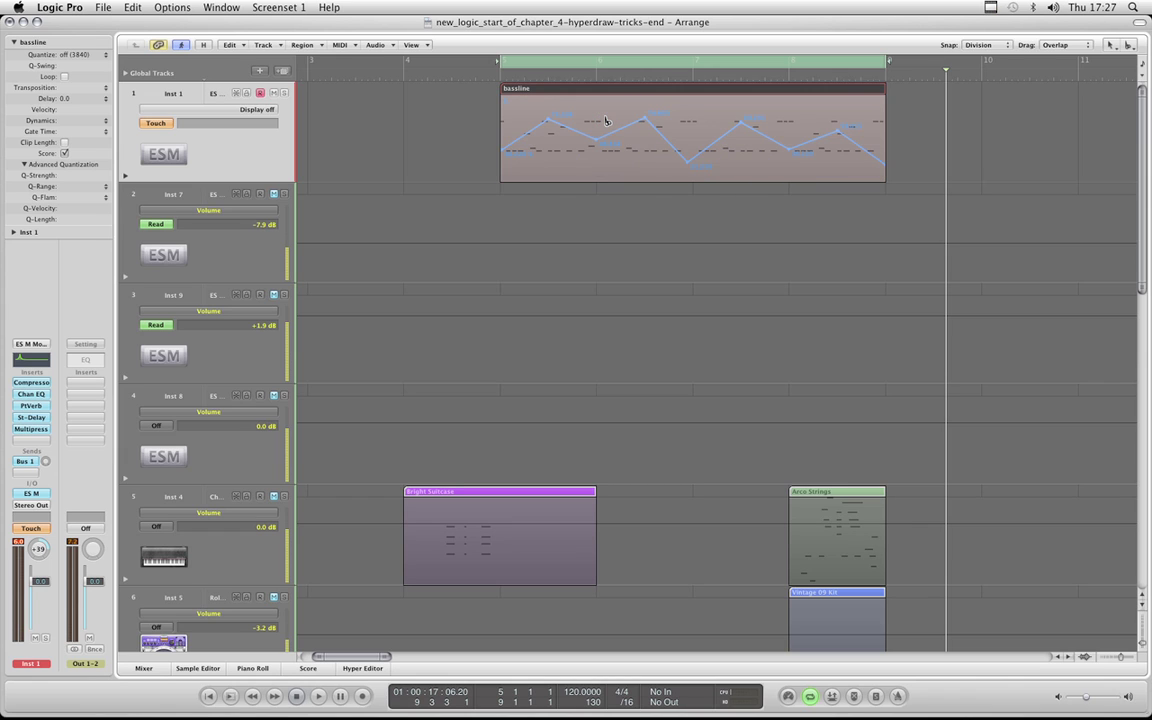
{"action": "key", "text": "super+shift+z"}
{"action": "key", "text": "super+shift+z"}
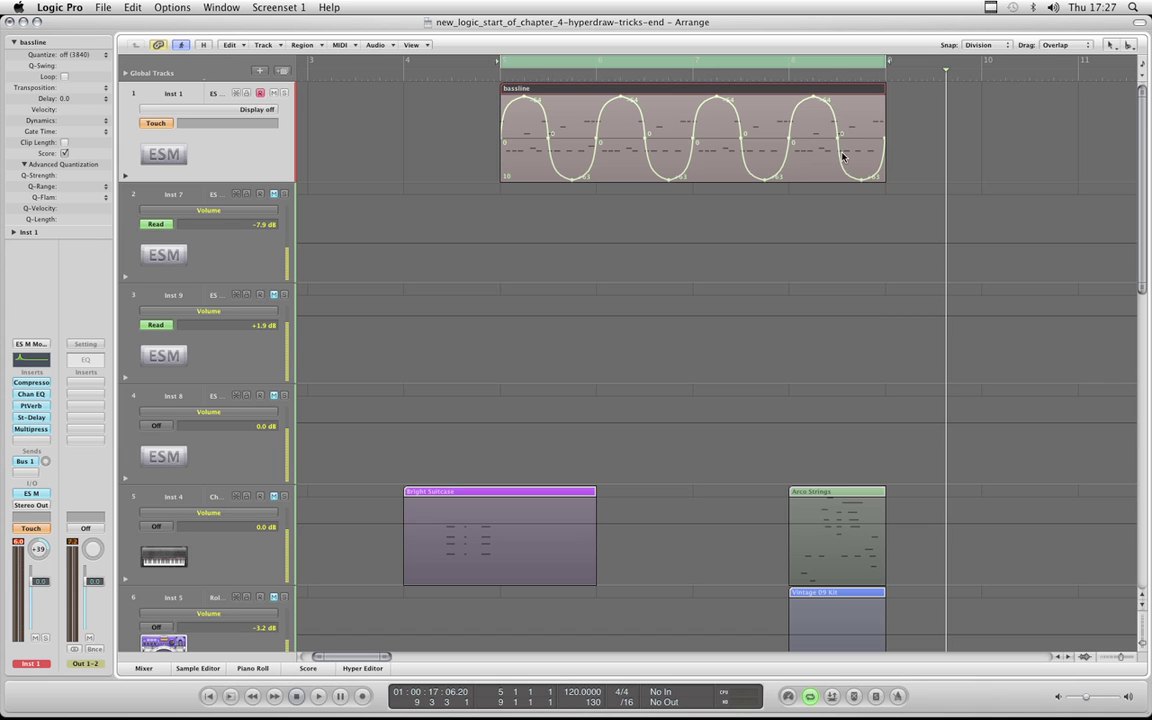
Move the bassline's visible region data to track automation.
{"action": "left_click", "coordinate": [264, 45]}
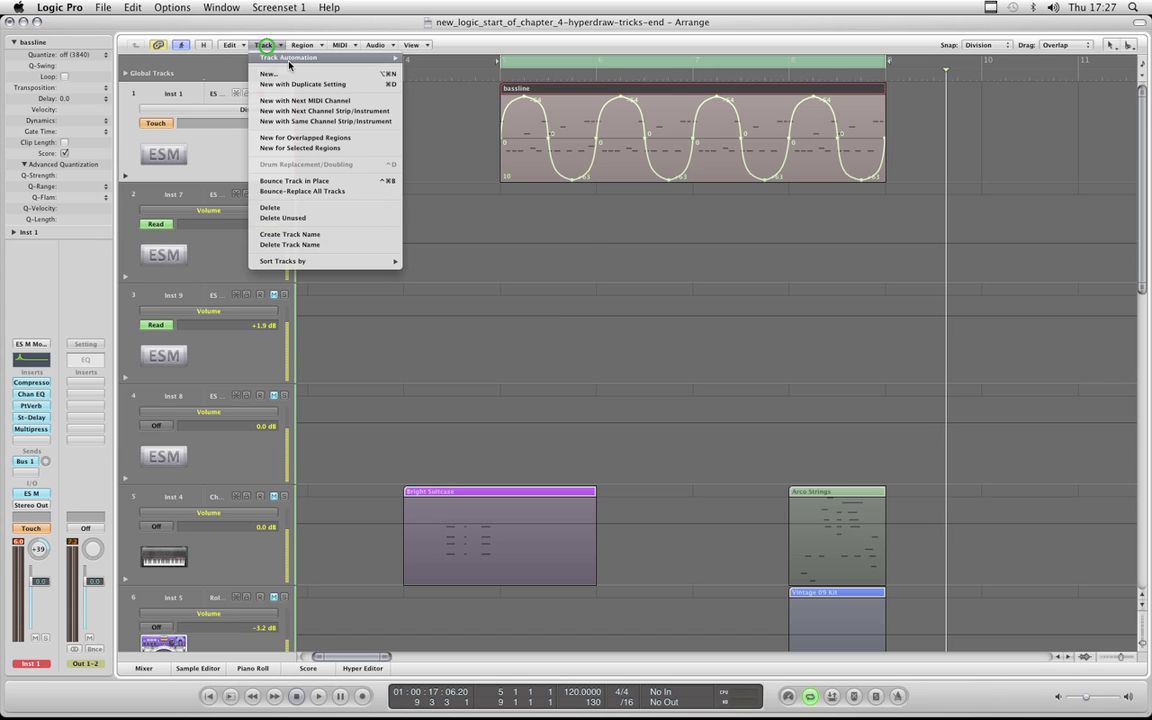
{"action": "mouse_move", "coordinate": [259, 56]}
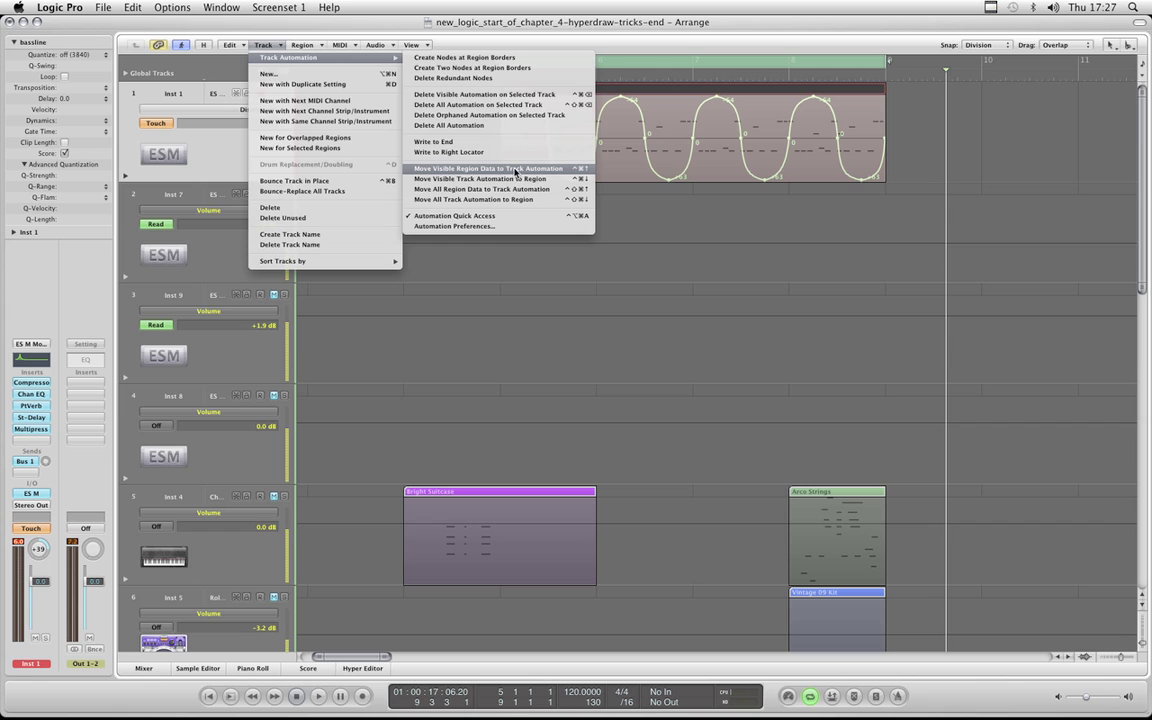
{"action": "left_click", "coordinate": [516, 168]}
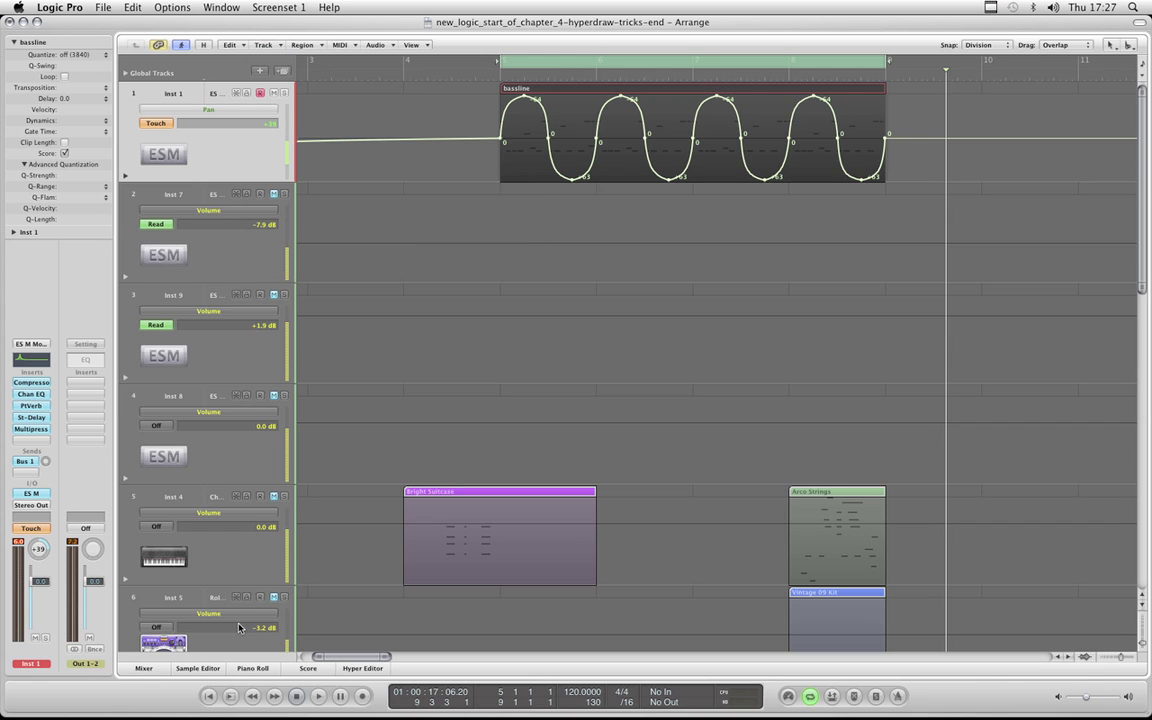
Set the Inst 1 track's first Pan automation node, at bar 1, to 0.
{"action": "left_click_drag", "start_coordinate": [354, 659], "coordinate": [343, 659]}
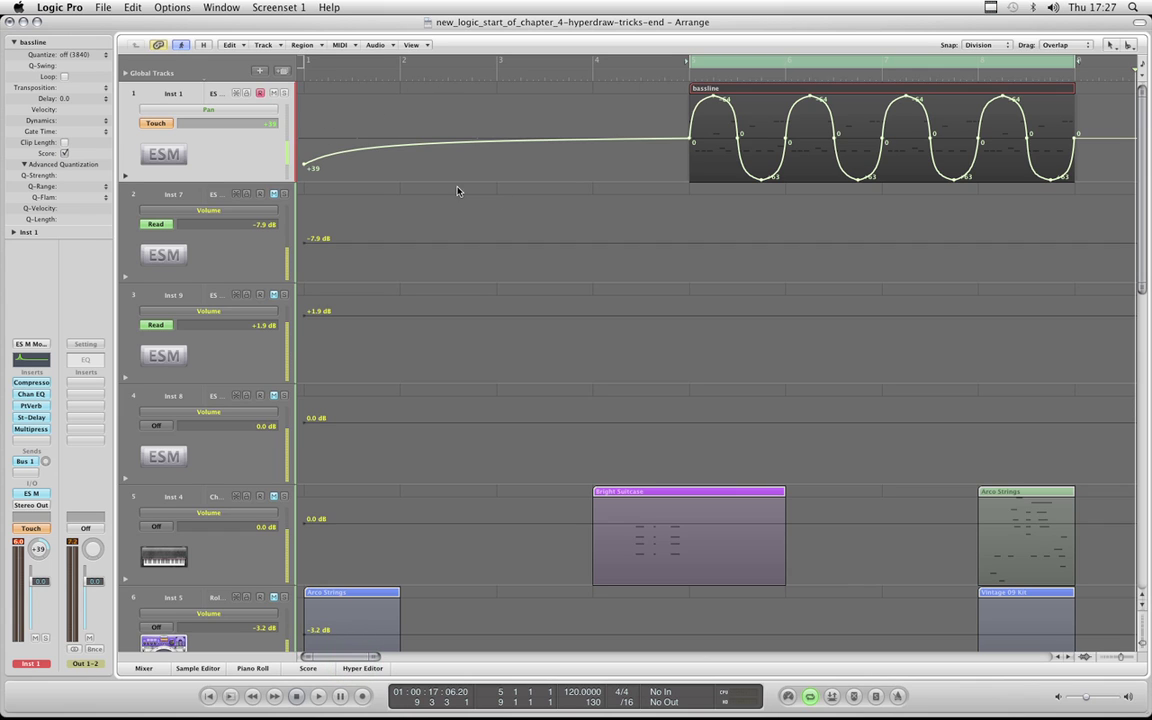
{"action": "left_click", "coordinate": [548, 194]}
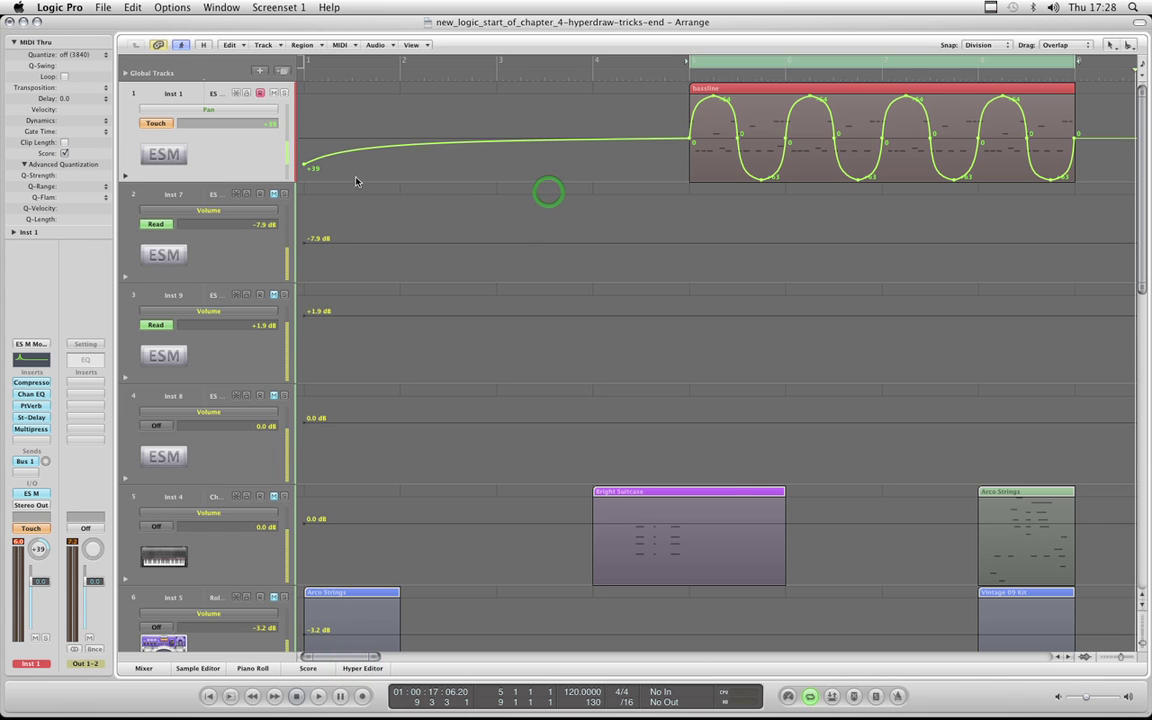
{"action": "left_click", "coordinate": [300, 167]}
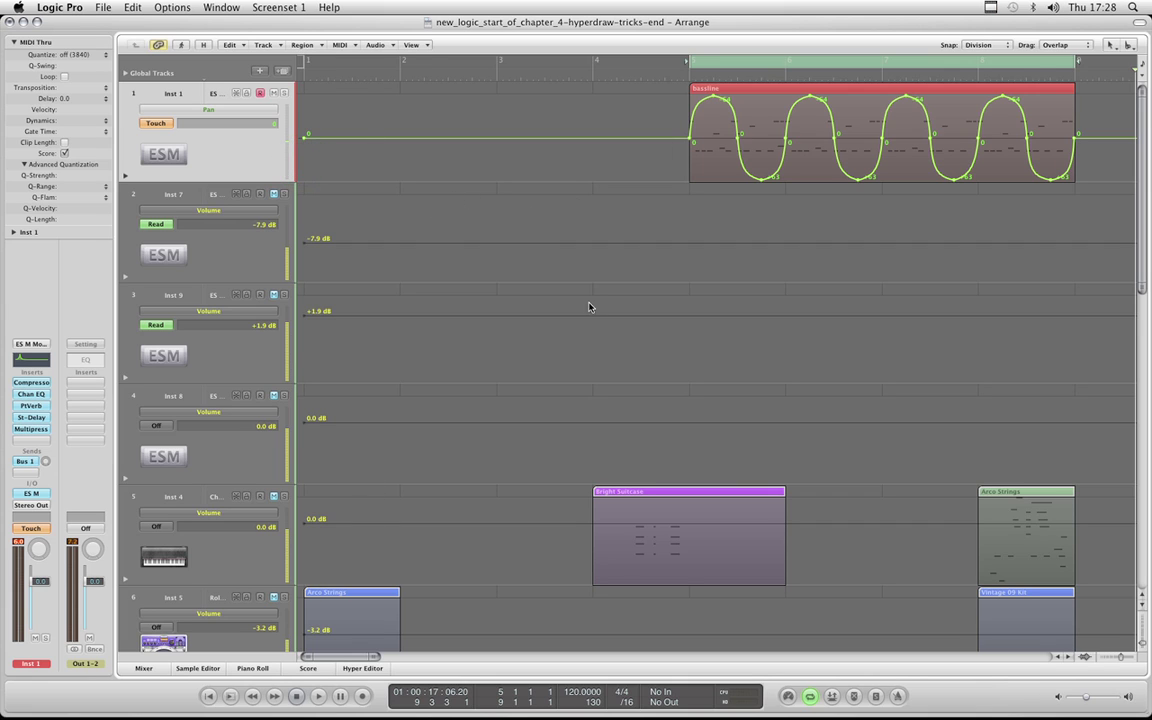
Open the bassline region in the Piano Roll and display its yellow percentage automation curve.
{"action": "left_click_drag", "start_coordinate": [343, 656], "coordinate": [355, 656]}
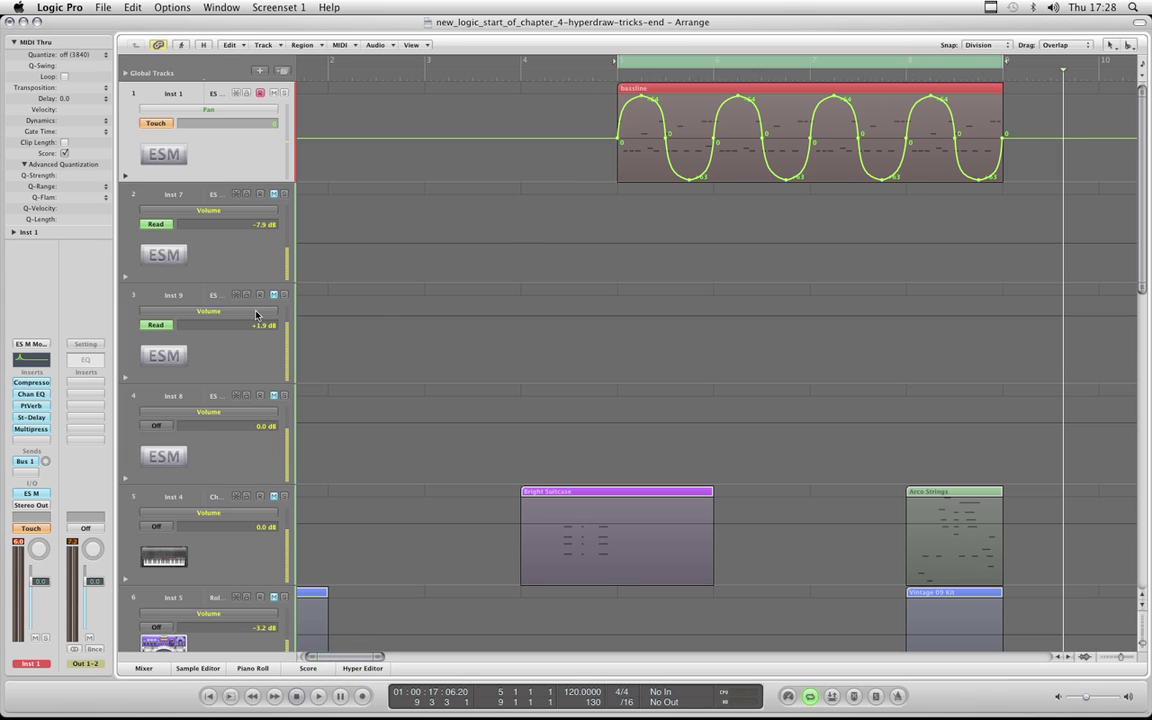
{"action": "left_click", "coordinate": [700, 86]}
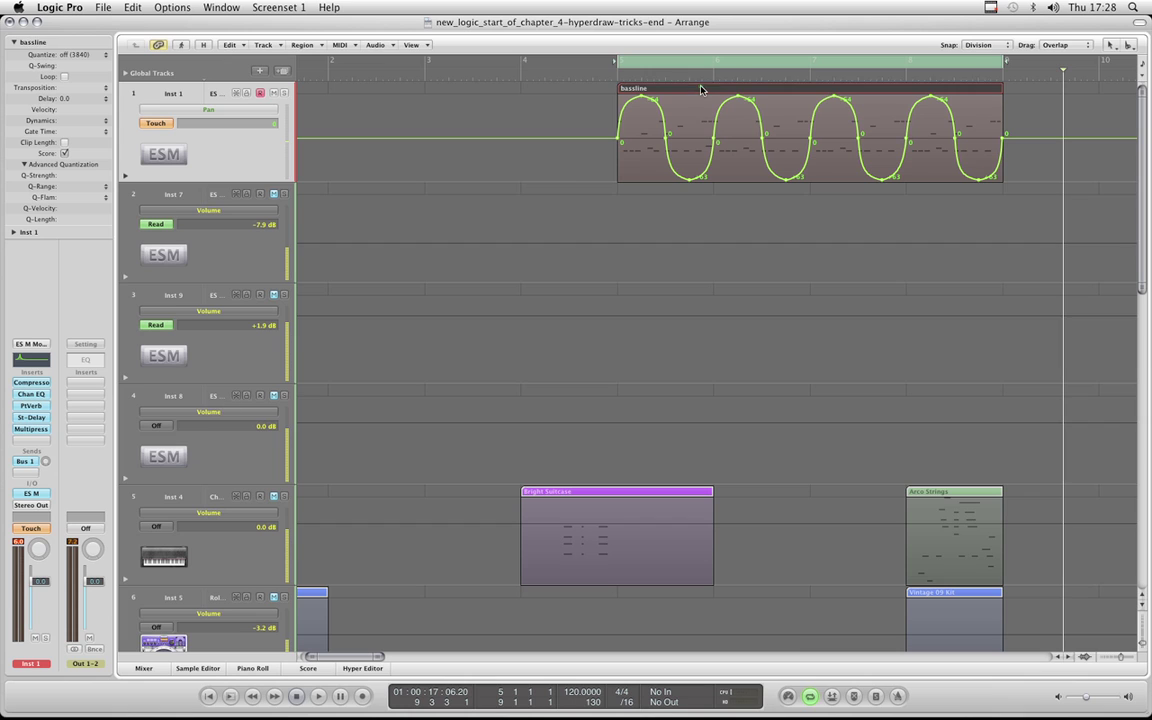
{"action": "left_click", "coordinate": [256, 671]}
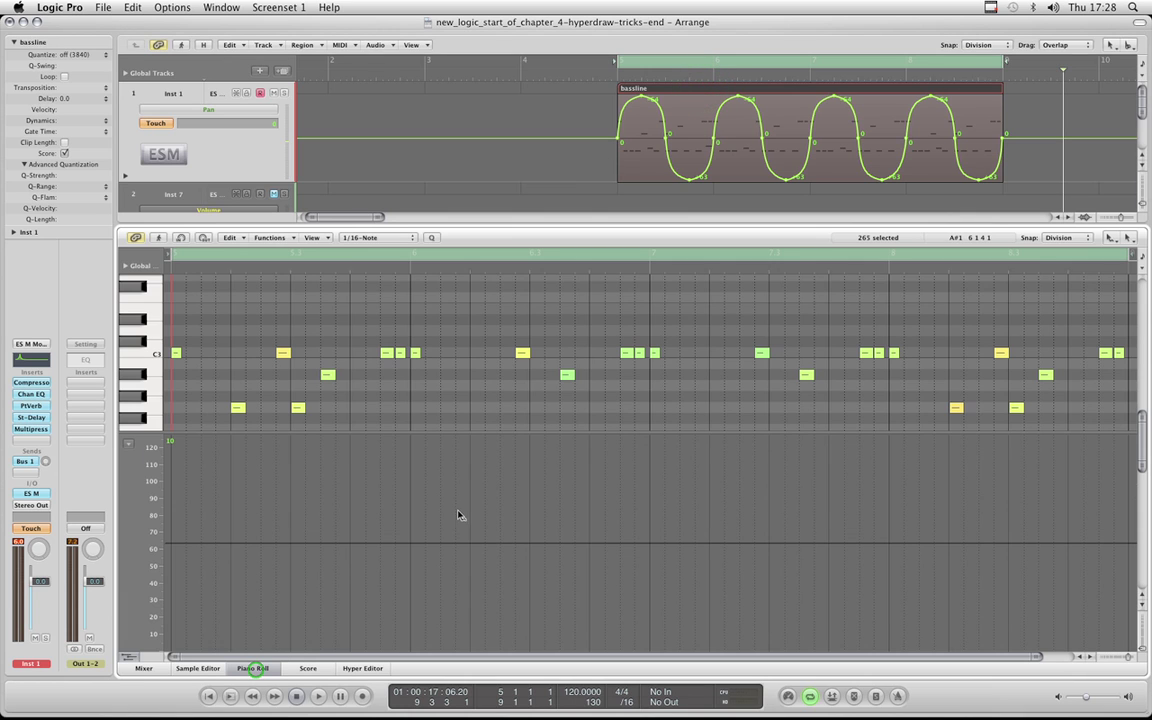
{"action": "left_click", "coordinate": [470, 433]}
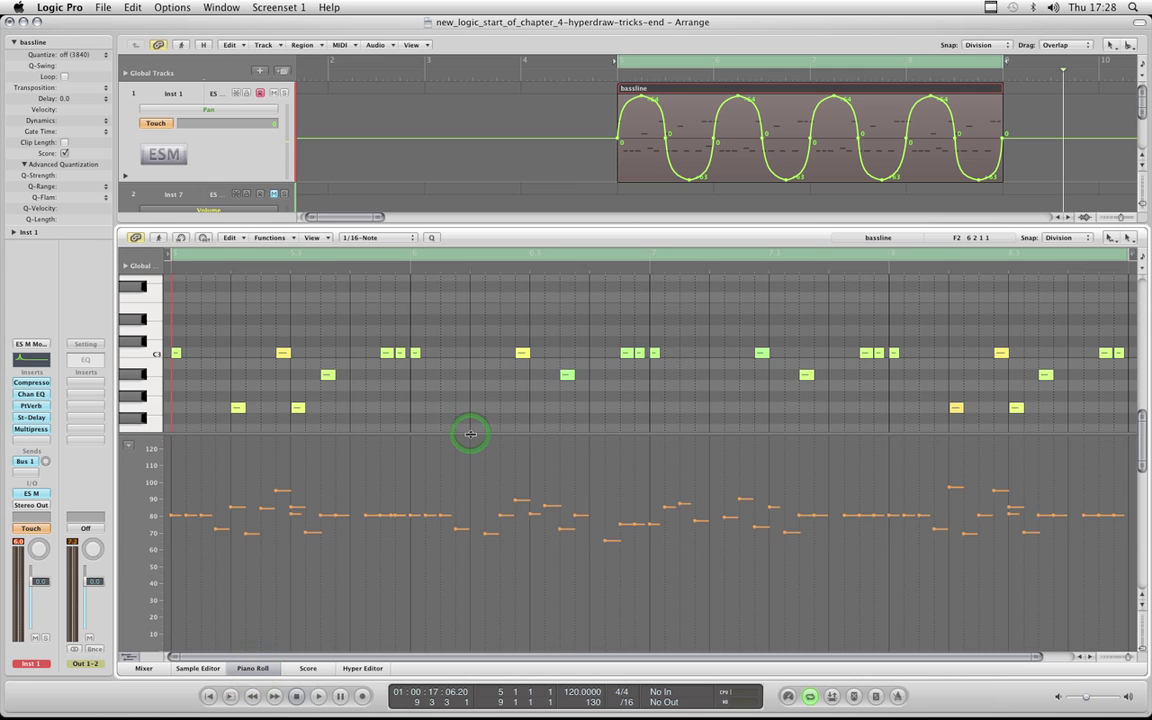
{"action": "left_click", "coordinate": [470, 437]}
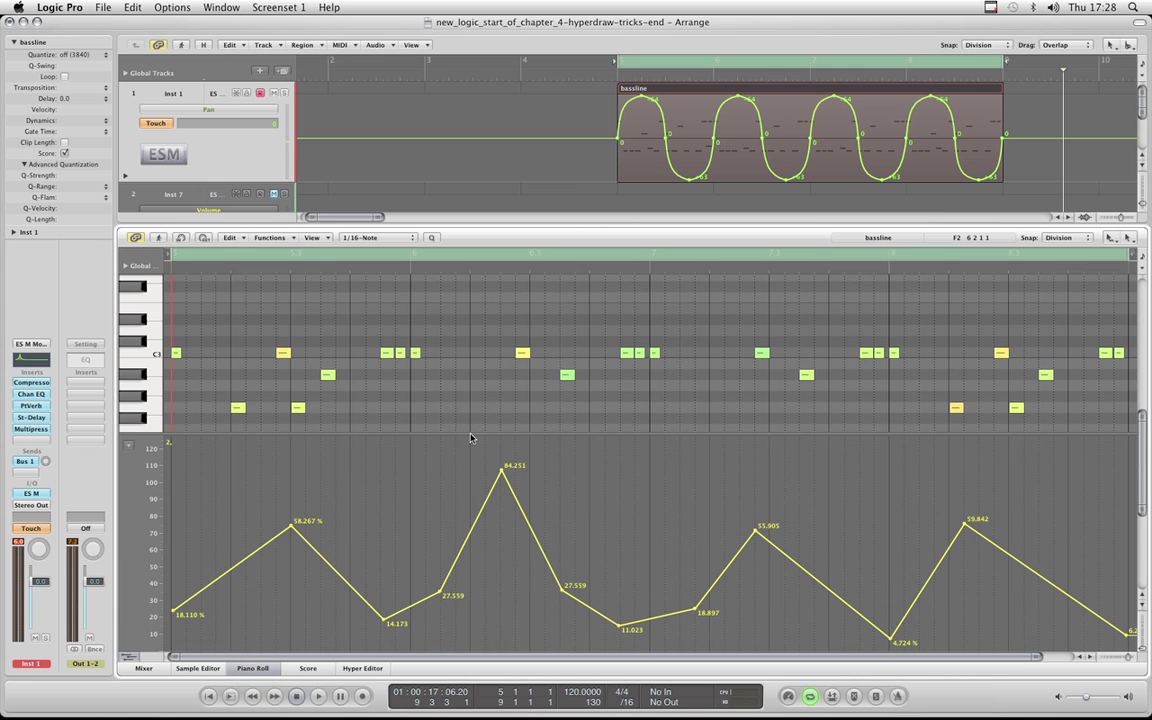
Lower the yellow curve's tallest peak in bar 6 to 59.055, set the bar 8 node to 20.472 %, and raise the final node.
{"action": "right_click", "coordinate": [502, 476]}
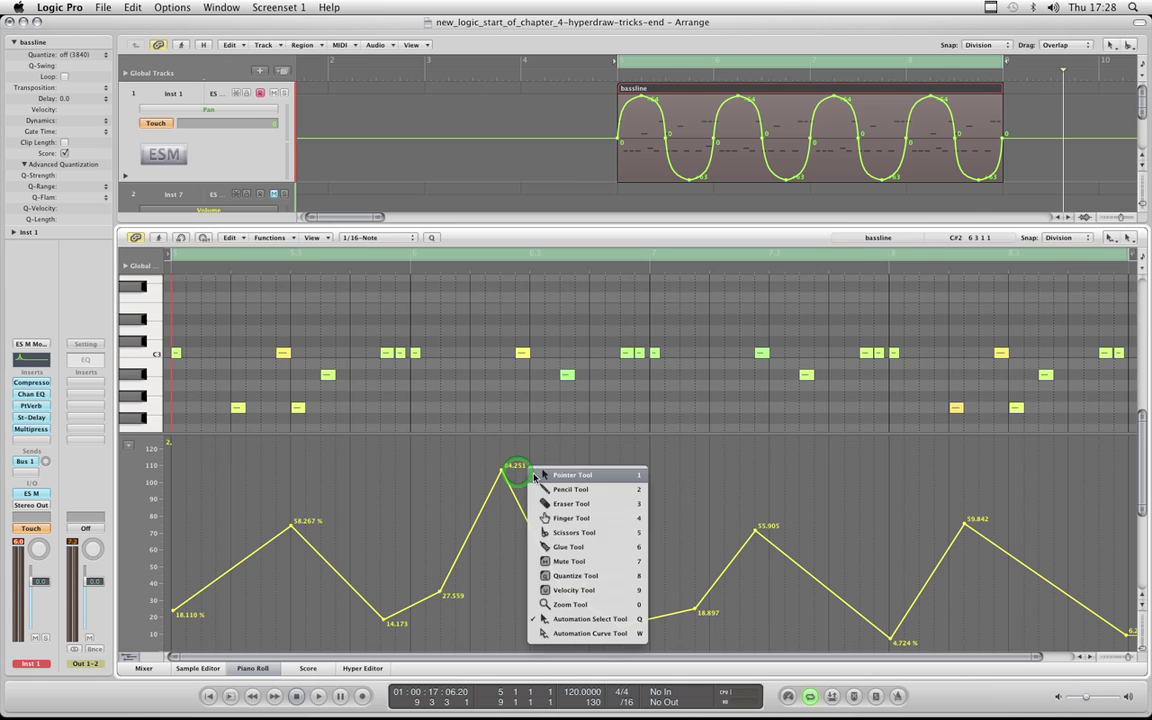
{"action": "left_click", "coordinate": [502, 476]}
{"action": "mouse_move", "coordinate": [502, 470]}
{"action": "left_mouse_down"}
{"action": "mouse_move", "coordinate": [502, 430]}
{"action": "mouse_move", "coordinate": [502, 522]}
{"action": "left_mouse_up"}
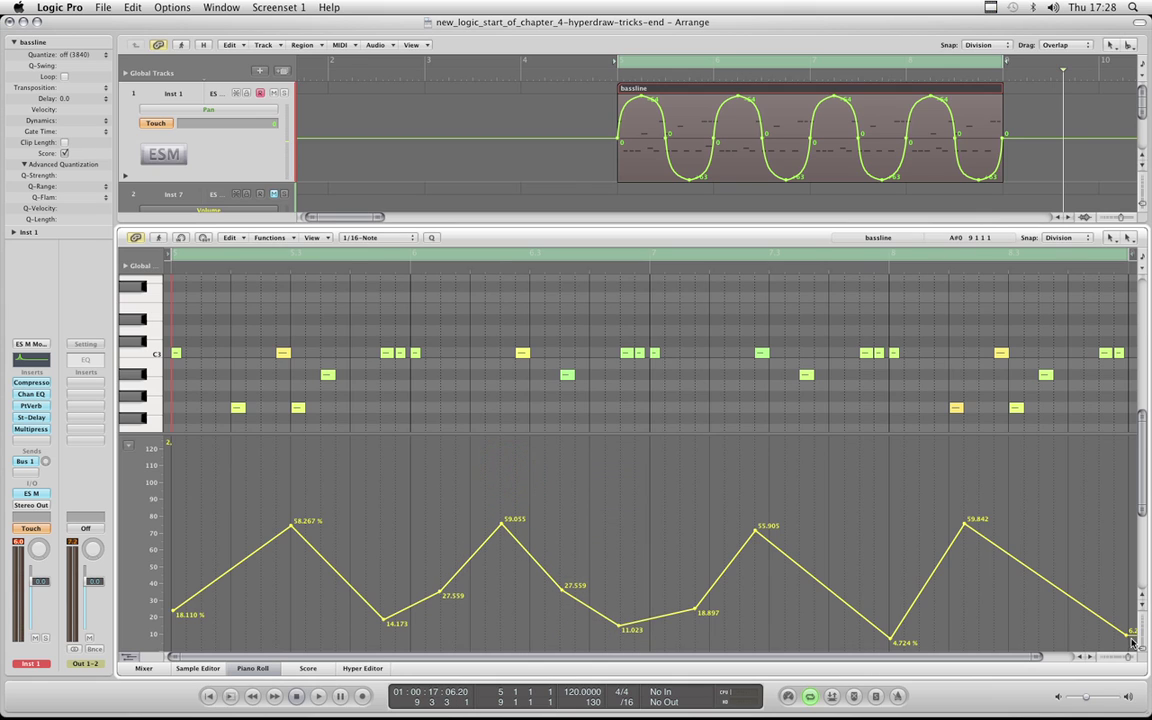
{"action": "left_click_drag", "start_coordinate": [1127, 638], "coordinate": [1131, 596]}
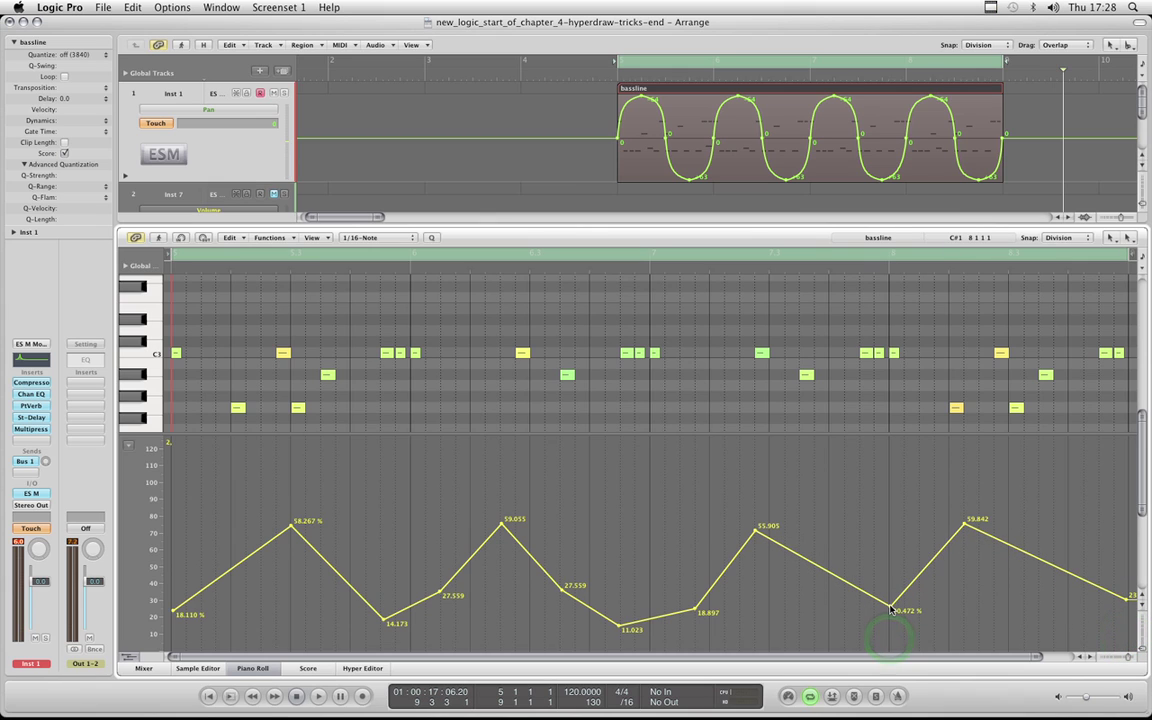
{"action": "left_click", "coordinate": [891, 609]}
Display the blue percentage curve, set its nodes at 6.3 and 7.3 to 55.118 % and 51.968 %, and lower the 8.3 peak.
{"action": "left_click_drag", "start_coordinate": [535, 500], "coordinate": [531, 534]}
{"action": "left_click_drag", "start_coordinate": [768, 502], "coordinate": [768, 537]}
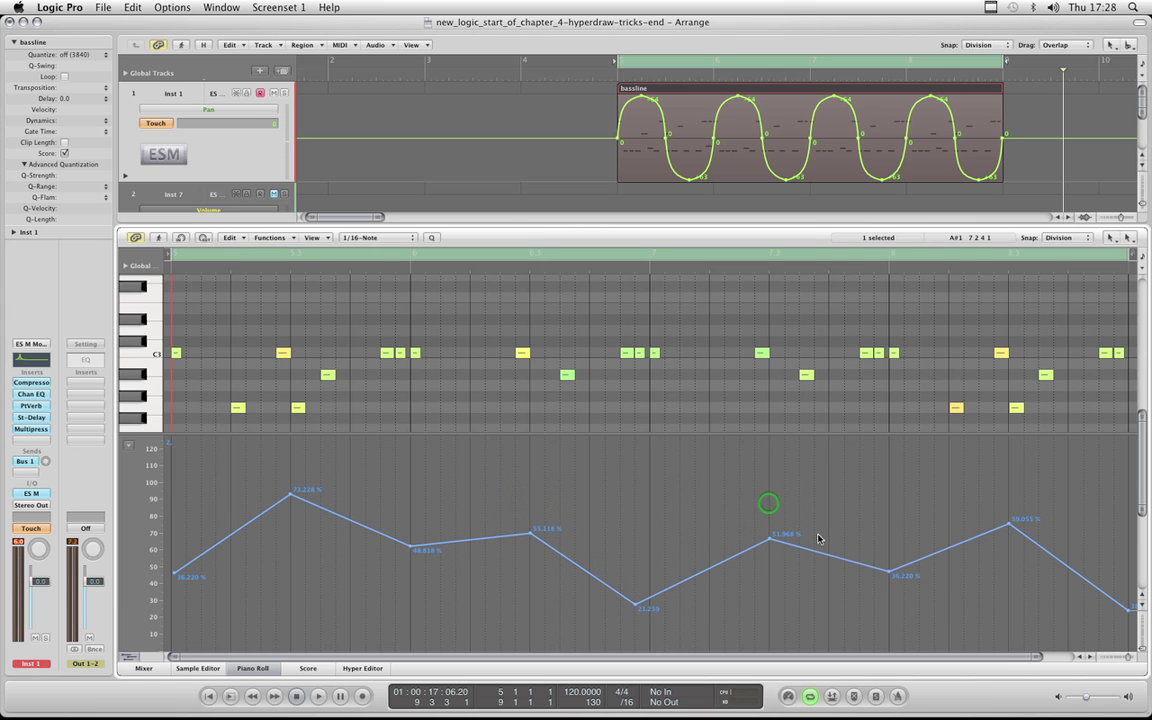
{"action": "left_click_drag", "start_coordinate": [1008, 523], "coordinate": [1008, 543]}
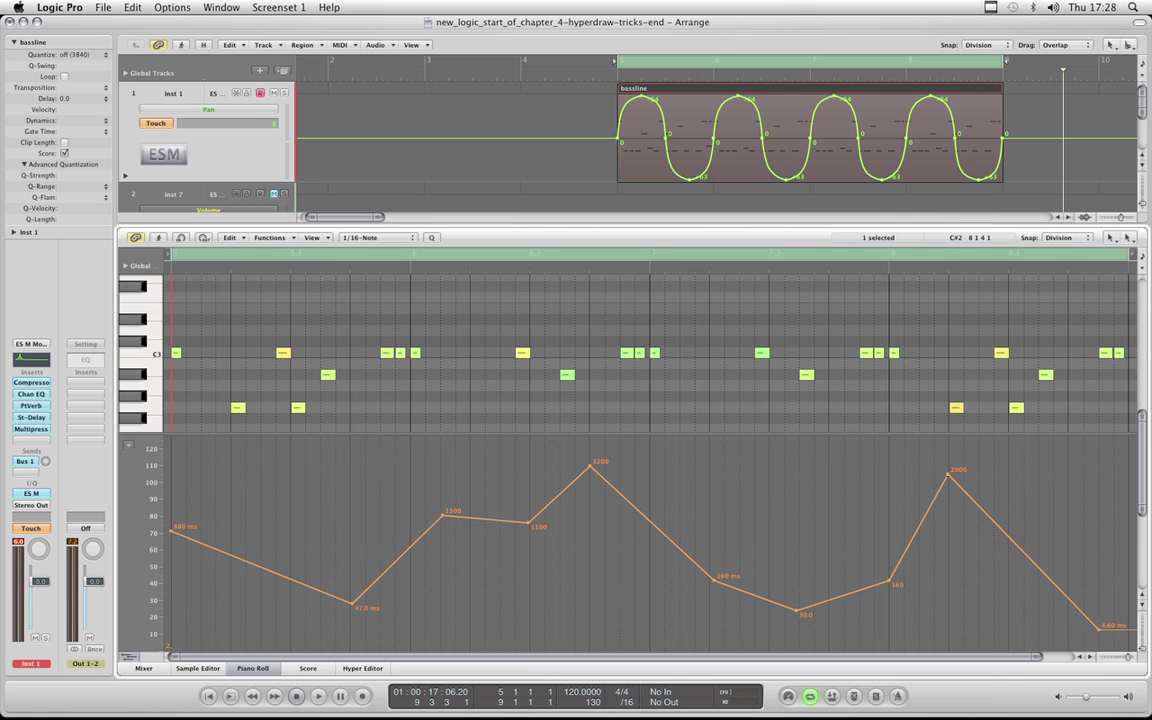
Flatten the orange millisecond curve by setting its bar 8 peak to 1400, its bar 6 peak to 1500 and the dip at 6.3 to 320.
{"action": "left_click_drag", "start_coordinate": [948, 474], "coordinate": [948, 508]}
{"action": "mouse_move", "coordinate": [590, 463]}
{"action": "left_mouse_down"}
{"action": "mouse_move", "coordinate": [591, 508]}
{"action": "mouse_move", "coordinate": [540, 545]}
{"action": "mouse_move", "coordinate": [549, 554]}
{"action": "left_mouse_up"}
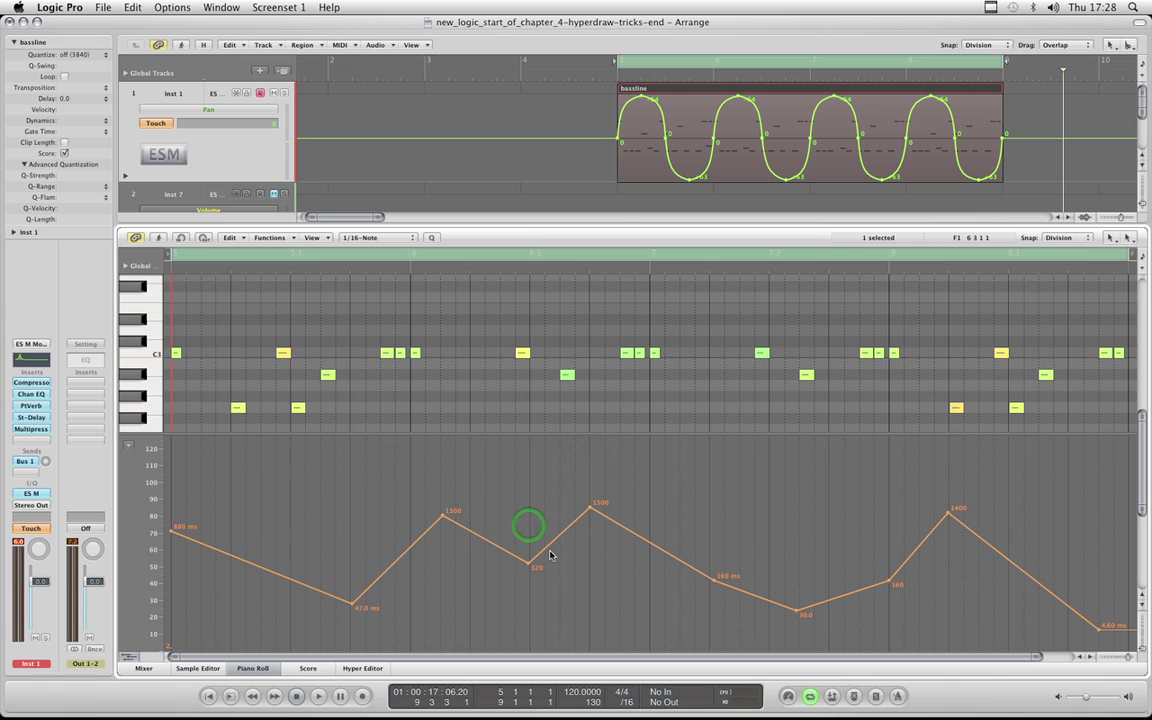
Briefly view the ES M synth's window, then enlarge the Piano Roll's note area to show the notes around C2.
{"action": "left_click", "coordinate": [41, 497]}
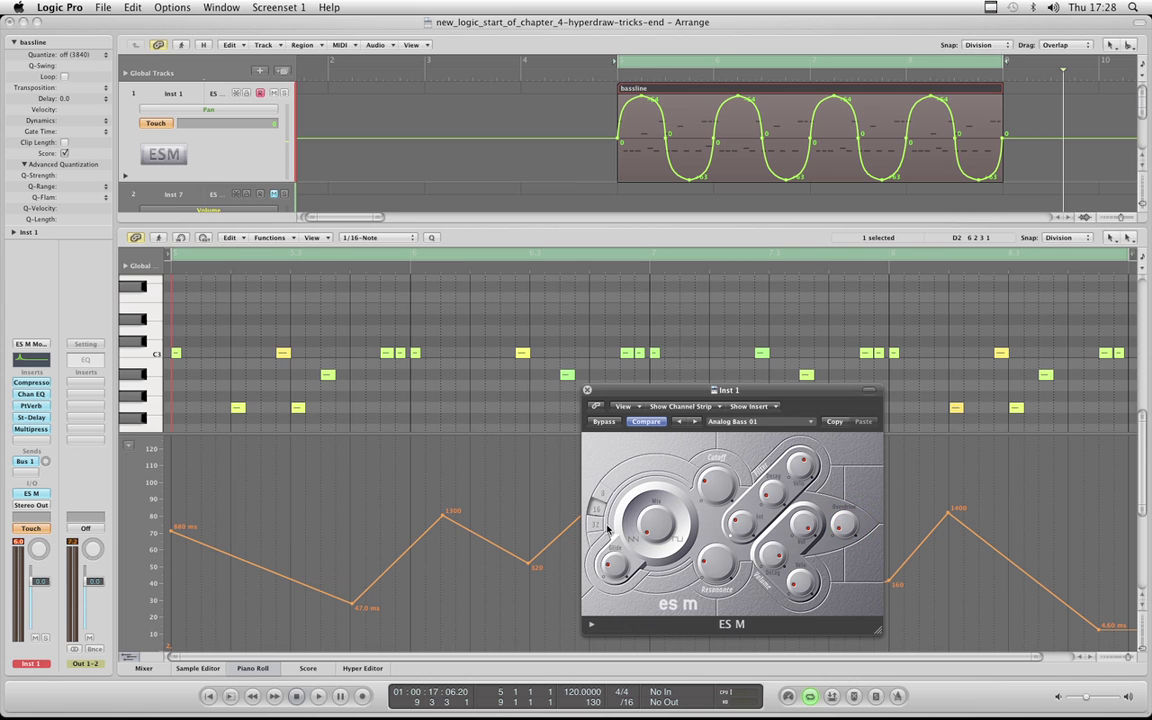
{"action": "left_click", "coordinate": [587, 390]}
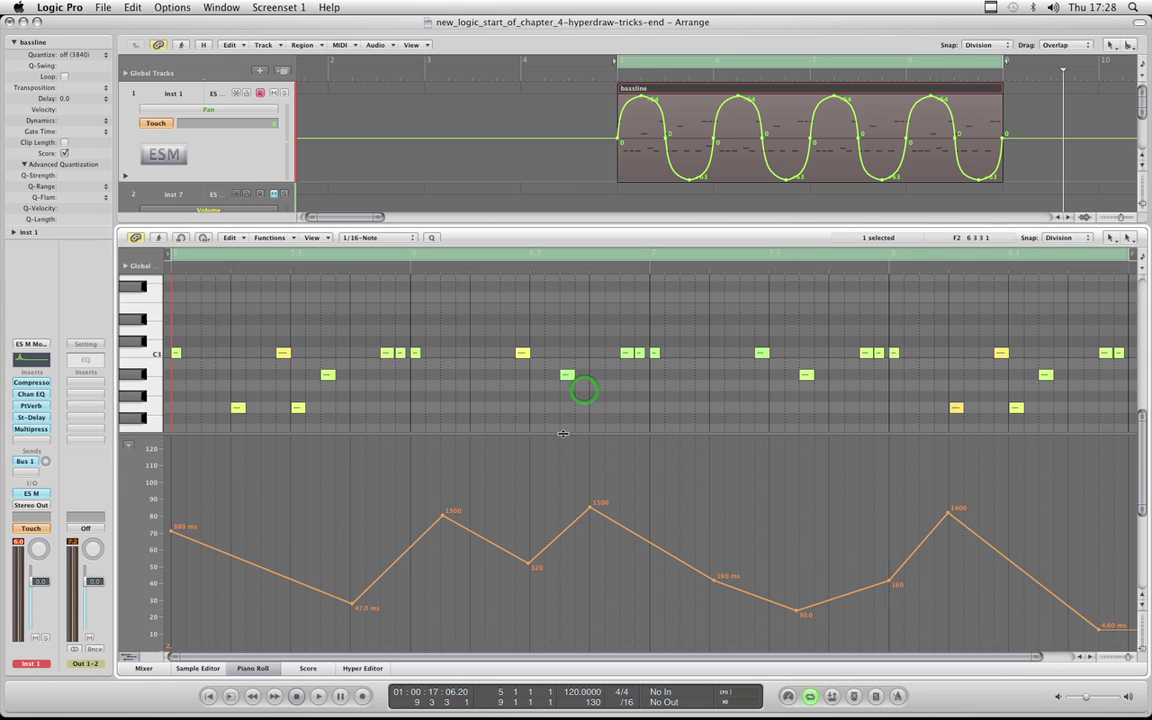
{"action": "left_click_drag", "start_coordinate": [563, 433], "coordinate": [560, 470]}
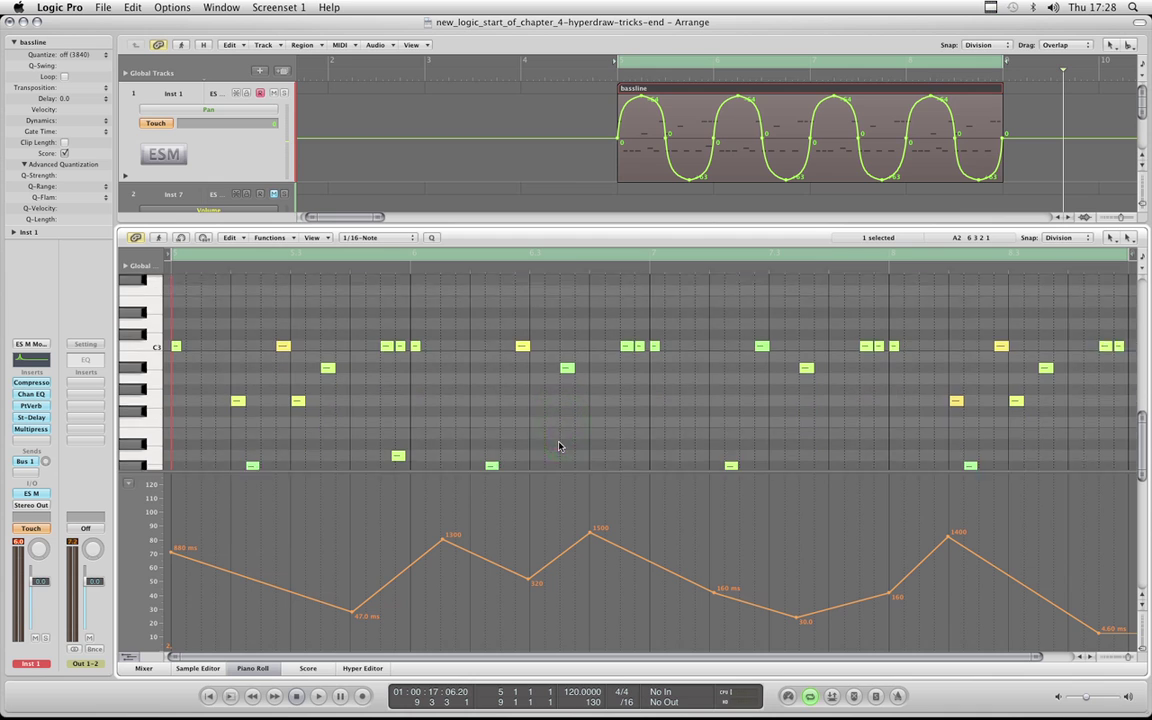
{"action": "scroll", "coordinate": [559, 446], "scroll_direction": "down", "scroll_amount": 3}
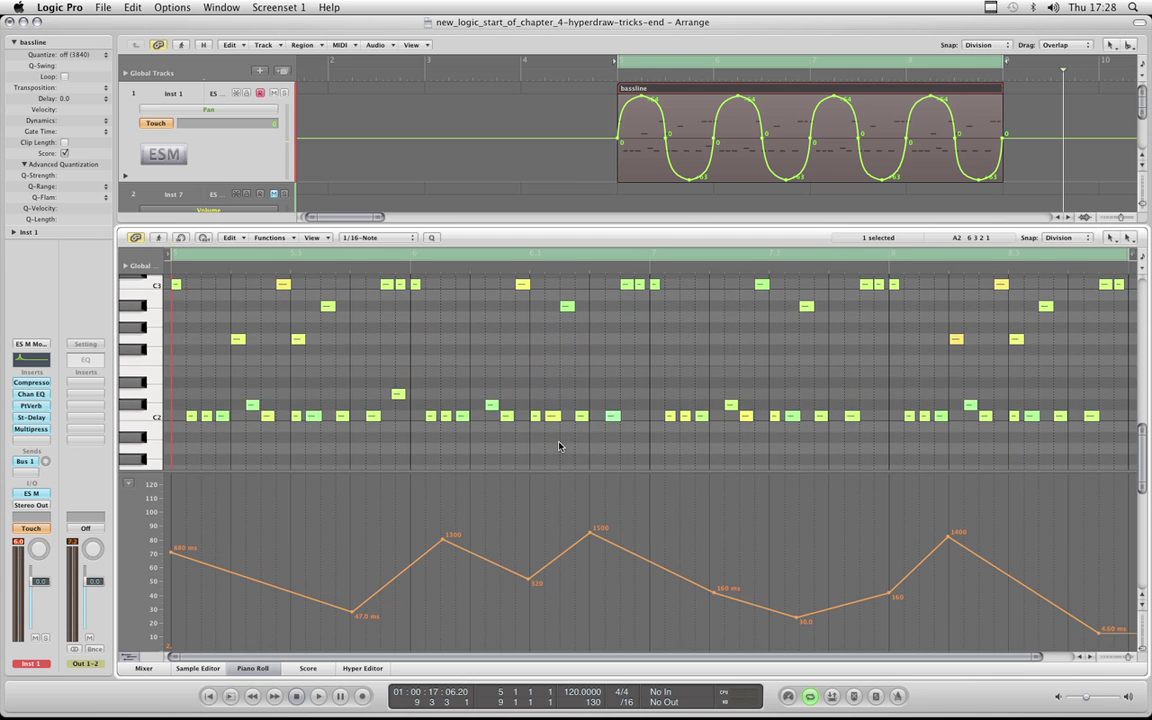
{"action": "scroll", "coordinate": [559, 446], "scroll_direction": "up", "scroll_amount": 1}
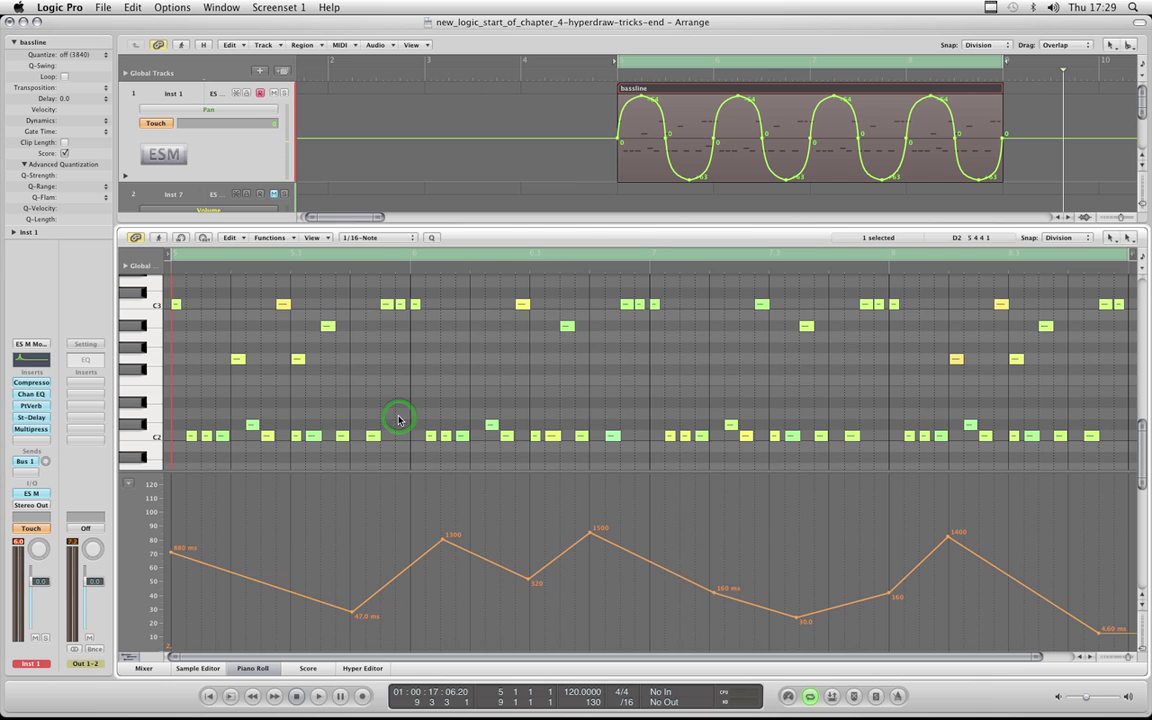
Play back the bassline in two short passes to hear the adjusted automation, stopping after each.
{"action": "key", "text": "space"}
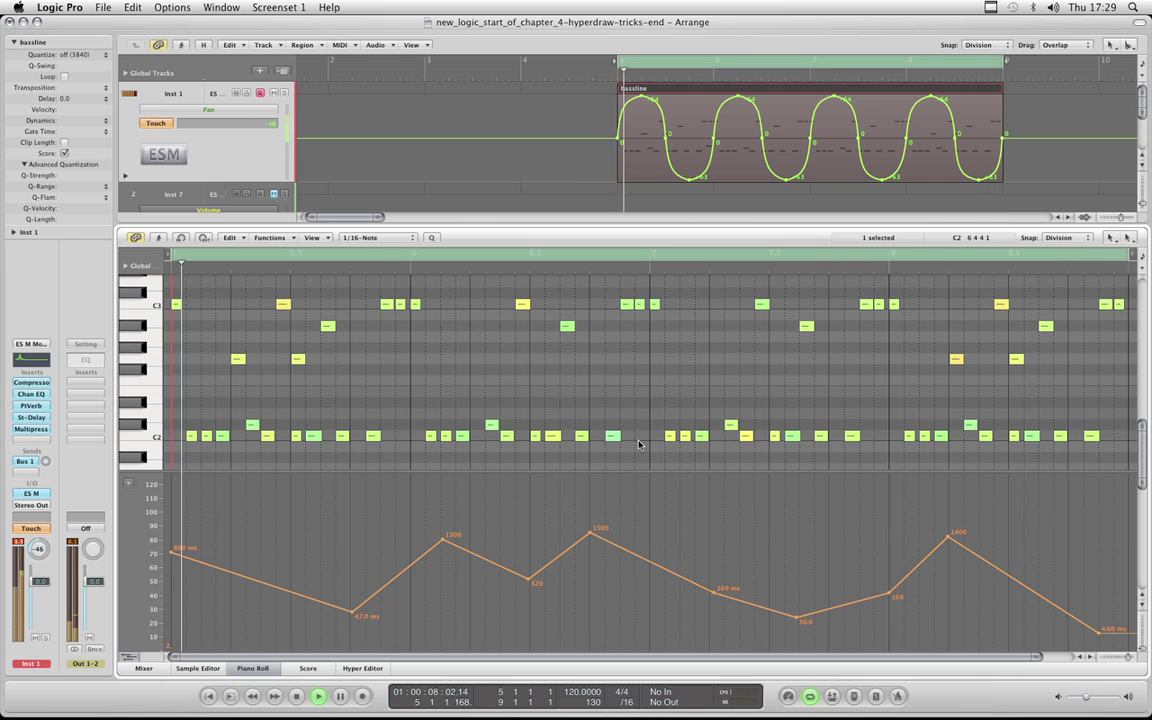
{"action": "key", "text": "space"}
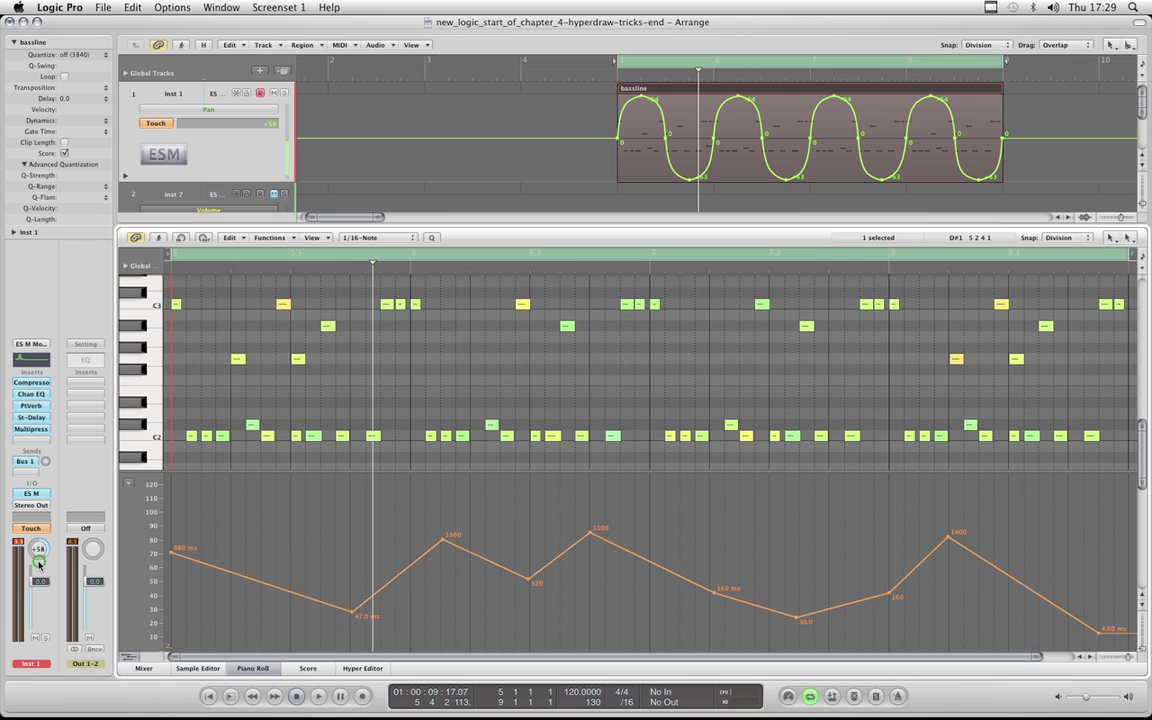
{"action": "key", "text": "space"}
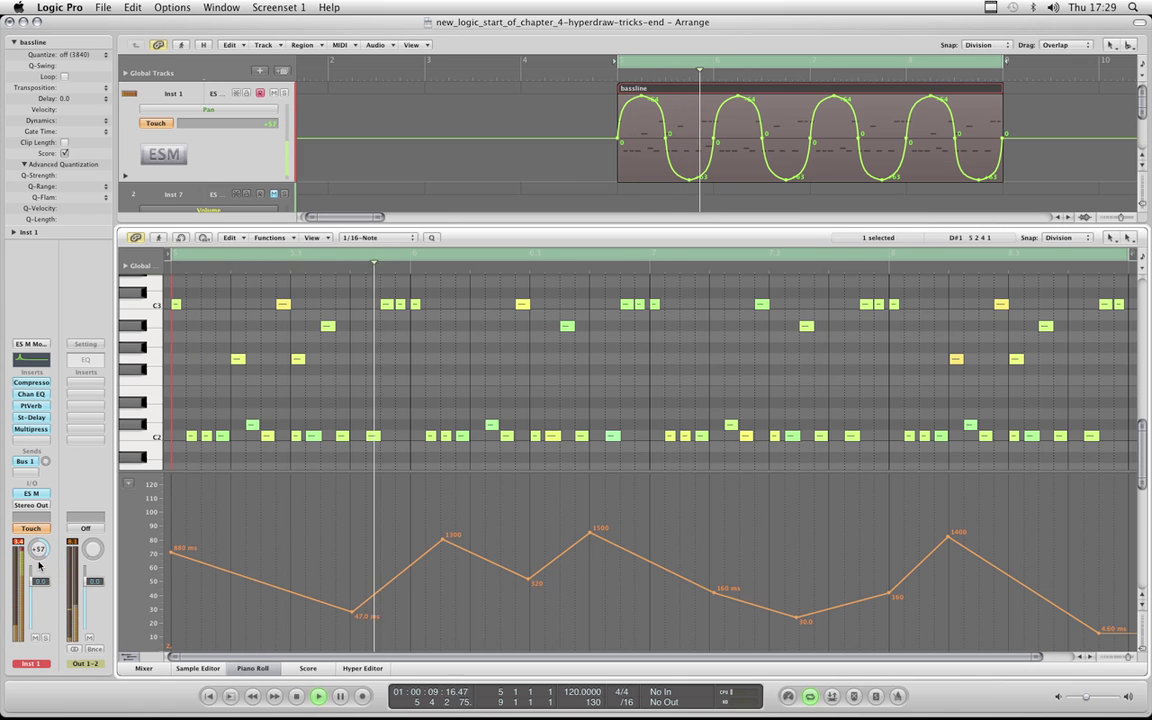
{"action": "key", "text": "space"}
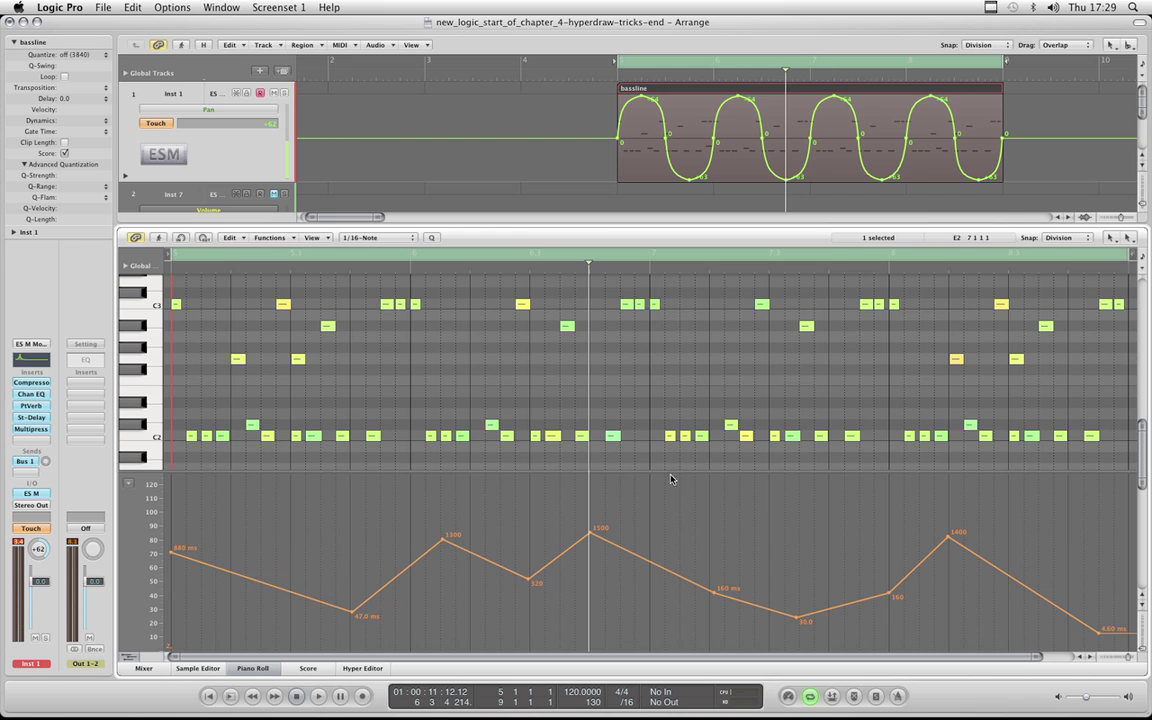
Raise the yellow curve's low nodes to 27.559 late in bar 5, 19.685 late in bar 6, and 34.645 early in bar 7 and at bar 8.
{"action": "left_click", "coordinate": [561, 472]}
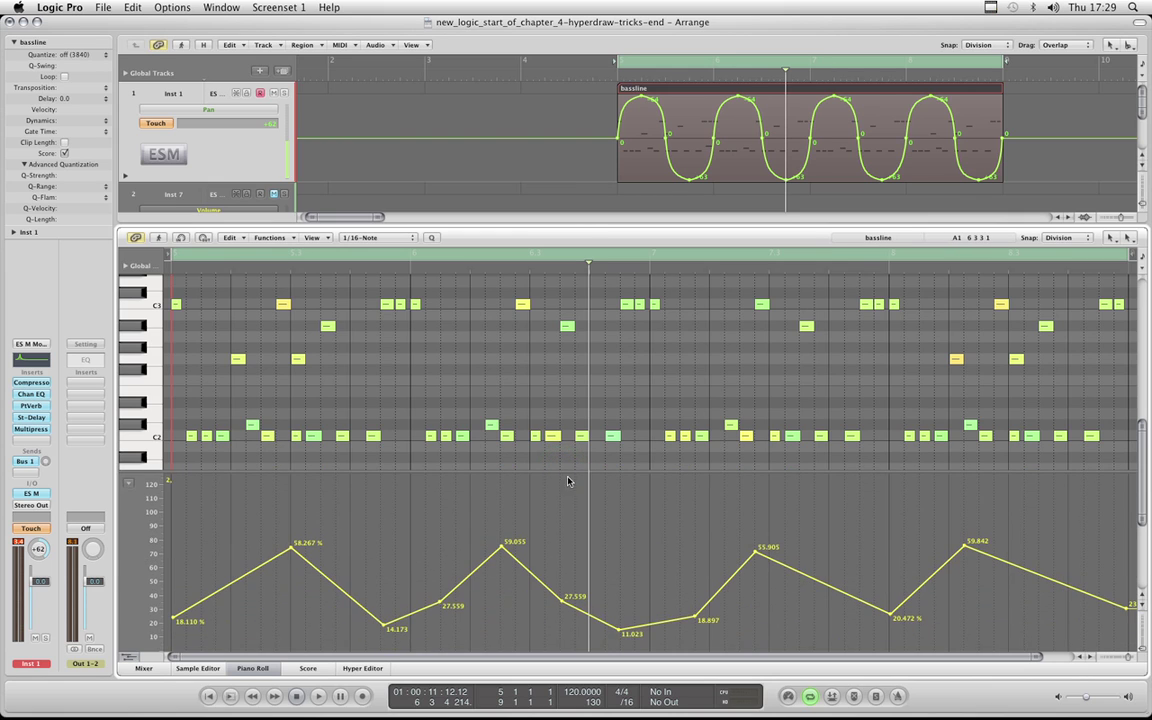
{"action": "left_click_drag", "start_coordinate": [620, 633], "coordinate": [618, 614]}
{"action": "left_click_drag", "start_coordinate": [695, 613], "coordinate": [695, 591]}
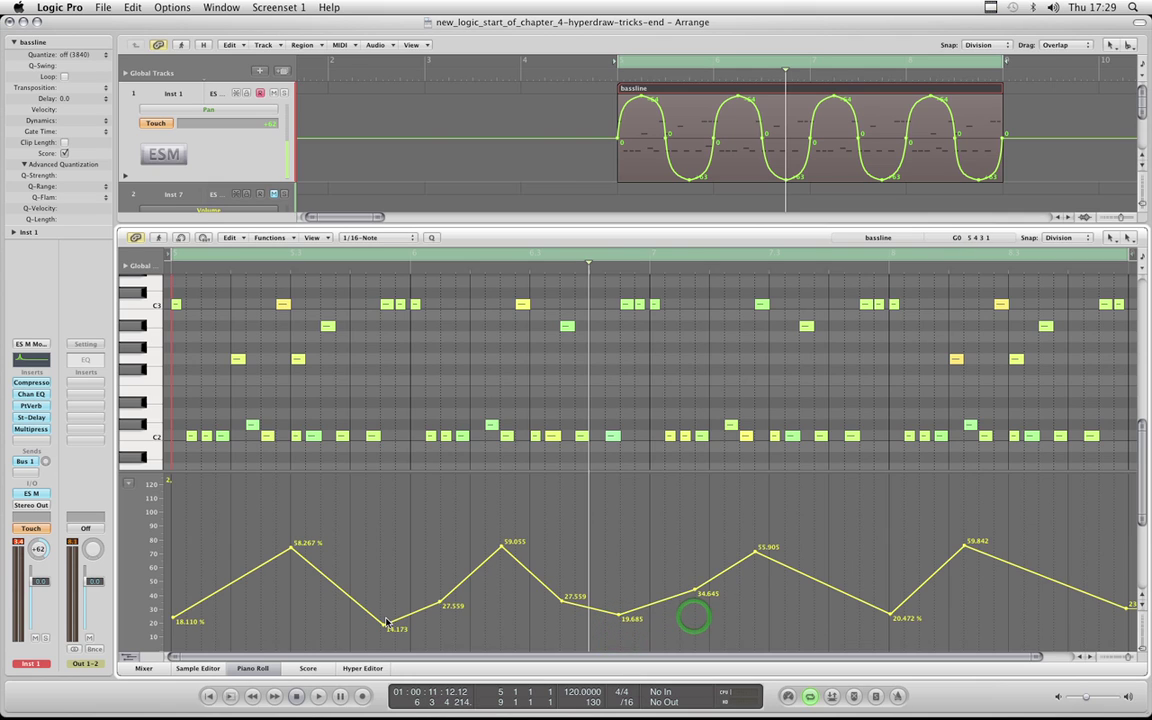
{"action": "mouse_move", "coordinate": [384, 625]}
{"action": "left_mouse_down"}
{"action": "mouse_move", "coordinate": [384, 606]}
{"action": "mouse_move", "coordinate": [384, 621]}
{"action": "left_mouse_up"}
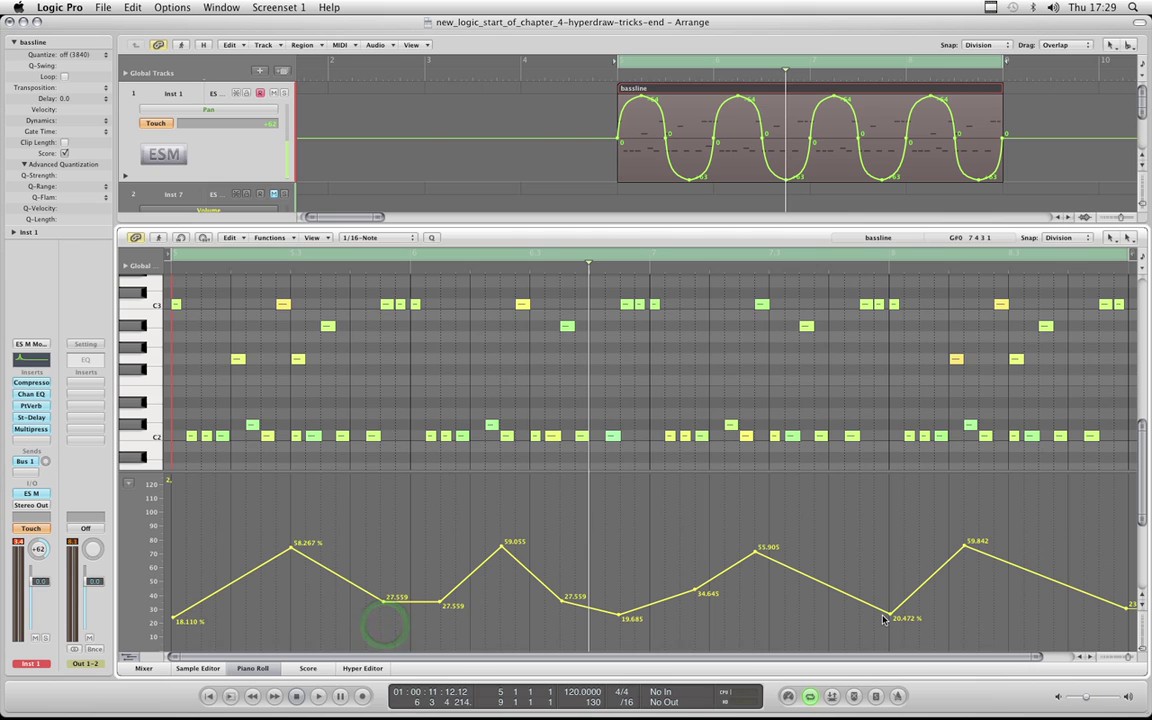
{"action": "left_click_drag", "start_coordinate": [891, 618], "coordinate": [891, 590]}
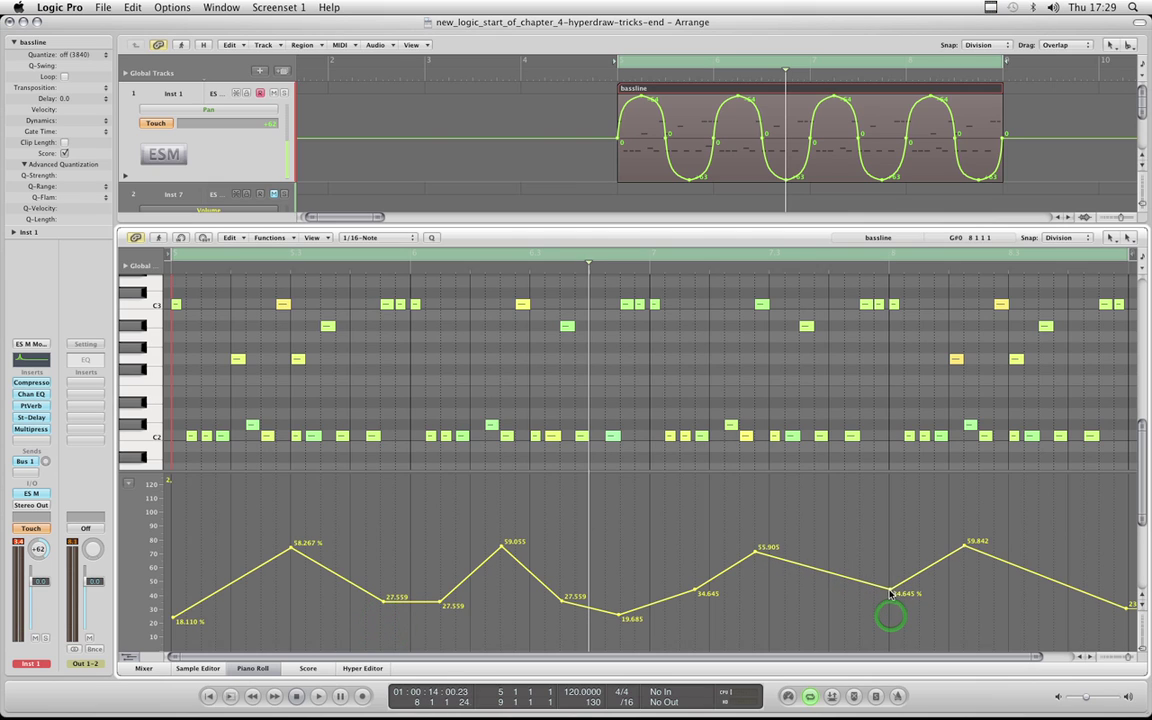
Play back the bassline with the raised yellow curve, then close the Piano Roll.
{"action": "key", "text": "space"}
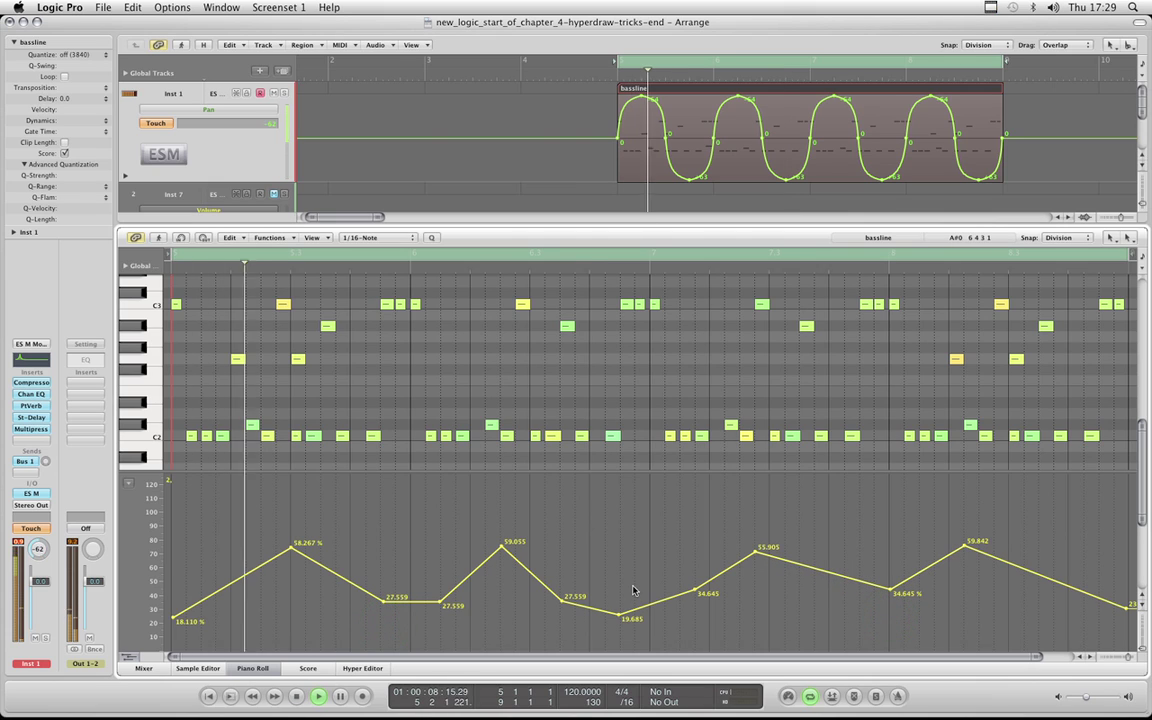
{"action": "key", "text": "space"}
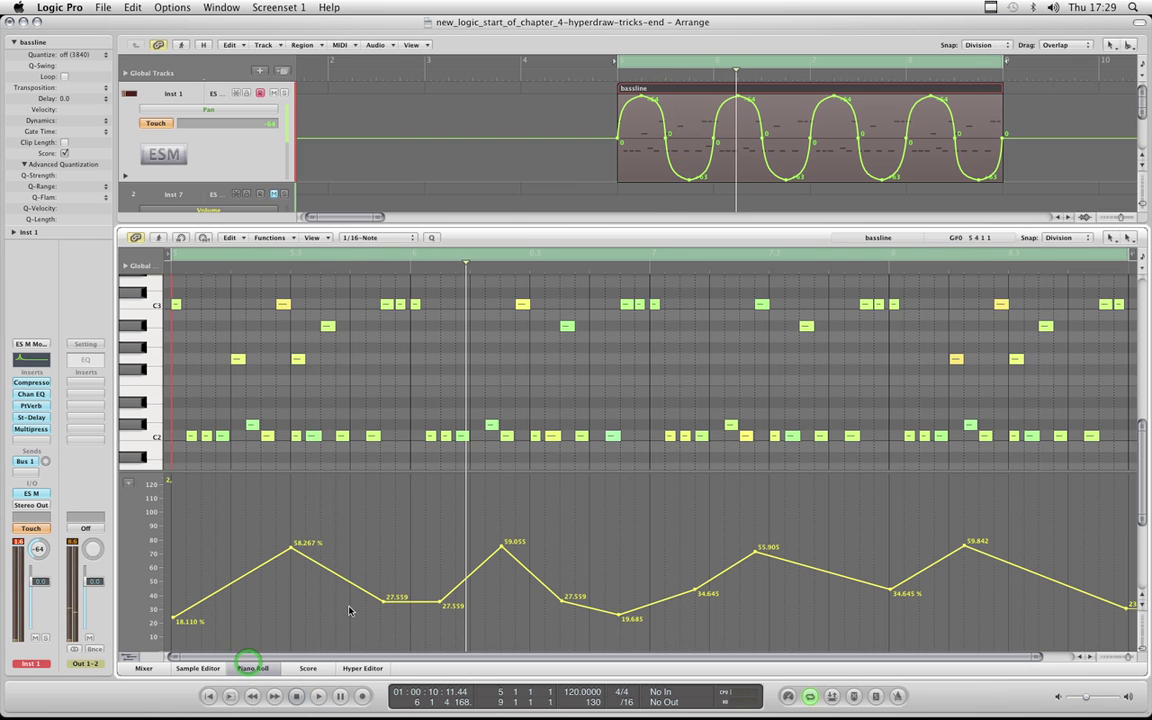
{"action": "left_click", "coordinate": [252, 668]}
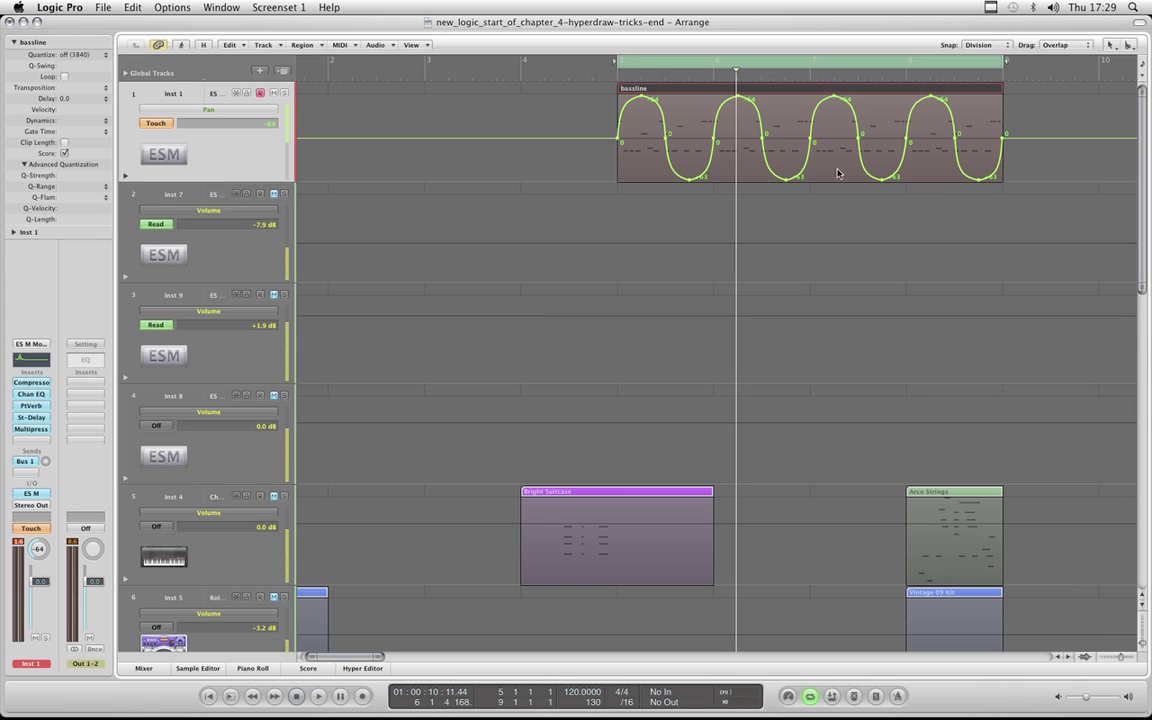
Convert the Inst 1 track's Pan automation to Volume without keeping a copy.
{"action": "left_click", "coordinate": [209, 112]}
{"action": "left_click", "coordinate": [207, 104]}
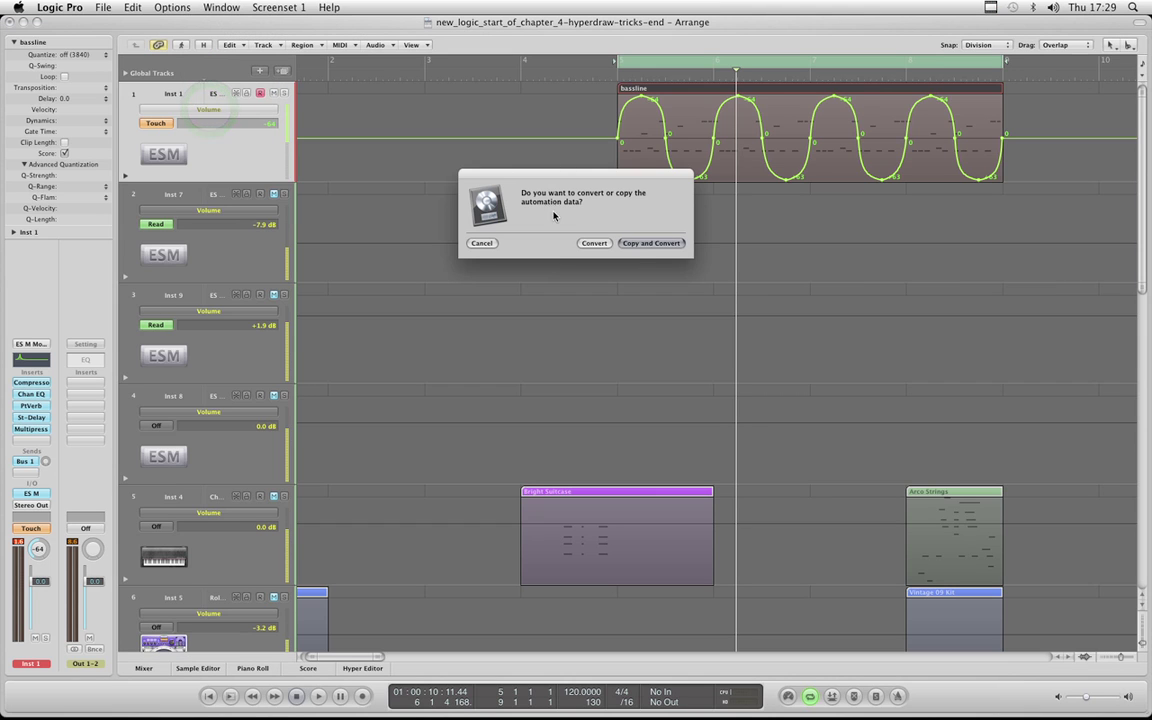
{"action": "left_click", "coordinate": [598, 244]}
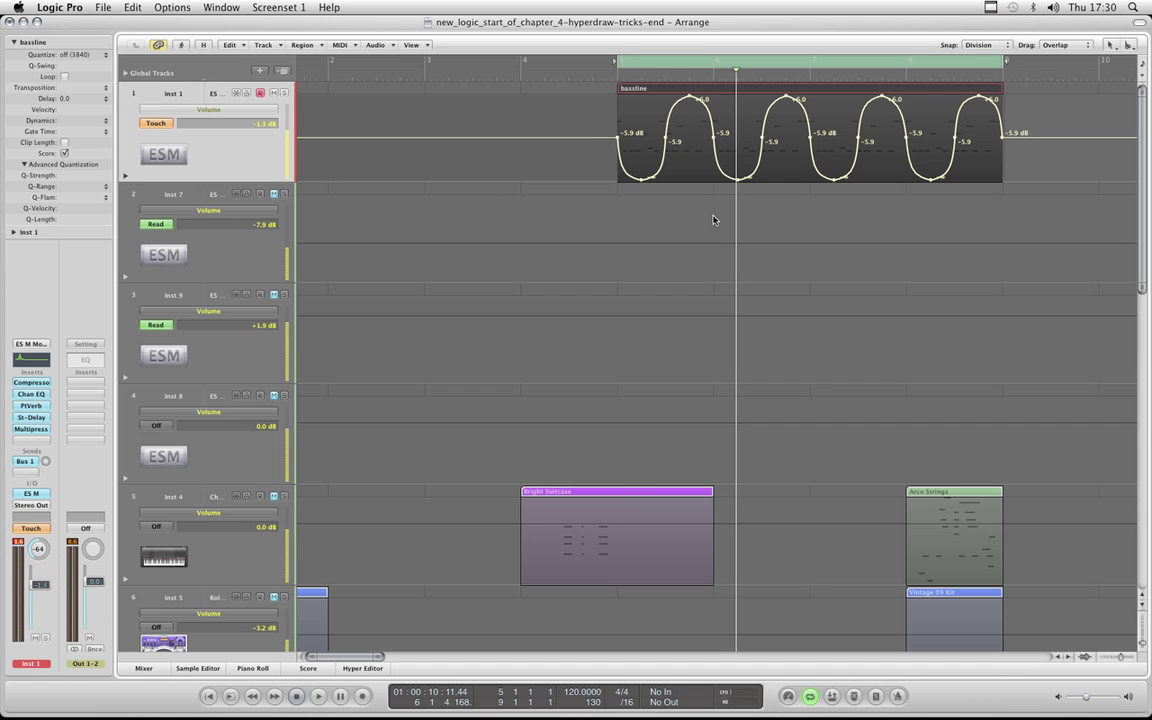
Play back the bassline to listen to the wave applied to the track's volume.
{"action": "key", "text": "space"}
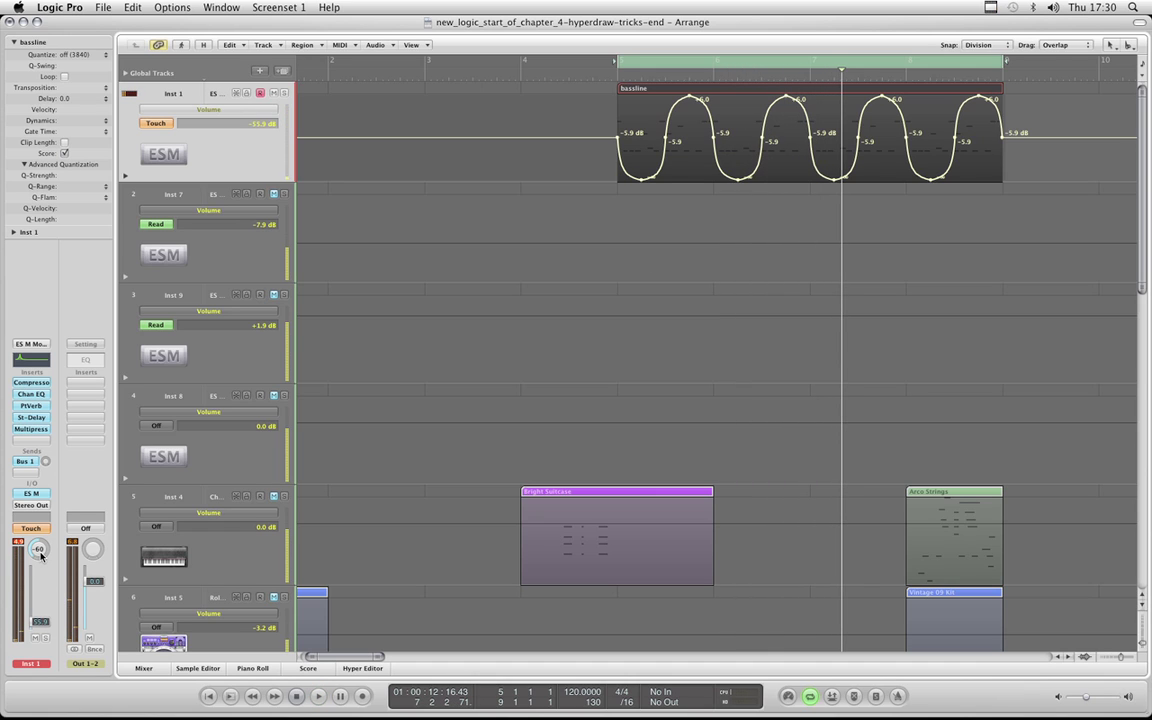
{"action": "key", "text": "space"}
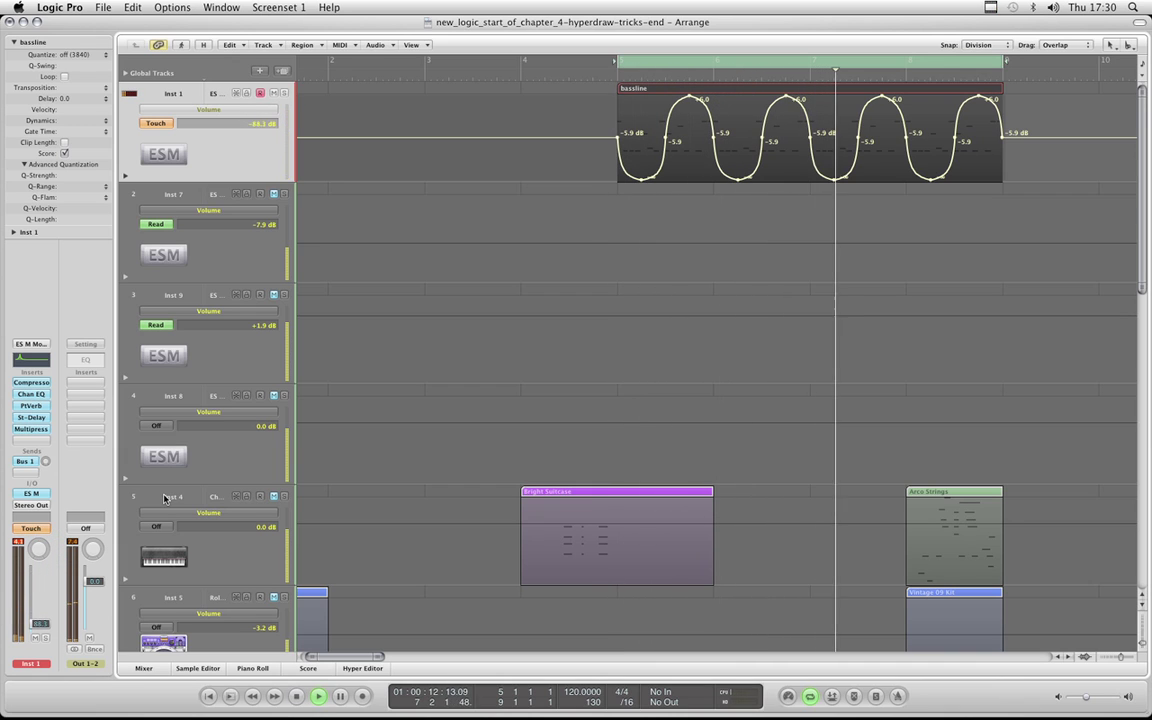
{"action": "key", "text": "space"}
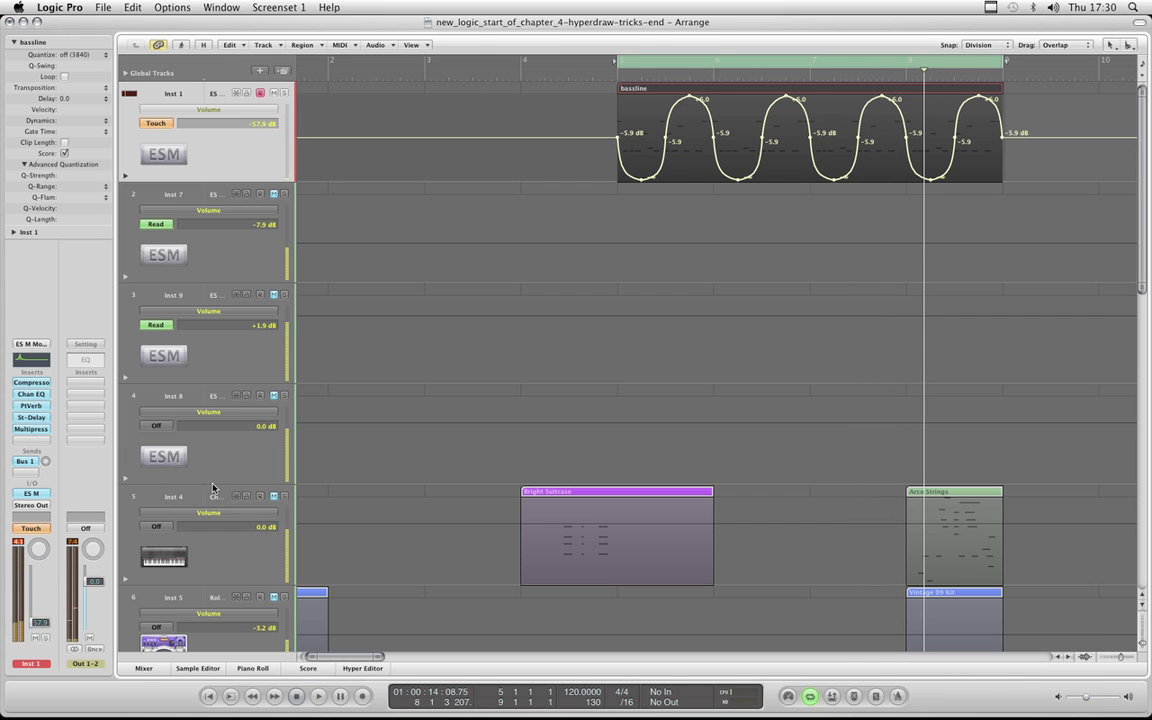
Convert the Inst 1 track's Volume automation to 3 ChanEQ Peak 1 Frequency without keeping a copy.
{"action": "left_click", "coordinate": [226, 113]}
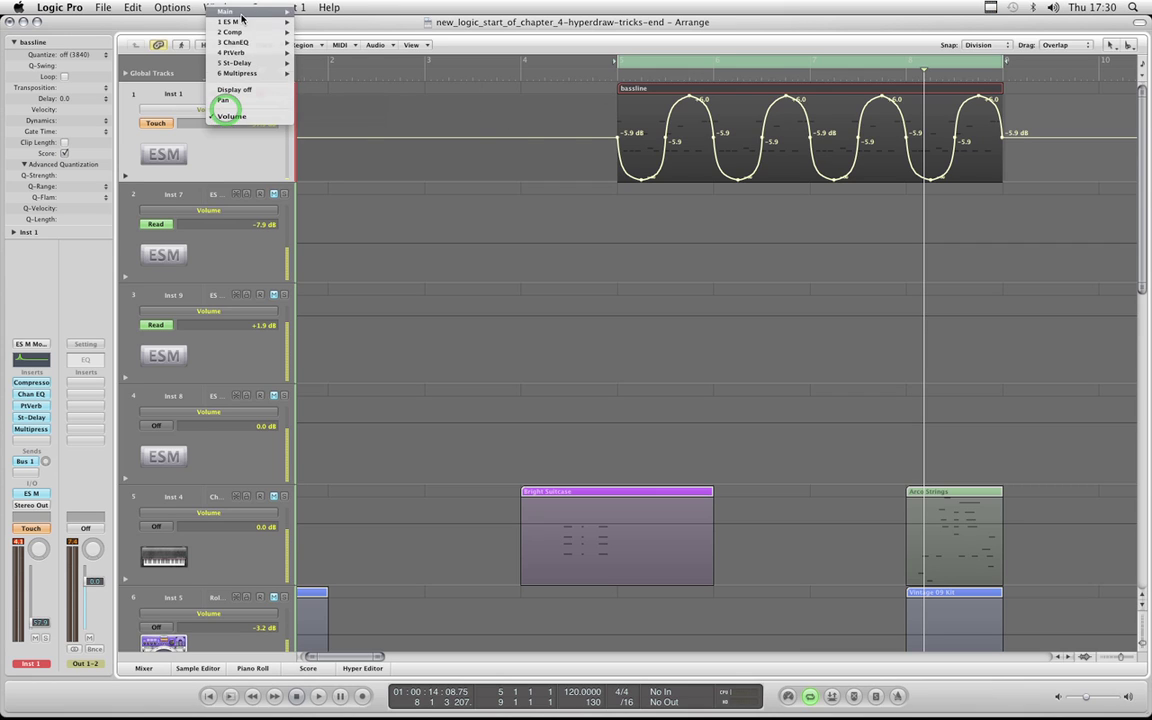
{"action": "mouse_move", "coordinate": [225, 11]}
{"action": "mouse_move", "coordinate": [242, 47]}
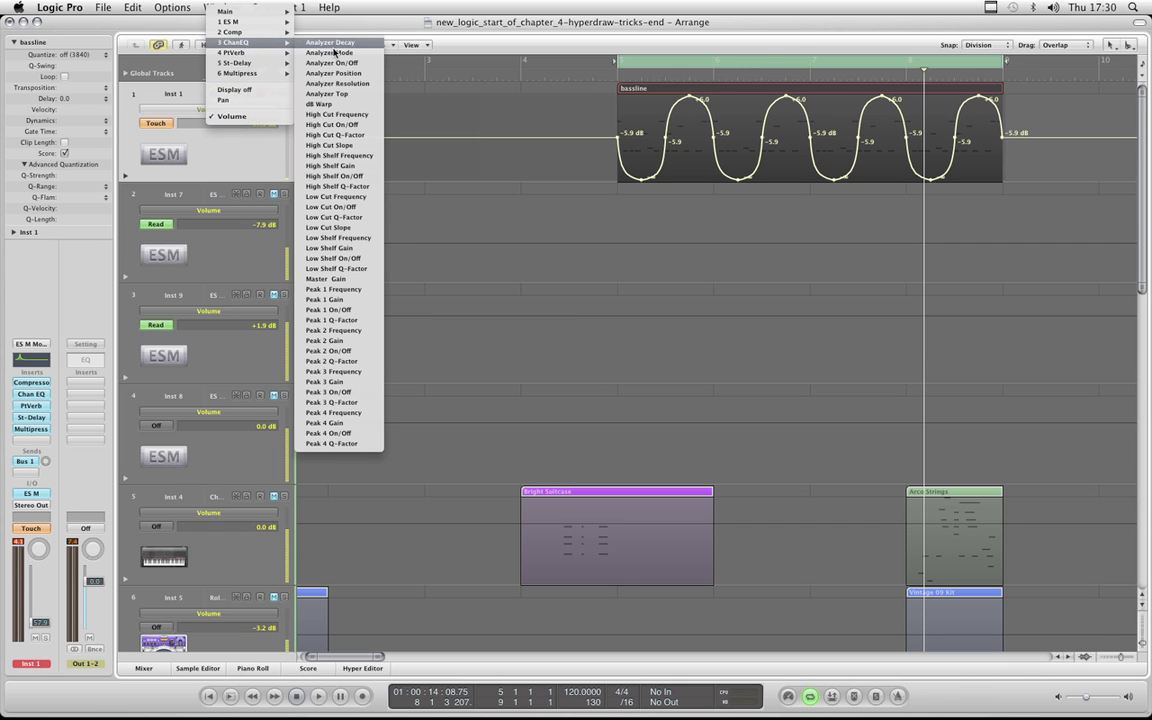
{"action": "left_click", "coordinate": [338, 292]}
{"action": "left_click", "coordinate": [600, 247]}
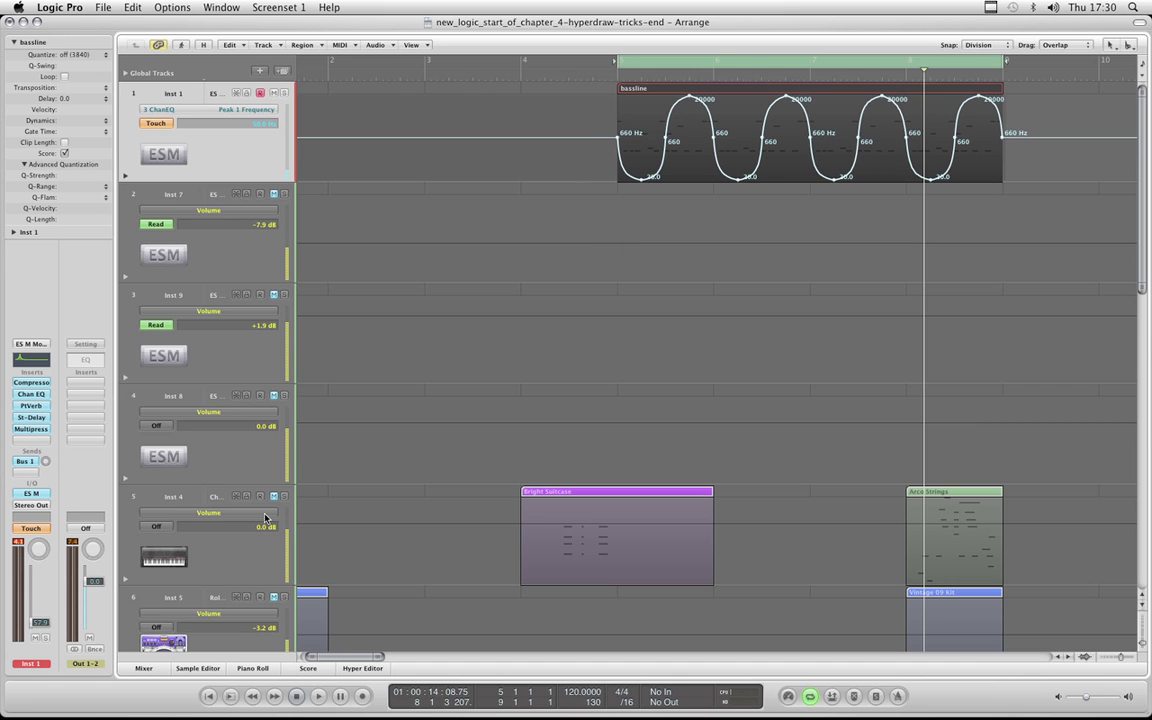
Set the Peak 1 band's Q to 27.0 in Inst 1's Channel EQ, and set the Inst 1 channel fader to 0.0.
{"action": "left_click_drag", "start_coordinate": [345, 660], "coordinate": [341, 660]}
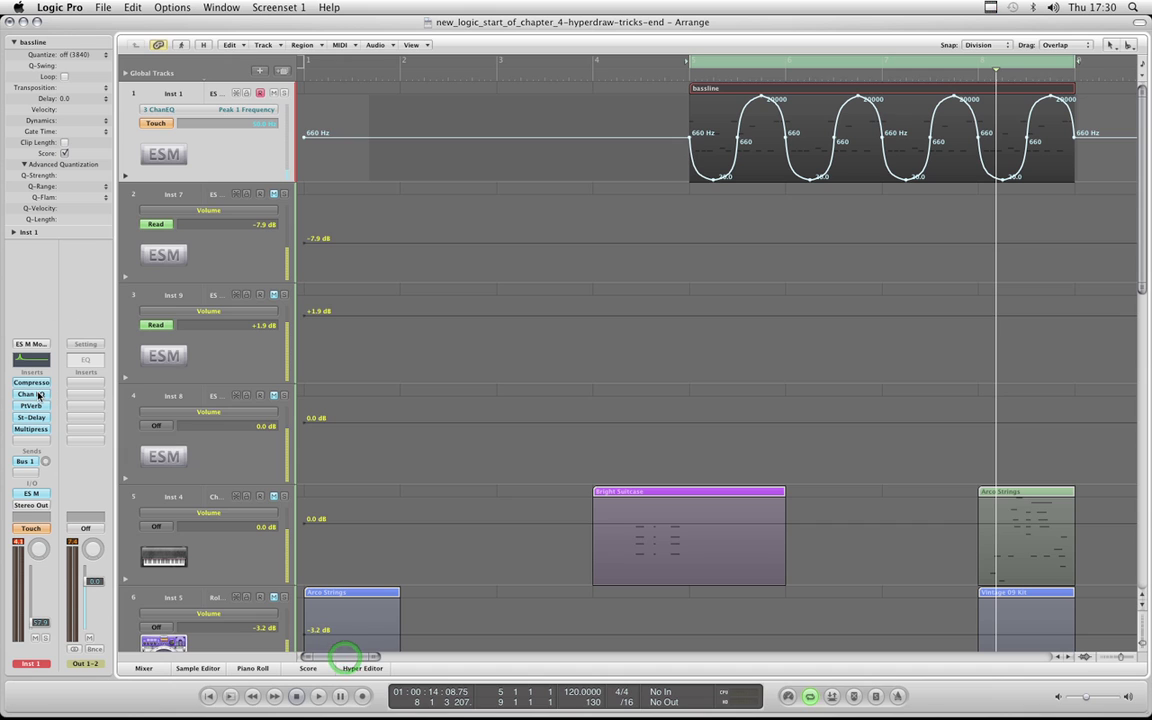
{"action": "double_click", "coordinate": [33, 362]}
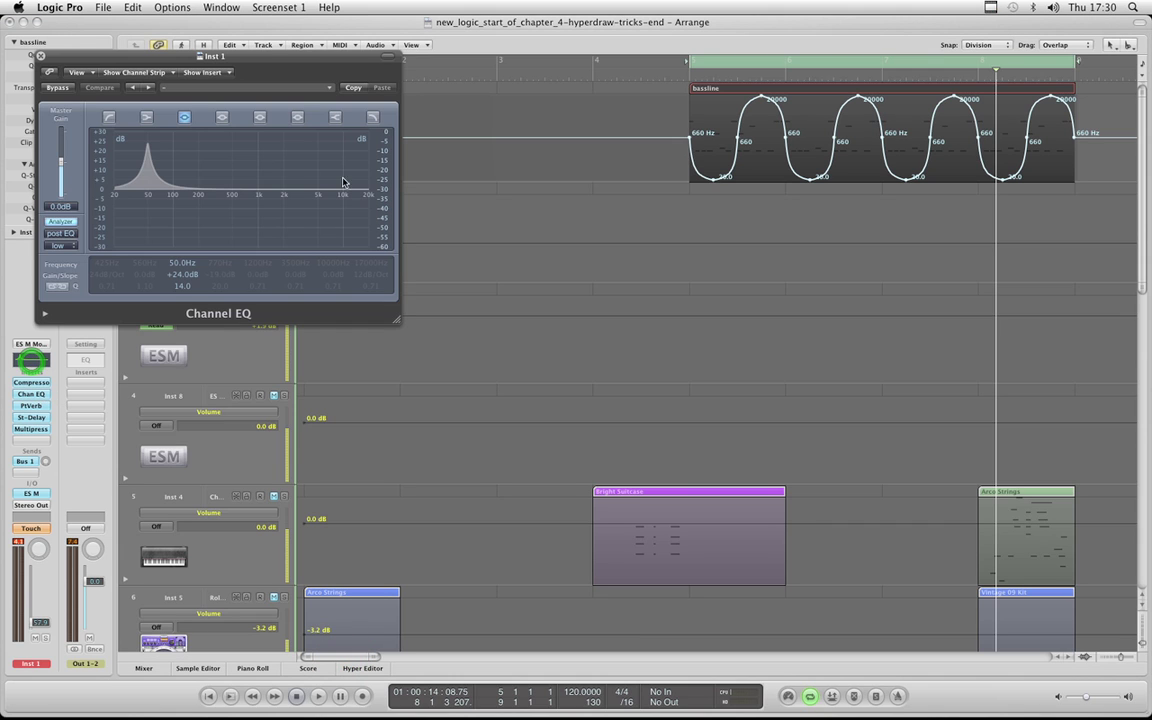
{"action": "left_click_drag", "start_coordinate": [263, 59], "coordinate": [624, 258]}
{"action": "left_click", "coordinate": [534, 298]}
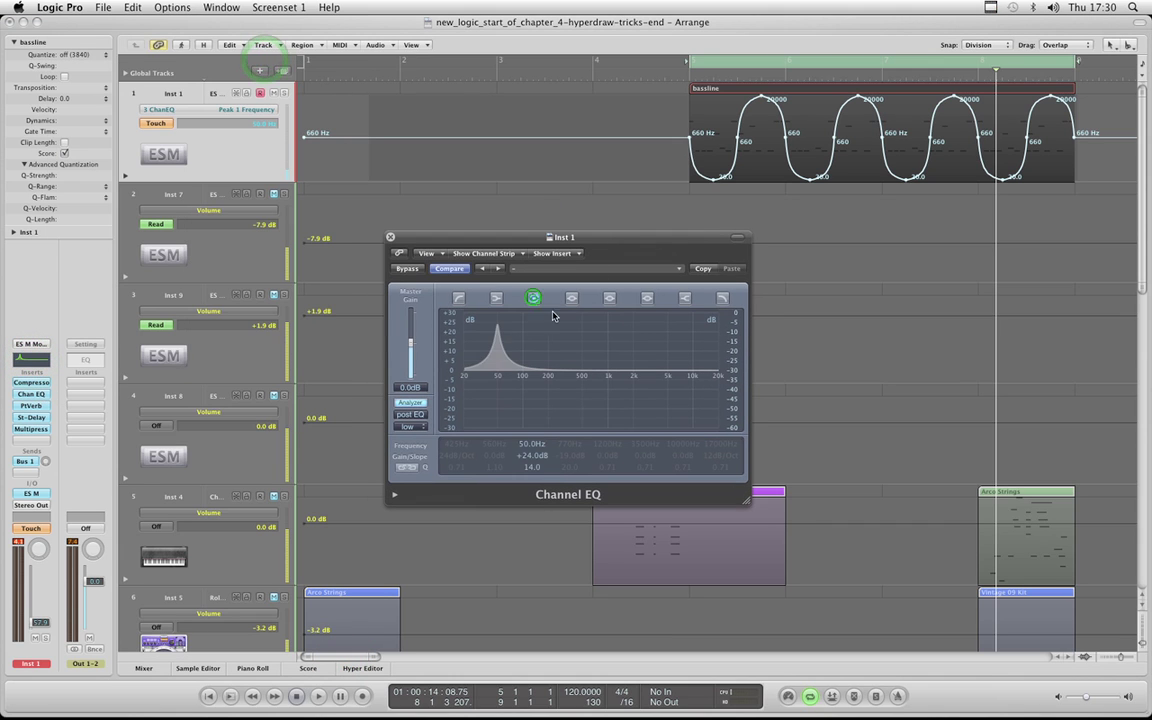
{"action": "mouse_move", "coordinate": [533, 463]}
{"action": "left_mouse_down"}
{"action": "mouse_move", "coordinate": [535, 504]}
{"action": "mouse_move", "coordinate": [536, 444]}
{"action": "mouse_move", "coordinate": [533, 463]}
{"action": "left_mouse_up"}
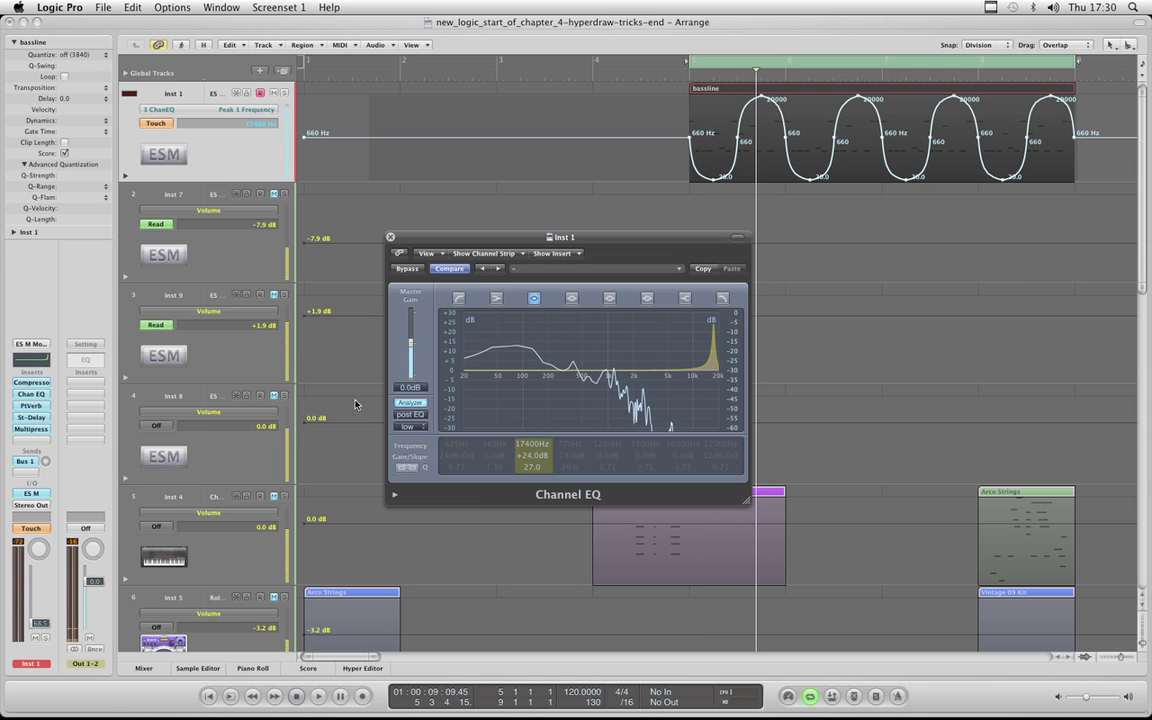
{"action": "left_click_drag", "start_coordinate": [44, 625], "coordinate": [40, 560]}
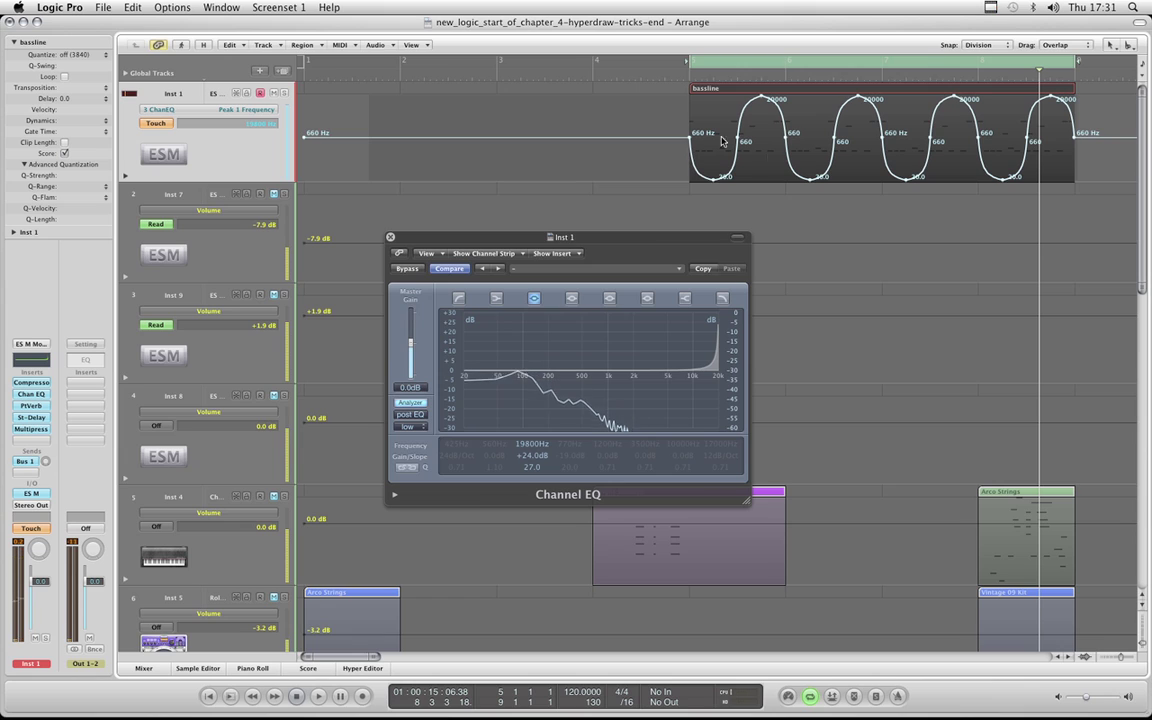
{"action": "left_click", "coordinate": [391, 237]}
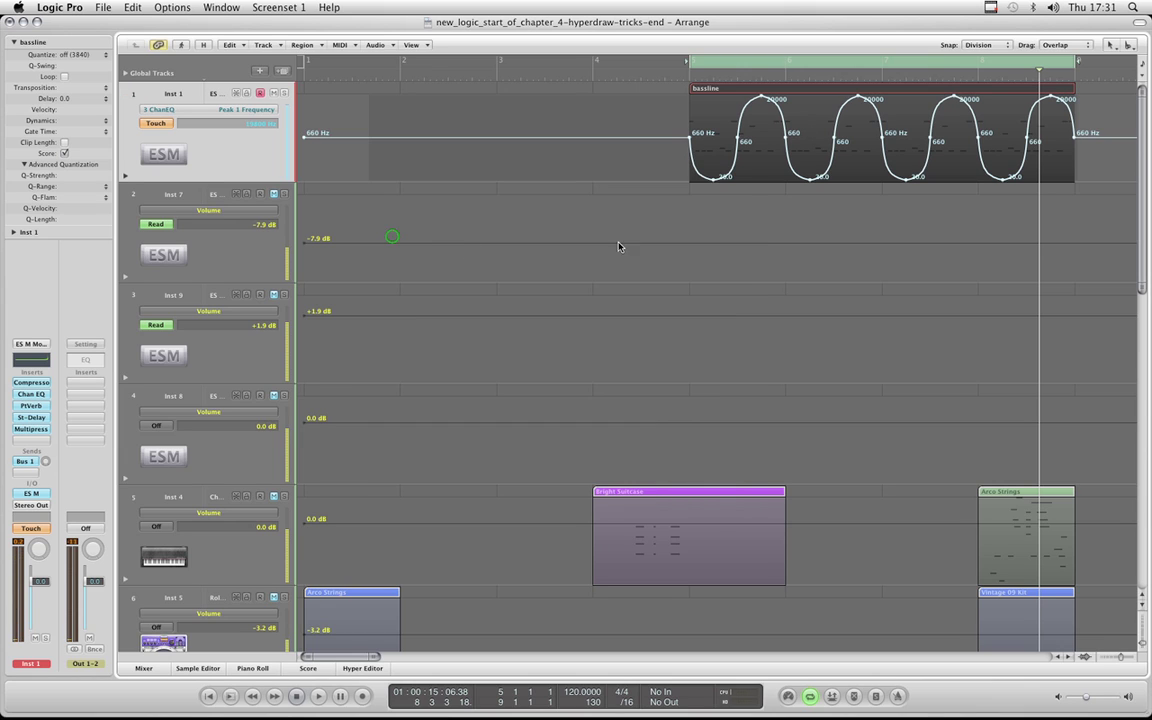
Convert the Inst 1 track's 3 ChanEQ Peak 1 Frequency automation to Pan.
{"action": "left_click", "coordinate": [252, 115]}
{"action": "left_click", "coordinate": [256, 214]}
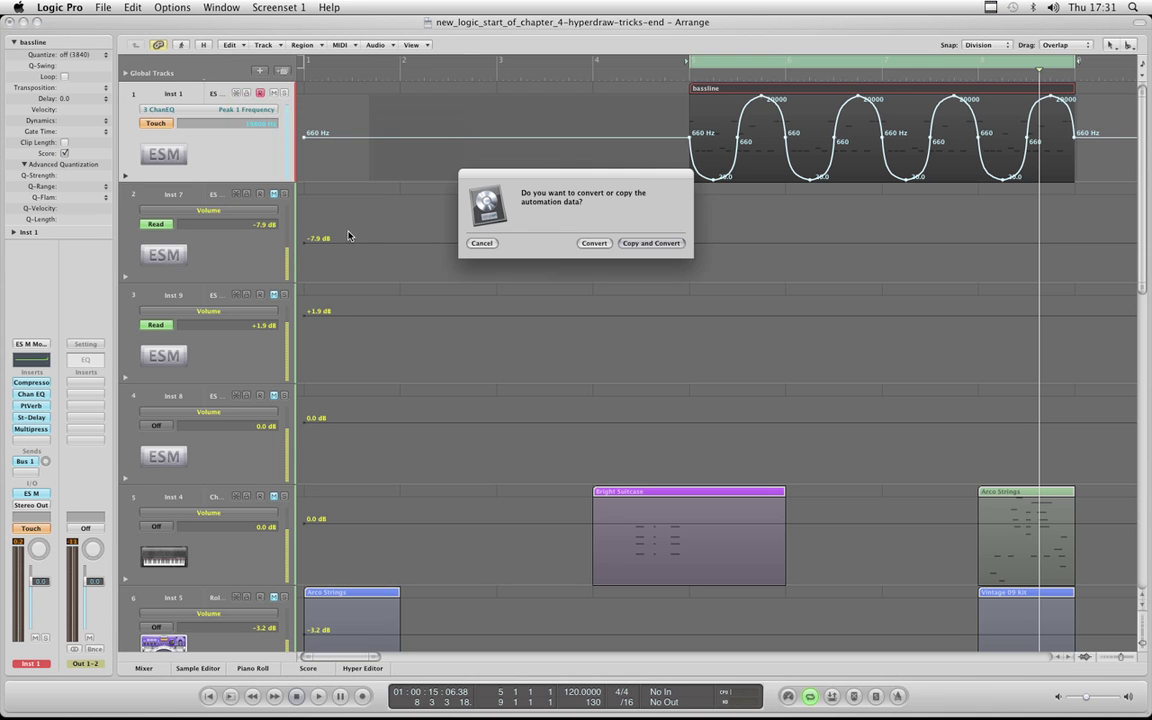
{"action": "left_click", "coordinate": [669, 246]}
{"action": "left_click", "coordinate": [598, 244]}
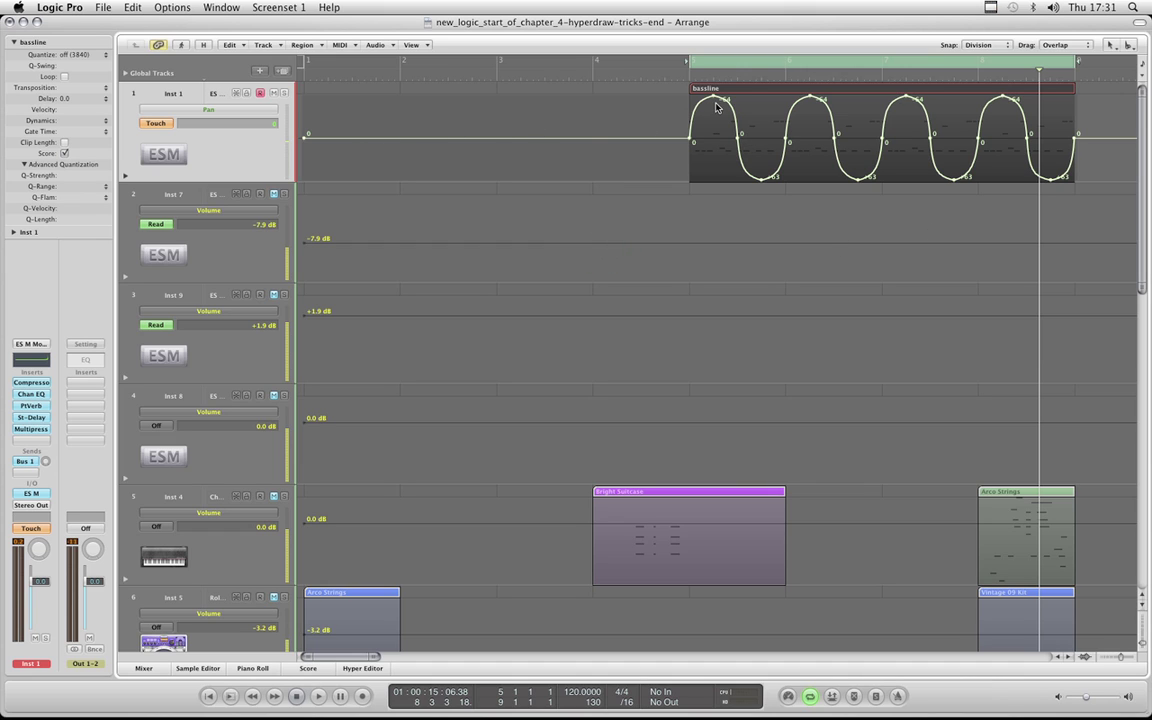
Move the Inst 1 track's visible Pan automation into the bassline region.
{"action": "left_click", "coordinate": [657, 88]}
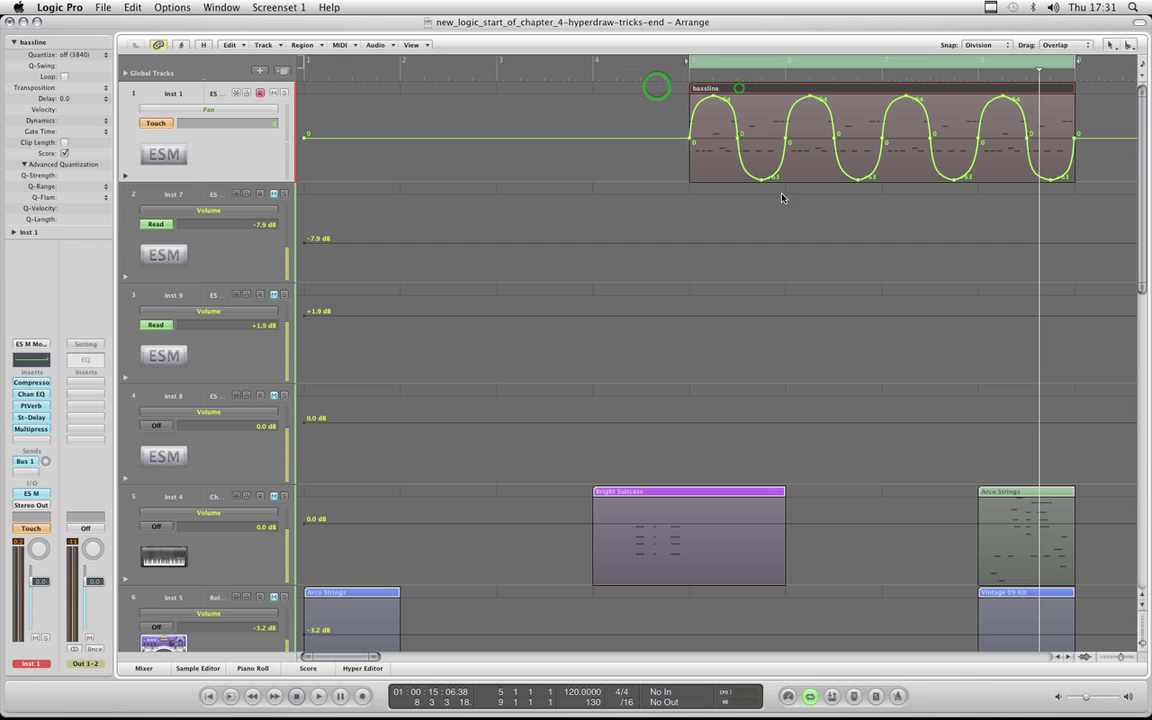
{"action": "left_click", "coordinate": [738, 86]}
{"action": "left_click", "coordinate": [263, 44]}
{"action": "mouse_move", "coordinate": [300, 57]}
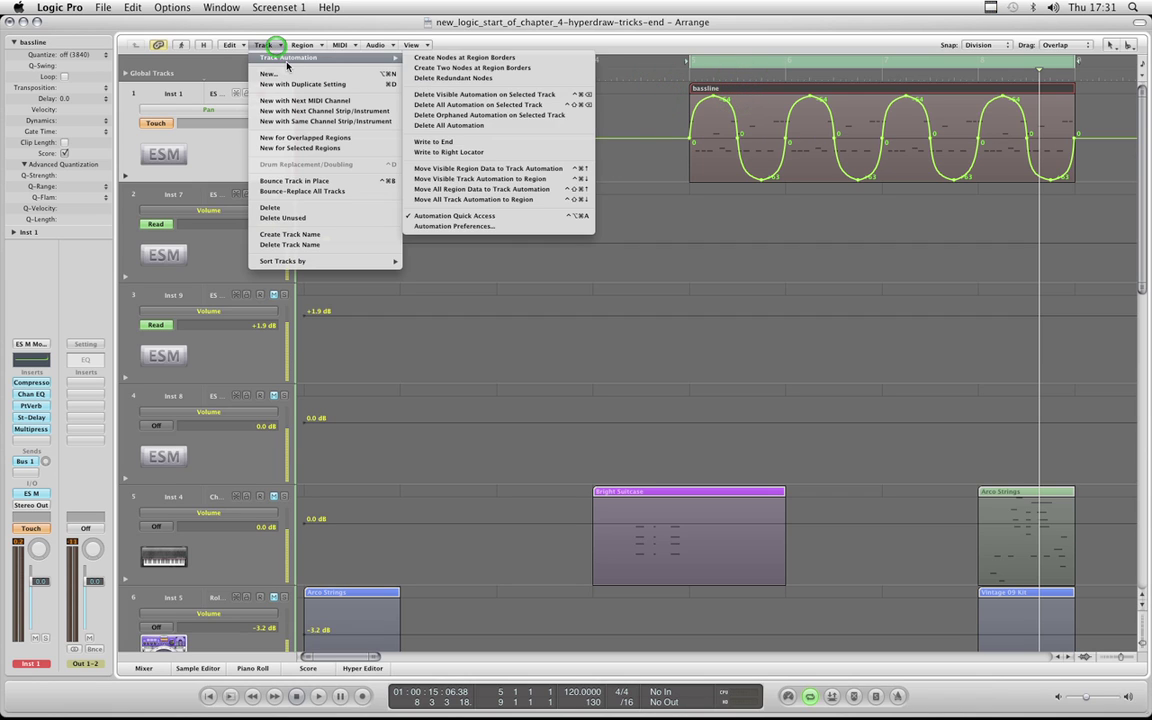
{"action": "left_click", "coordinate": [477, 179]}
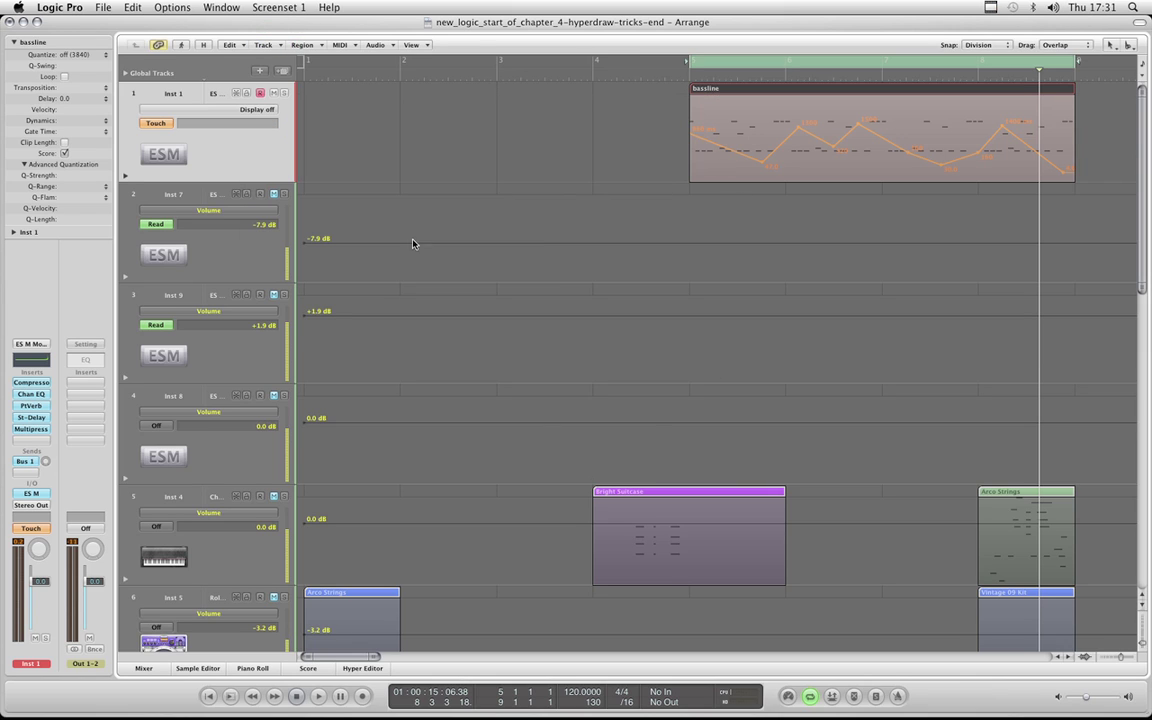
Display Pan automation on the Inst 1 track and delete the leftover nodes at bar 1 and the end of the bassline region.
{"action": "left_click", "coordinate": [230, 112]}
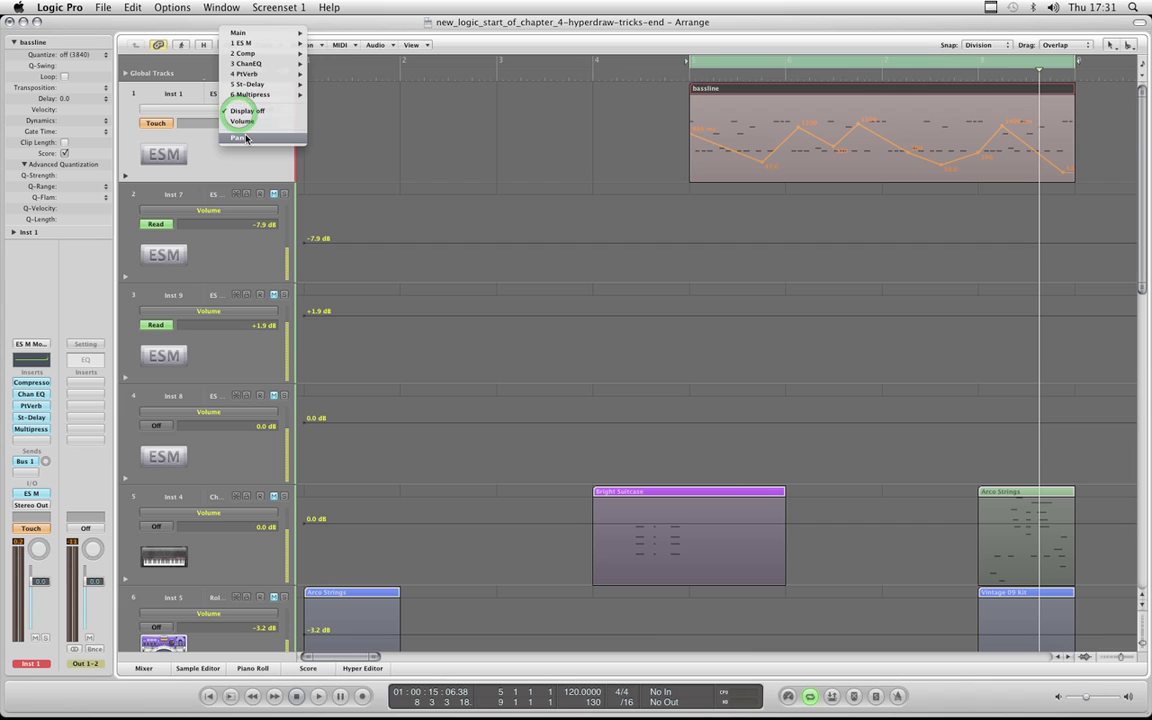
{"action": "left_click", "coordinate": [246, 138]}
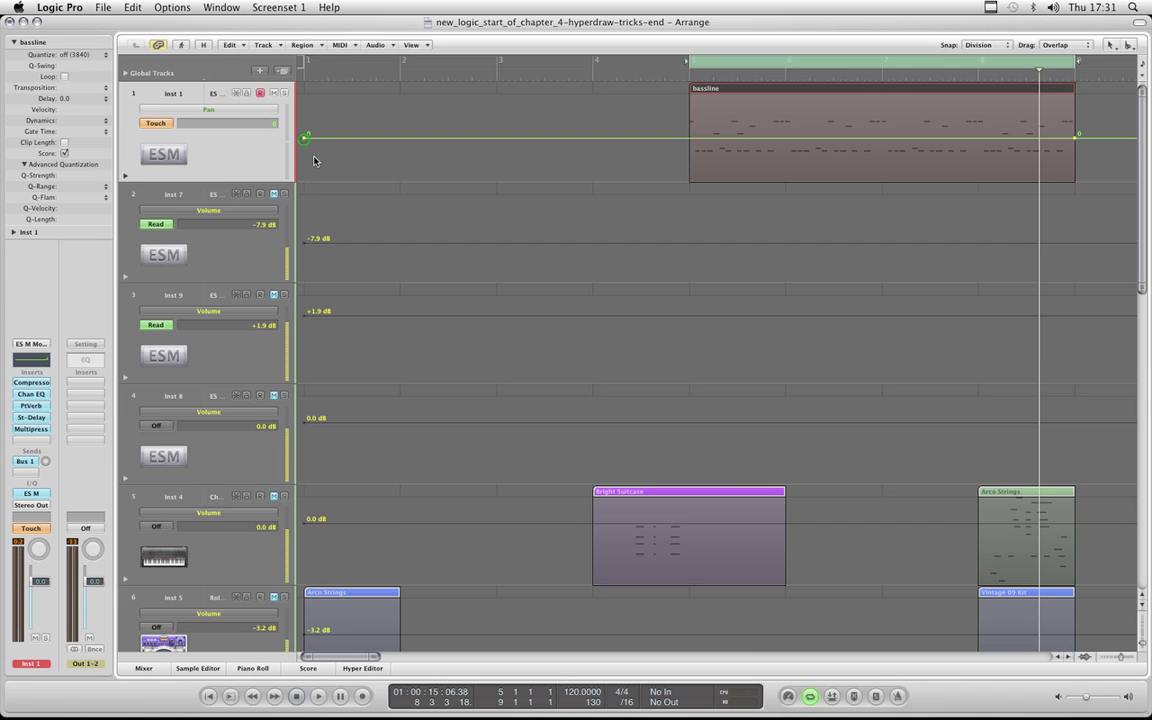
{"action": "left_click", "coordinate": [304, 137]}
{"action": "left_click", "coordinate": [1075, 135]}
{"action": "left_click", "coordinate": [304, 137]}
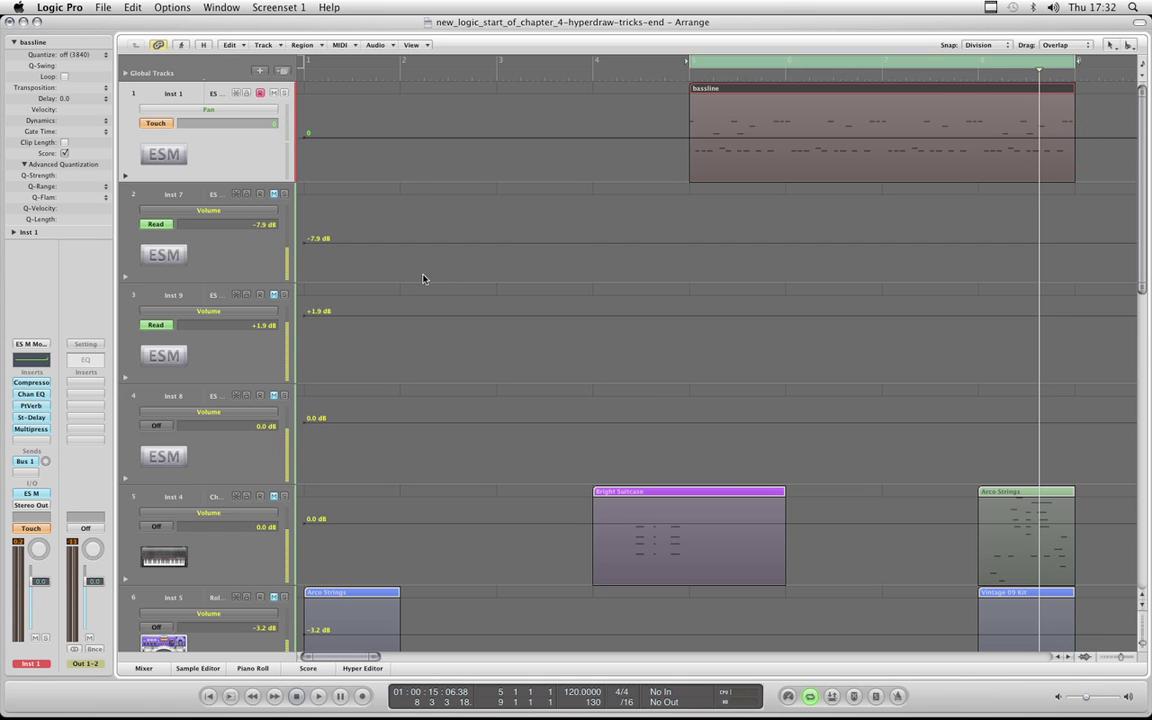
Open the bassline region in the Piano Roll and enlarge the Hyperdraw area with the Pan wave.
{"action": "double_click", "coordinate": [733, 92]}
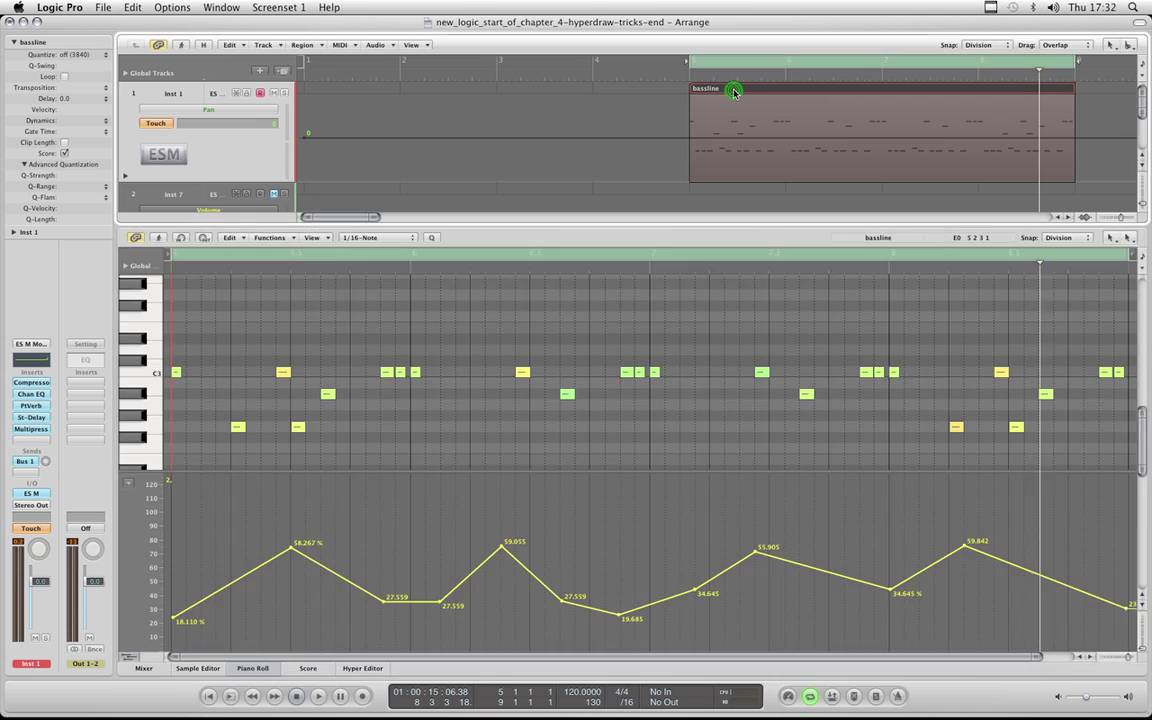
{"action": "double_click", "coordinate": [735, 93]}
{"action": "double_click", "coordinate": [738, 93]}
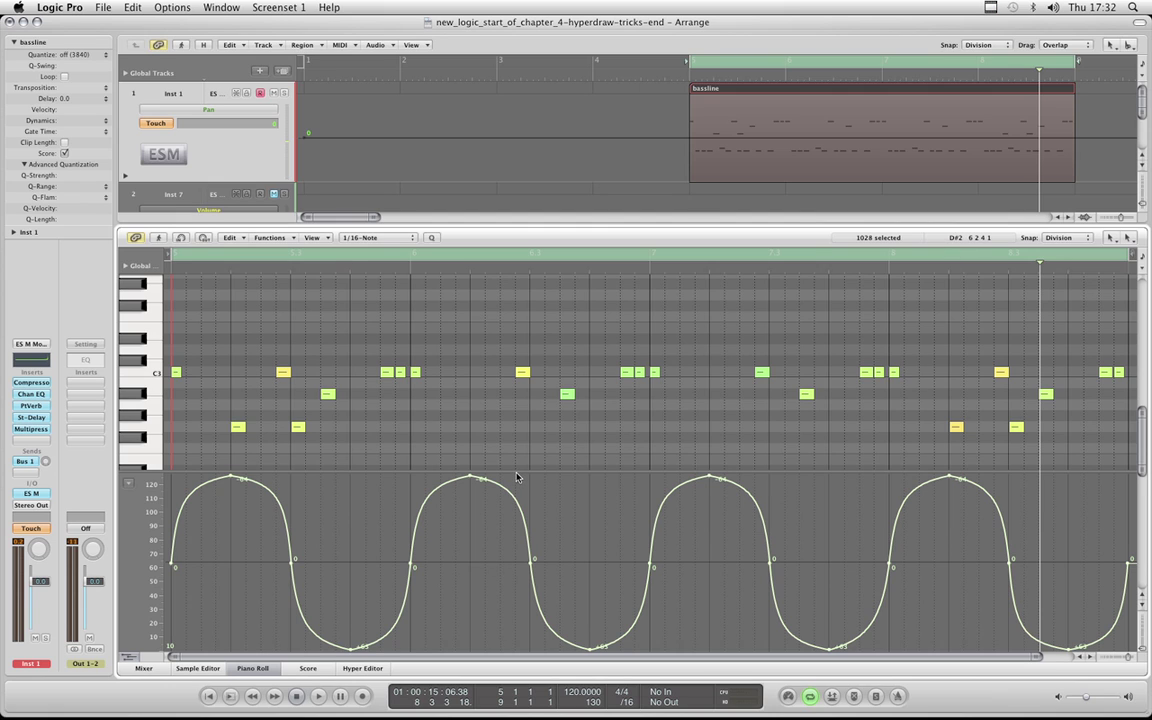
{"action": "left_click_drag", "start_coordinate": [516, 472], "coordinate": [516, 453]}
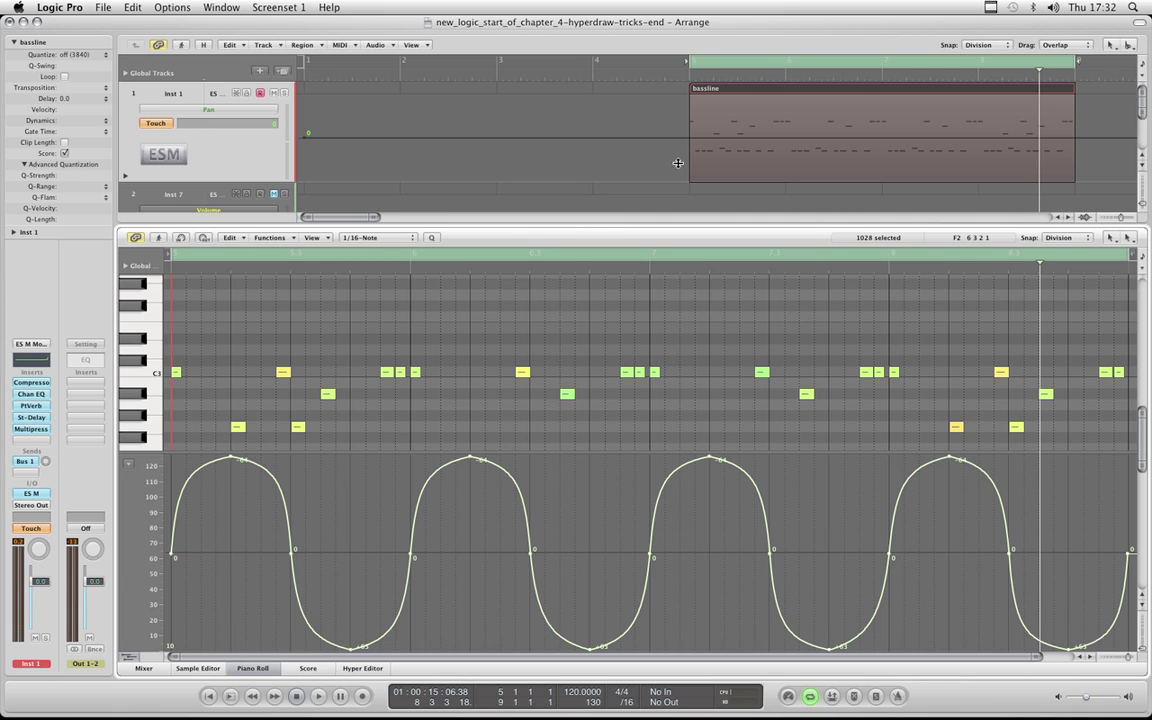
{"action": "mouse_move", "coordinate": [340, 660]}
{"action": "left_mouse_down"}
{"action": "mouse_move", "coordinate": [301, 656]}
{"action": "mouse_move", "coordinate": [296, 541]}
{"action": "left_mouse_up"}
{"action": "left_click_drag", "start_coordinate": [629, 452], "coordinate": [629, 461]}
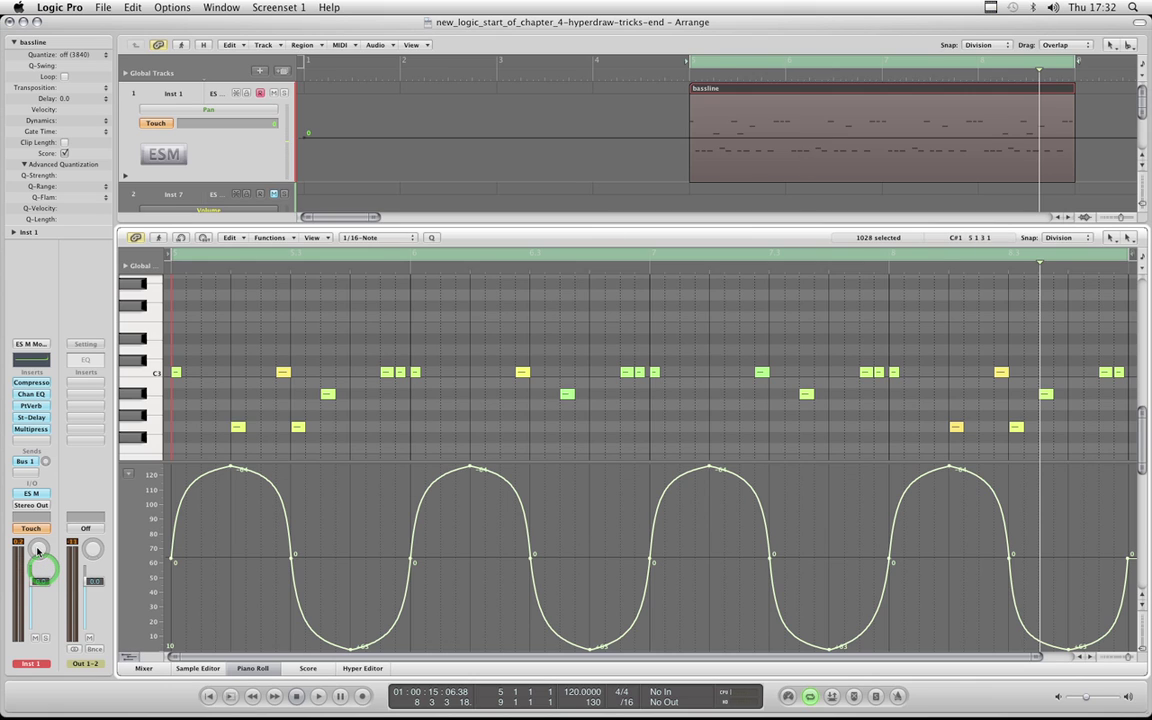
Play back the bassline to check how the region's Pan wave drives the Inst 1 pan knob.
{"action": "key", "text": "space"}
{"action": "left_click_drag", "start_coordinate": [38, 548], "coordinate": [38, 549]}
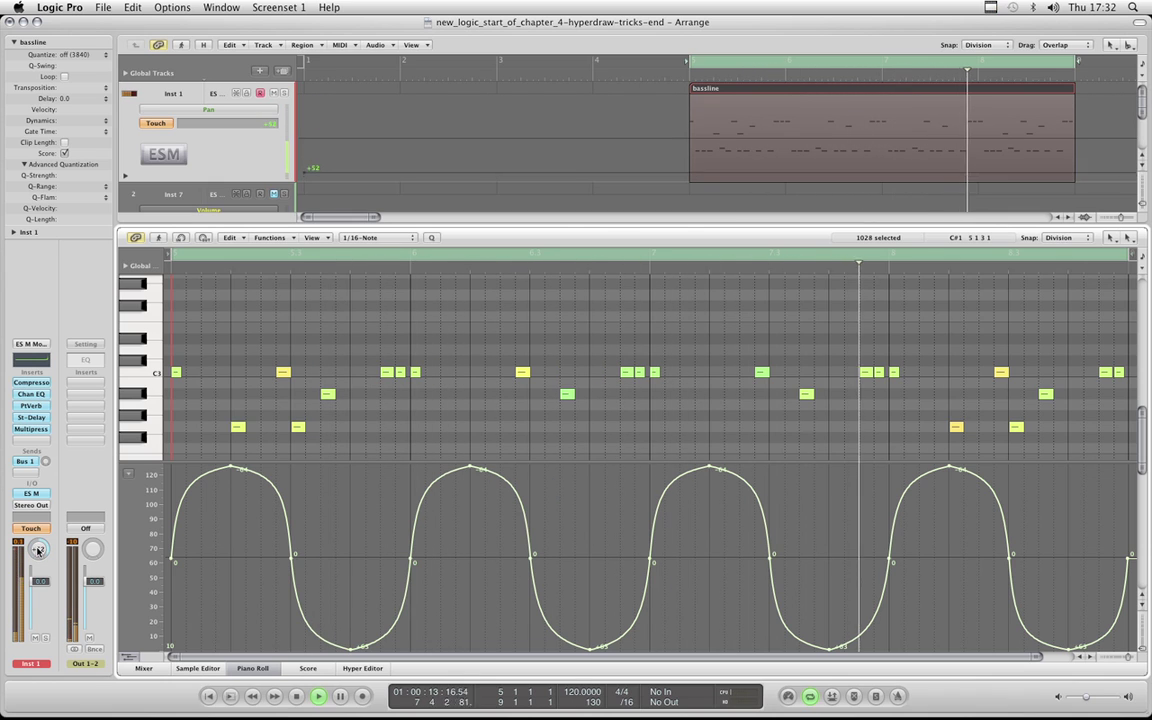
{"action": "key", "text": "space"}
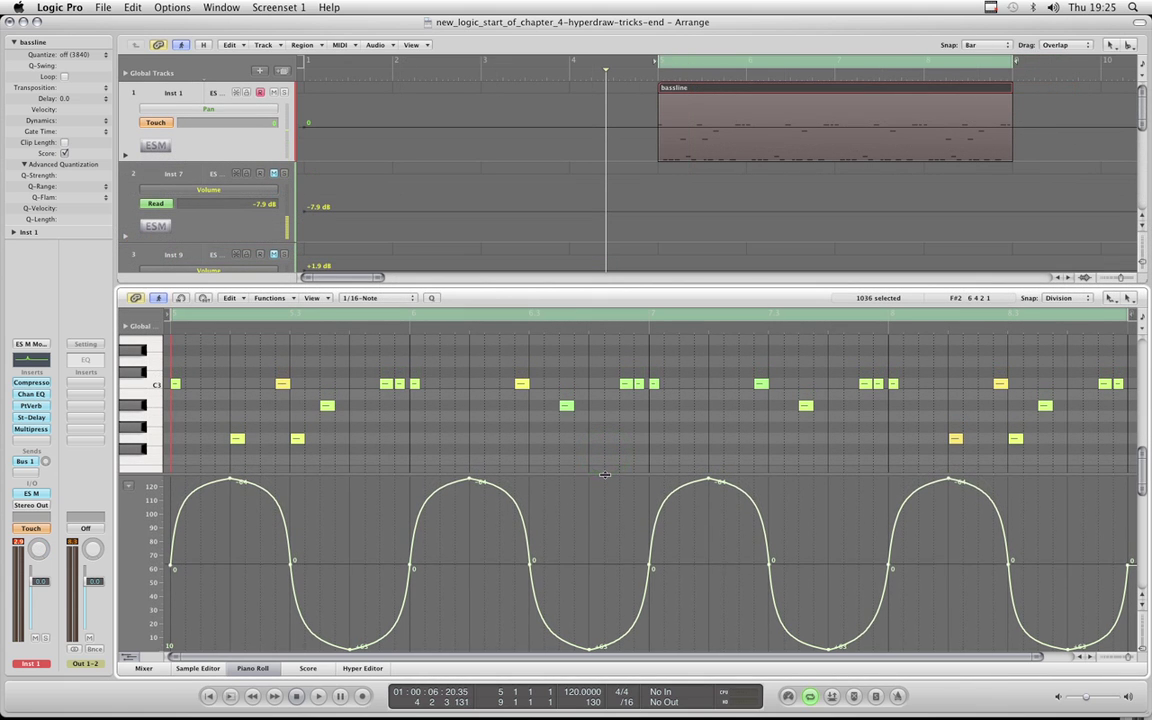
Switch to the waves project, reposition its window, and select track 2 with the four-cycle Cutoff sine wave.
{"action": "left_click_drag", "start_coordinate": [605, 475], "coordinate": [606, 466]}
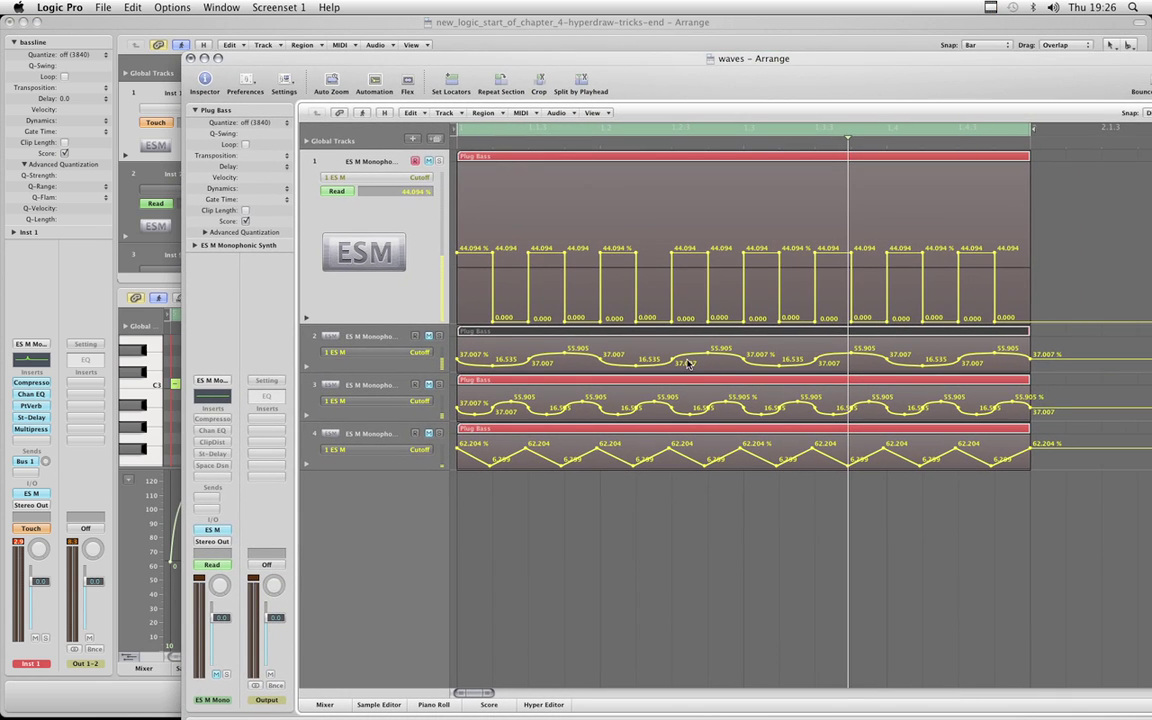
{"action": "left_click", "coordinate": [423, 369]}
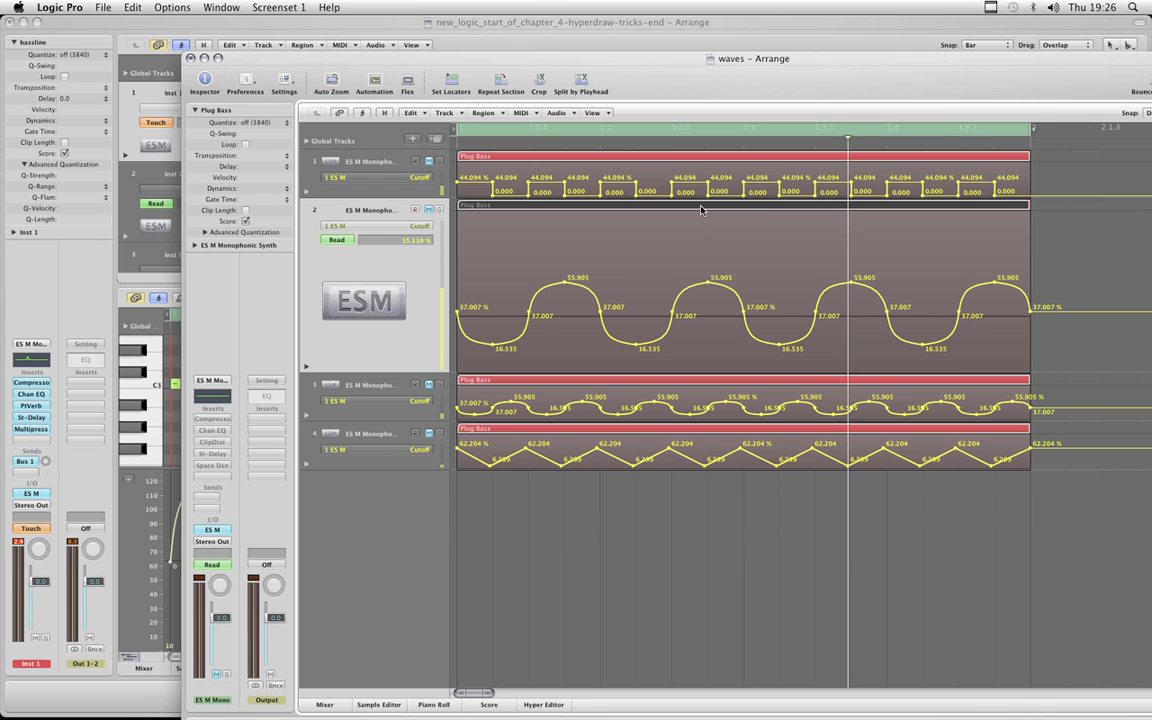
{"action": "double_click", "coordinate": [571, 64]}
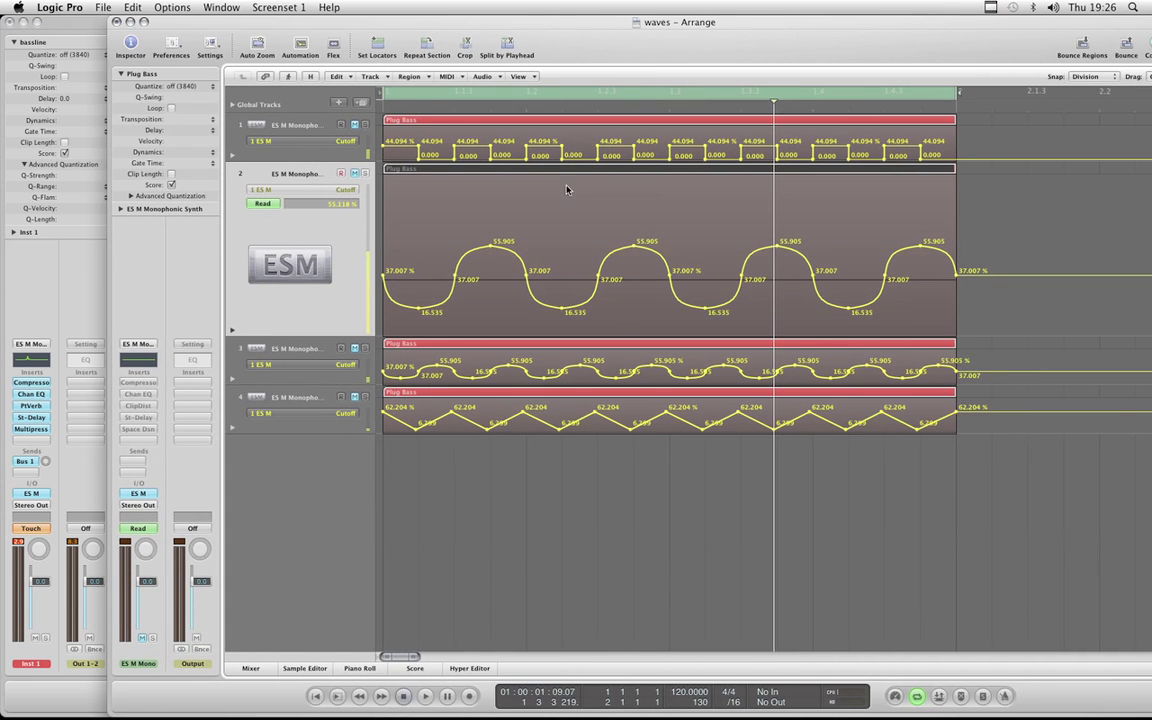
{"action": "left_click", "coordinate": [553, 168]}
{"action": "mouse_move", "coordinate": [532, 25]}
{"action": "left_mouse_down"}
{"action": "mouse_move", "coordinate": [939, 61]}
{"action": "mouse_move", "coordinate": [457, 25]}
{"action": "left_mouse_up"}
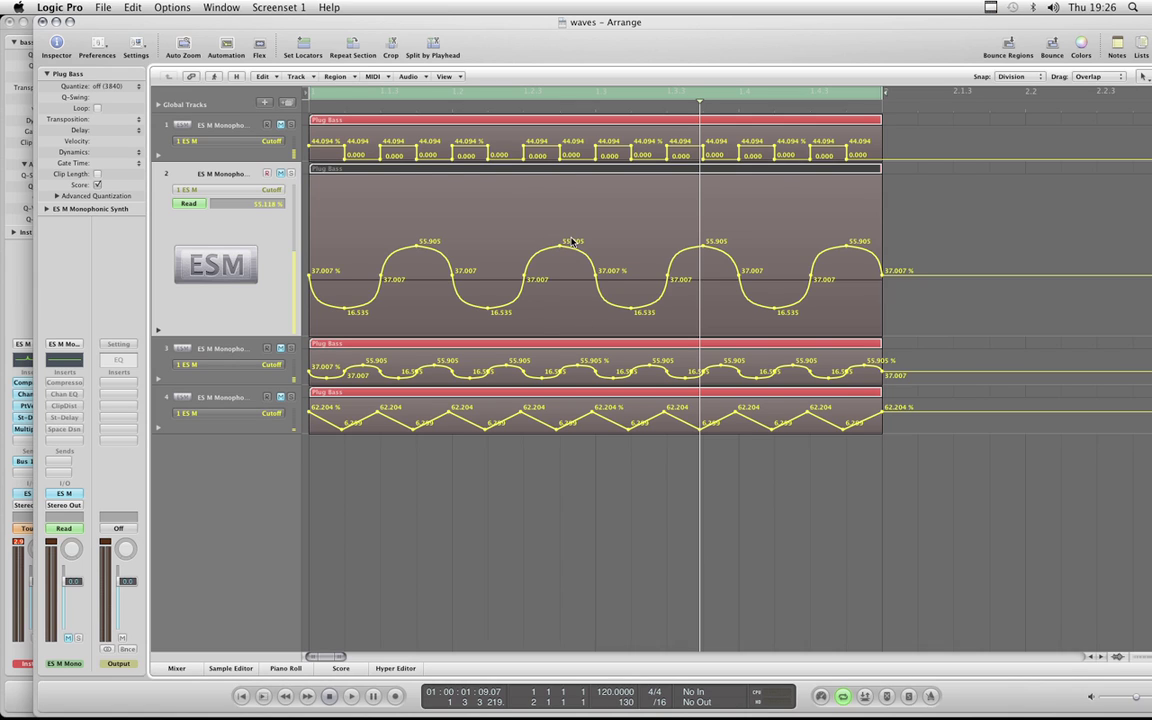
Move track 2's visible Cutoff automation into its Plug Bass region.
{"action": "left_click", "coordinate": [459, 172]}
{"action": "left_click", "coordinate": [297, 77]}
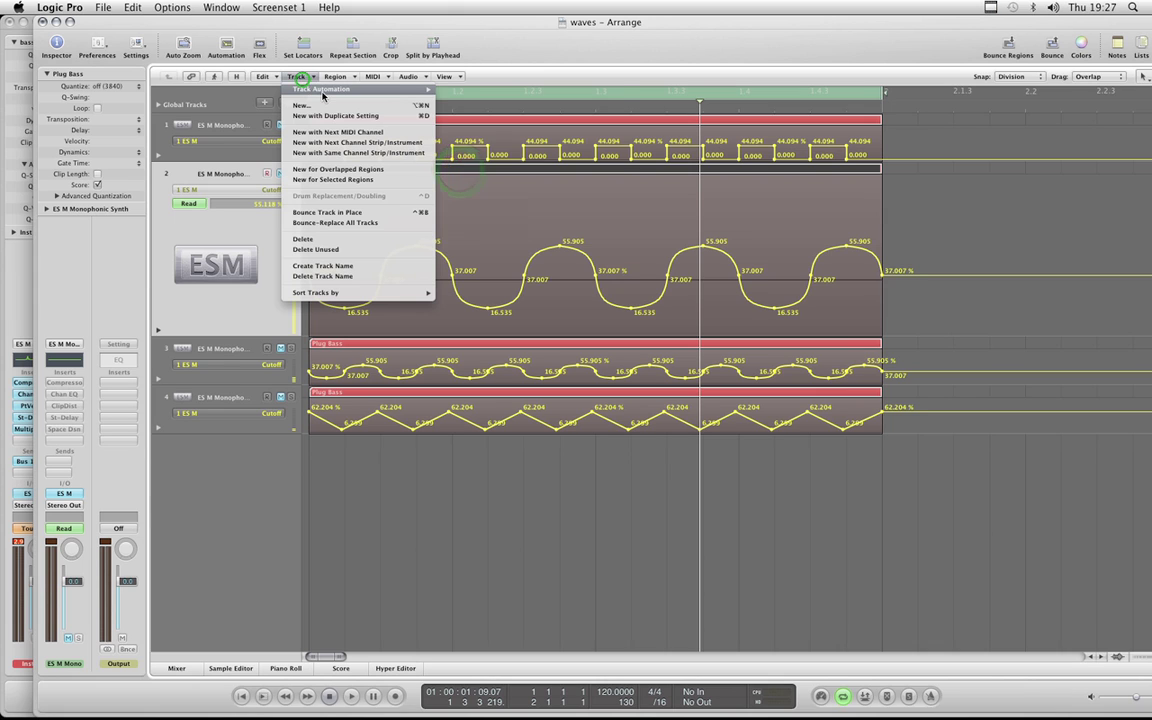
{"action": "mouse_move", "coordinate": [323, 96]}
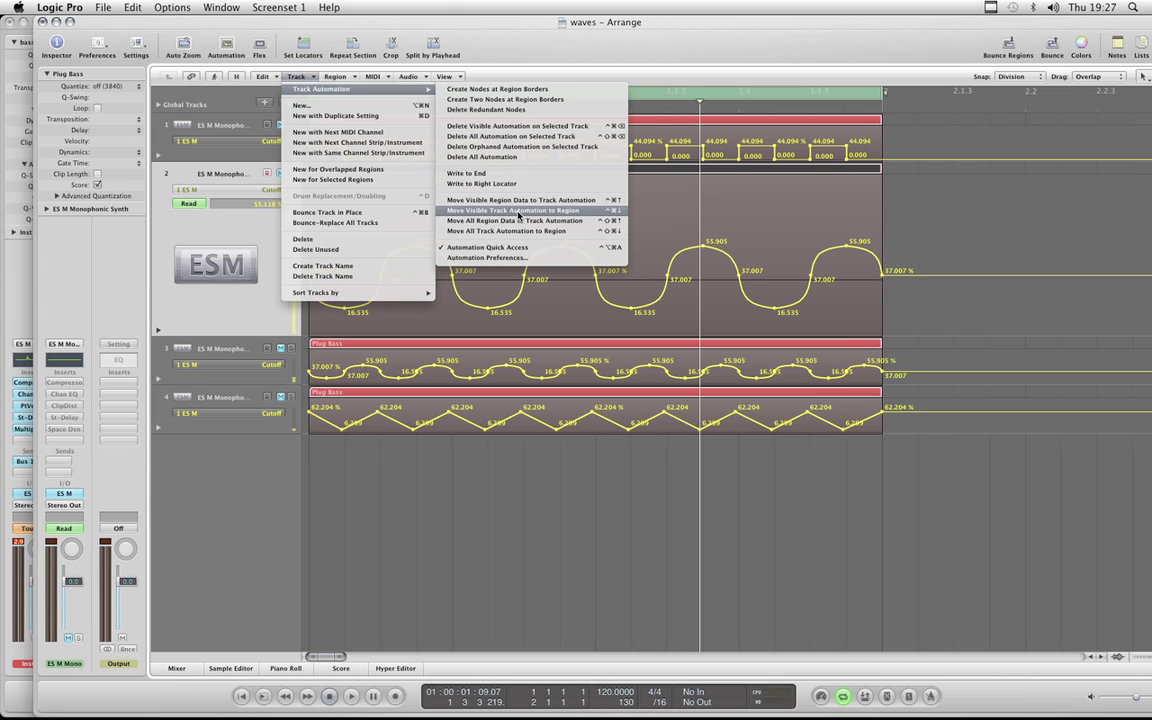
{"action": "left_click", "coordinate": [518, 212]}
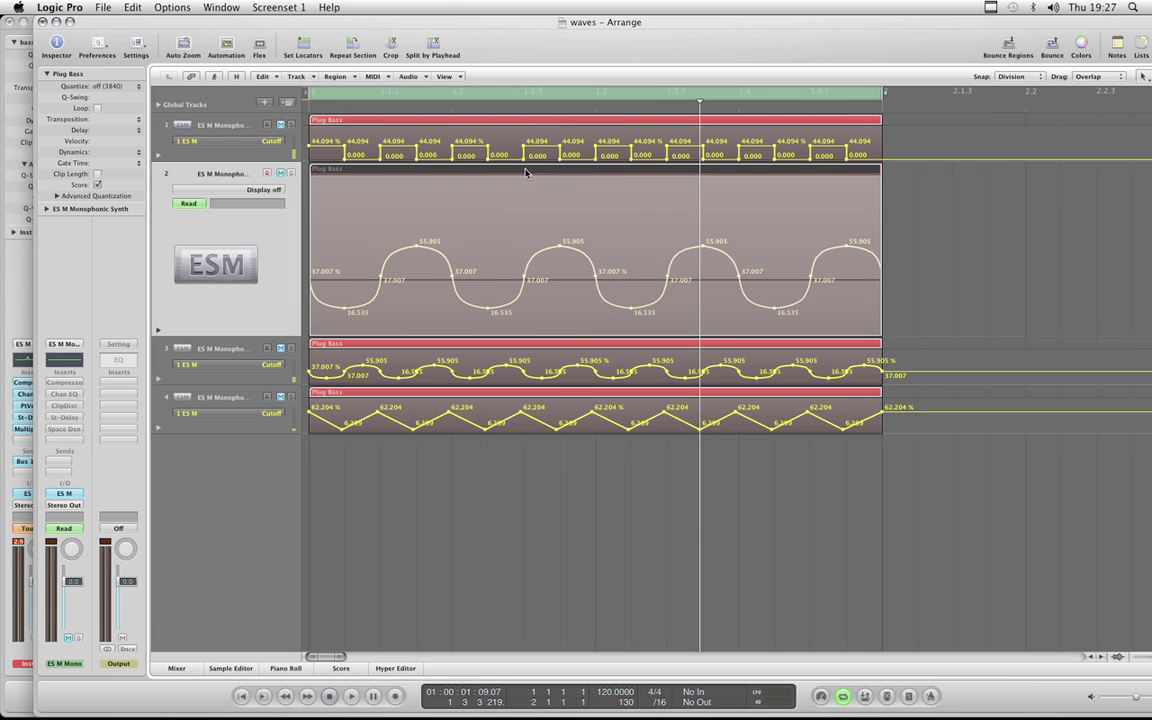
Copy track 2's Plug Bass region and return to the new_logic_start_of_chapter_4-hyperdraw-tricks-end project.
{"action": "left_click", "coordinate": [893, 169]}
{"action": "left_click", "coordinate": [826, 178]}
{"action": "left_click", "coordinate": [885, 172]}
{"action": "key", "text": "super+s"}
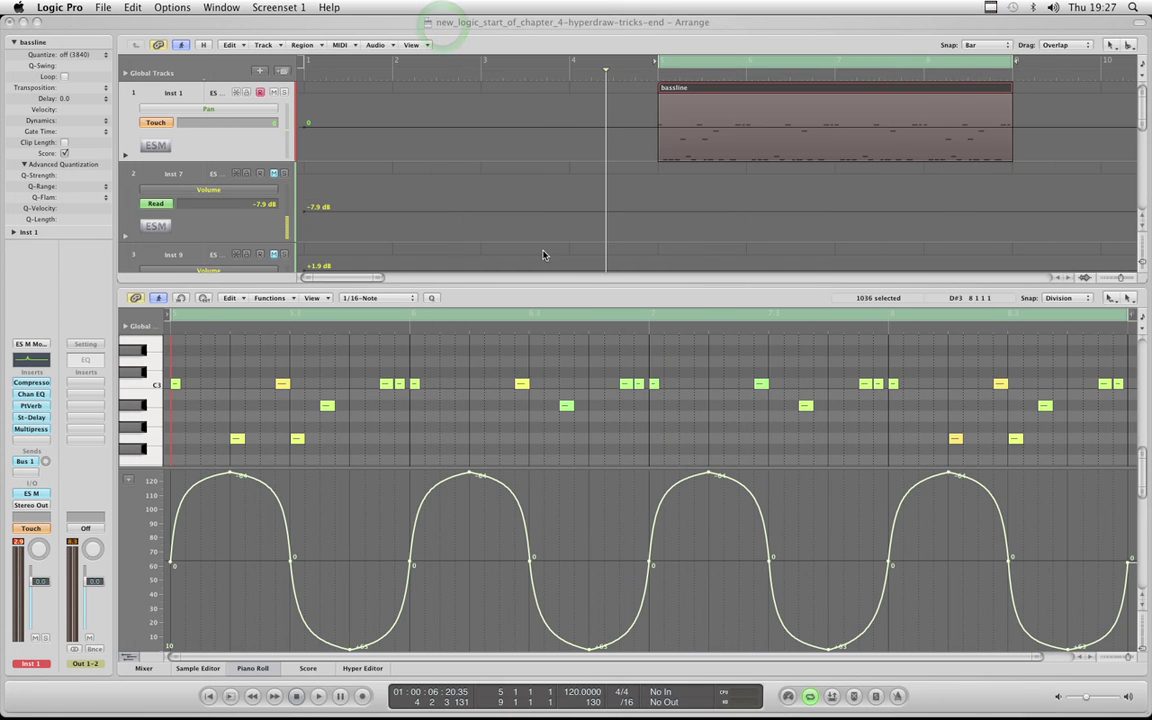
Close the Piano Roll and paste the Plug Bass region at bar 11 on Inst 1 without copying automation data.
{"action": "left_click", "coordinate": [264, 669]}
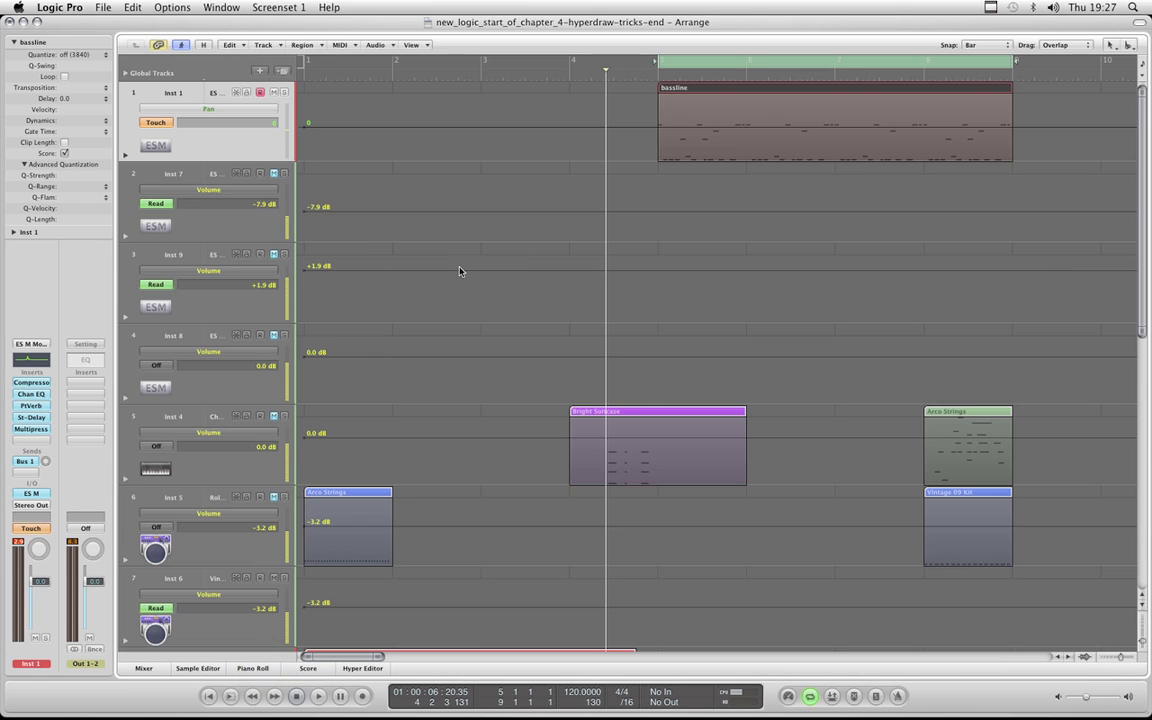
{"action": "left_click", "coordinate": [534, 288], "text": "ctrl+alt"}
{"action": "left_click", "coordinate": [778, 70]}
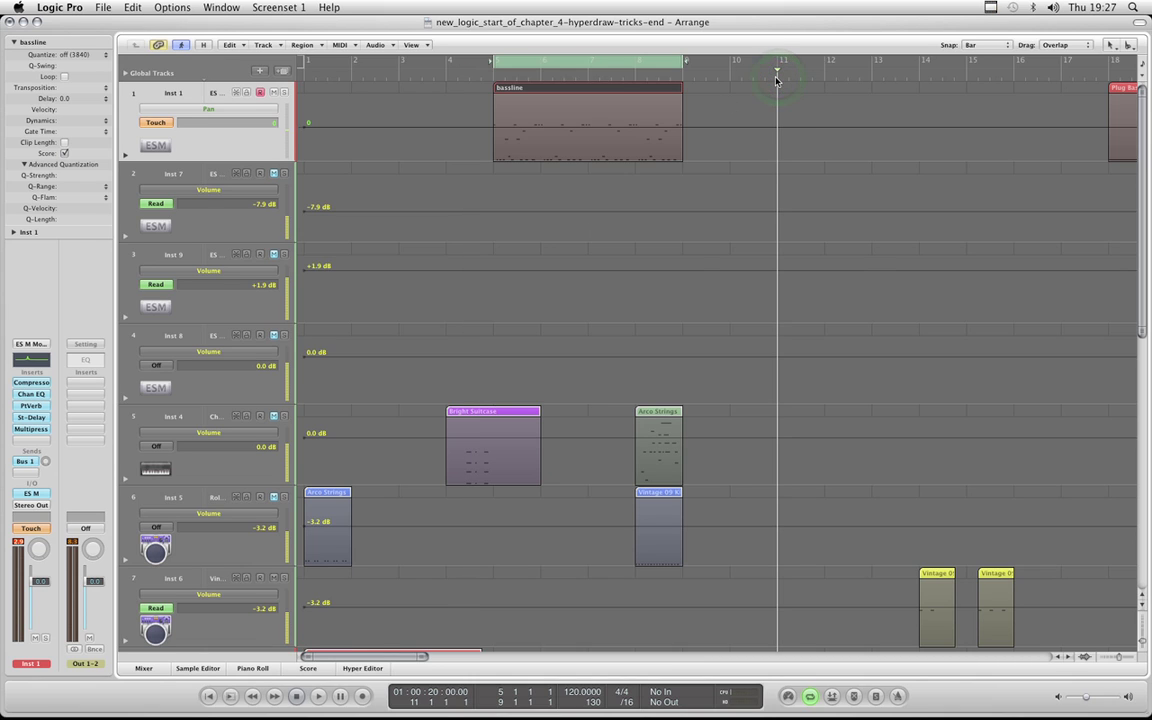
{"action": "key", "text": "super+v"}
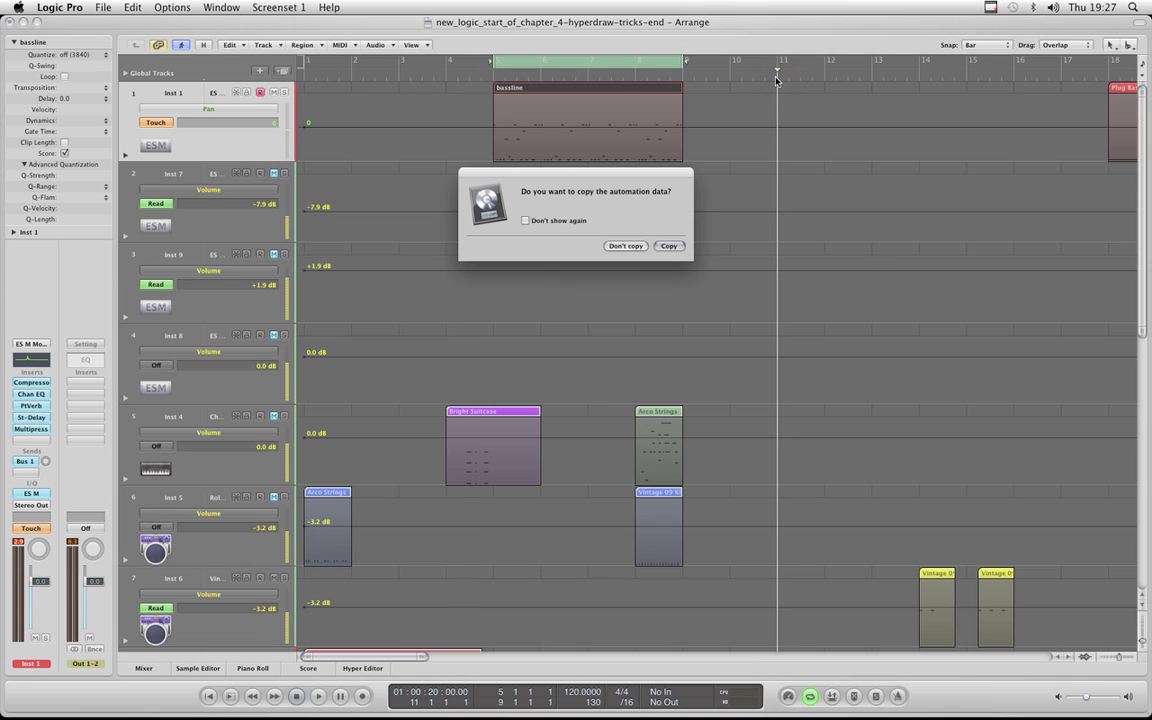
{"action": "left_click", "coordinate": [626, 246]}
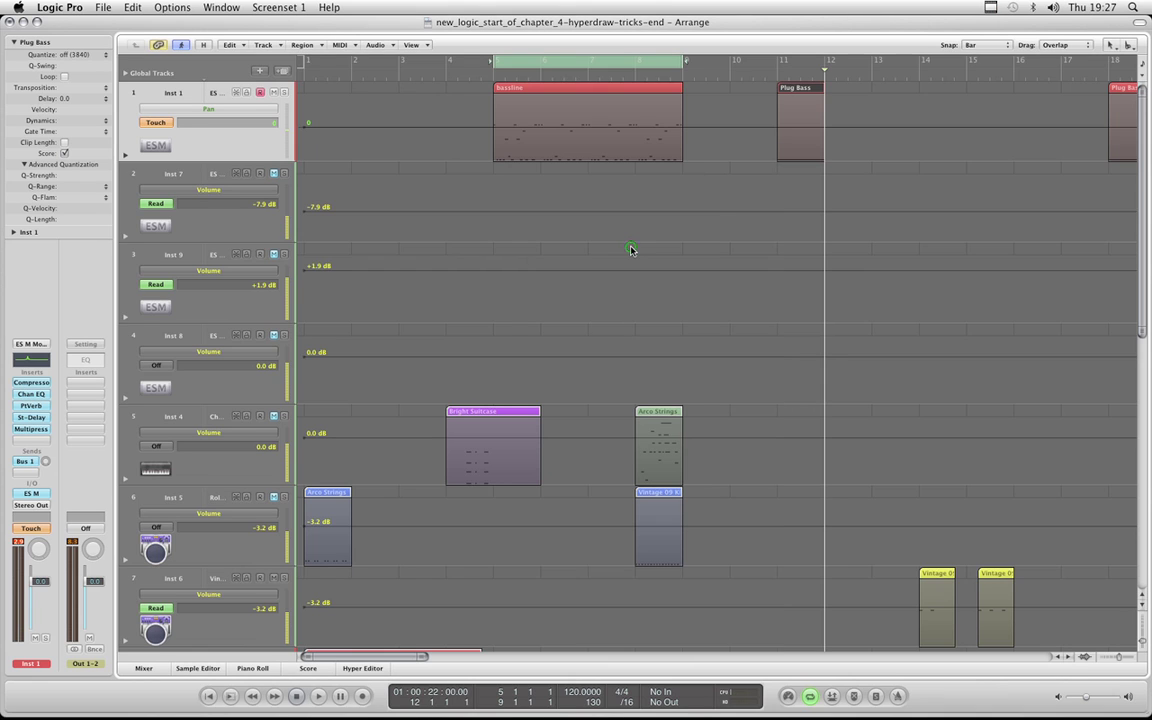
Open the pasted Plug Bass region in the Piano Roll and delete its long C2 note using the Pointer Tool.
{"action": "double_click", "coordinate": [800, 89]}
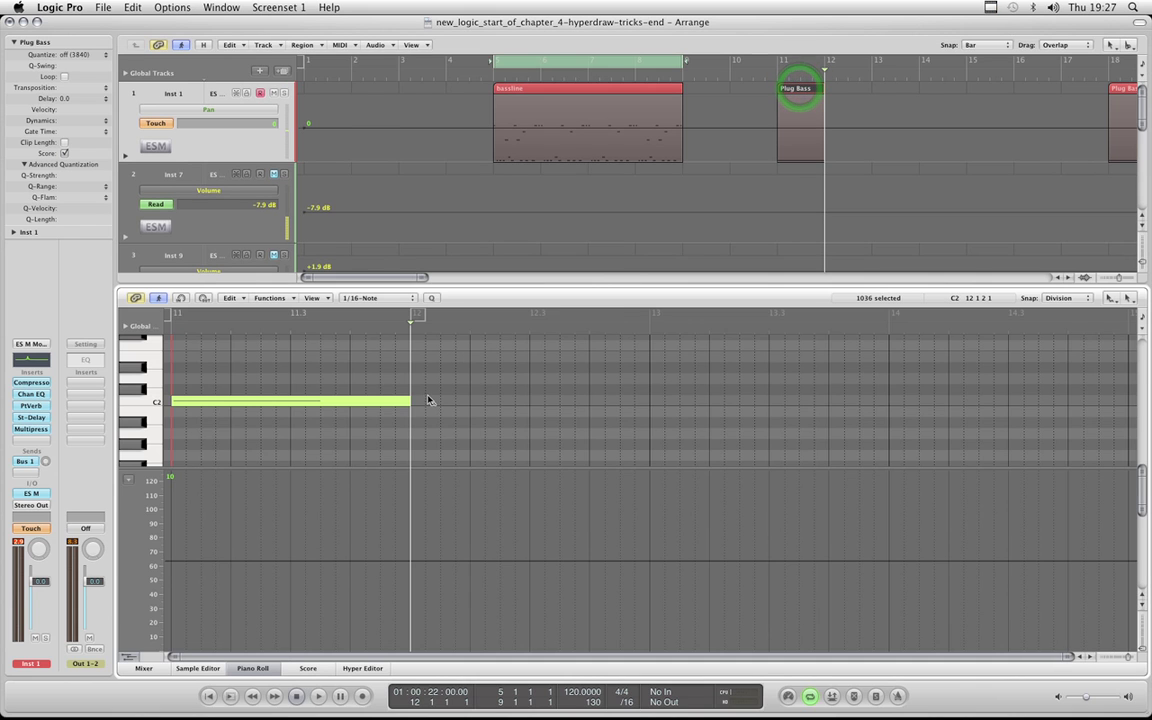
{"action": "right_click", "coordinate": [431, 389]}
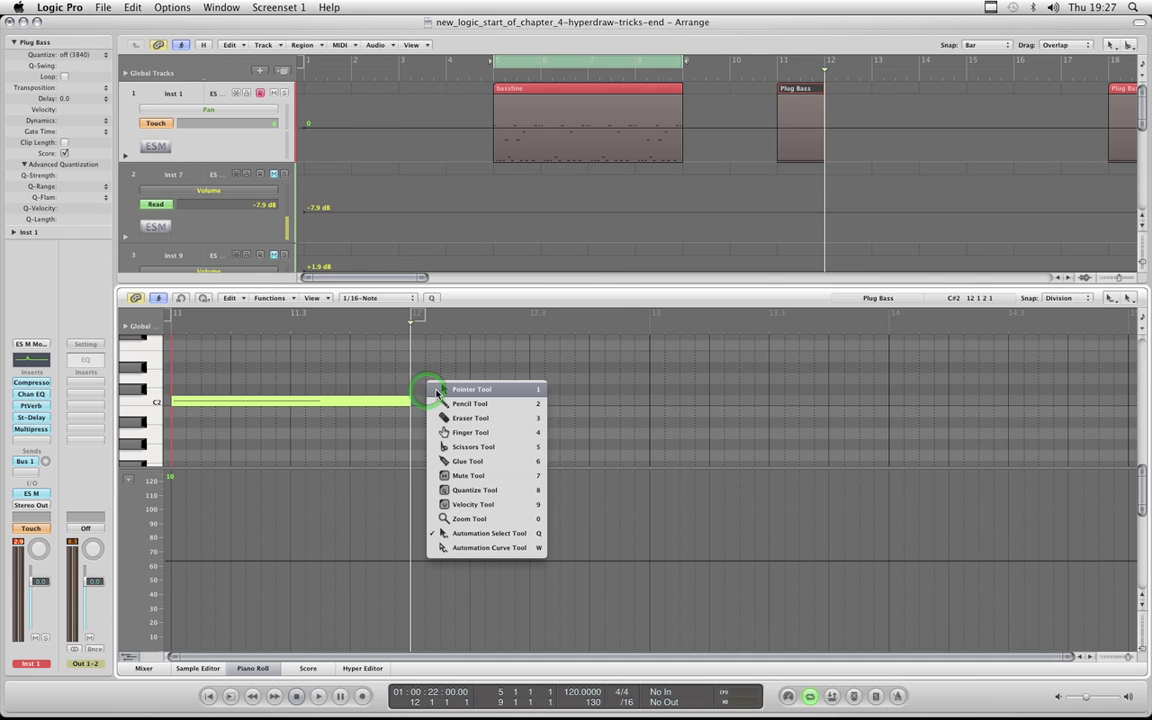
{"action": "left_click", "coordinate": [440, 389]}
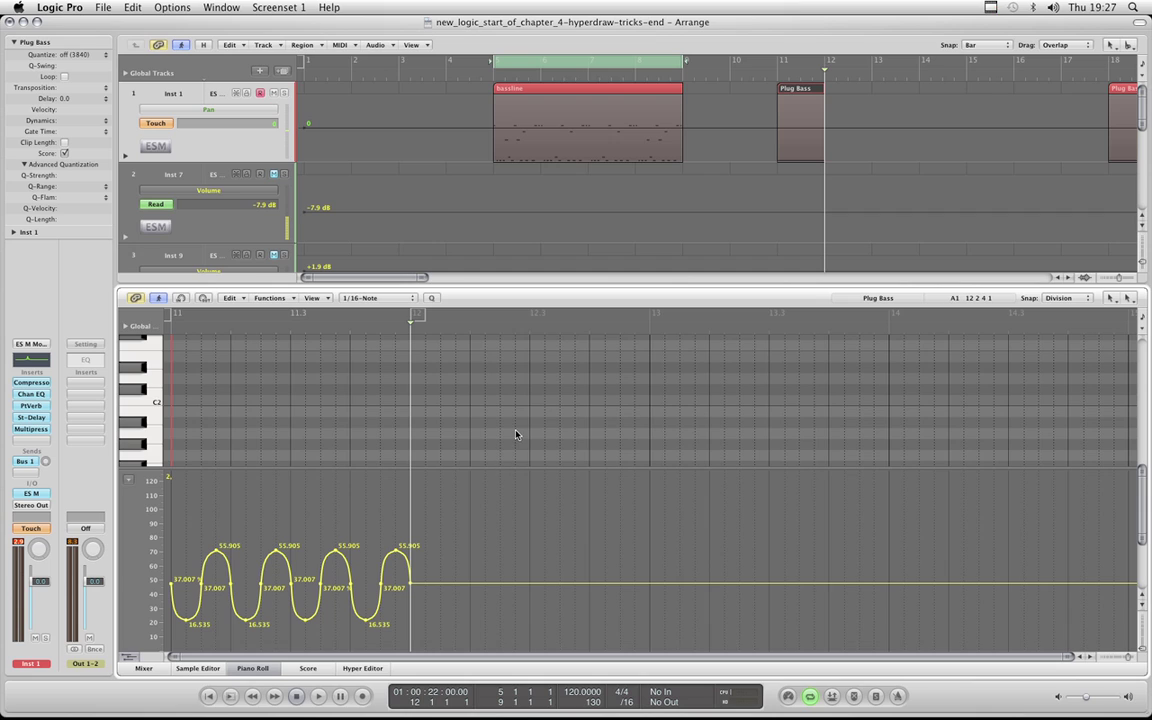
Extend the end of the Plug Bass region on Inst 1 to bar 13.
{"action": "key", "text": "Escape"}
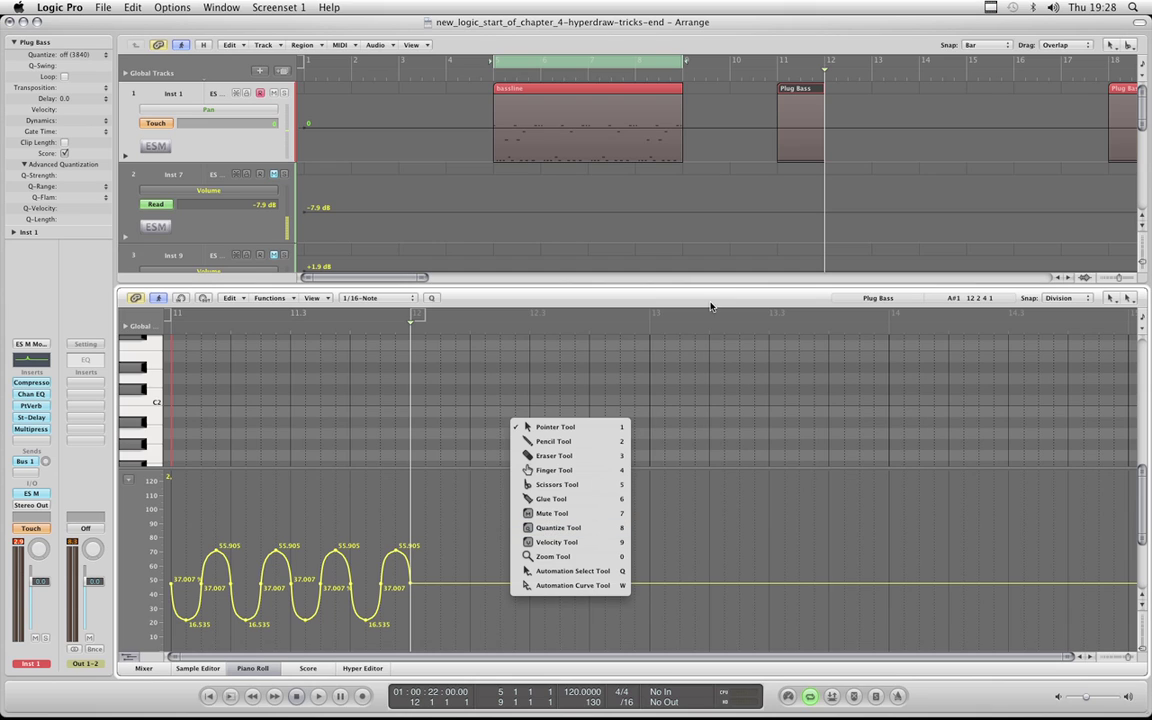
{"action": "key", "text": "Escape"}
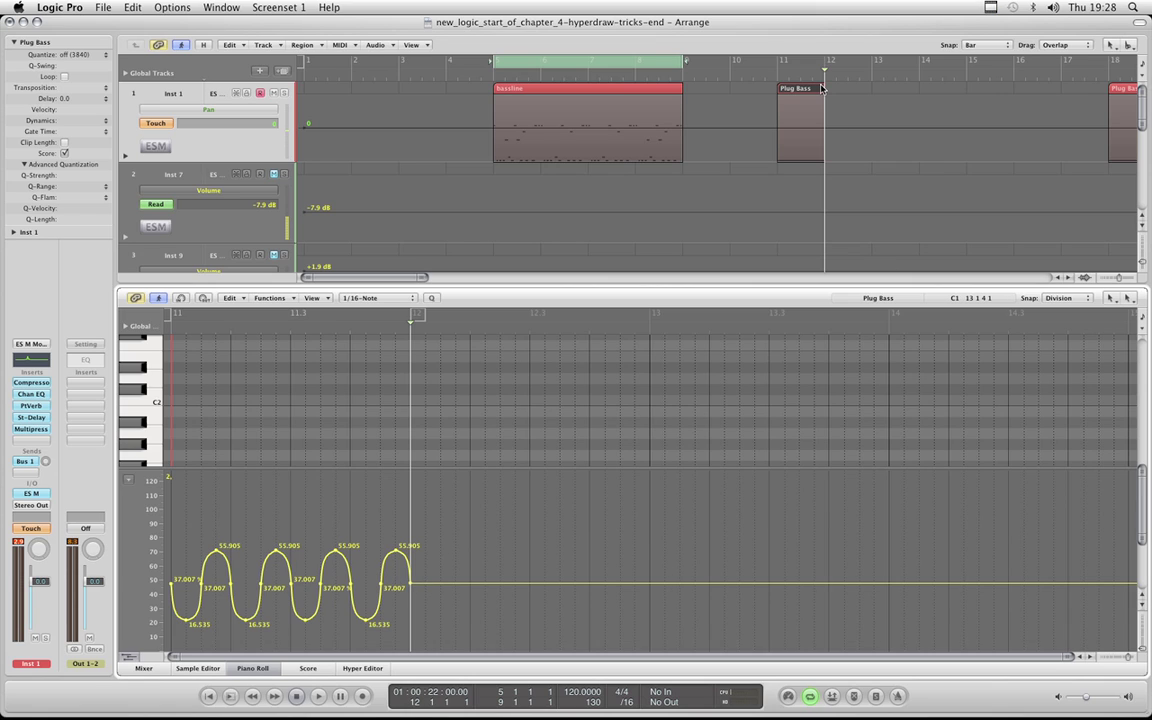
{"action": "left_click_drag", "start_coordinate": [826, 74], "coordinate": [918, 77]}
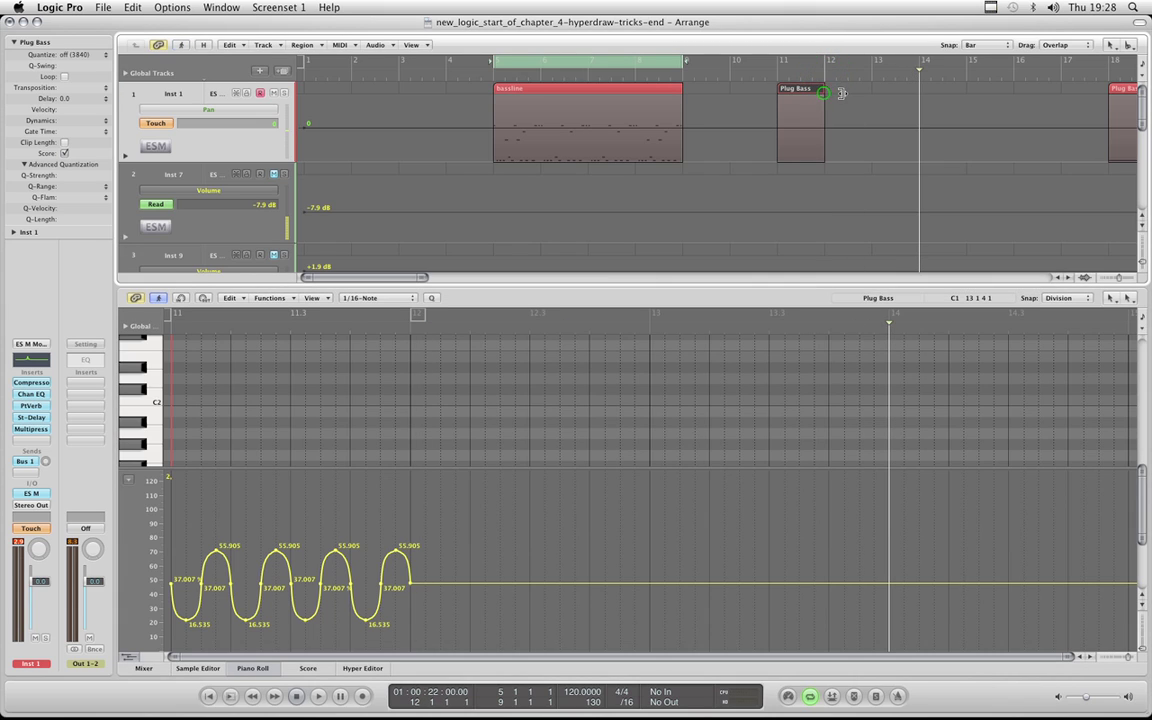
{"action": "left_click_drag", "start_coordinate": [824, 93], "coordinate": [860, 93]}
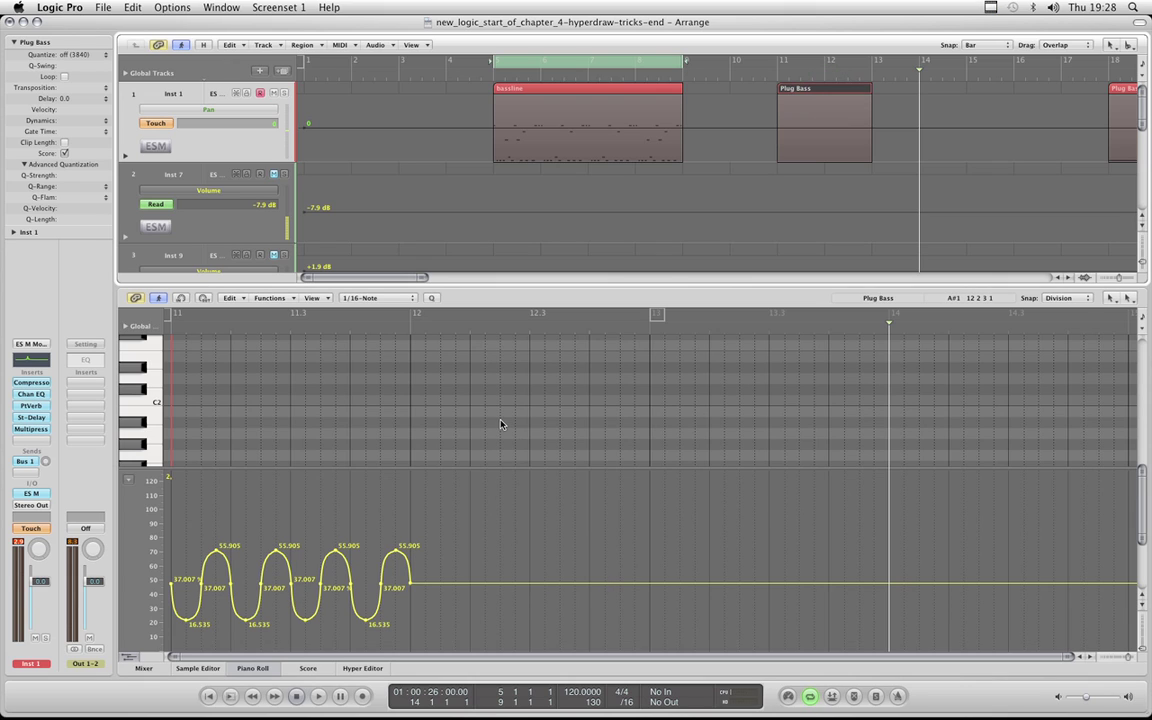
Select the Plug Bass region's whole Cutoff wave with the Automation Select Tool and apply the Half Speed transform to the selected events.
{"action": "key", "text": "Escape"}
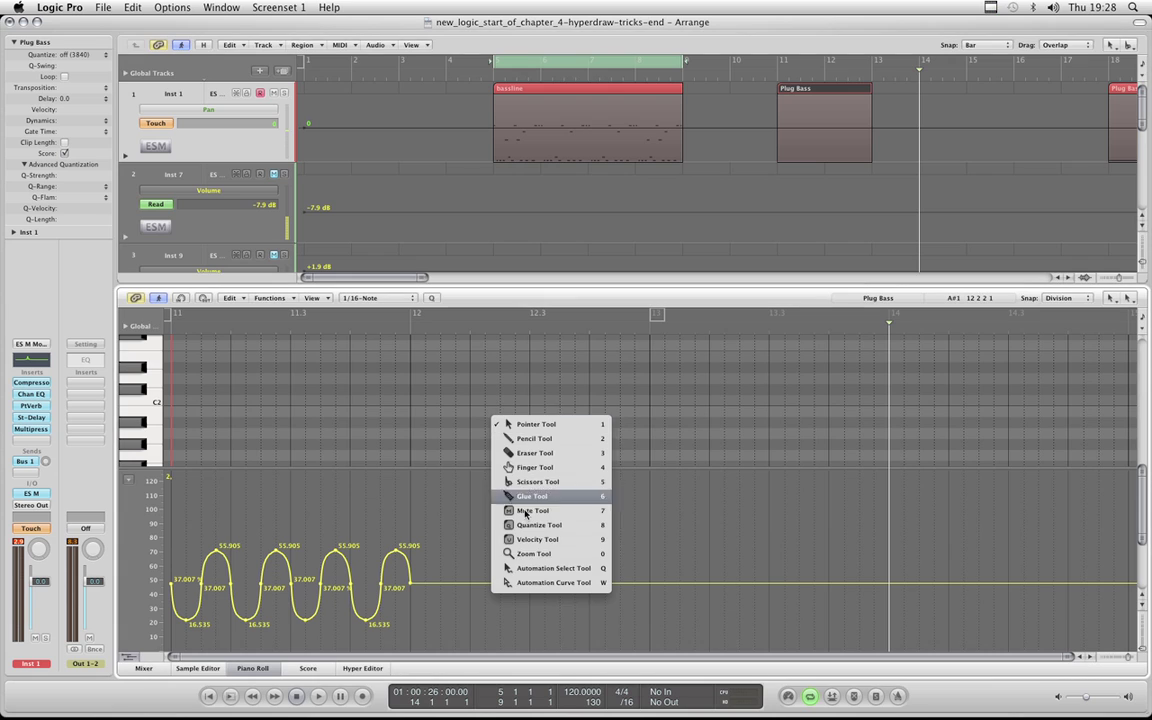
{"action": "left_click", "coordinate": [476, 563]}
{"action": "left_click_drag", "start_coordinate": [395, 638], "coordinate": [176, 637]}
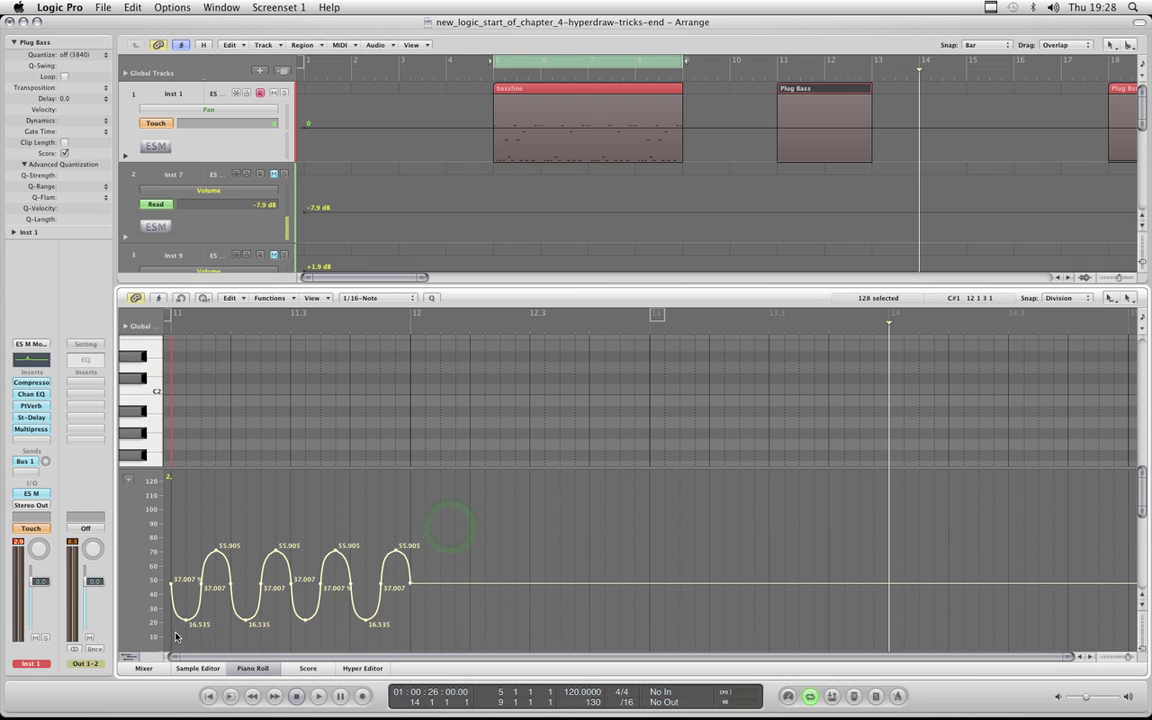
{"action": "left_click", "coordinate": [269, 298]}
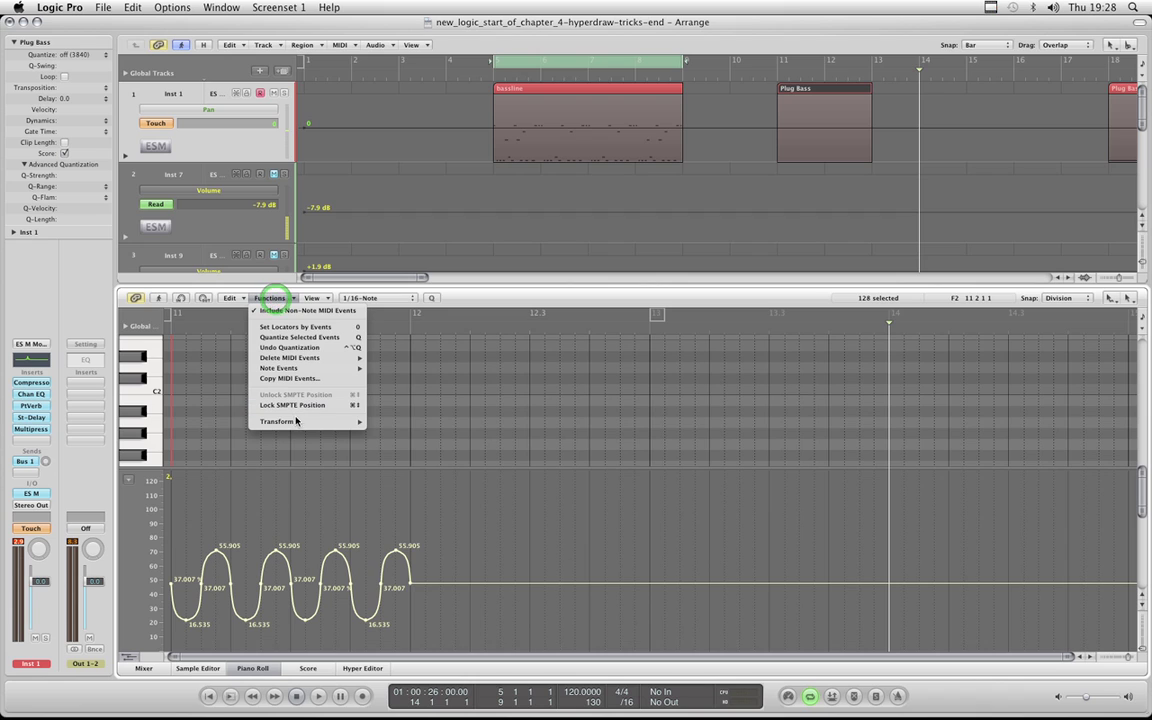
{"action": "mouse_move", "coordinate": [297, 422]}
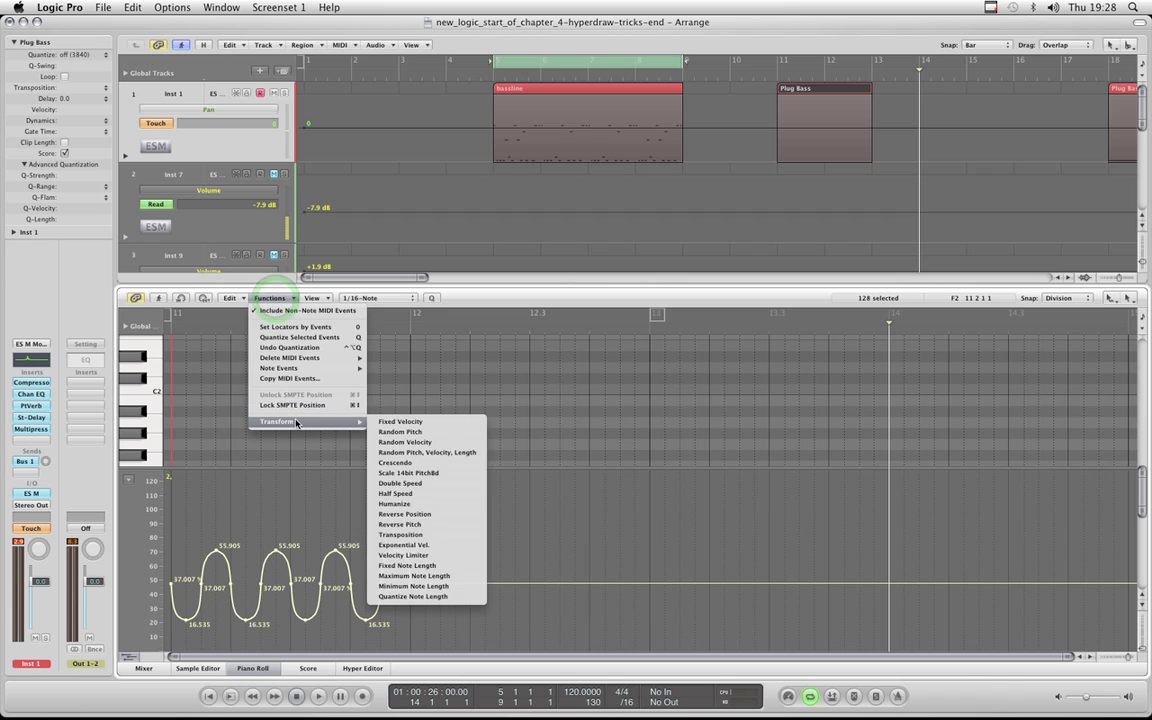
{"action": "left_click", "coordinate": [406, 497]}
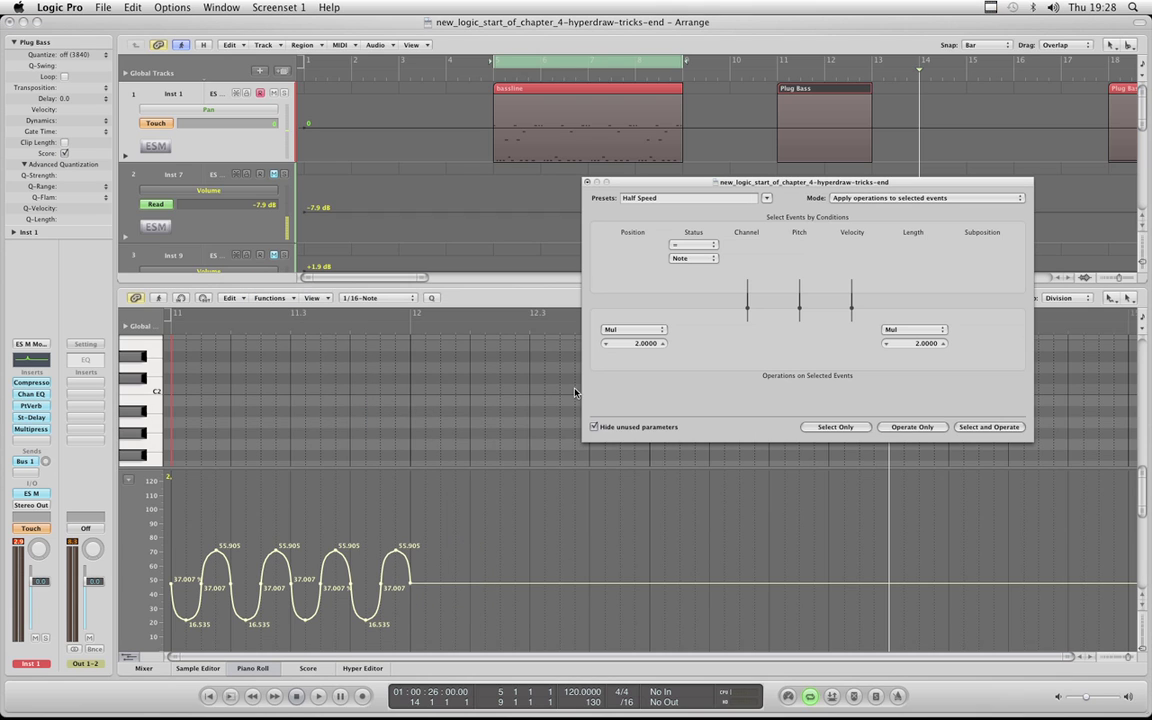
{"action": "left_click", "coordinate": [907, 432]}
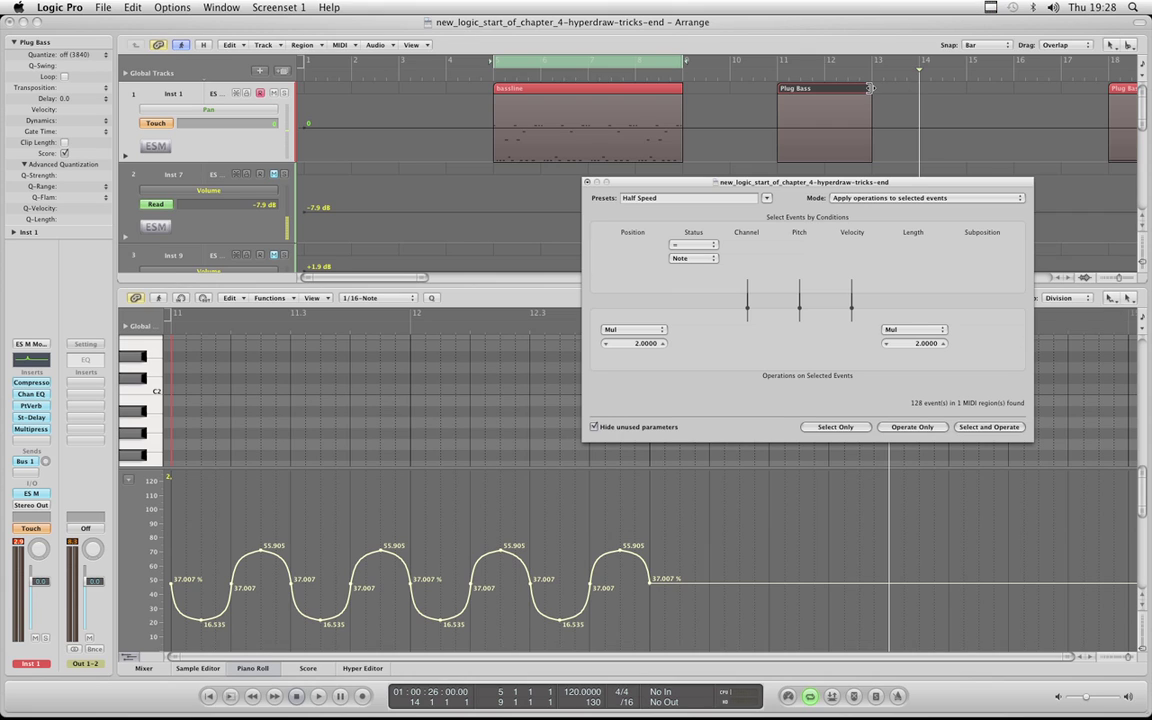
Extend the Plug Bass region to bar 15 and apply the Half Speed transform to its Cutoff wave once more.
{"action": "left_click_drag", "start_coordinate": [870, 88], "coordinate": [965, 89]}
{"action": "left_click", "coordinate": [913, 427]}
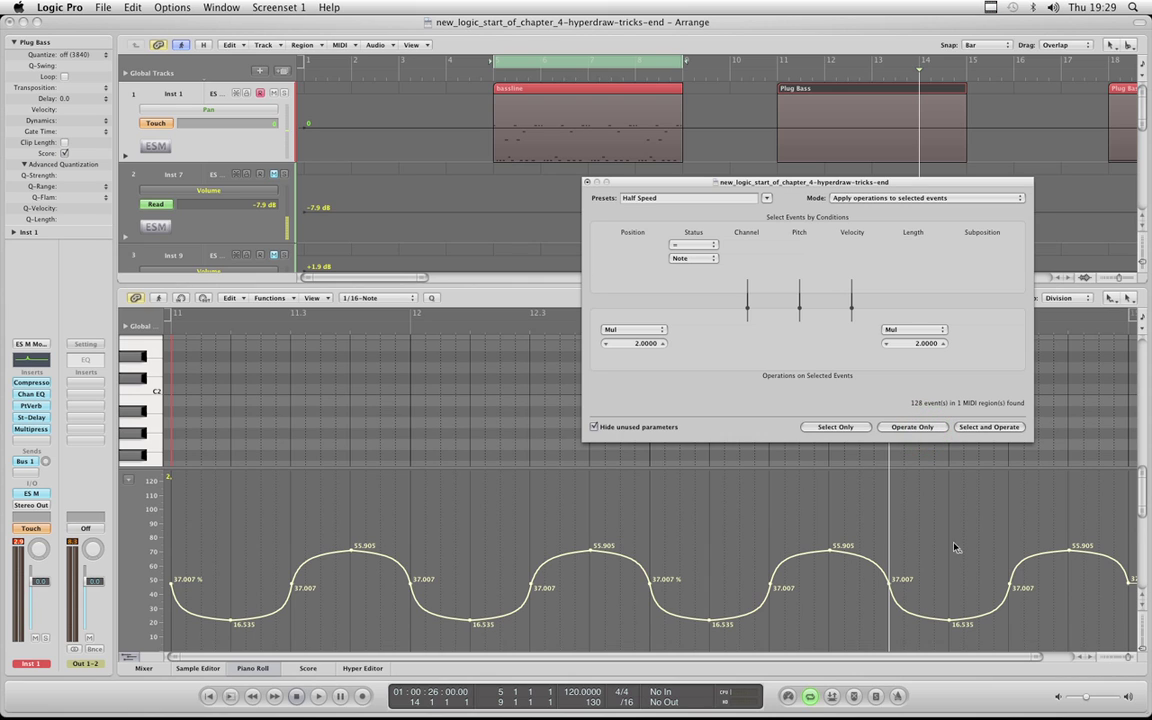
{"action": "left_click", "coordinate": [587, 182]}
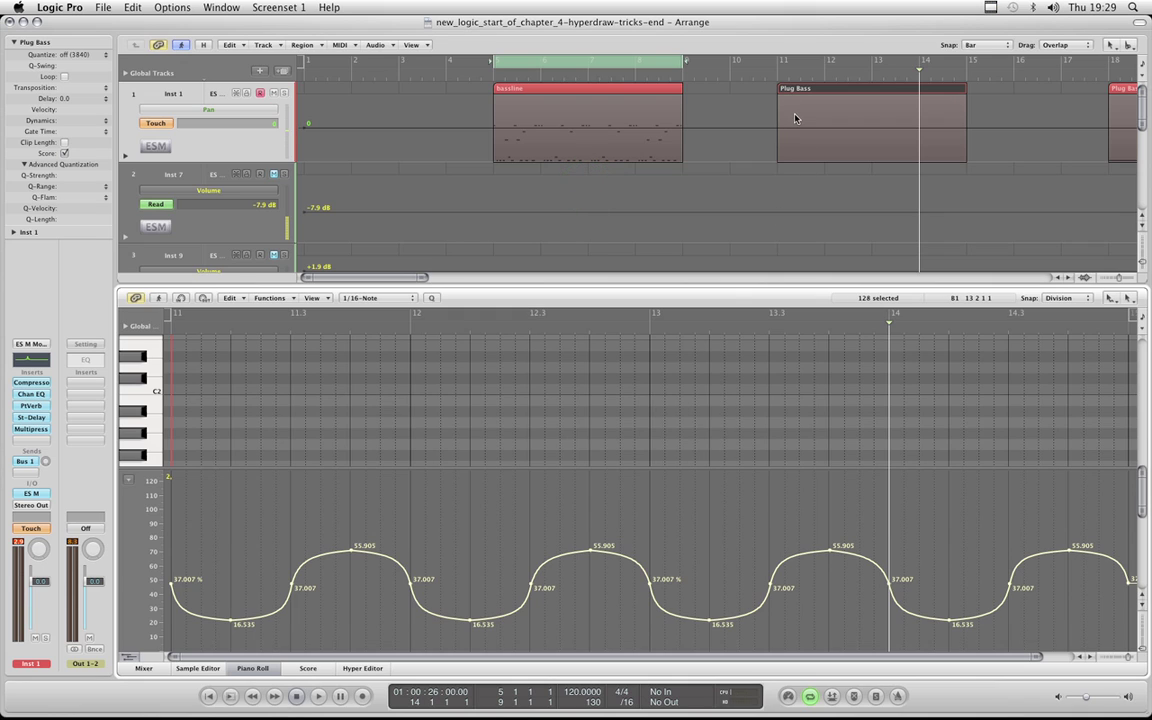
{"action": "left_click_drag", "start_coordinate": [726, 469], "coordinate": [726, 455]}
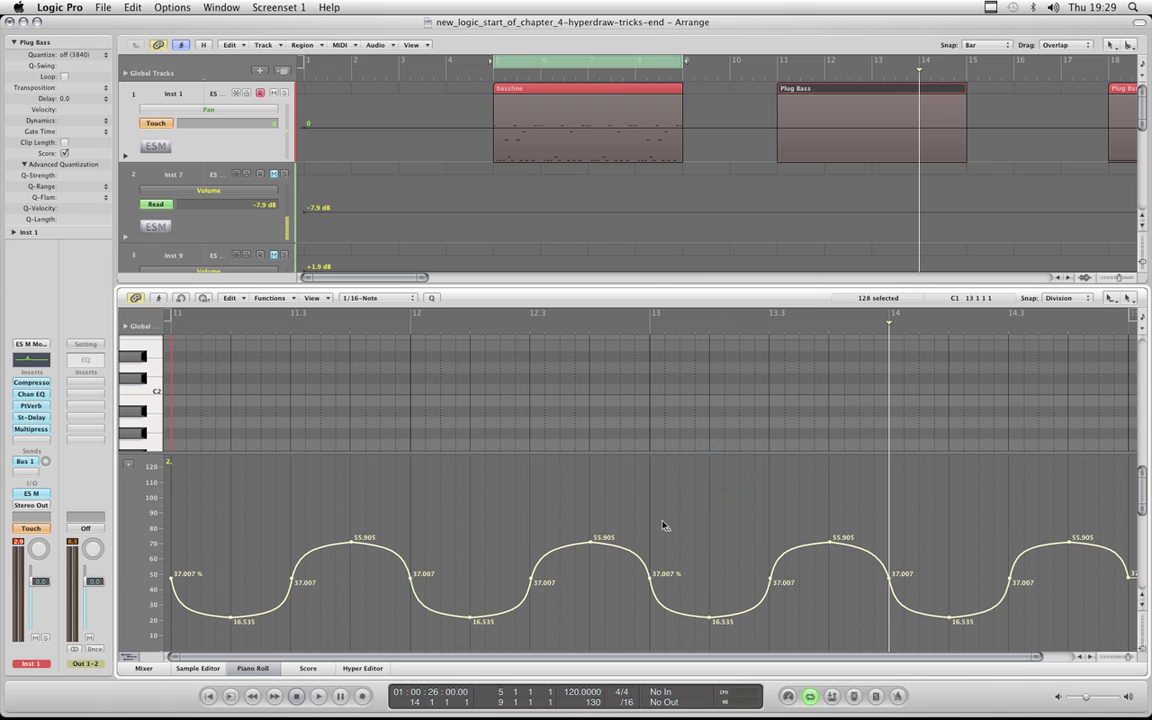
Close the Piano Roll and switch Inst 1's track automation display off, keeping the Plug Bass region selected.
{"action": "left_click", "coordinate": [820, 97]}
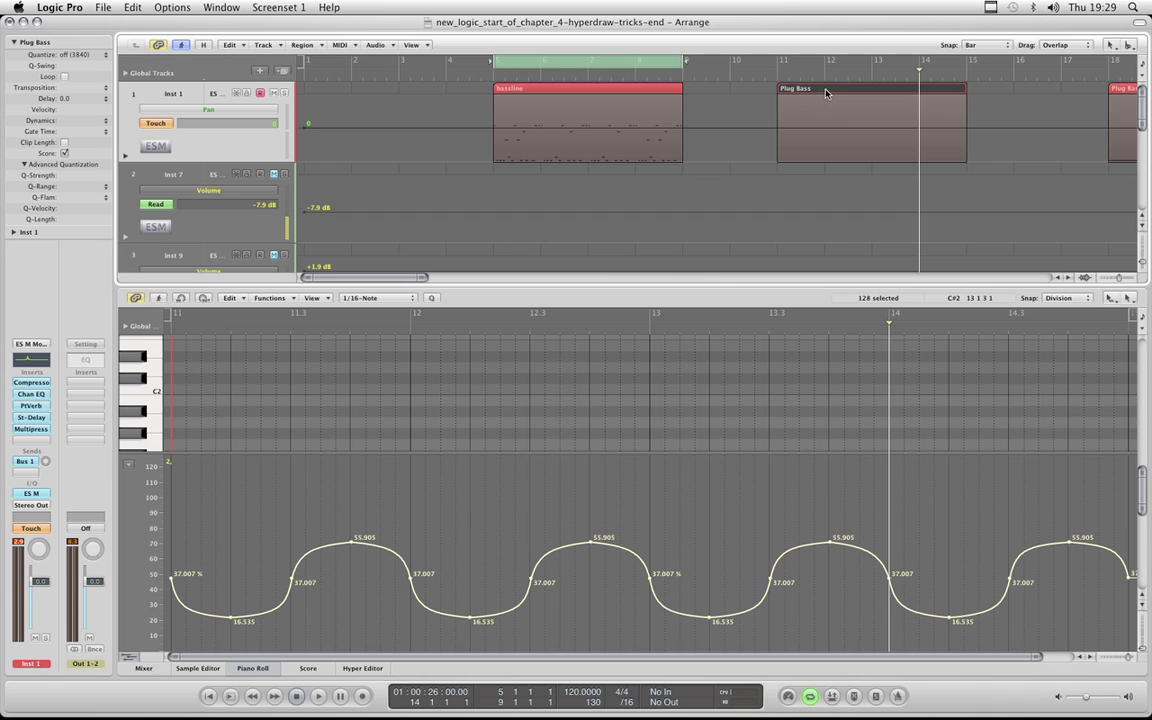
{"action": "left_click", "coordinate": [265, 665]}
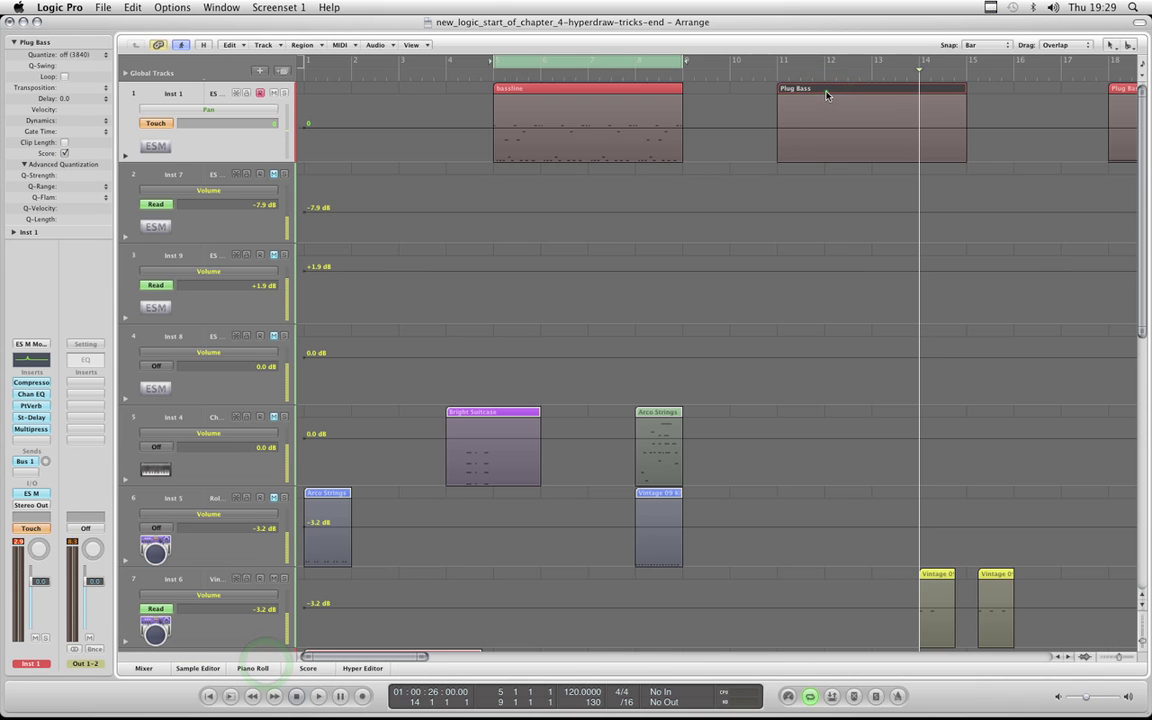
{"action": "left_click", "coordinate": [826, 94]}
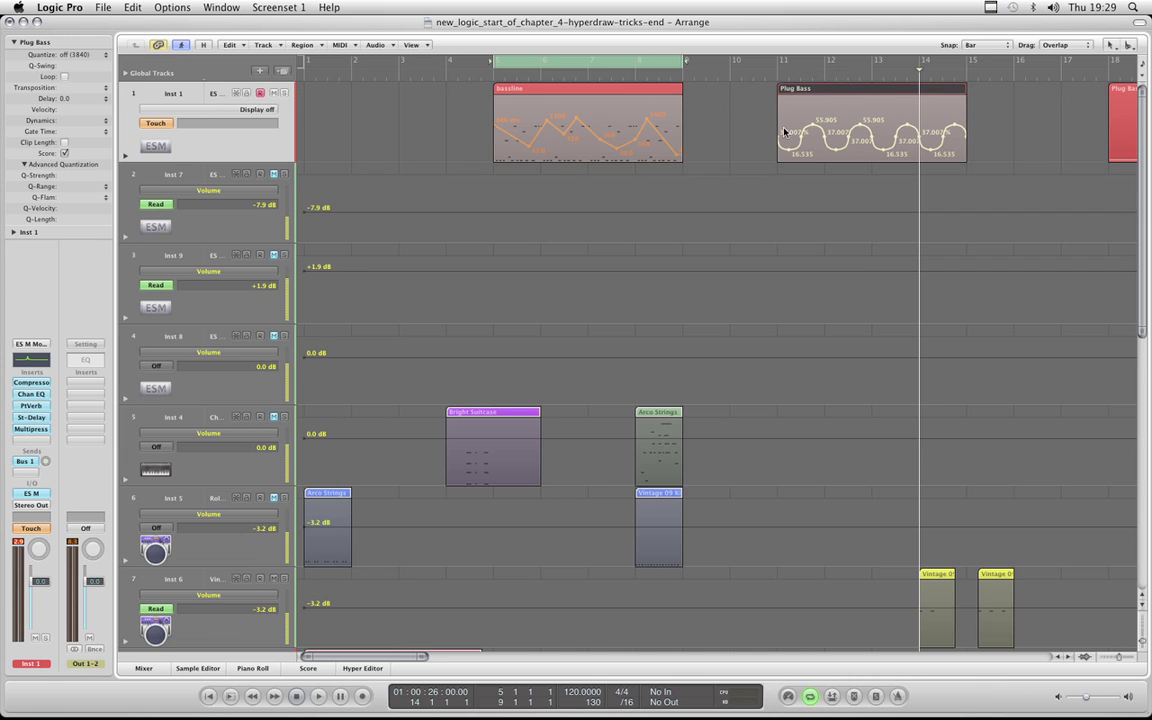
{"action": "left_click", "coordinate": [977, 95]}
{"action": "left_click", "coordinate": [928, 94]}
Move the Plug Bass region's visible region data to Inst 1's track automation.
{"action": "left_click", "coordinate": [301, 45]}
{"action": "left_click", "coordinate": [300, 46]}
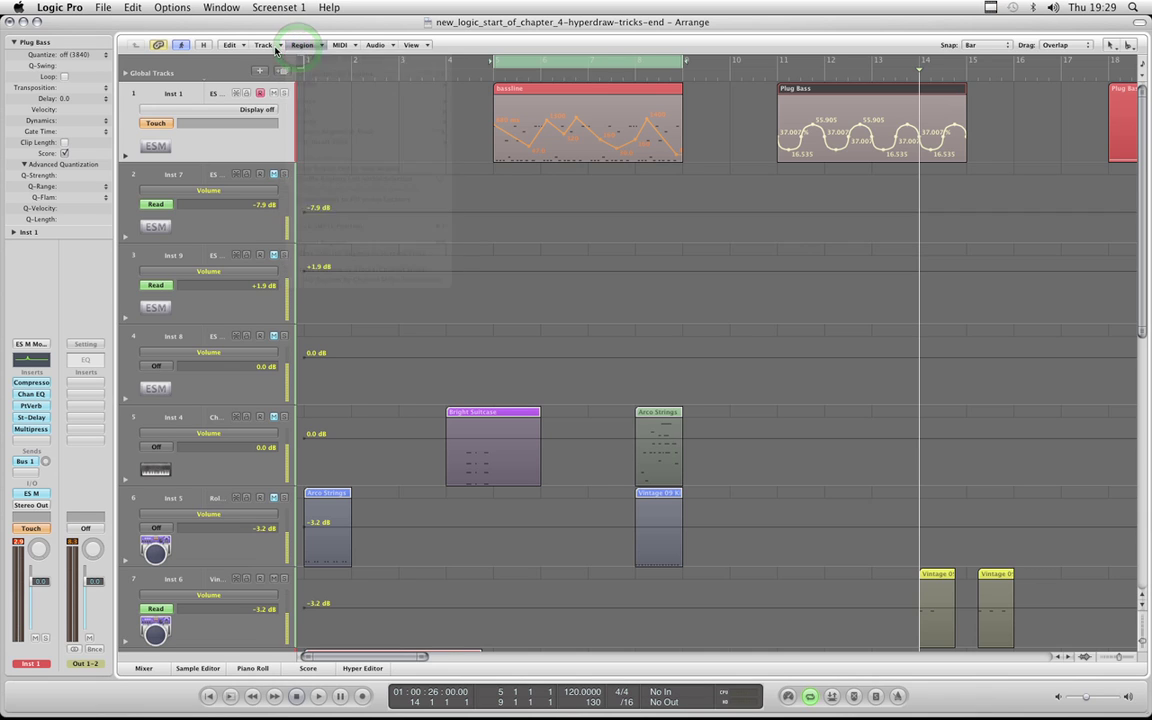
{"action": "left_click", "coordinate": [270, 45]}
{"action": "mouse_move", "coordinate": [300, 57]}
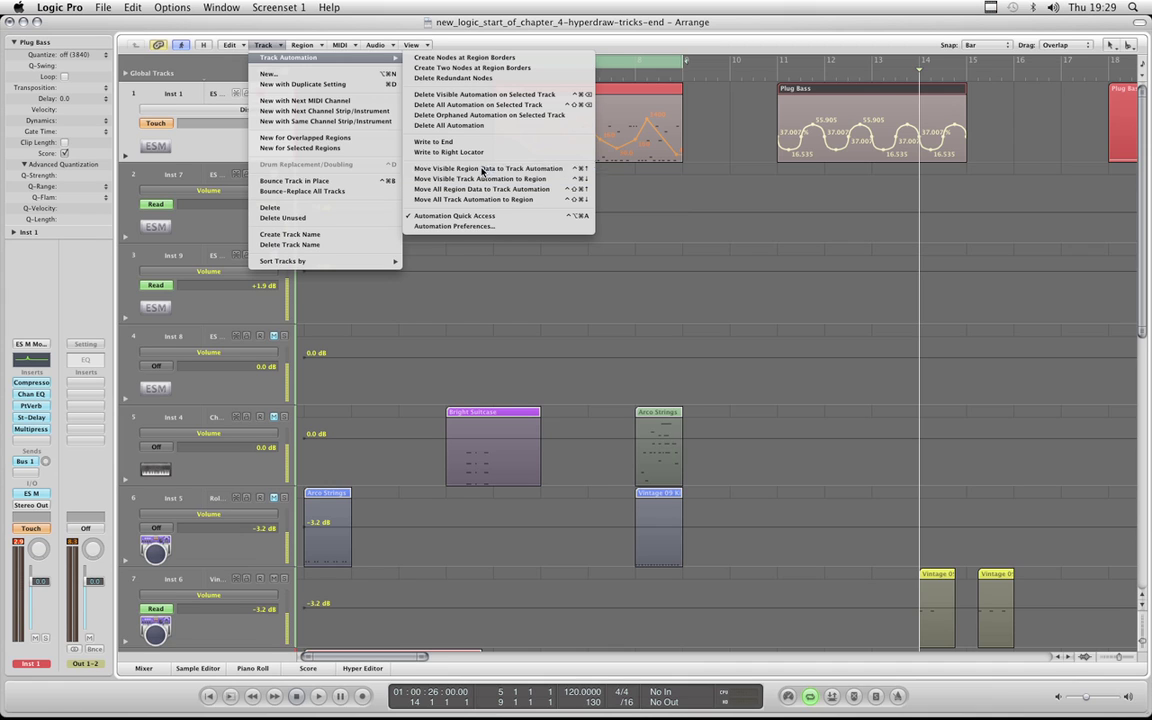
{"action": "left_click", "coordinate": [481, 169]}
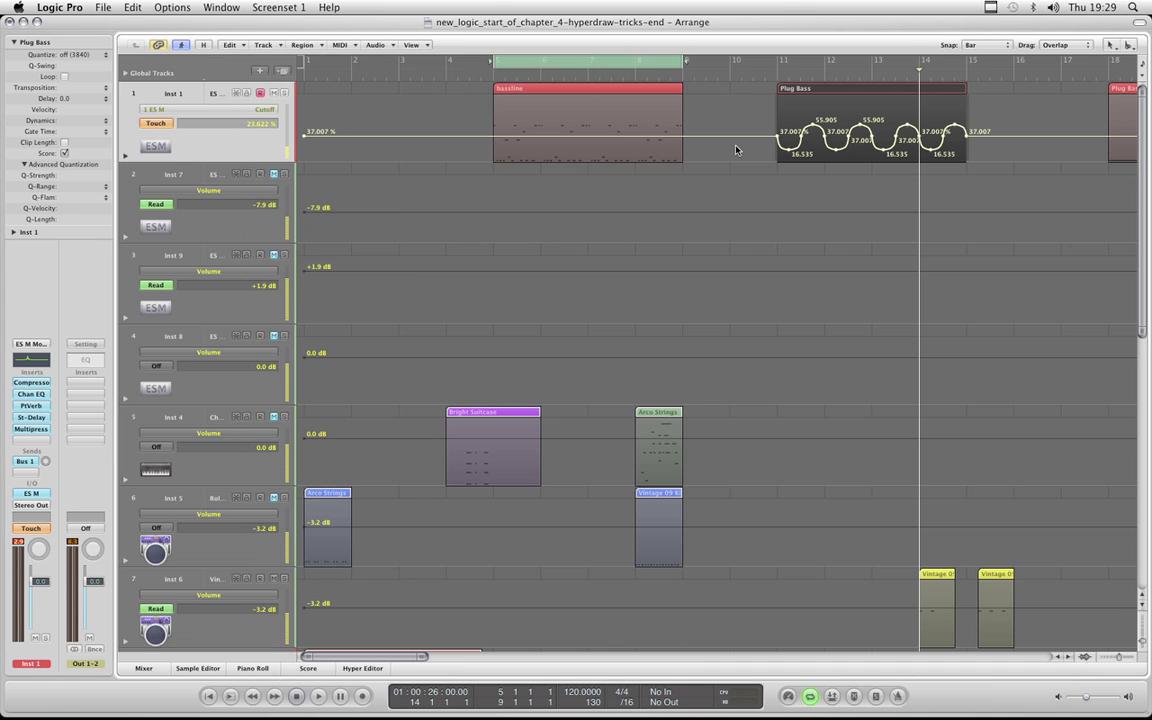
Delete the Plug Bass region at bar 11 without erasing its automation data.
{"action": "left_click", "coordinate": [987, 90]}
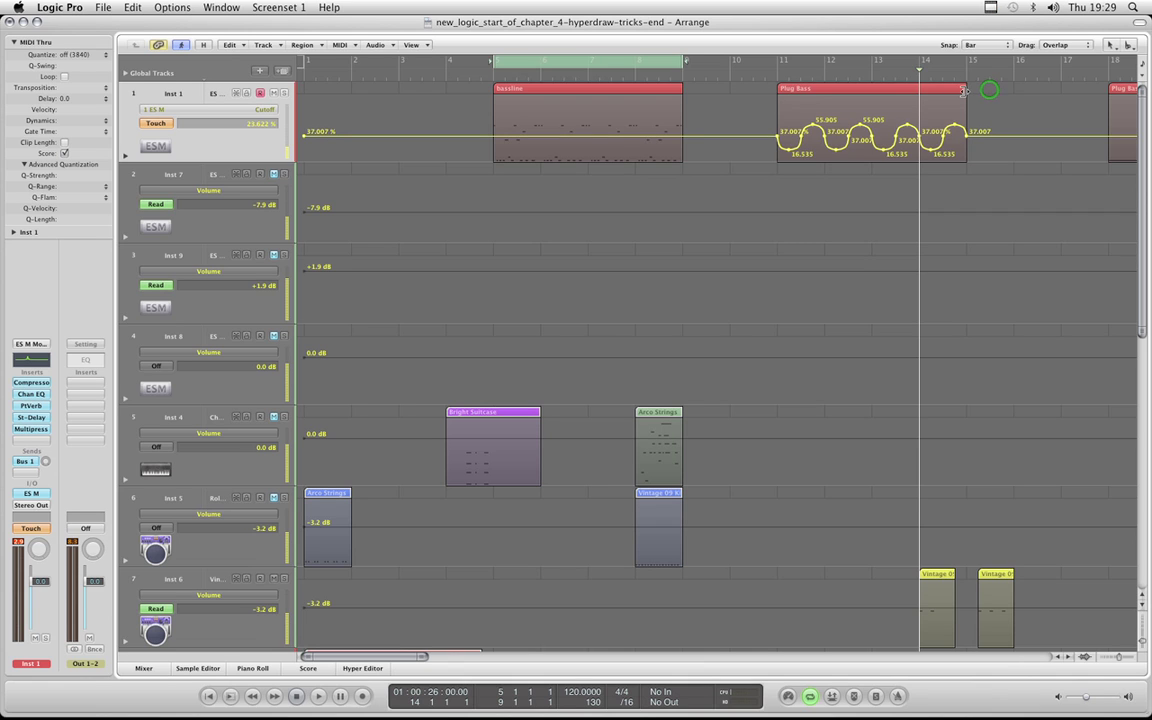
{"action": "key", "text": "Delete"}
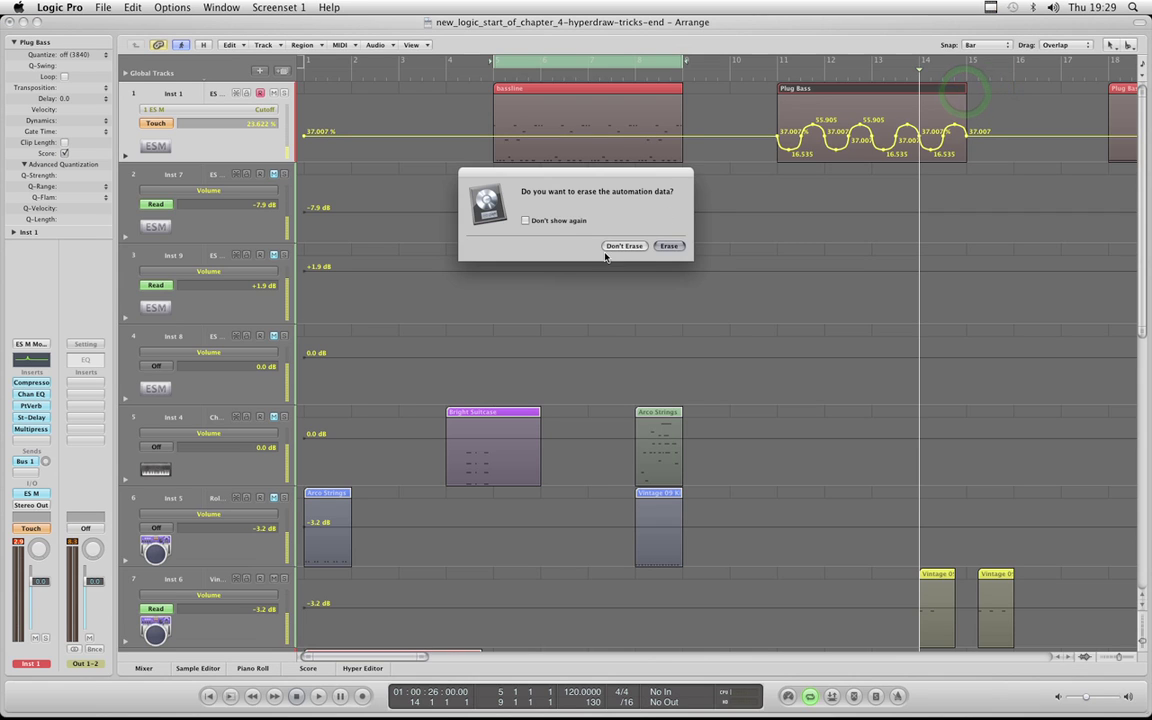
{"action": "left_click", "coordinate": [634, 247]}
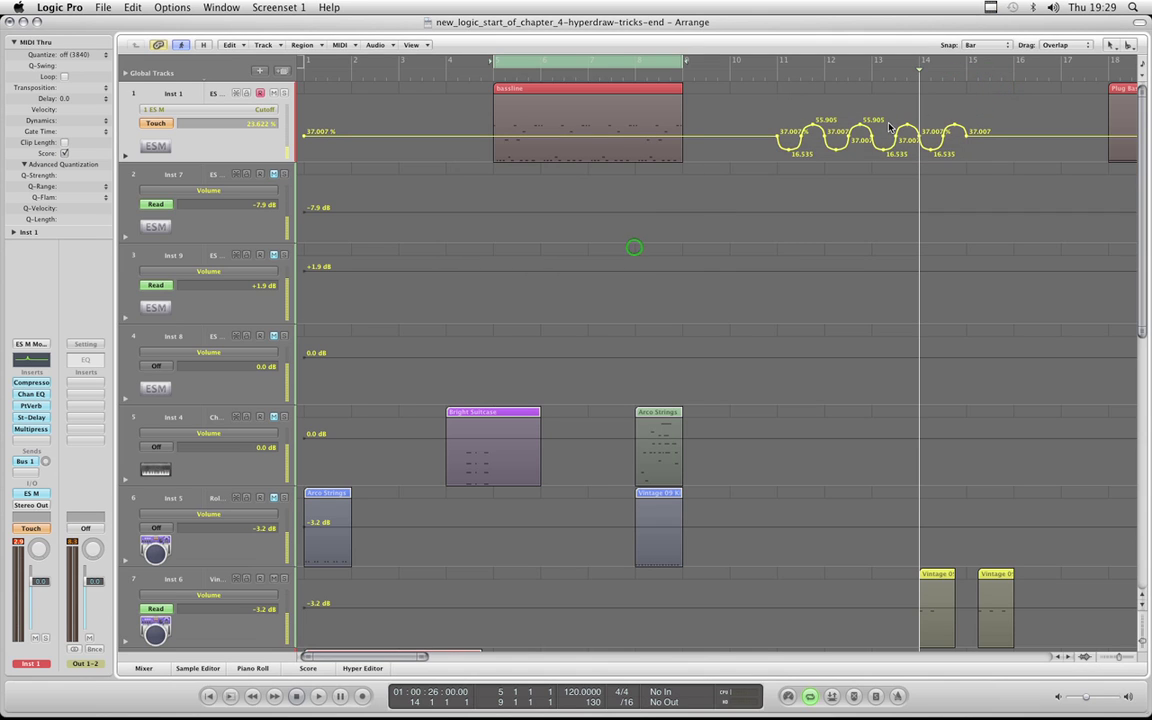
Select the Cutoff wave at bars 11 to 15 with the Automation Select Tool and move it onto the bassline region at bar 5.
{"action": "right_click", "coordinate": [980, 93]}
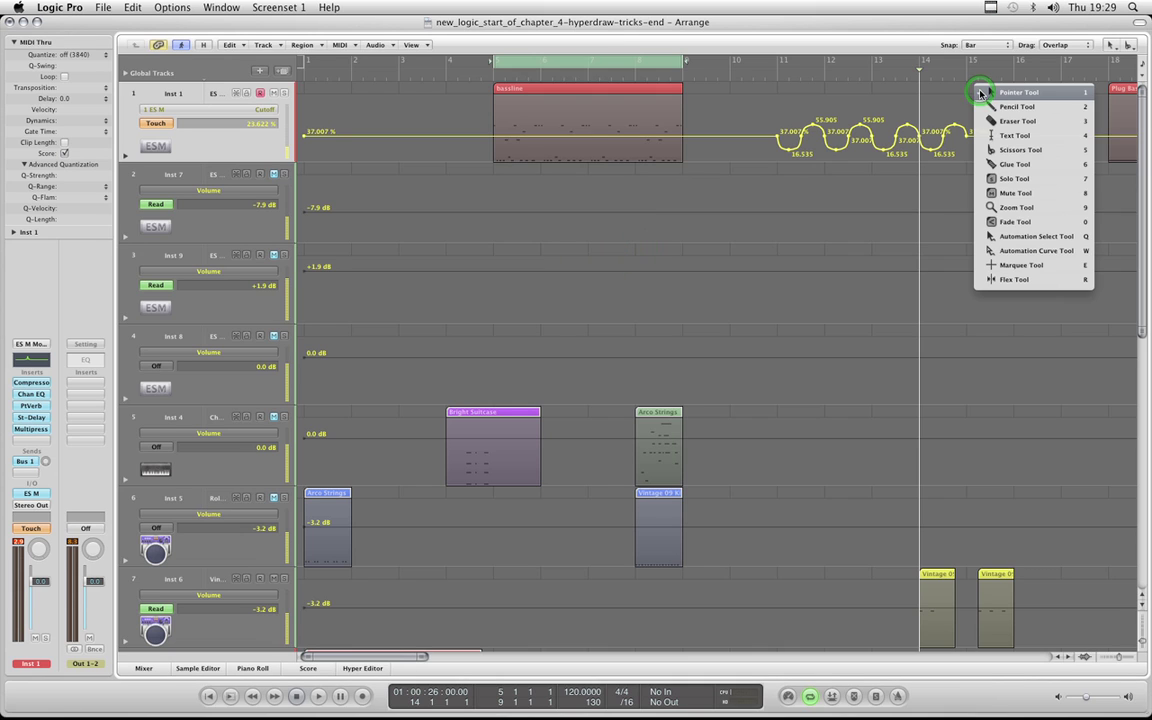
{"action": "left_click", "coordinate": [1036, 236]}
{"action": "left_click_drag", "start_coordinate": [990, 120], "coordinate": [784, 162]}
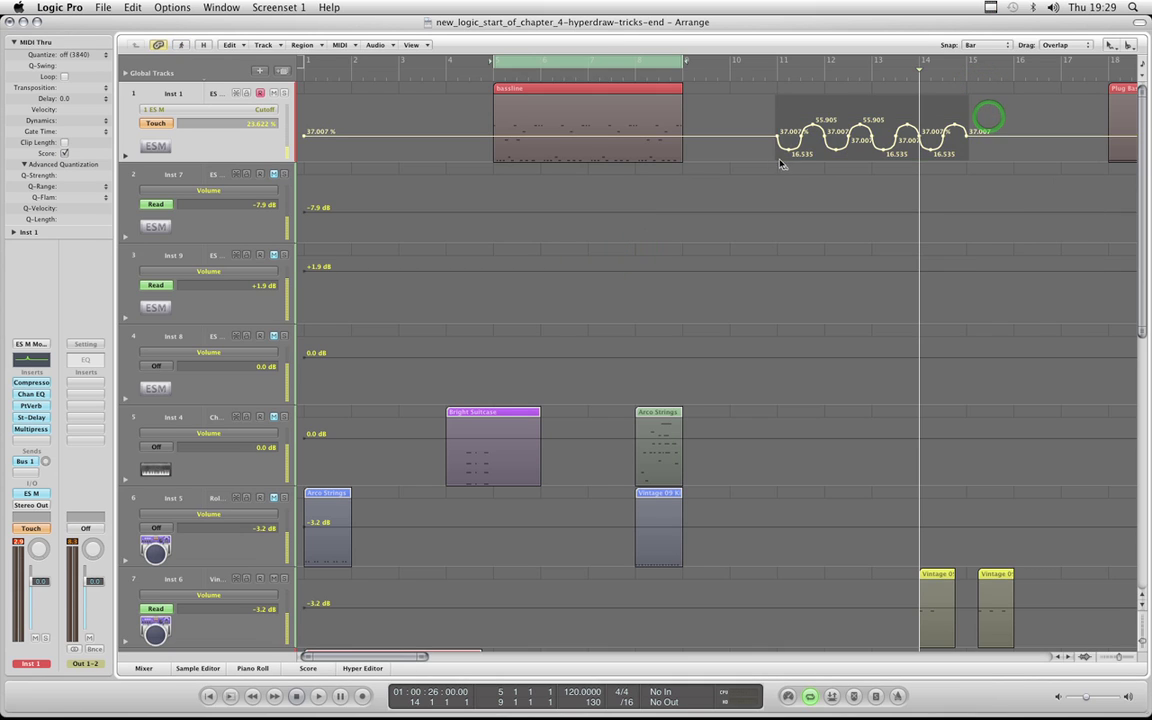
{"action": "left_click", "coordinate": [985, 45]}
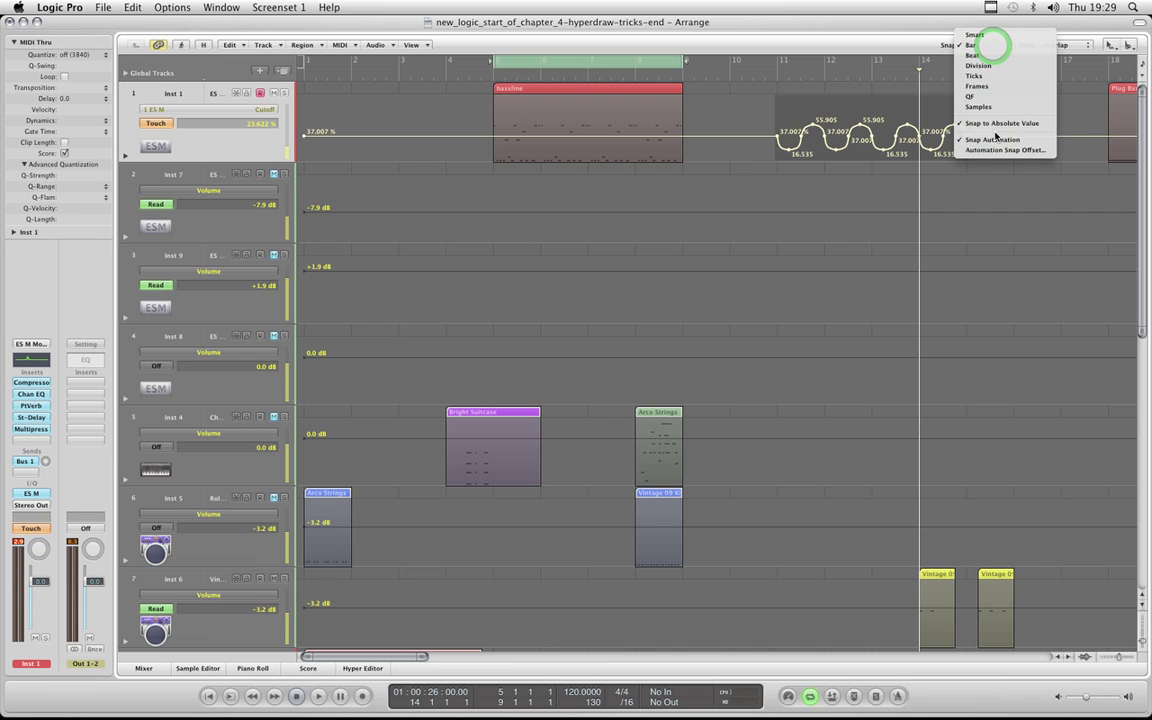
{"action": "left_click", "coordinate": [973, 47]}
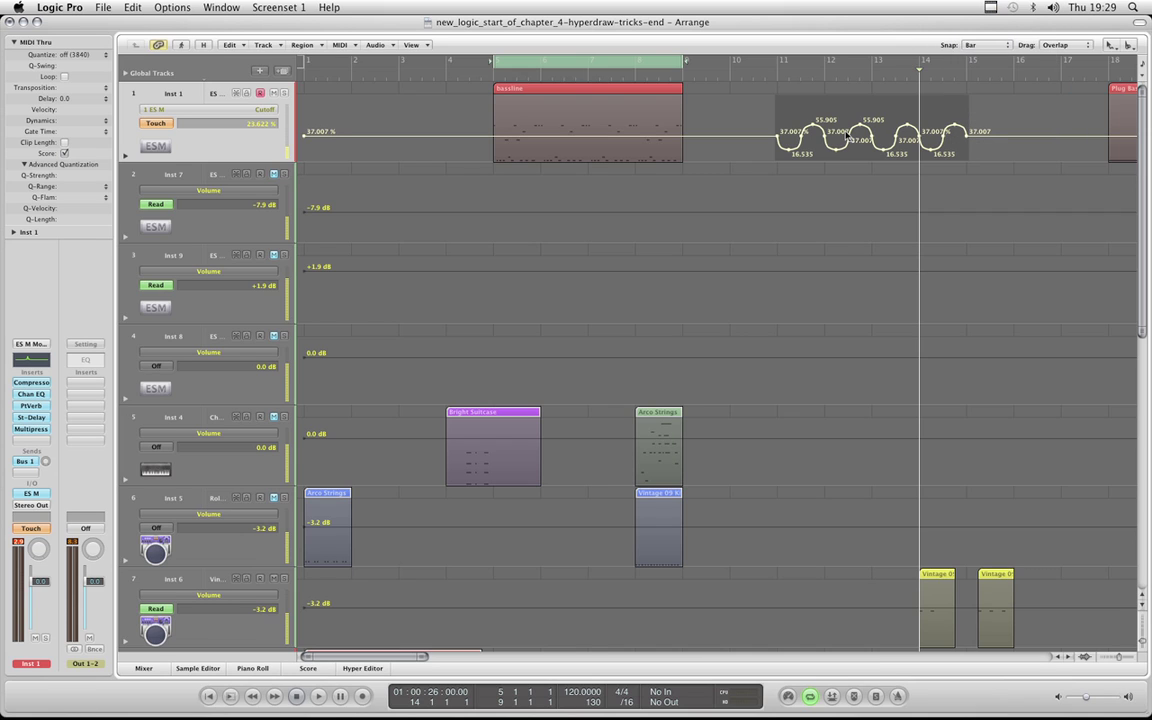
{"action": "left_click_drag", "start_coordinate": [850, 145], "coordinate": [568, 140]}
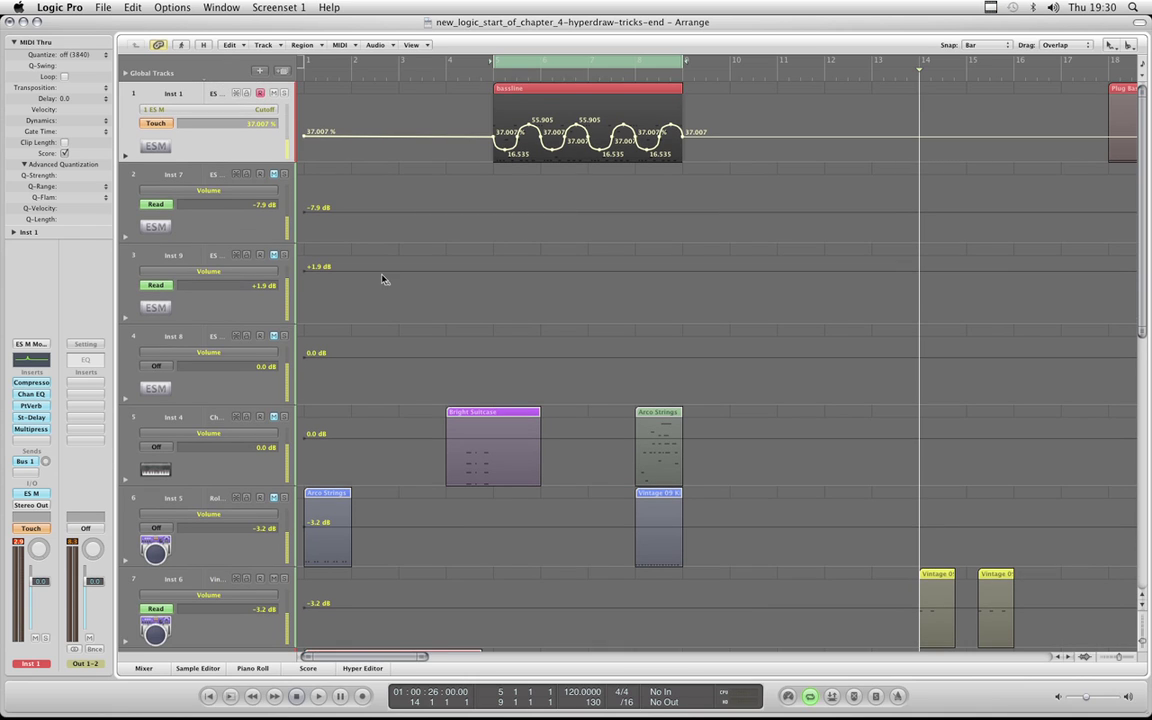
{"action": "left_click", "coordinate": [700, 91]}
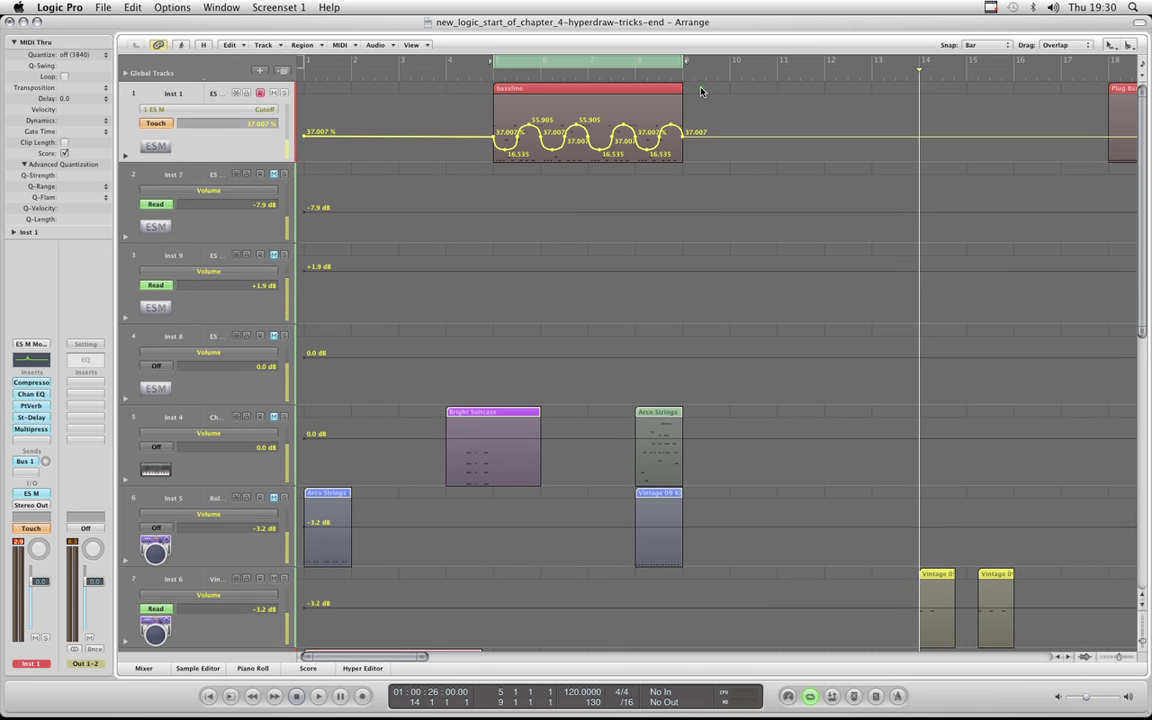
Convert Inst 1's Cutoff automation to the ChanEQ Peak 1 Frequency parameter without keeping a copy.
{"action": "left_click", "coordinate": [258, 110]}
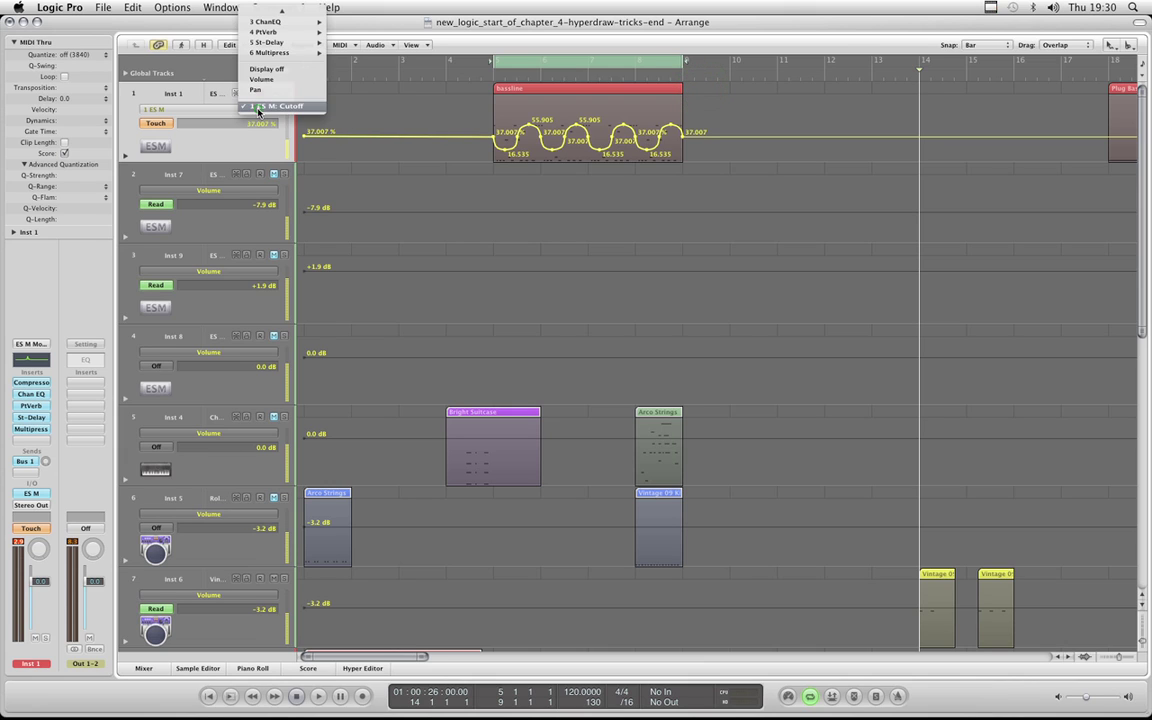
{"action": "mouse_move", "coordinate": [268, 42]}
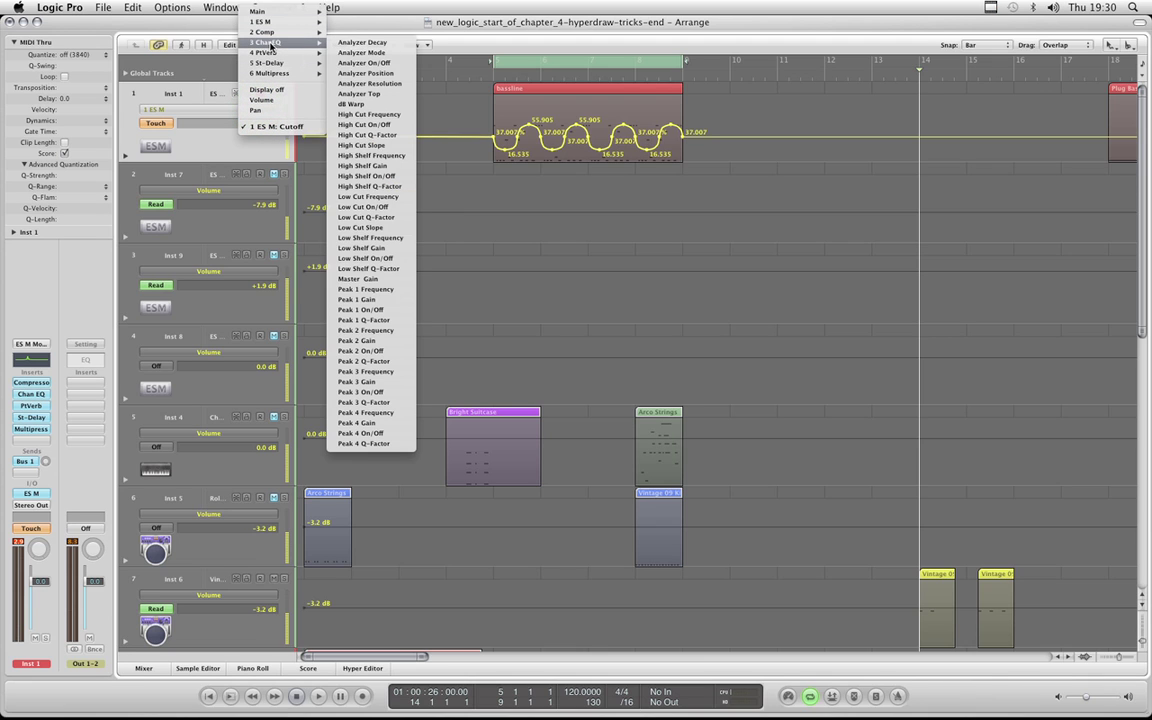
{"action": "left_click", "coordinate": [375, 292]}
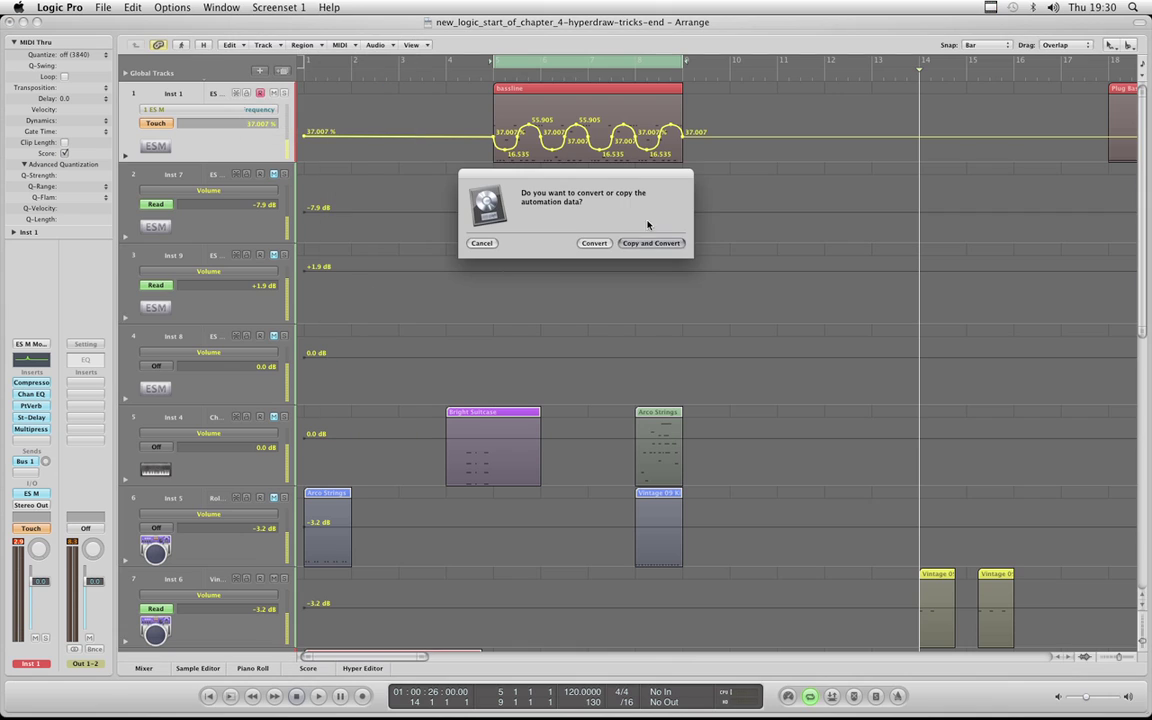
{"action": "left_click", "coordinate": [589, 246]}
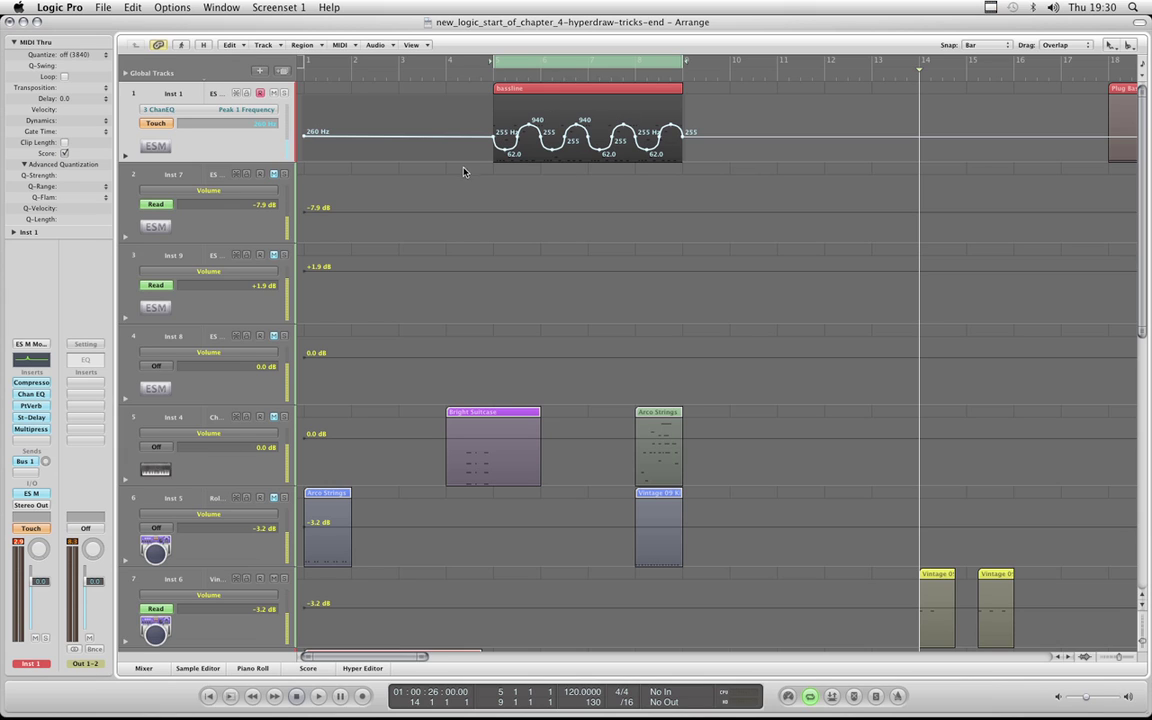
Open Inst 1's Channel EQ and place its window below the enlarged bassline region.
{"action": "key", "text": "super+Right"}
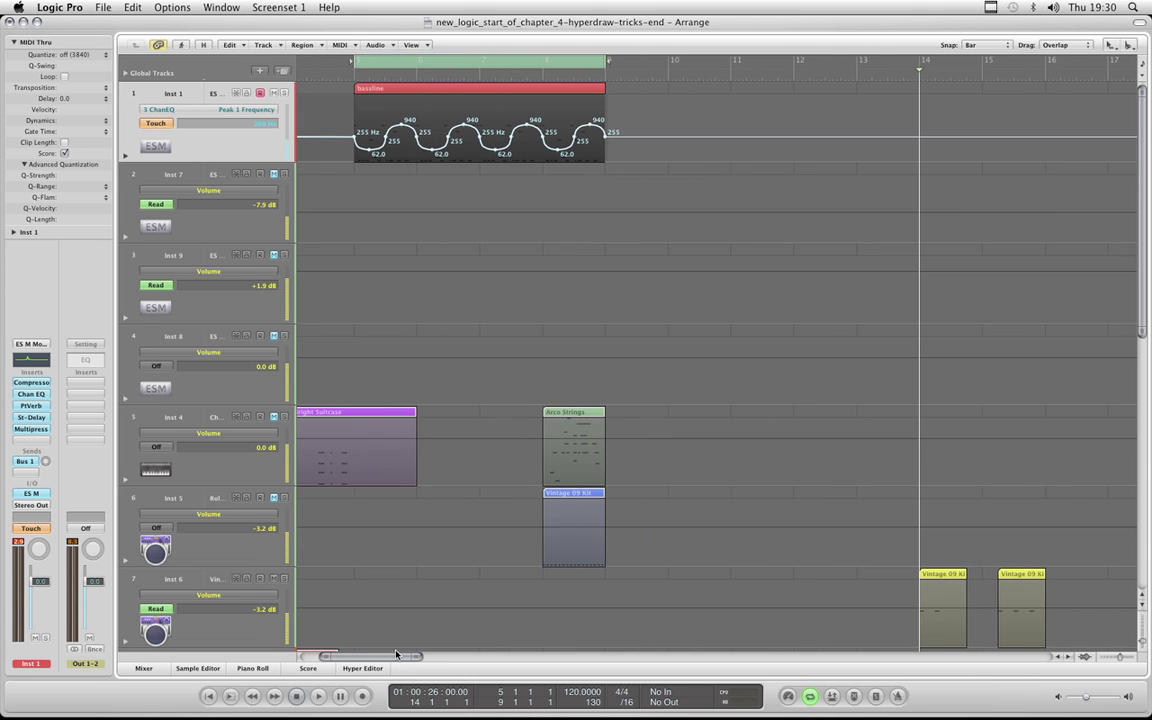
{"action": "left_click_drag", "start_coordinate": [396, 654], "coordinate": [362, 657]}
{"action": "key", "text": "super+Right"}
{"action": "key", "text": "super+Right"}
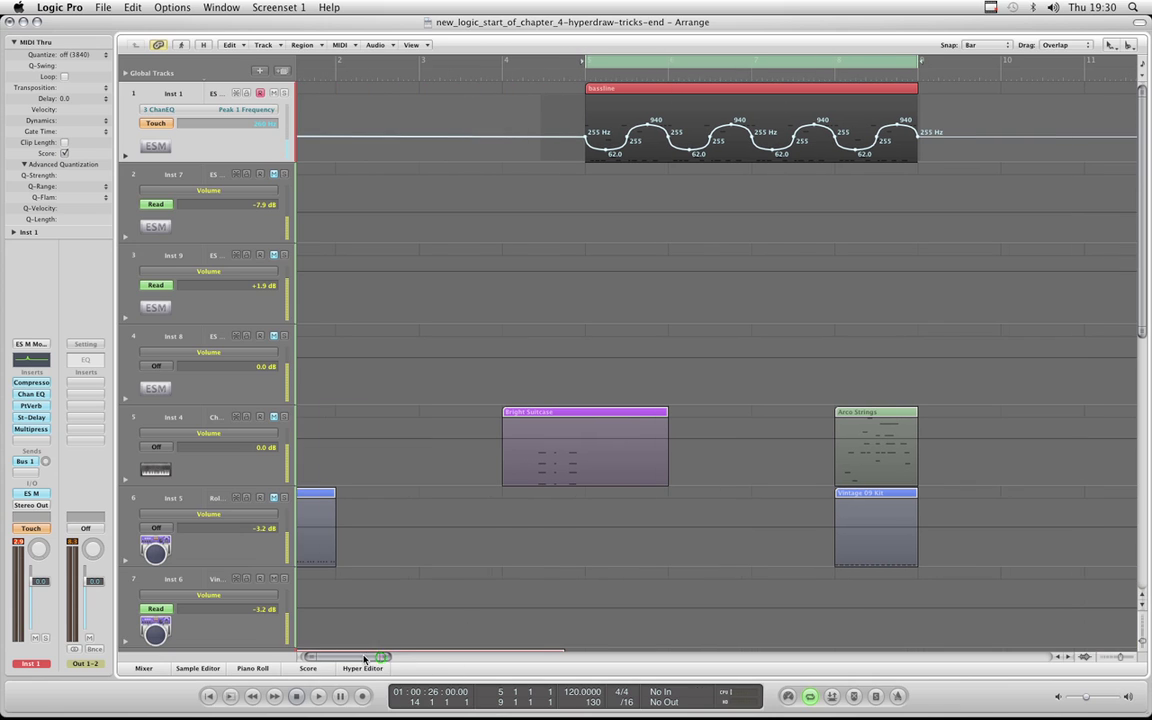
{"action": "double_click", "coordinate": [33, 362]}
{"action": "left_click_drag", "start_coordinate": [250, 45], "coordinate": [587, 246]}
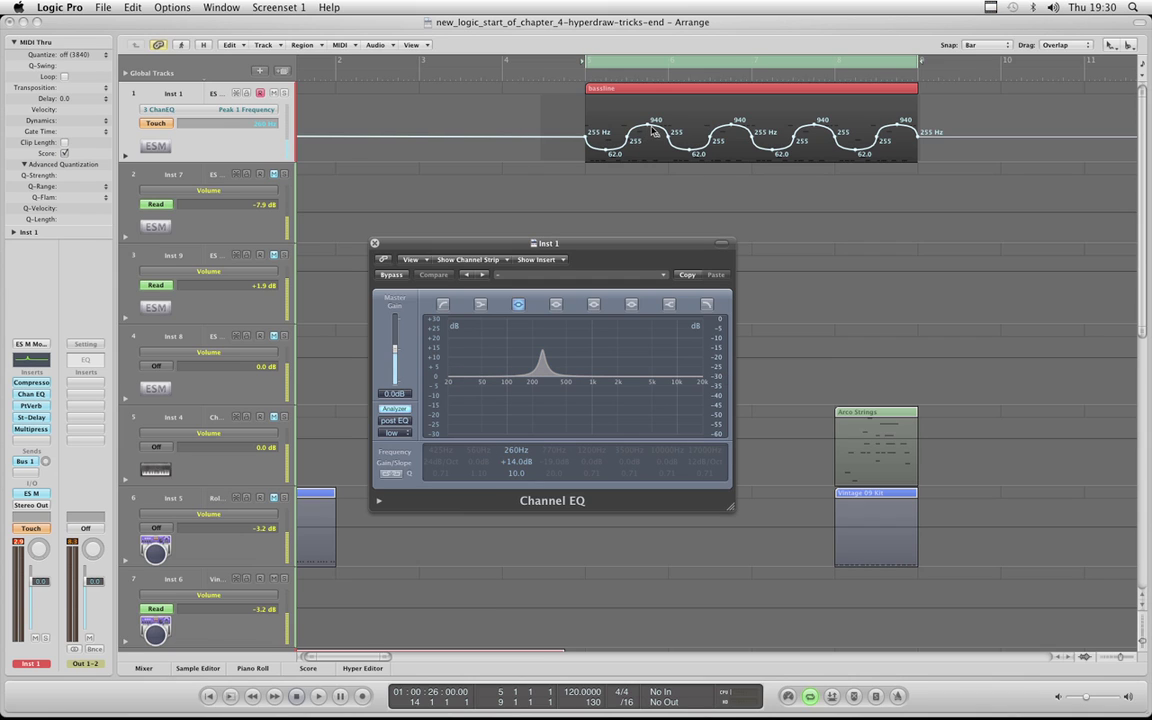
Try raising the first three peaks of Inst 1's Peak 1 Frequency wave to about 20000 Hz, play it back and undo the change.
{"action": "left_click", "coordinate": [562, 92]}
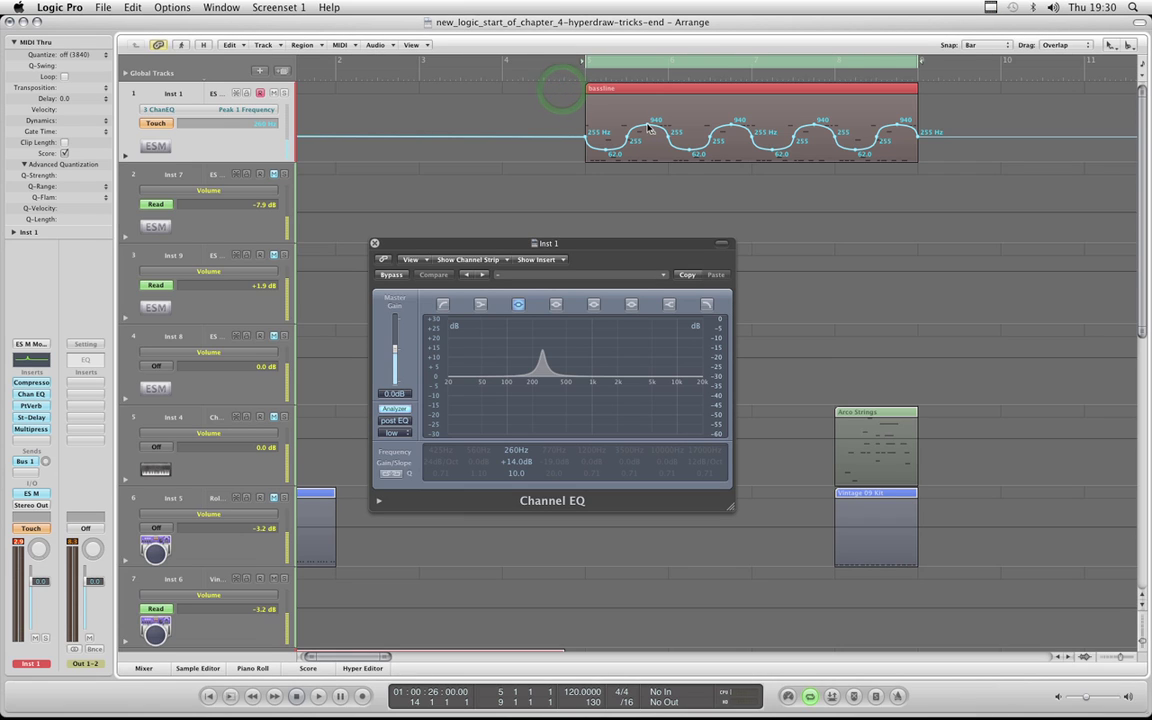
{"action": "left_click", "coordinate": [544, 95]}
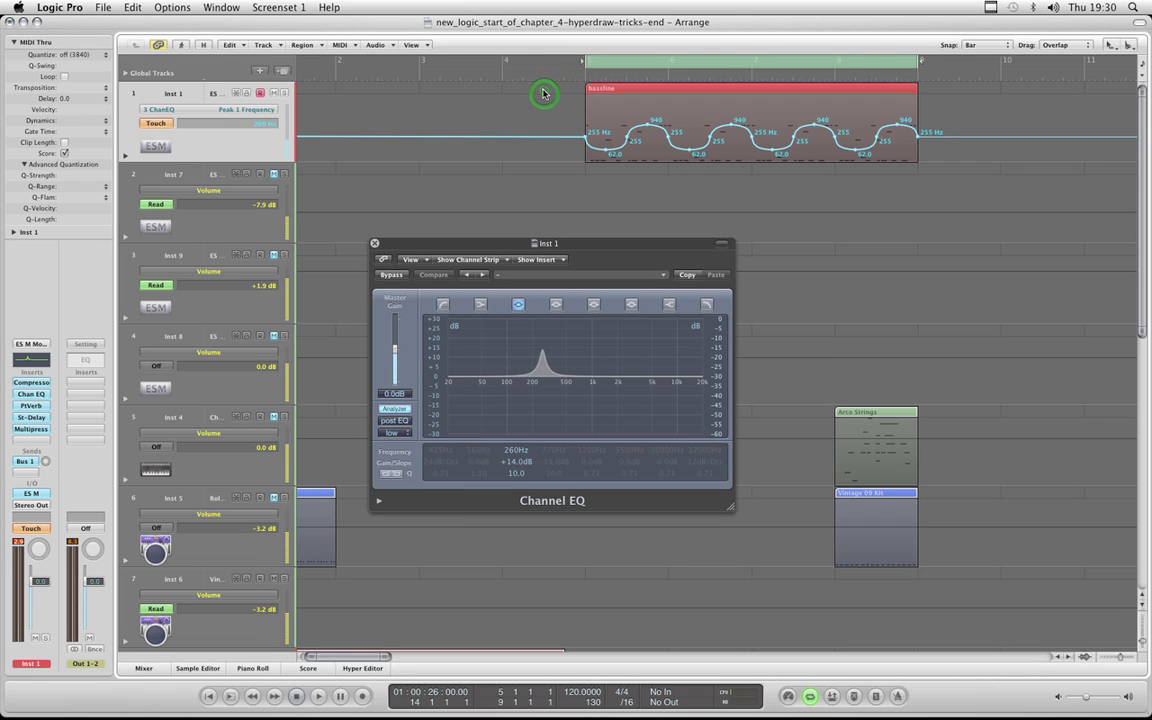
{"action": "key", "text": "Escape"}
{"action": "left_click", "coordinate": [640, 120]}
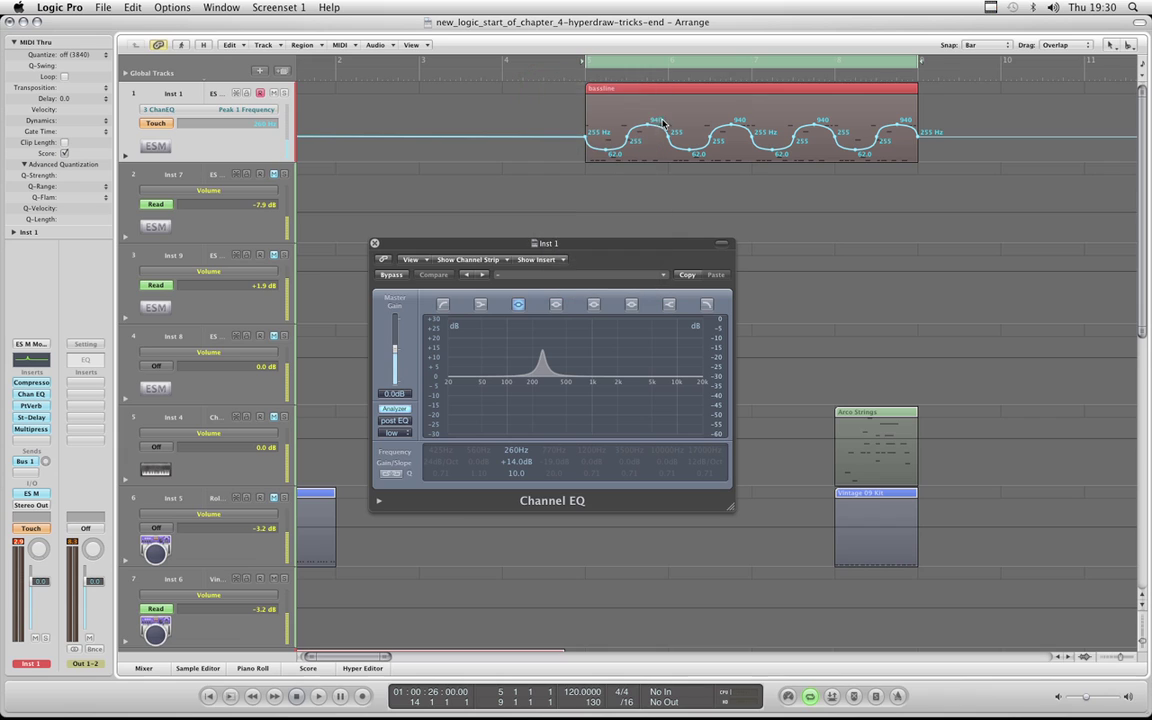
{"action": "left_click", "coordinate": [645, 125]}
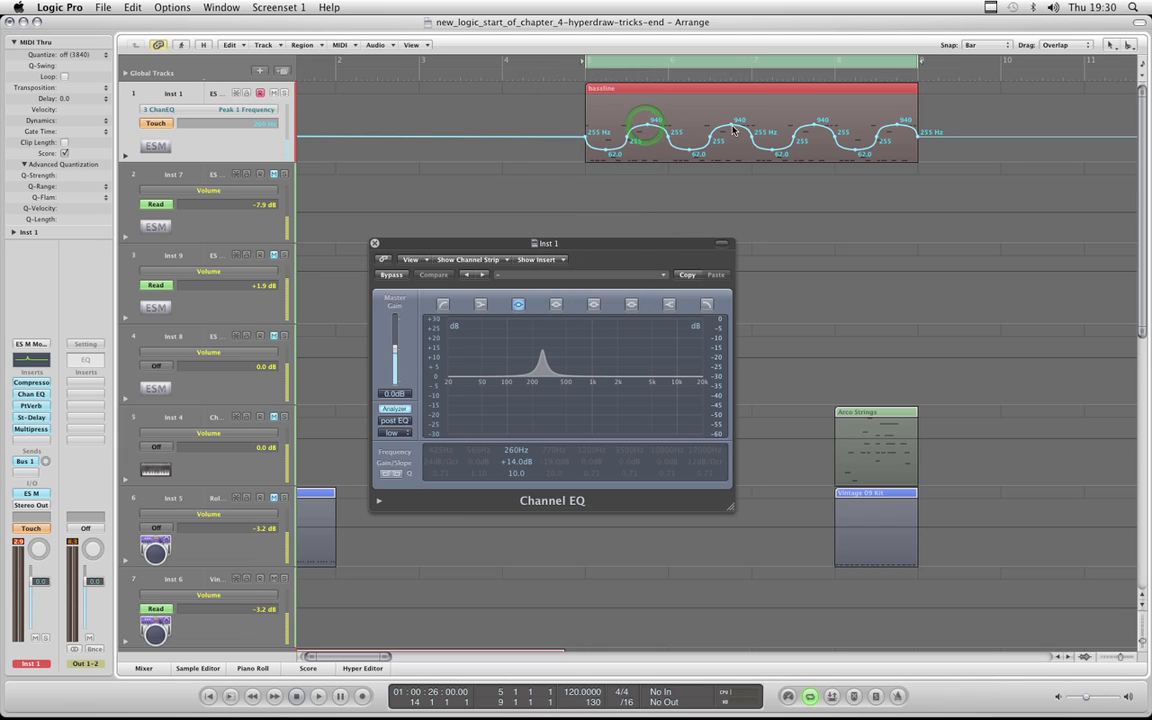
{"action": "left_click", "coordinate": [733, 125]}
{"action": "left_click", "coordinate": [815, 125]}
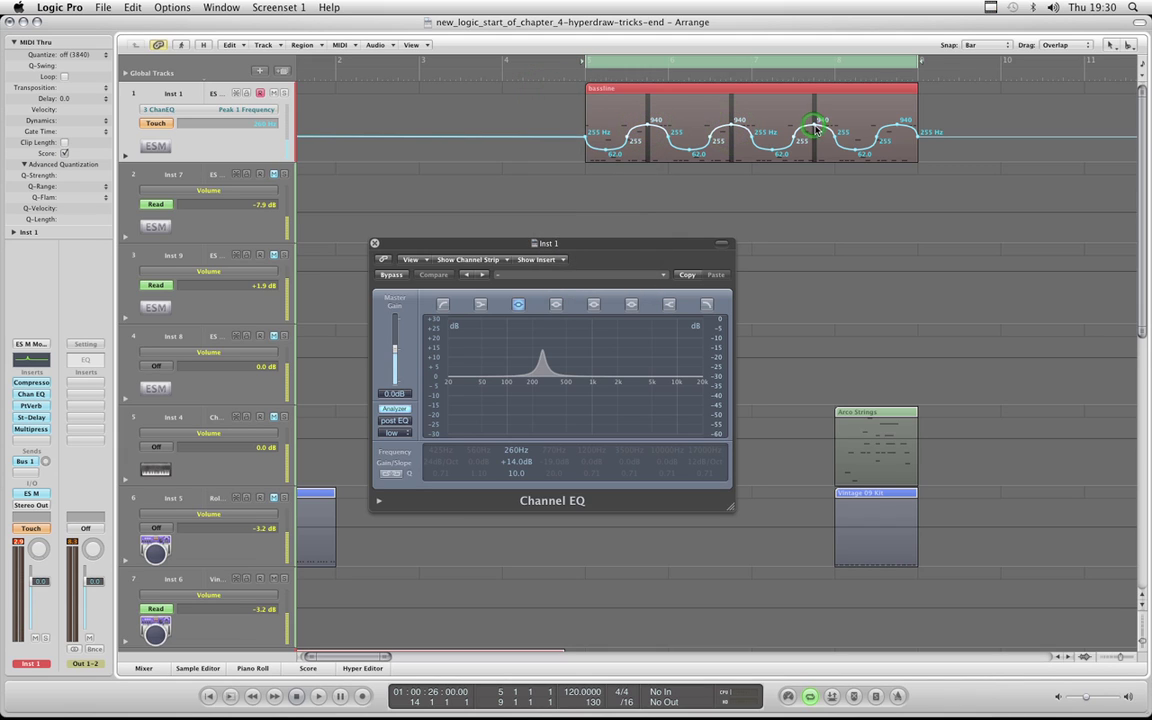
{"action": "left_click_drag", "start_coordinate": [815, 125], "coordinate": [815, 99]}
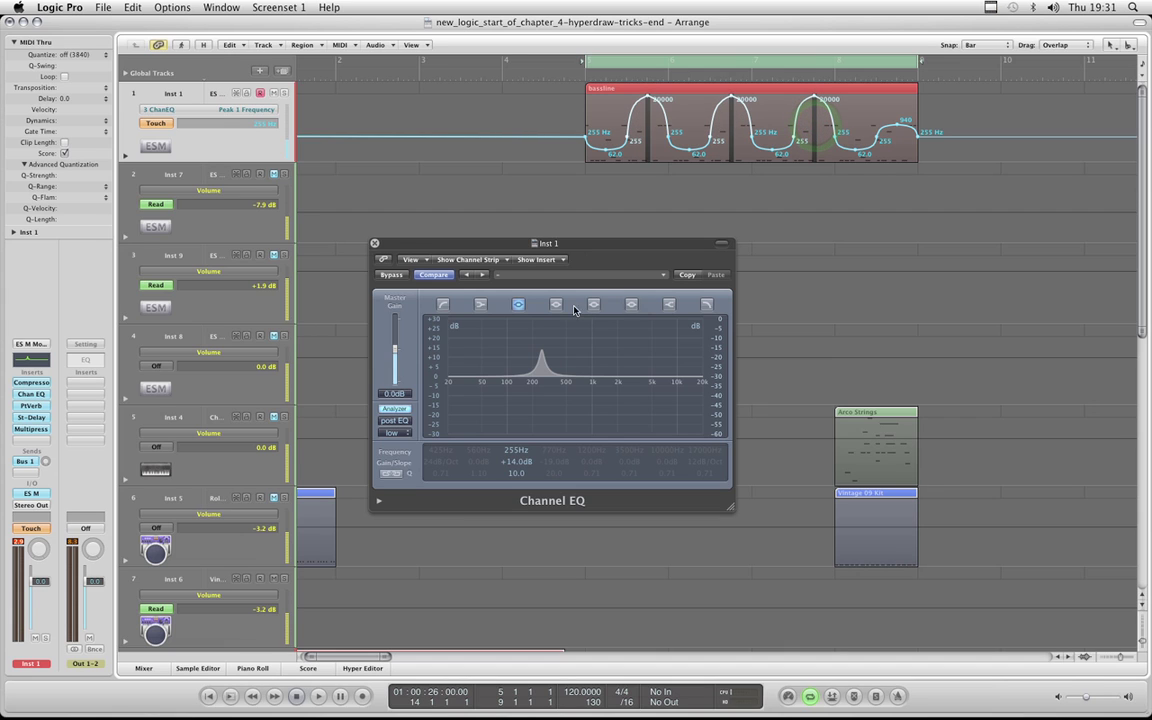
{"action": "key", "text": "space"}
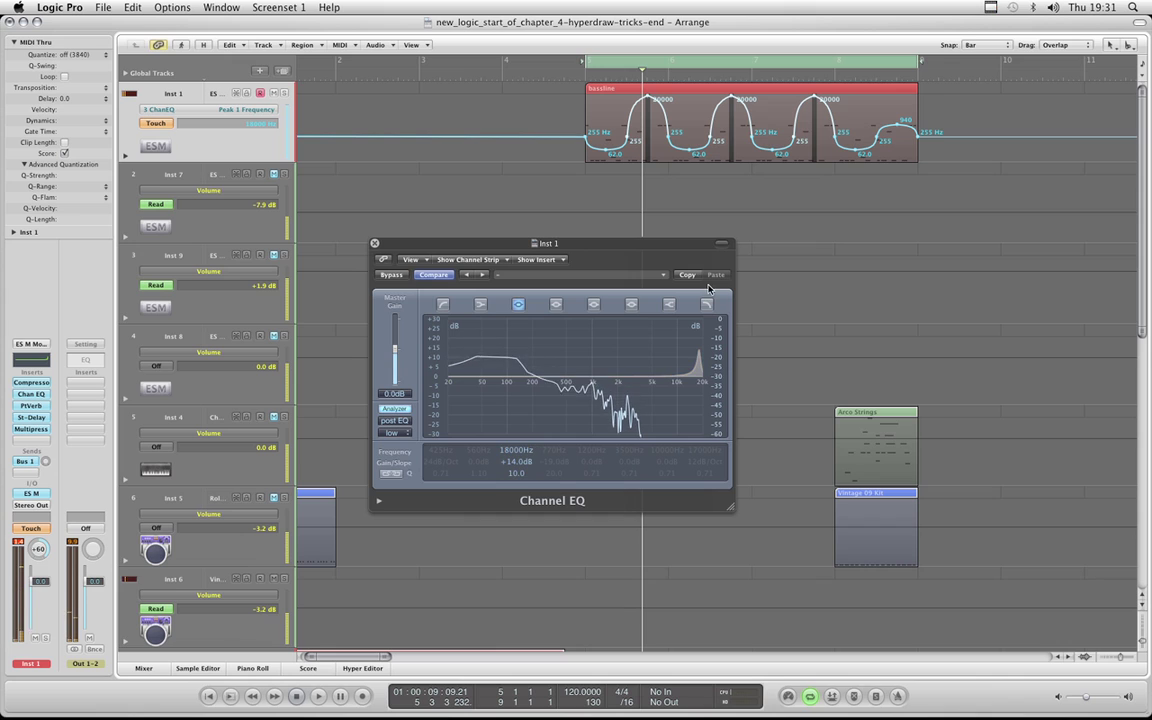
{"action": "key", "text": "super+z"}
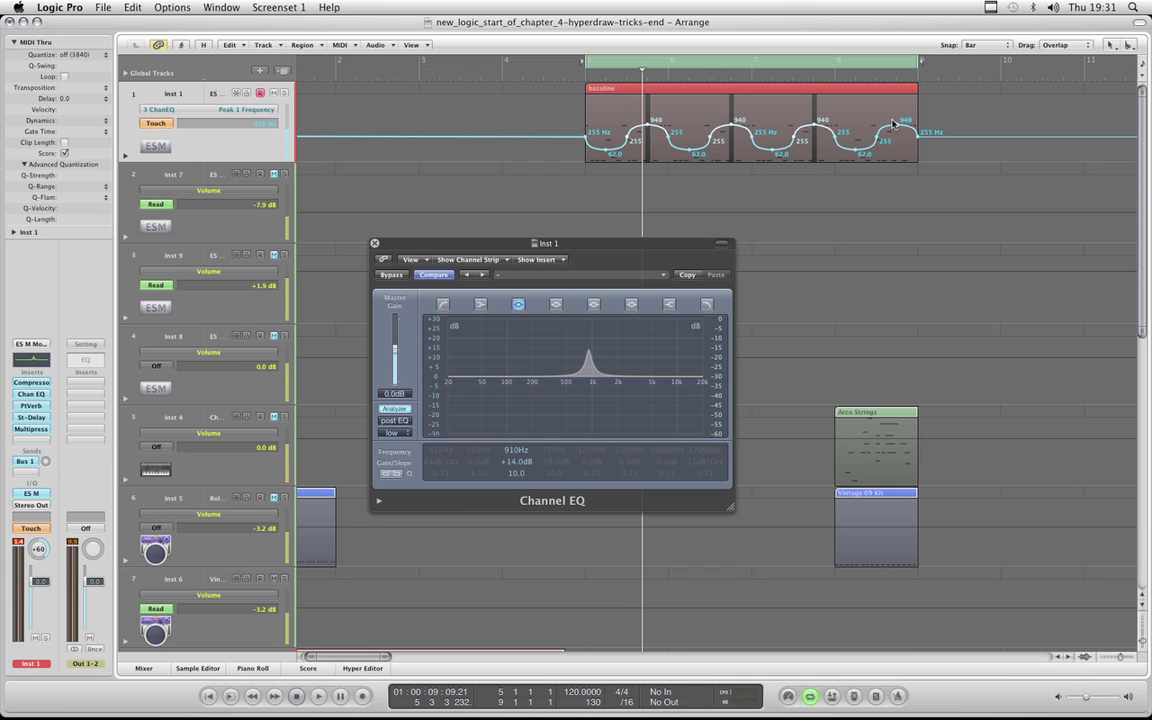
Select the whole Peak 1 Frequency wave with the Automation Select Tool, enlarge the bassline track and move the Channel EQ window below it.
{"action": "key", "text": "Escape"}
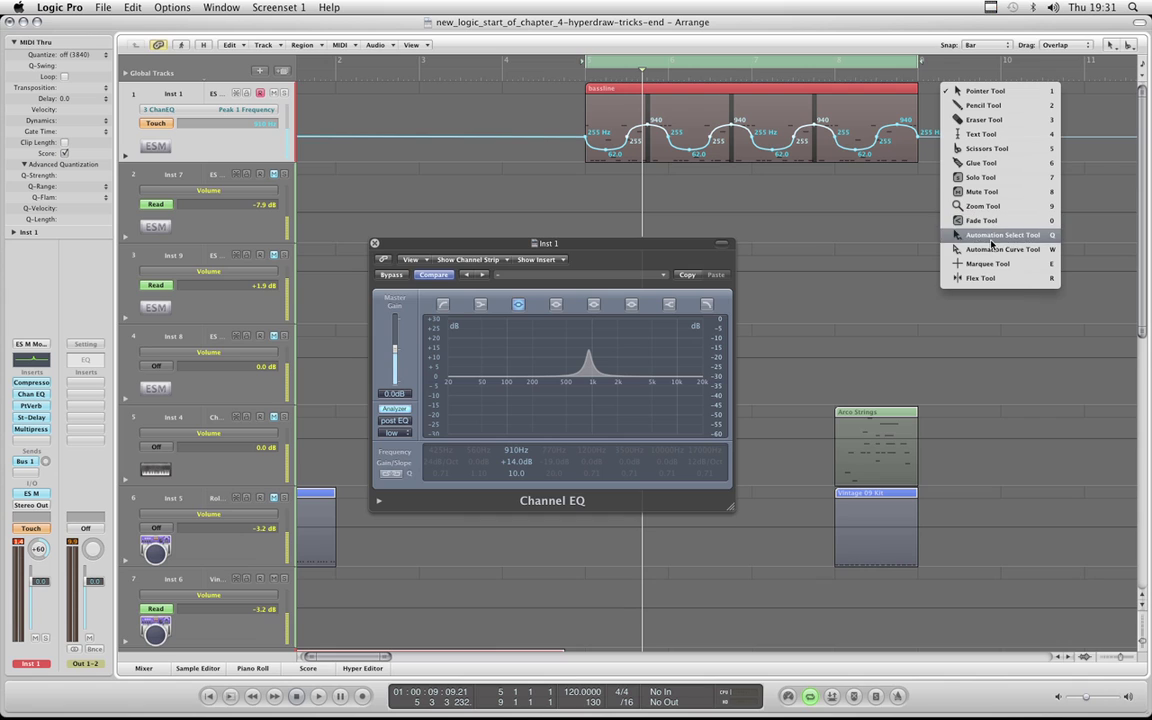
{"action": "key", "text": "q"}
{"action": "left_click_drag", "start_coordinate": [952, 112], "coordinate": [633, 141]}
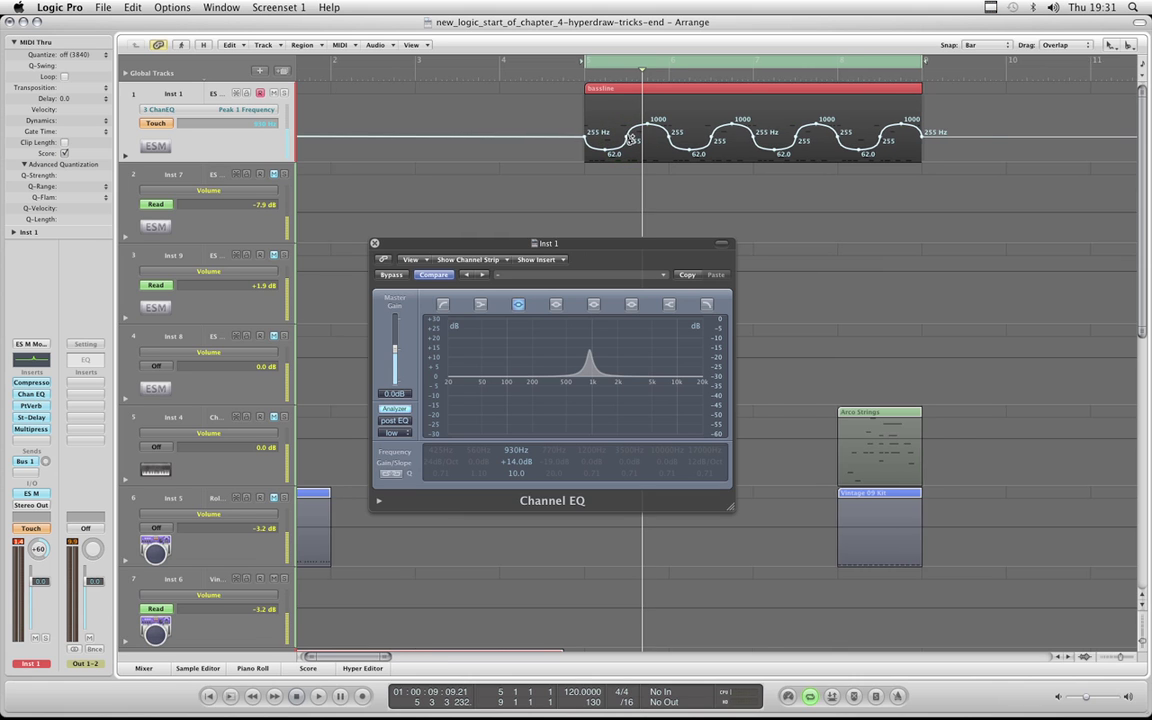
{"action": "key", "text": "super+Right"}
{"action": "key", "text": "super+Down"}
{"action": "key", "text": "super+Down"}
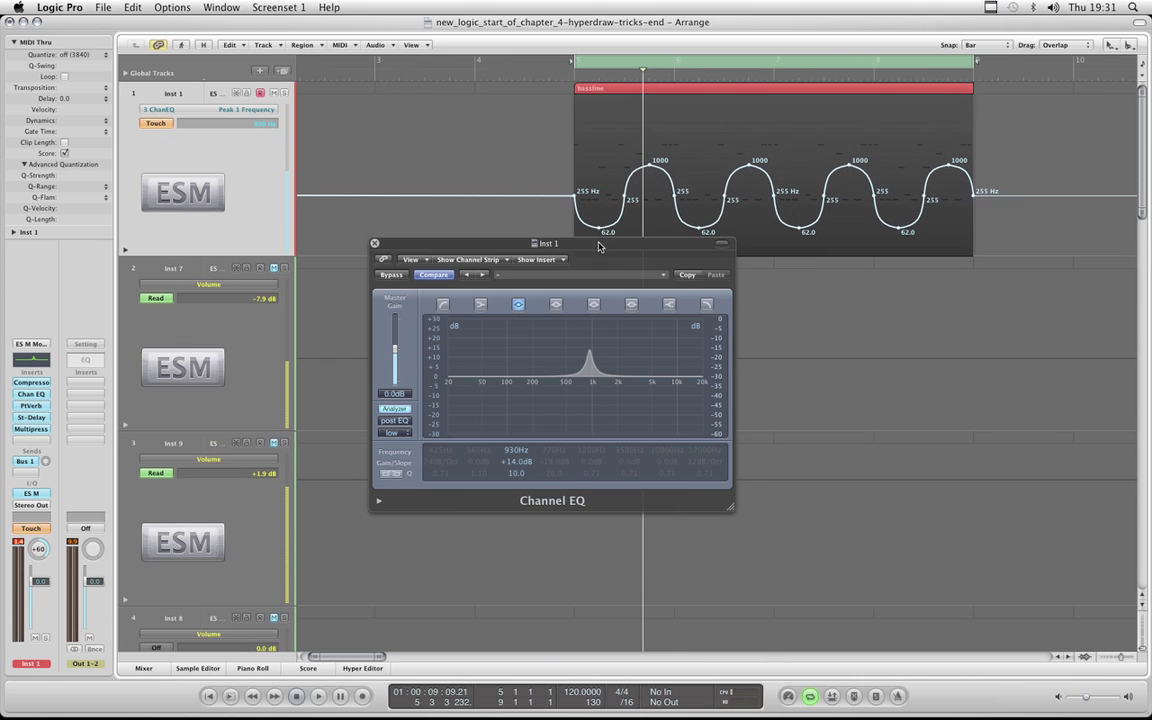
{"action": "left_click_drag", "start_coordinate": [598, 246], "coordinate": [611, 337]}
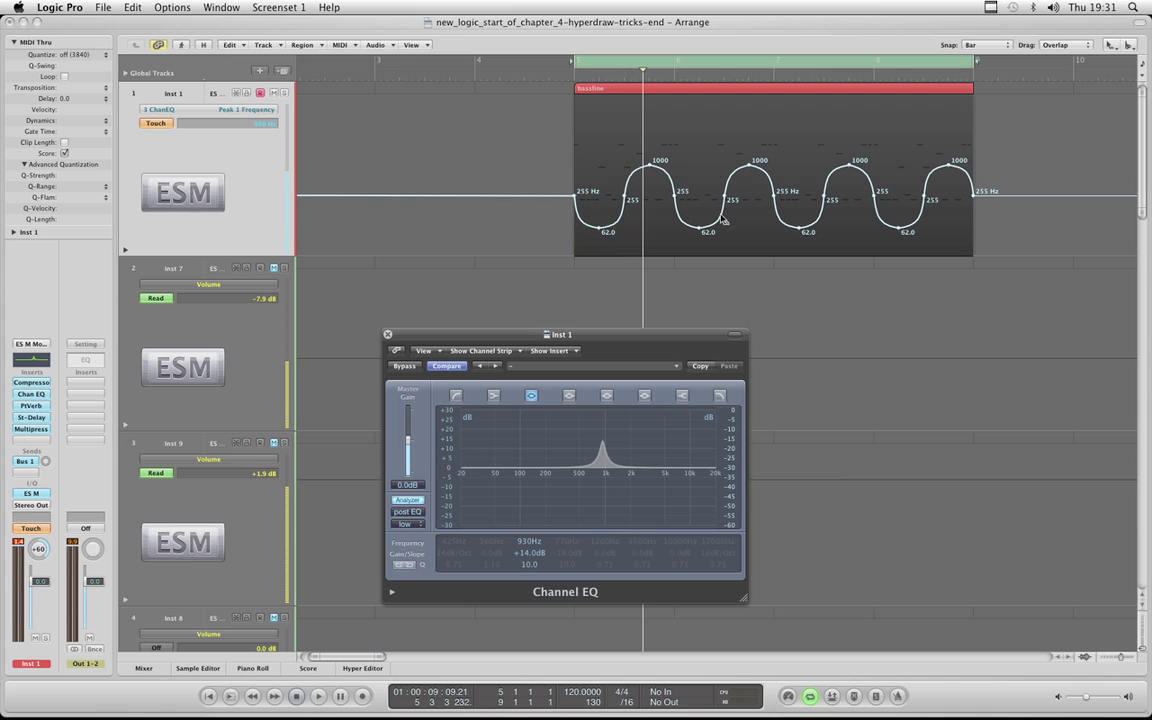
Raise the entire selected Peak 1 Frequency wave until its midpoints are at 500 Hz.
{"action": "left_click_drag", "start_coordinate": [722, 220], "coordinate": [720, 211]}
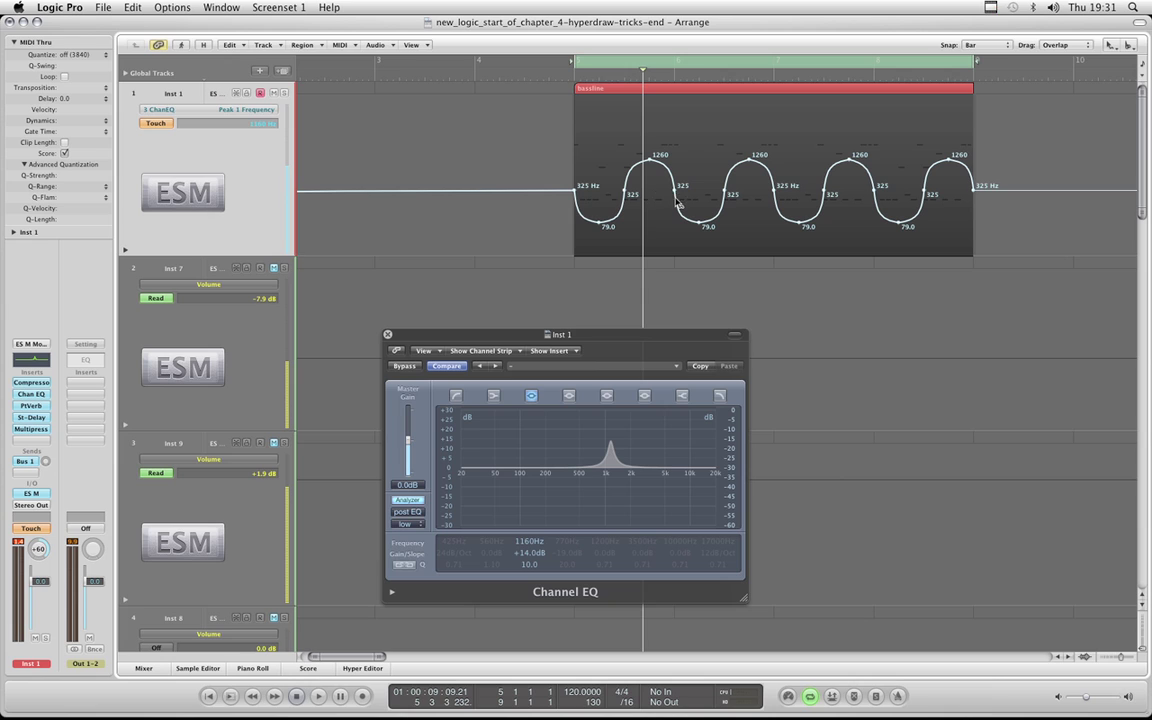
{"action": "left_click_drag", "start_coordinate": [676, 207], "coordinate": [678, 190]}
{"action": "key", "text": "space"}
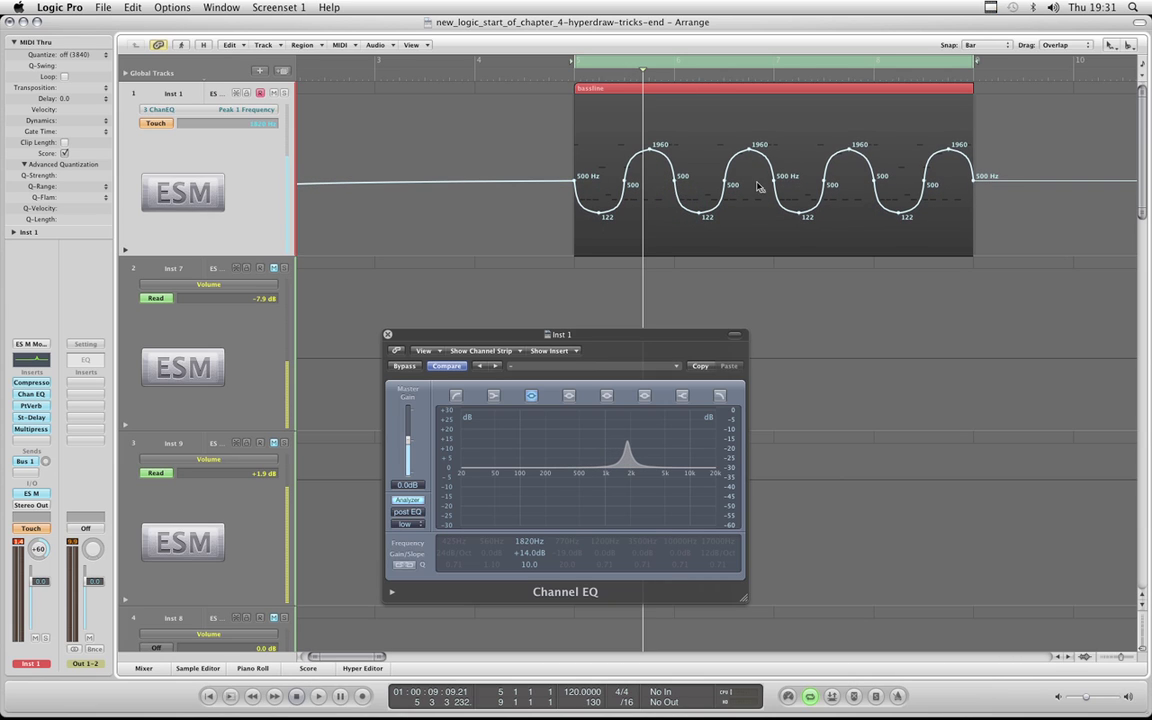
Select only the four peak nodes of the bassline's Peak 1 Frequency wave and raise them together to 5200 Hz.
{"action": "right_click", "coordinate": [1008, 88]}
{"action": "left_click", "coordinate": [995, 137]}
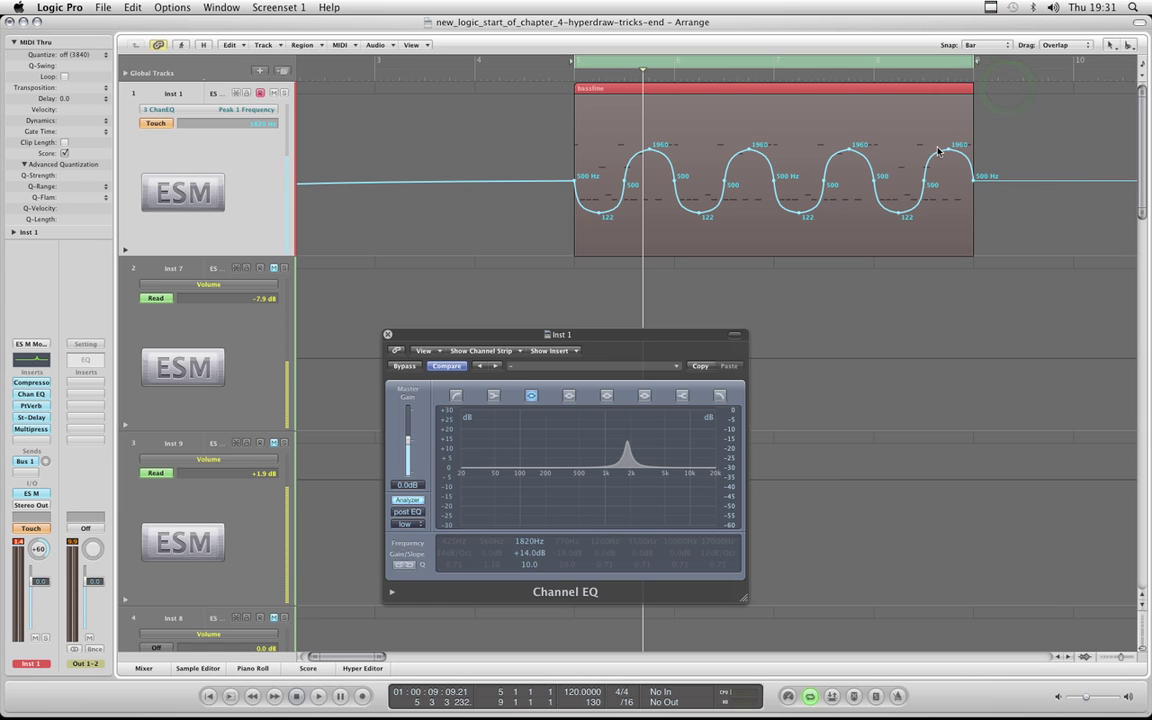
{"action": "left_click", "coordinate": [751, 150]}
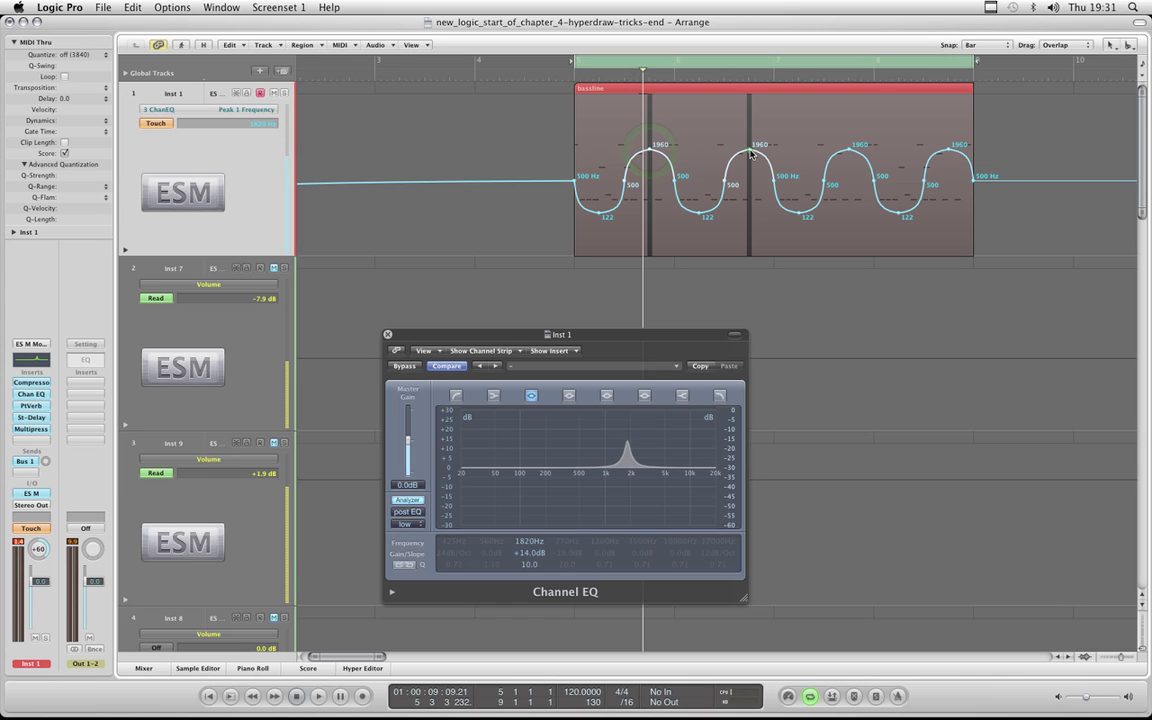
{"action": "left_click", "coordinate": [855, 150]}
{"action": "left_click", "coordinate": [950, 151]}
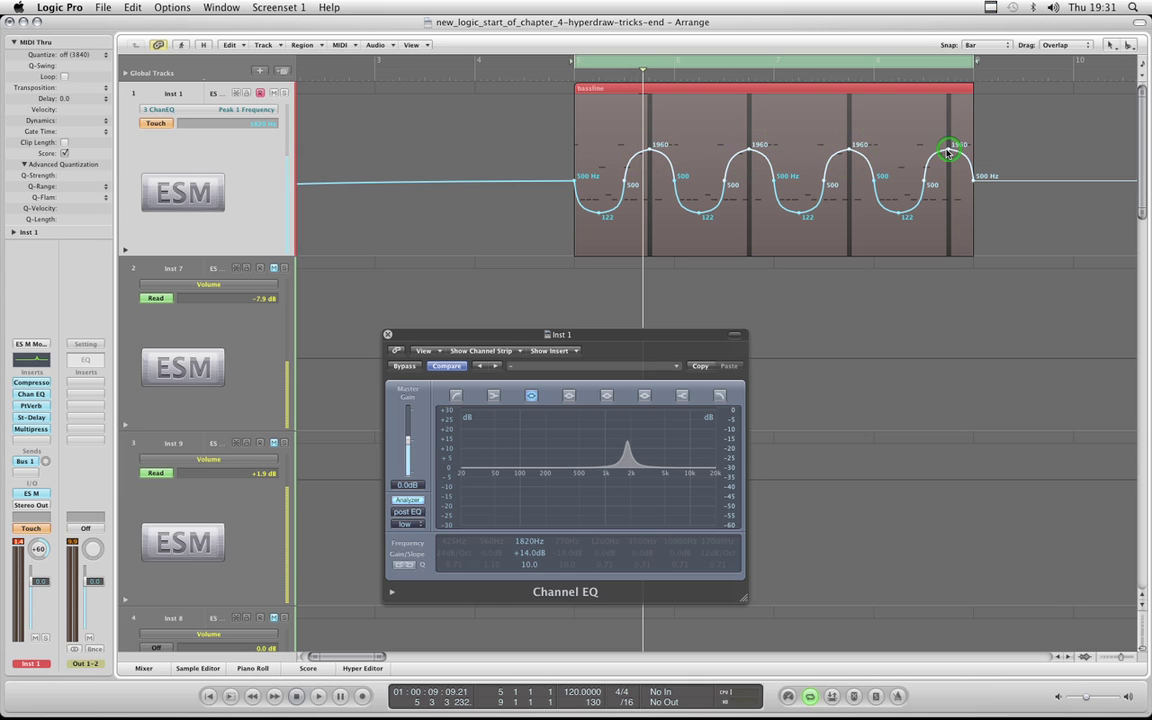
{"action": "left_click_drag", "start_coordinate": [950, 151], "coordinate": [951, 127]}
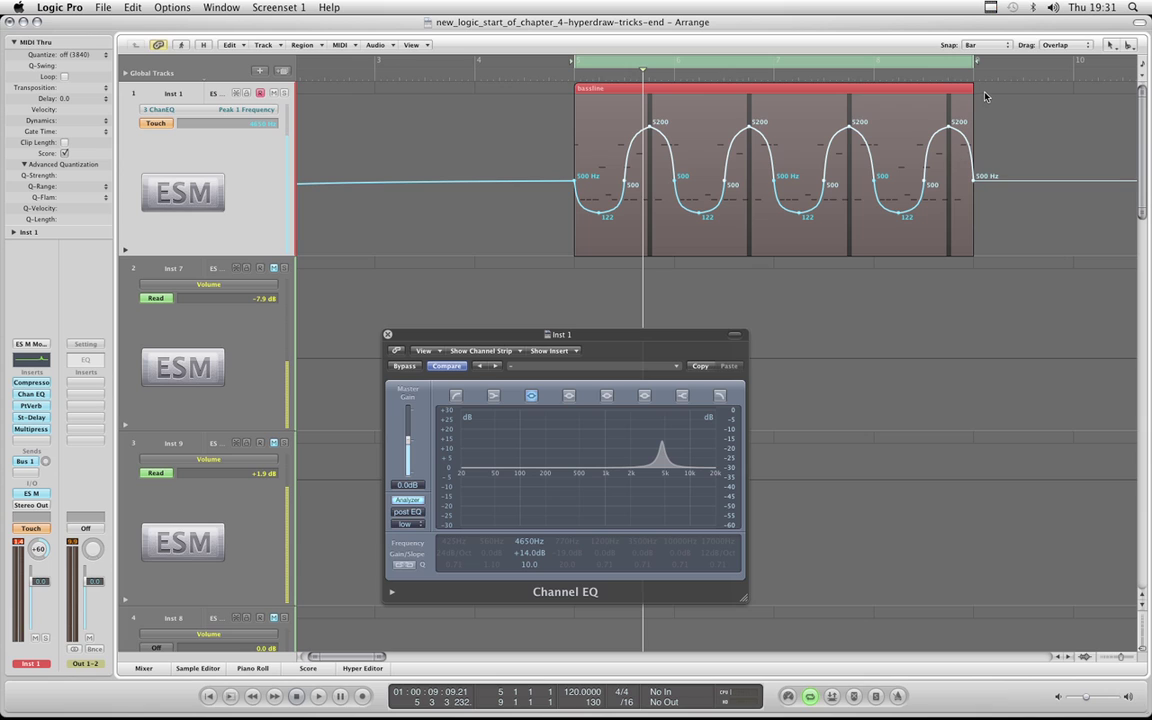
Clear the peak selection, select the four trough nodes of the wave and lower them together to 82 Hz.
{"action": "left_click", "coordinate": [985, 92]}
{"action": "left_click", "coordinate": [897, 214]}
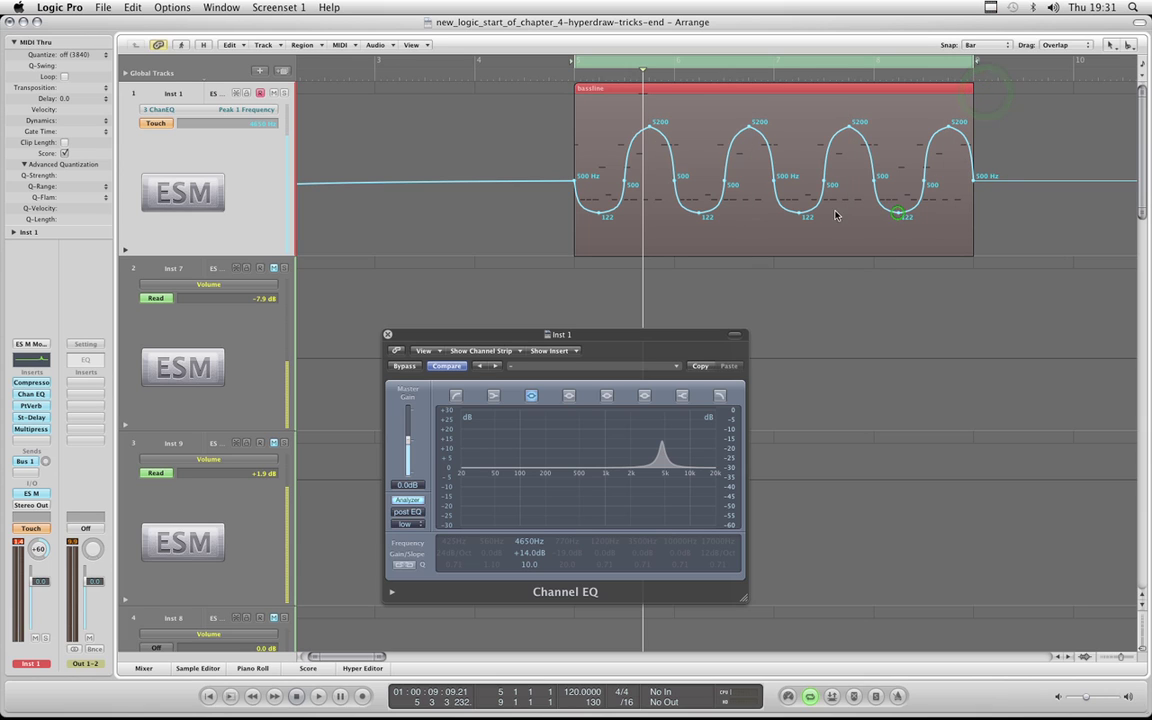
{"action": "left_click", "coordinate": [800, 215]}
{"action": "left_click", "coordinate": [700, 213]}
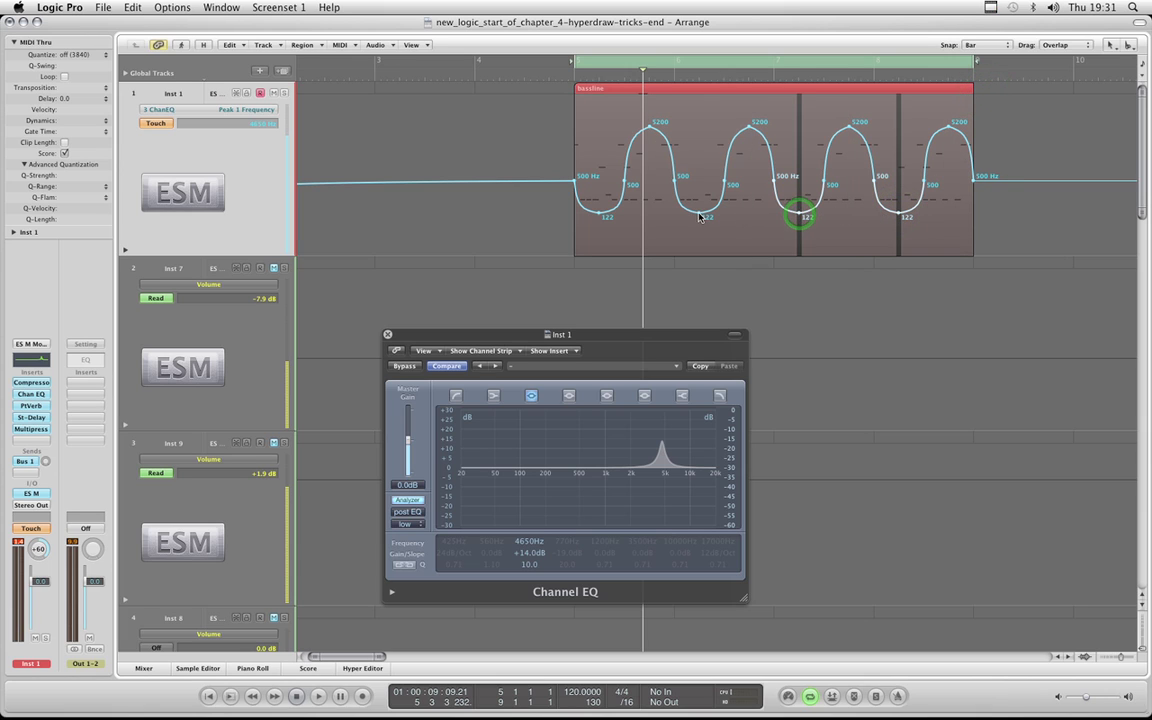
{"action": "left_click", "coordinate": [600, 215]}
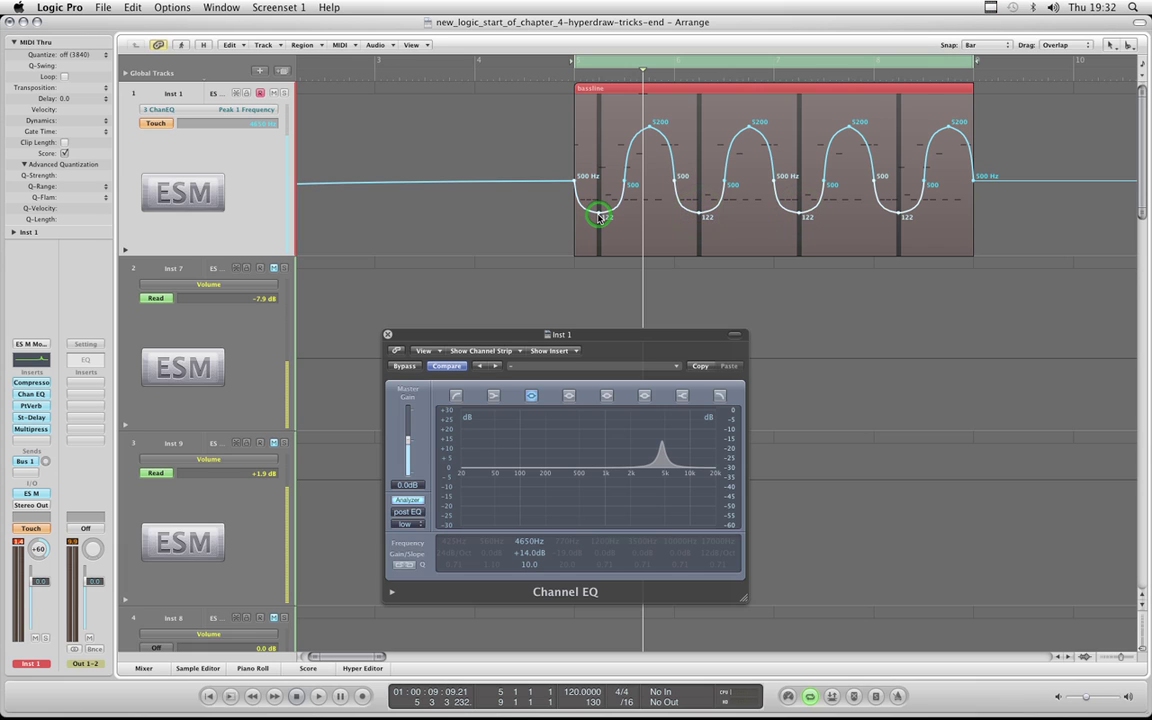
{"action": "left_click_drag", "start_coordinate": [598, 213], "coordinate": [599, 248]}
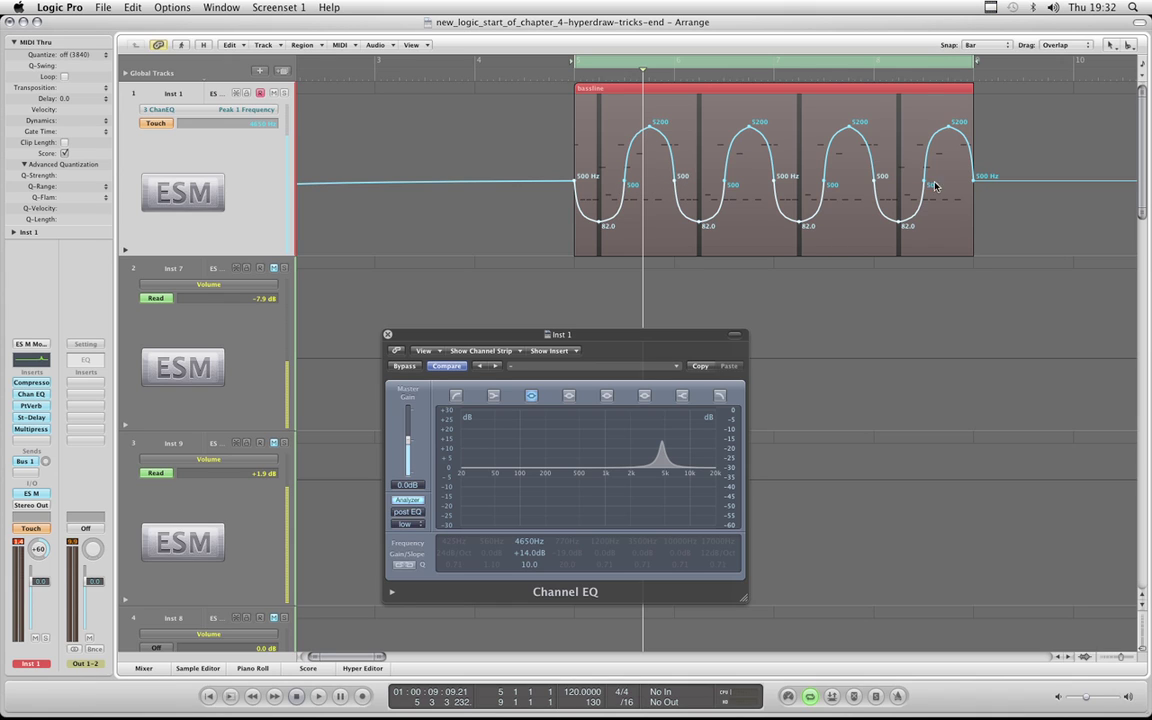
Set the Peak 1 Frequency node at bar 1 to 500 Hz and raise the EQ band's gain to +24.0 dB, then audition it.
{"action": "scroll", "coordinate": [330, 592], "scroll_direction": "left", "scroll_amount": 5}
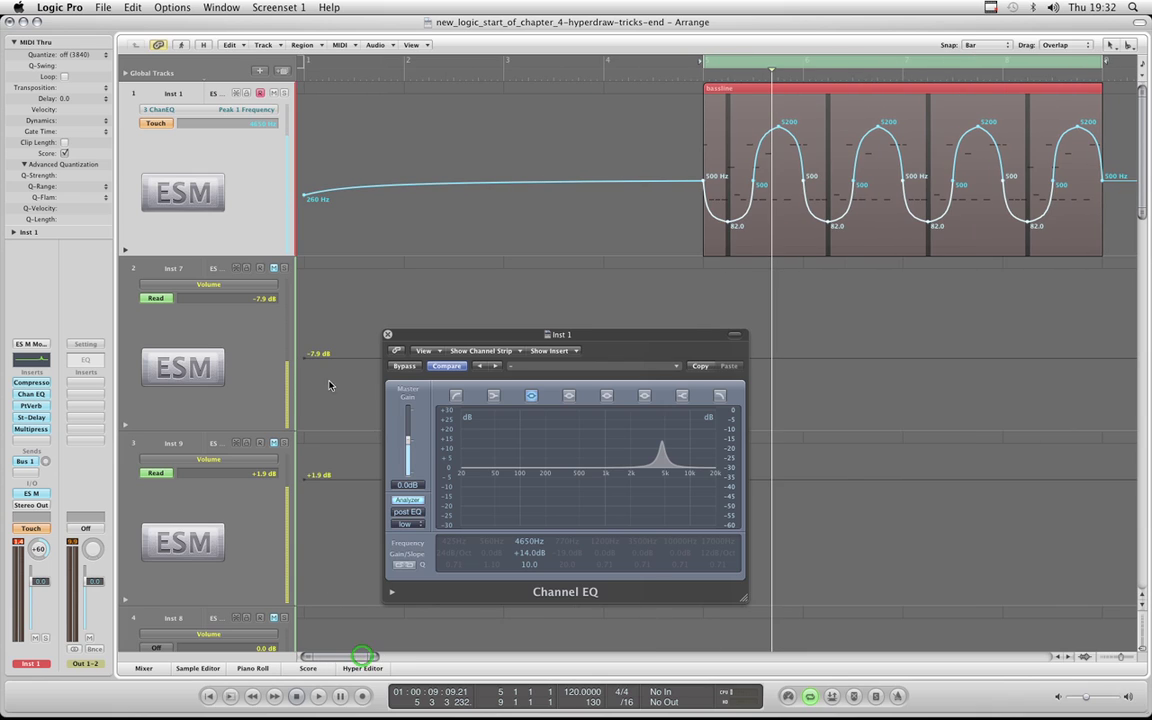
{"action": "left_click", "coordinate": [305, 195]}
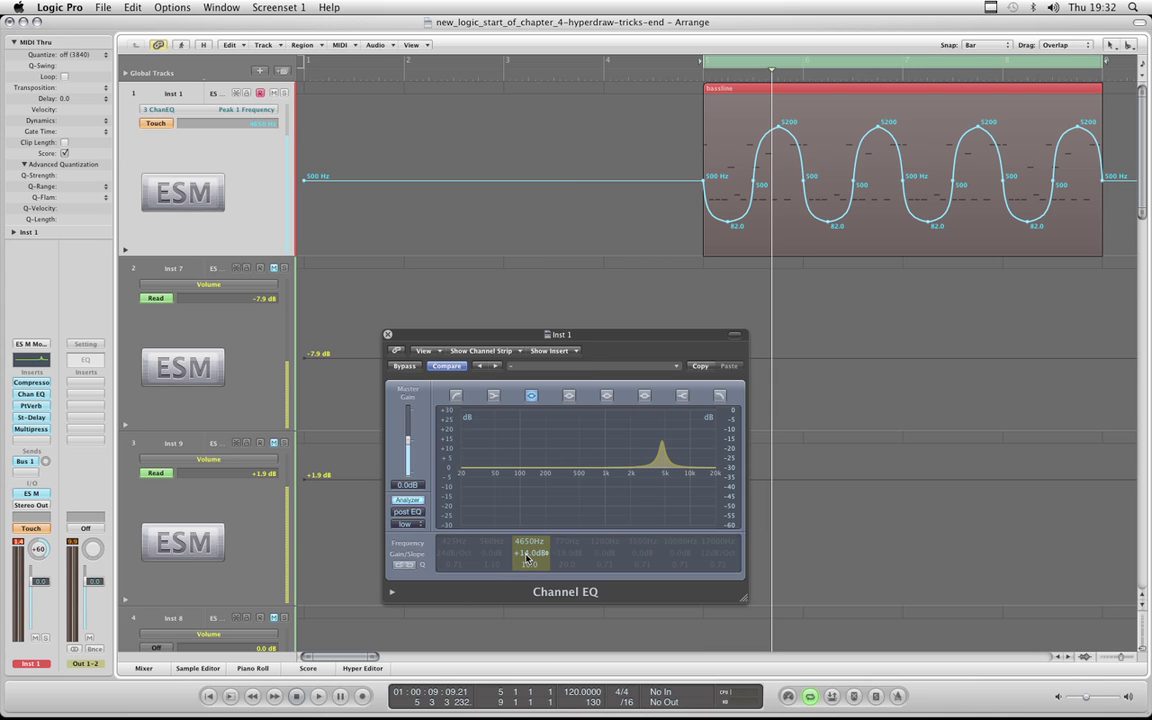
{"action": "left_click_drag", "start_coordinate": [527, 555], "coordinate": [527, 505]}
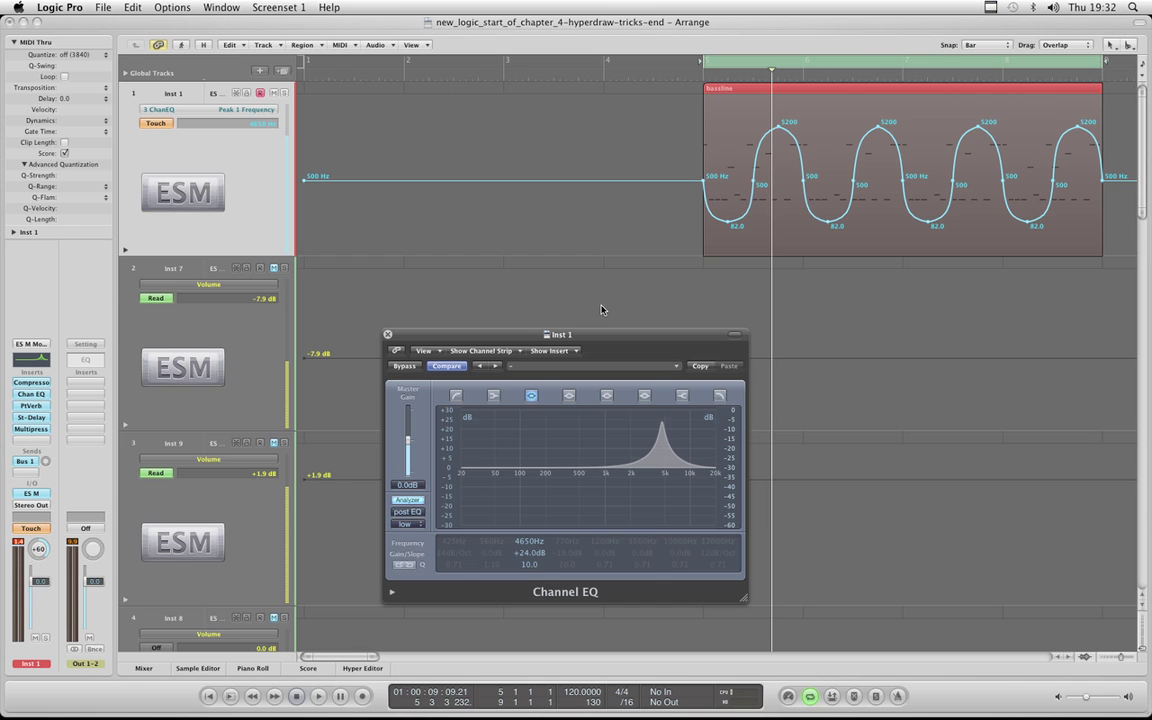
{"action": "key", "text": "space"}
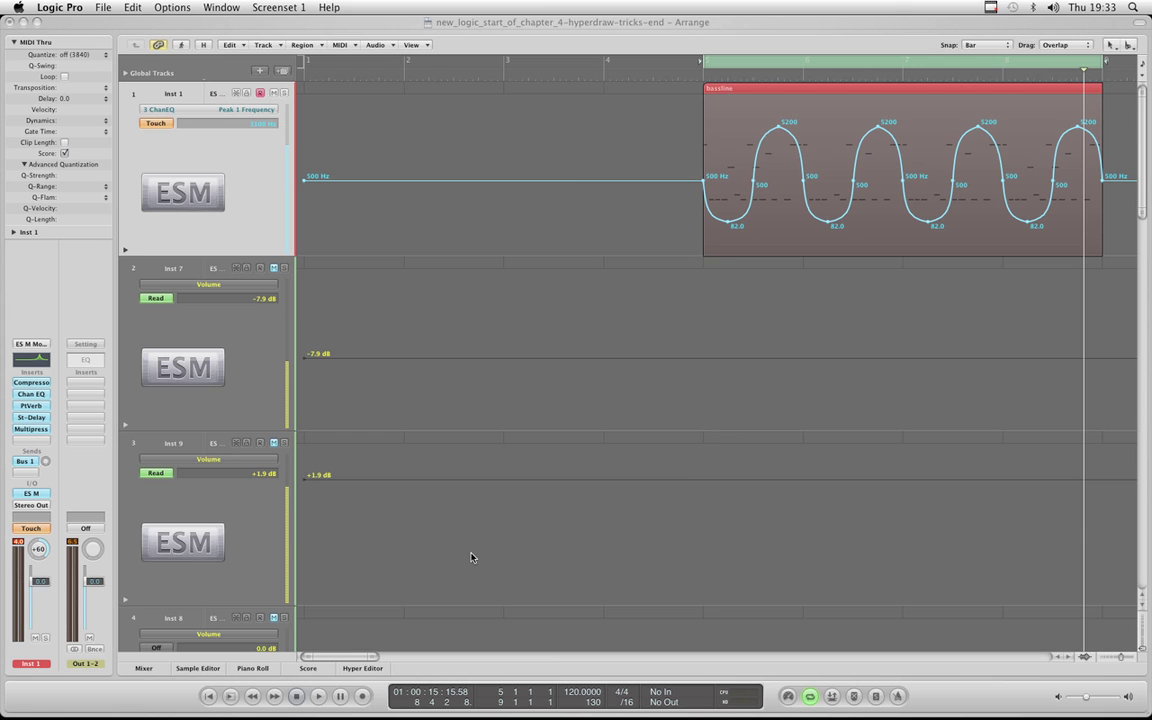
Zoom the timeline out to show the bars after the bassline region and place the playhead in bar 10.
{"action": "left_click_drag", "start_coordinate": [353, 658], "coordinate": [378, 658]}
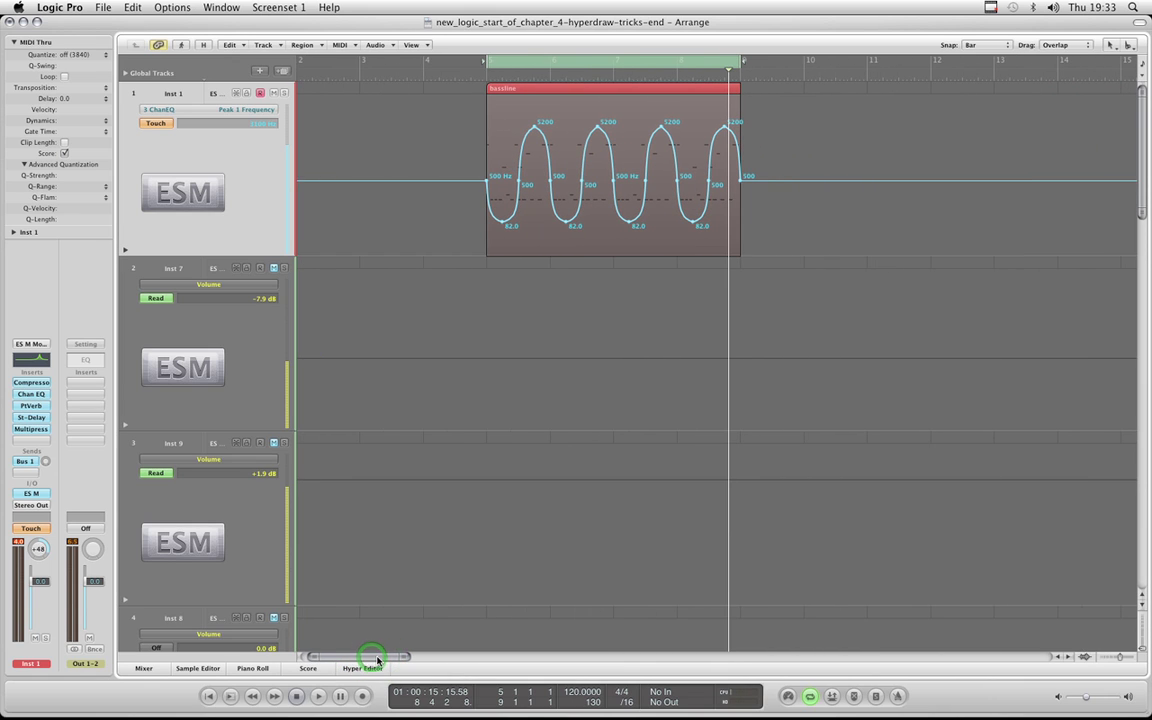
{"action": "left_click", "coordinate": [832, 72]}
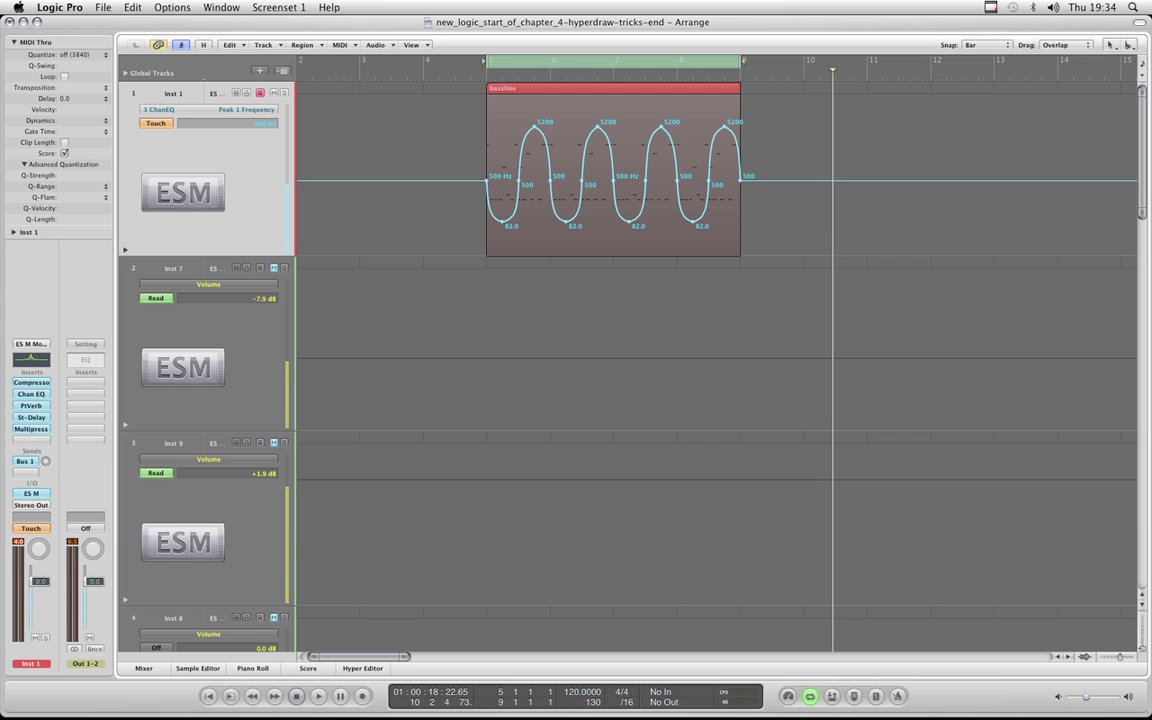
{"action": "key", "text": "super+alt+r"}
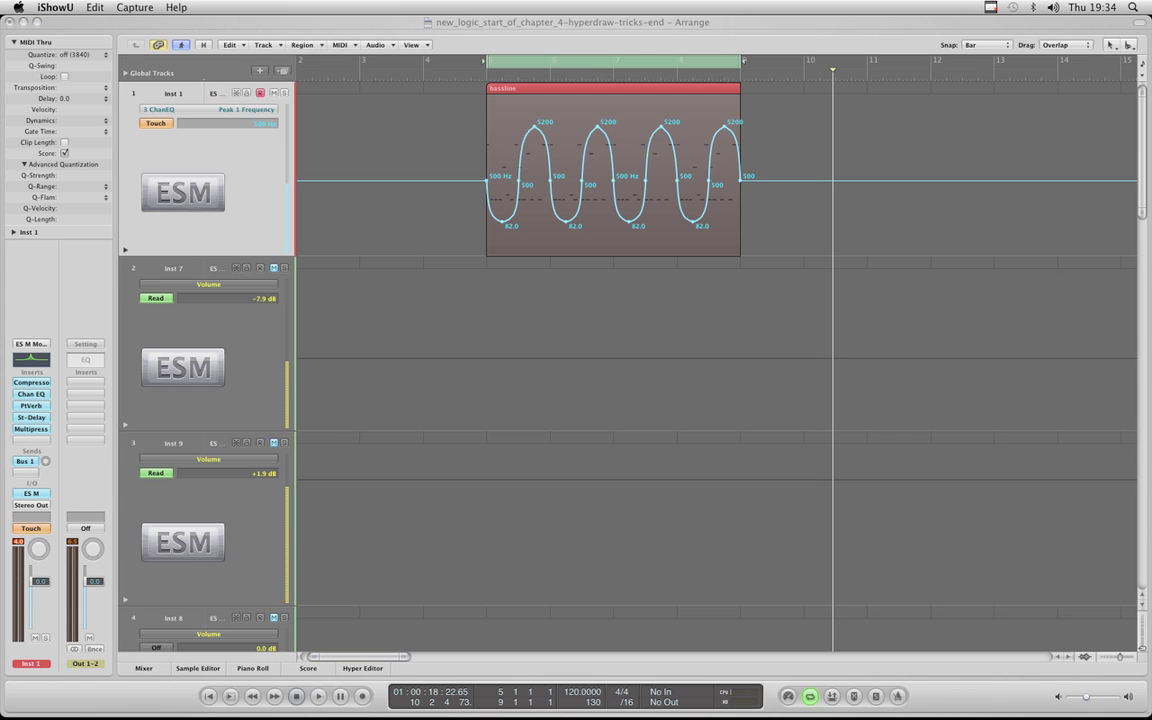